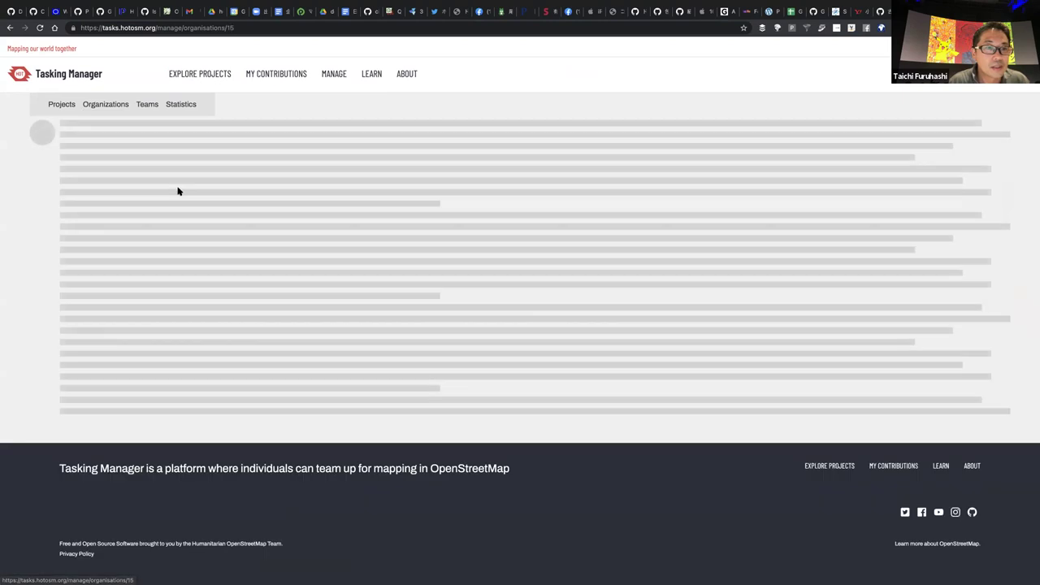
# Step: Start a new team named YouthMappersAGU from the Teams management page
pyautogui.scroll(-2, 445, 350)
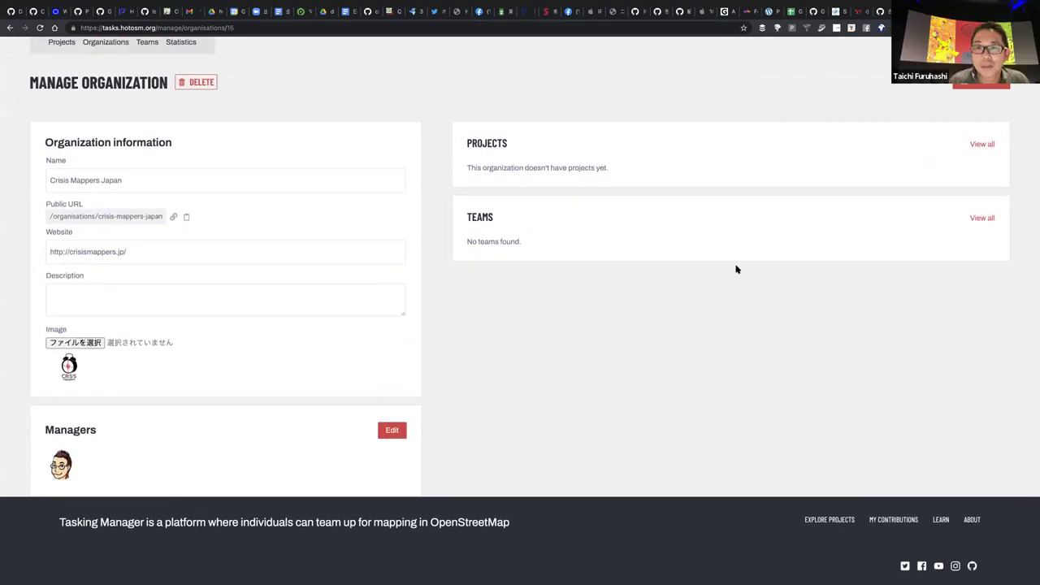
pyautogui.scroll(2, 545, 366)
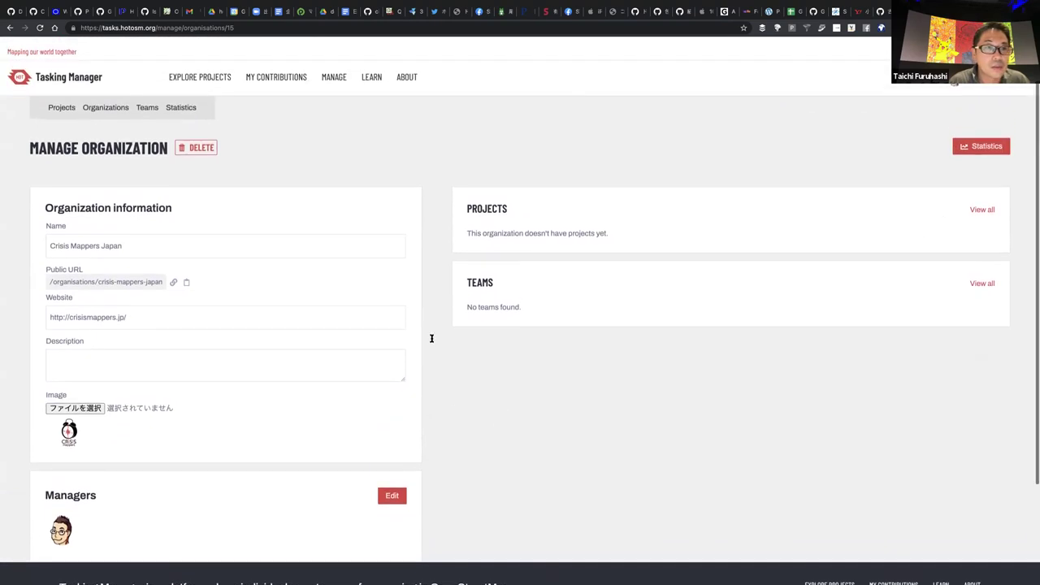
pyautogui.click(151, 108)
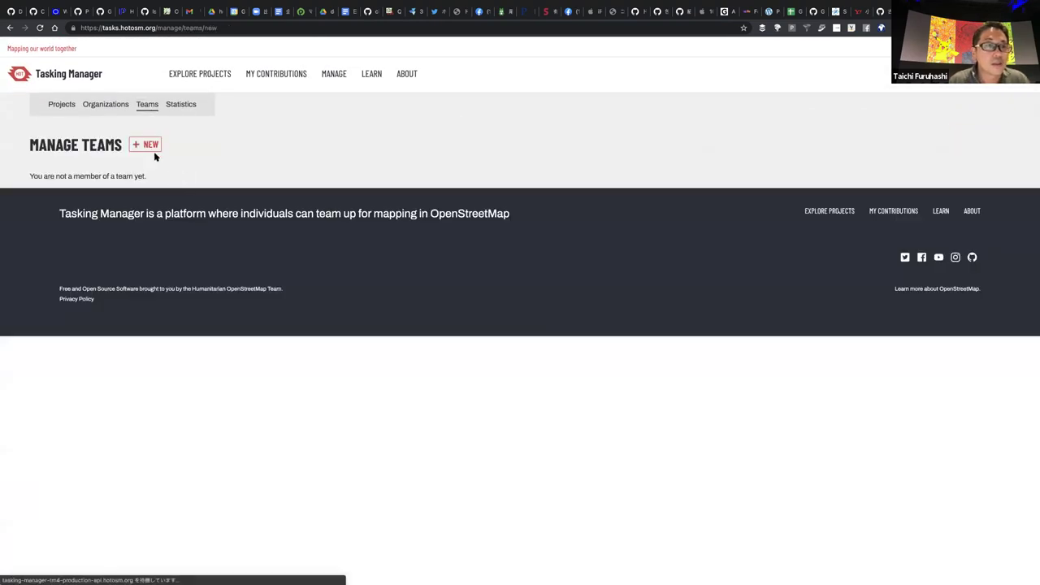
pyautogui.click(151, 148)
pyautogui.click(140, 230)
pyautogui.write('YouthMa')
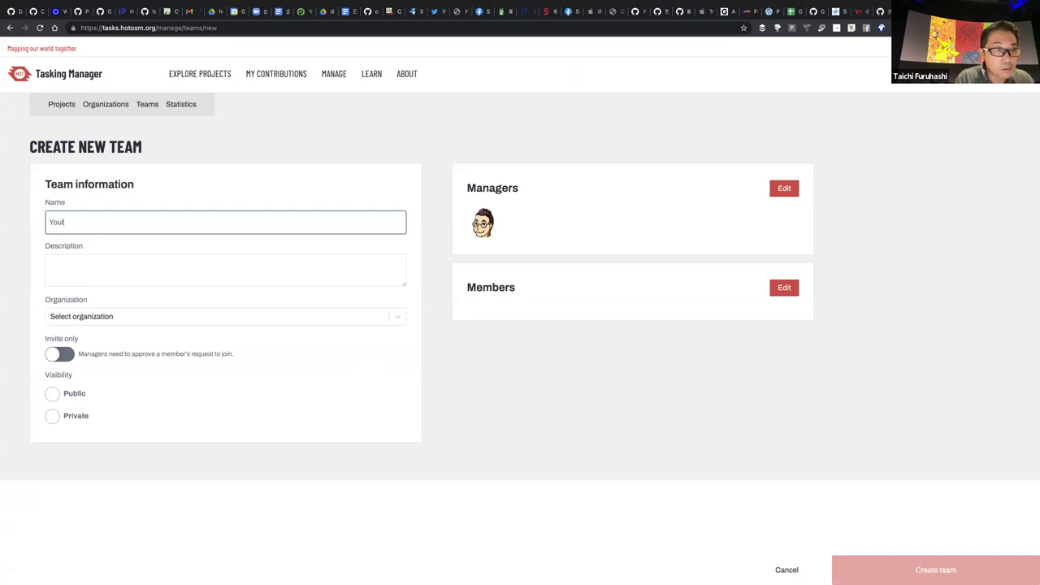
pyautogui.write('ppersAGU')
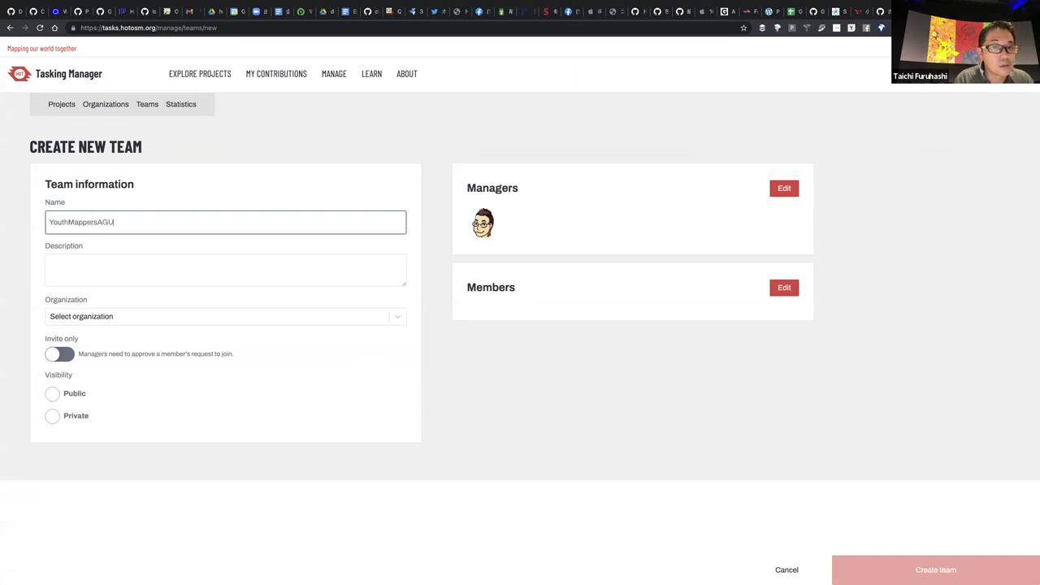
# Step: Assign the team to Crisis Mappers Japan, make it Public and invite-only, and begin editing members
pyautogui.click(146, 271)
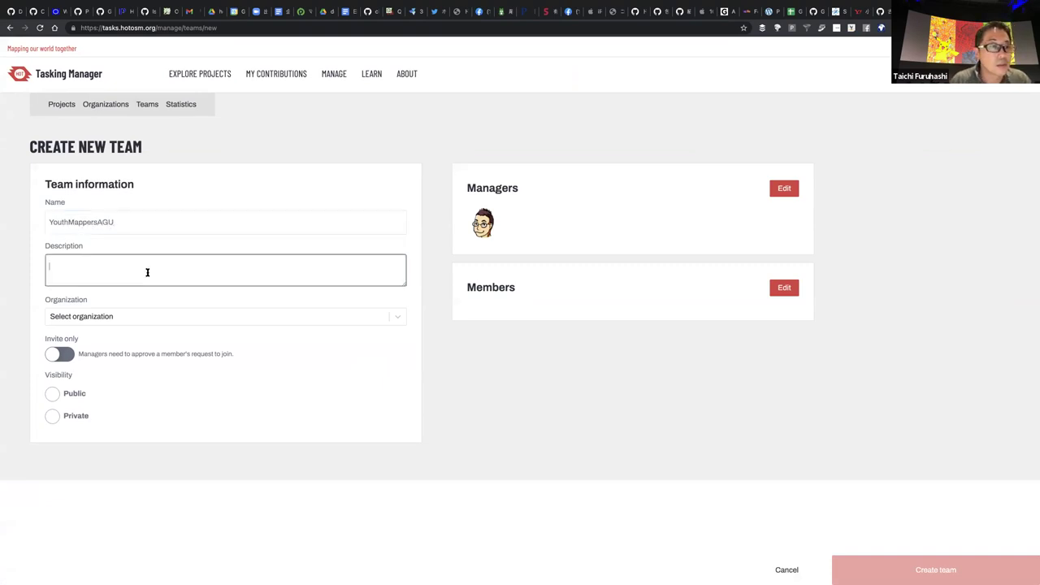
pyautogui.click(152, 317)
pyautogui.click(194, 340)
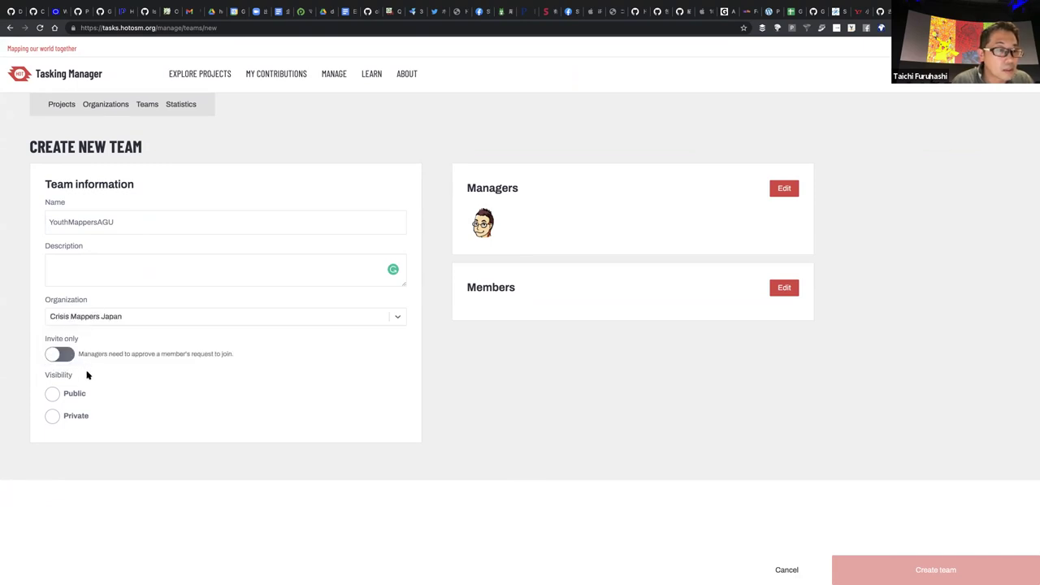
pyautogui.click(51, 394)
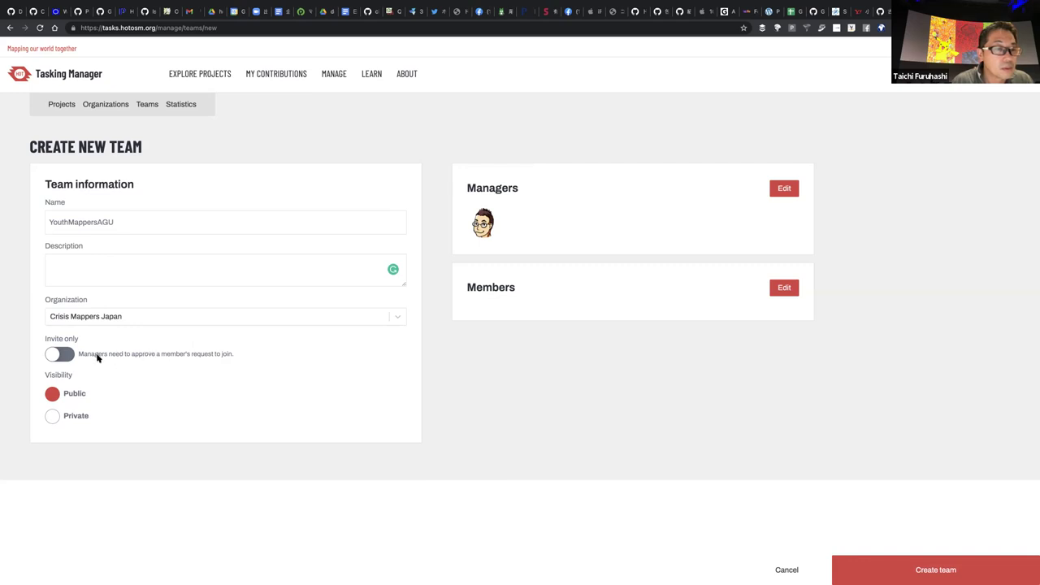
pyautogui.click(59, 357)
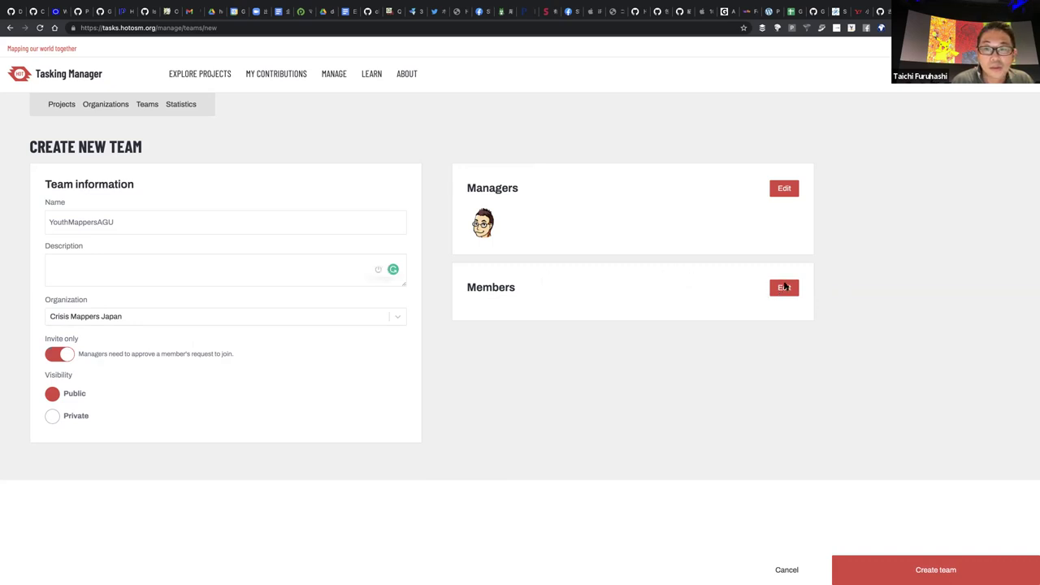
pyautogui.click(784, 287)
pyautogui.click(687, 300)
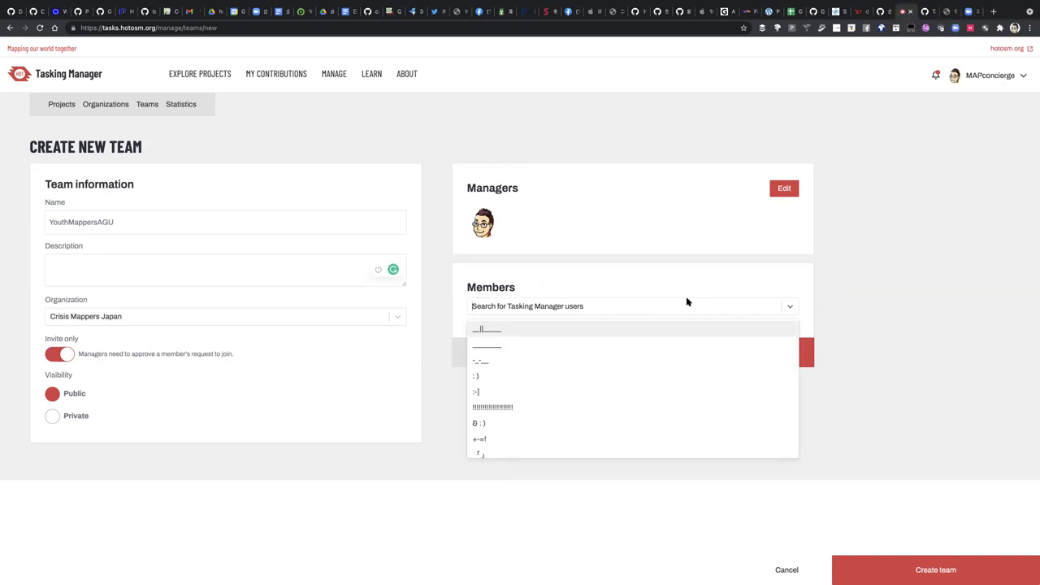
# Step: Search for the user by username, add them as a team member, and finish the Members list
pyautogui.write('o')
pyautogui.press('BackSpace')
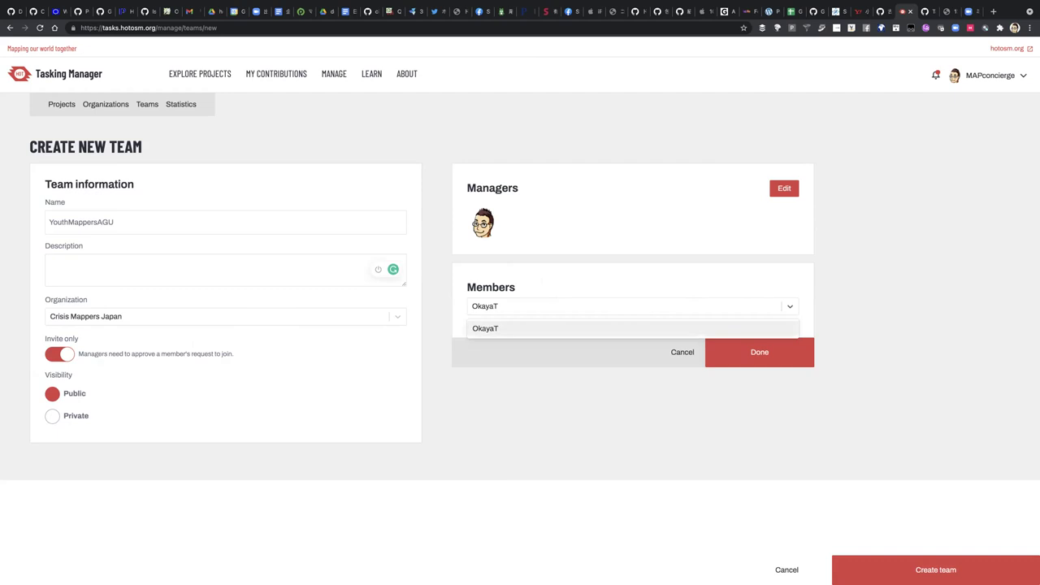
pyautogui.click(641, 331)
pyautogui.click(601, 307)
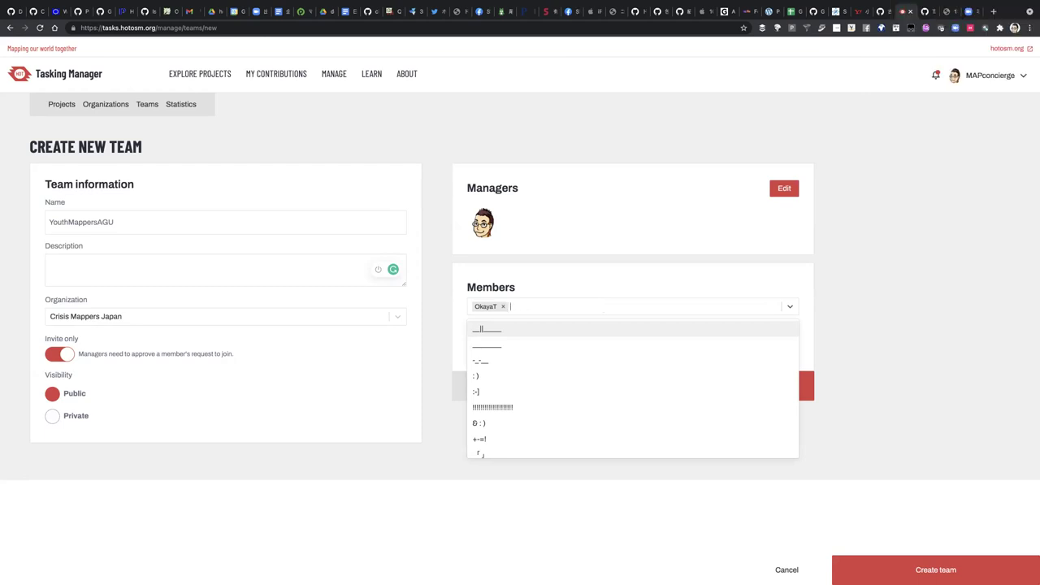
pyautogui.click(586, 286)
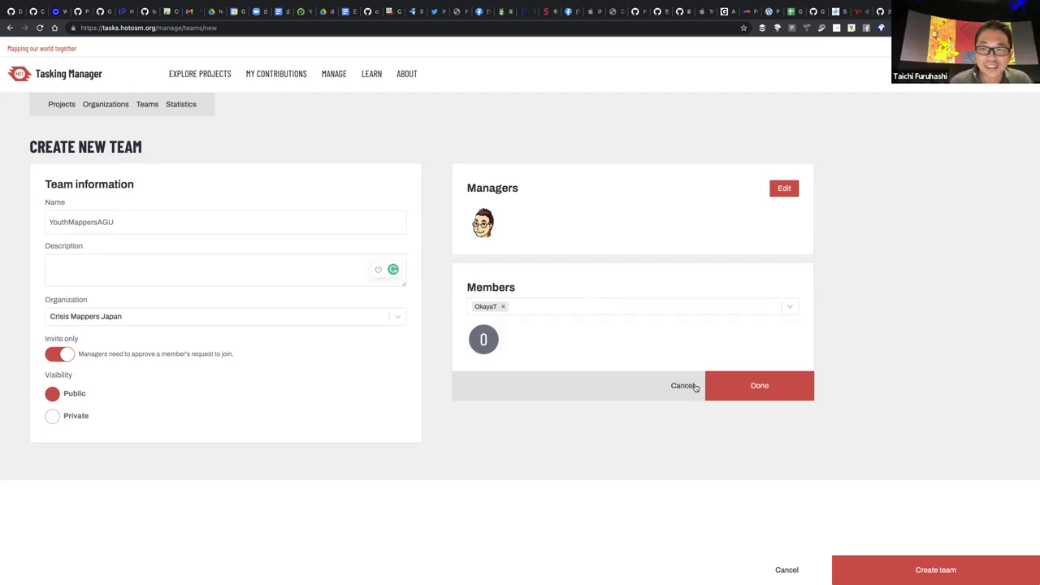
pyautogui.click(756, 386)
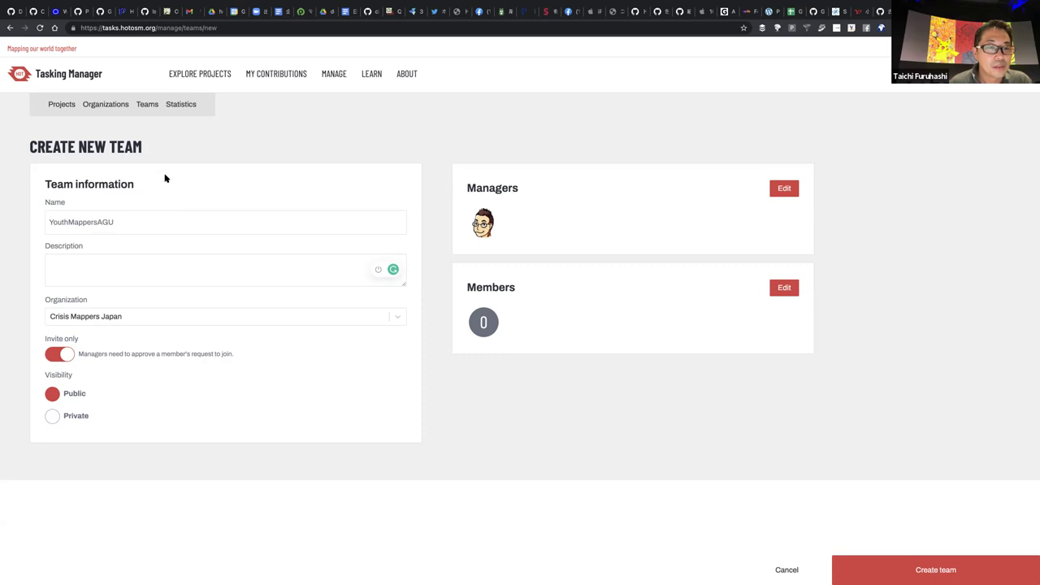
# Step: Check the Crisis Mappers Japan organisation for teams, then return to and reload Manage Teams
pyautogui.click(101, 109)
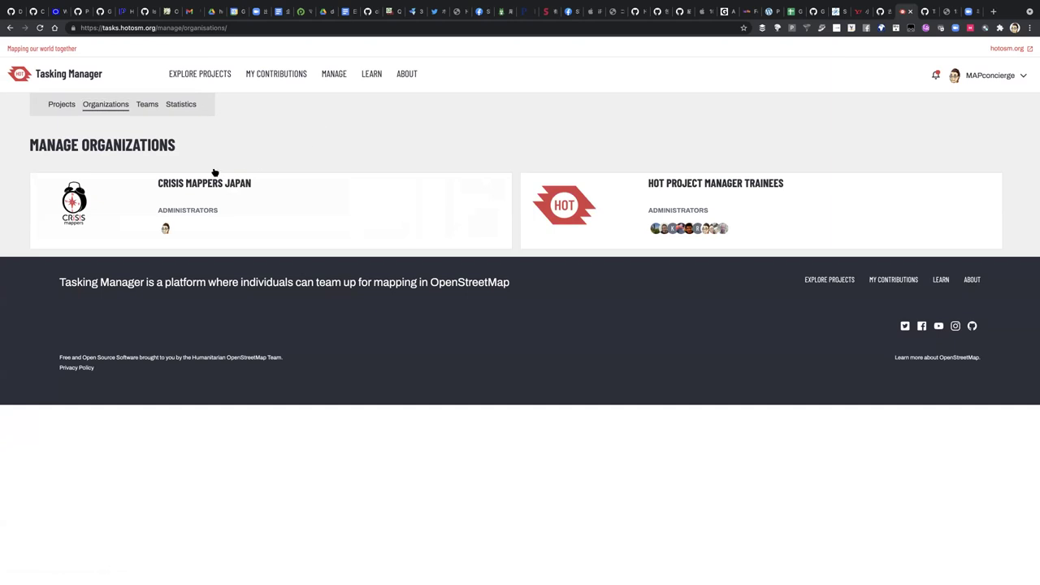
pyautogui.click(196, 186)
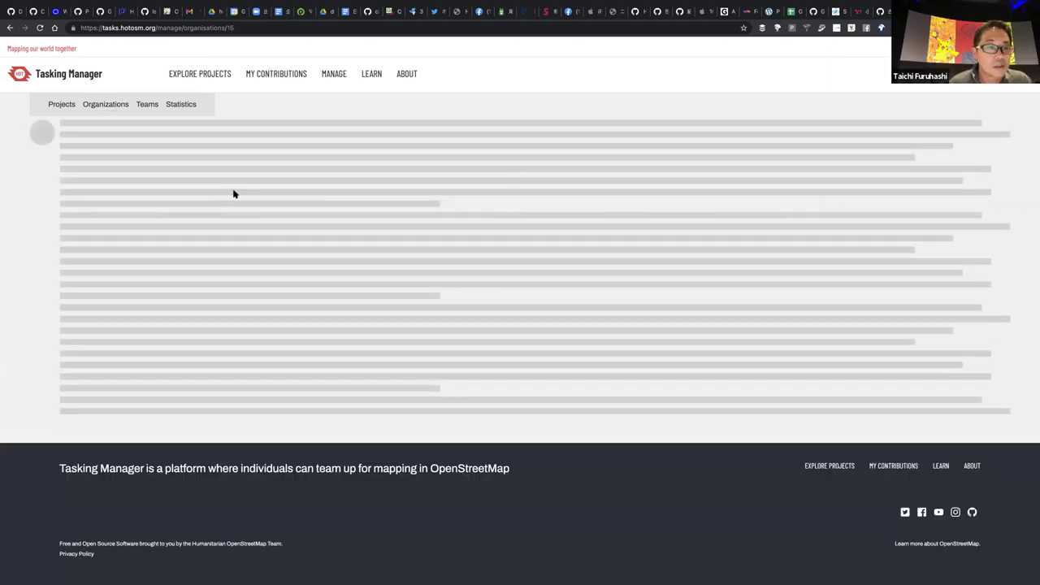
pyautogui.scroll(-1, 528, 250)
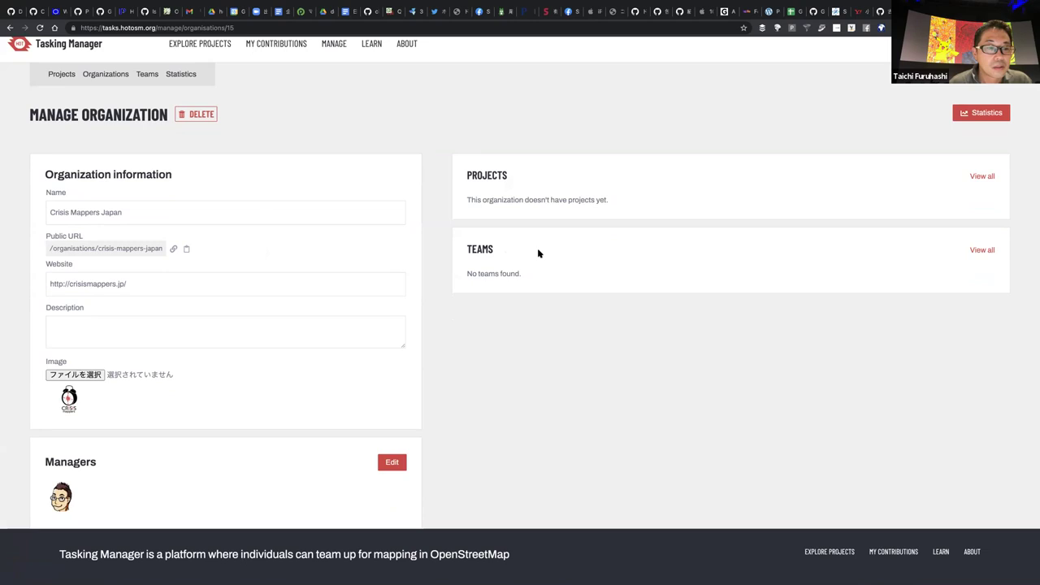
pyautogui.click(39, 27)
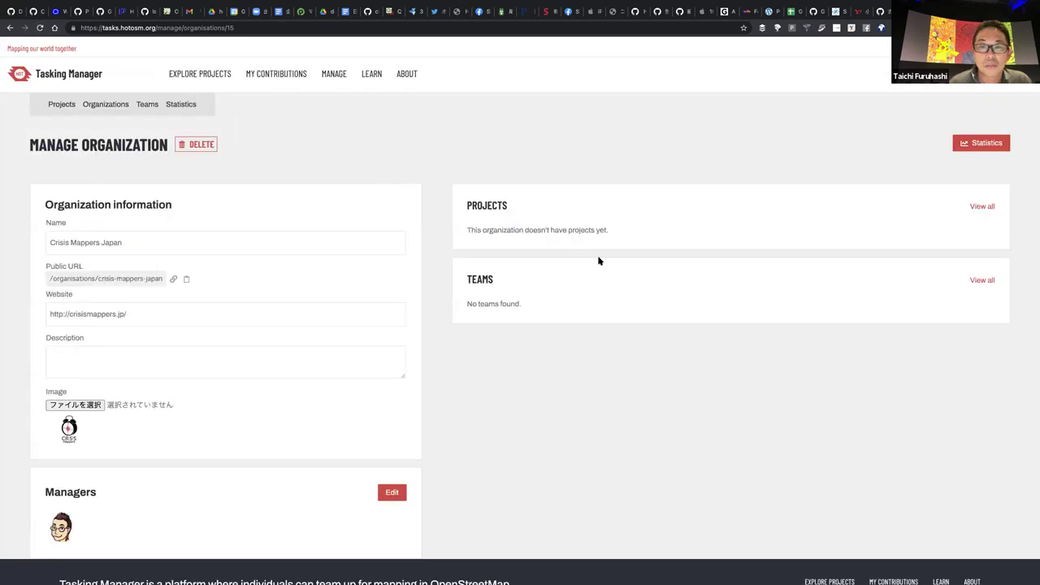
pyautogui.scroll(-1, 329, 275)
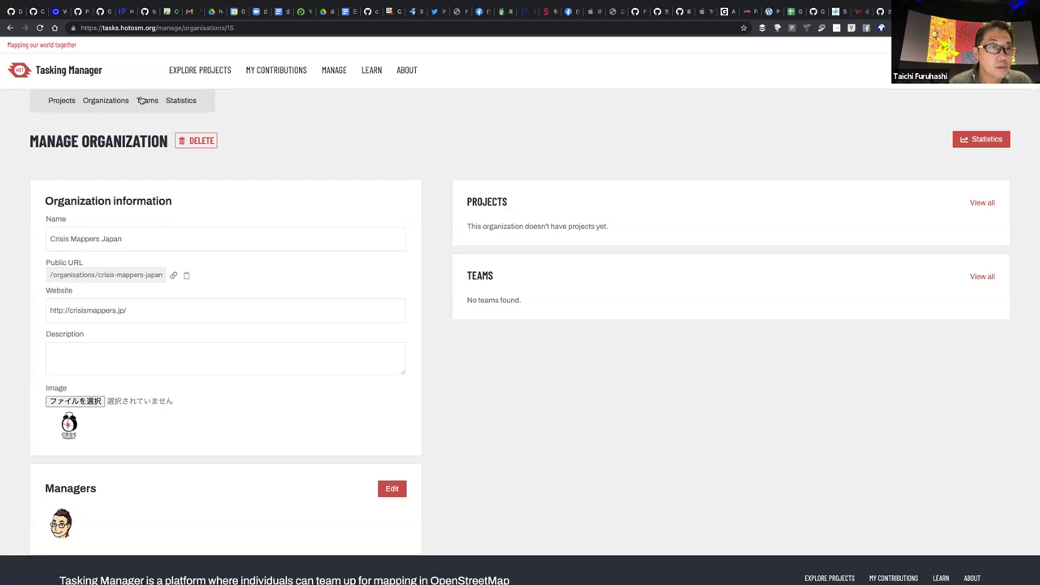
pyautogui.click(143, 100)
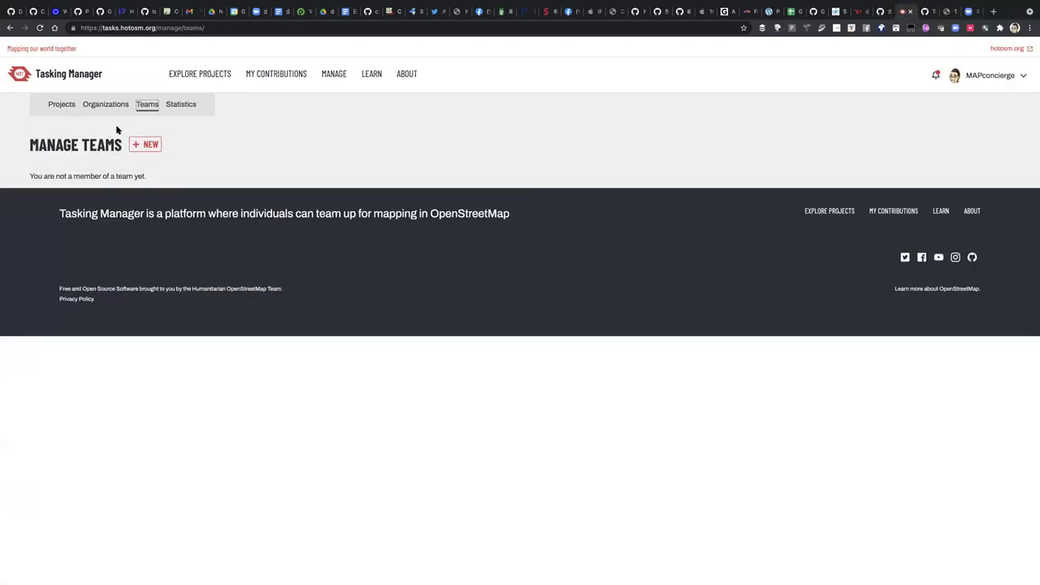
pyautogui.click(40, 29)
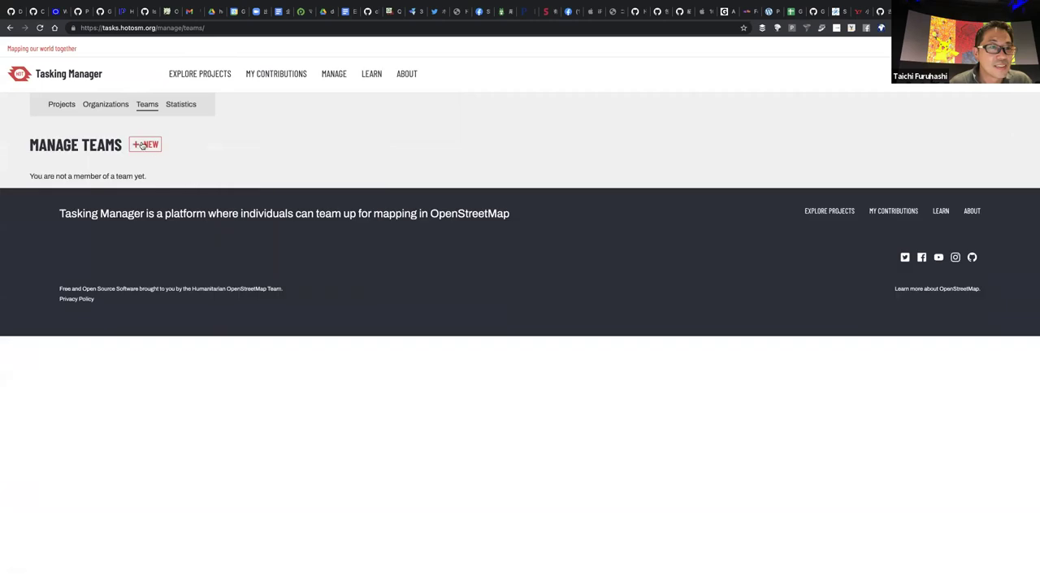
# Step: Start a fresh YouthMappersAGU team under Crisis Mappers Japan, invite-only and Public
pyautogui.click(142, 145)
pyautogui.click(140, 214)
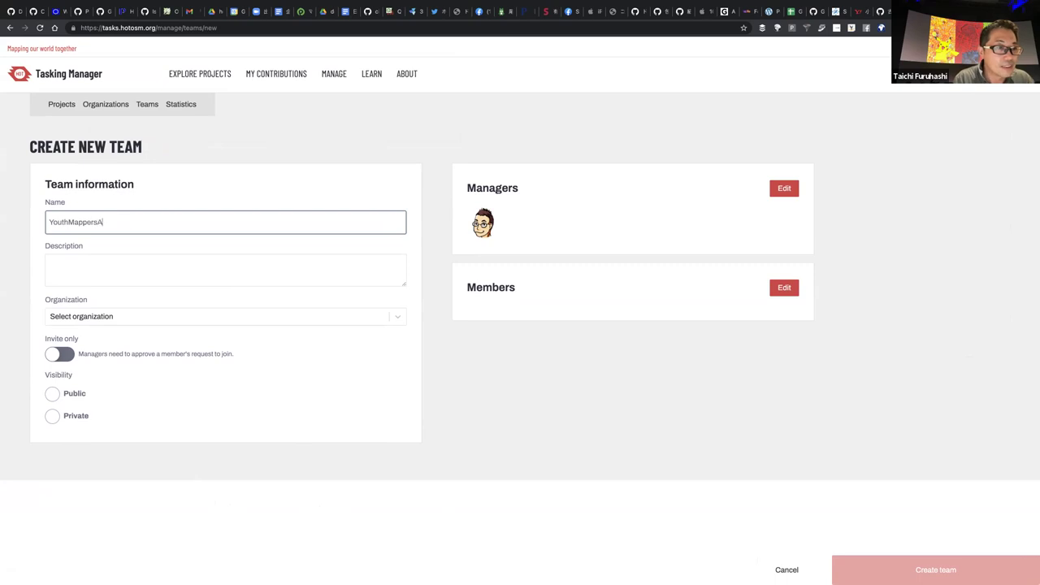
pyautogui.click(81, 322)
pyautogui.click(83, 338)
pyautogui.click(65, 355)
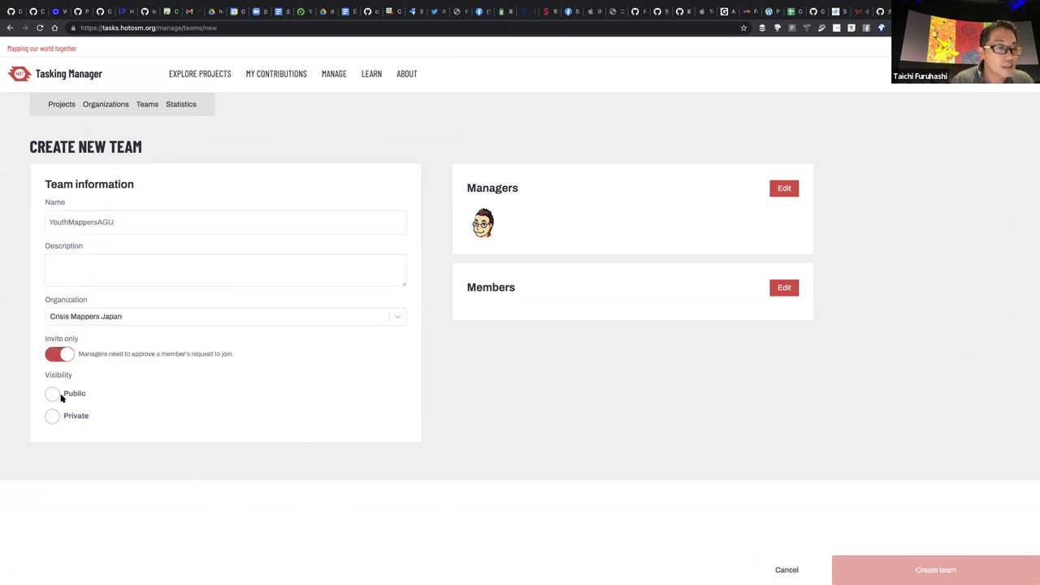
pyautogui.click(54, 395)
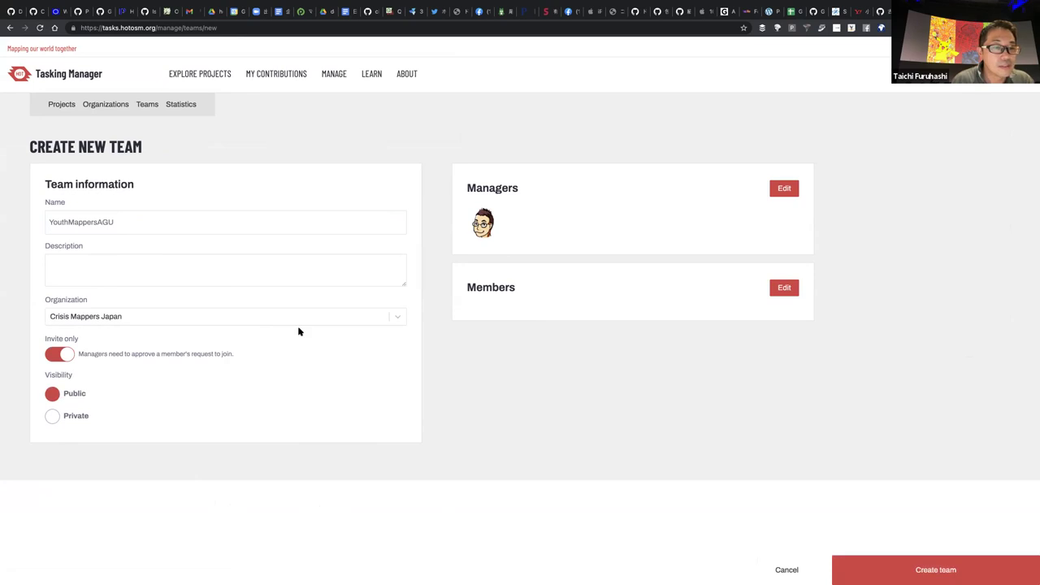
# Step: Search for the user and add them as the team's one member
pyautogui.click(784, 286)
pyautogui.click(649, 307)
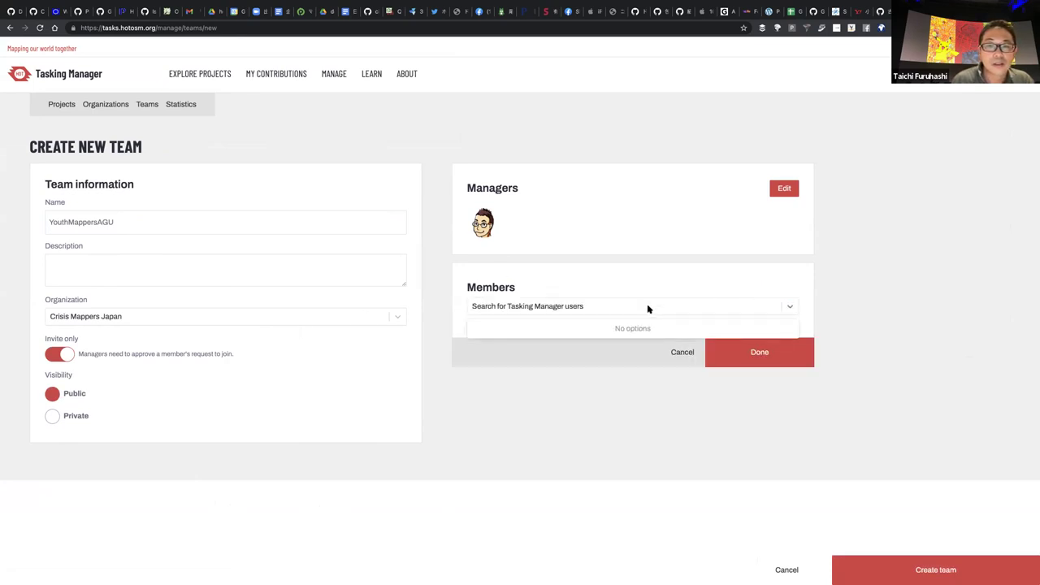
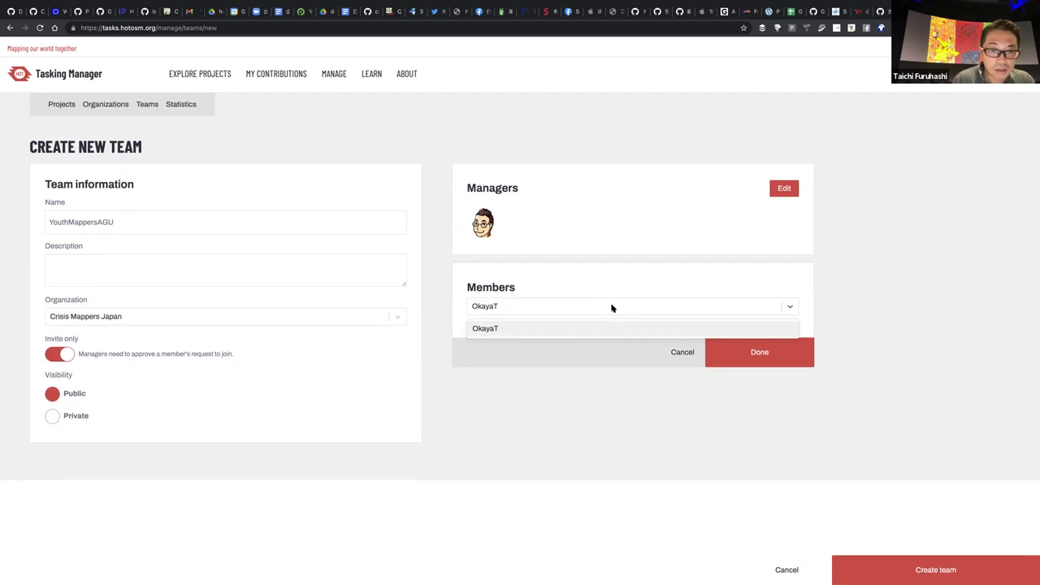
pyautogui.click(589, 328)
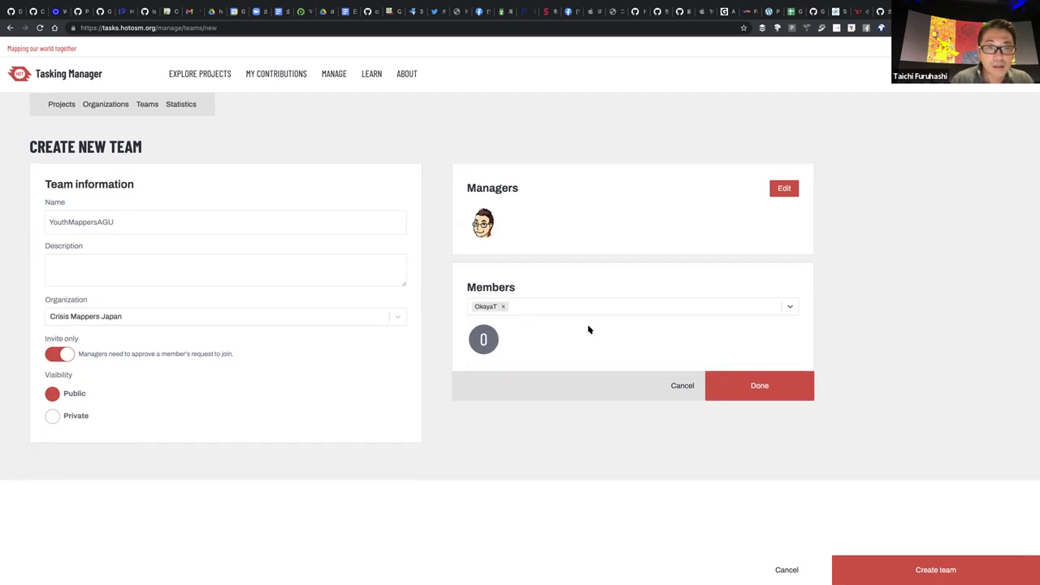
pyautogui.click(745, 387)
# Step: Save the YouthMappersAGU team and open the Crisis Mappers Japan organisation page
pyautogui.click(935, 569)
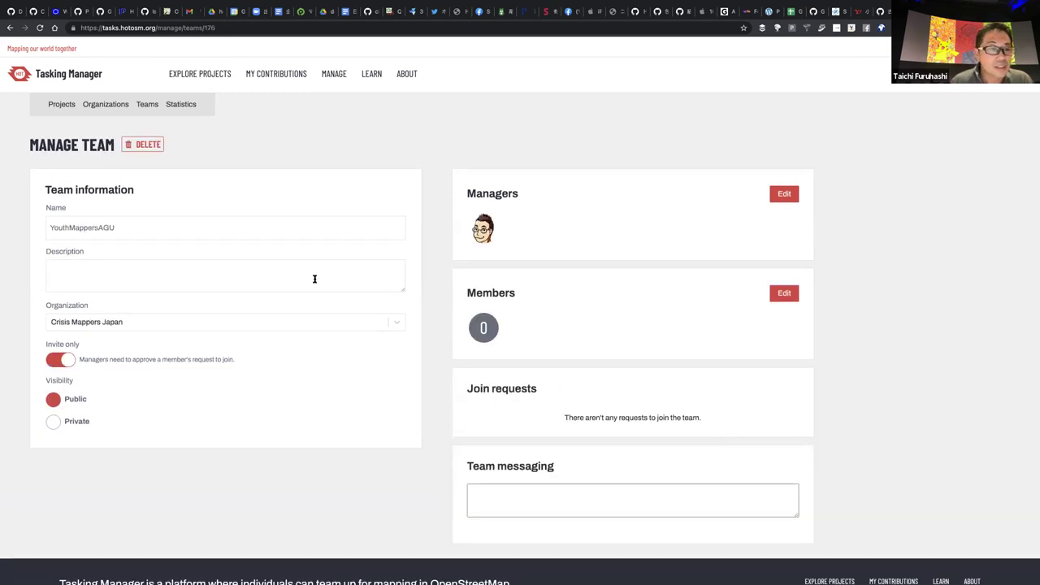
pyautogui.scroll(-1, 296, 149)
pyautogui.scroll(1, 232, 128)
pyautogui.click(104, 105)
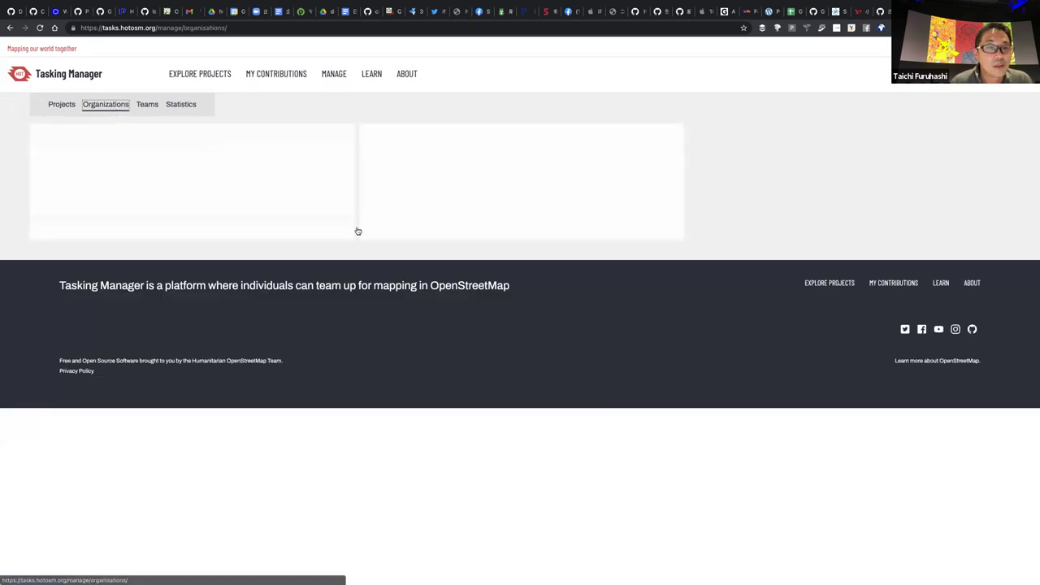
pyautogui.click(188, 192)
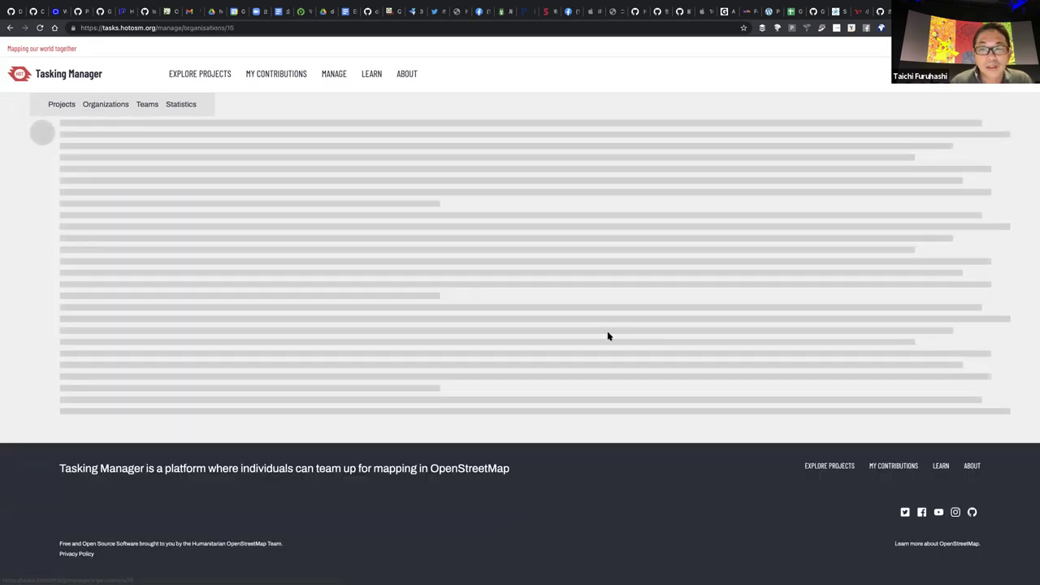
pyautogui.scroll(-1, 606, 334)
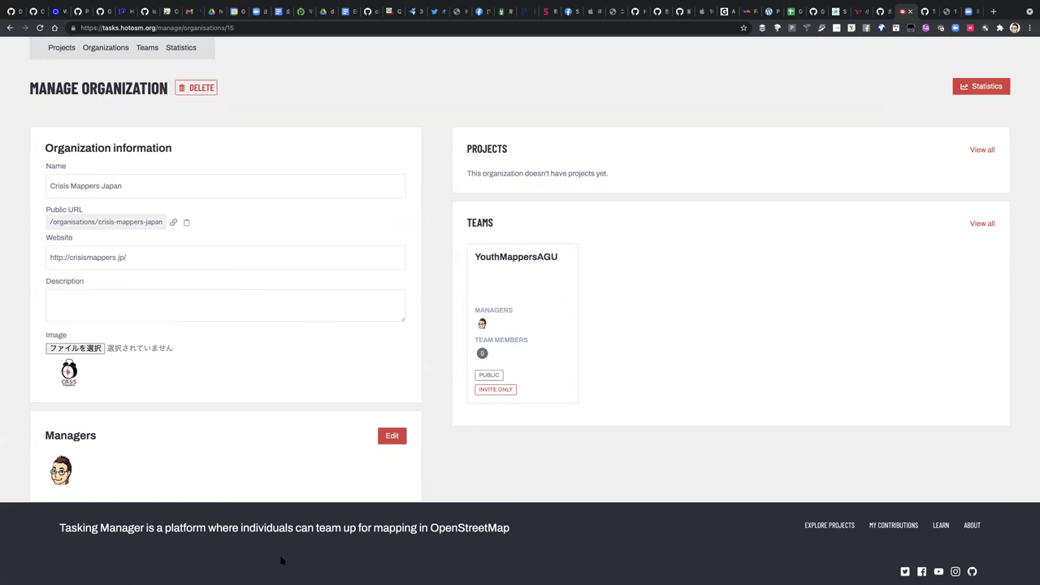
# Step: Add the user as a second manager of Crisis Mappers Japan
pyautogui.click(392, 436)
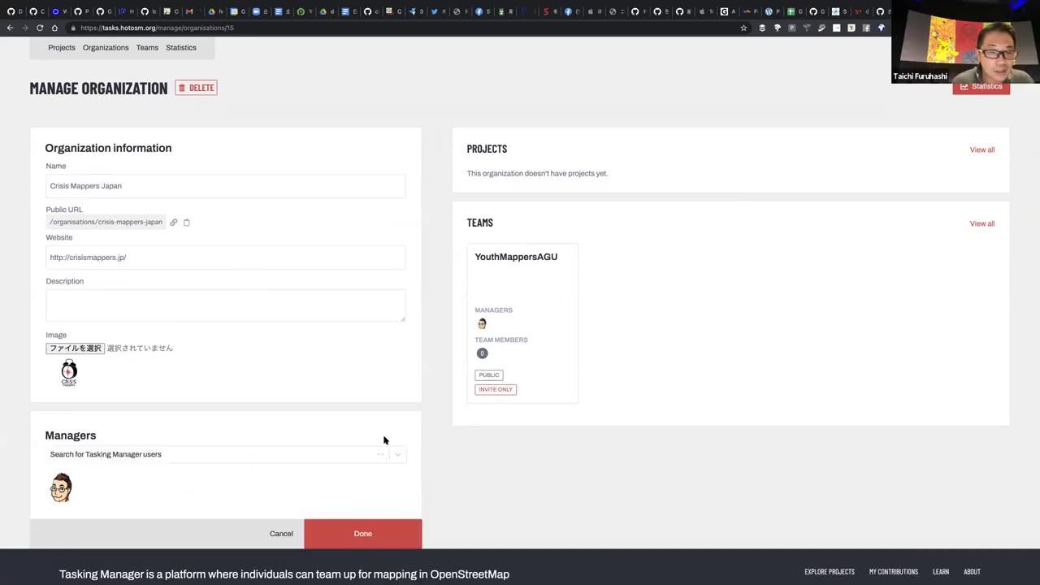
pyautogui.scroll(-1, 298, 439)
pyautogui.click(292, 418)
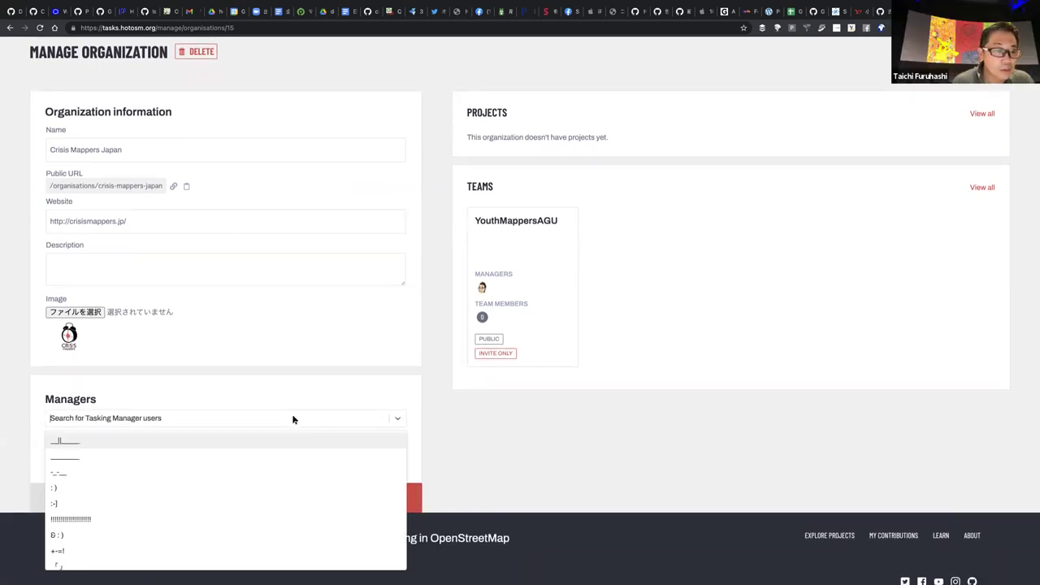
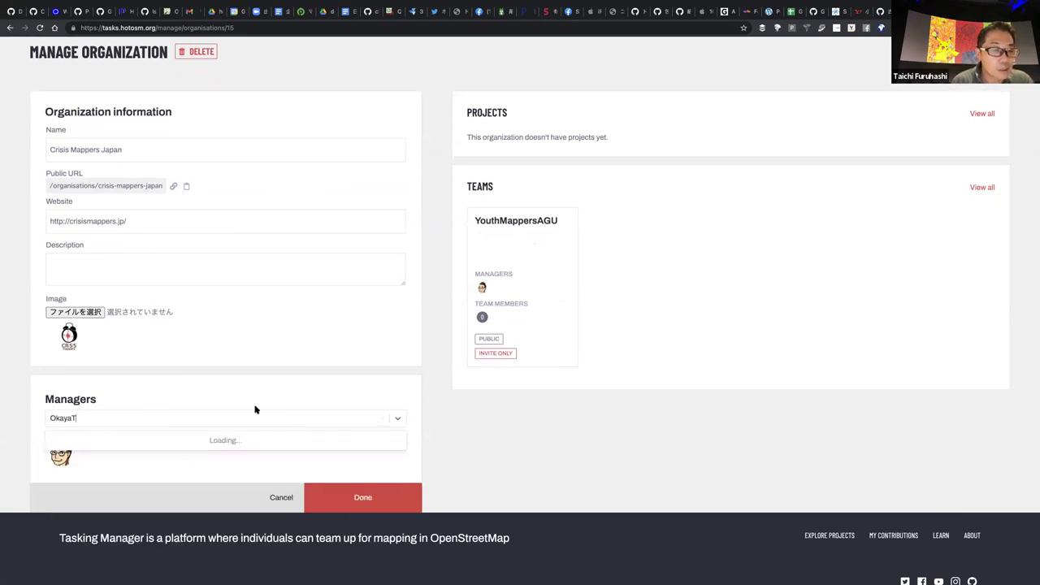
pyautogui.scroll(-1, 250, 416)
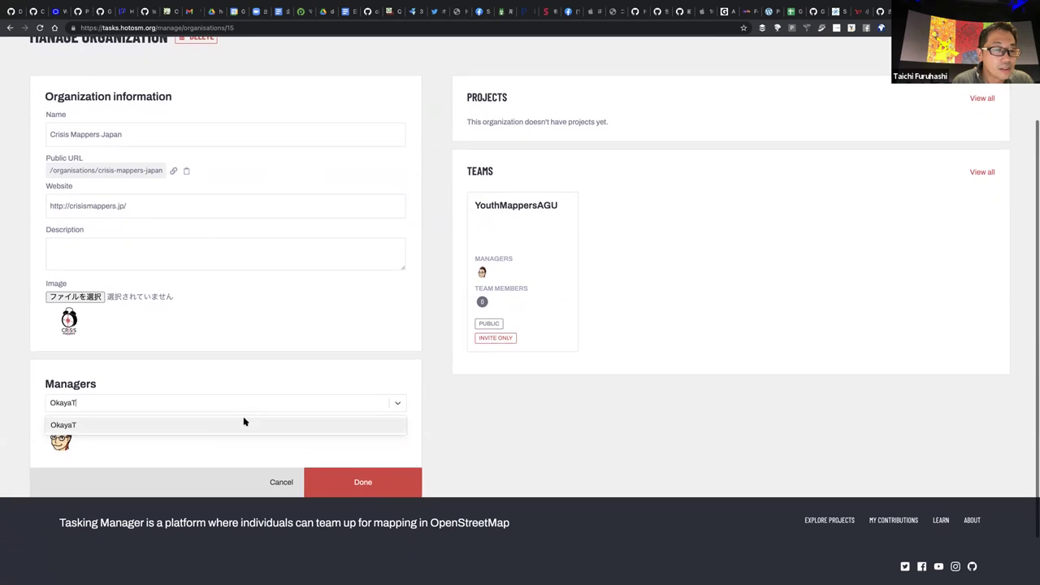
pyautogui.click(208, 429)
pyautogui.scroll(-1, 261, 439)
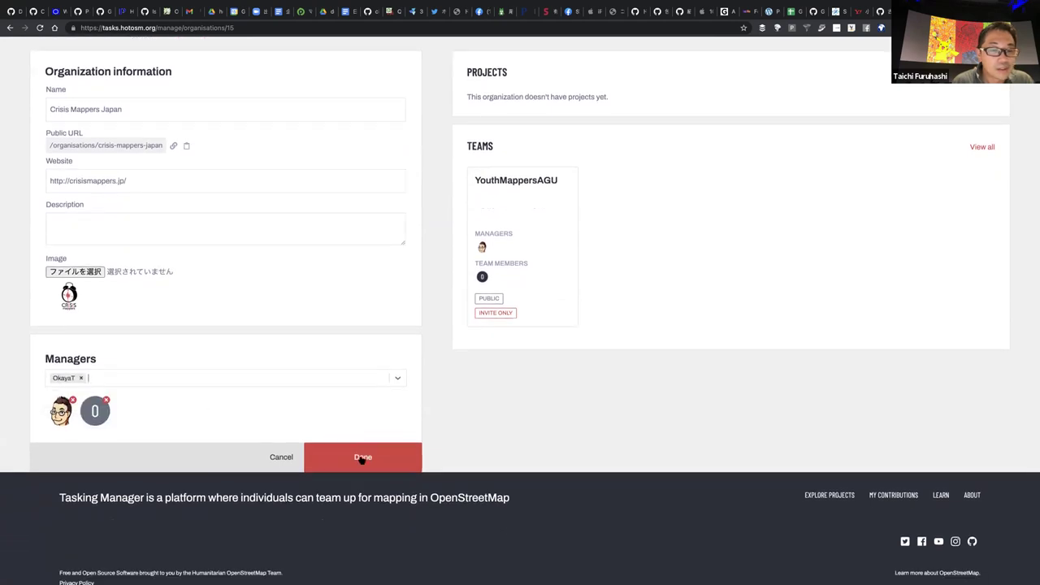
pyautogui.click(360, 456)
# Step: Review the updated organisation page, then go to the Manage dashboard
pyautogui.scroll(3, 669, 388)
pyautogui.scroll(-3, 669, 390)
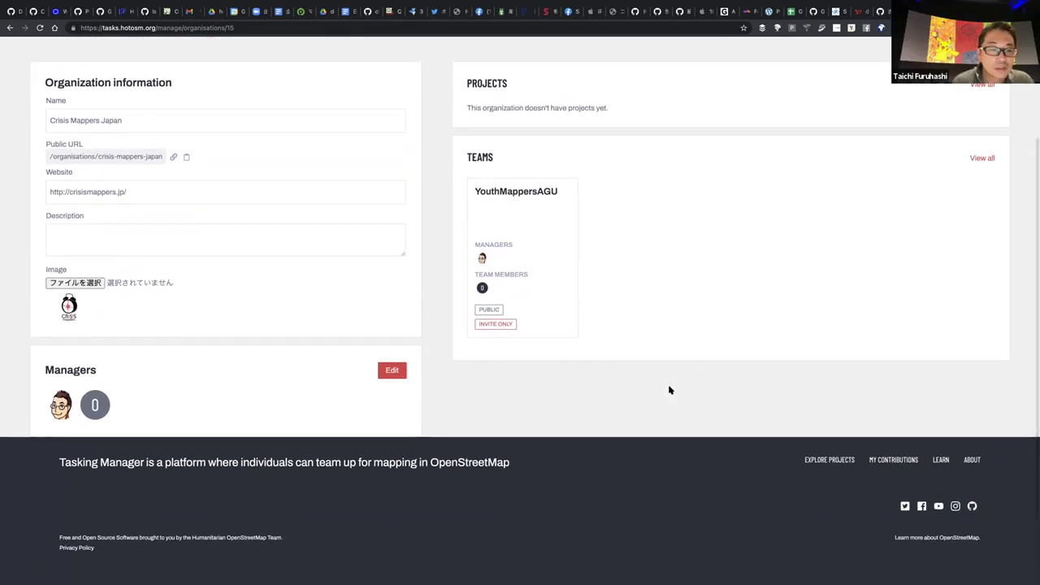
pyautogui.scroll(2, 668, 390)
pyautogui.scroll(1, 669, 389)
pyautogui.scroll(-1, 669, 390)
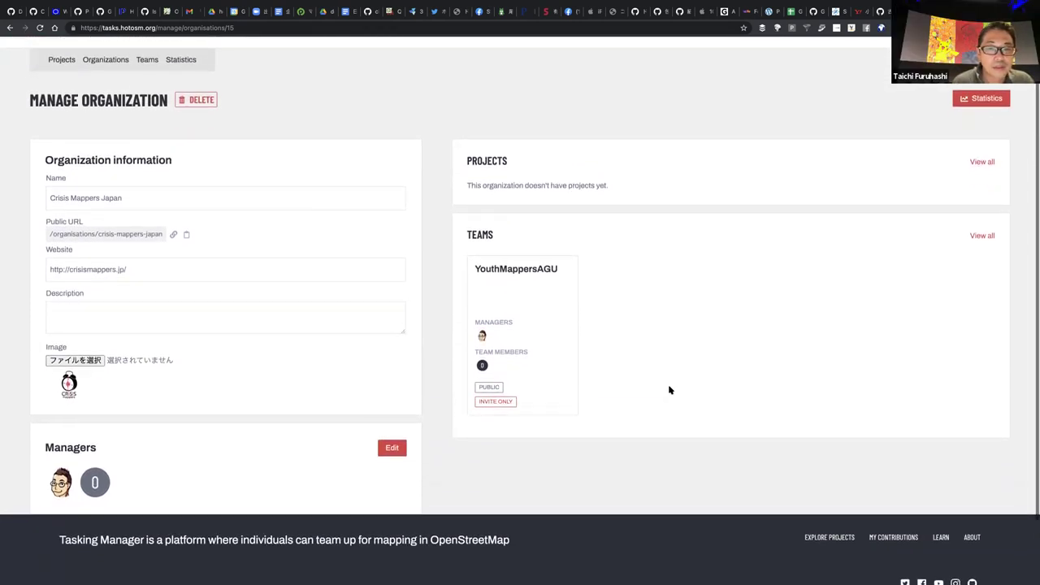
pyautogui.scroll(1, 669, 390)
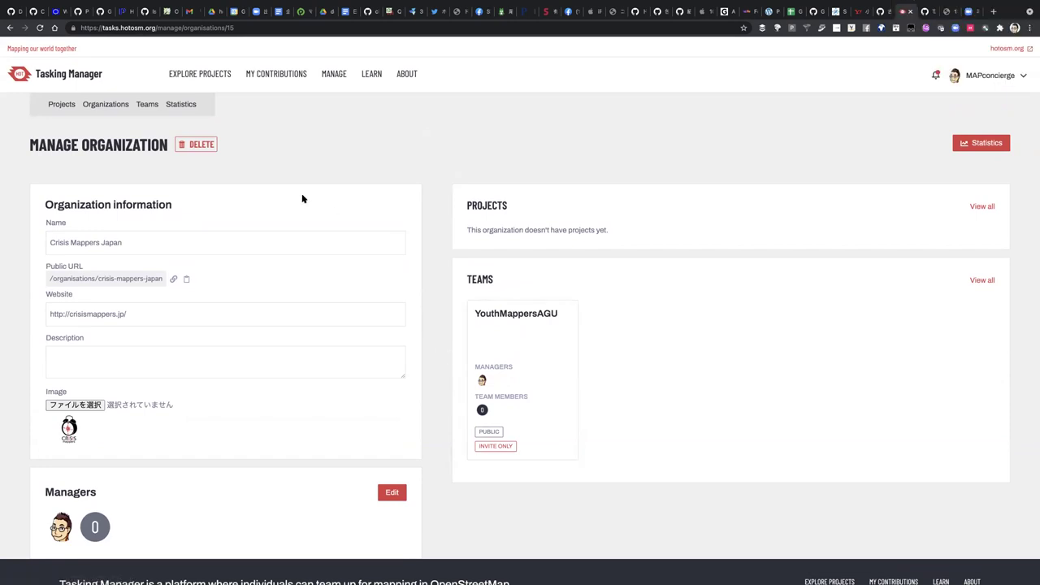
pyautogui.click(334, 75)
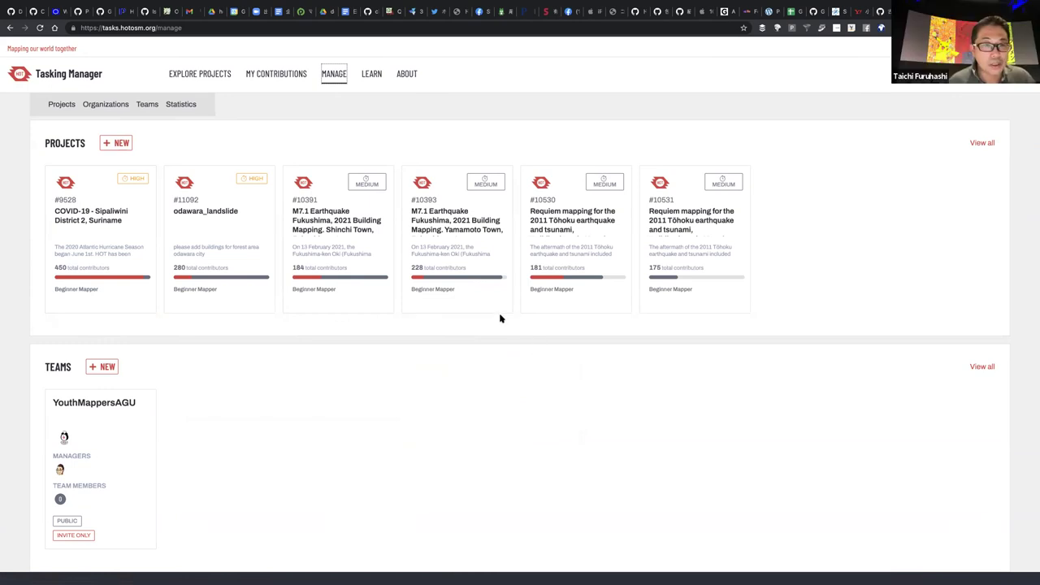
# Step: Select the end of the current web address in the browser's address bar
pyautogui.moveTo(429, 309)
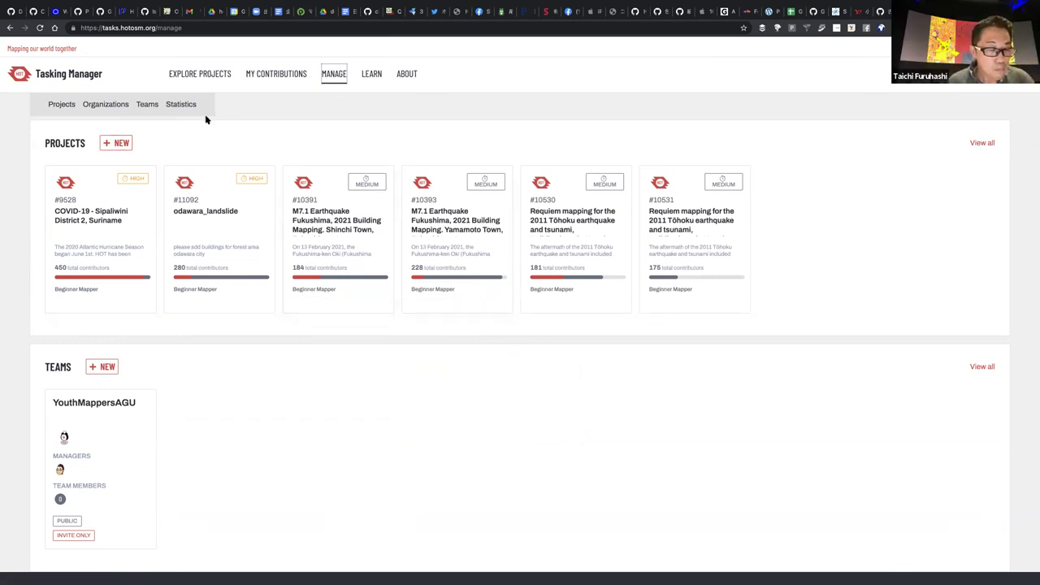
pyautogui.click(128, 28)
pyautogui.moveTo(196, 30); pyautogui.dragTo(139, 29)
# Step: Load tasks.teachosm.org and authorise it with the OpenStreetMap account
pyautogui.press('BackSpace')
pyautogui.press('BackSpace')
pyautogui.press('BackSpace')
pyautogui.press('BackSpace')
pyautogui.press('BackSpace')
pyautogui.press('BackSpace')
pyautogui.press('BackSpace')
pyautogui.press('BackSpace')
pyautogui.press('BackSpace')
pyautogui.press('BackSpace')
pyautogui.press('BackSpace')
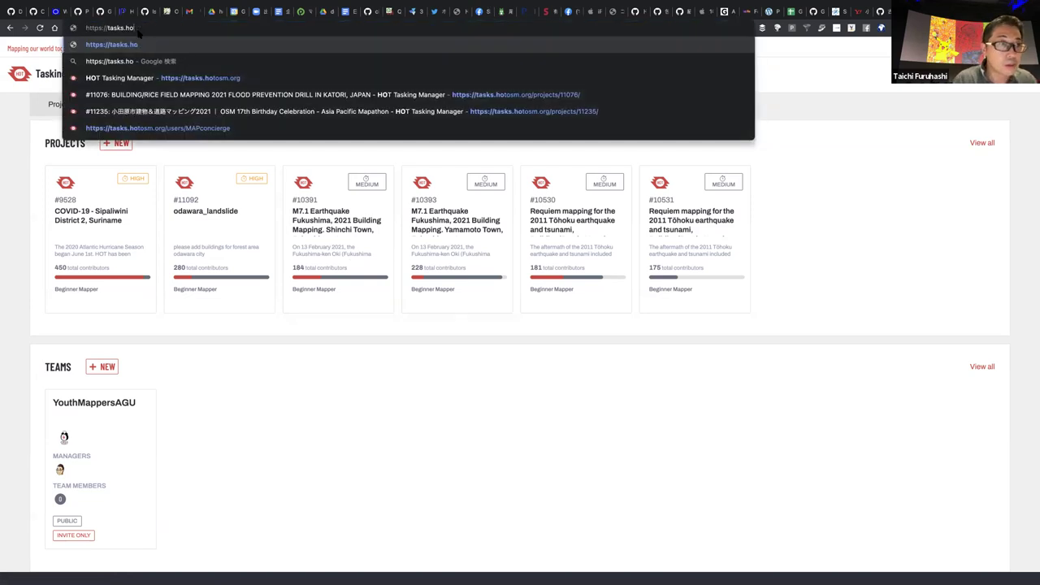
pyautogui.write('asks')
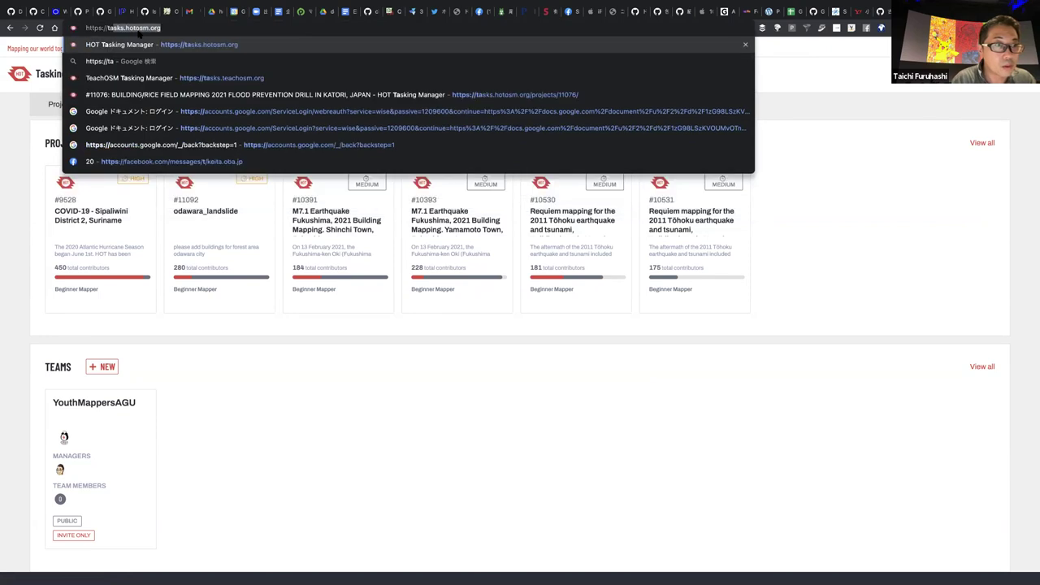
pyautogui.write('.h')
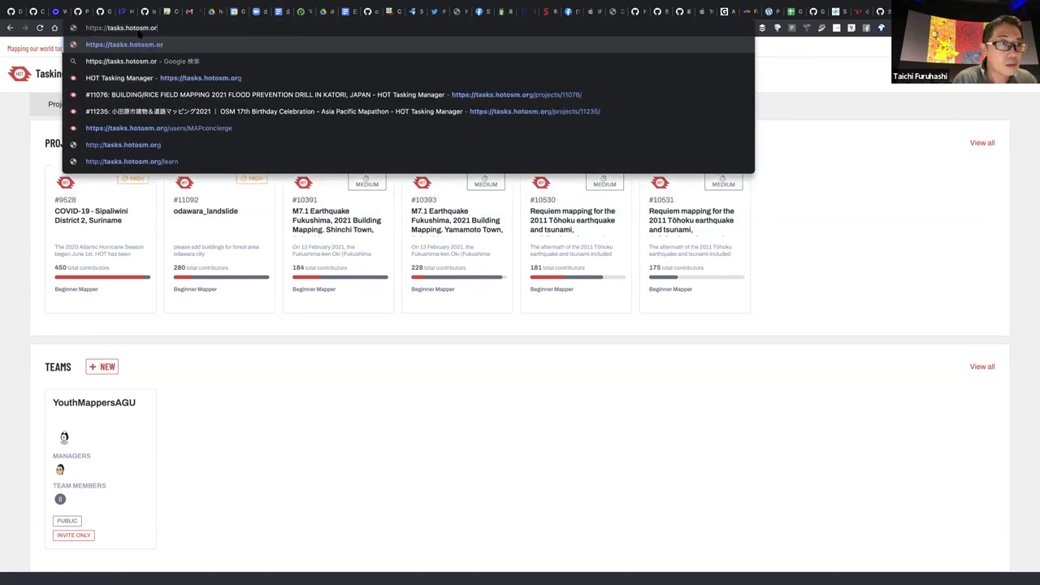
pyautogui.press('BackSpace')
pyautogui.write('tea')
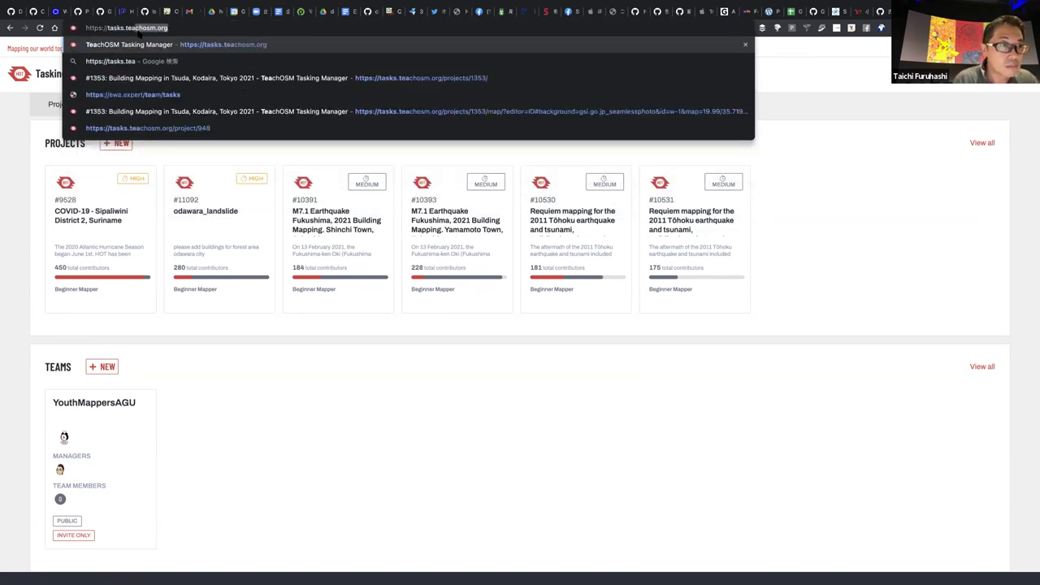
pyautogui.press('Return')
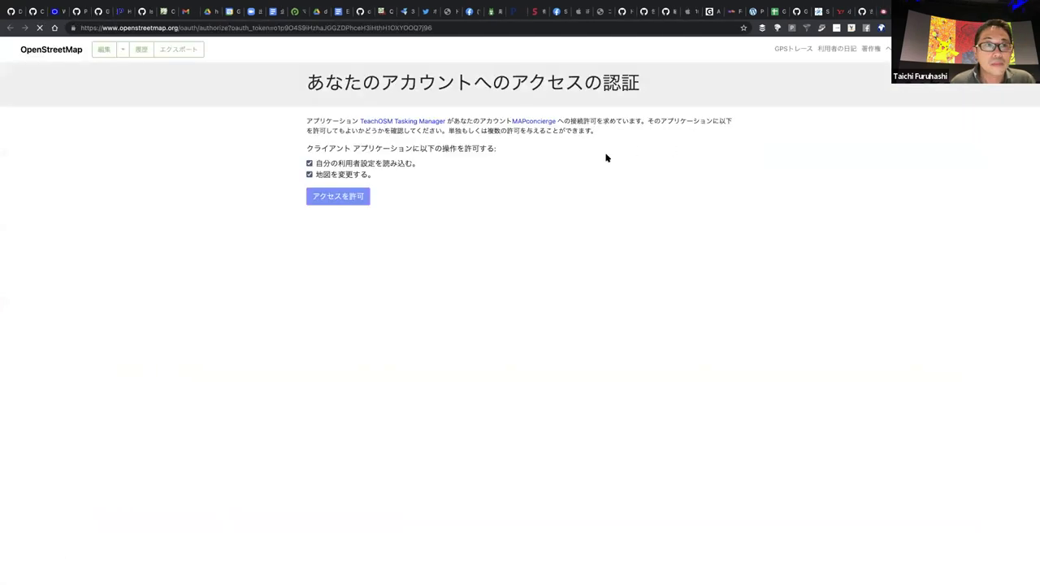
pyautogui.click(354, 200)
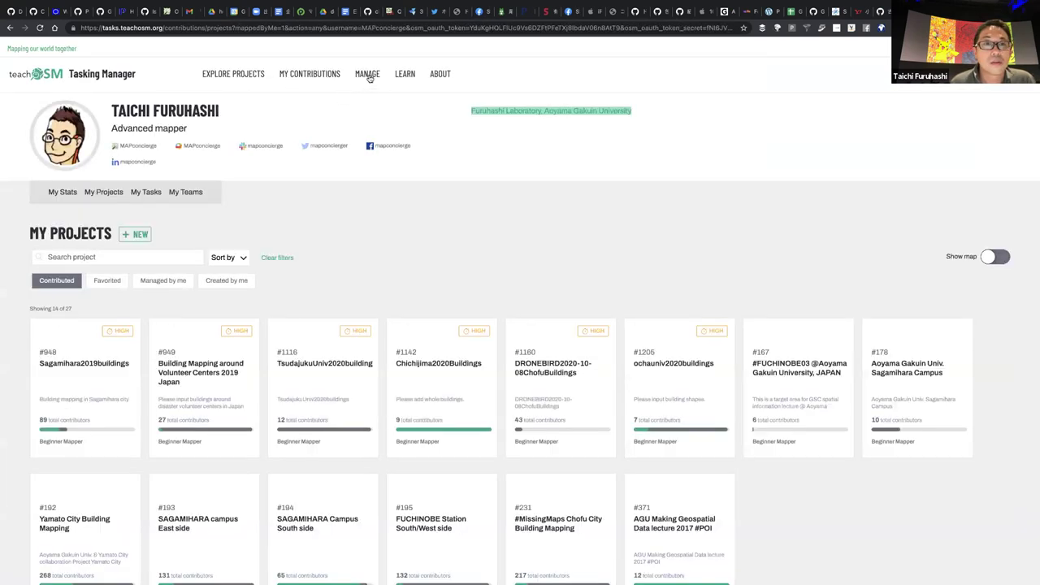
# Step: Open a new team form under TeachOSM's Manage Teams and focus the Name field
pyautogui.click(367, 74)
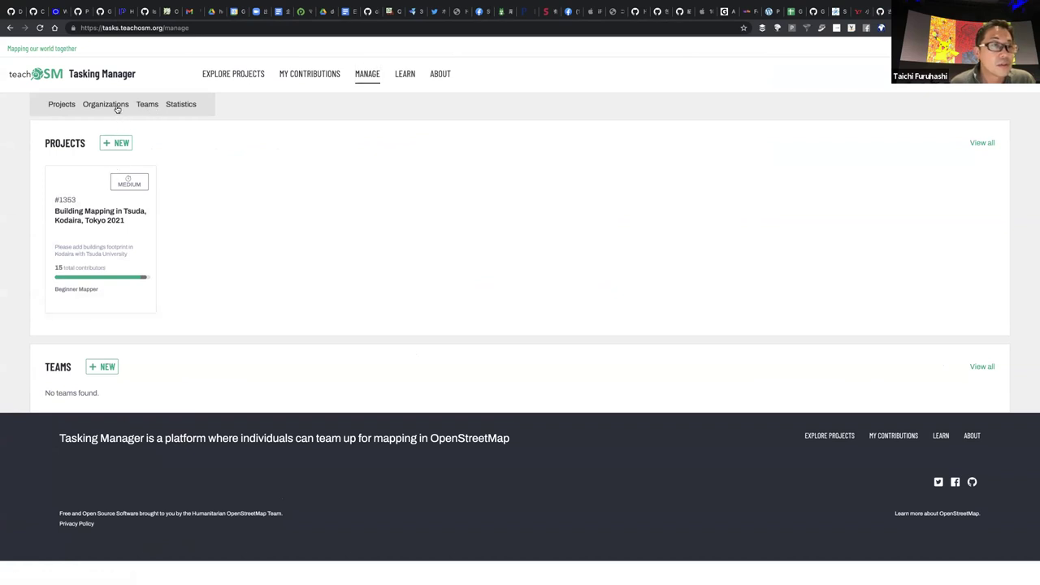
pyautogui.click(116, 106)
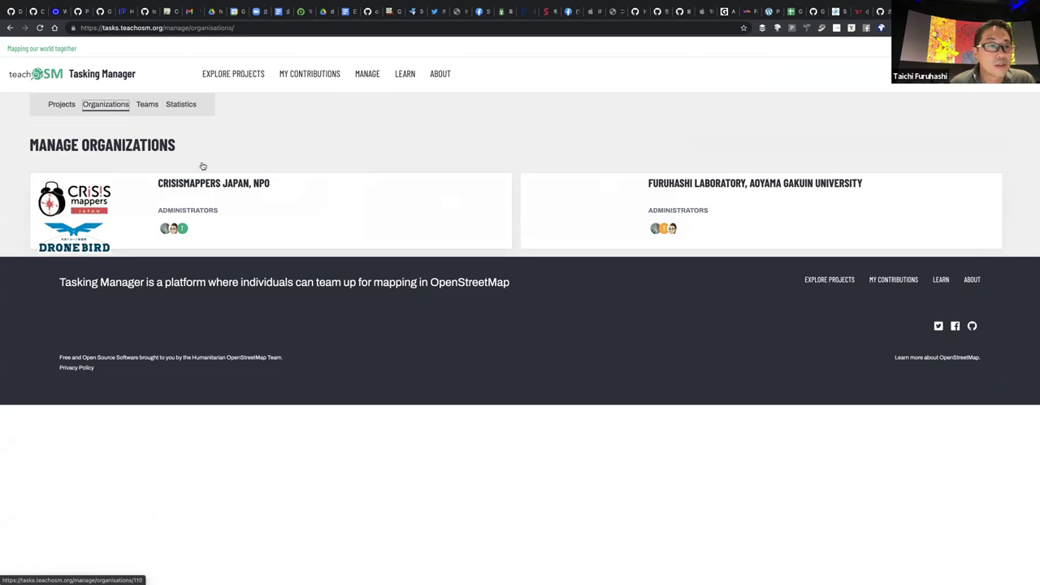
pyautogui.click(146, 106)
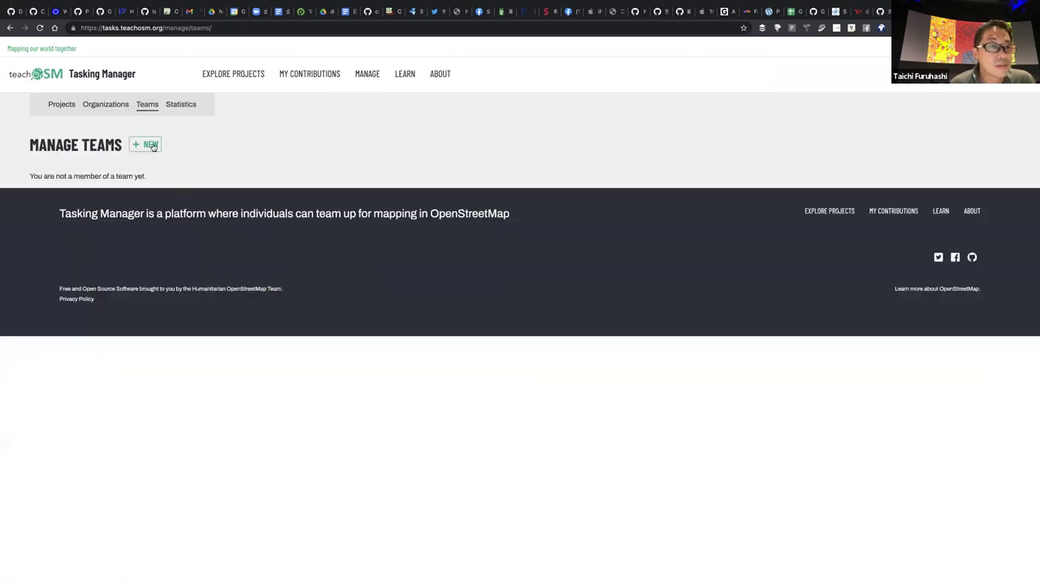
pyautogui.click(149, 144)
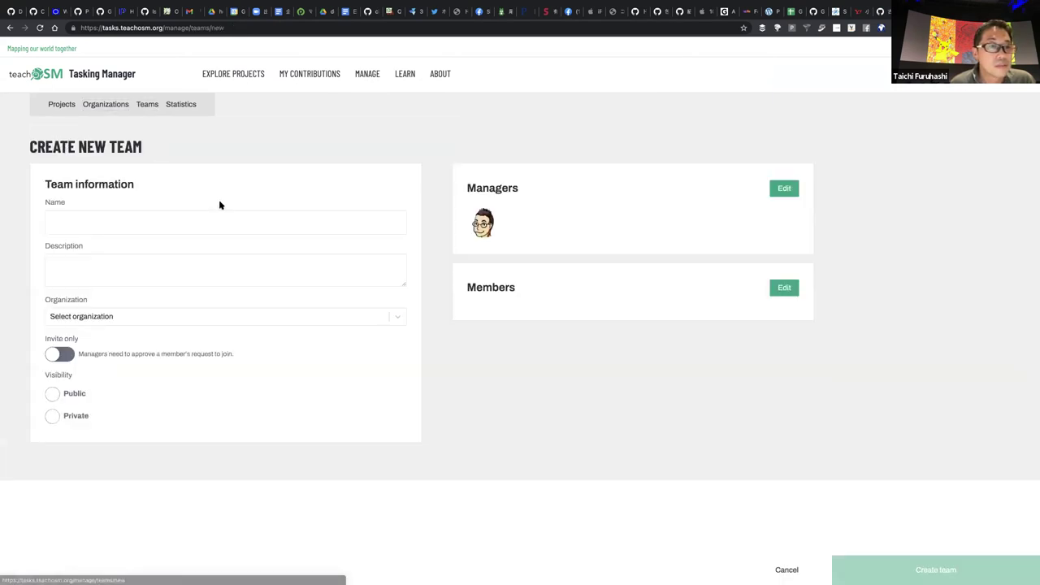
pyautogui.click(211, 221)
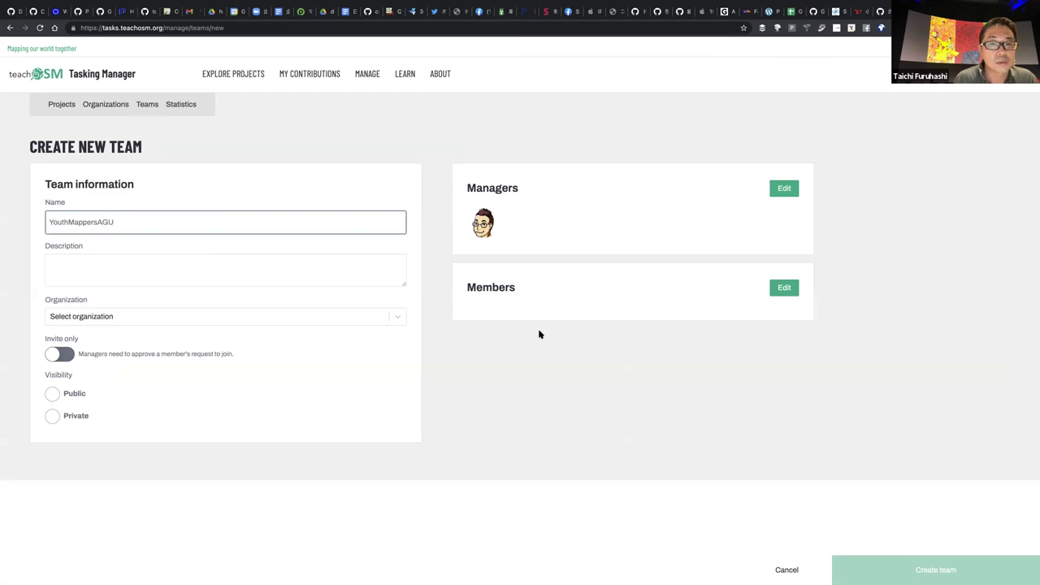
# Step: Assign the team to Furuhashi Laboratory, Aoyama Gakuin University, as invite-only and Public
pyautogui.click(117, 258)
pyautogui.click(111, 316)
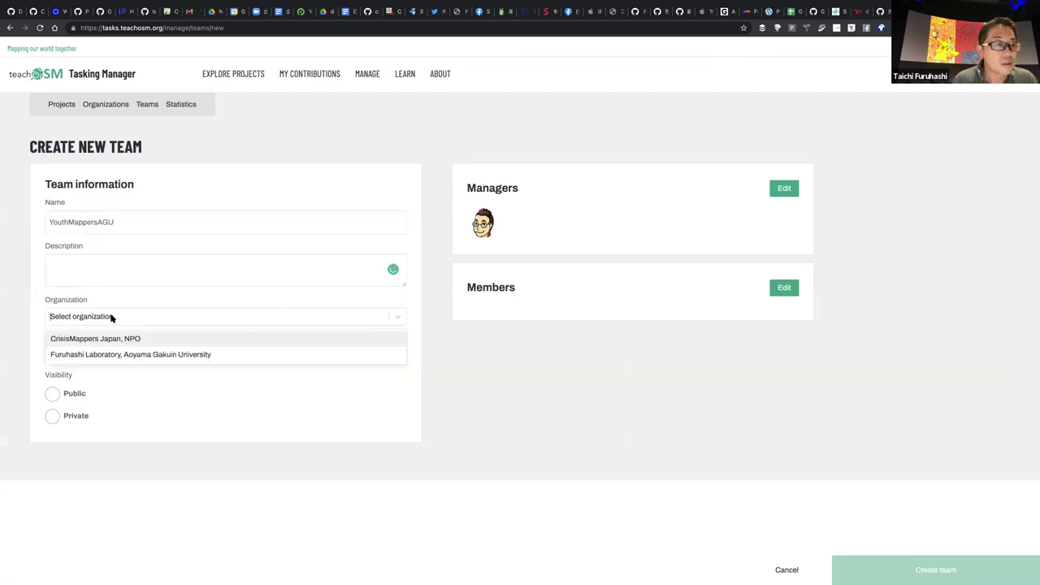
pyautogui.click(150, 356)
pyautogui.click(55, 356)
pyautogui.click(52, 393)
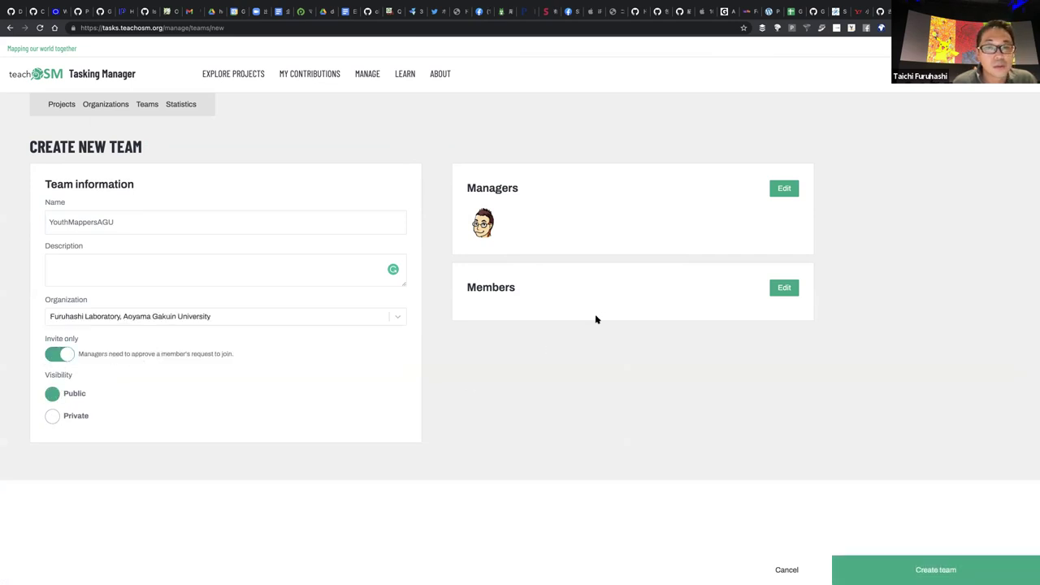
# Step: Add one user as a member and create the YouthMappersAGU team
pyautogui.click(777, 287)
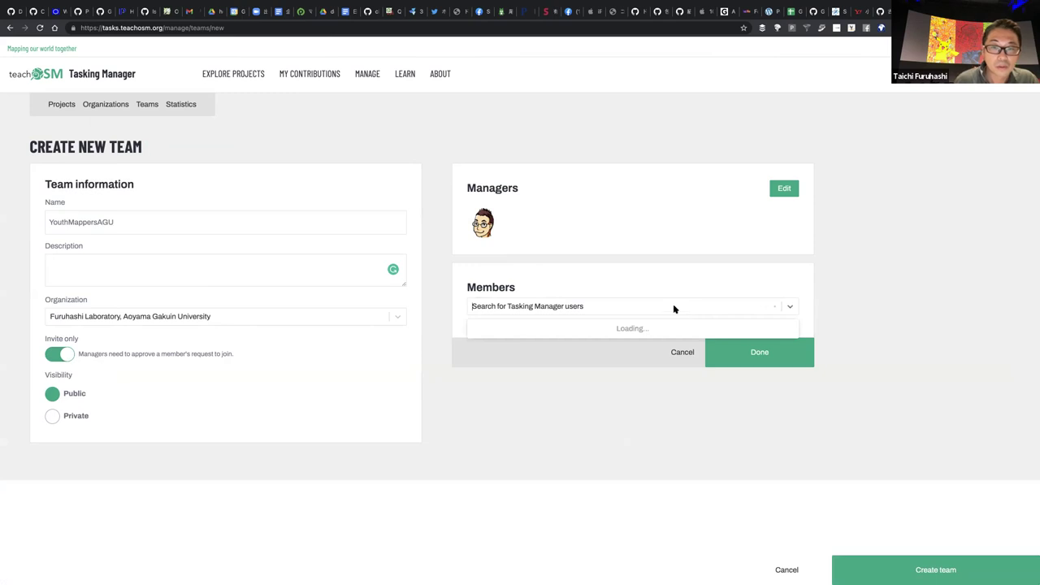
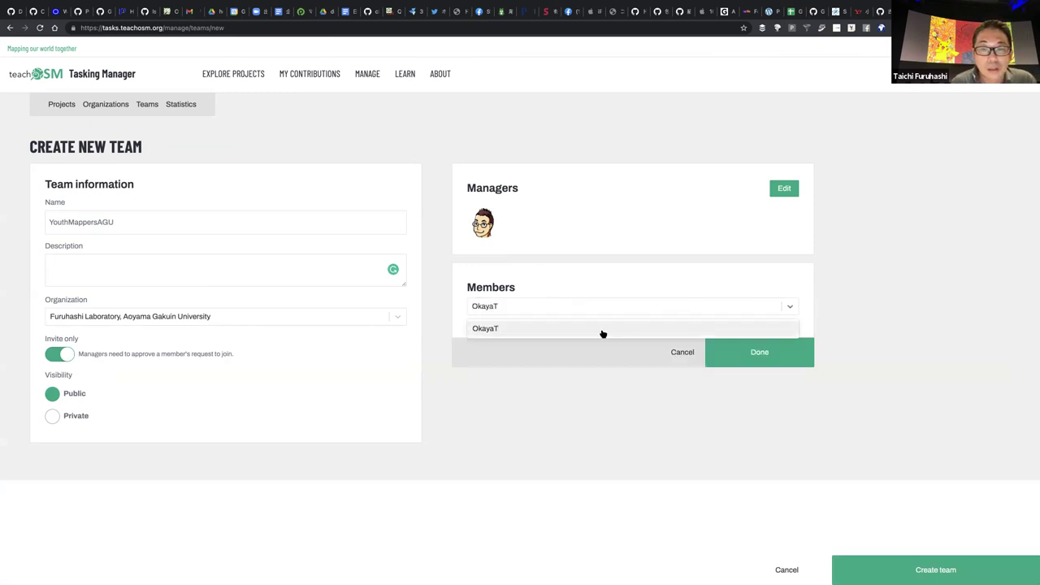
pyautogui.click(598, 332)
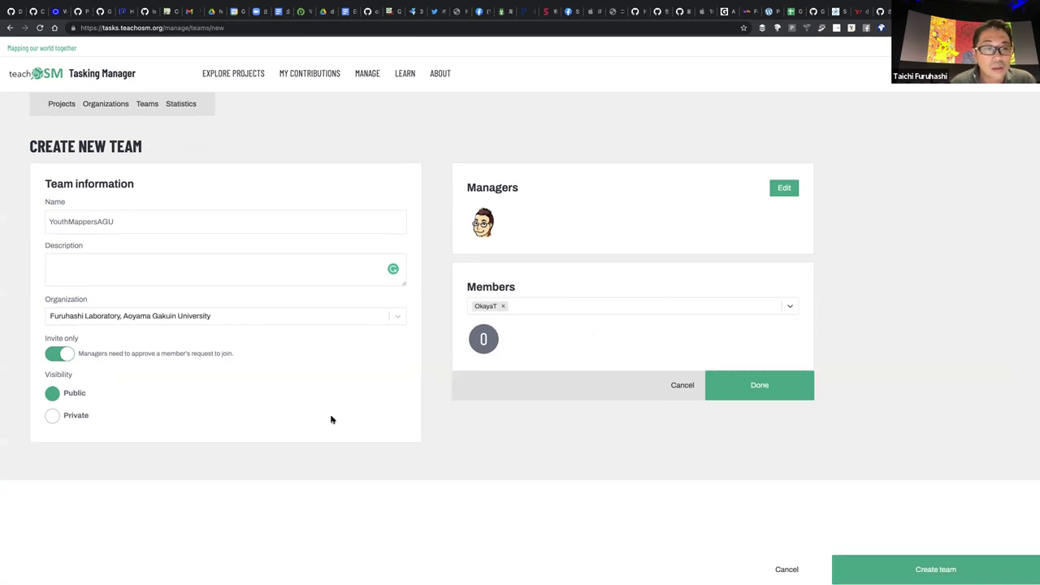
pyautogui.click(726, 385)
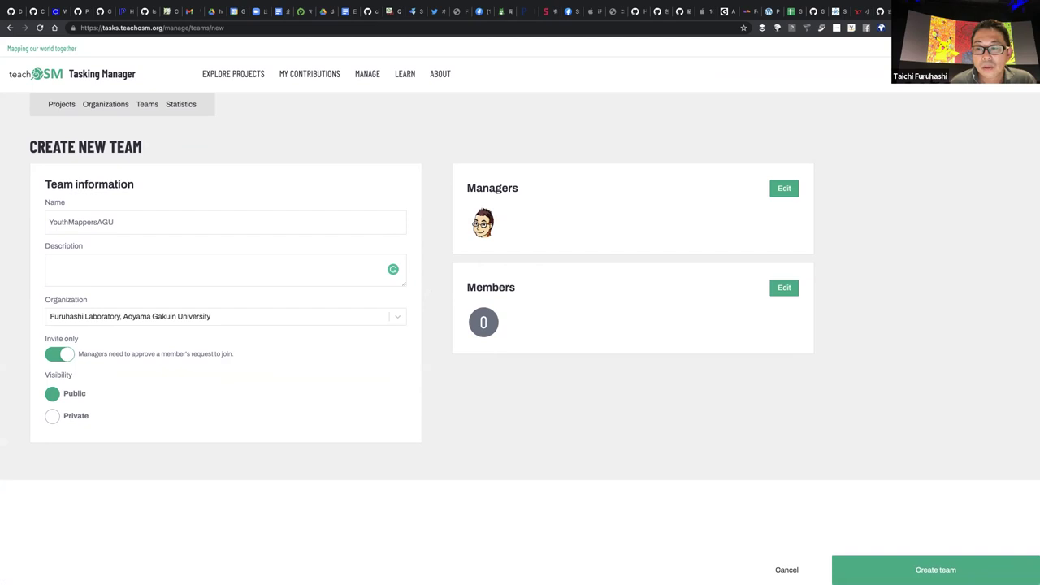
pyautogui.click(961, 568)
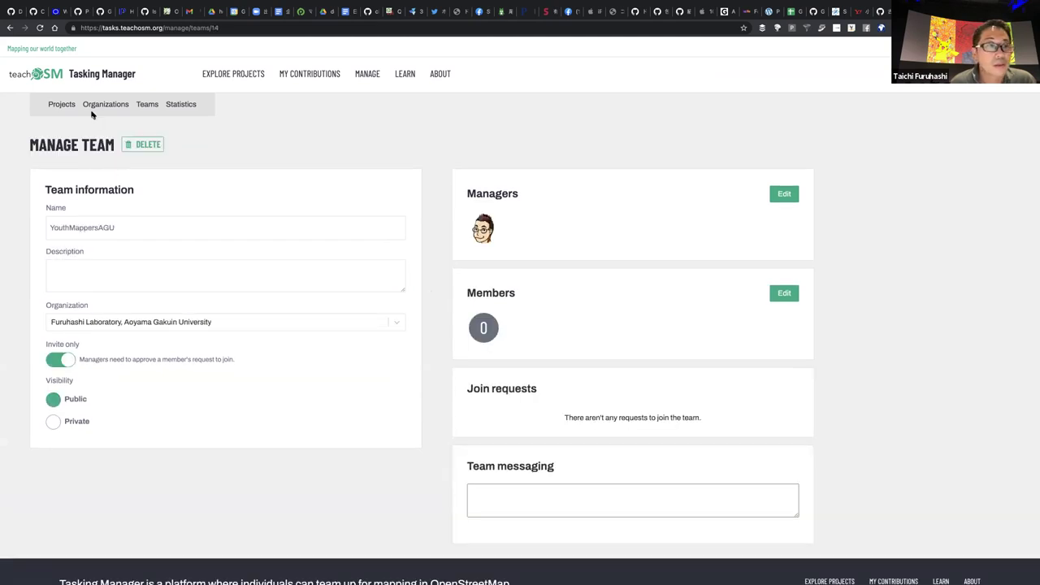
pyautogui.click(98, 105)
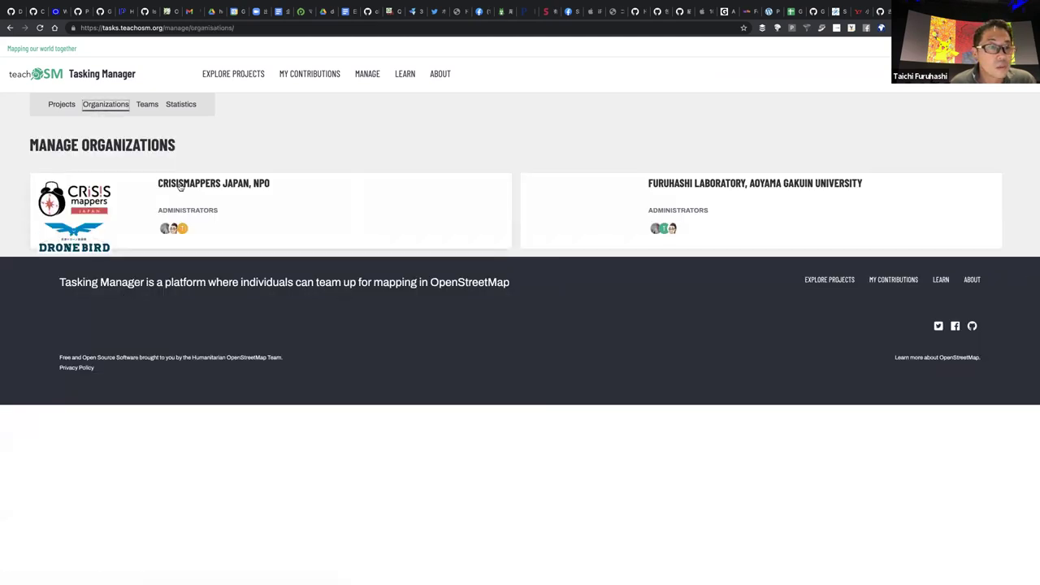
# Step: Search for the new team member and add them as a Furuhashi Laboratory organization manager
pyautogui.click(551, 216)
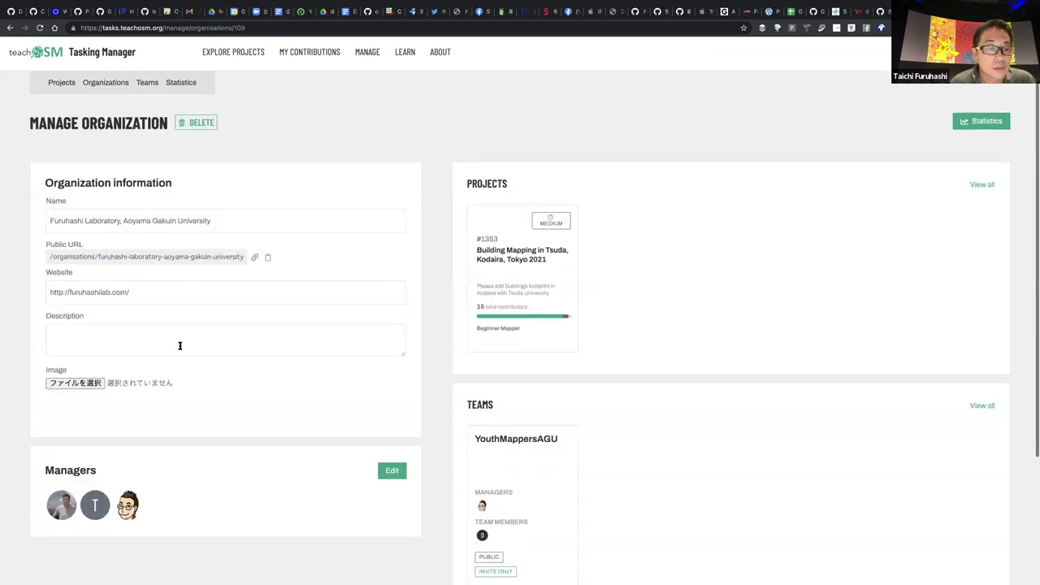
pyautogui.scroll(-2, 179, 346)
pyautogui.click(391, 342)
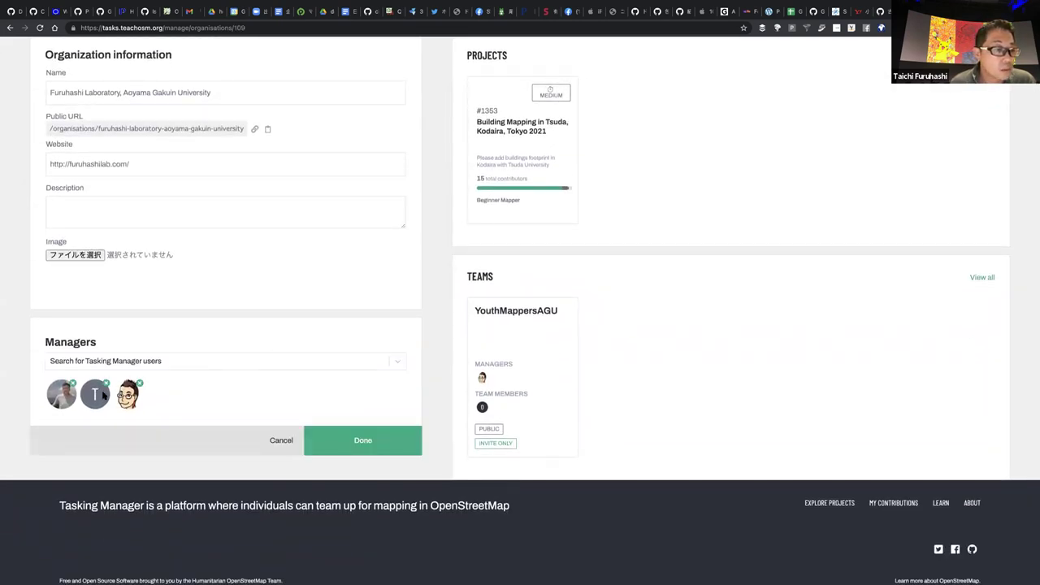
pyautogui.click(229, 364)
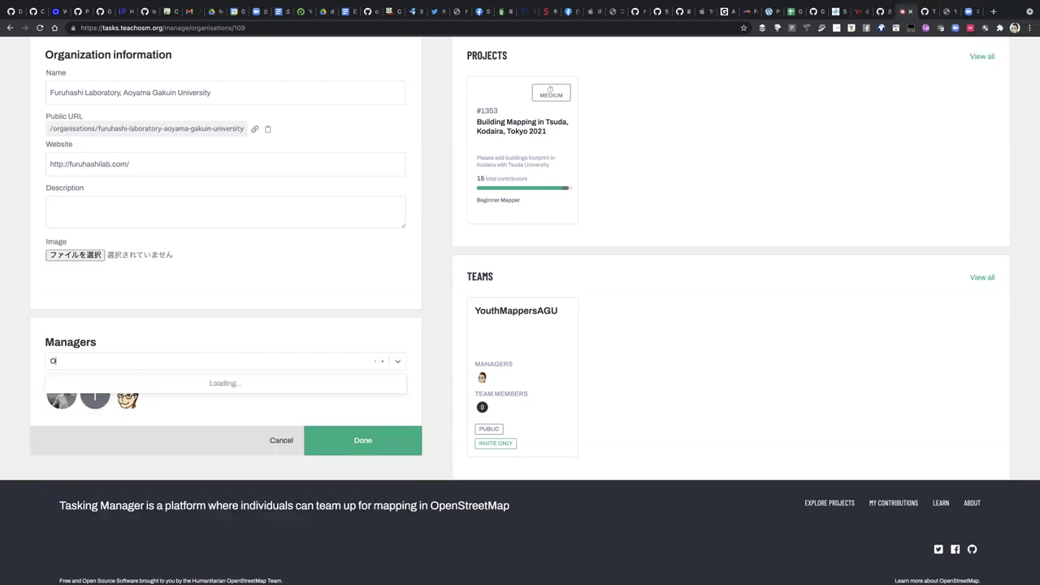
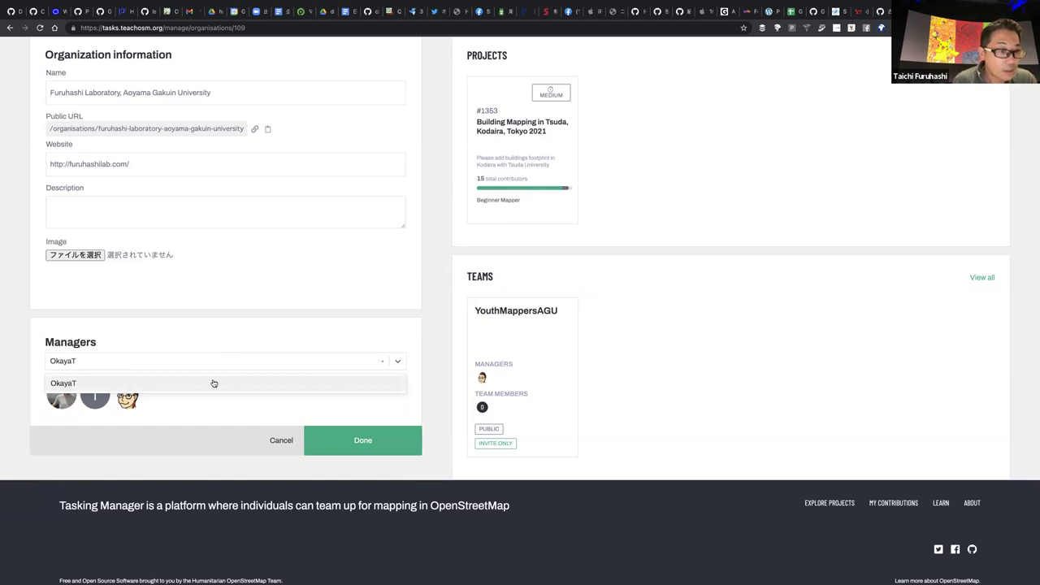
pyautogui.click(213, 382)
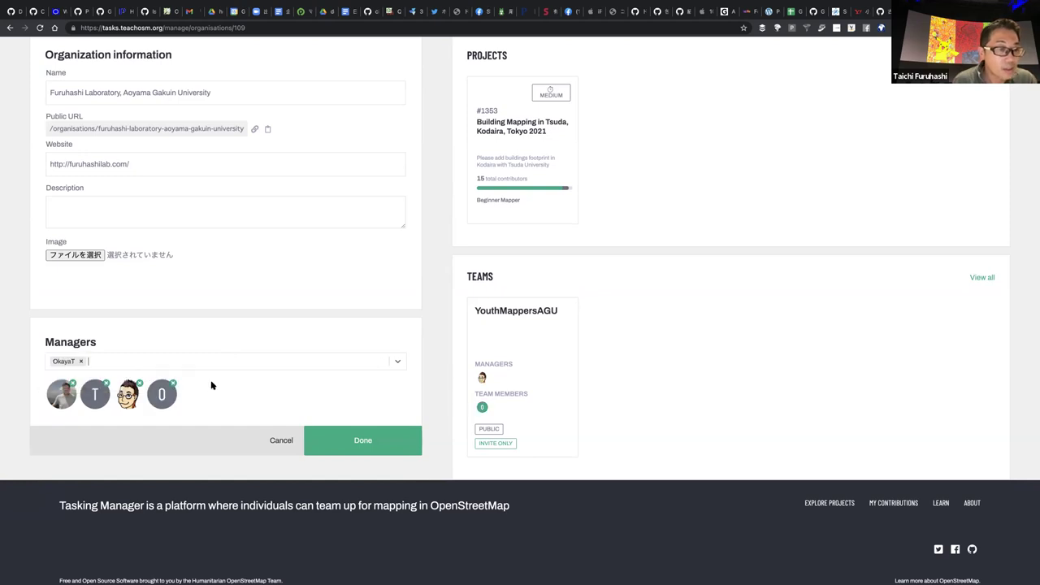
pyautogui.click(348, 440)
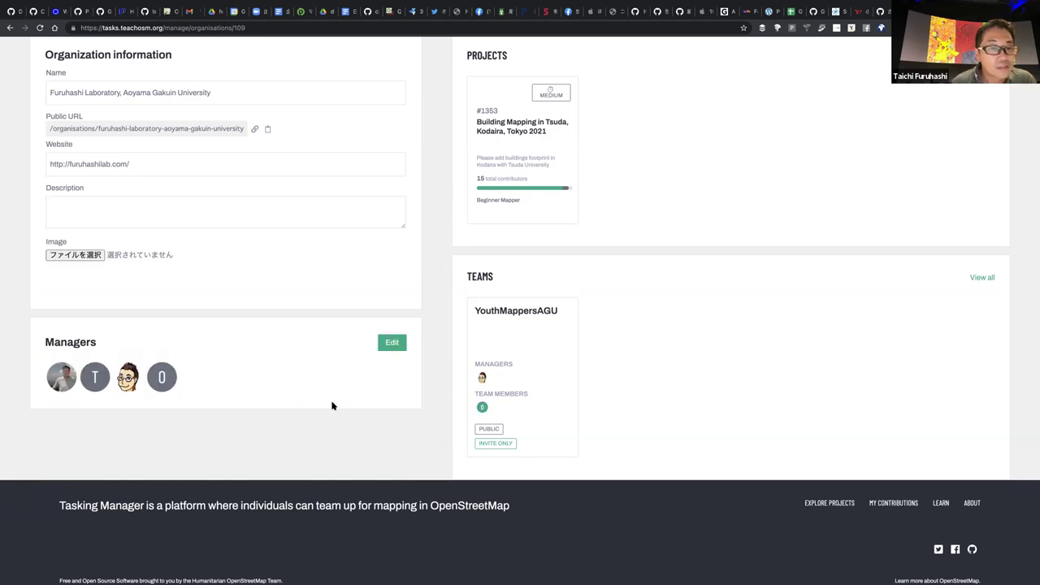
# Step: Scroll the organization page to check project #1353, the YouthMappersAGU team and four managers
pyautogui.scroll(3, 339, 407)
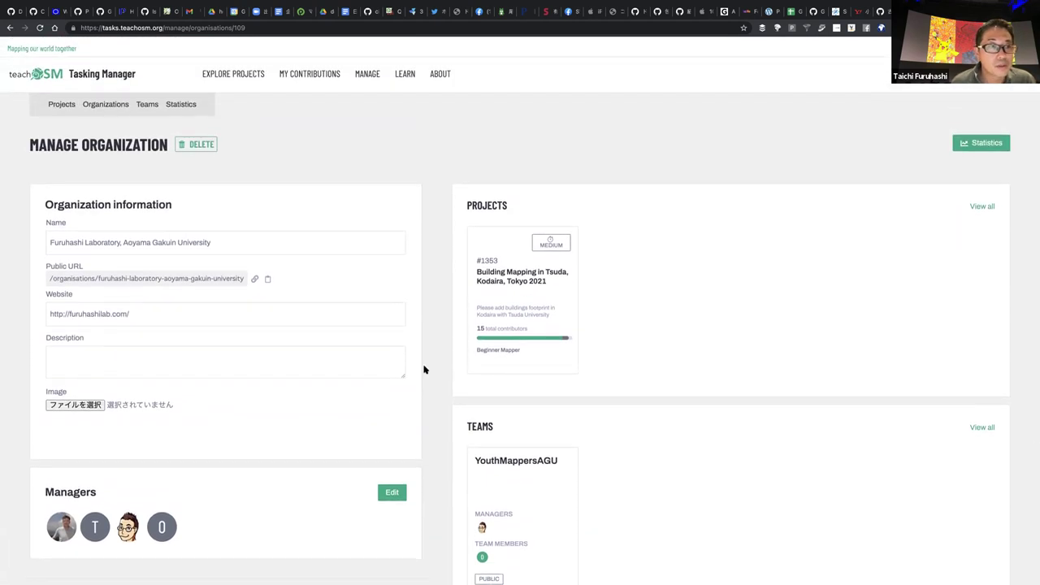
pyautogui.scroll(-3, 423, 372)
pyautogui.scroll(1, 424, 367)
pyautogui.scroll(-2, 424, 367)
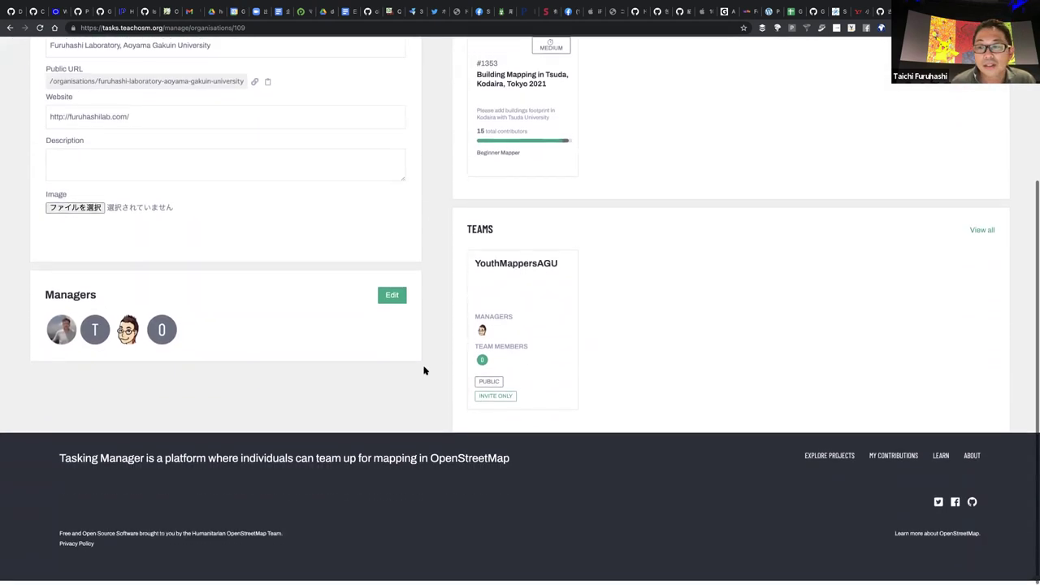
pyautogui.scroll(3, 422, 366)
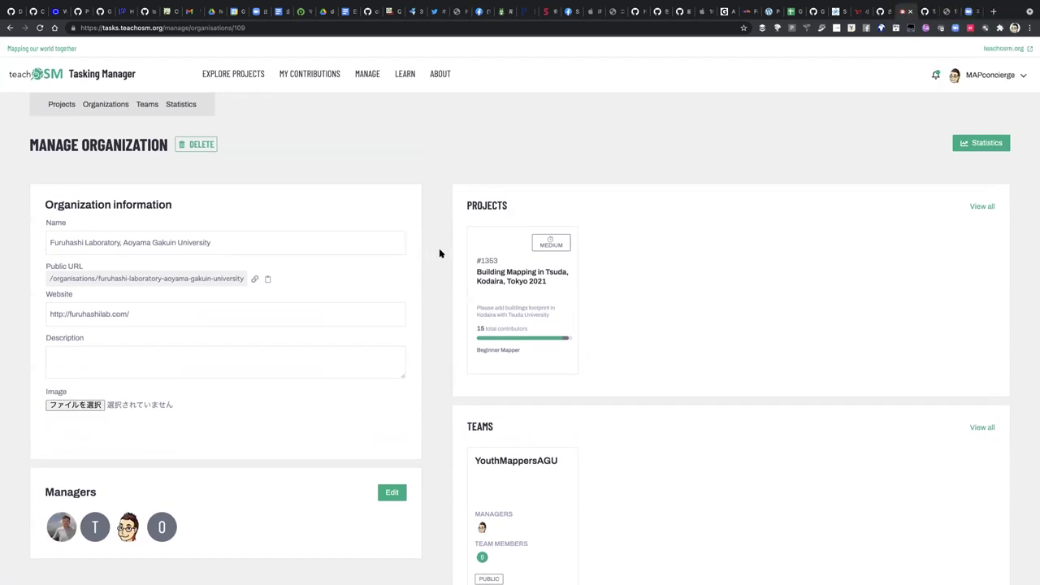
pyautogui.scroll(-5, 440, 254)
pyautogui.scroll(5, 439, 254)
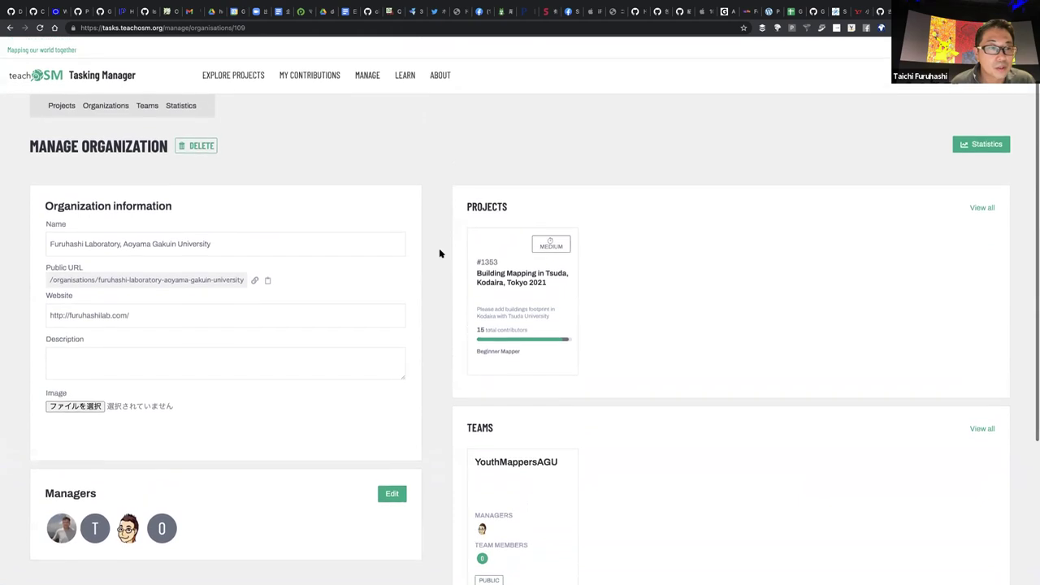
pyautogui.scroll(-4, 439, 253)
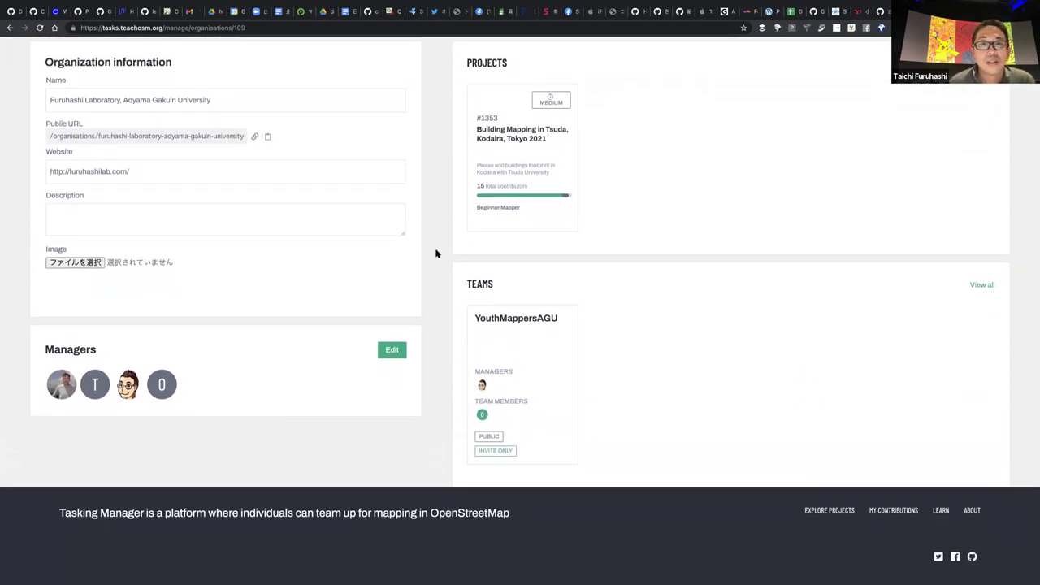
pyautogui.scroll(-1, 435, 254)
pyautogui.scroll(5, 434, 251)
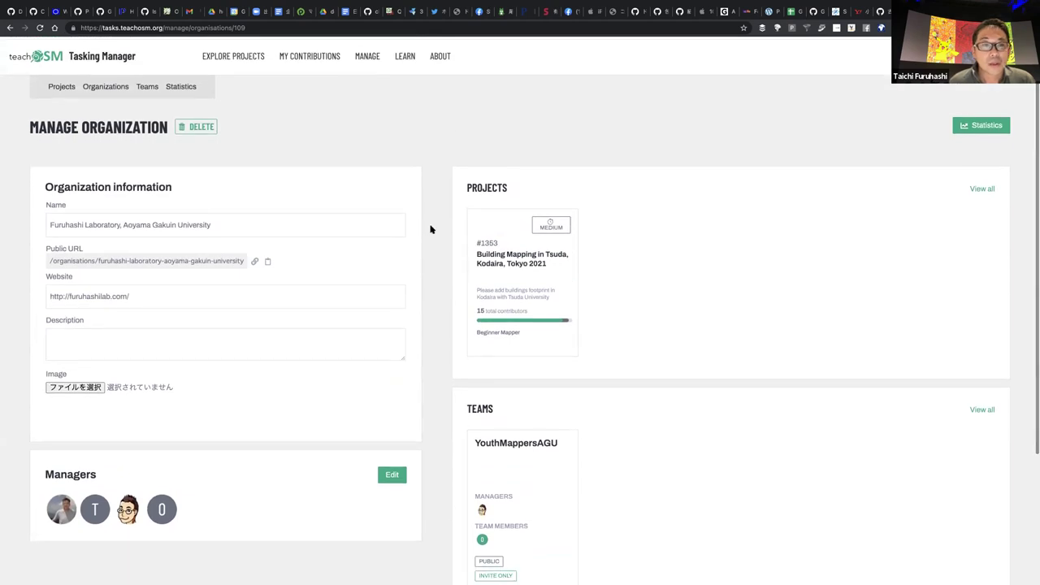
pyautogui.scroll(-4, 435, 189)
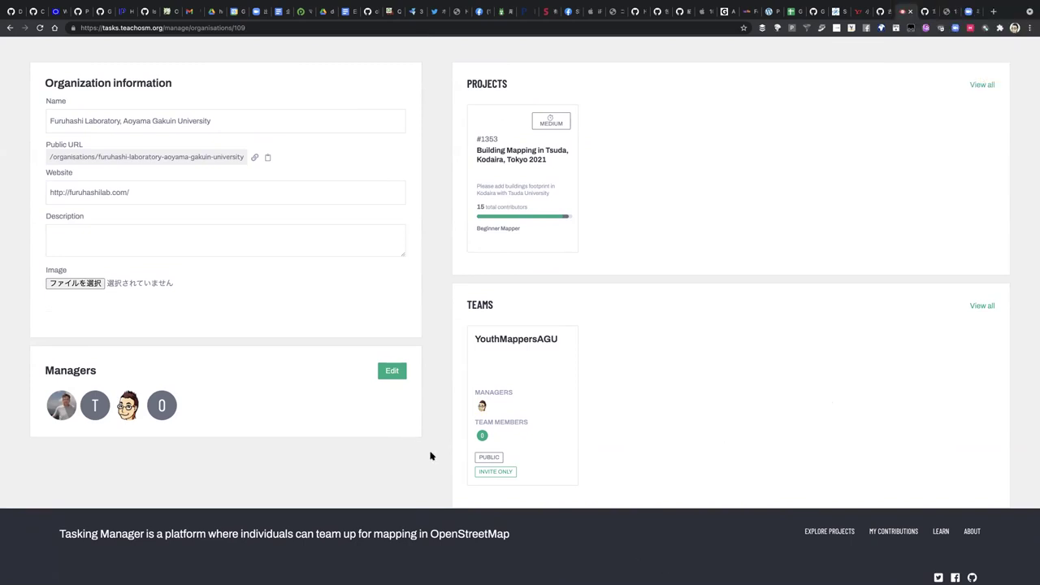
pyautogui.scroll(3, 430, 456)
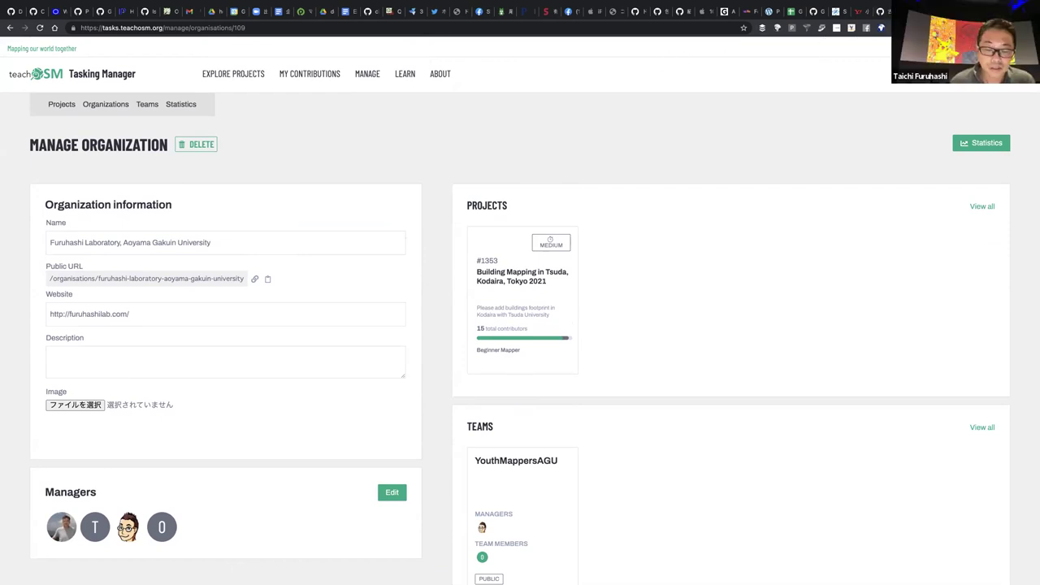
# Step: Open github.com/furuhashilab in a new tab and go to its repositories
pyautogui.hotkey('ctrl', 't')
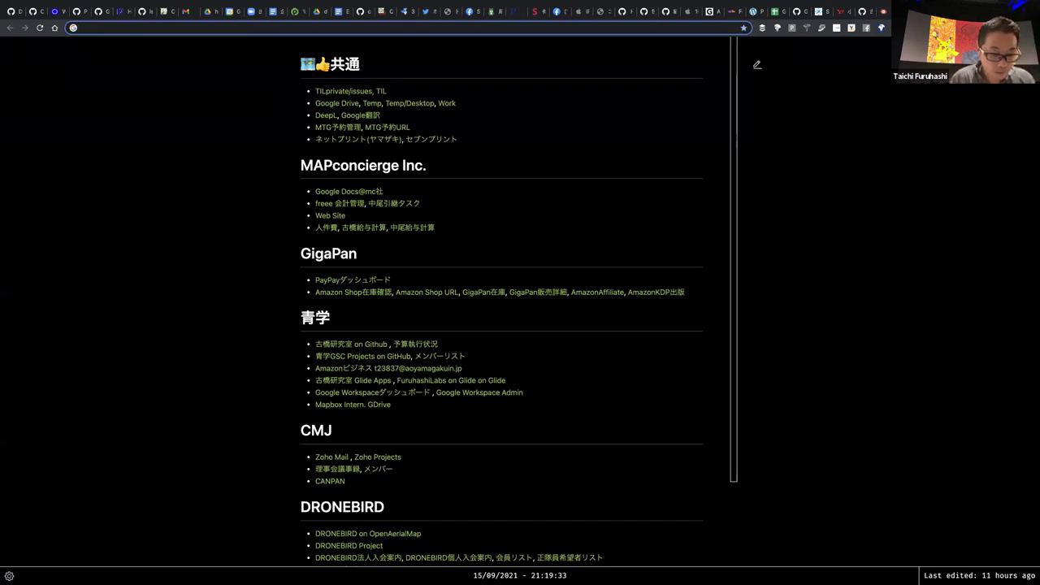
pyautogui.write('github.com')
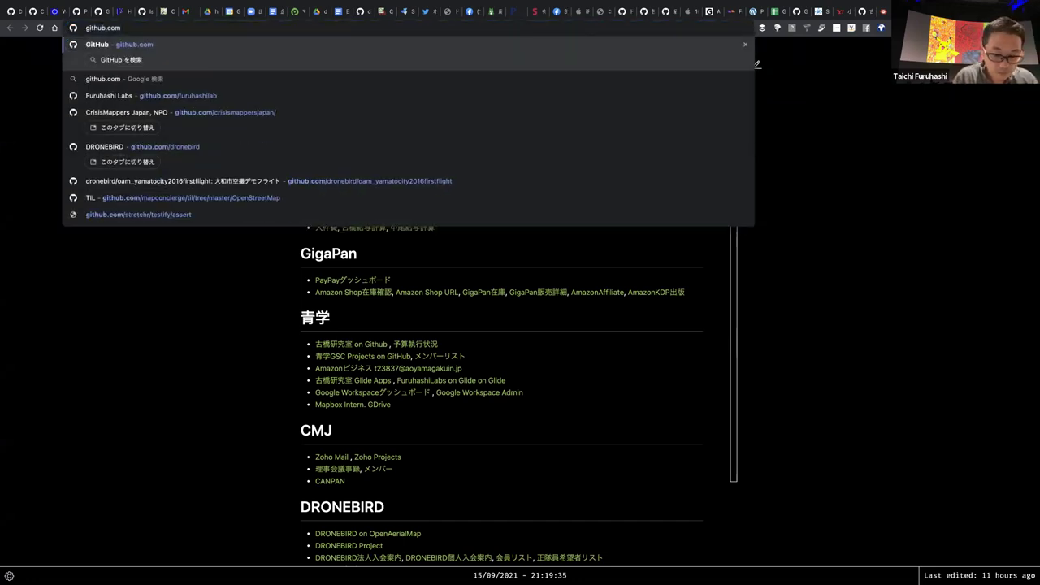
pyautogui.write('/furuhashilab')
pyautogui.press('Return')
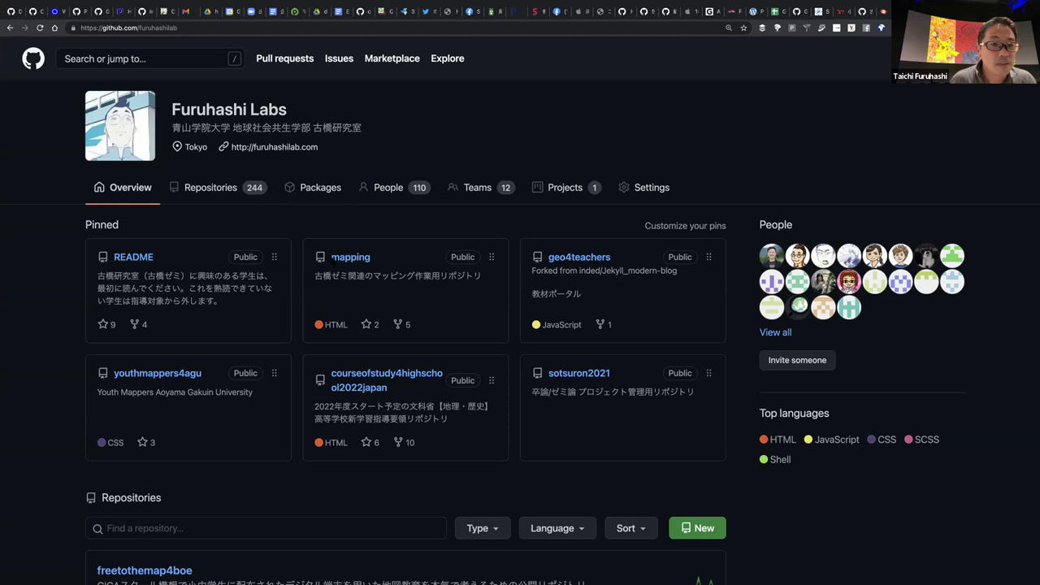
pyautogui.click(180, 183)
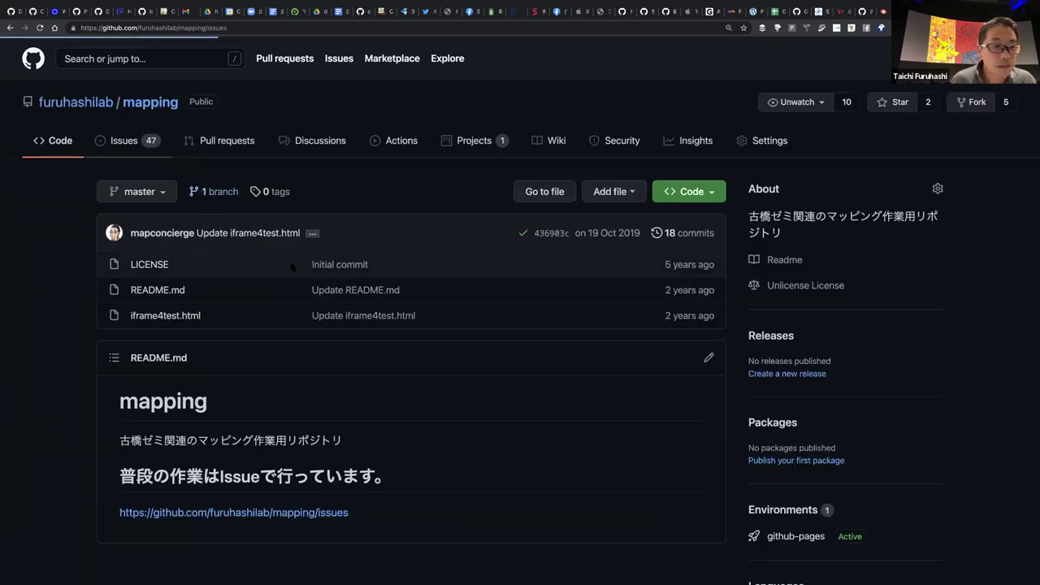
# Step: Copy the lecture #03 issue title into a new issue's Title field
pyautogui.moveTo(467, 274); pyautogui.dragTo(143, 268)
pyautogui.hotkey('ctrl', 'c')
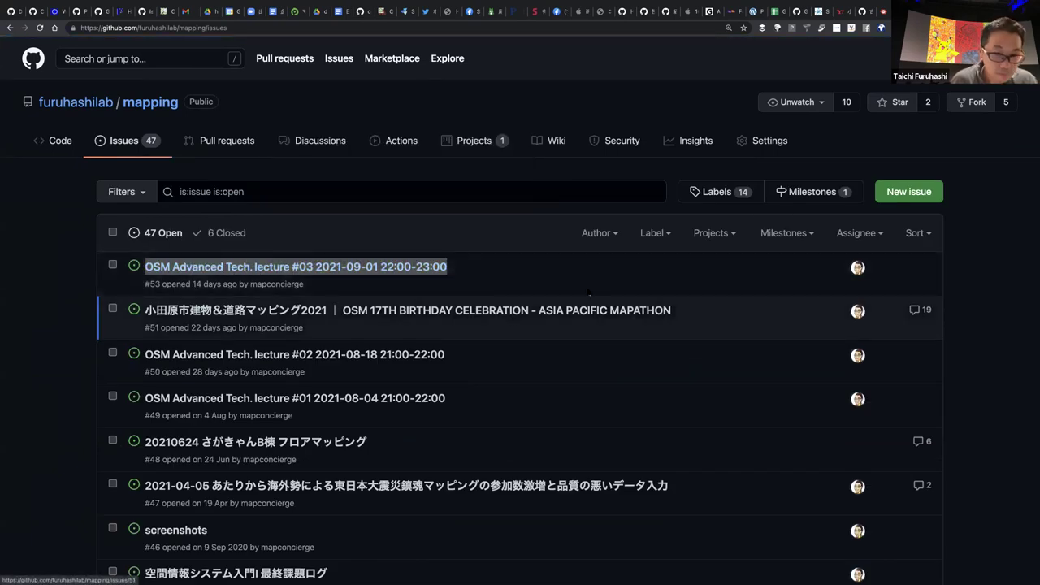
pyautogui.click(911, 198)
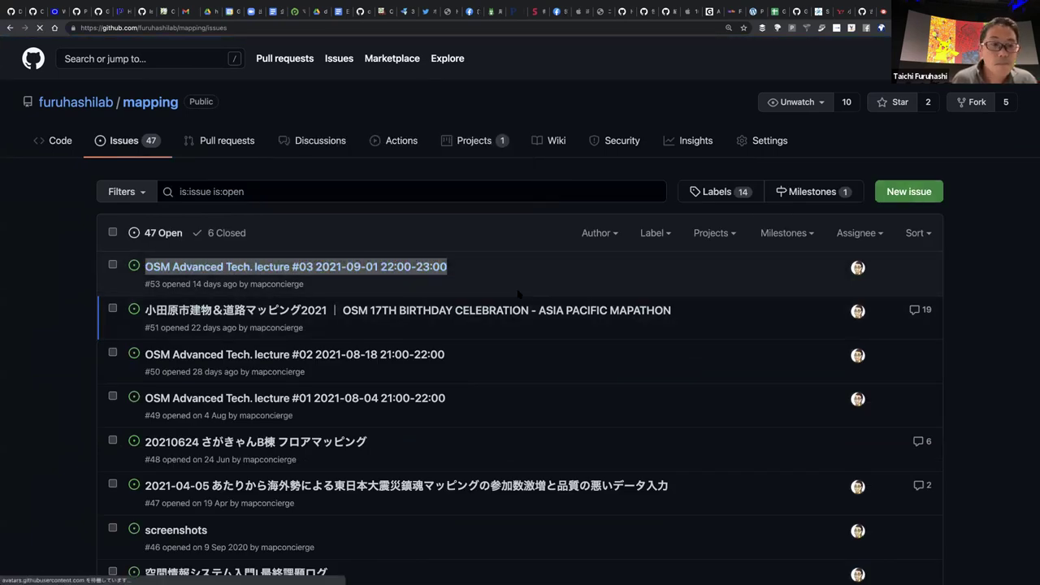
pyautogui.click(439, 276)
pyautogui.click(380, 200)
pyautogui.hotkey('ctrl', 'v')
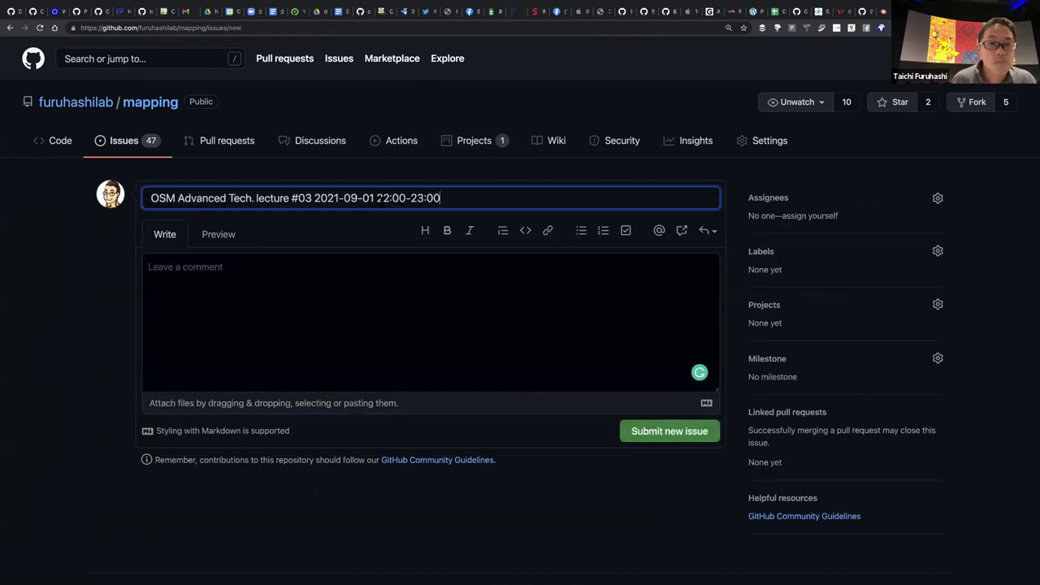
pyautogui.press('BackSpace')
pyautogui.write('4')
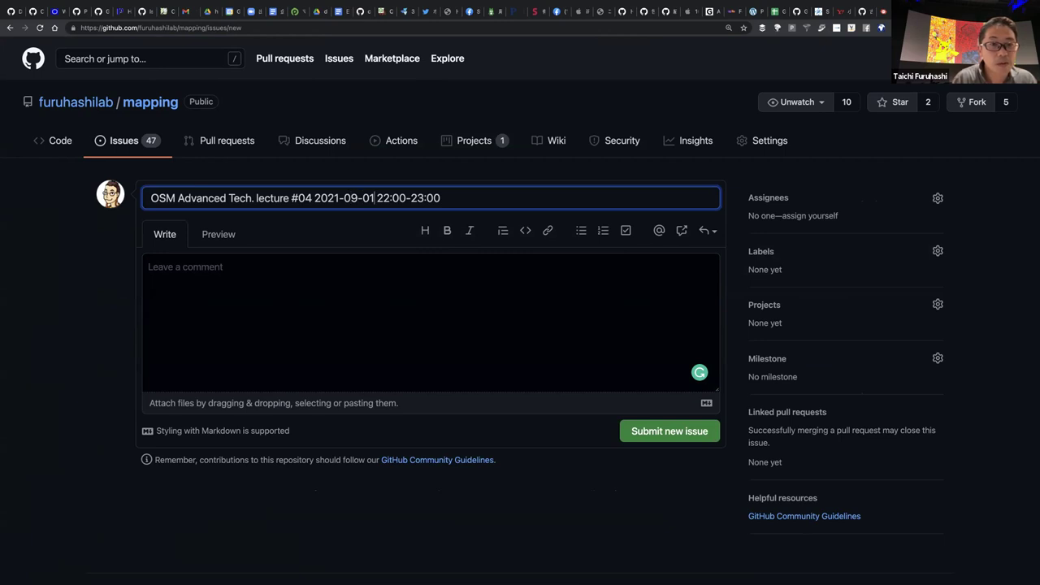
pyautogui.click(373, 198)
pyautogui.press('BackSpace')
pyautogui.press('BackSpace')
pyautogui.write('15')
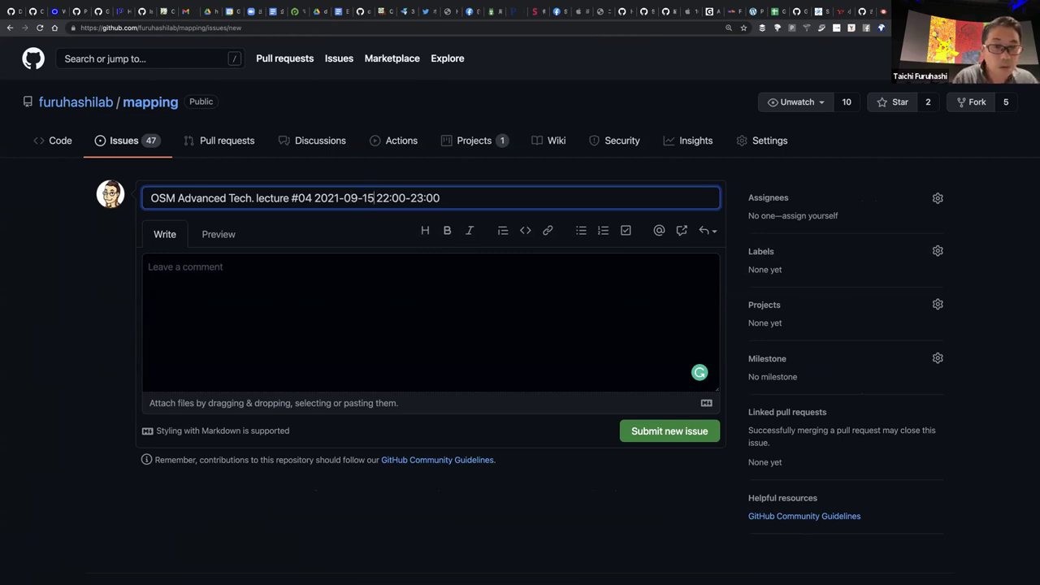
pyautogui.press('BackSpace')
pyautogui.write('1')
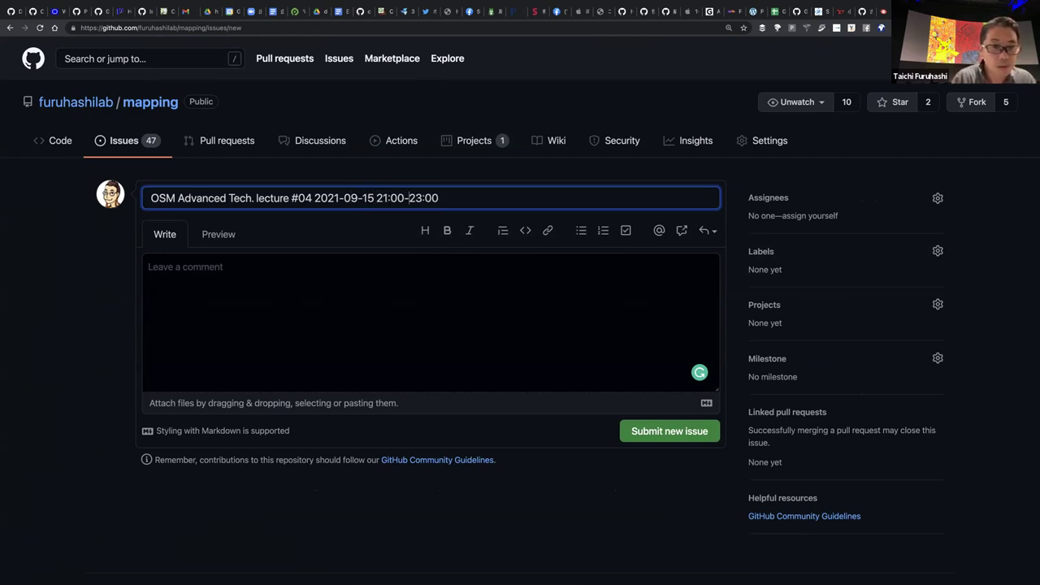
pyautogui.press('BackSpace')
pyautogui.write('2')
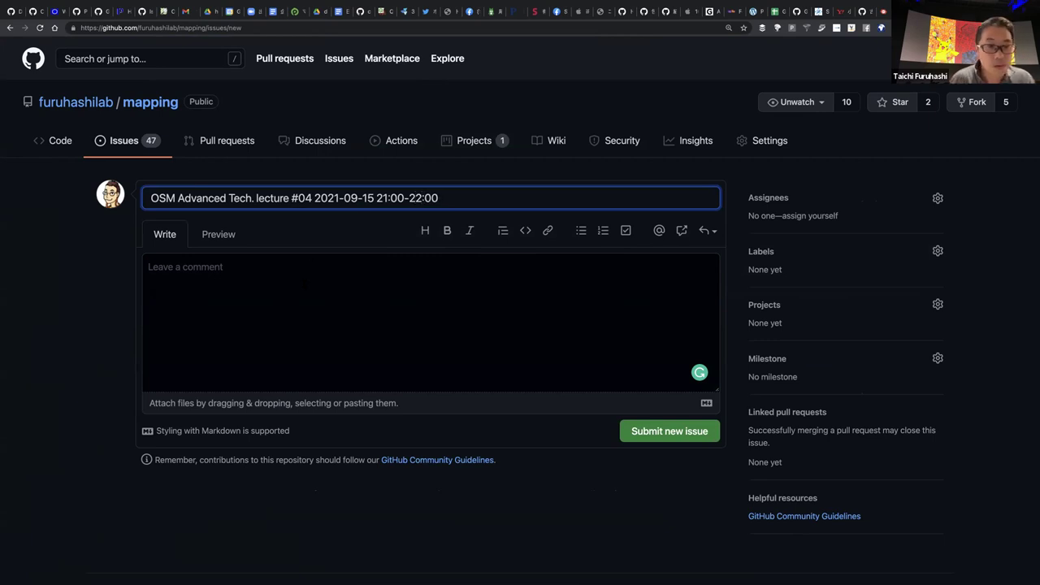
# Step: Write the description heading '# OSMCha とデータ検証' and submit the issue as #54
pyautogui.click(149, 267)
pyautogui.write('#')
pyautogui.write(' OSMCh')
pyautogui.write('HA')
pyautogui.press('BackSpace')
pyautogui.press('BackSpace')
pyautogui.write('ha')
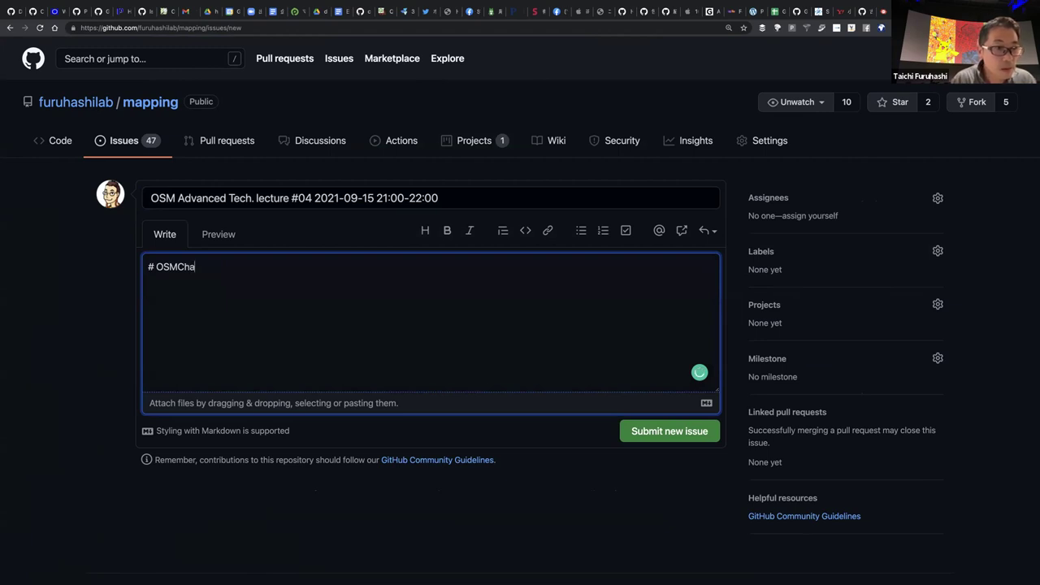
pyautogui.write(' と')
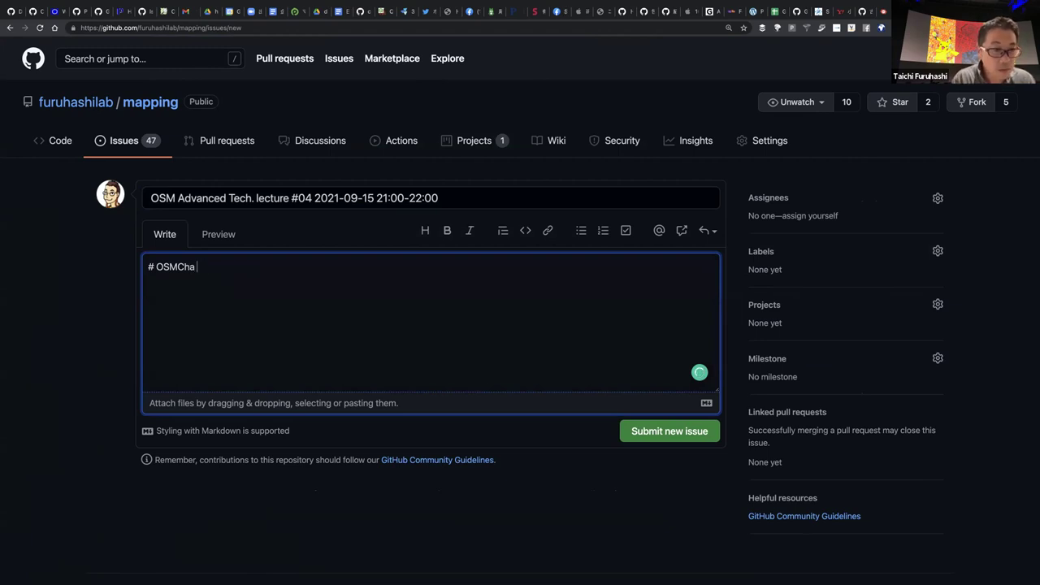
pyautogui.write('データ検証')
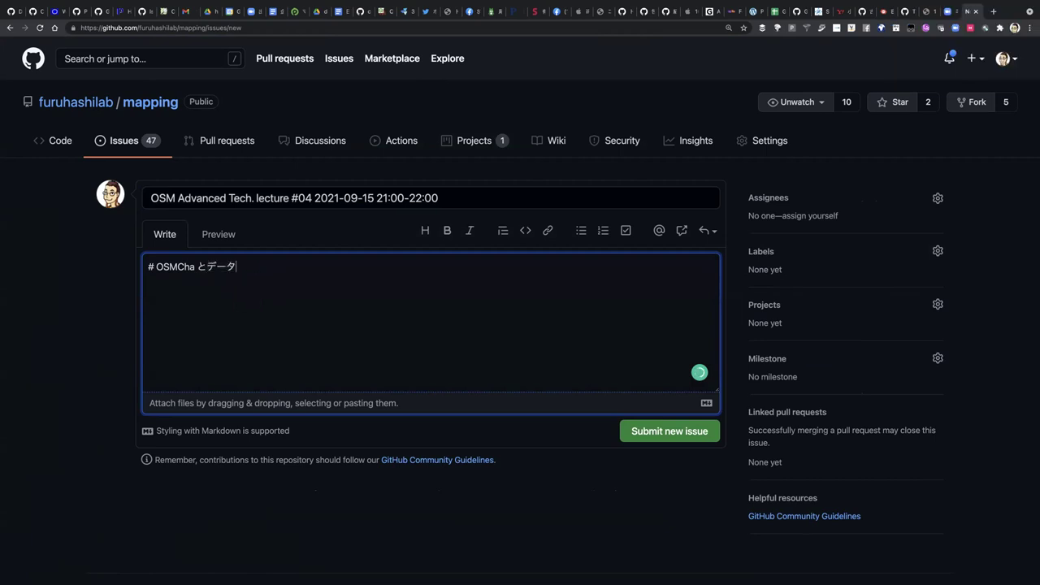
pyautogui.press('Return')
pyautogui.press('Return')
pyautogui.press('Return')
pyautogui.click(654, 432)
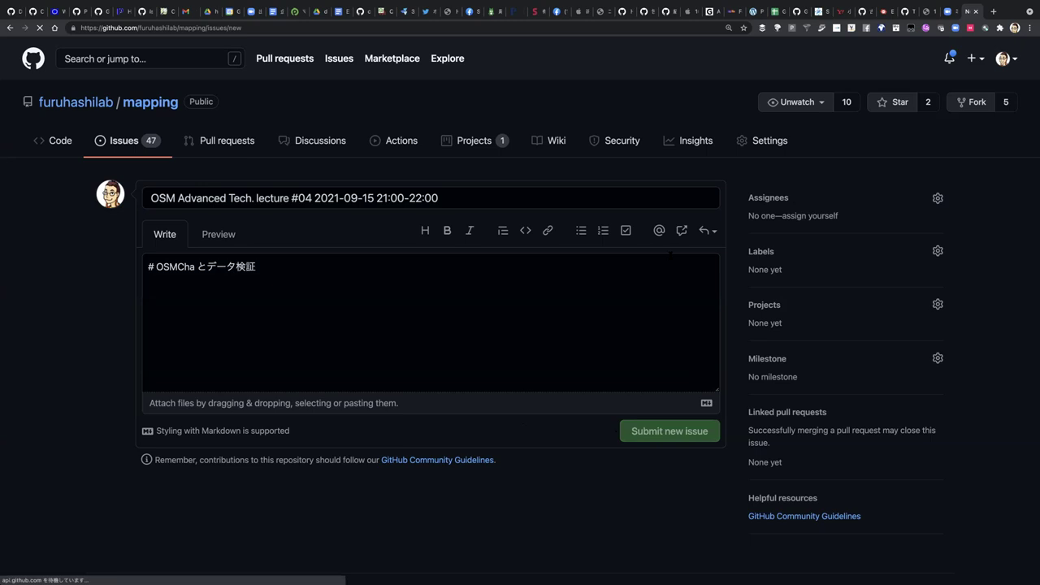
pyautogui.click(316, 27)
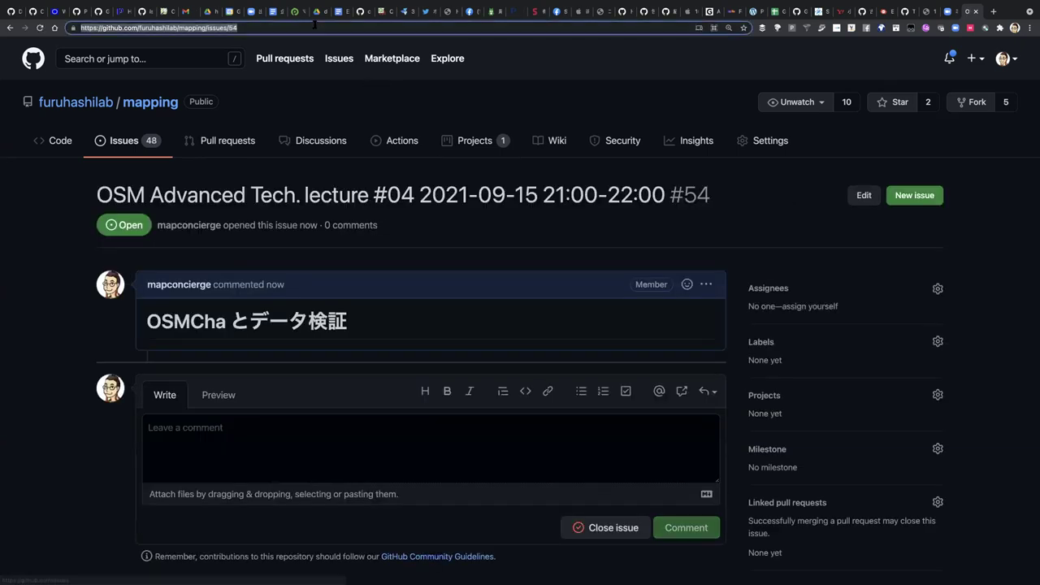
# Step: Assign issue #54 to yourself from the Assignees sidebar
pyautogui.press('super+Tab')
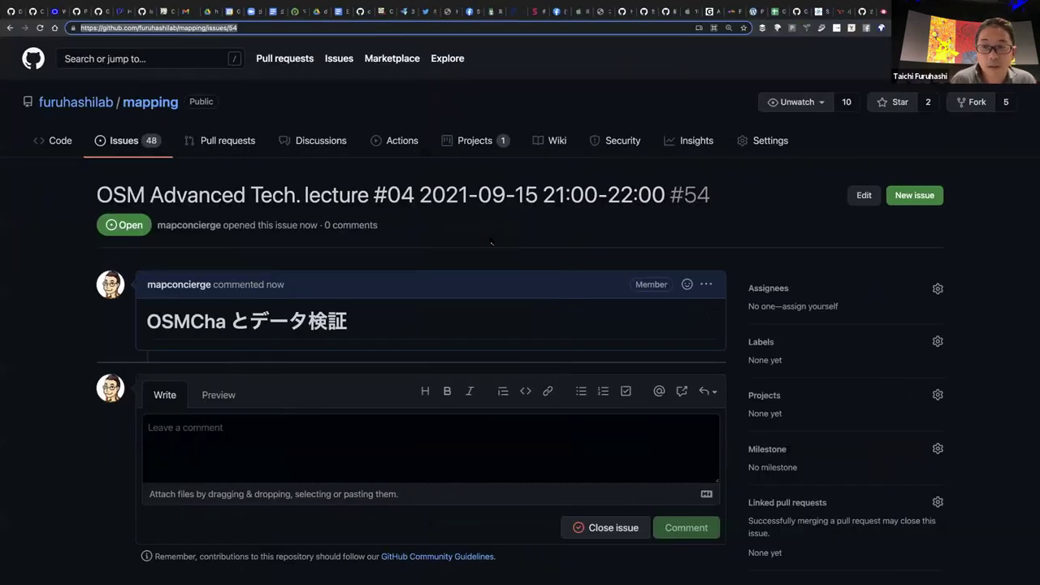
pyautogui.click(807, 309)
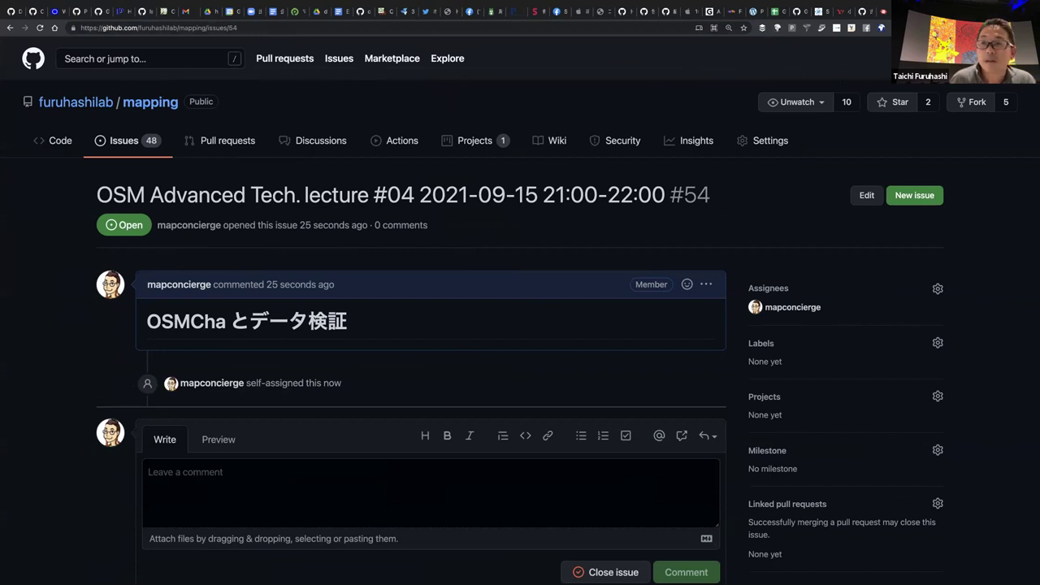
# Step: Load osmcha.org in a new browser tab
pyautogui.hotkey('ctrl', 't')
pyautogui.write('osmcha.org')
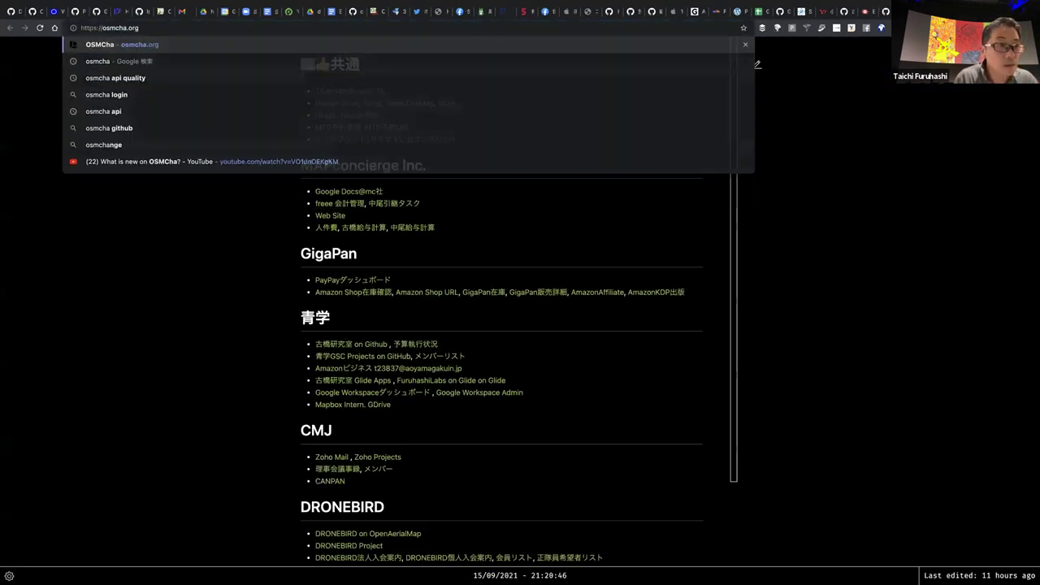
pyautogui.press('Return')
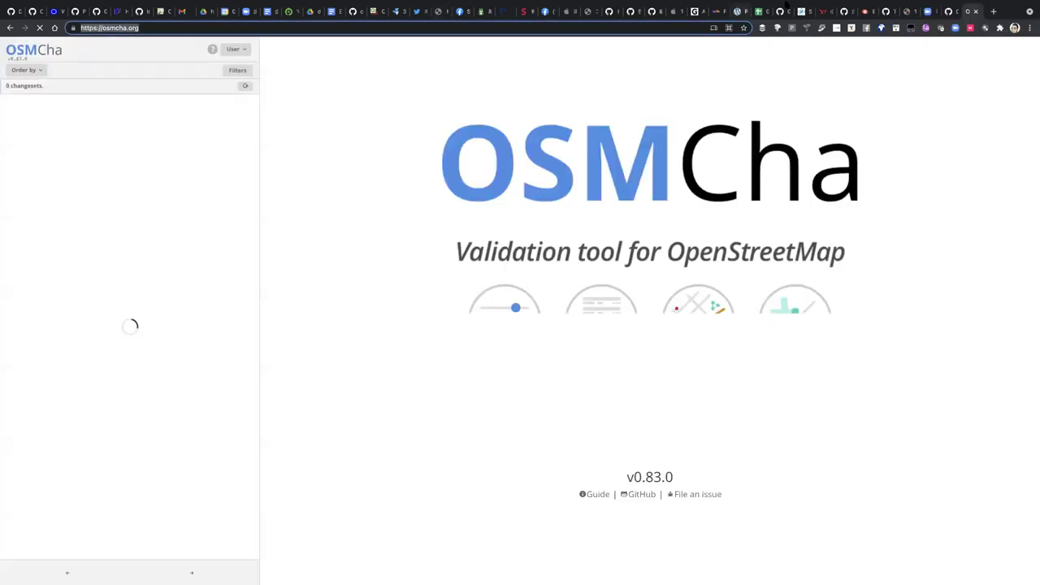
pyautogui.click(949, 12)
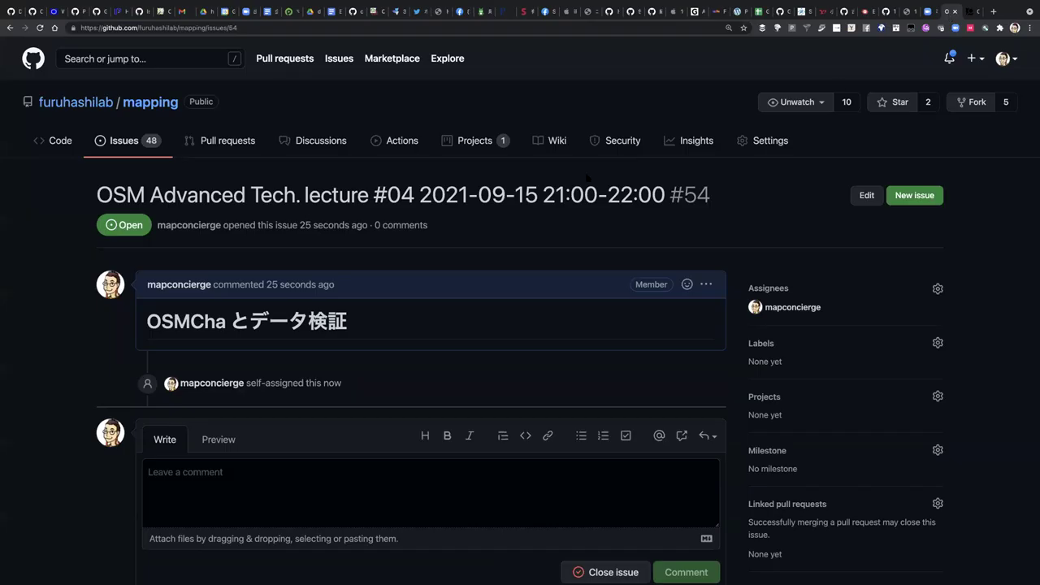
pyautogui.click(706, 285)
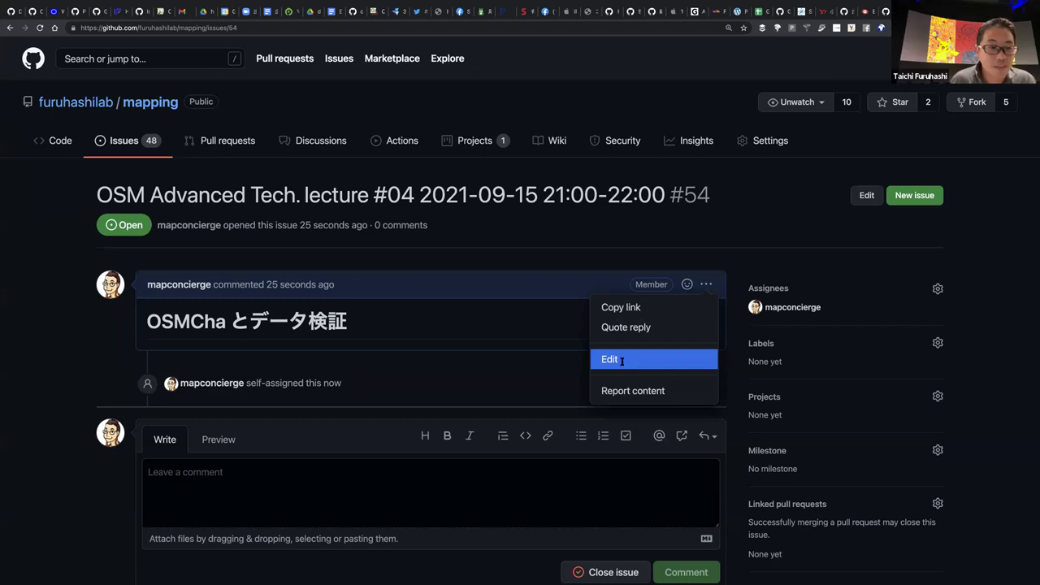
pyautogui.click(624, 361)
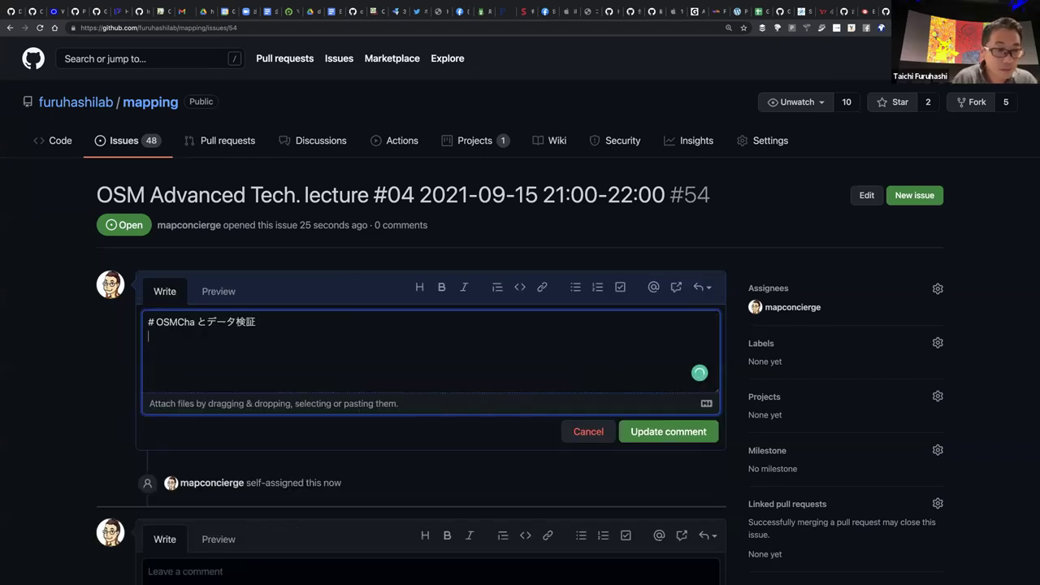
pyautogui.write('*')
pyautogui.write('https://osmcha.org/')
pyautogui.press('Return')
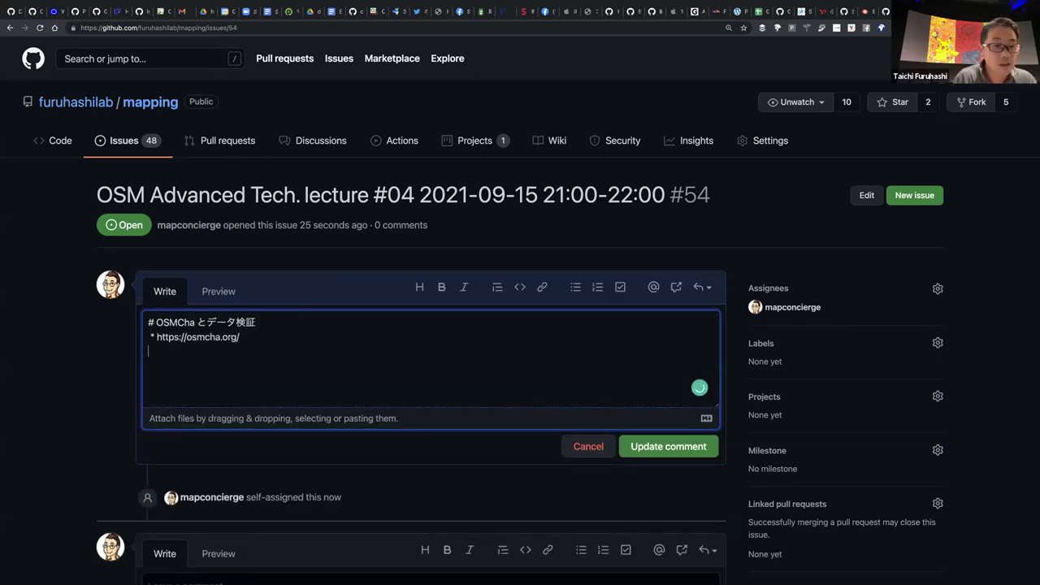
pyautogui.click(686, 448)
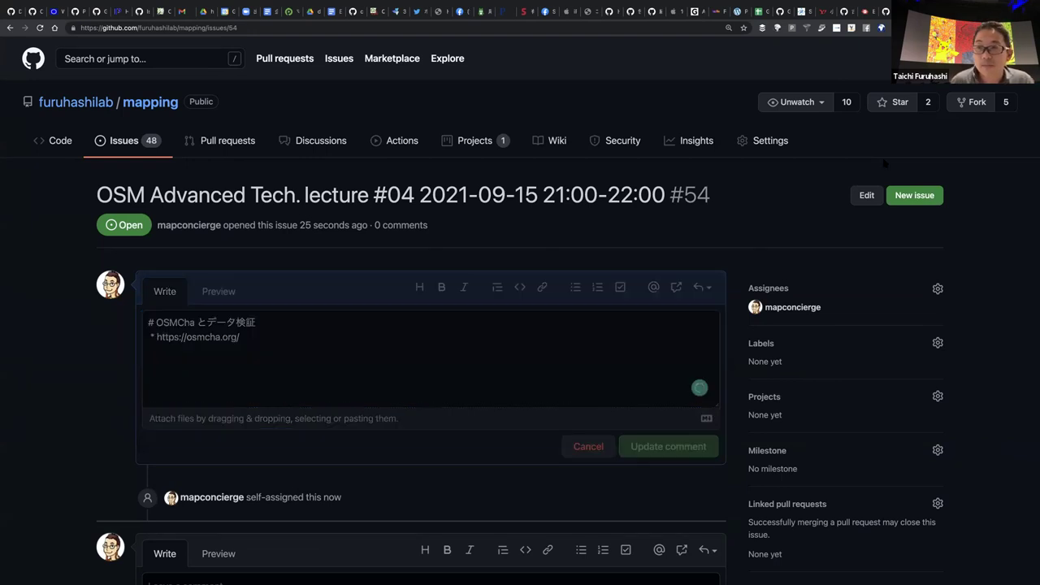
pyautogui.click(207, 357)
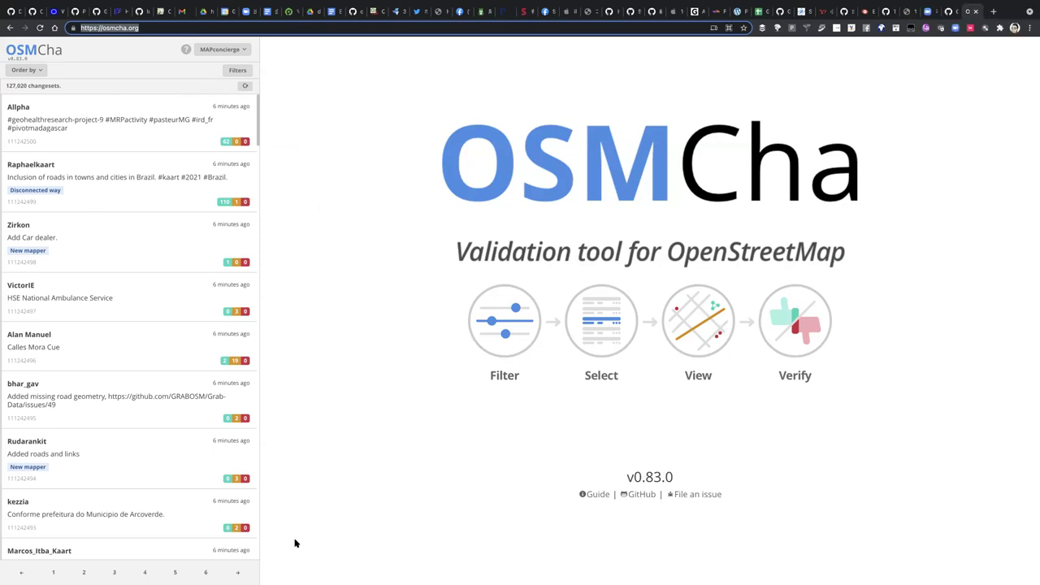
# Step: Open the OSMCha link from the issue and show its changeset list full screen
pyautogui.click(289, 443)
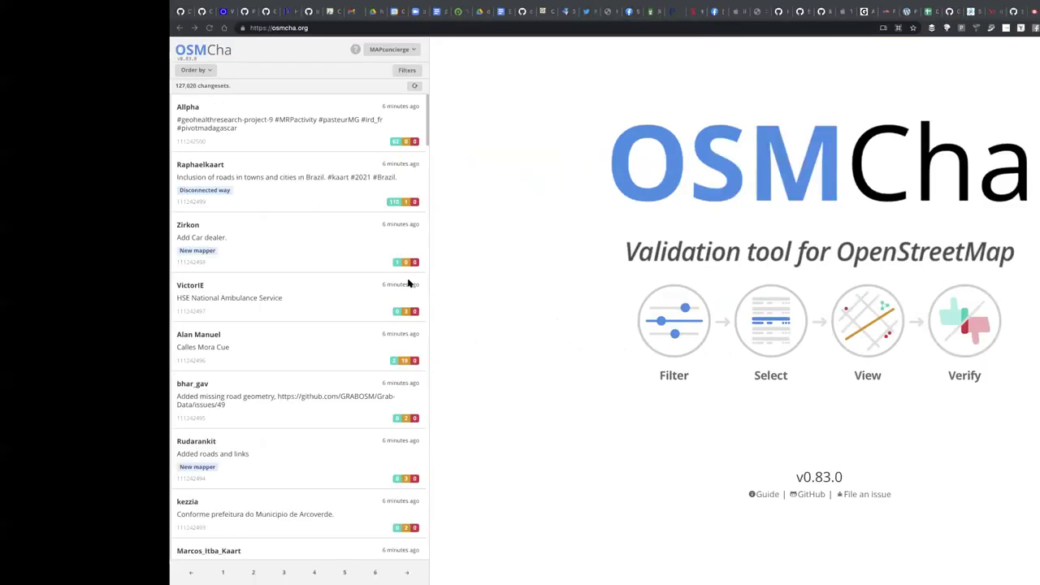
pyautogui.press('super+Tab')
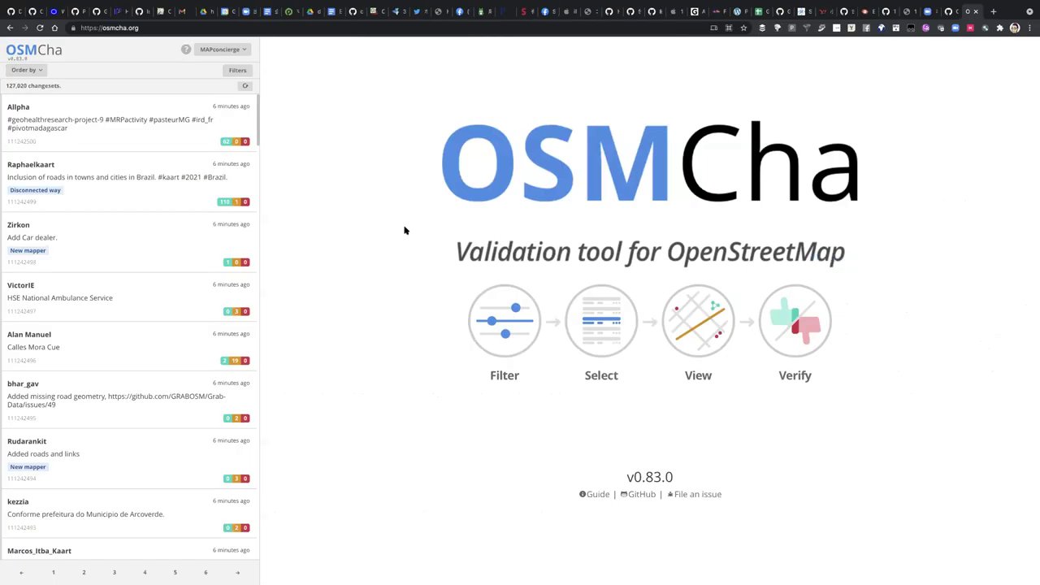
pyautogui.press('ctrl+super+f')
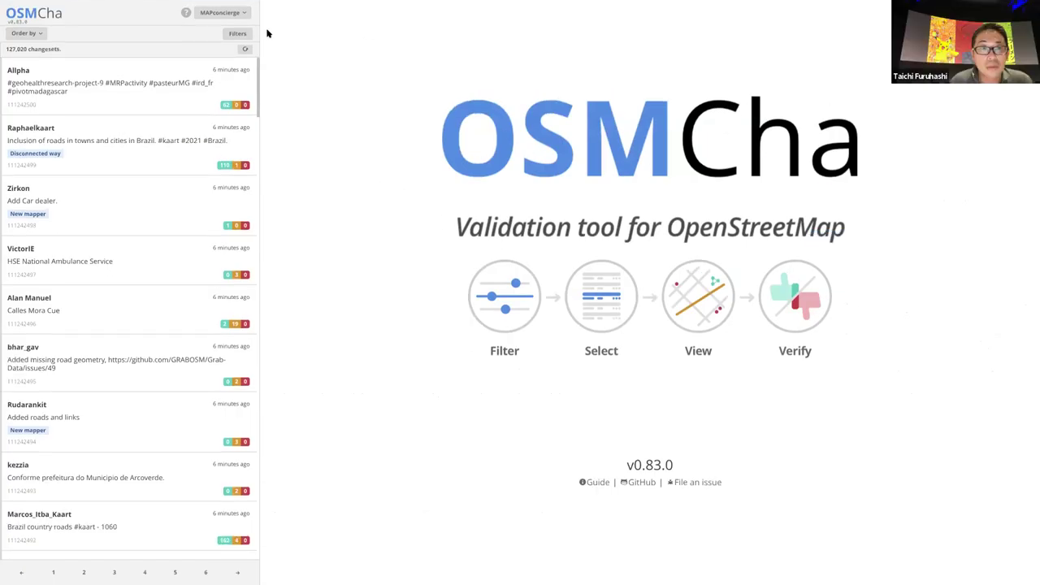
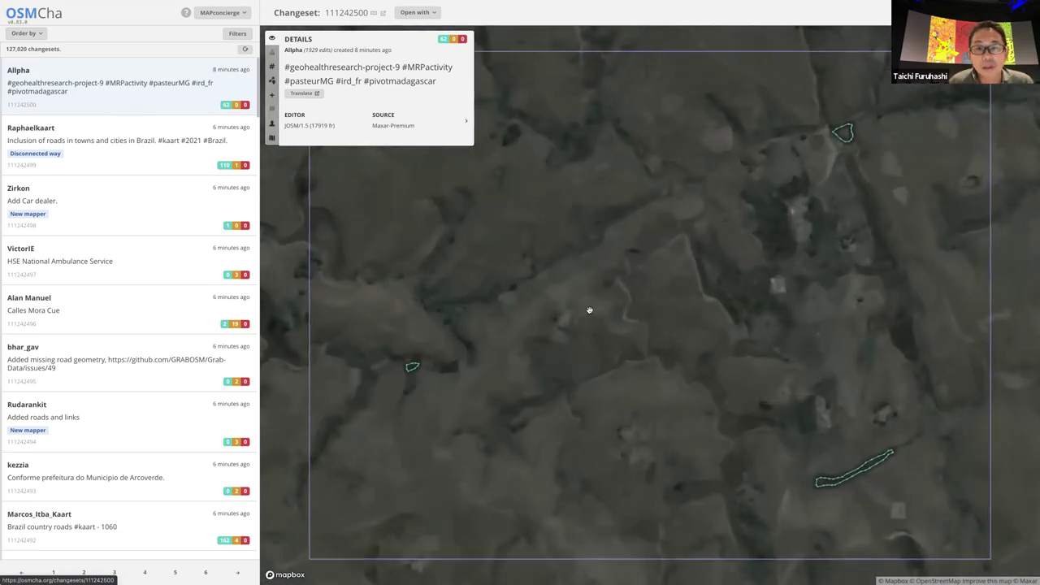
pyautogui.moveTo(703, 370); pyautogui.dragTo(682, 350)
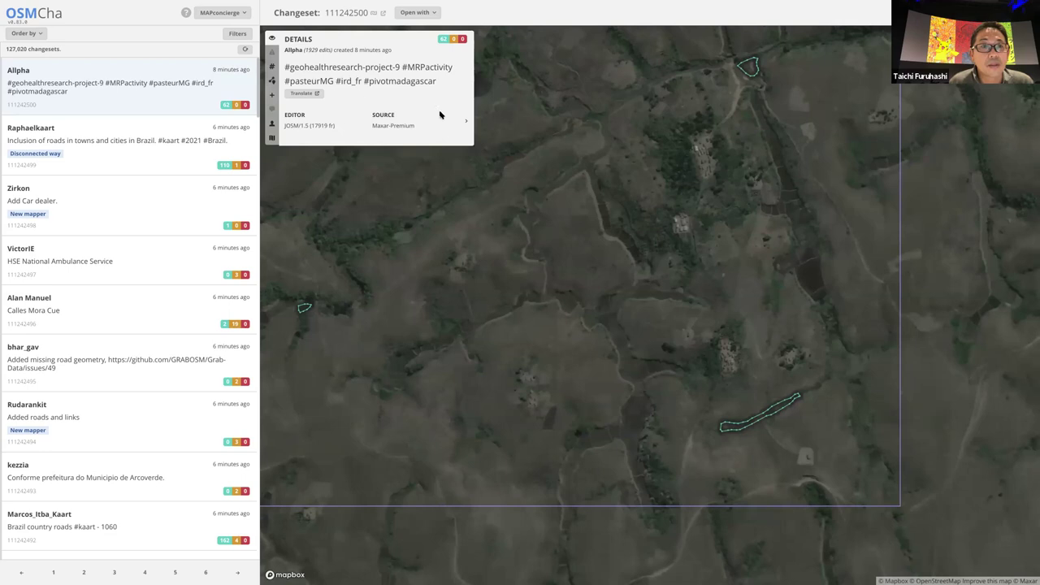
pyautogui.click(272, 66)
pyautogui.click(273, 81)
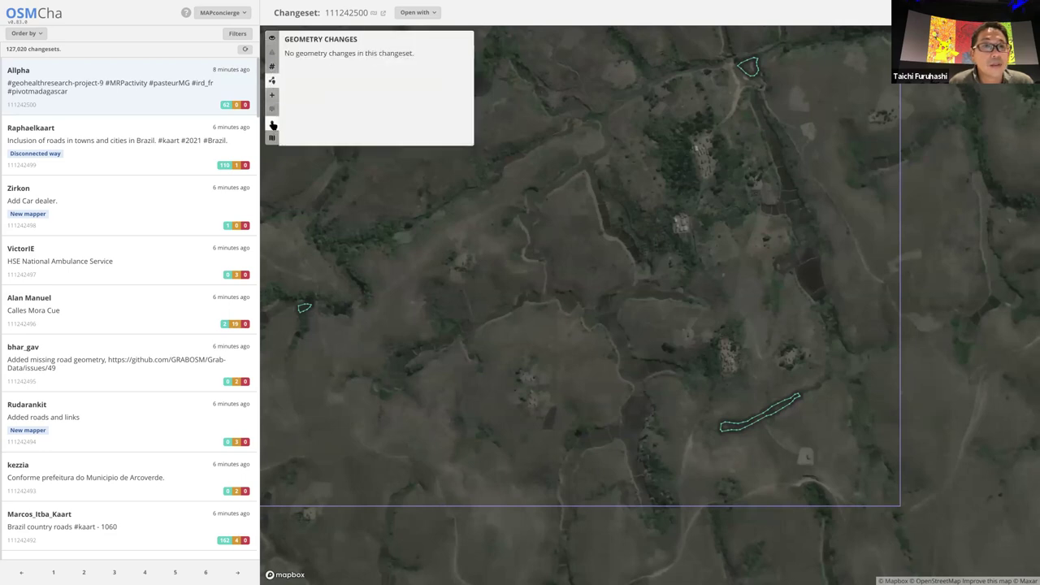
pyautogui.click(272, 123)
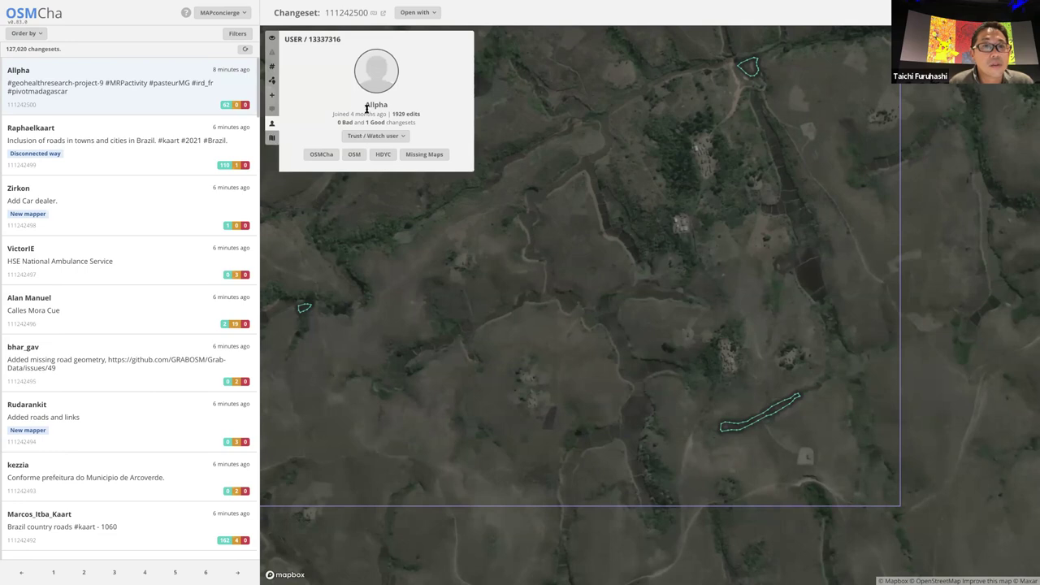
pyautogui.click(273, 37)
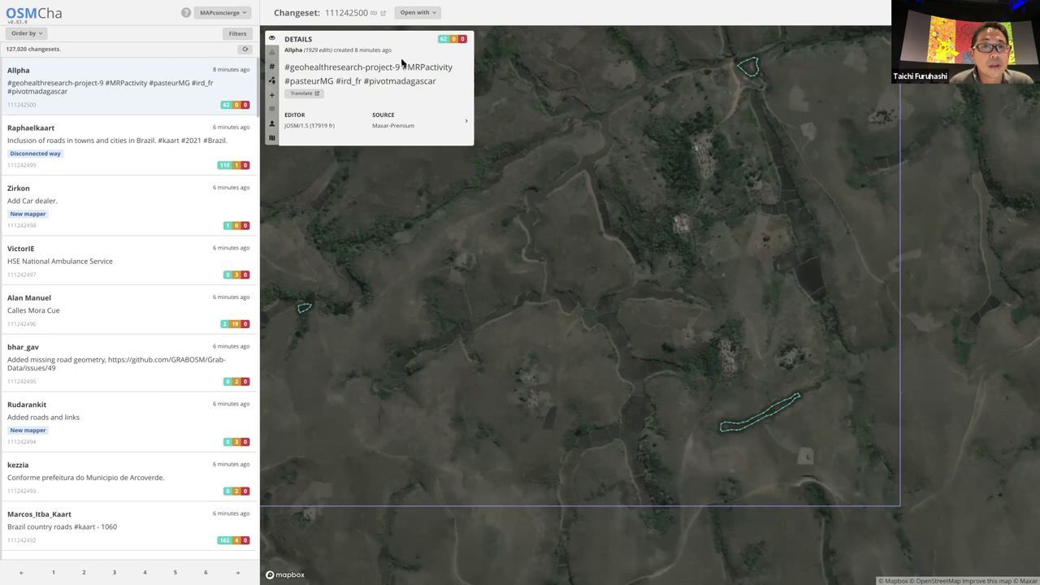
pyautogui.scroll(-3, 765, 421)
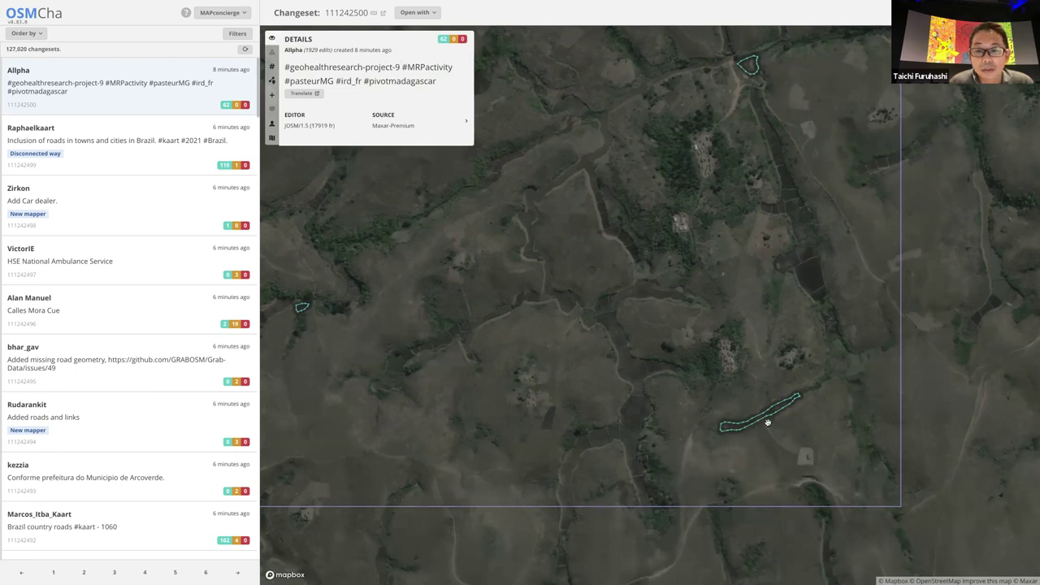
pyautogui.scroll(3, 721, 359)
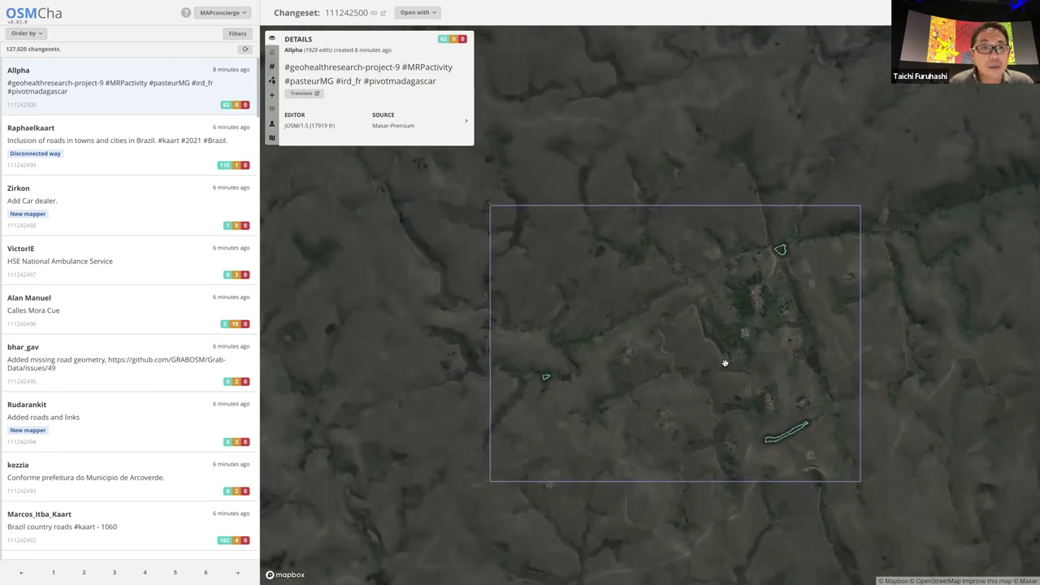
pyautogui.scroll(1, 720, 359)
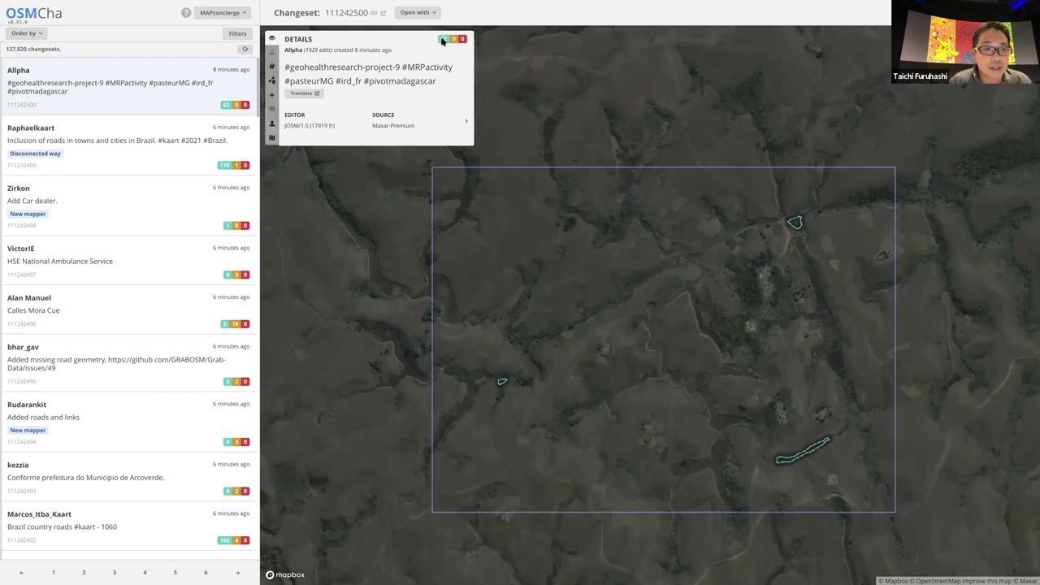
# Step: Open changeset 111242496, 'Calles Mora Cue', and zoom the map in on its edits
pyautogui.click(168, 316)
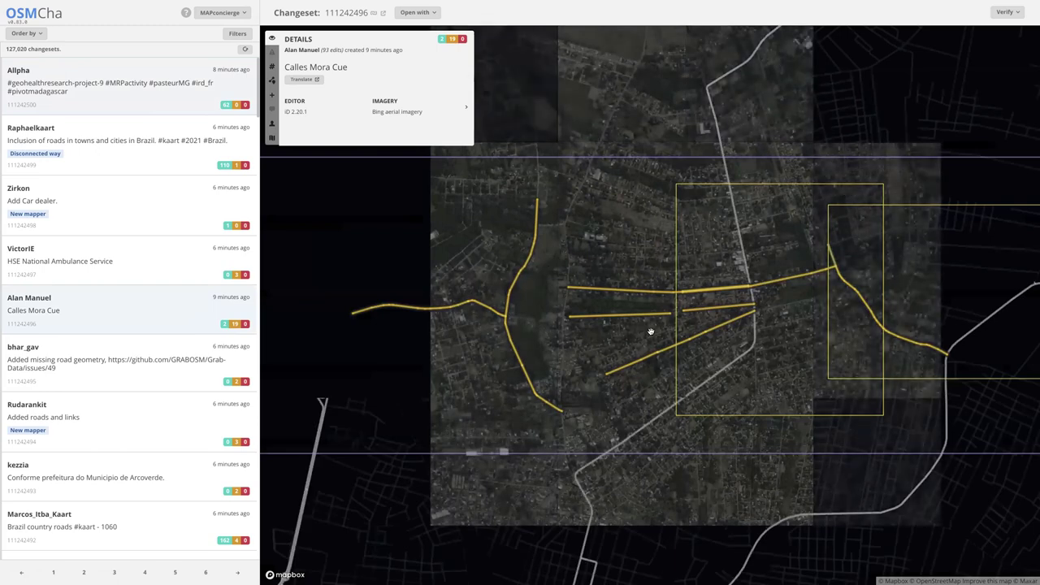
pyautogui.scroll(2, 692, 326)
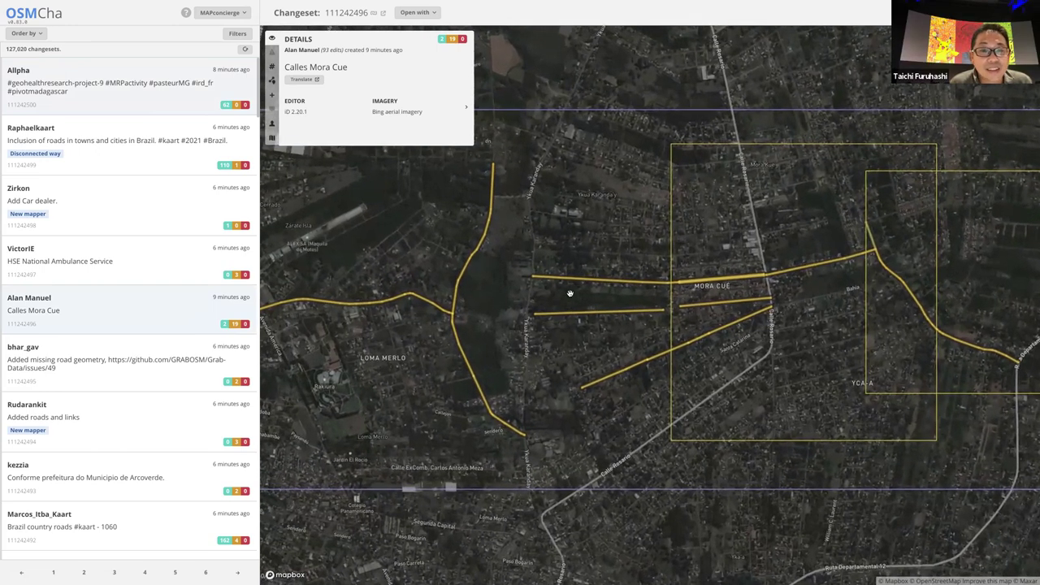
pyautogui.scroll(2, 658, 352)
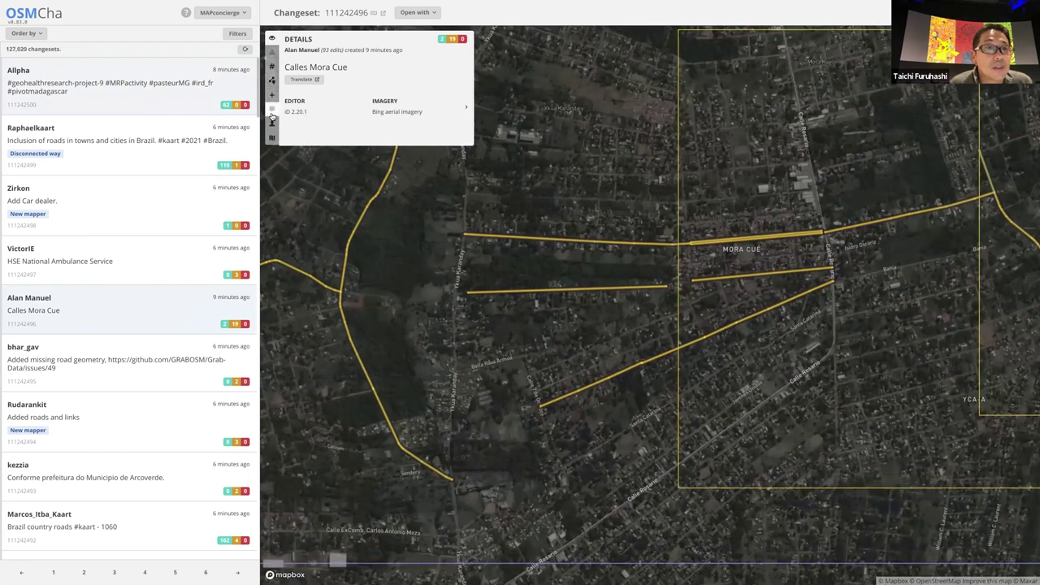
# Step: Check the changeset's discussion and the mapper's join date and edit count, then view Details and Tag Changes
pyautogui.click(272, 110)
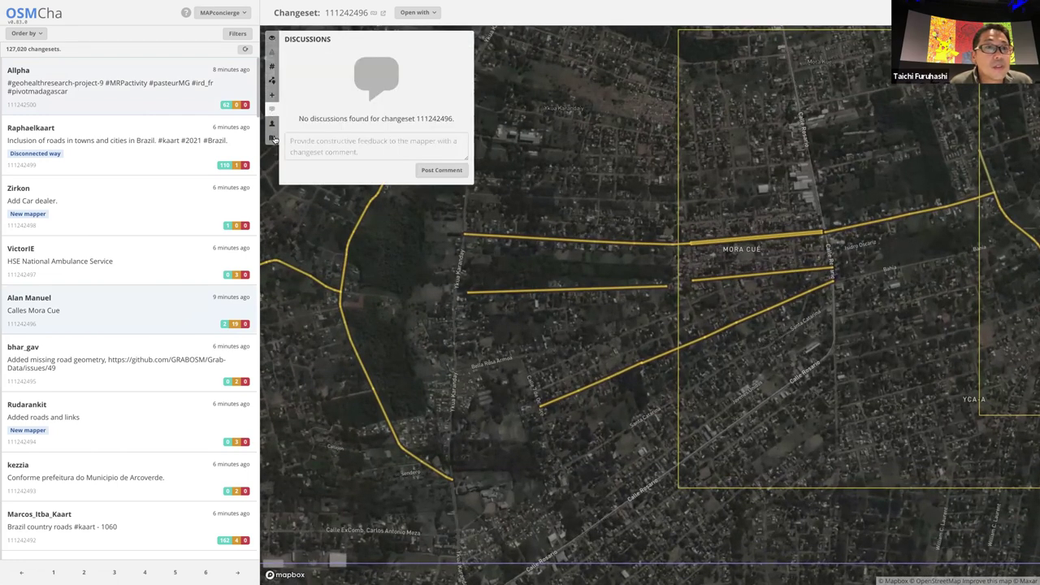
pyautogui.click(272, 123)
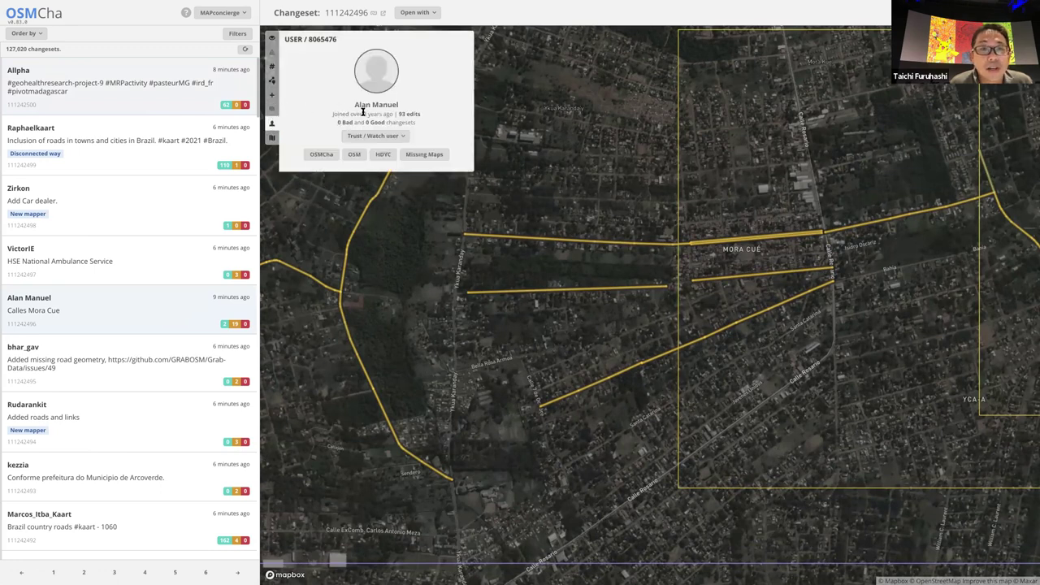
pyautogui.moveTo(424, 116); pyautogui.dragTo(384, 116)
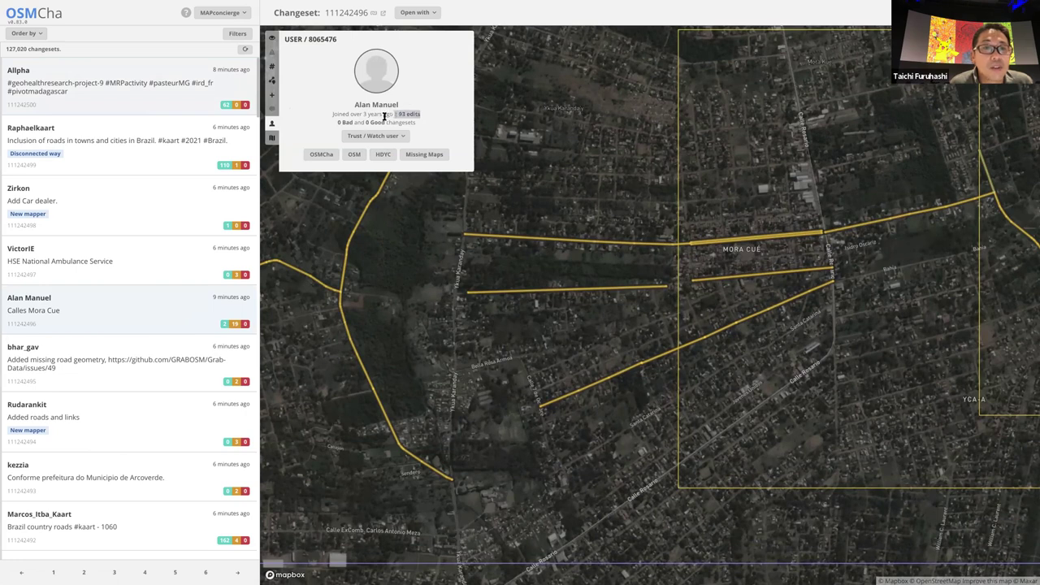
pyautogui.click(272, 41)
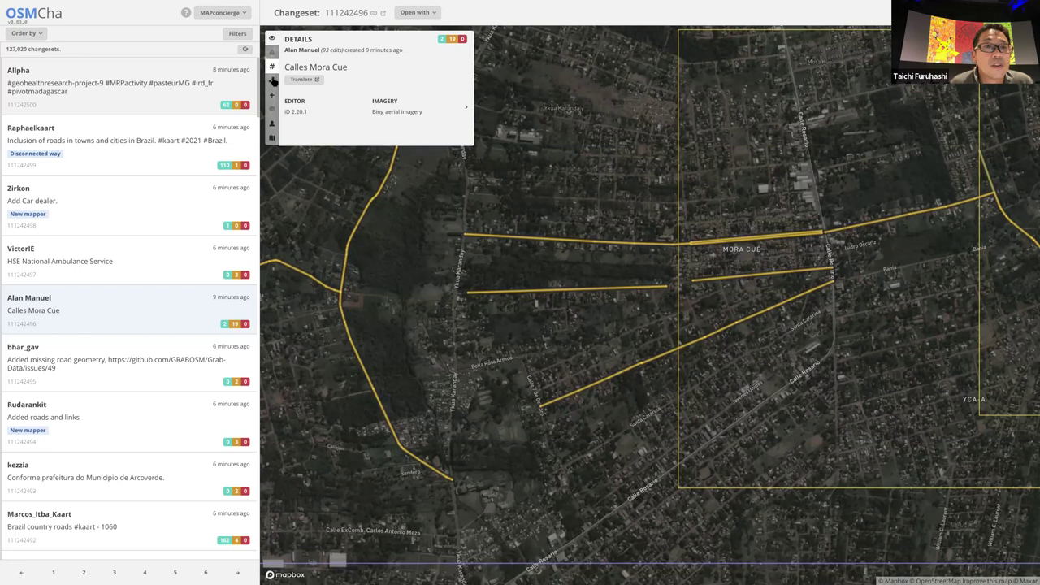
pyautogui.click(272, 70)
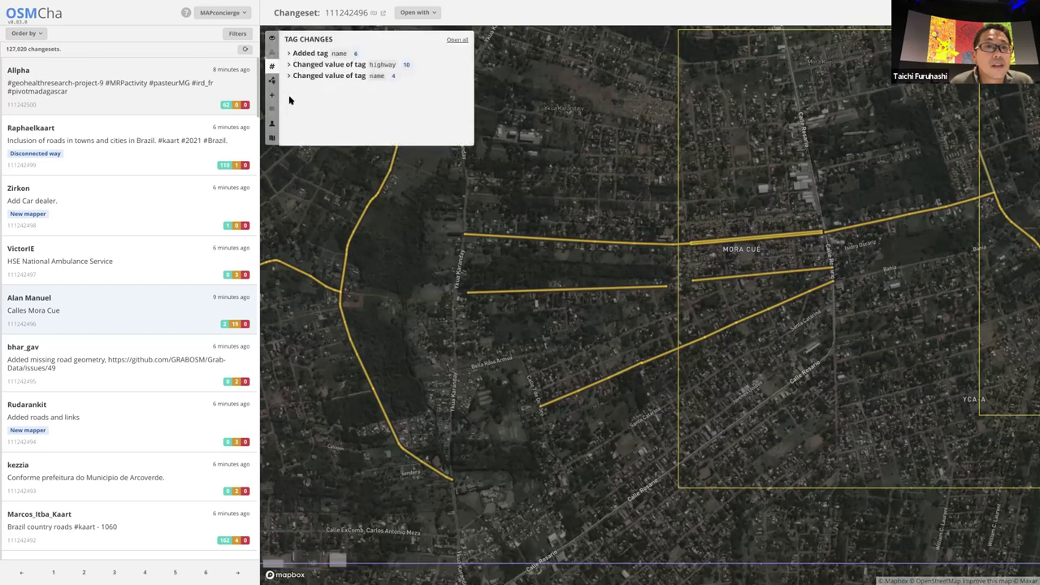
# Step: Zoom in and pan along the edited roads near Luque
pyautogui.scroll(1, 767, 279)
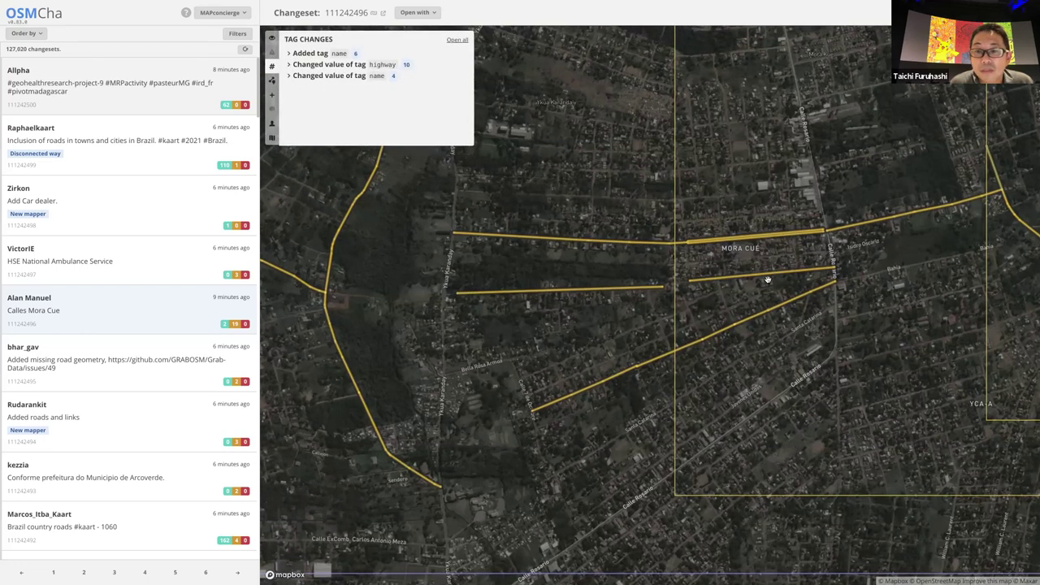
pyautogui.scroll(4, 768, 279)
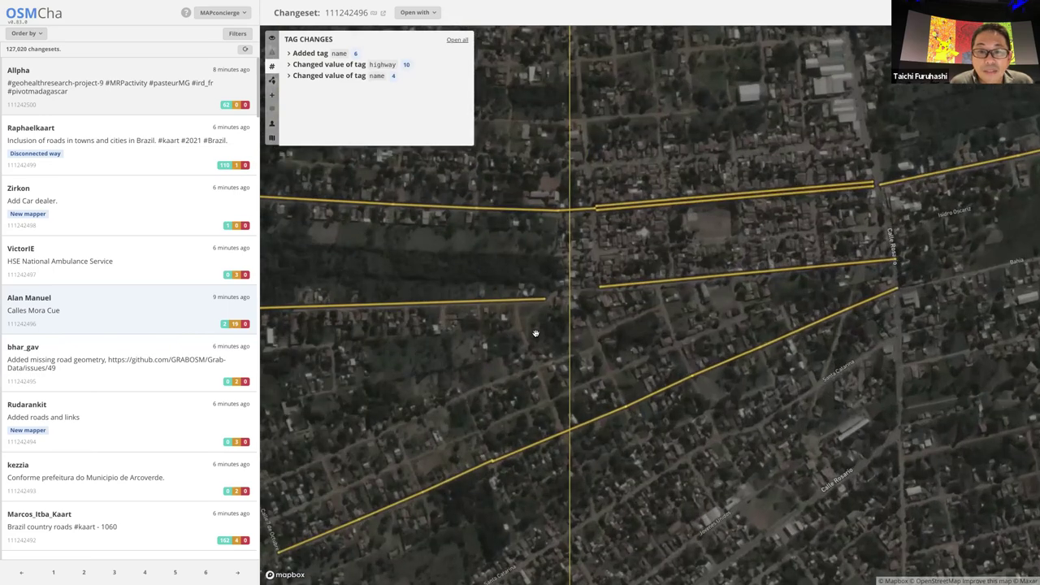
pyautogui.scroll(2, 540, 325)
pyautogui.scroll(2, 564, 309)
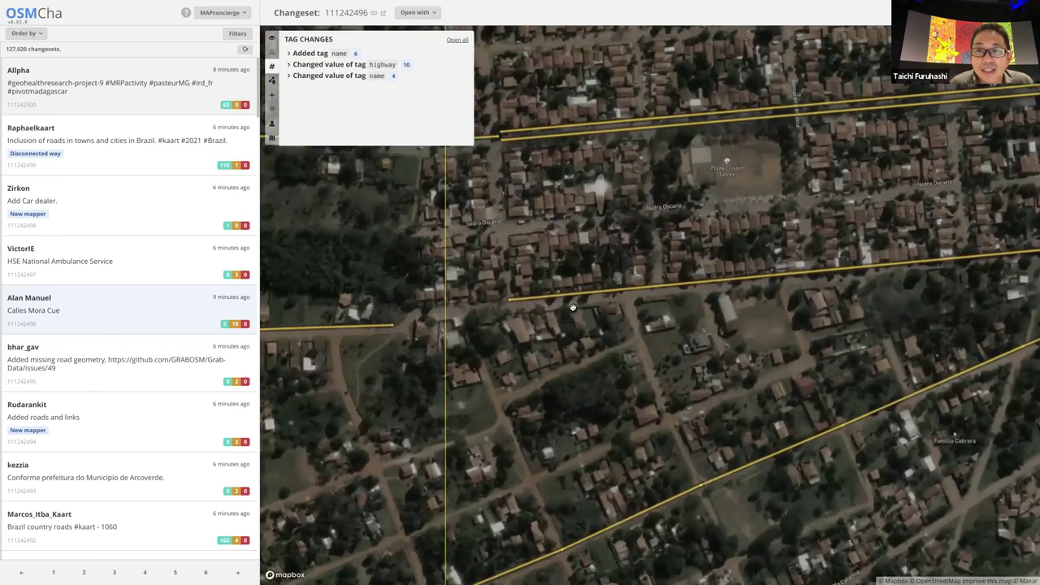
pyautogui.scroll(1, 573, 307)
pyautogui.moveTo(599, 341); pyautogui.dragTo(516, 319)
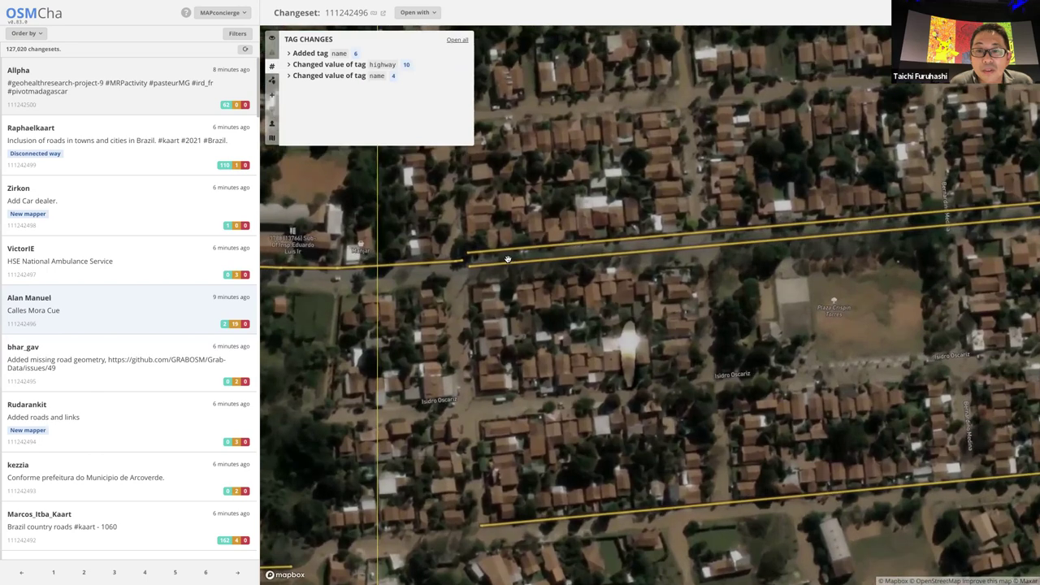
pyautogui.scroll(3, 591, 273)
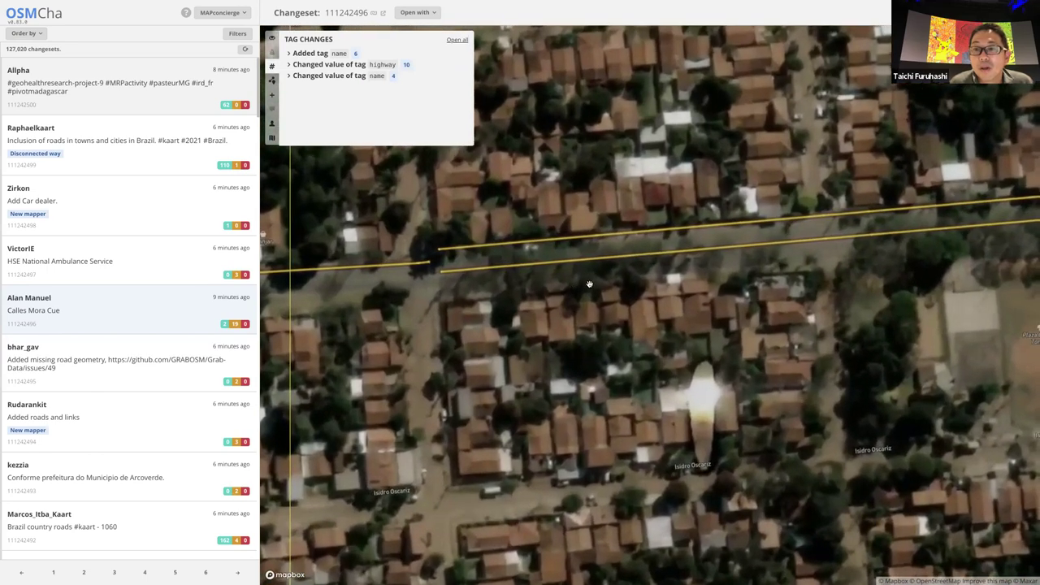
# Step: Zoom out until all the edited roads are visible, then open Brazil roads changeset 111242499
pyautogui.scroll(-1, 589, 283)
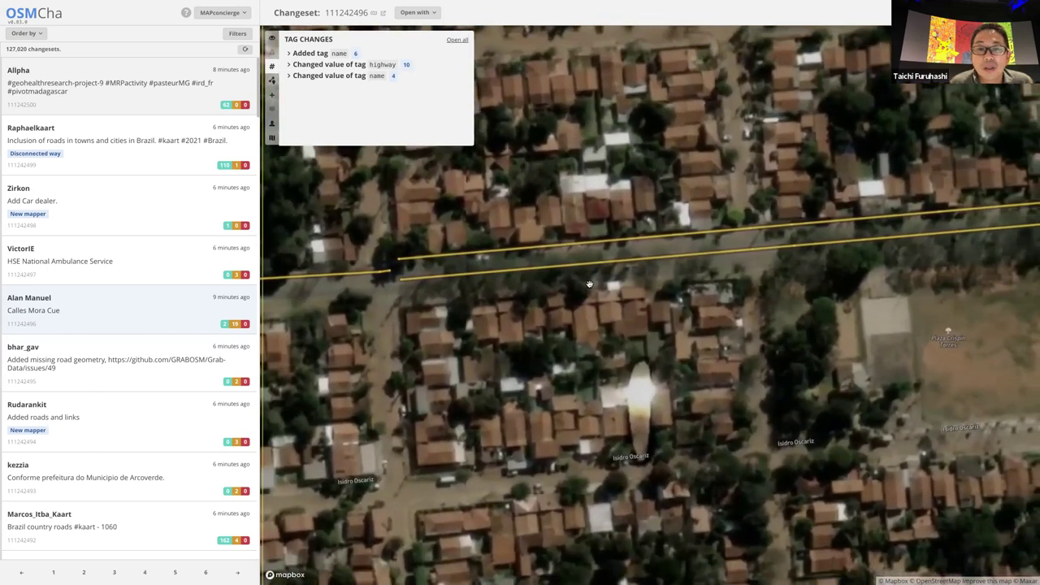
pyautogui.scroll(-2, 589, 284)
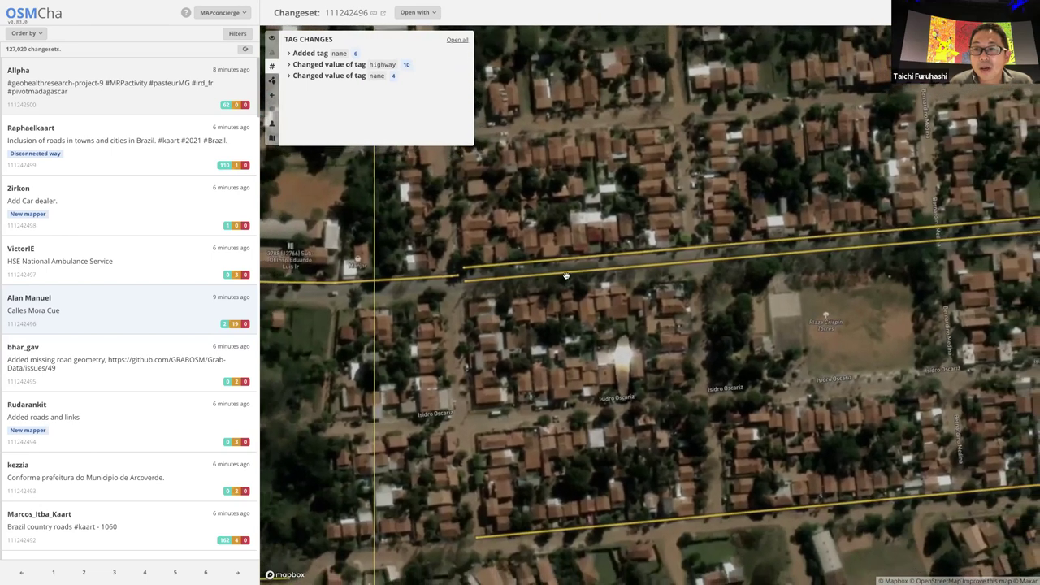
pyautogui.scroll(-2, 566, 277)
pyautogui.scroll(-3, 563, 277)
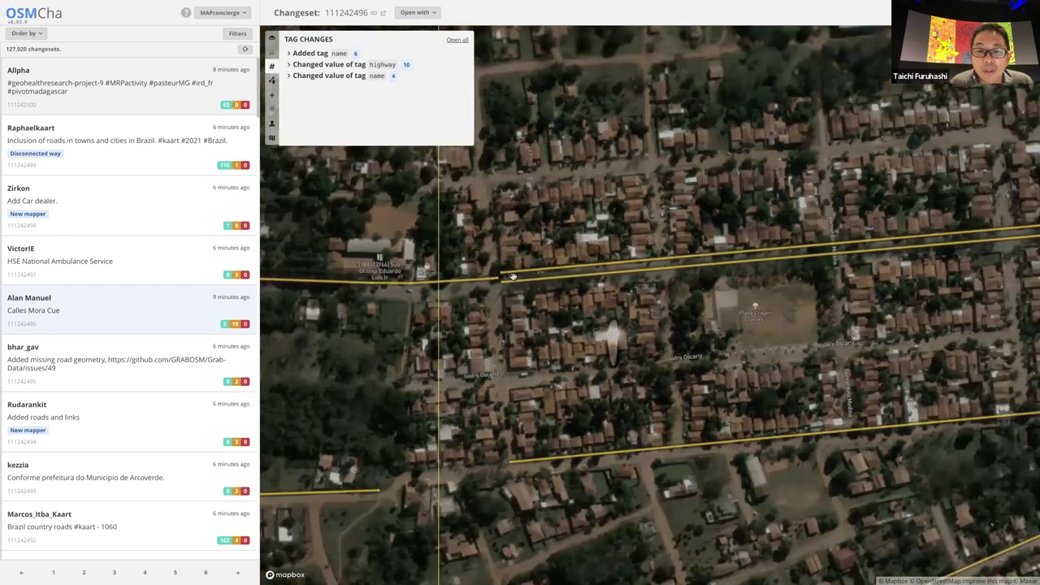
pyautogui.scroll(-2, 609, 323)
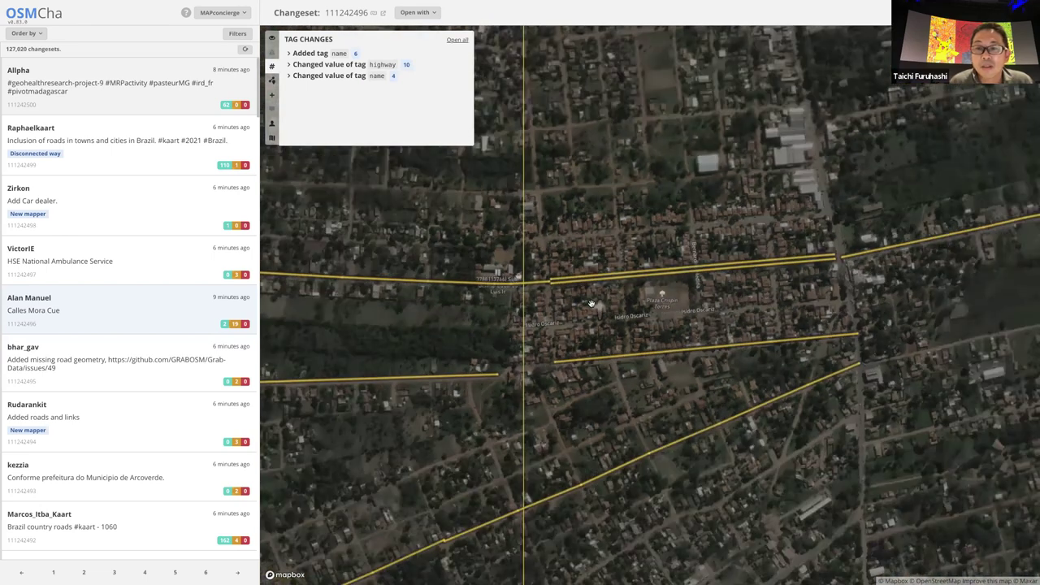
pyautogui.scroll(-2, 475, 247)
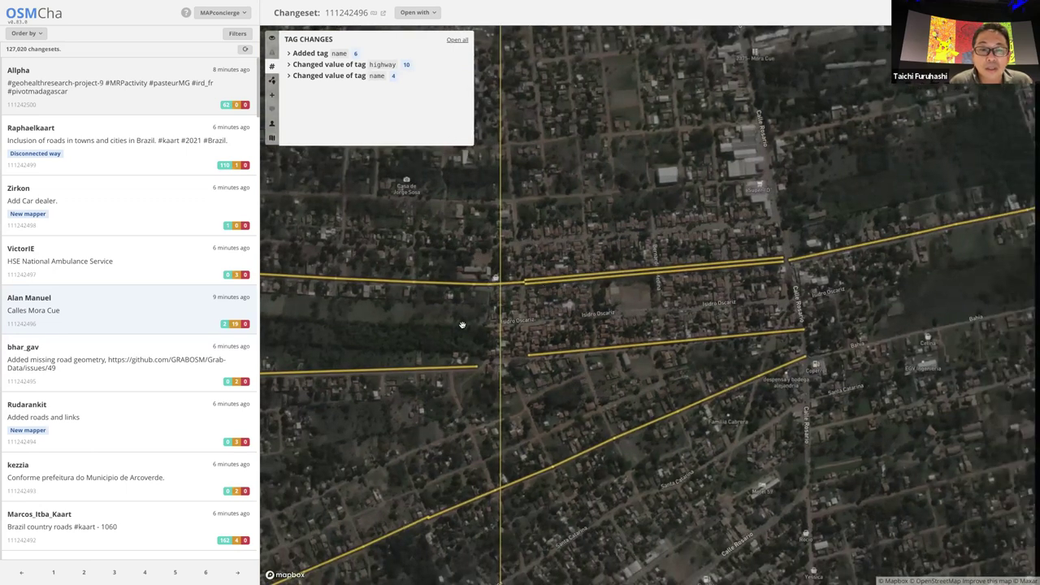
pyautogui.scroll(-3, 461, 324)
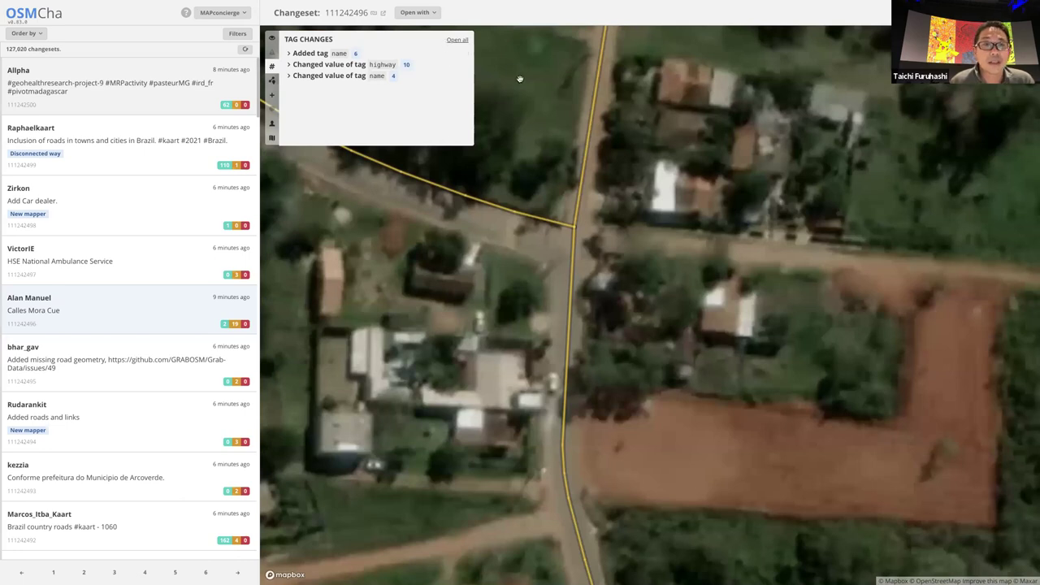
pyautogui.scroll(-3, 697, 209)
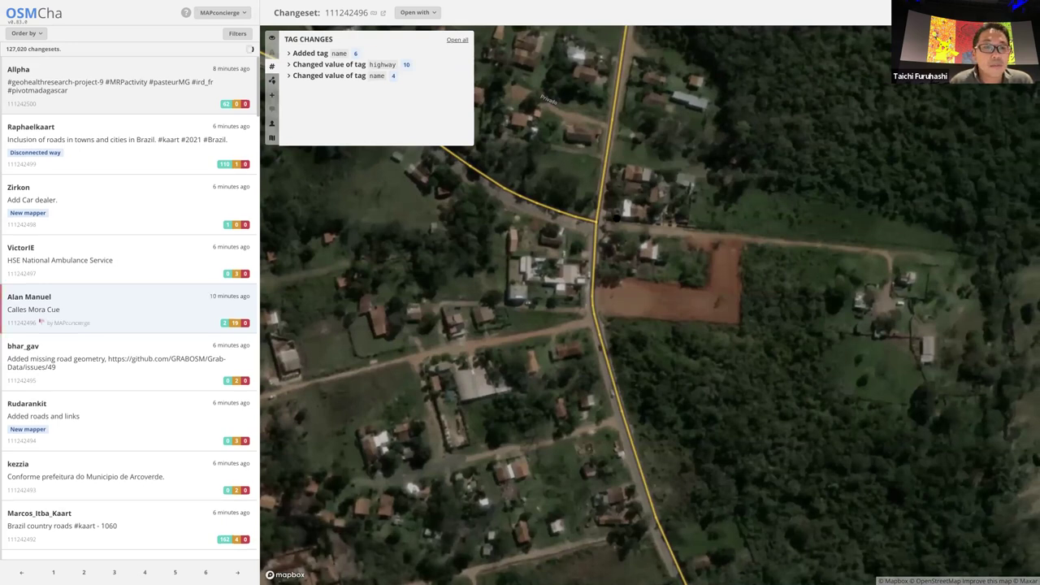
pyautogui.scroll(-2, 439, 374)
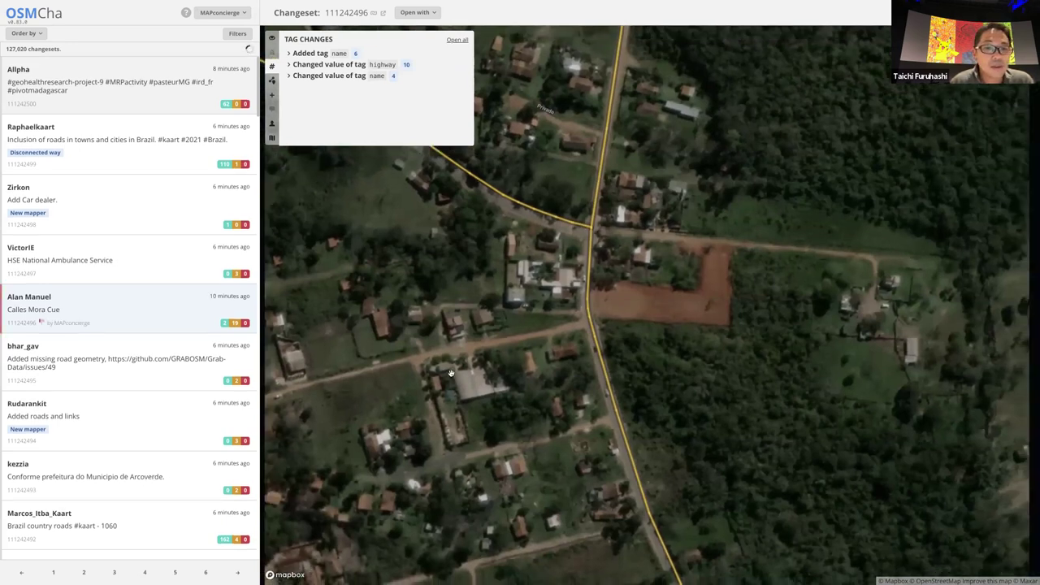
pyautogui.scroll(-2, 453, 324)
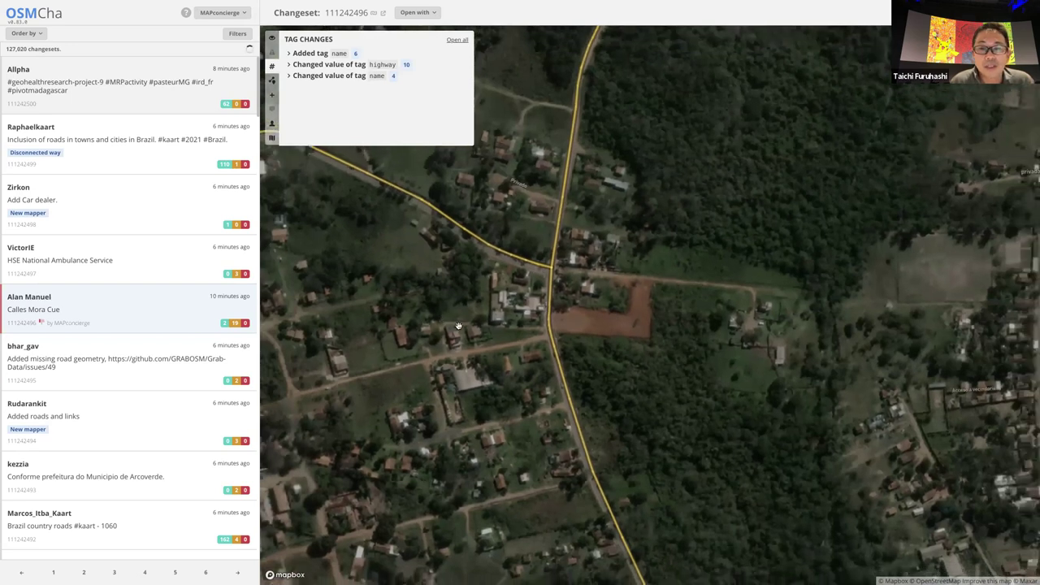
pyautogui.scroll(-1, 529, 331)
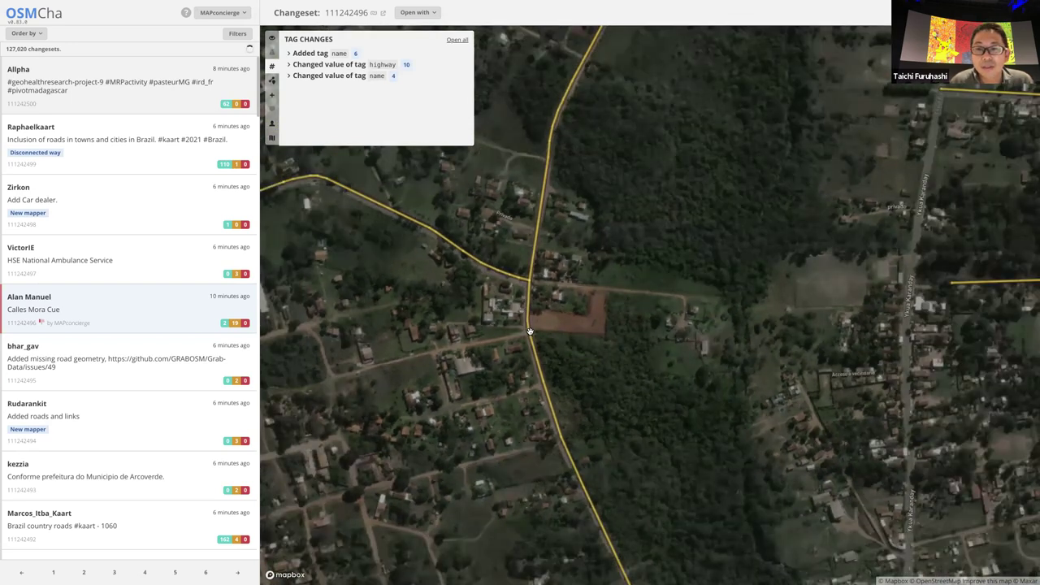
pyautogui.scroll(-2, 657, 317)
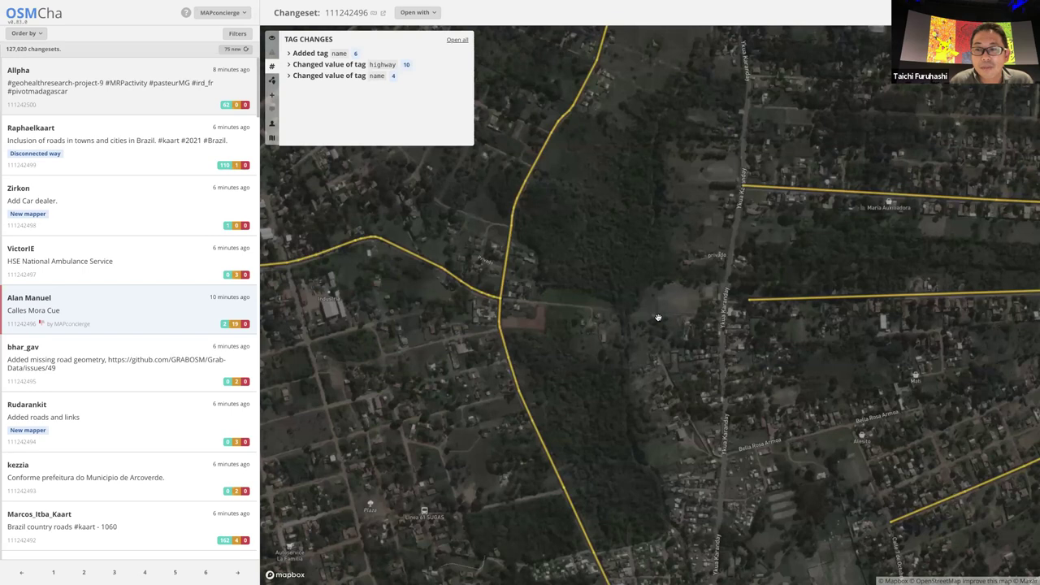
pyautogui.scroll(-1, 396, 244)
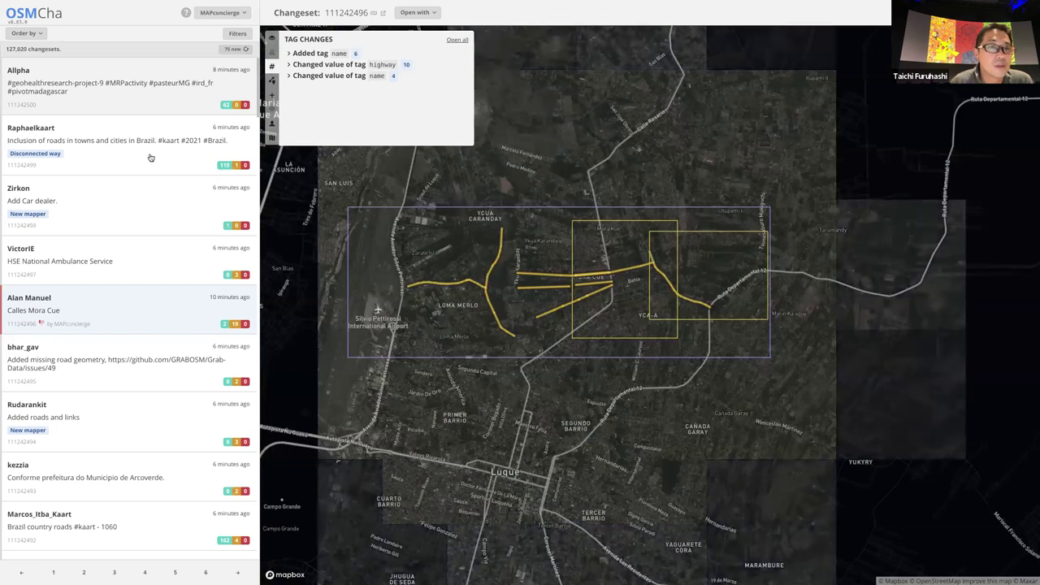
pyautogui.click(169, 169)
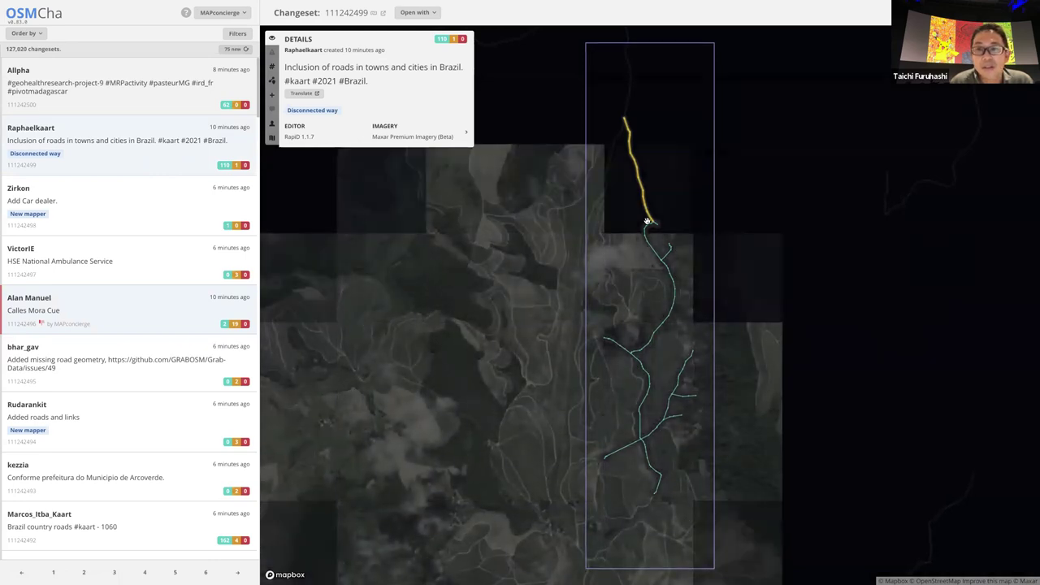
# Step: Zoom in and out over changeset 111242499's 110 added Brazilian town roads against the imagery
pyautogui.scroll(3, 687, 222)
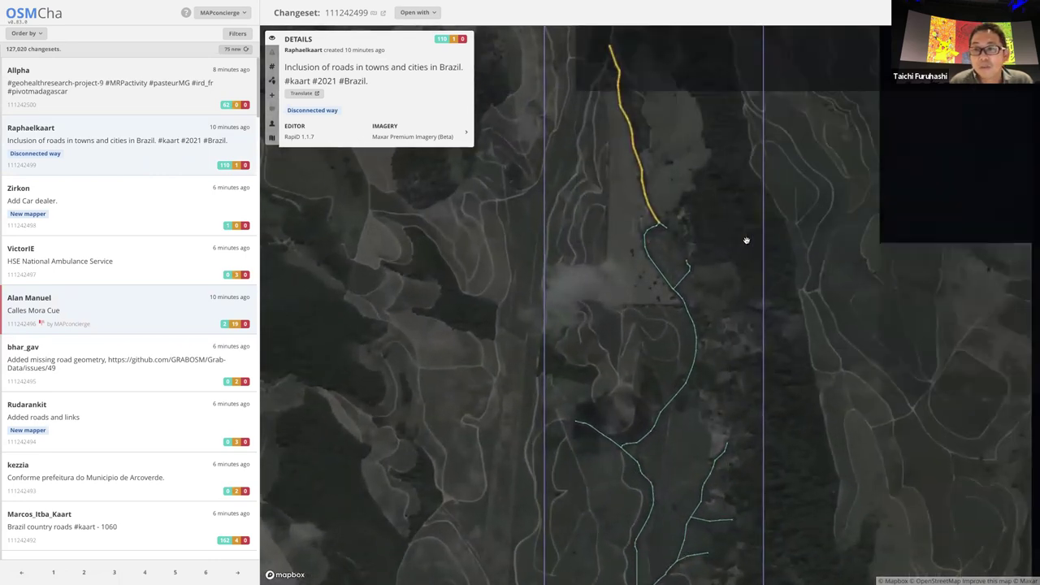
pyautogui.scroll(3, 747, 240)
pyautogui.scroll(3, 745, 242)
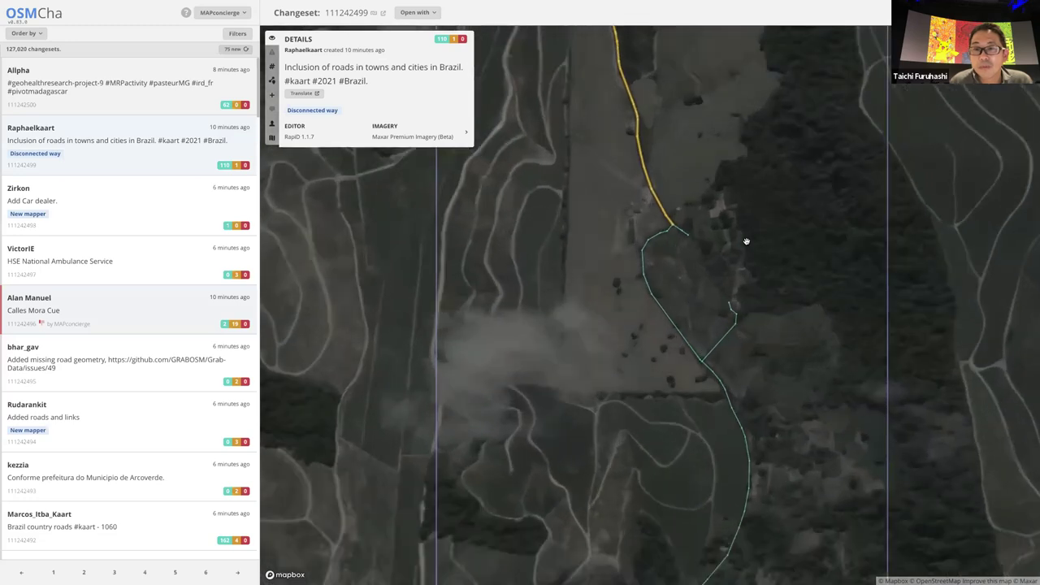
pyautogui.scroll(2, 720, 239)
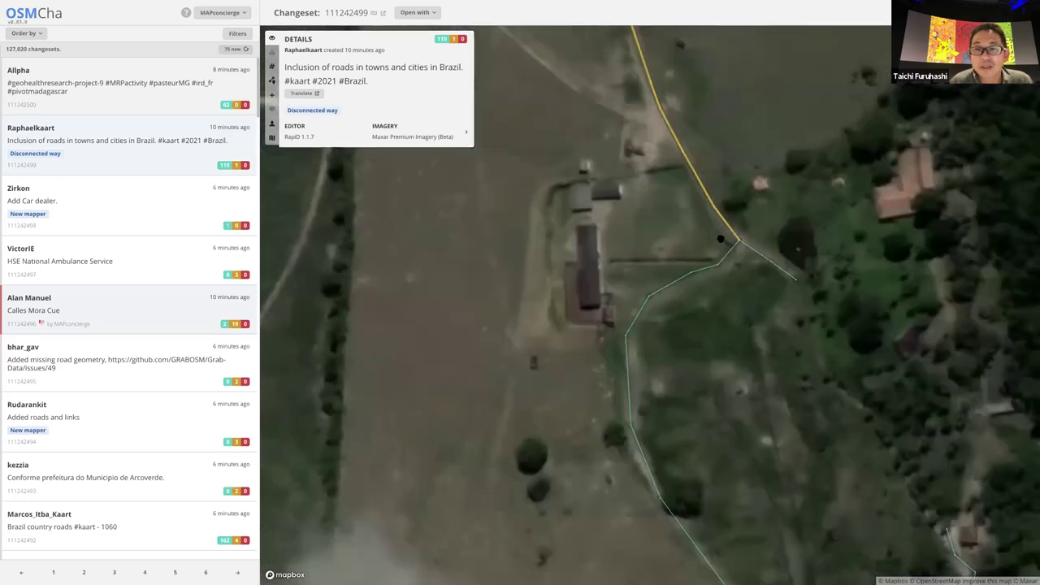
pyautogui.scroll(-4, 767, 309)
pyautogui.scroll(-3, 731, 280)
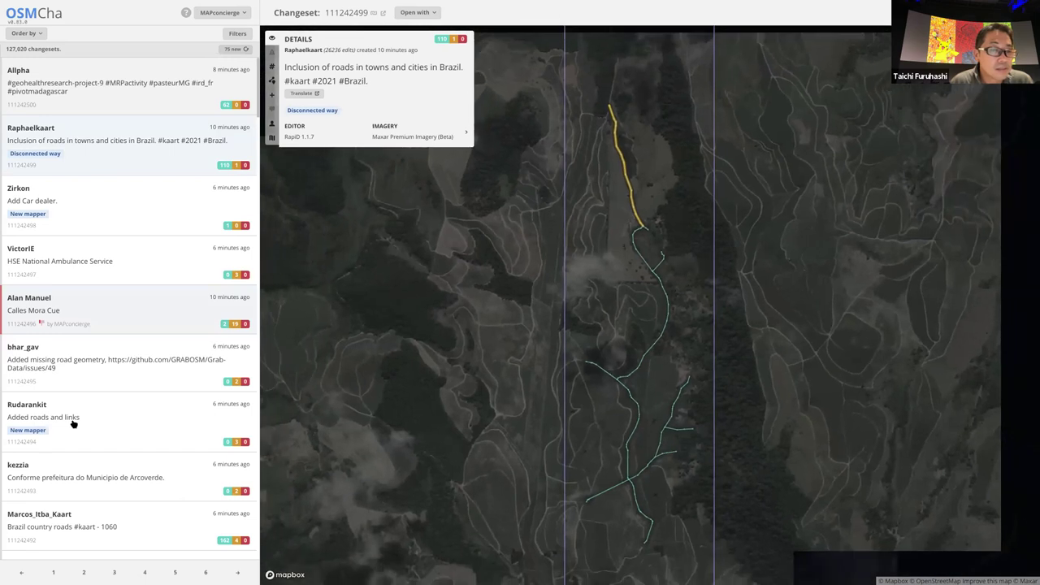
pyautogui.scroll(-5, 125, 324)
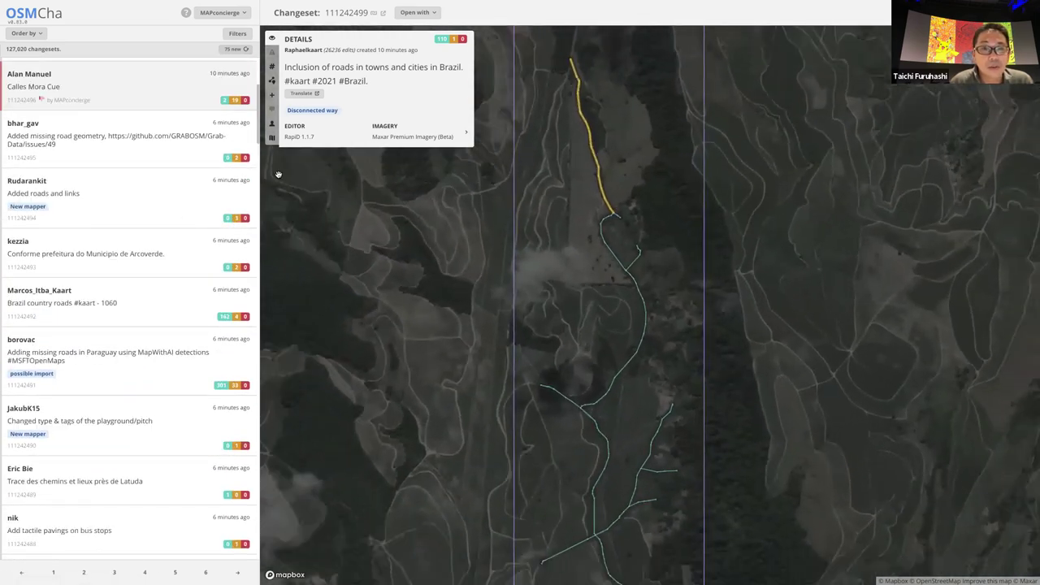
pyautogui.scroll(5, 98, 120)
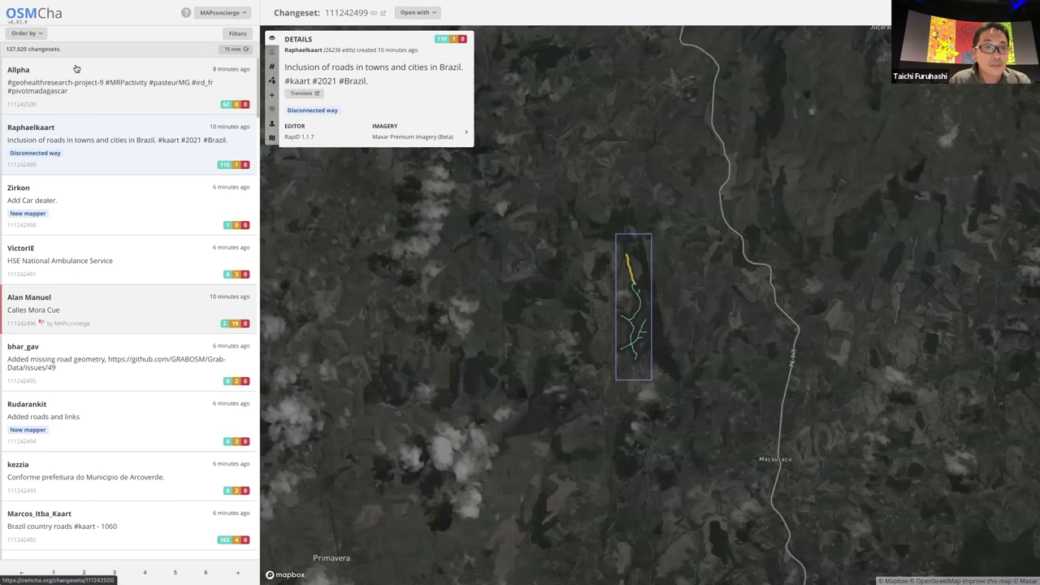
# Step: Set the Filters date range to 2021-09-08 through 2021-09-15 and apply it
pyautogui.click(39, 34)
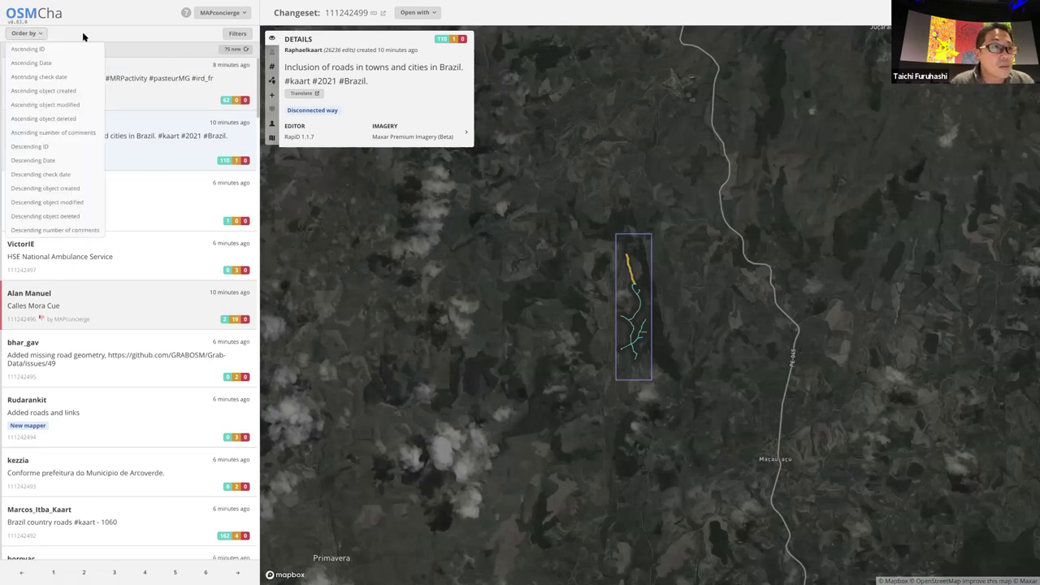
pyautogui.click(141, 34)
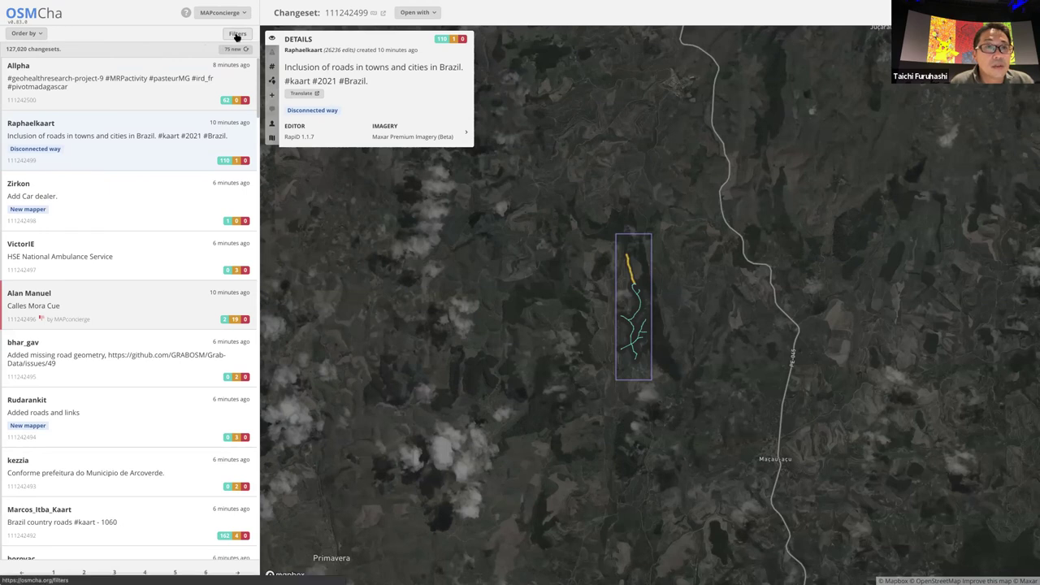
pyautogui.click(233, 36)
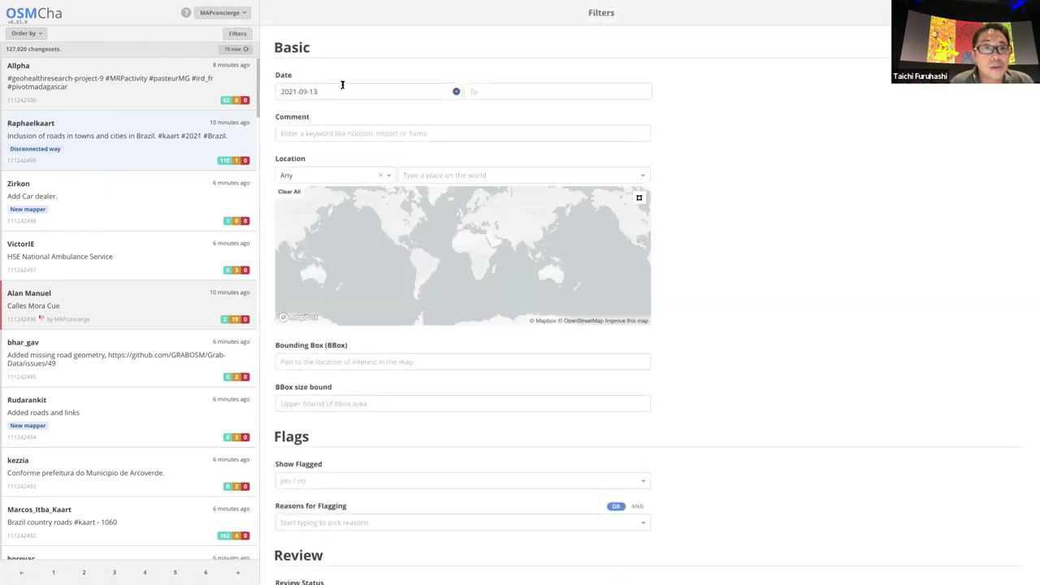
pyautogui.click(456, 93)
pyautogui.click(394, 91)
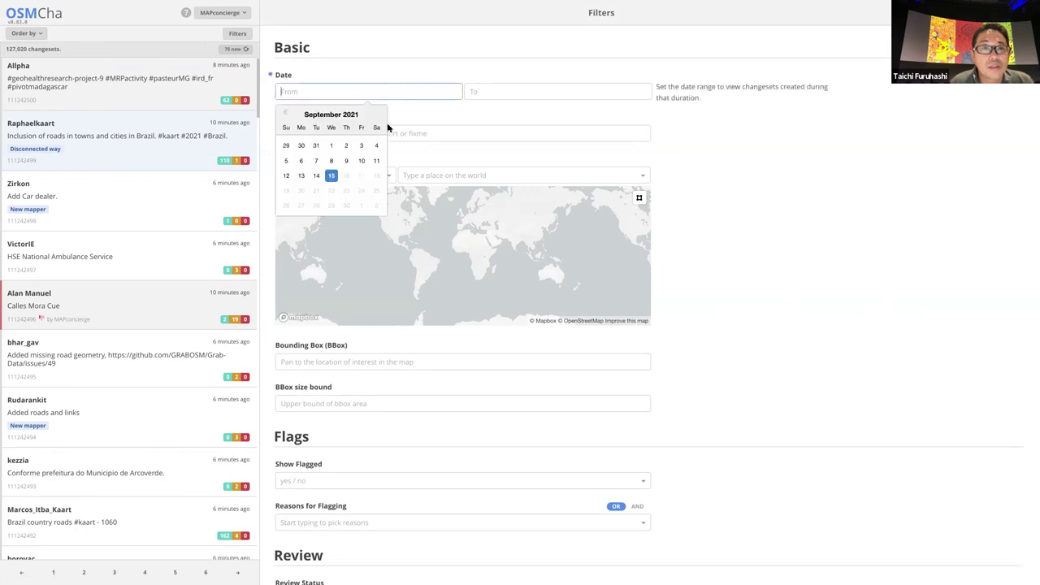
pyautogui.click(332, 163)
pyautogui.click(482, 100)
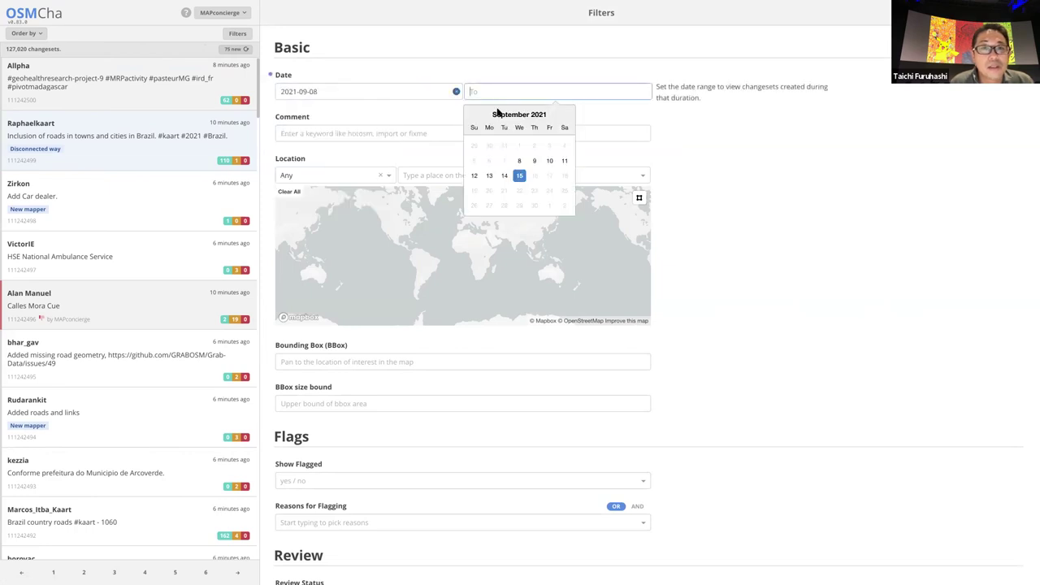
pyautogui.click(520, 174)
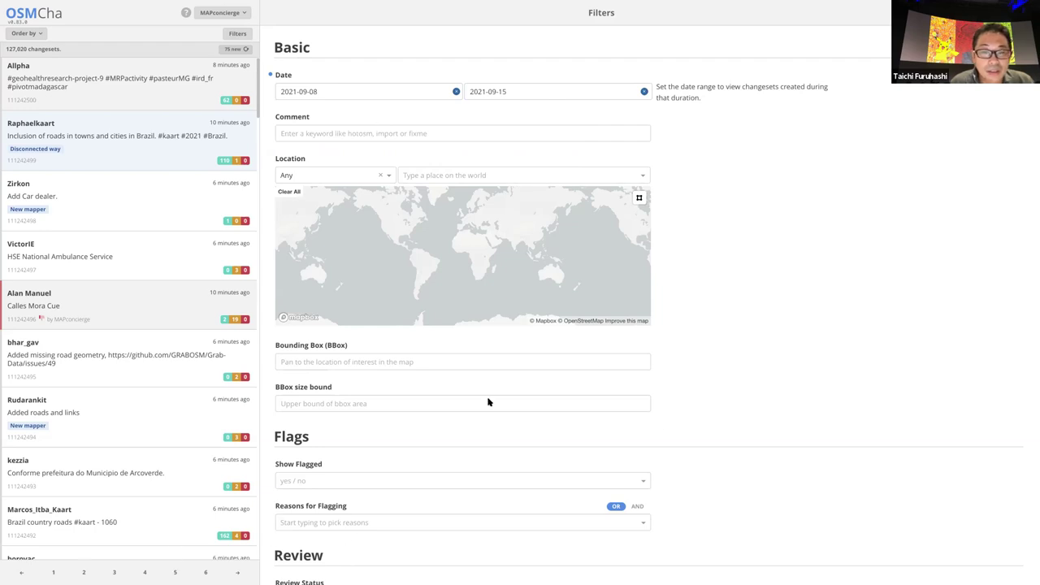
pyautogui.scroll(-10, 803, 445)
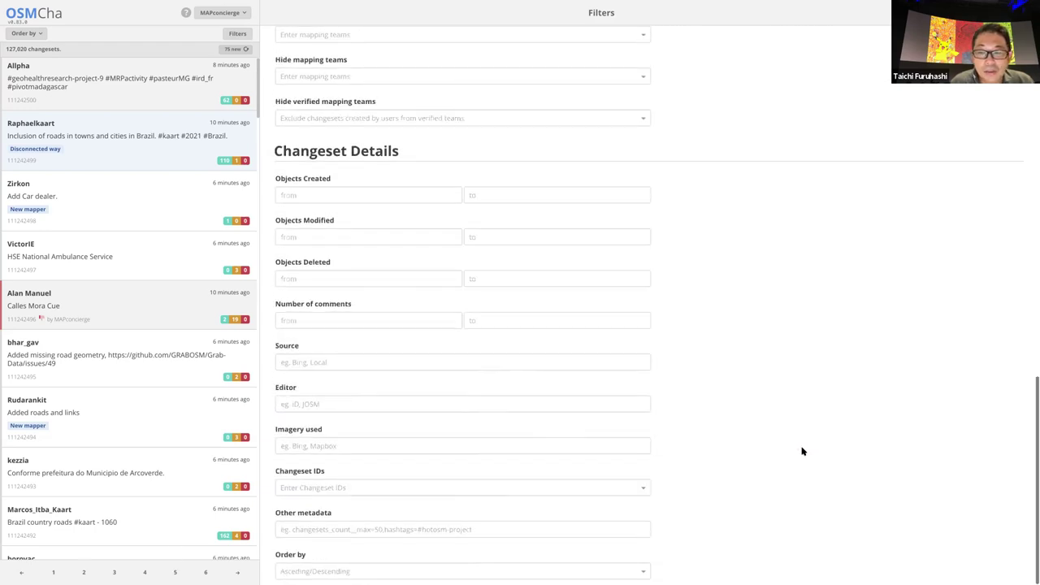
pyautogui.scroll(15, 799, 458)
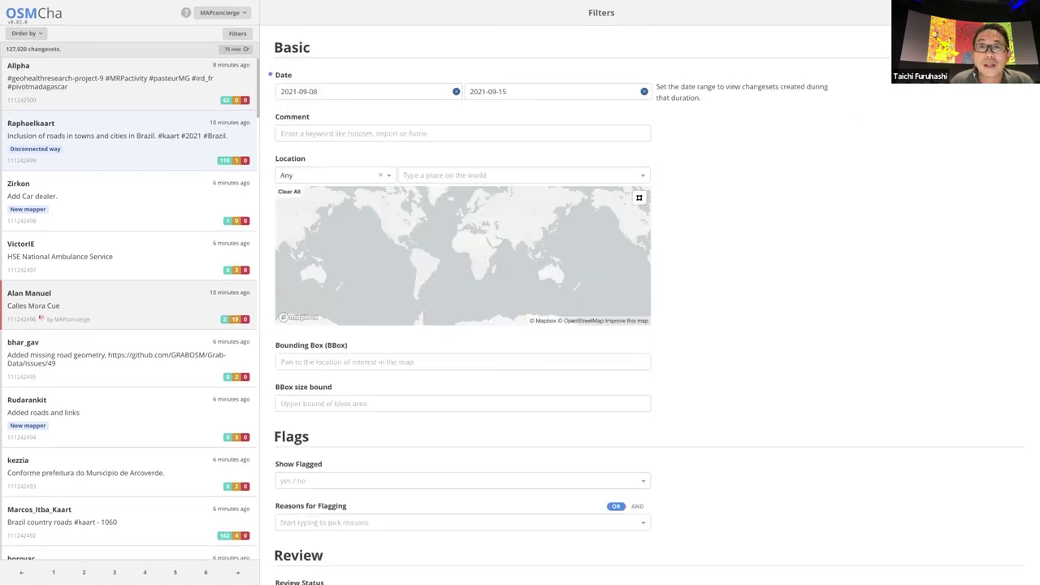
pyautogui.click(999, 13)
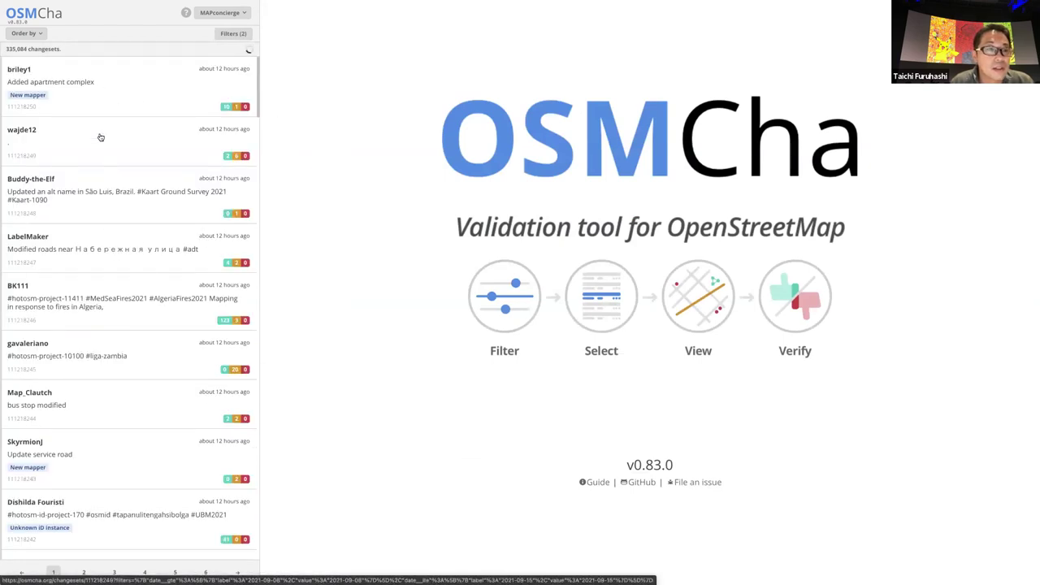
# Step: Open the 'Added apartment complex' changeset 111218250 and view its tag and geometry changes
pyautogui.click(121, 92)
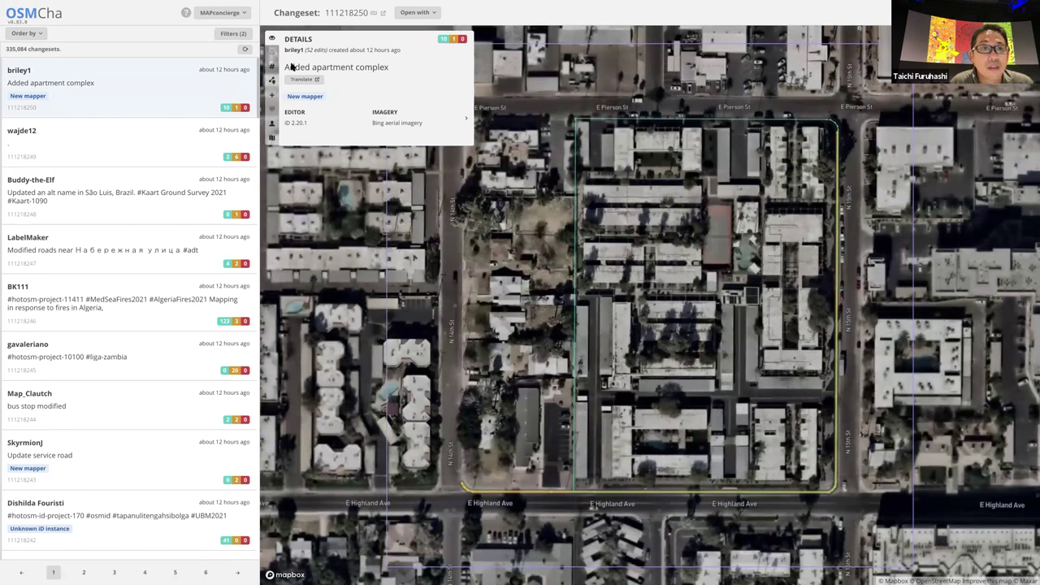
pyautogui.click(274, 78)
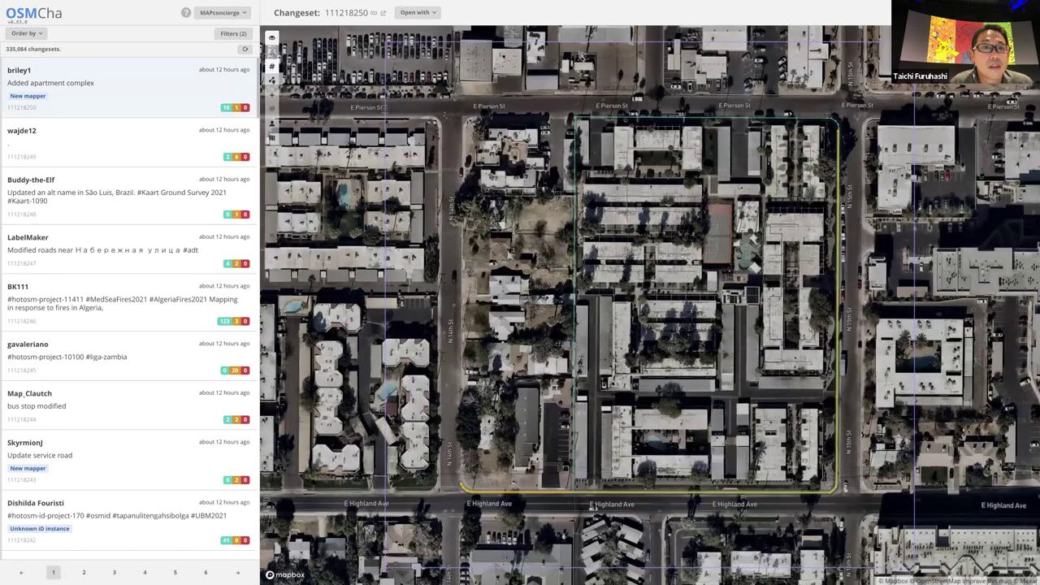
pyautogui.click(272, 66)
# Step: Inspect modified footway way 983088054, then open the West Madison road changeset
pyautogui.click(313, 64)
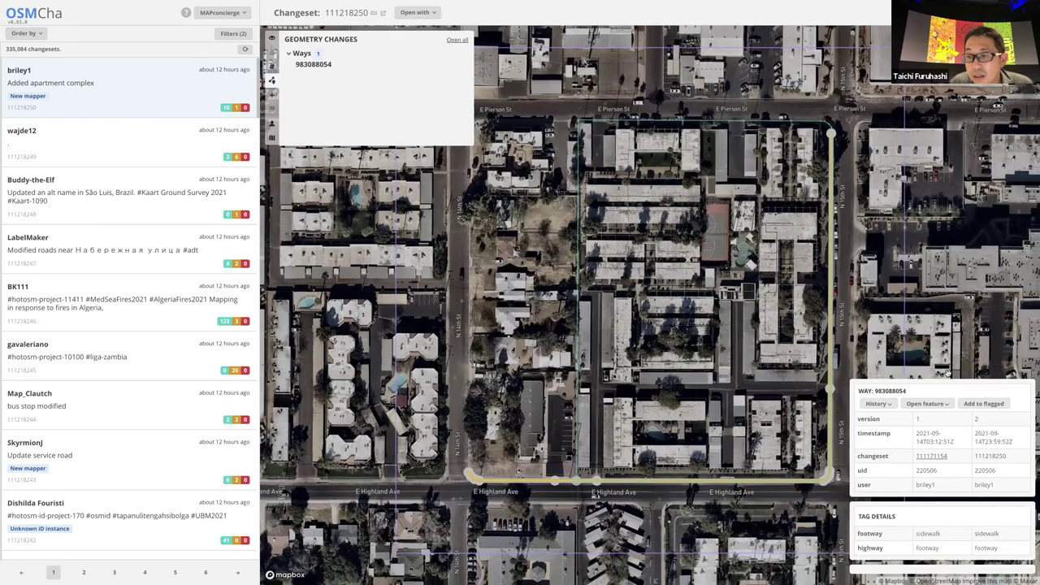
pyautogui.moveTo(941, 393); pyautogui.dragTo(955, 445)
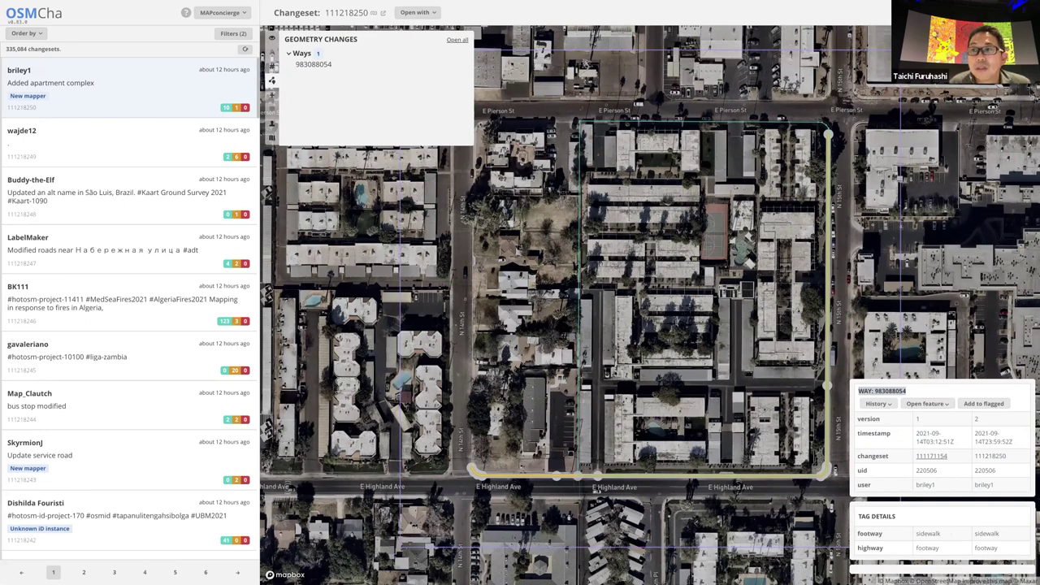
pyautogui.click(79, 79)
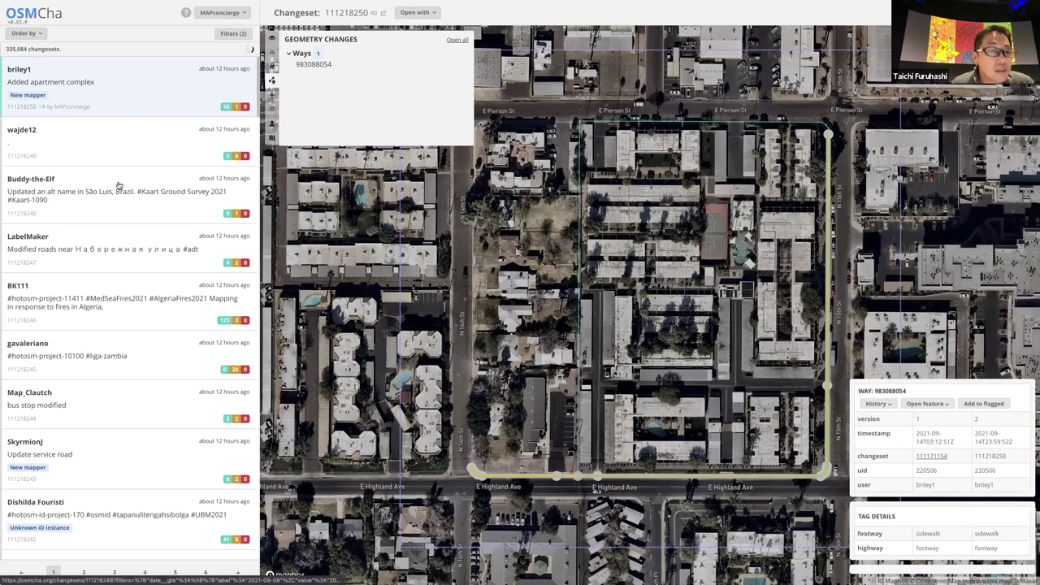
pyautogui.scroll(-5, 118, 186)
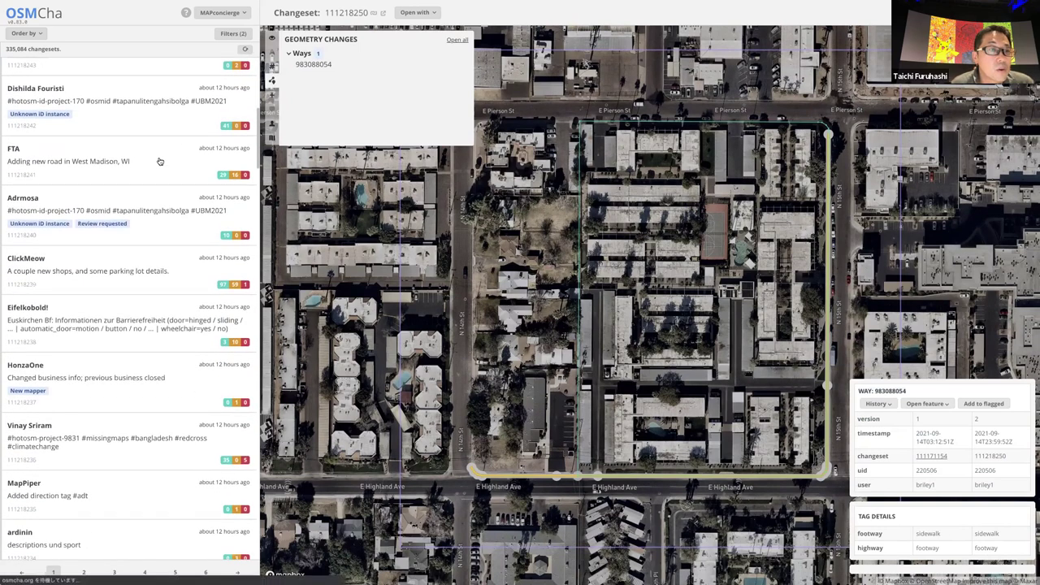
pyautogui.click(160, 160)
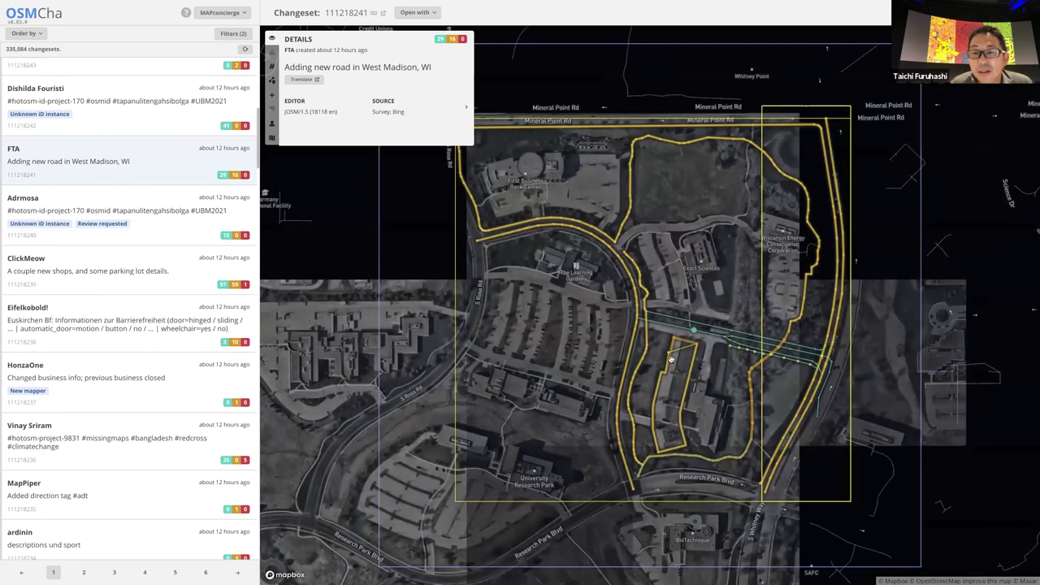
# Step: Zoom to parking-lot way 323379996 and open it in the OpenStreetMap iD editor
pyautogui.scroll(2, 595, 286)
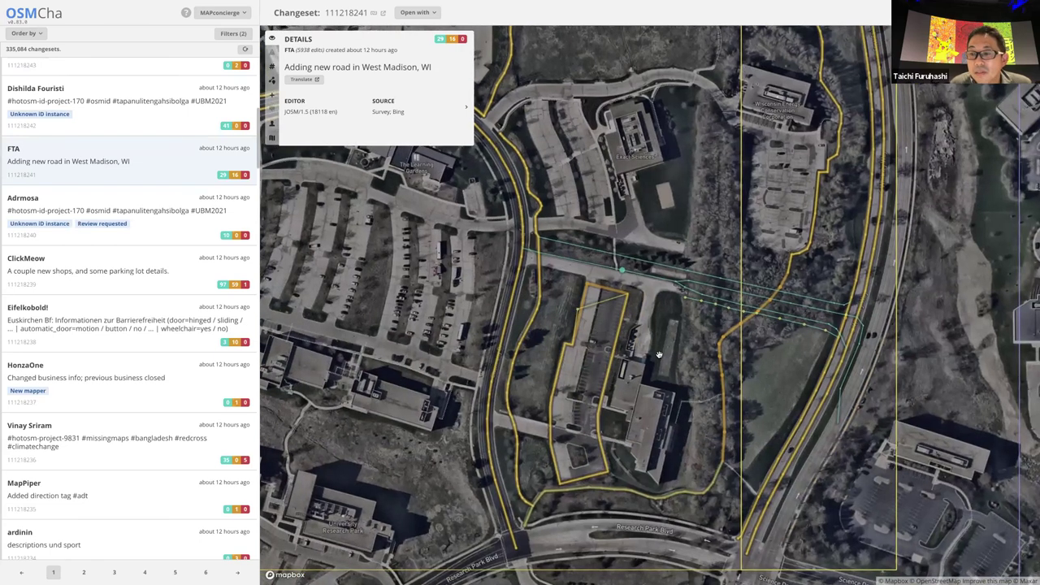
pyautogui.click(554, 337)
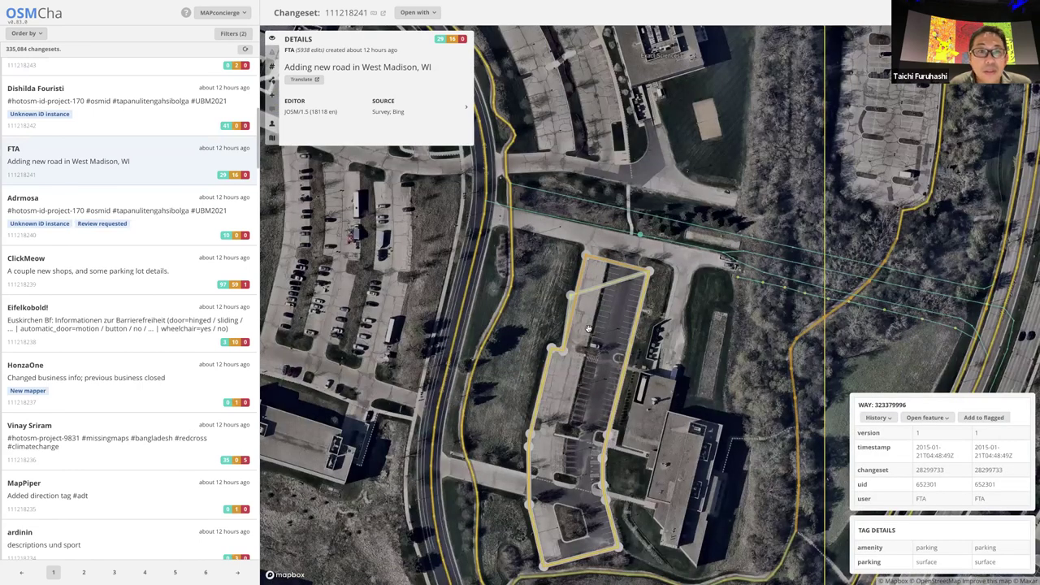
pyautogui.moveTo(588, 328); pyautogui.dragTo(583, 327)
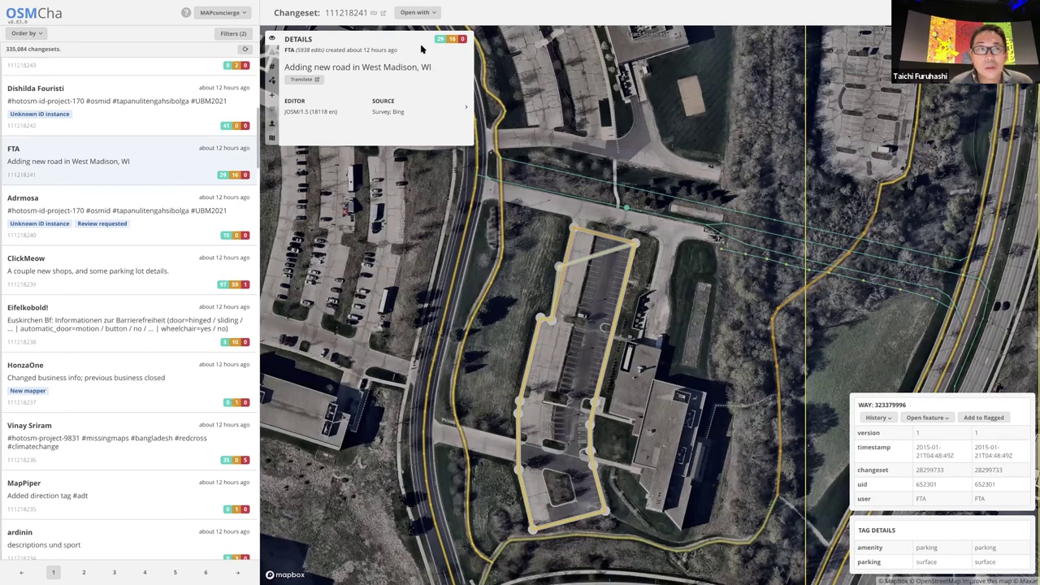
pyautogui.hotkey('ctrl', 'Tab')
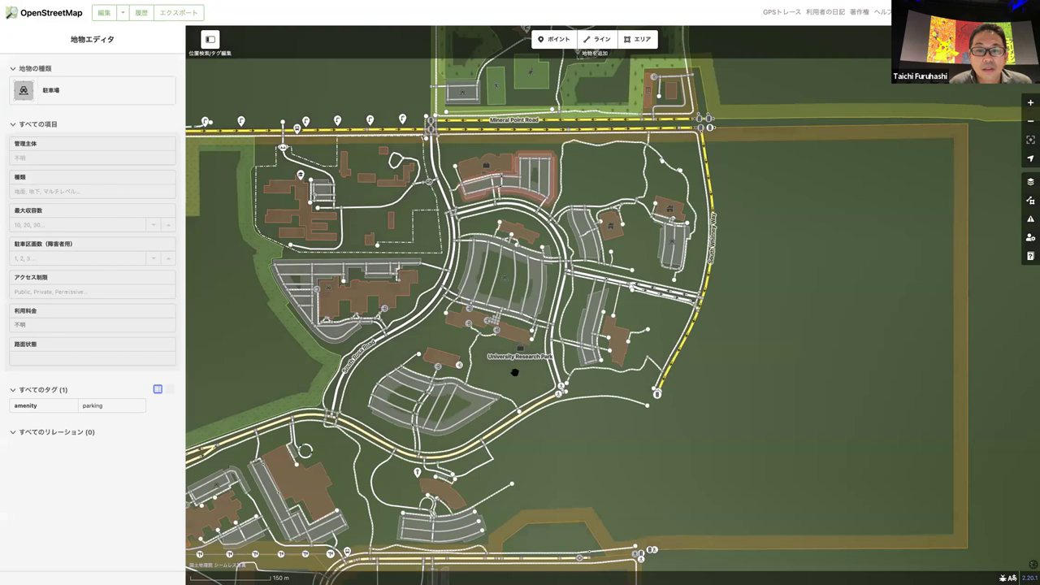
# Step: Inspect a parking area and a service road near University Research Park in iD
pyautogui.click(515, 372)
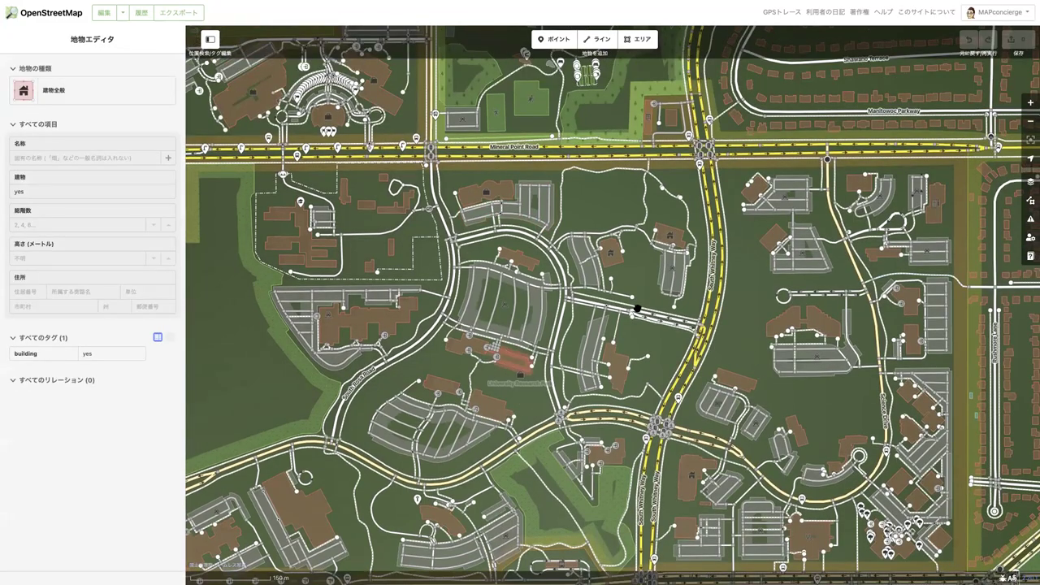
pyautogui.click(633, 303)
pyautogui.scroll(1, 695, 311)
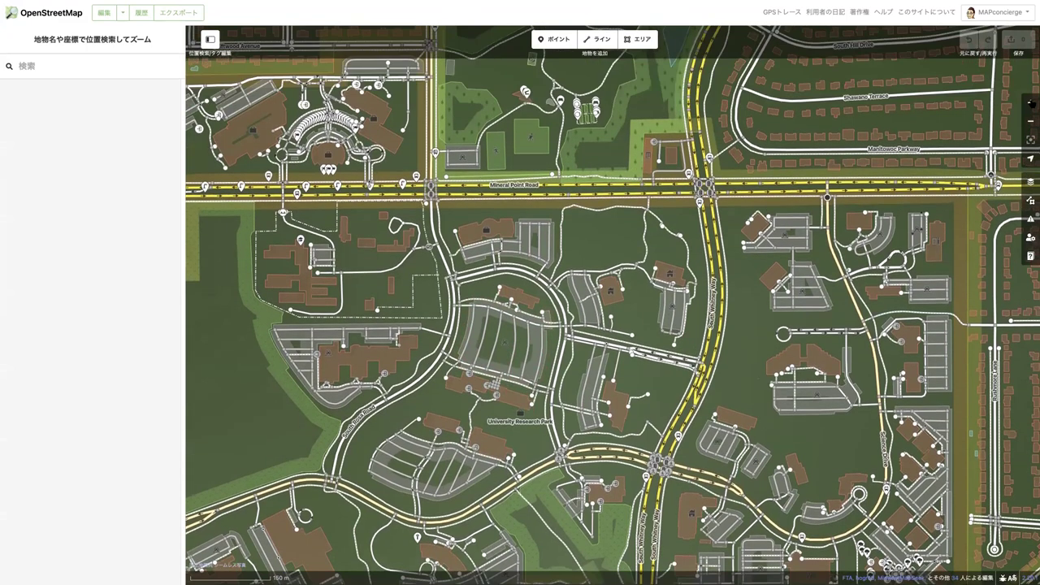
pyautogui.click(493, 382)
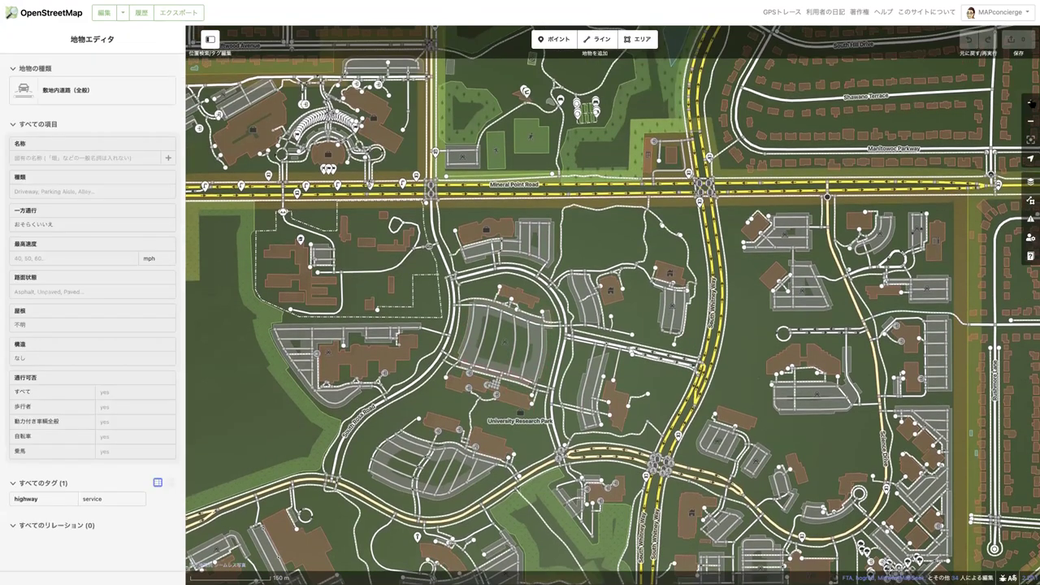
pyautogui.click(707, 498)
pyautogui.scroll(-1, 708, 500)
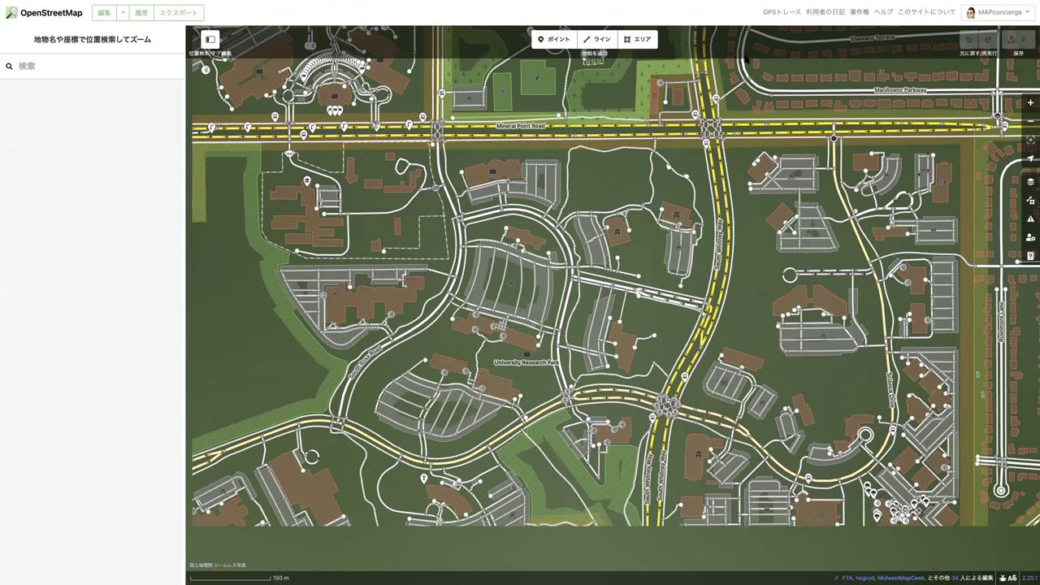
# Step: Zoom the iD map in two levels, then return to the OSMCha changeset page
pyautogui.press('+')
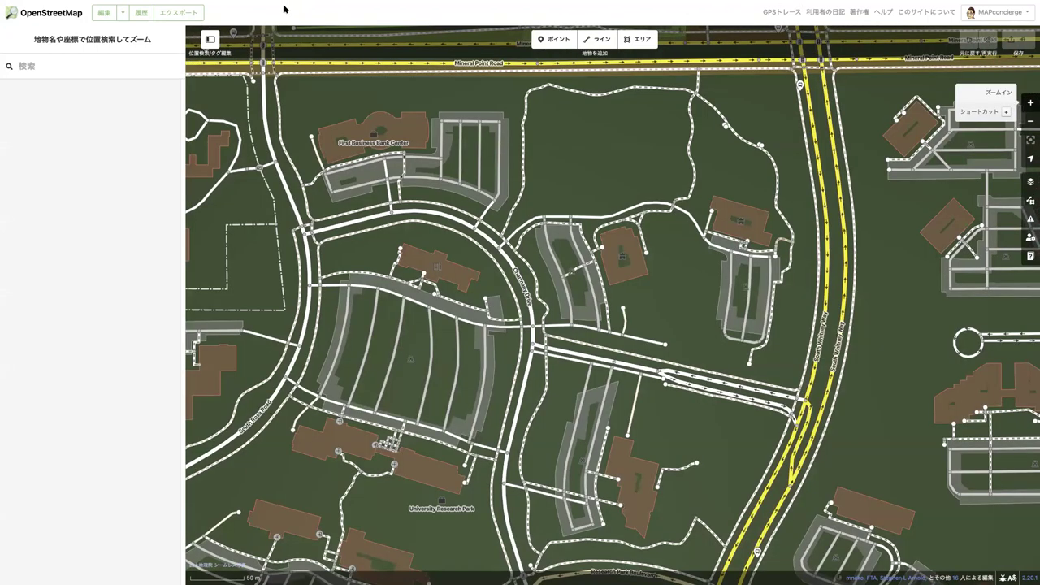
pyautogui.press('+')
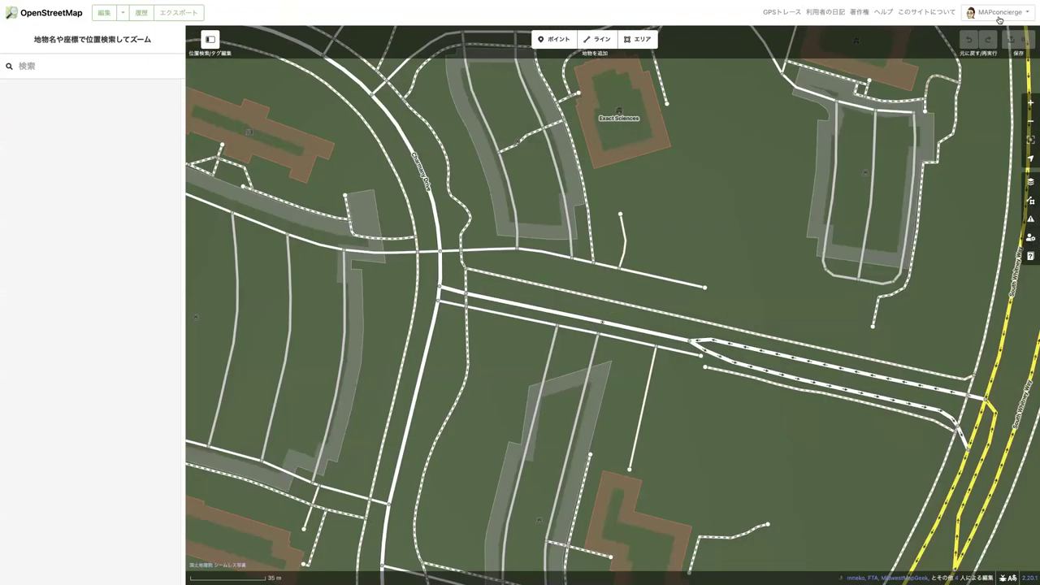
pyautogui.moveTo(999, 20)
pyautogui.press('super+Tab')
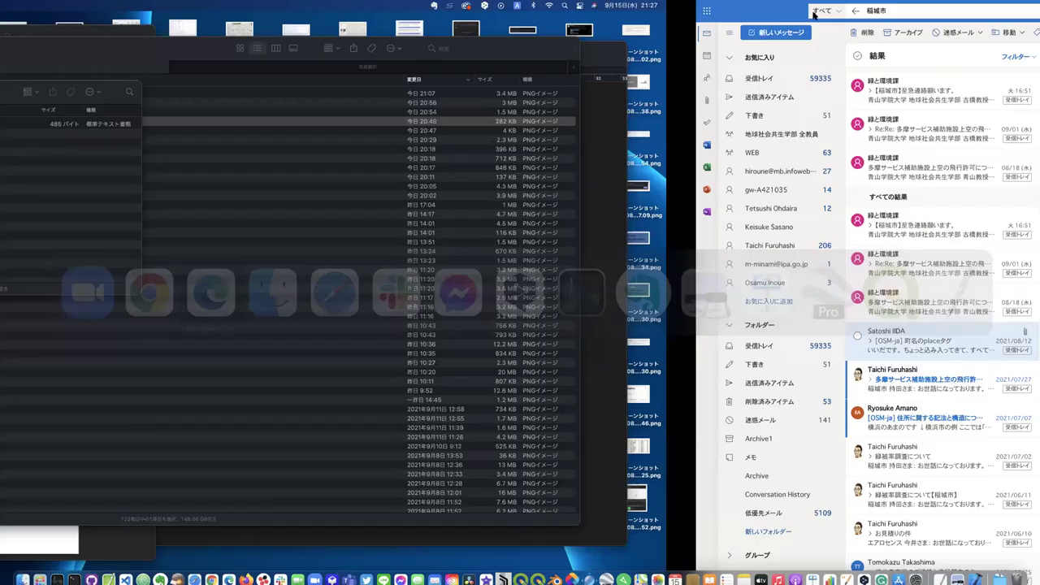
pyautogui.press('super+Tab')
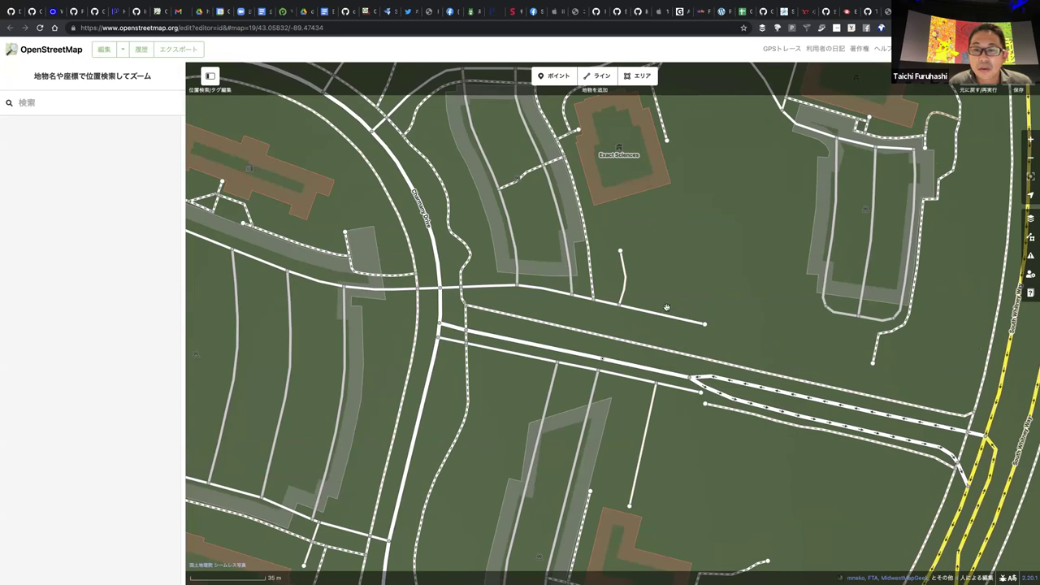
pyautogui.hotkey('ctrl', 'Tab')
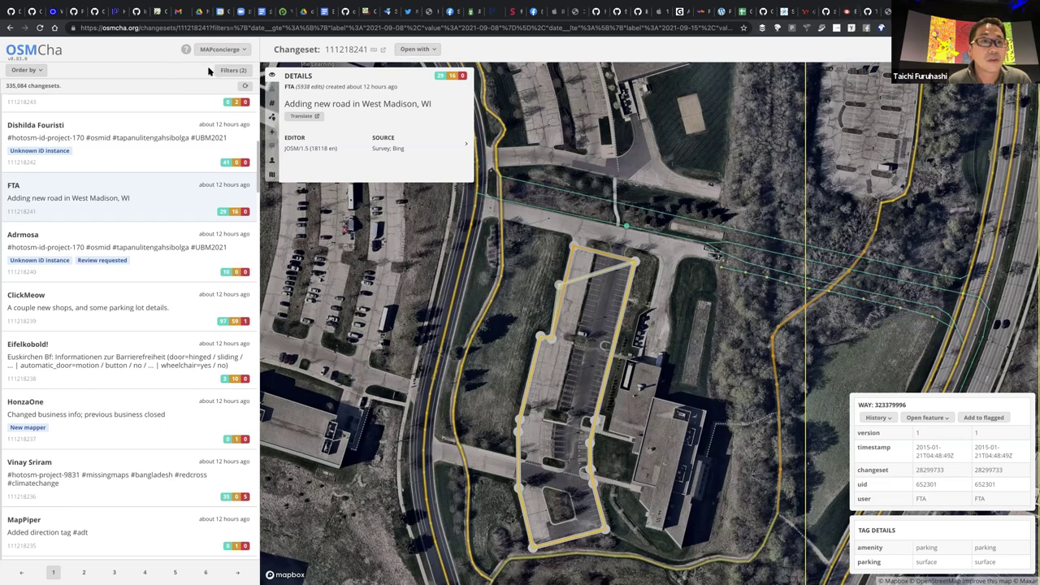
# Step: Reset all filters via the OSMCha logo and clear the 2021-09-13 From date in Filters
pyautogui.click(236, 70)
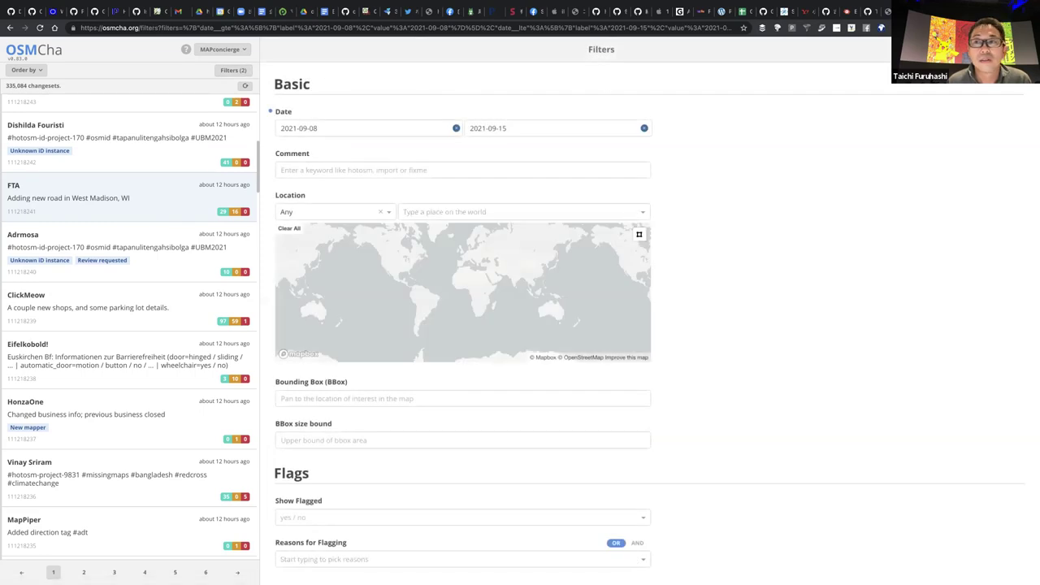
pyautogui.click(946, 51)
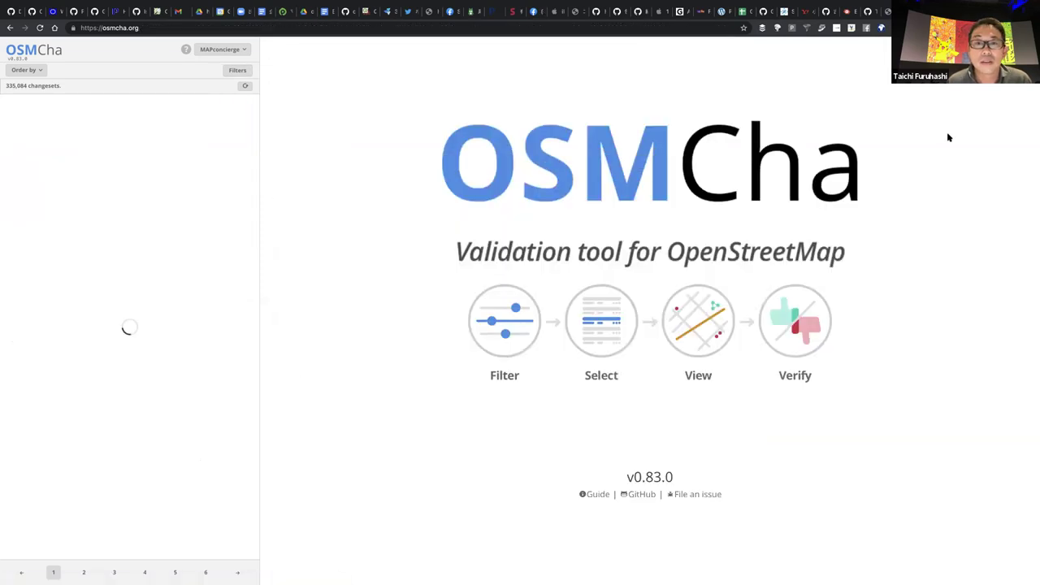
pyautogui.click(253, 72)
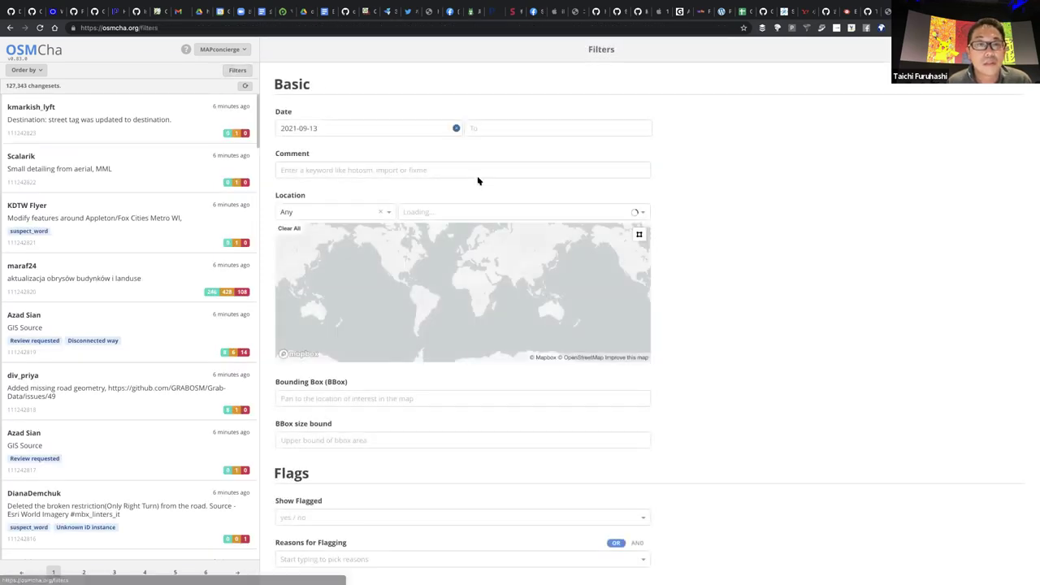
pyautogui.click(455, 128)
pyautogui.click(412, 130)
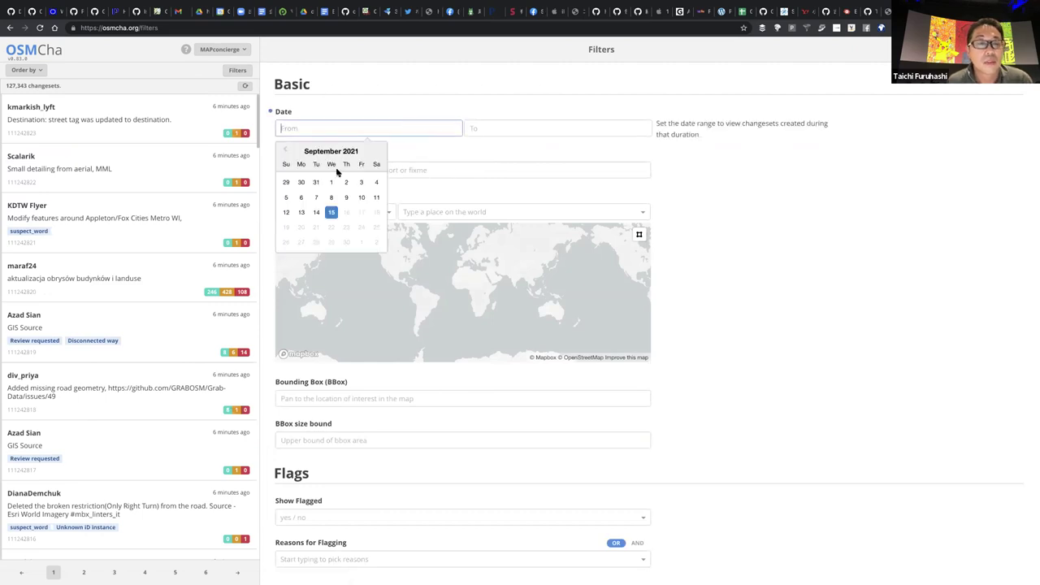
pyautogui.click(777, 184)
pyautogui.scroll(-2, 768, 199)
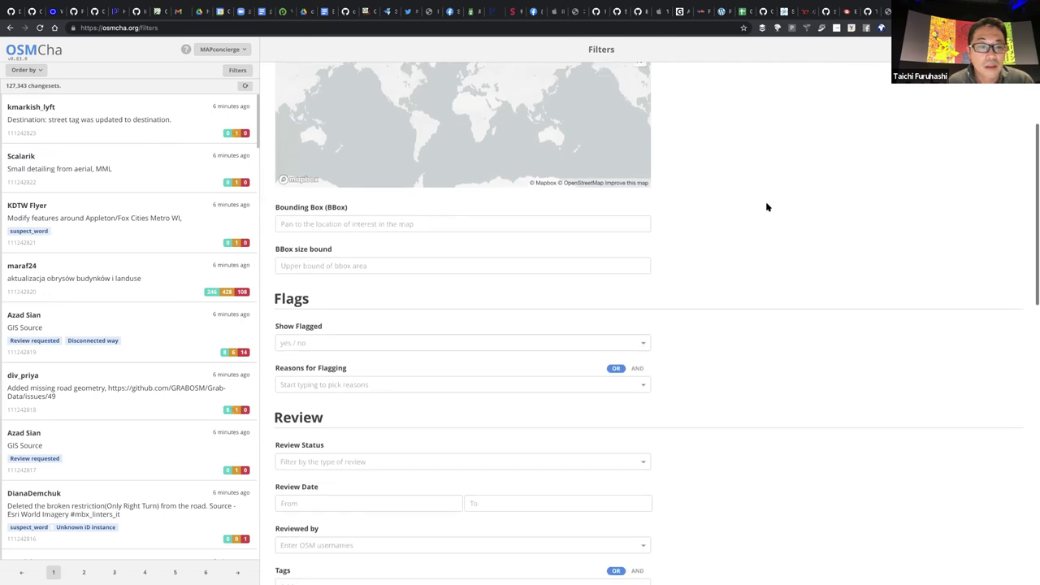
pyautogui.scroll(1, 756, 234)
pyautogui.scroll(1, 758, 187)
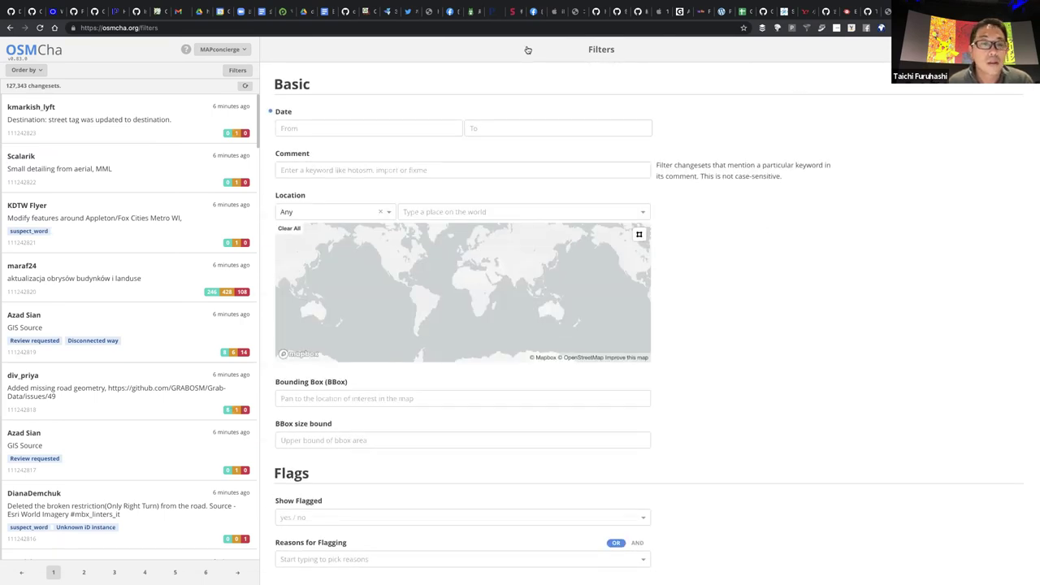
pyautogui.press('super+Tab')
pyautogui.press('super+Tab')
pyautogui.press('super+Tab')
pyautogui.press('super+Tab')
pyautogui.press('super+Tab')
pyautogui.press('super+Tab')
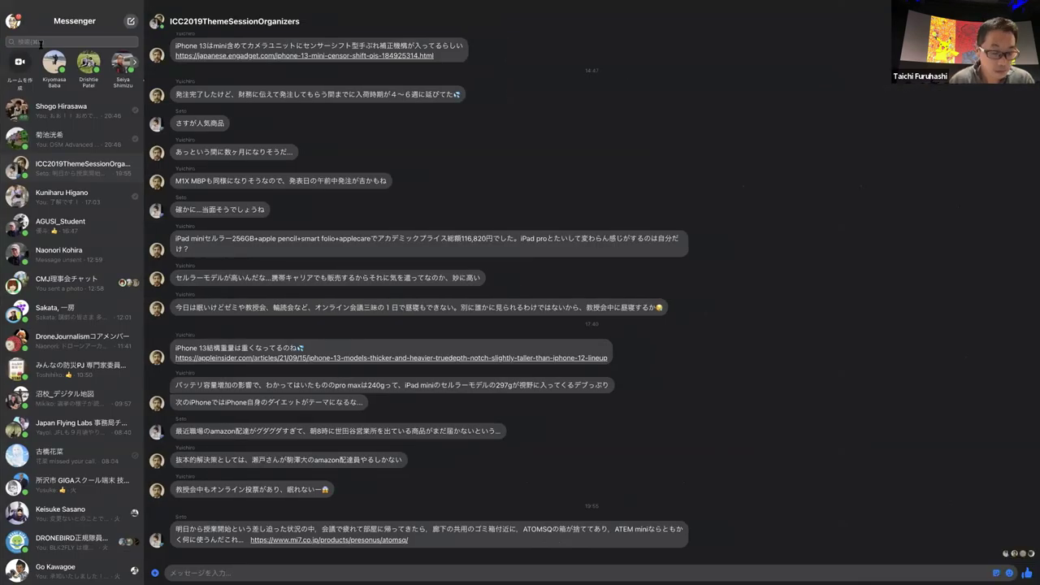
# Step: Search Messenger for 'Niantic', then for the contact's name, and open a matching group chat
pyautogui.click(40, 42)
pyautogui.write('Niantic')
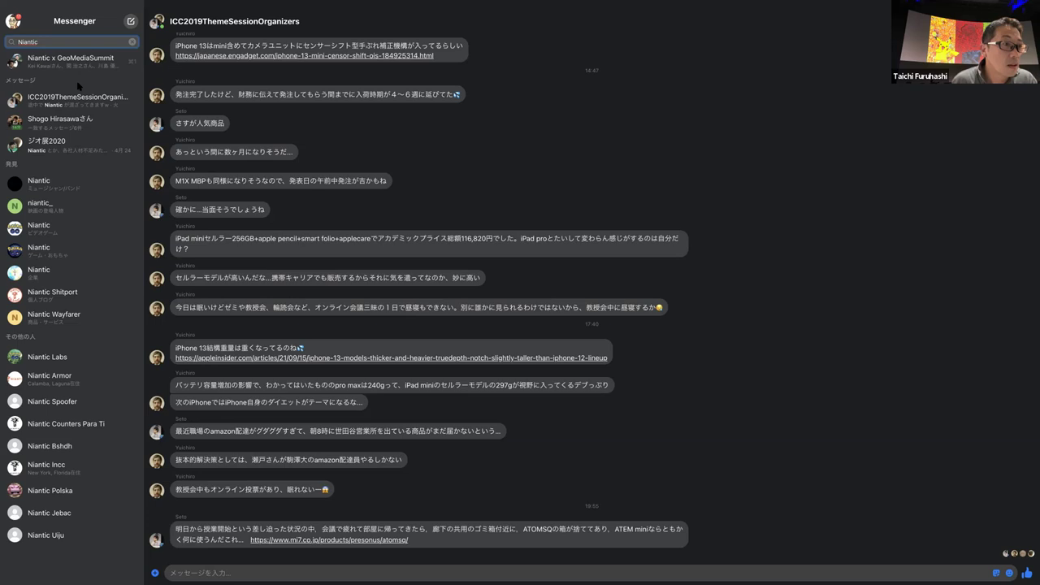
pyautogui.doubleClick(69, 41)
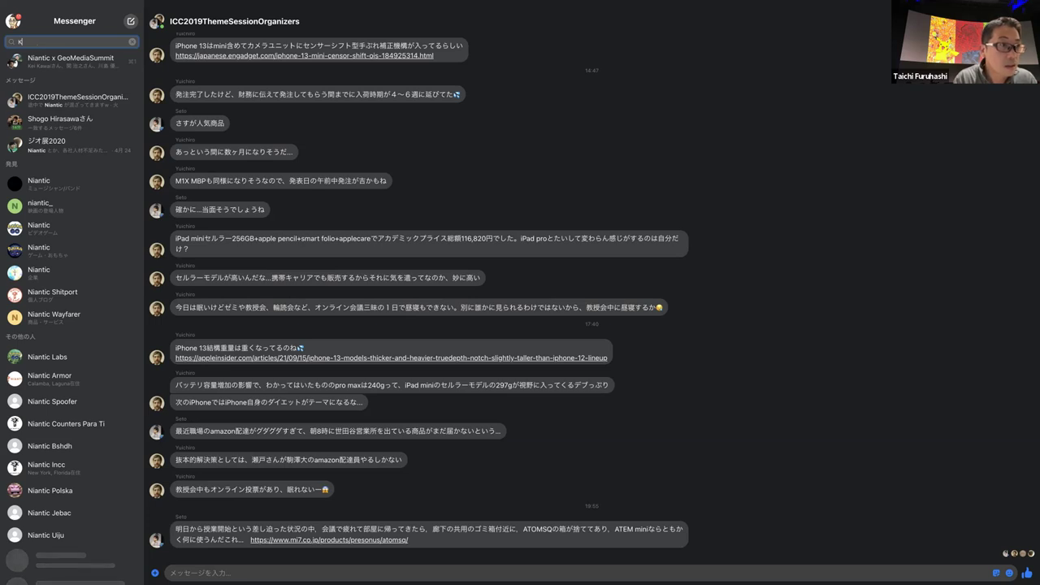
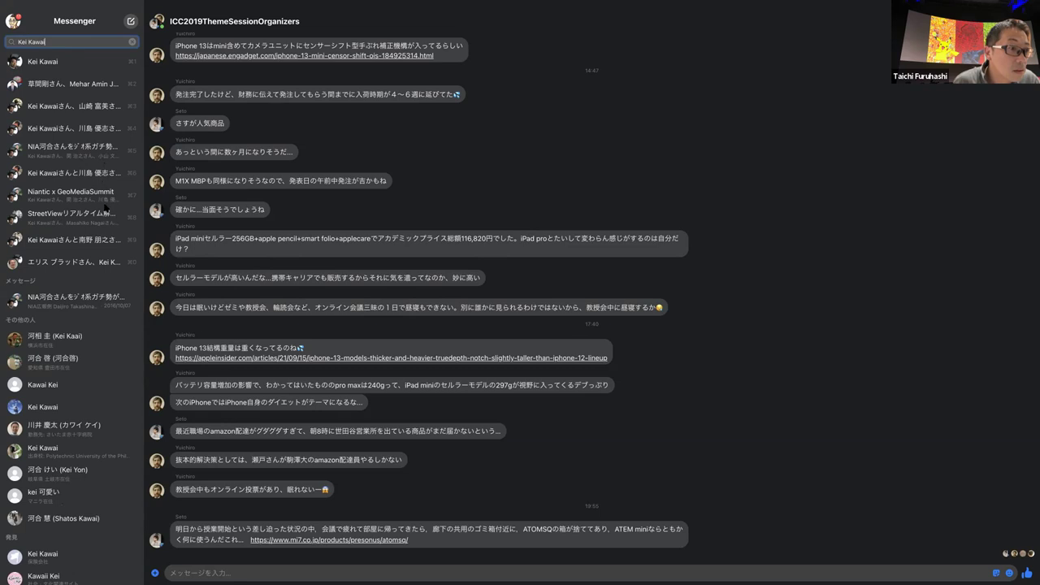
pyautogui.click(86, 129)
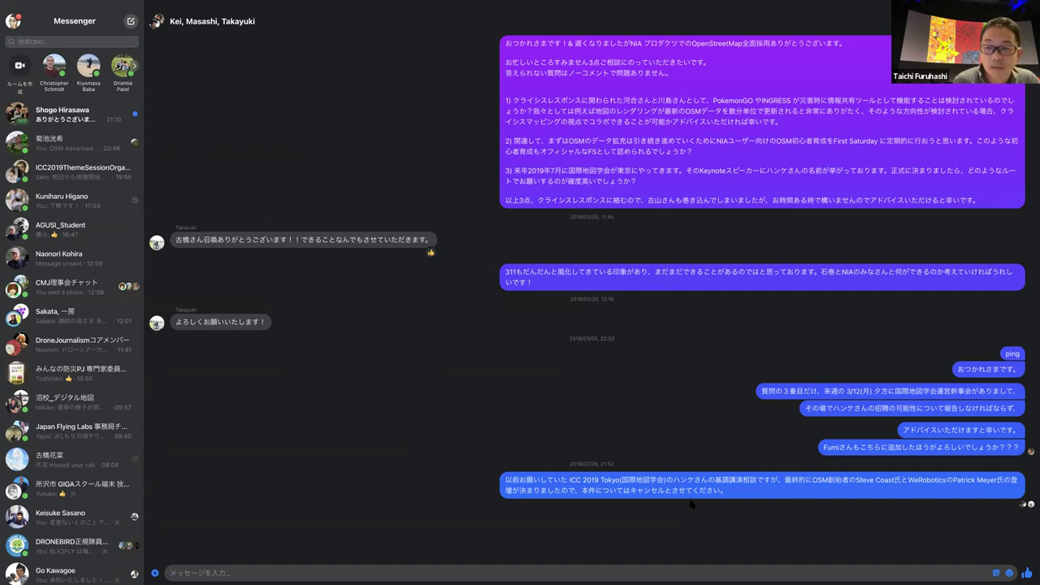
# Step: Search the contact's name again and open another group chat from the results
pyautogui.click(78, 43)
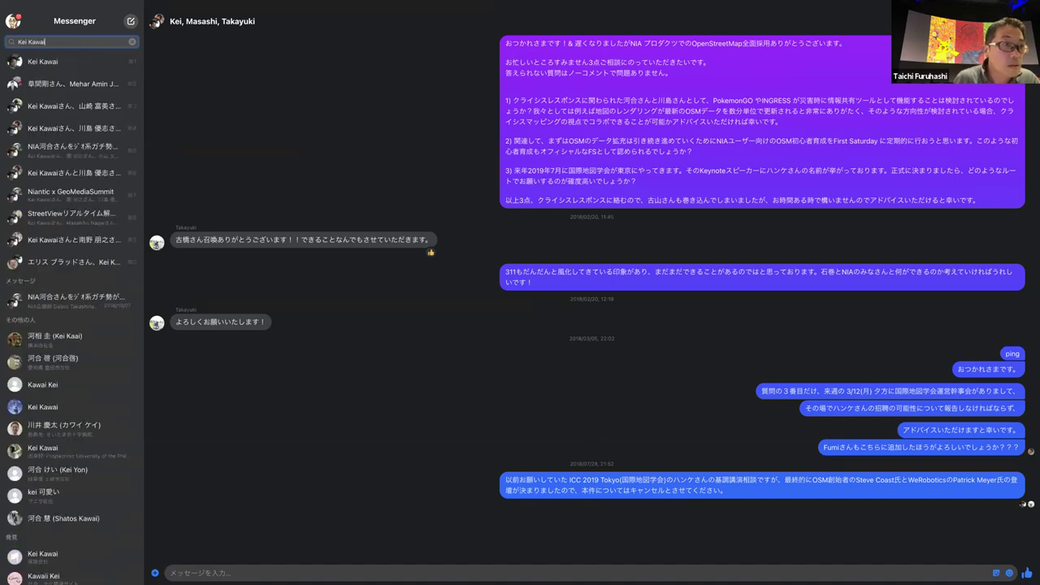
pyautogui.scroll(-1, 81, 98)
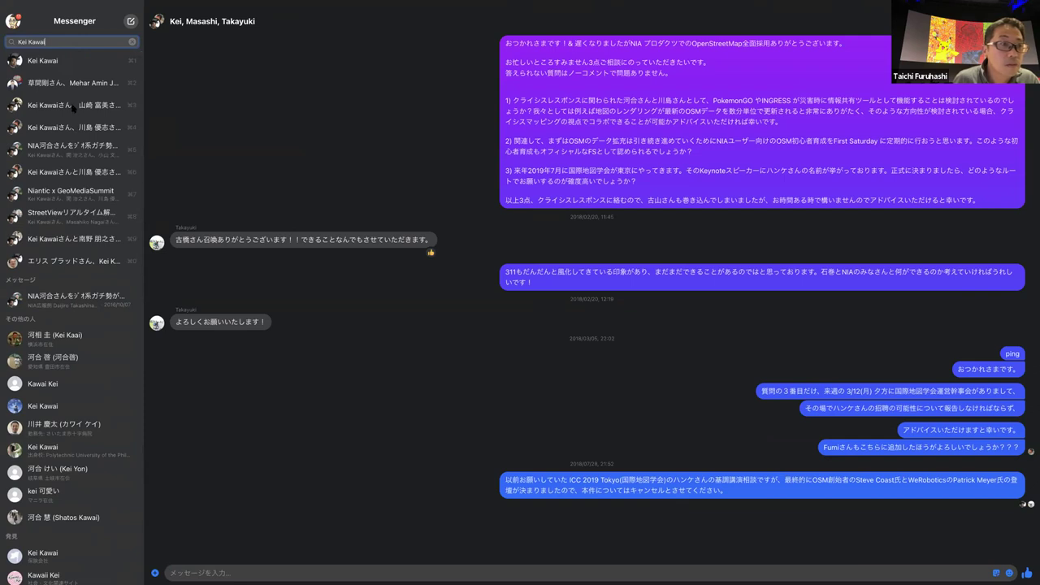
pyautogui.click(73, 105)
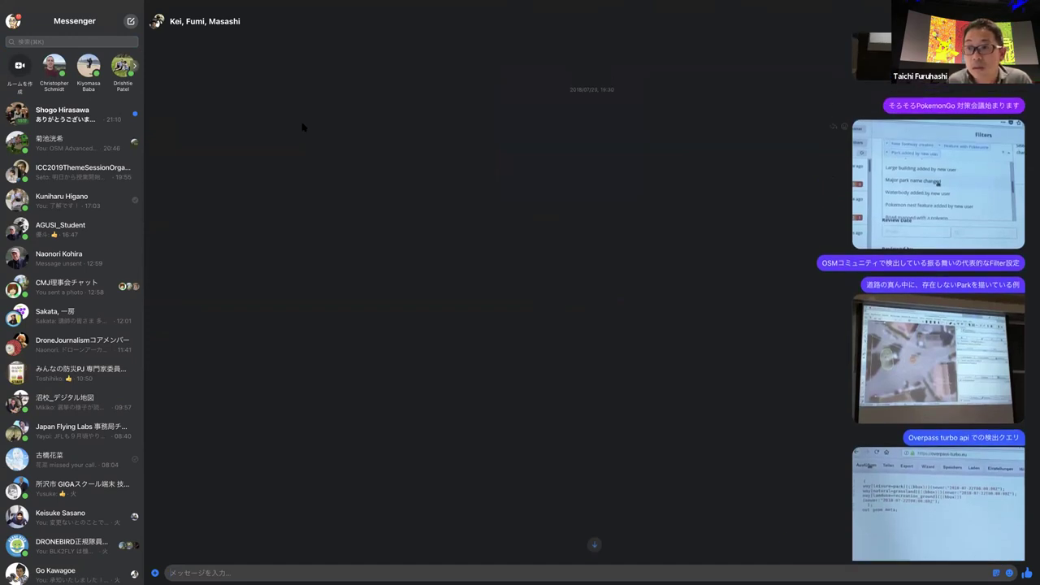
# Step: Scroll the chat and enlarge the shared OSMCha Filters screenshot
pyautogui.scroll(2, 571, 138)
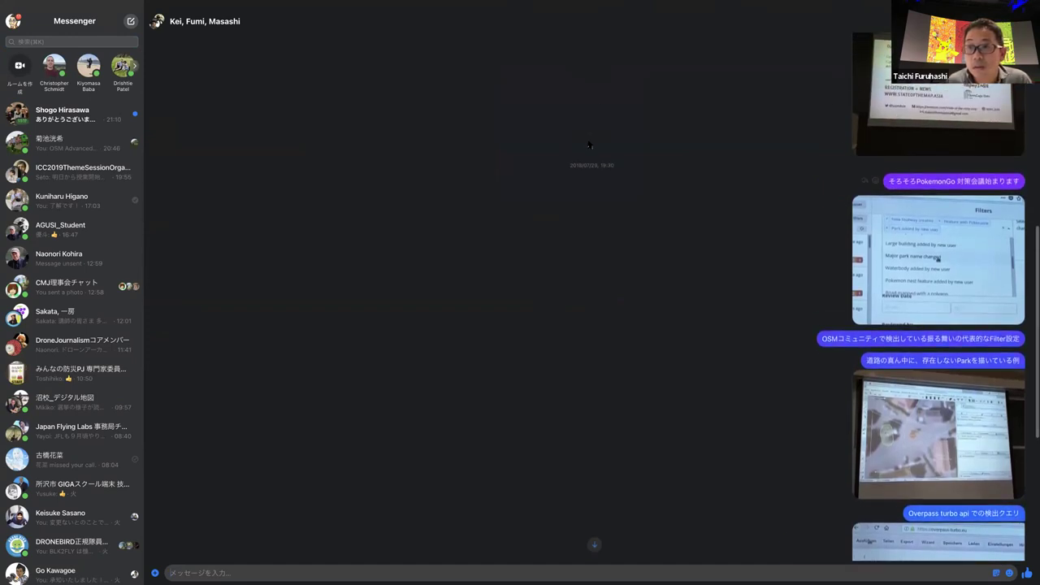
pyautogui.scroll(2, 655, 181)
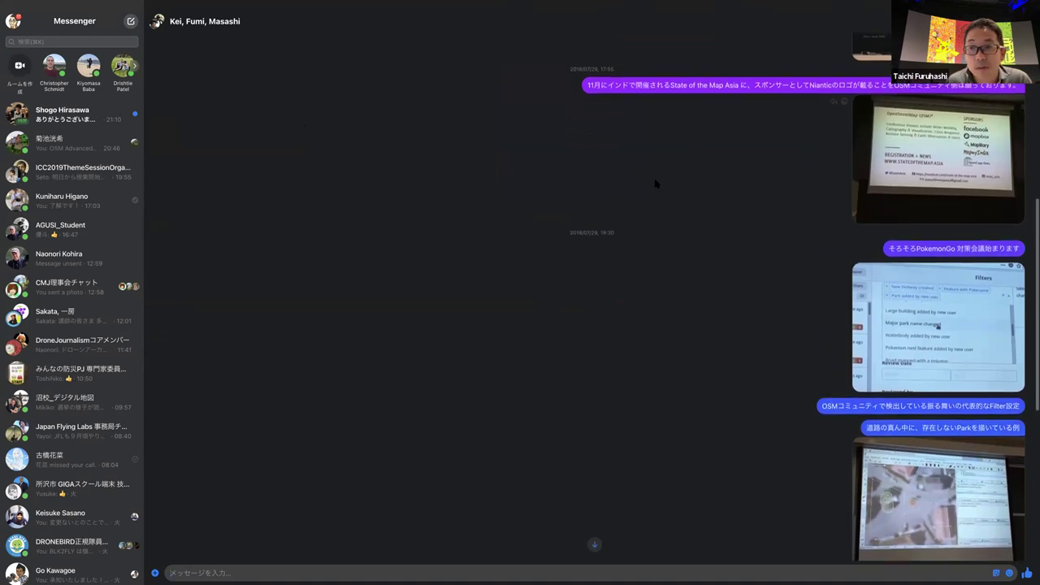
pyautogui.scroll(2, 655, 183)
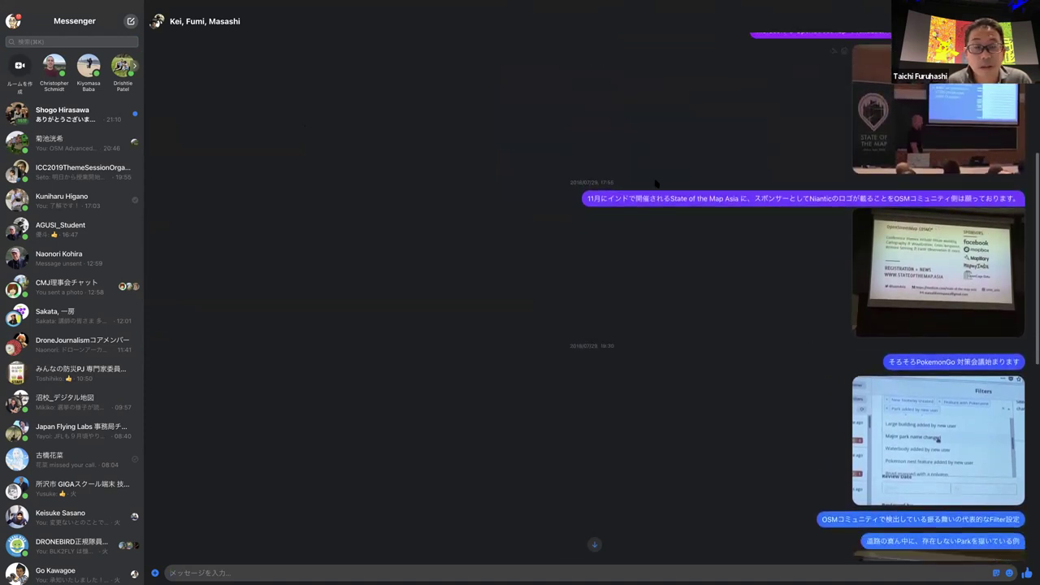
pyautogui.scroll(-3, 654, 183)
pyautogui.scroll(-1, 771, 224)
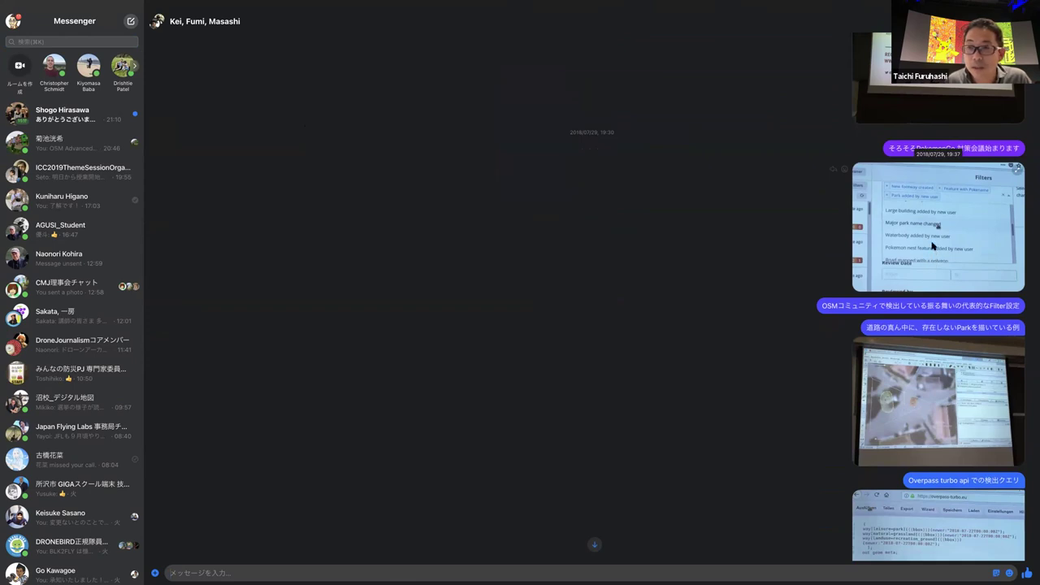
pyautogui.click(931, 244)
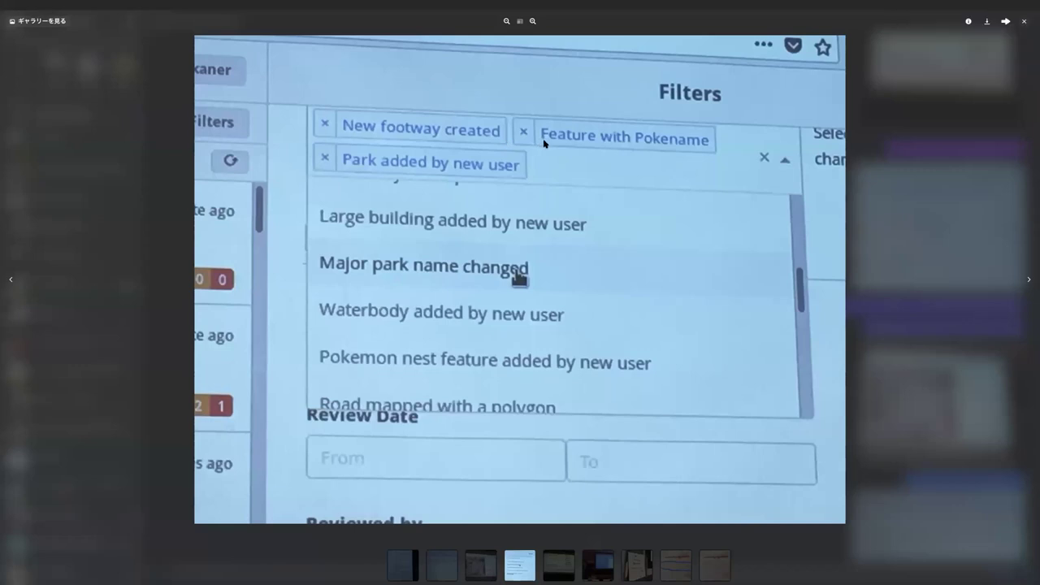
# Step: Check the OSMCha Filters form, then view the shared Filters screenshot full screen in the chat
pyautogui.press('super+Tab')
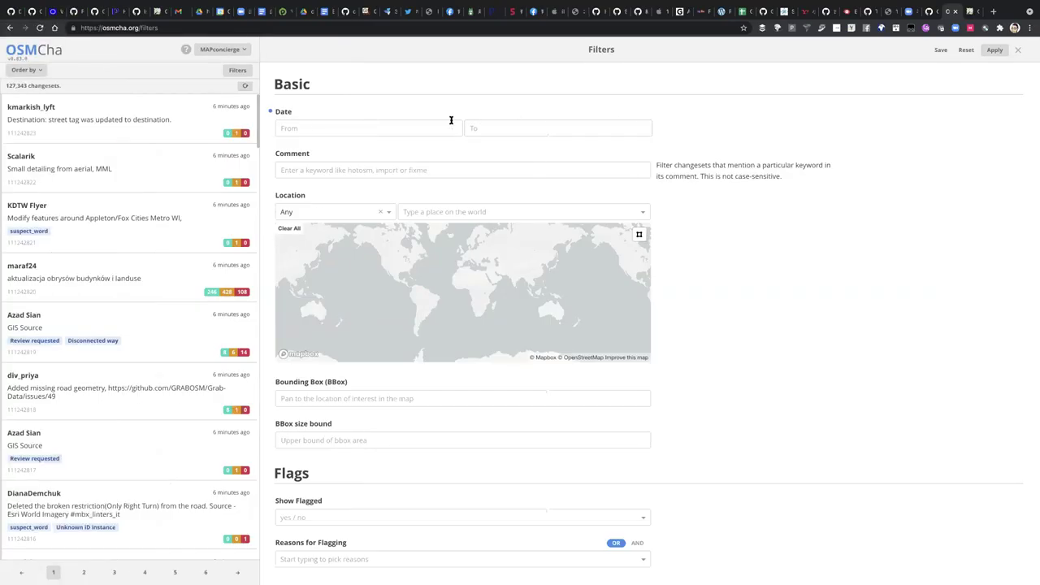
pyautogui.click(243, 71)
pyautogui.click(239, 70)
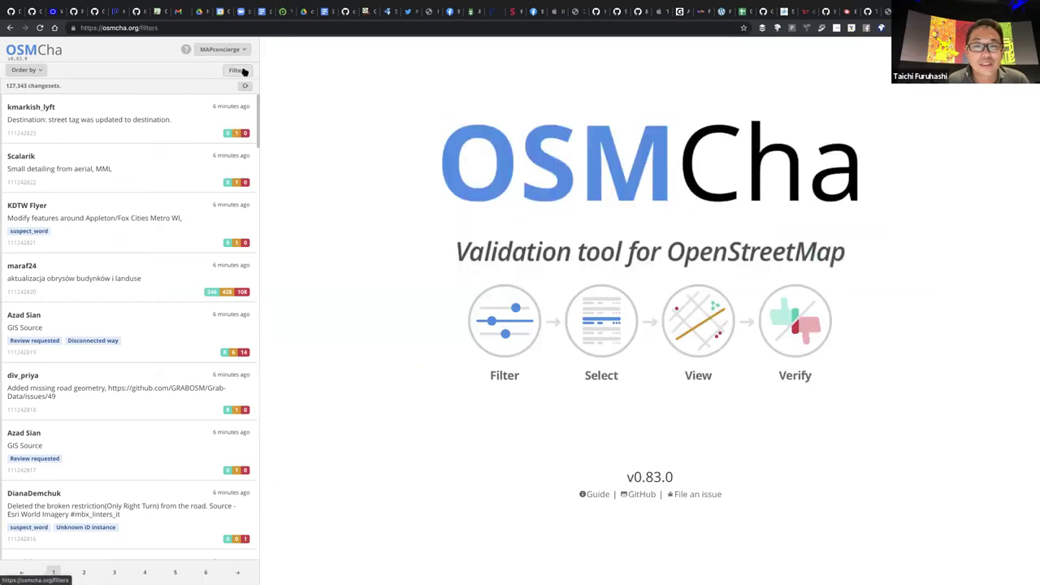
pyautogui.press('super+Tab')
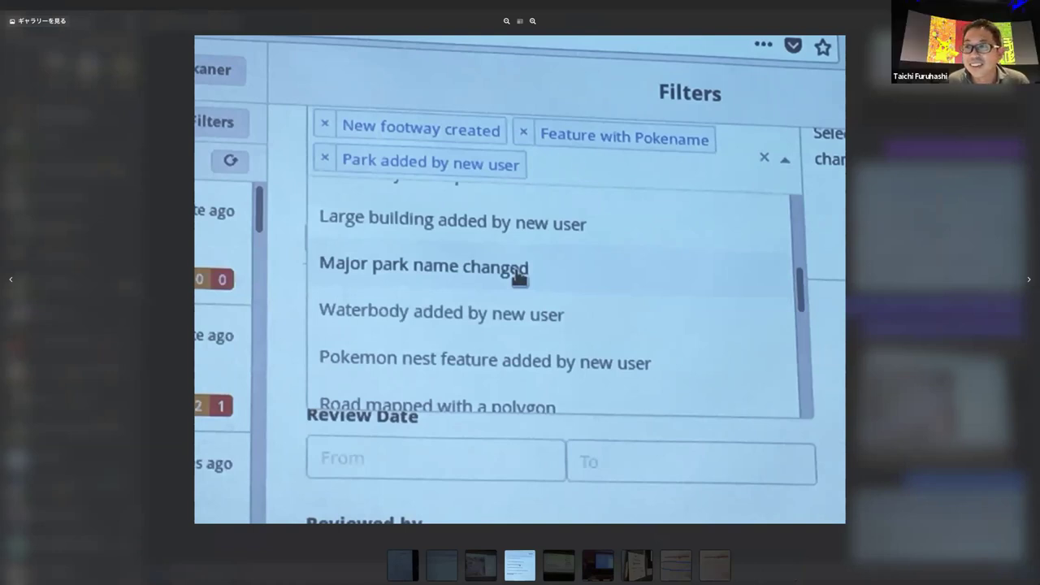
pyautogui.press('Escape')
pyautogui.scroll(-2, 971, 186)
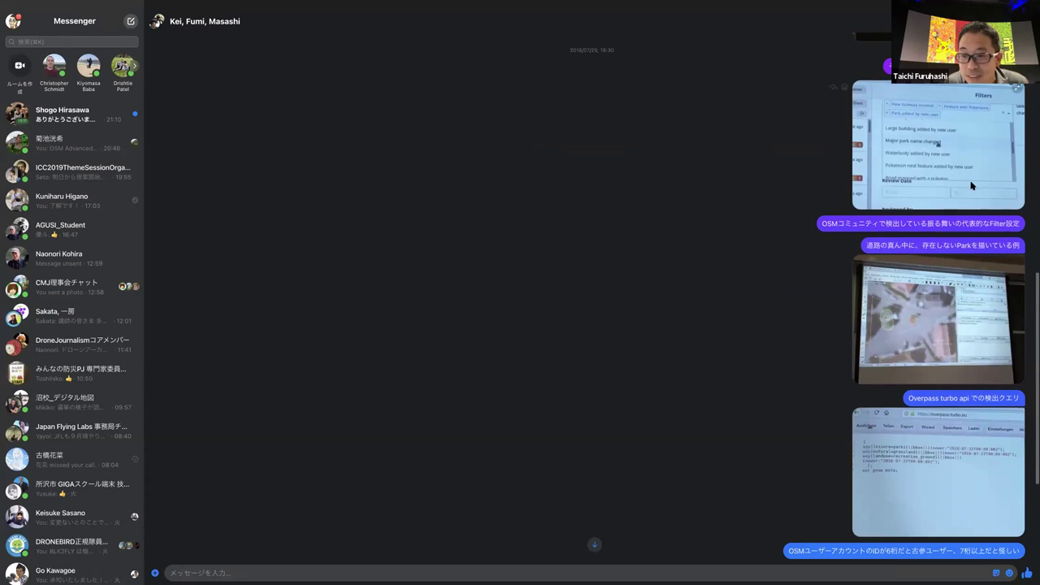
pyautogui.scroll(-2, 959, 326)
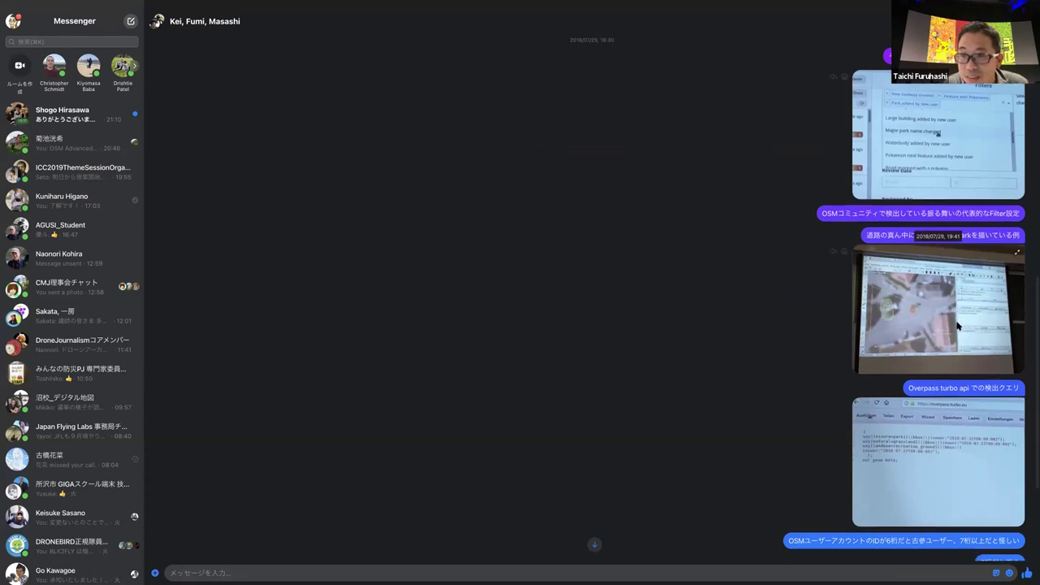
pyautogui.scroll(-3, 957, 325)
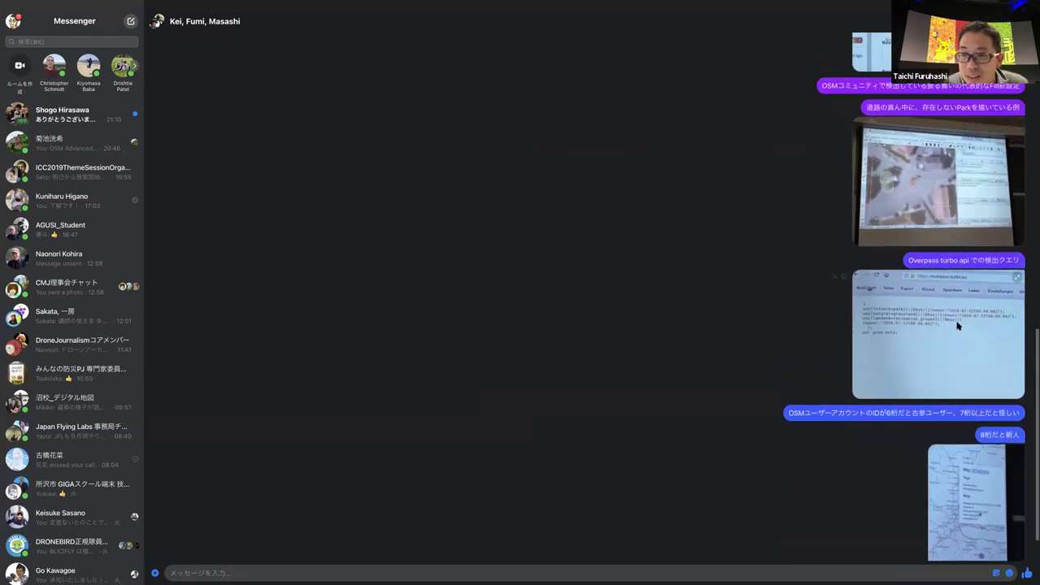
pyautogui.scroll(5, 957, 325)
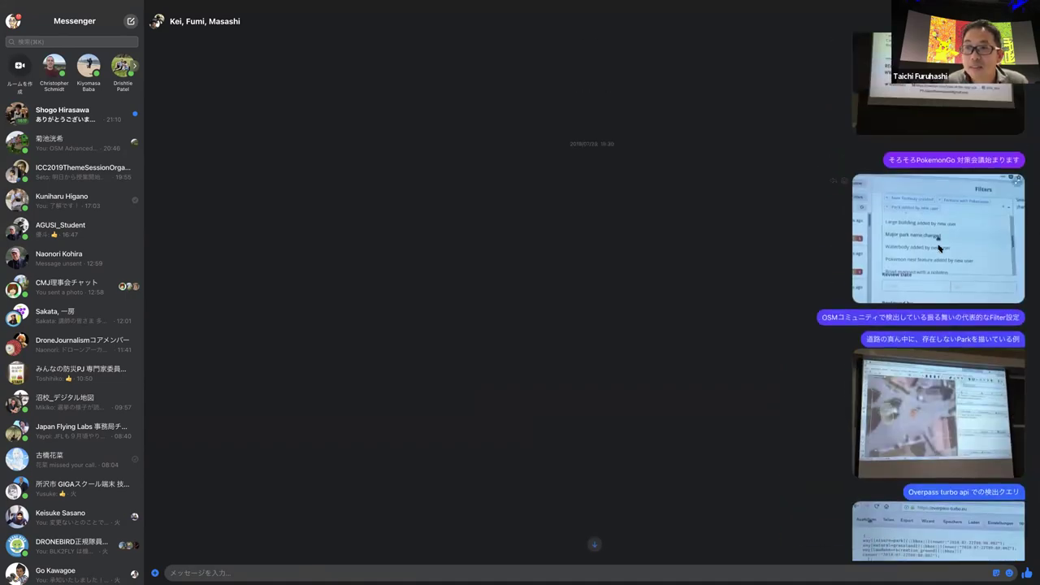
pyautogui.click(938, 248)
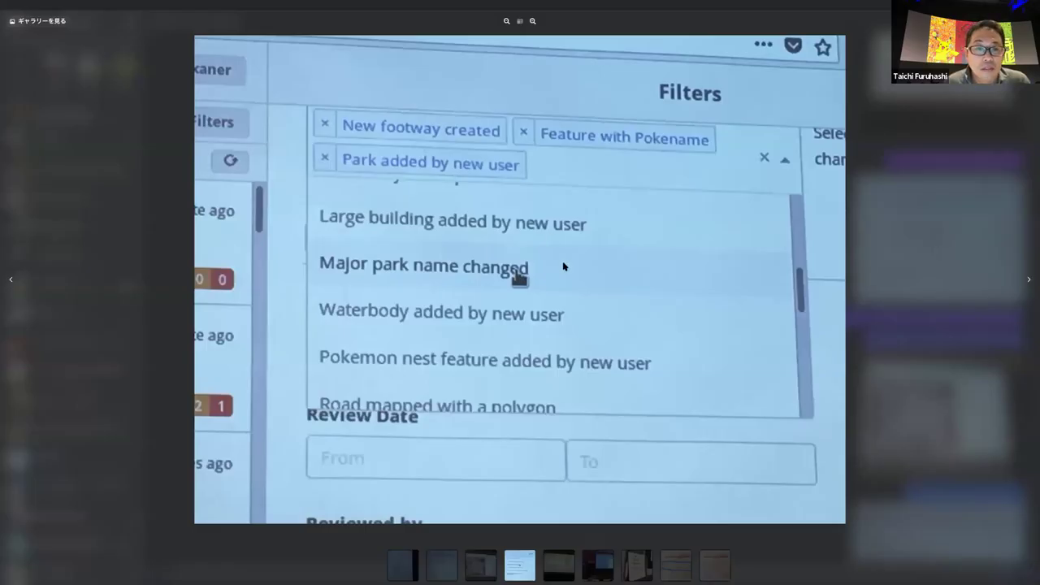
pyautogui.hotkey('alt', 'Tab')
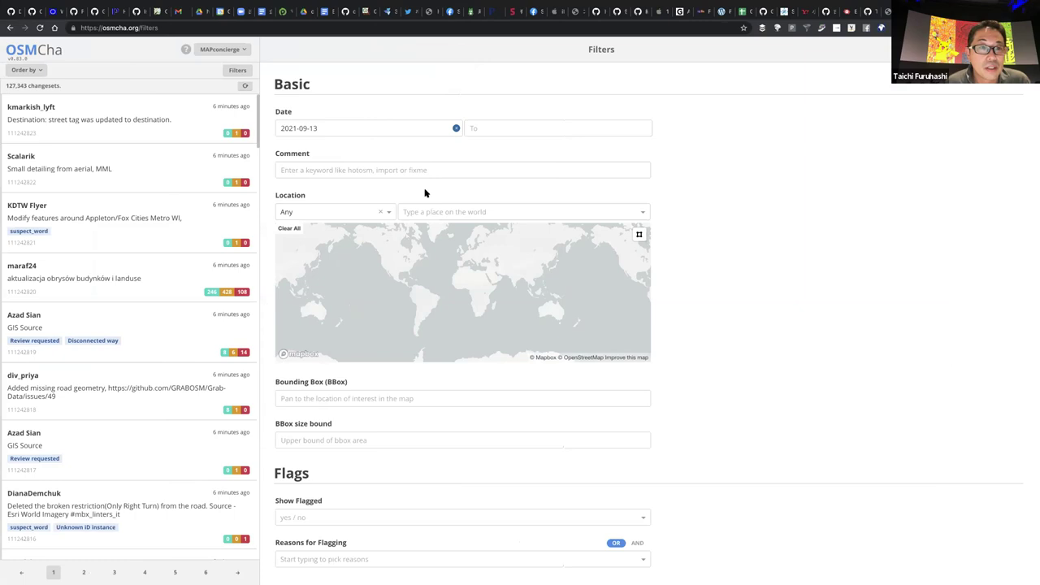
# Step: Scroll through the OSMCha Filters sections, comparing their fields with the shared screenshot
pyautogui.scroll(-2, 441, 192)
pyautogui.scroll(-5, 483, 247)
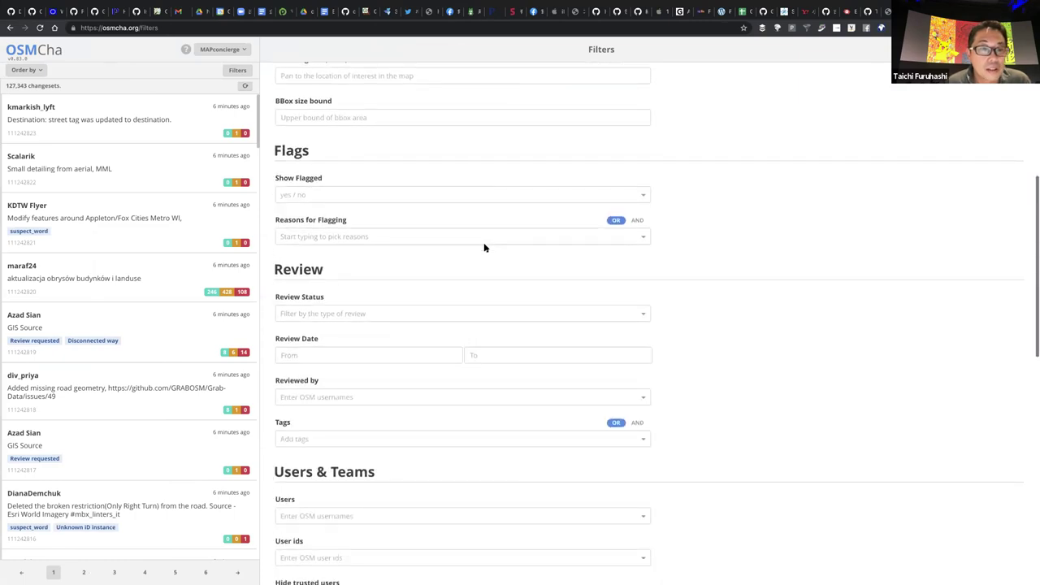
pyautogui.scroll(-3, 484, 247)
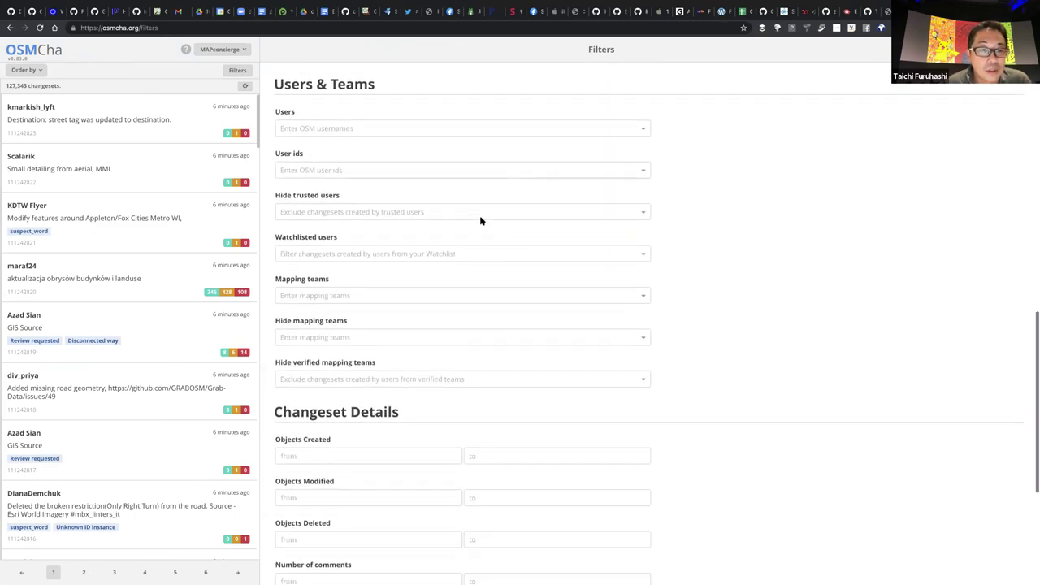
pyautogui.scroll(-2, 501, 233)
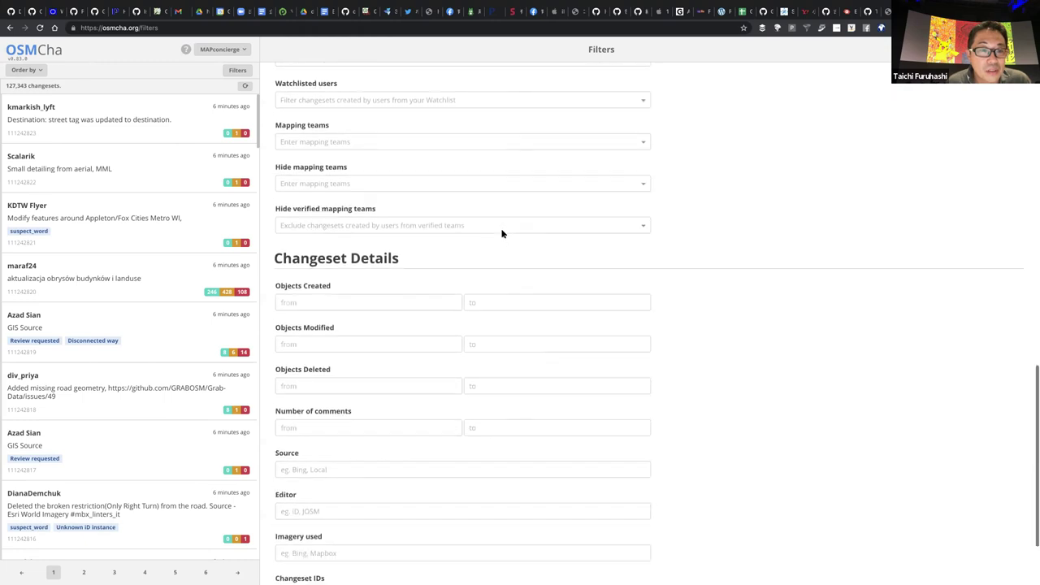
pyautogui.scroll(-1, 488, 269)
pyautogui.scroll(-1, 488, 269)
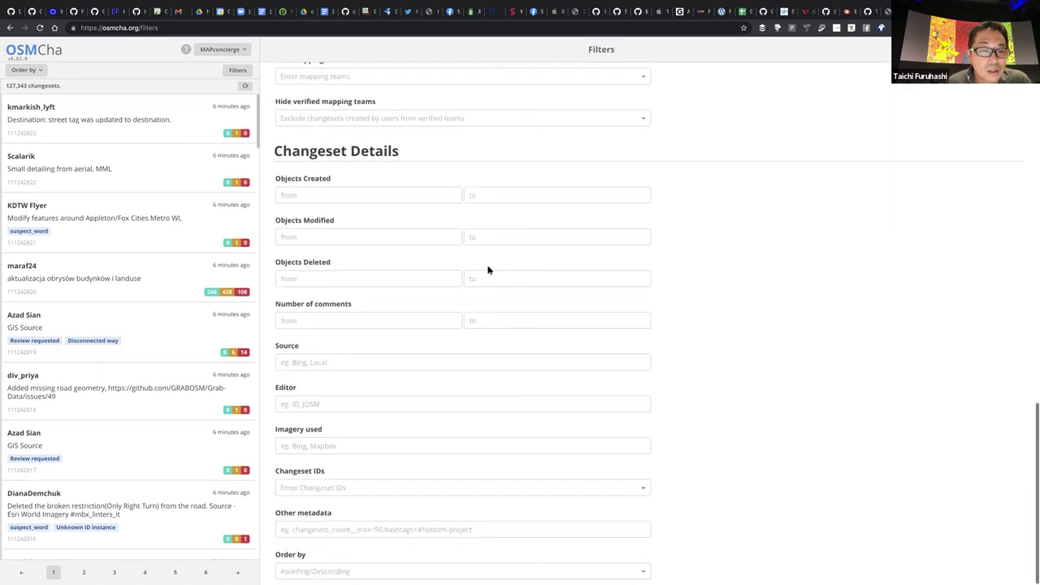
pyautogui.scroll(2, 492, 363)
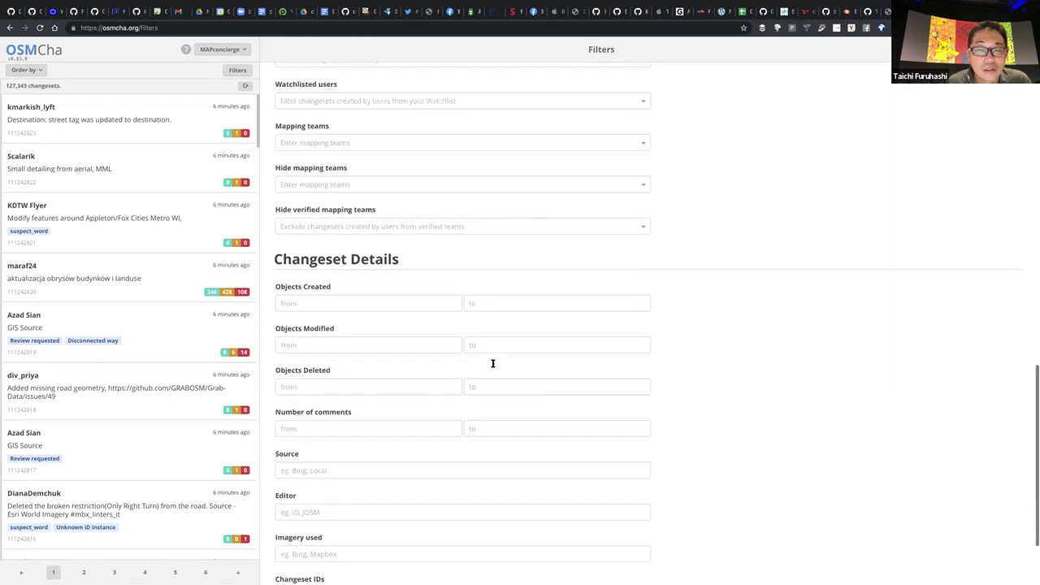
pyautogui.hotkey('alt', 'Tab')
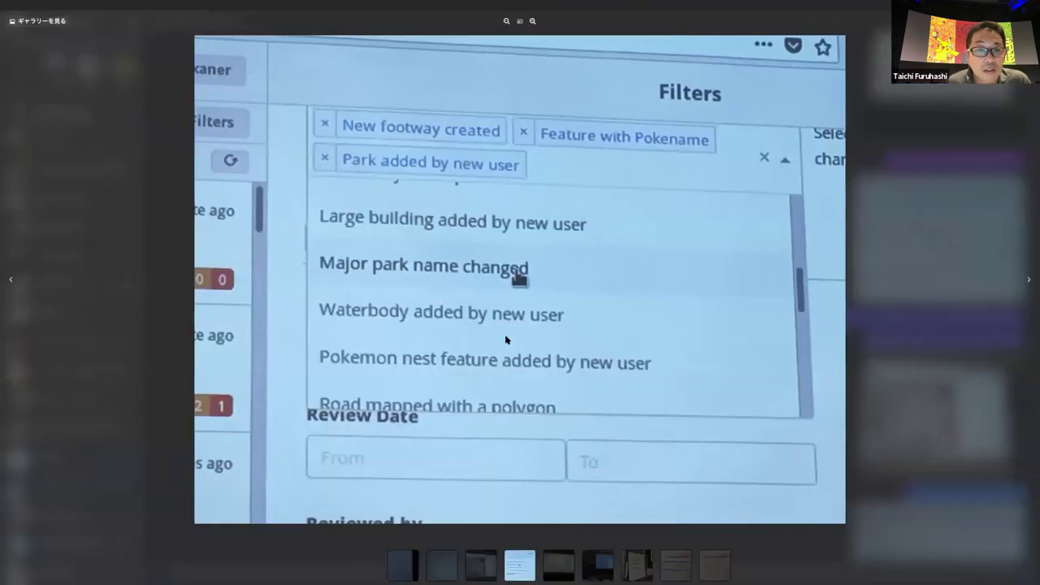
pyautogui.hotkey('ctrl', 'Left')
pyautogui.scroll(2, 503, 327)
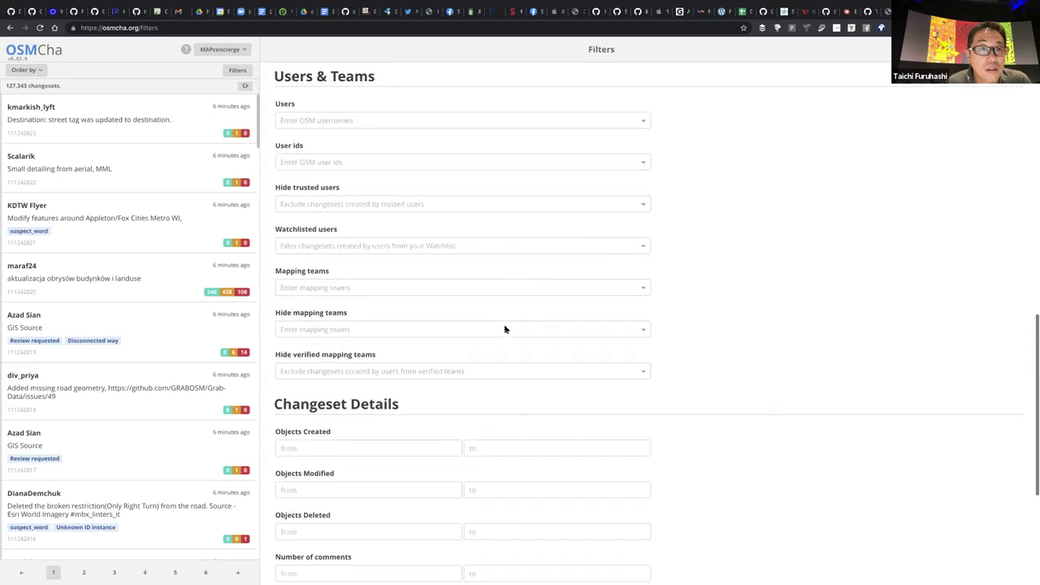
pyautogui.scroll(3, 504, 329)
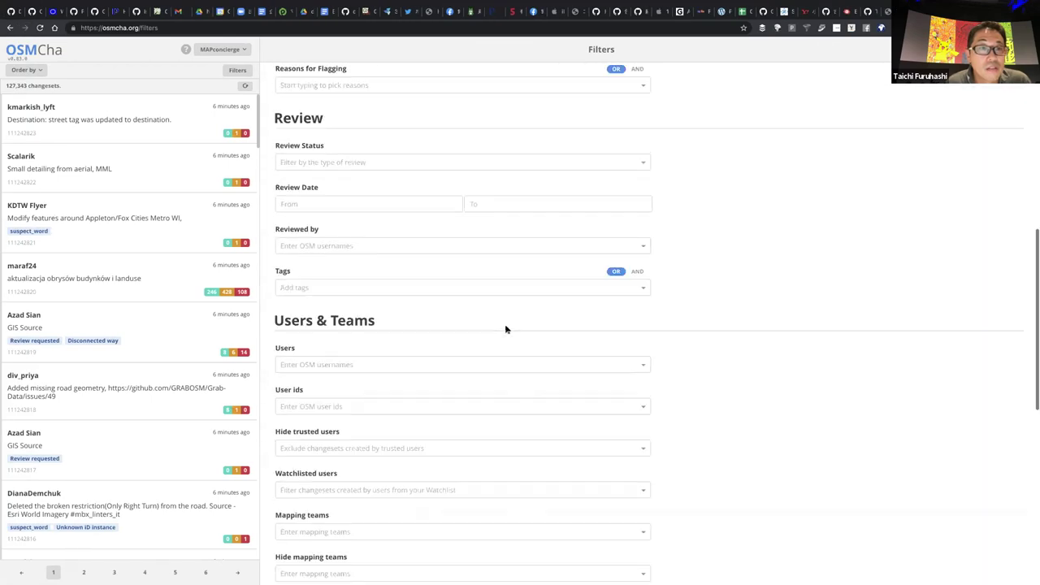
pyautogui.scroll(4, 505, 329)
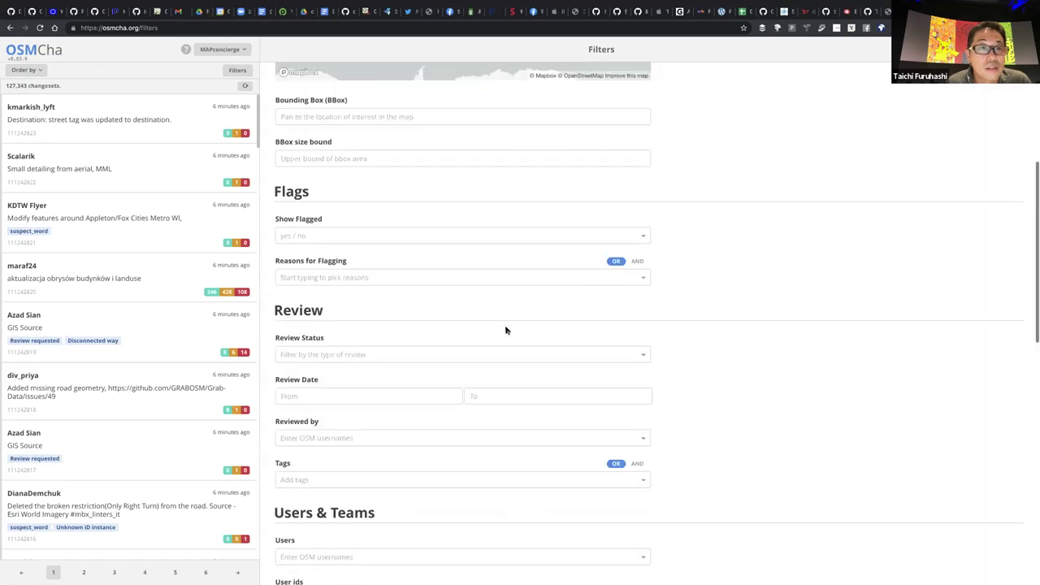
pyautogui.scroll(2, 505, 330)
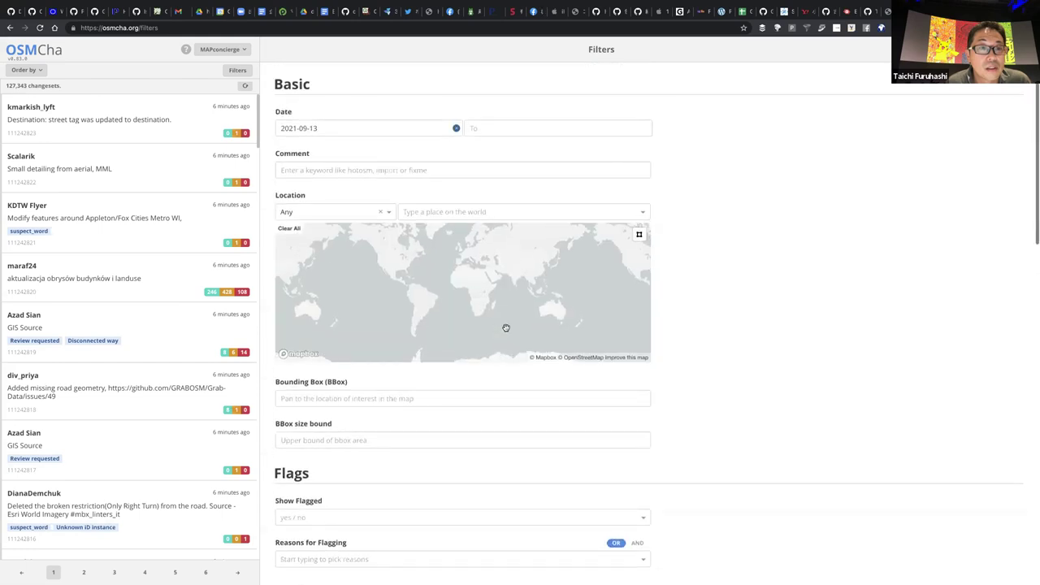
pyautogui.scroll(-2, 535, 378)
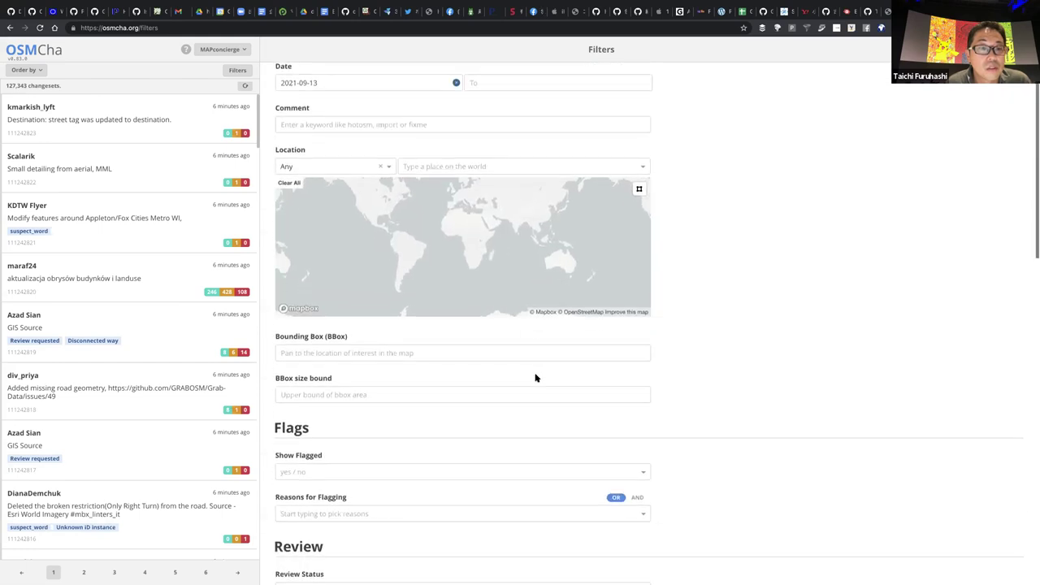
pyautogui.scroll(-3, 535, 378)
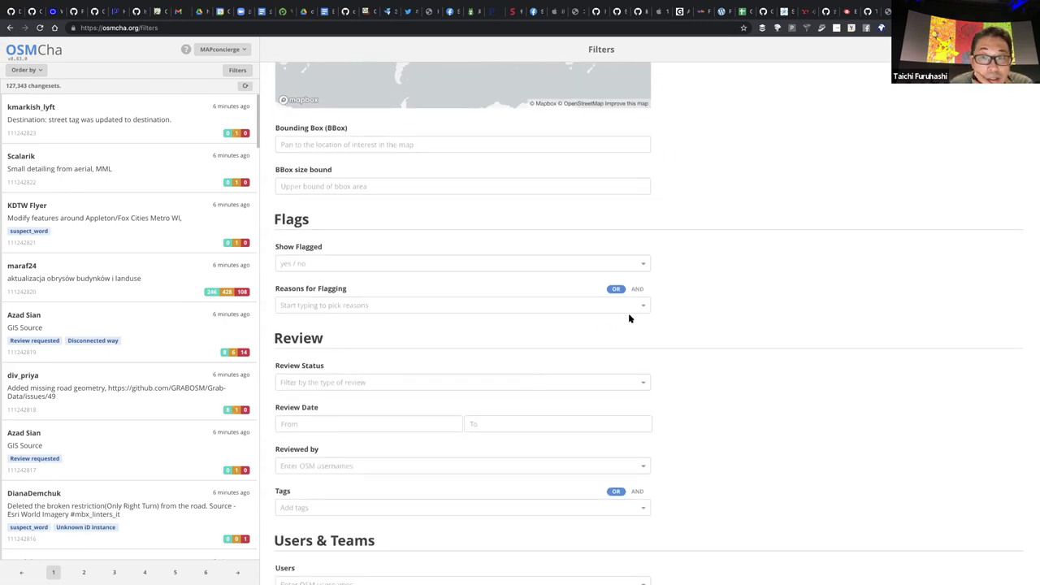
# Step: Add 'Feature with Pokename' as a flagging reason
pyautogui.click(644, 308)
pyautogui.scroll(-1, 614, 342)
pyautogui.scroll(-3, 615, 342)
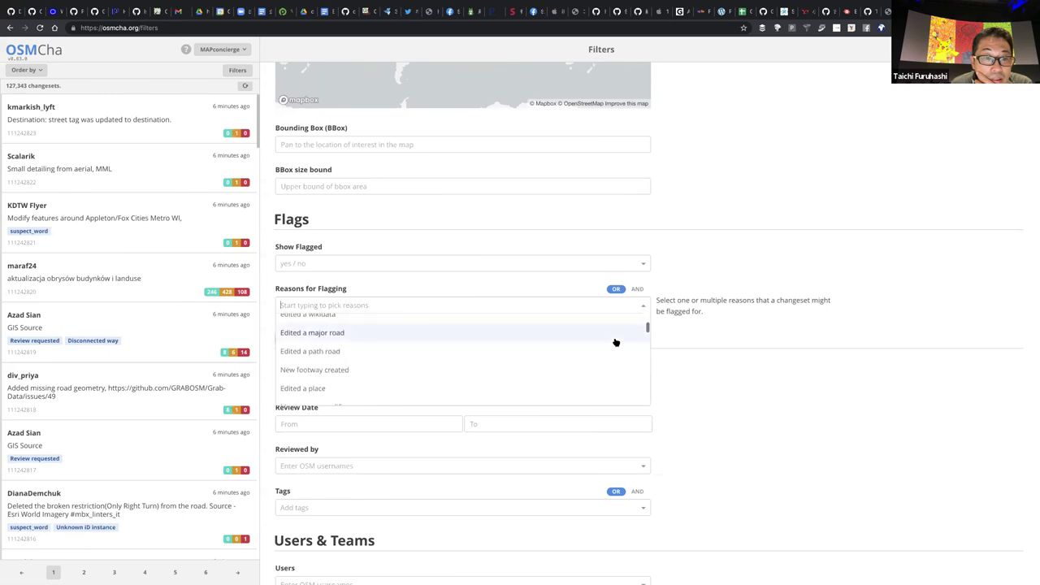
pyautogui.press('super+Tab')
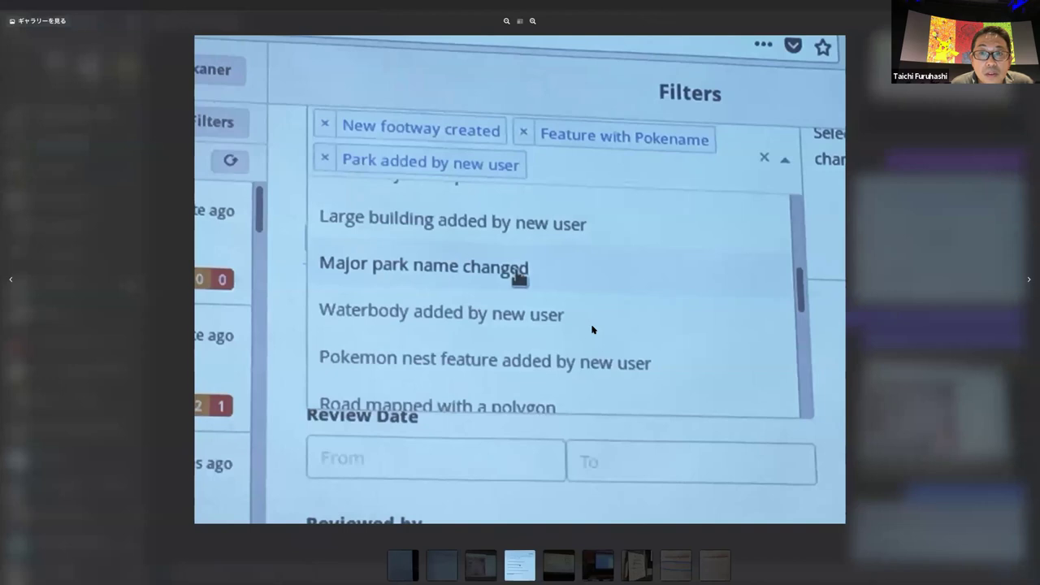
pyautogui.press('super+Tab')
pyautogui.write('pok')
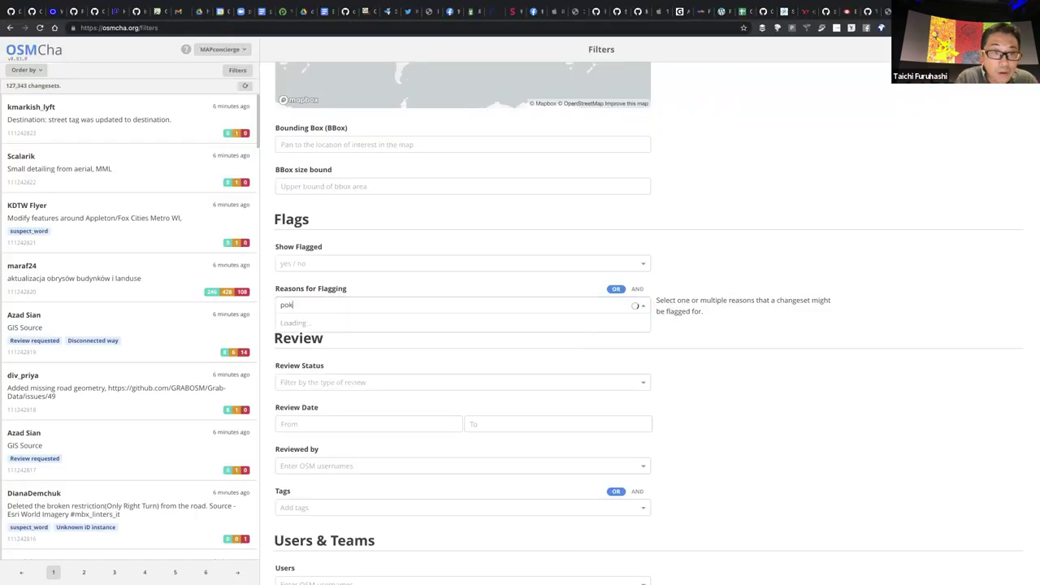
pyautogui.write('e')
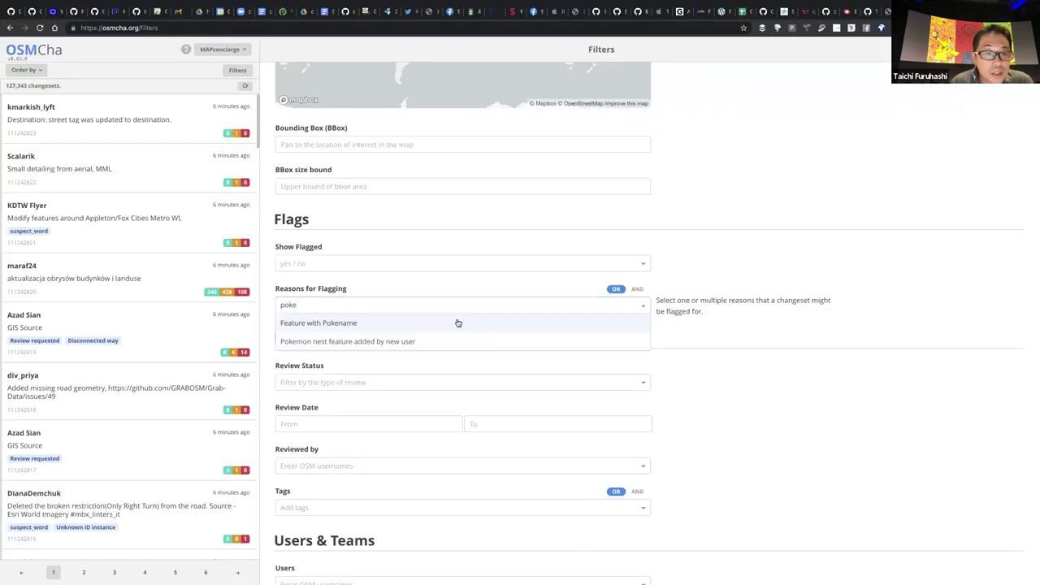
pyautogui.click(457, 323)
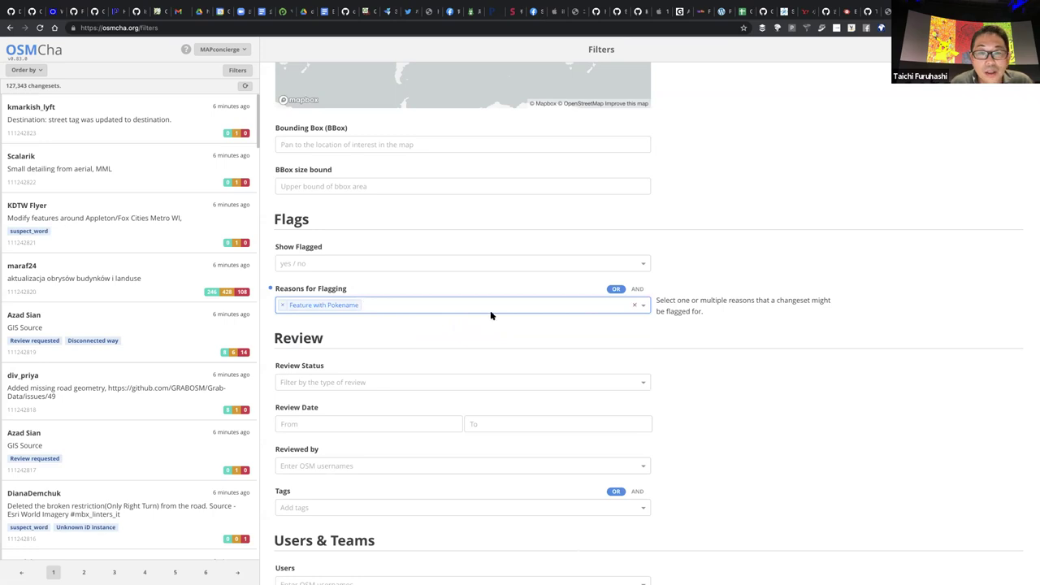
# Step: Clear the 2021-09-13 start date and page the start-date calendar back through earlier months
pyautogui.scroll(3, 779, 137)
pyautogui.click(456, 127)
pyautogui.click(432, 127)
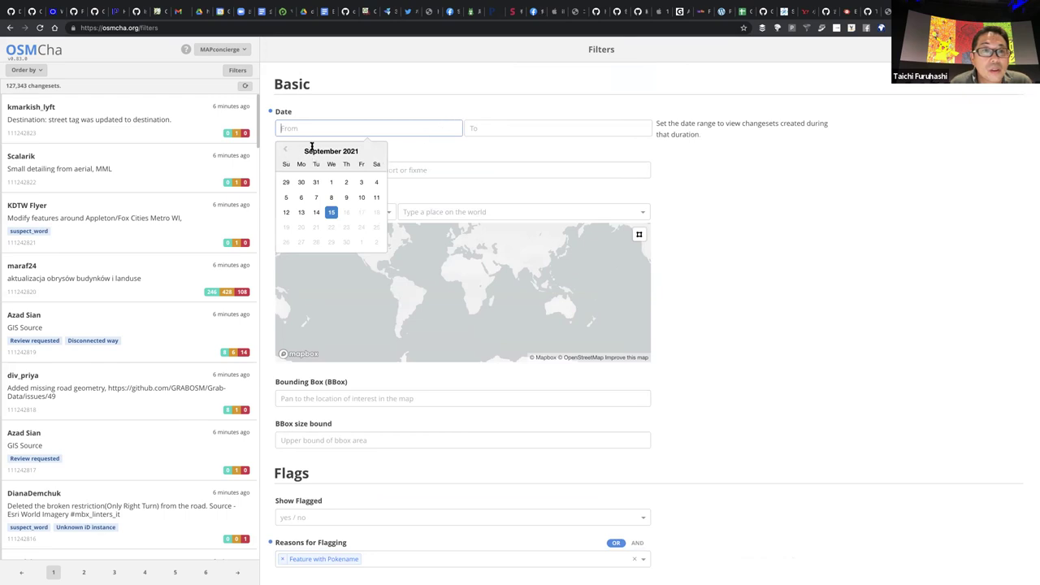
pyautogui.click(286, 150)
pyautogui.click(286, 151)
pyautogui.click(286, 150)
pyautogui.click(286, 150)
pyautogui.click(286, 150)
pyautogui.click(286, 151)
pyautogui.click(286, 150)
pyautogui.click(286, 150)
pyautogui.click(286, 150)
pyautogui.click(286, 150)
pyautogui.click(286, 150)
pyautogui.click(283, 151)
pyautogui.click(284, 150)
pyautogui.click(283, 150)
pyautogui.click(283, 151)
pyautogui.click(284, 151)
pyautogui.click(284, 150)
pyautogui.click(284, 150)
pyautogui.click(284, 150)
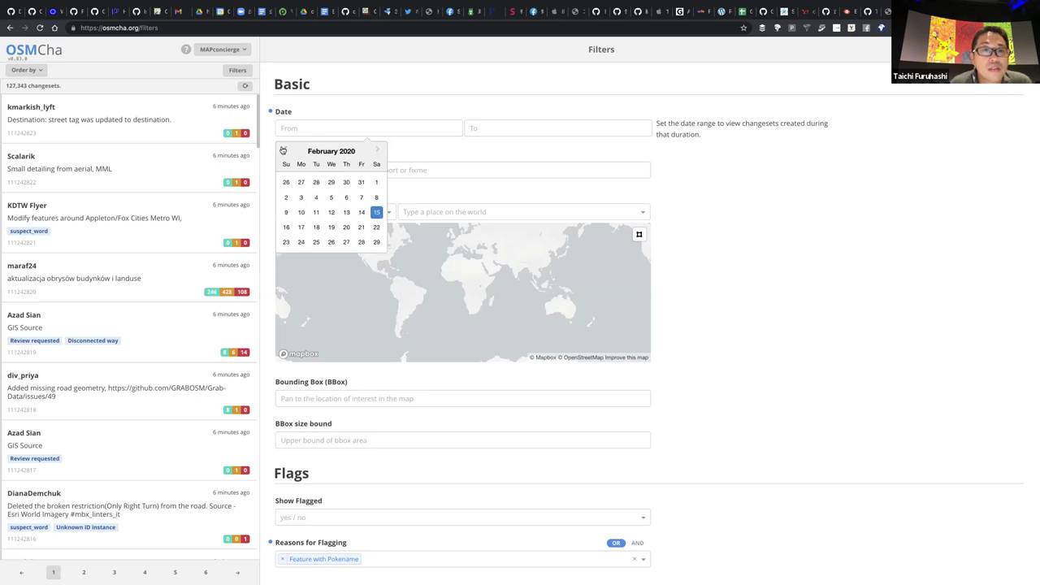
pyautogui.click(284, 150)
pyautogui.click(283, 150)
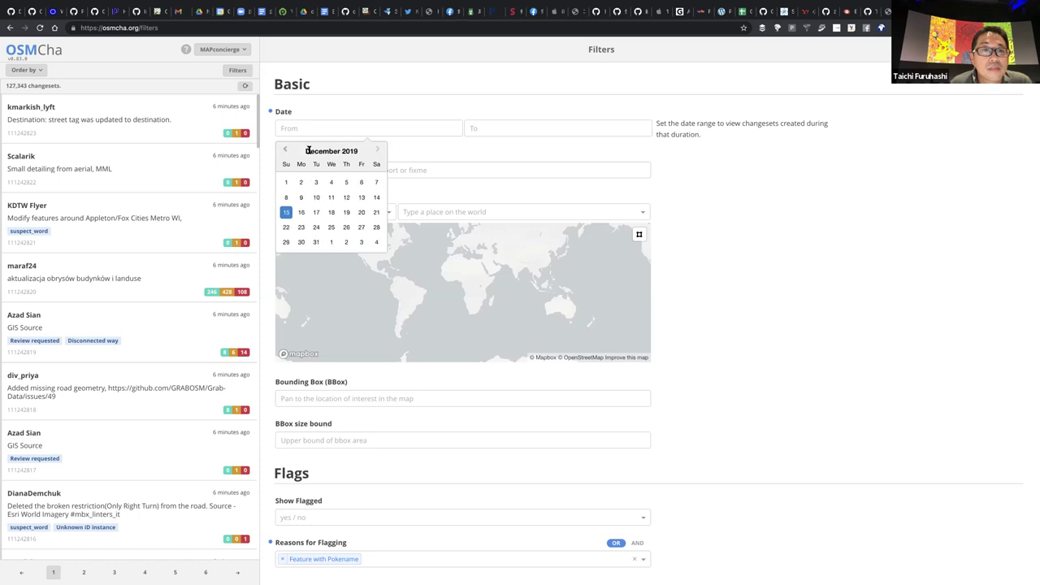
pyautogui.click(381, 152)
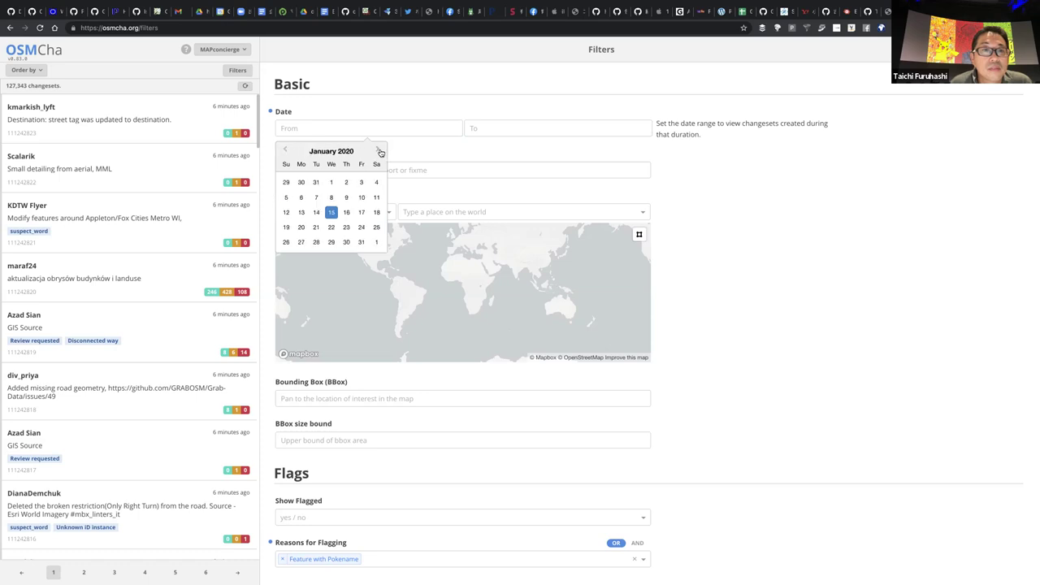
pyautogui.click(800, 152)
# Step: Set the date range 2021-01-01 to 2021-09-15 and apply the filters
pyautogui.click(379, 130)
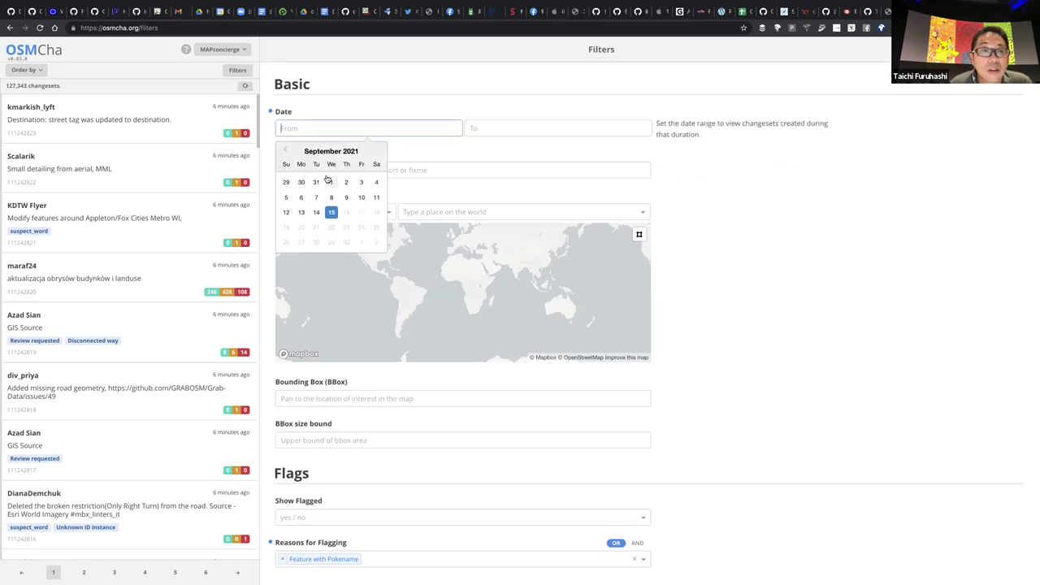
pyautogui.click(285, 151)
pyautogui.click(285, 151)
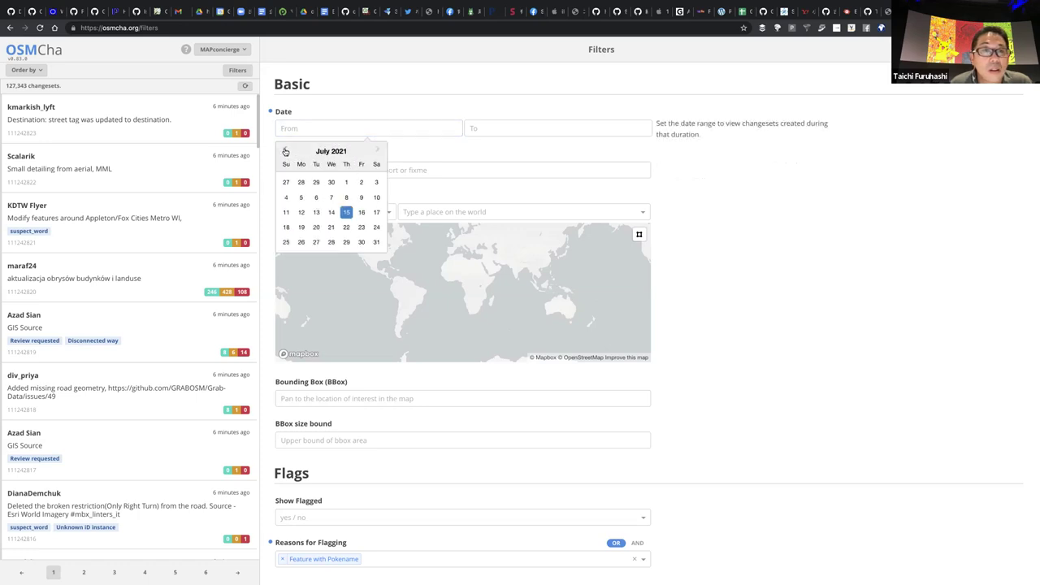
pyautogui.click(286, 151)
pyautogui.click(286, 151)
pyautogui.click(286, 151)
pyautogui.click(286, 151)
pyautogui.click(286, 151)
pyautogui.click(285, 151)
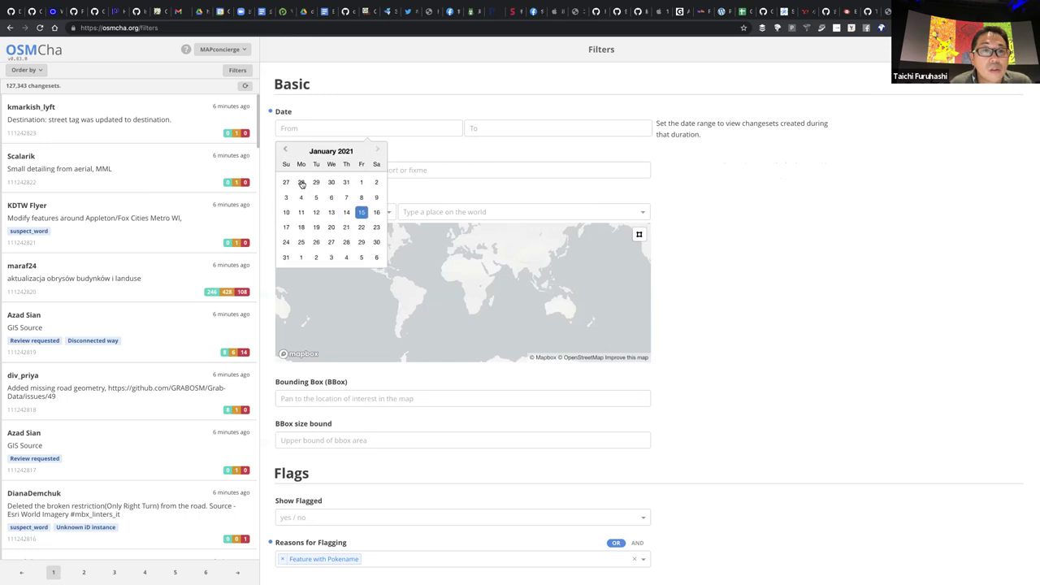
pyautogui.click(361, 182)
pyautogui.click(509, 130)
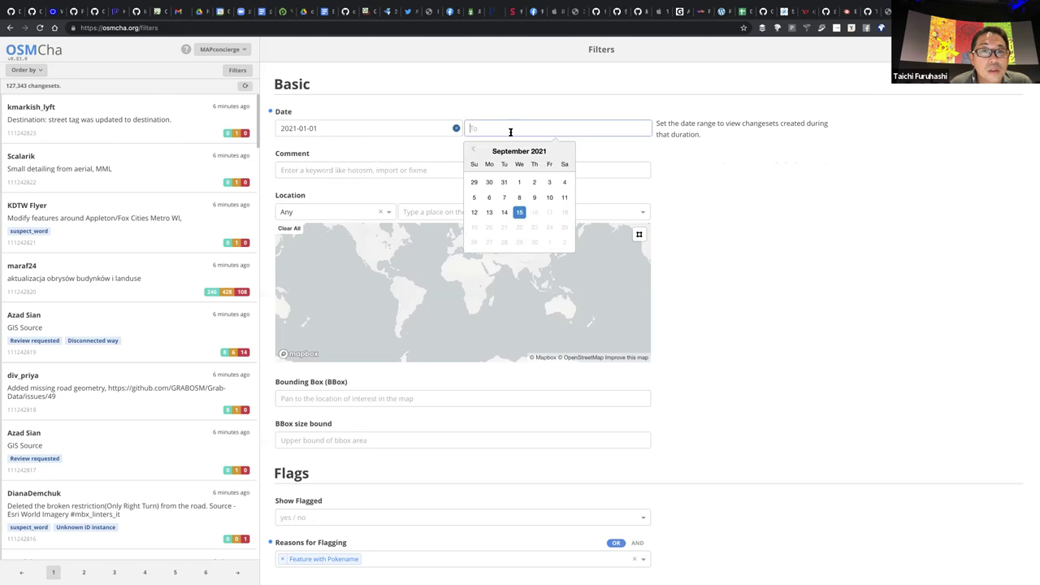
pyautogui.click(520, 212)
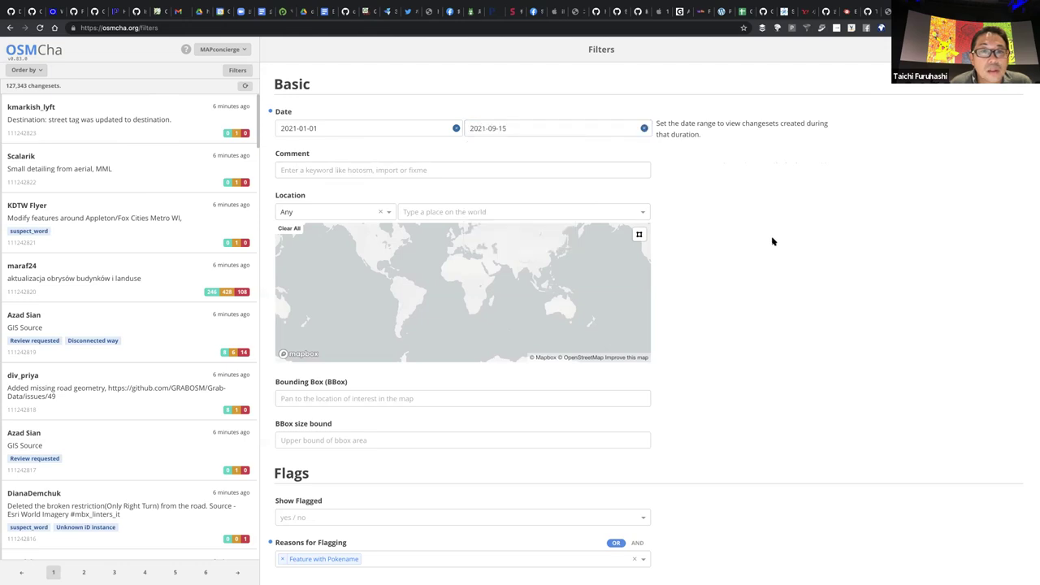
pyautogui.click(1007, 50)
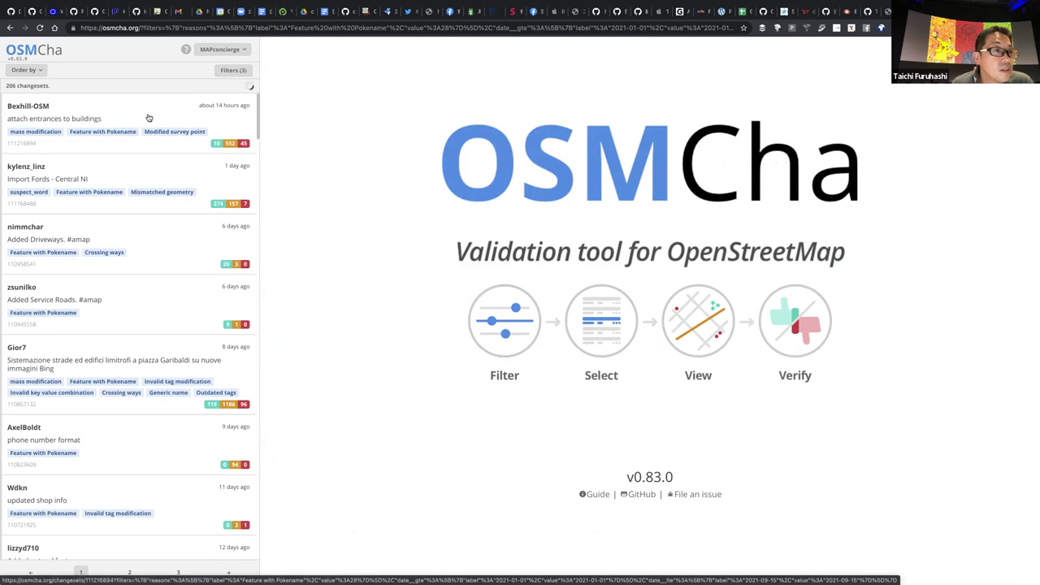
# Step: Open the 'attach entrances to buildings' changeset and zoom the map into its Bexhill edits
pyautogui.click(151, 120)
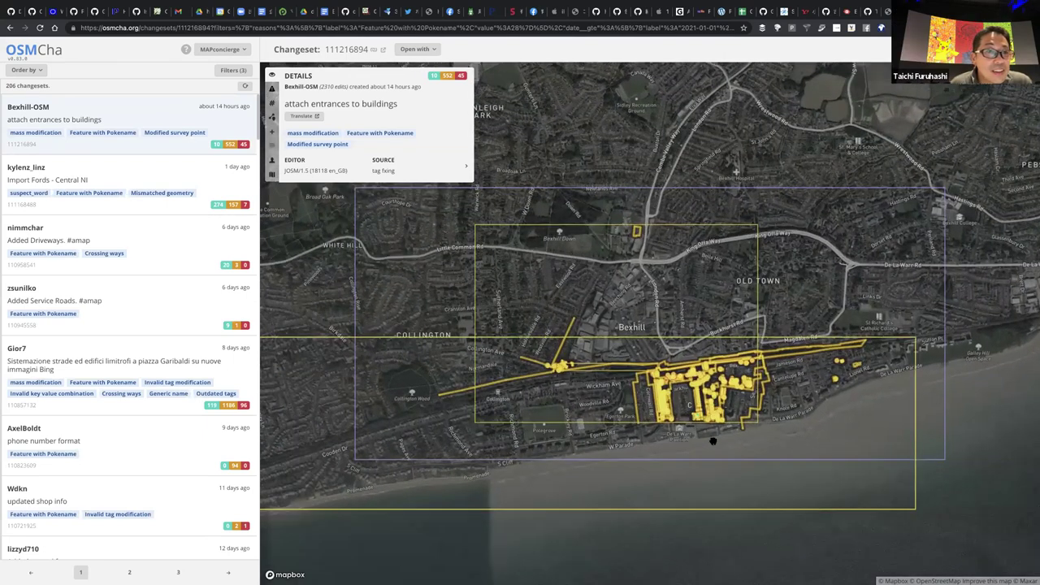
pyautogui.scroll(1, 680, 439)
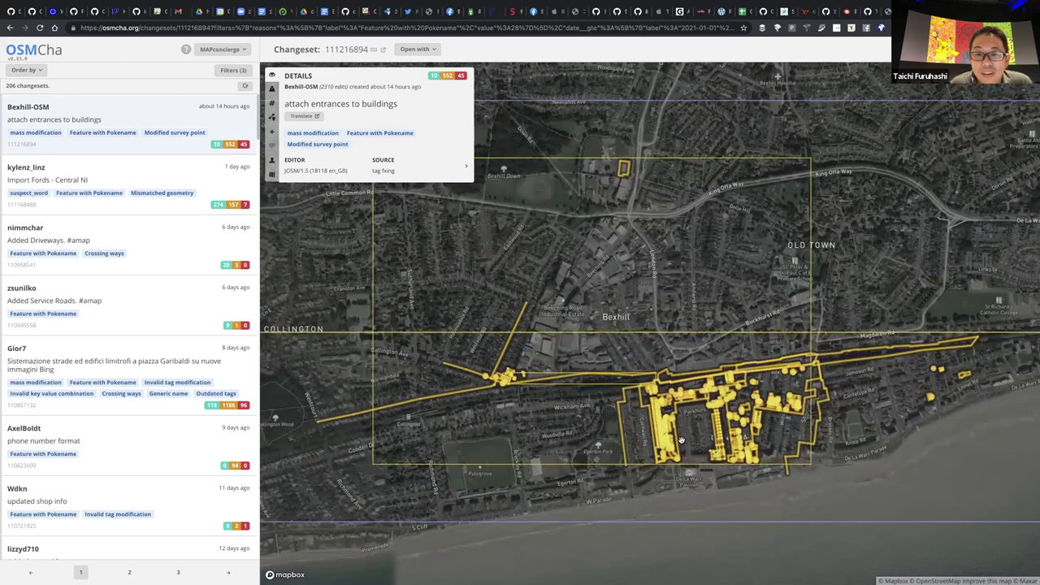
pyautogui.scroll(3, 678, 438)
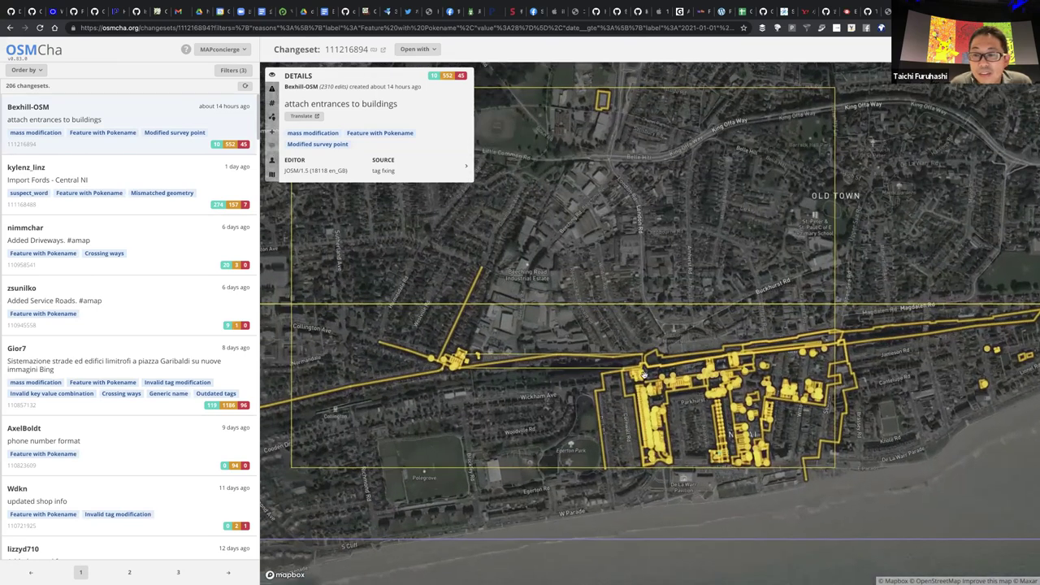
pyautogui.scroll(4, 663, 366)
pyautogui.scroll(5, 694, 369)
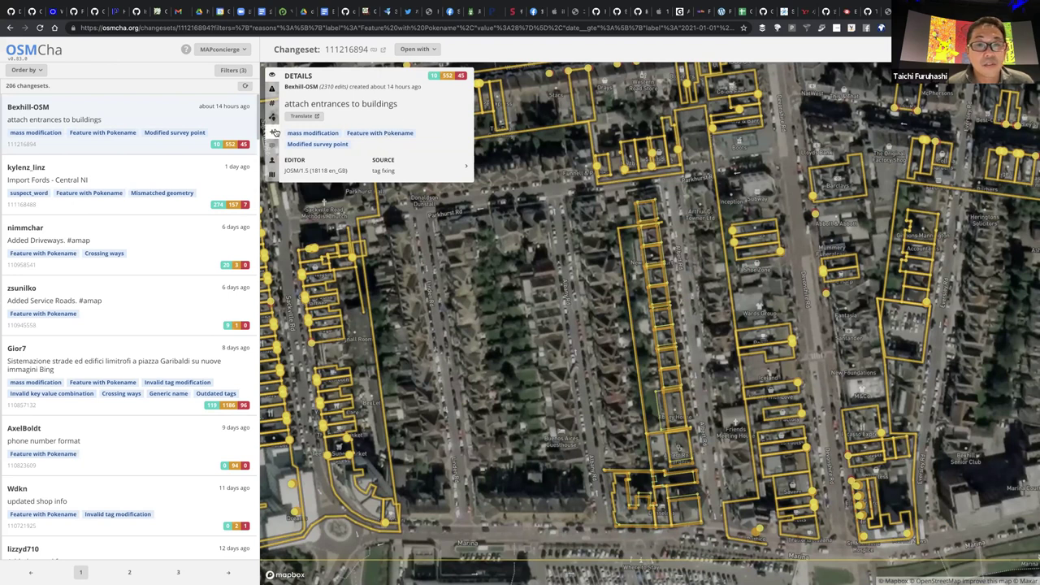
# Step: Show the tag changes, expanding the building, start_date, addr:flats and wheelchair rows
pyautogui.click(272, 104)
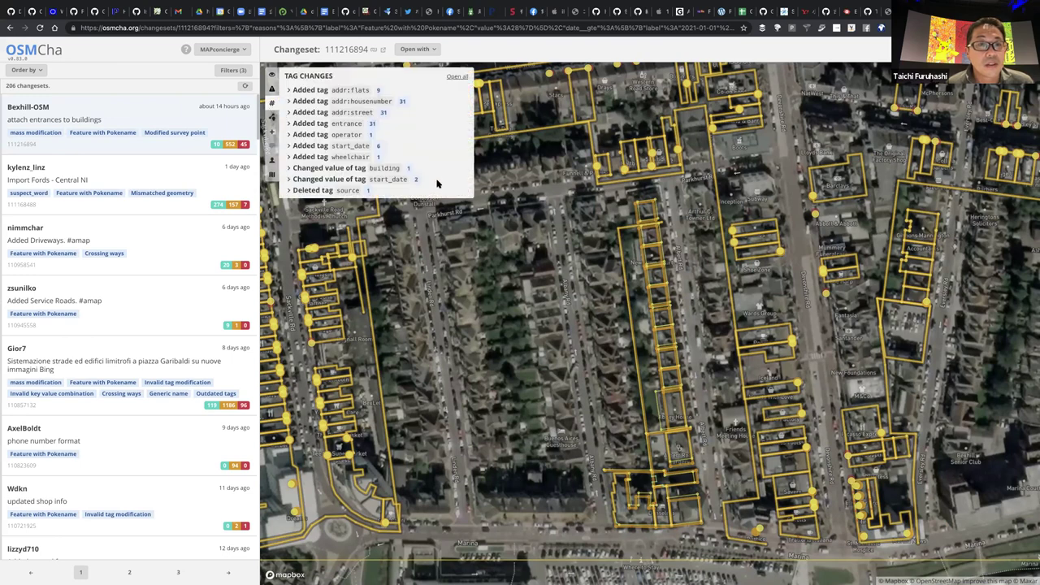
pyautogui.click(289, 168)
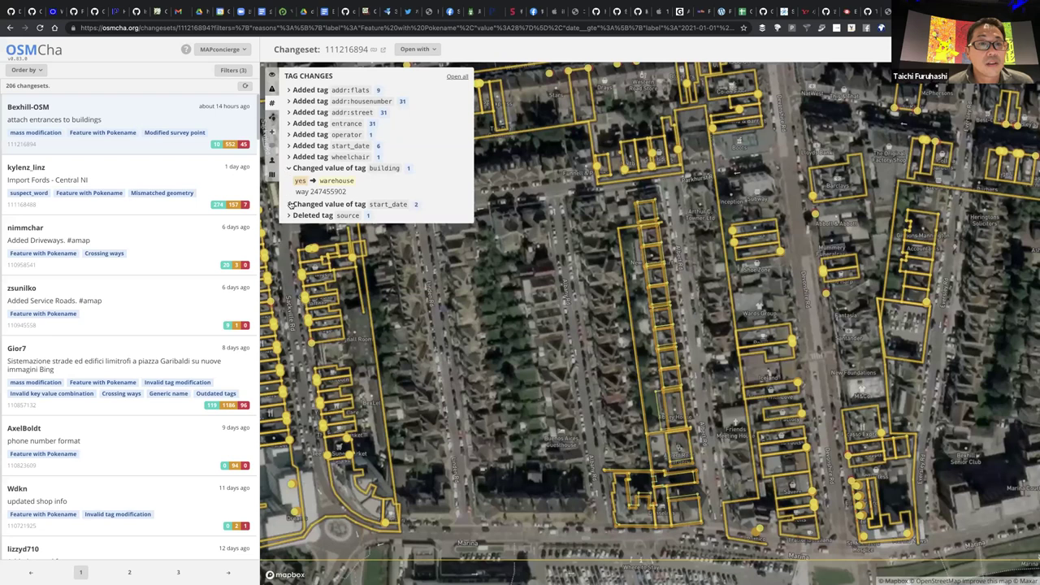
pyautogui.click(290, 205)
pyautogui.scroll(-1, 291, 216)
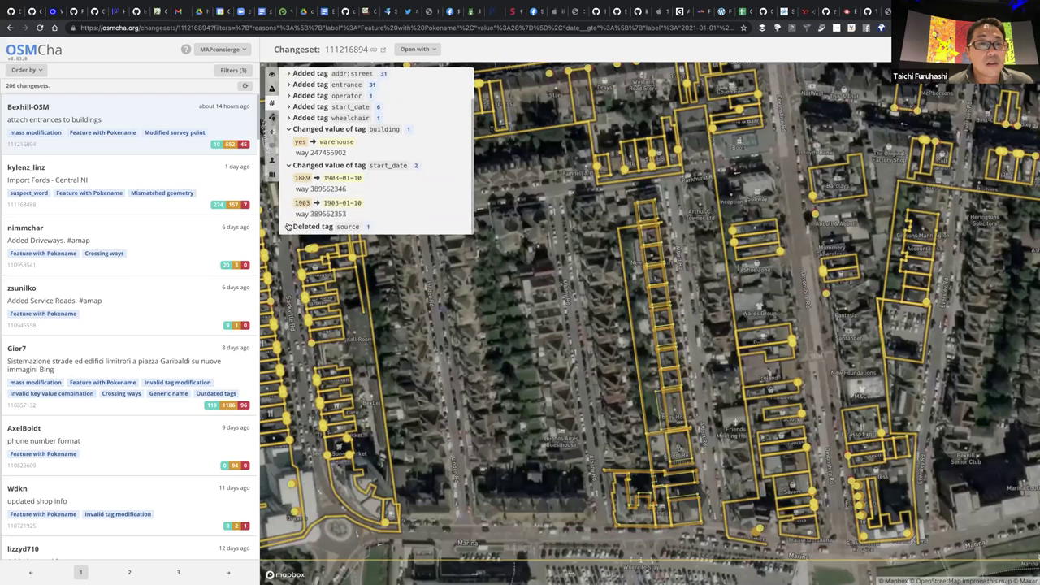
pyautogui.scroll(-1, 299, 202)
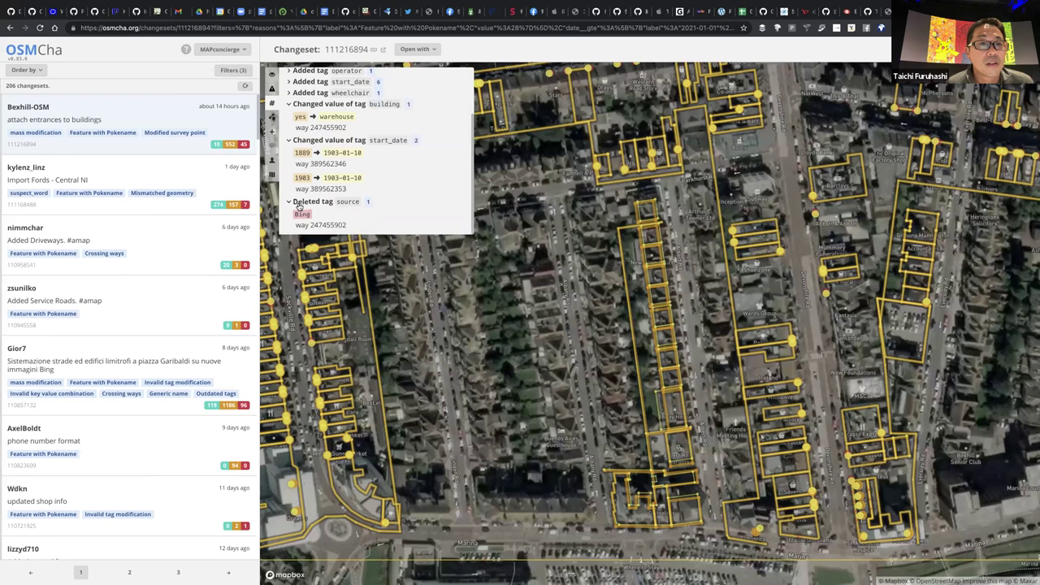
pyautogui.scroll(3, 282, 145)
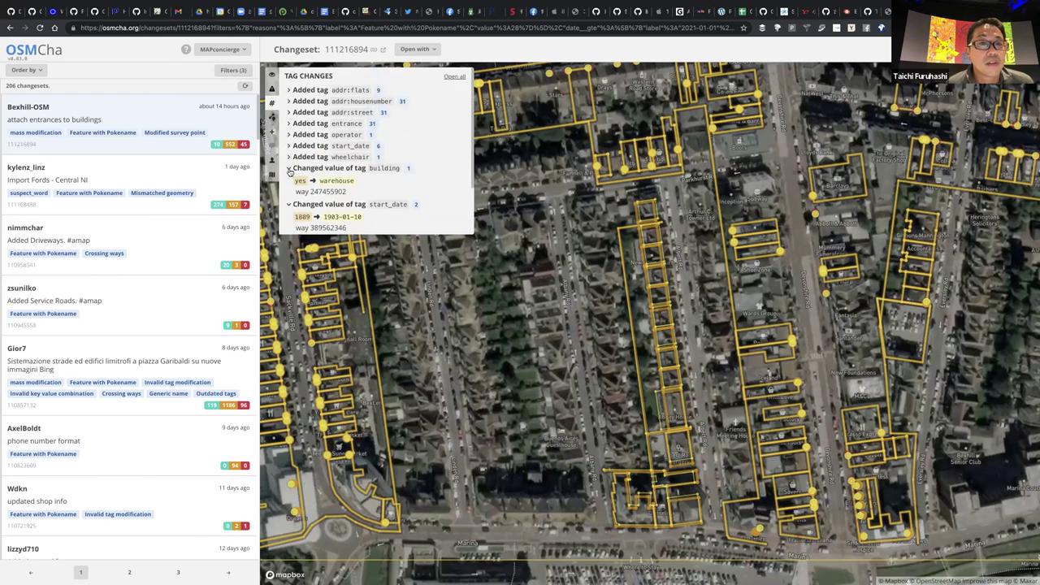
pyautogui.click(289, 90)
pyautogui.click(289, 90)
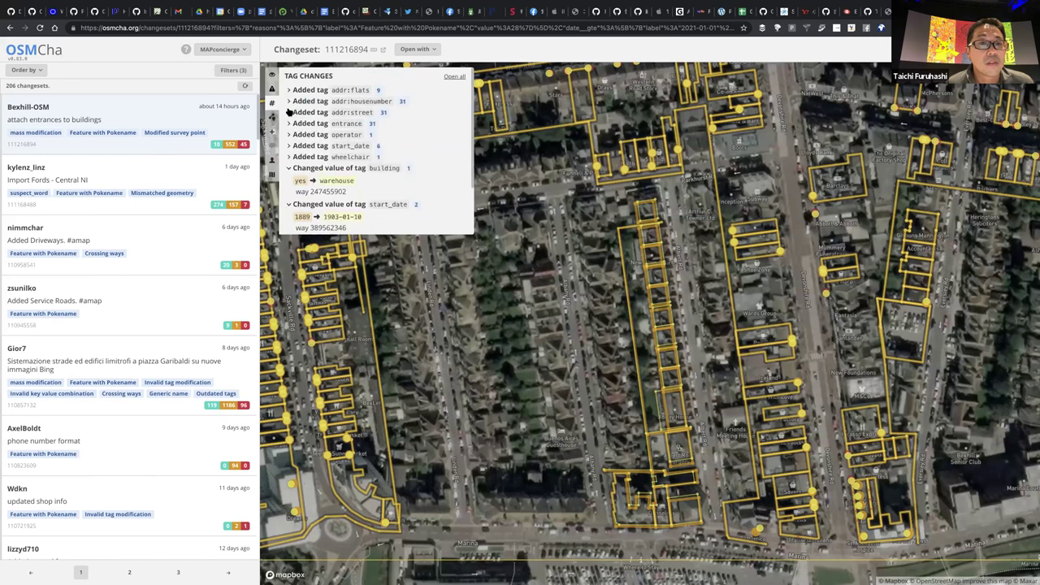
pyautogui.click(289, 157)
pyautogui.click(289, 157)
# Step: Check the geometry changes and map controls, ending on the flagged features list
pyautogui.click(273, 119)
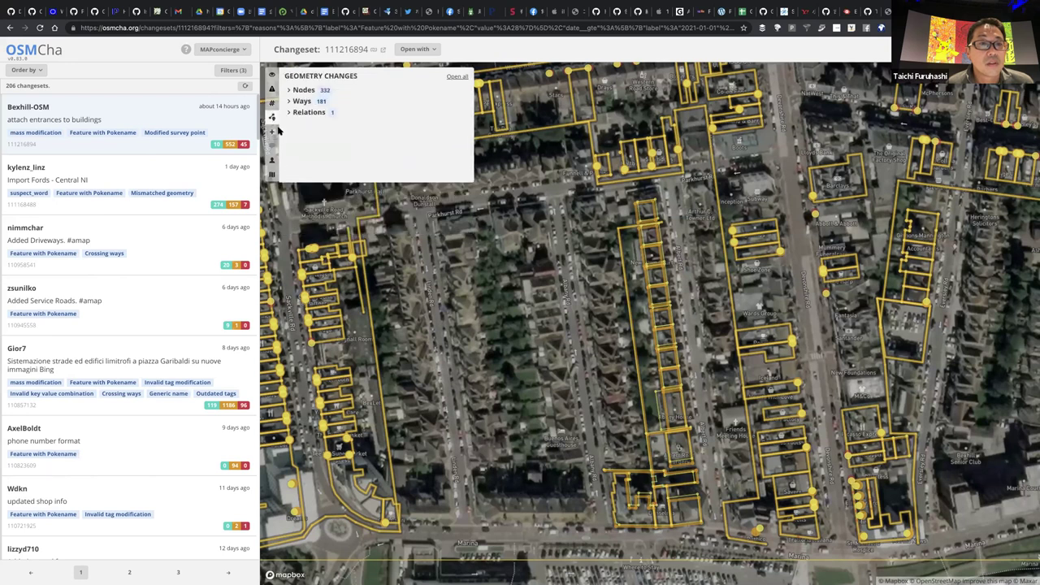
pyautogui.click(272, 177)
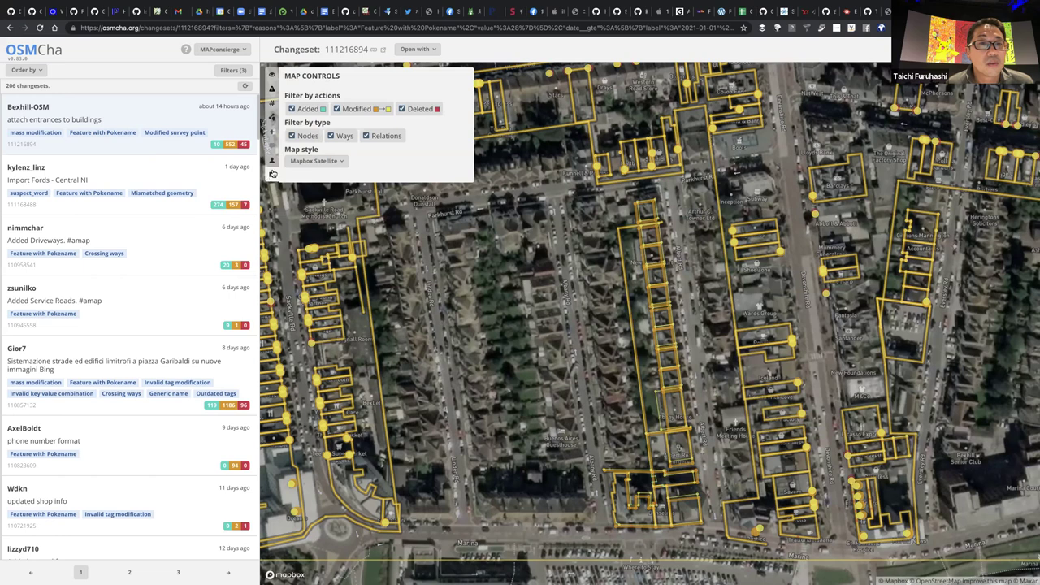
pyautogui.click(272, 90)
pyautogui.click(272, 90)
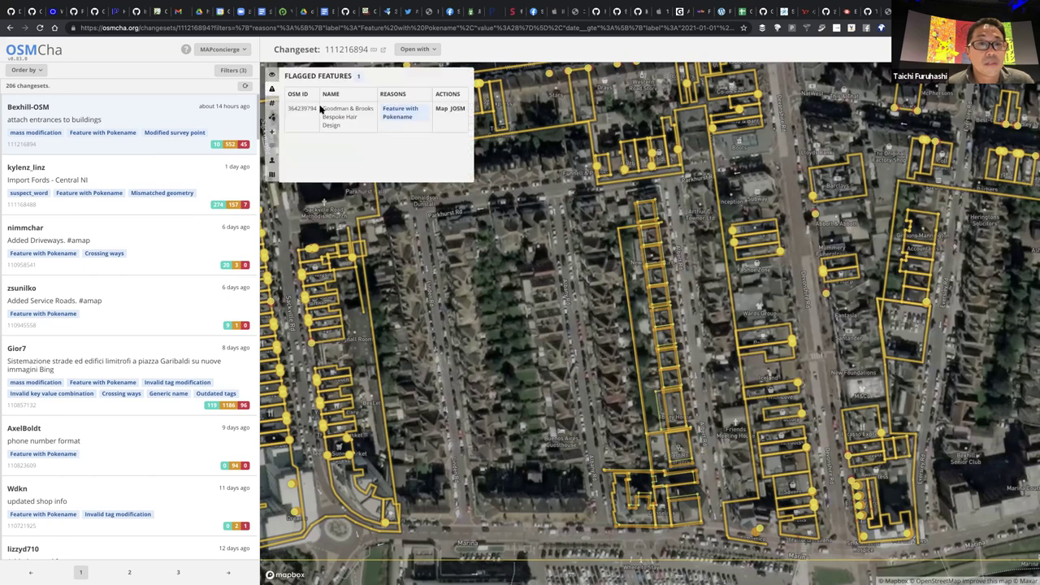
# Step: Select the flagged hair shop's name and its 'Feature with Pokename' reason text
pyautogui.moveTo(325, 108); pyautogui.dragTo(336, 117)
pyautogui.click(340, 122)
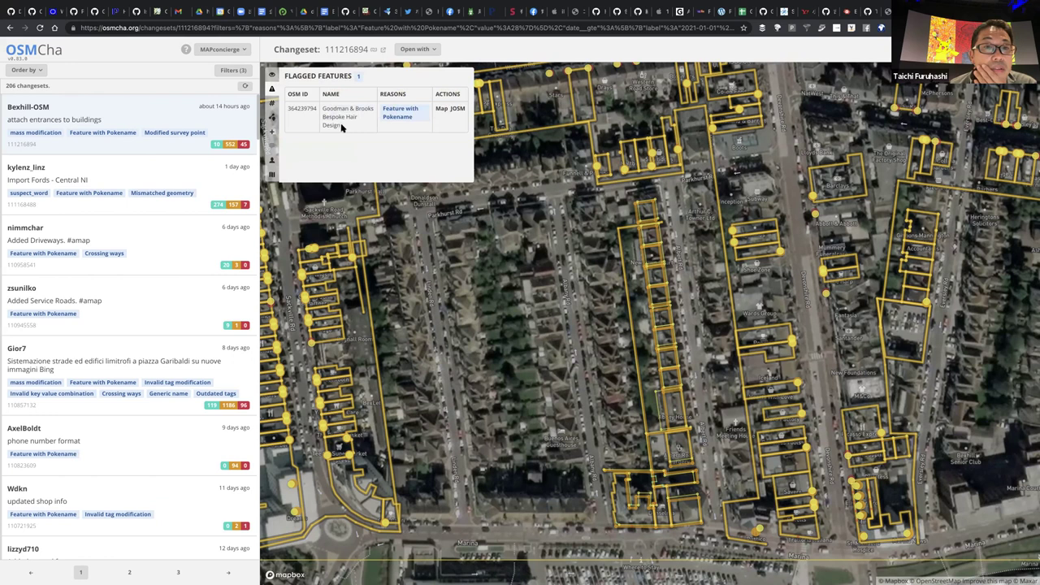
pyautogui.moveTo(338, 123)
pyautogui.mouseDown()
pyautogui.moveTo(329, 111)
pyautogui.moveTo(343, 127)
pyautogui.mouseUp()
pyautogui.moveTo(334, 119); pyautogui.dragTo(322, 110)
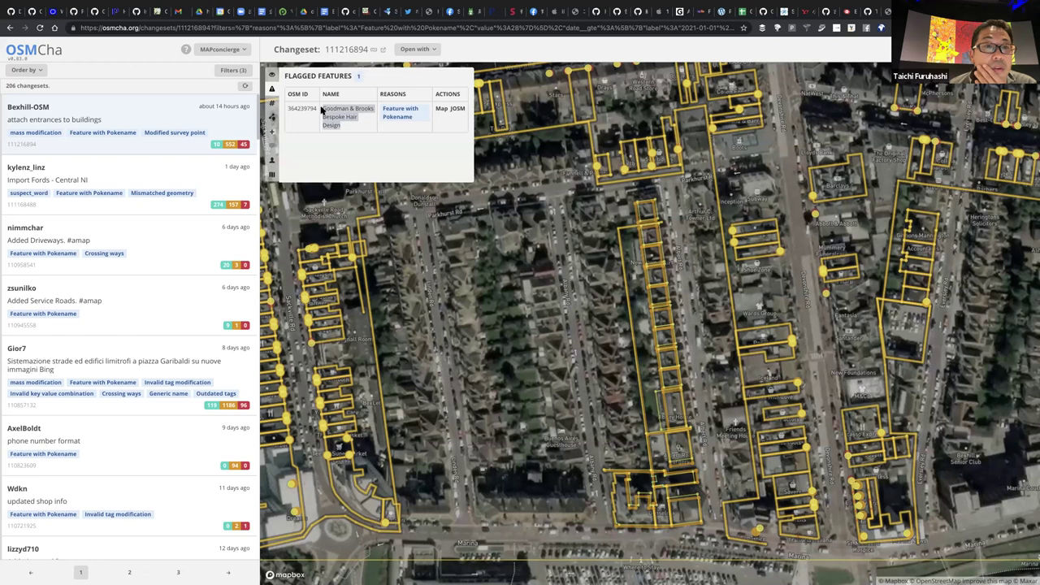
pyautogui.click(323, 107)
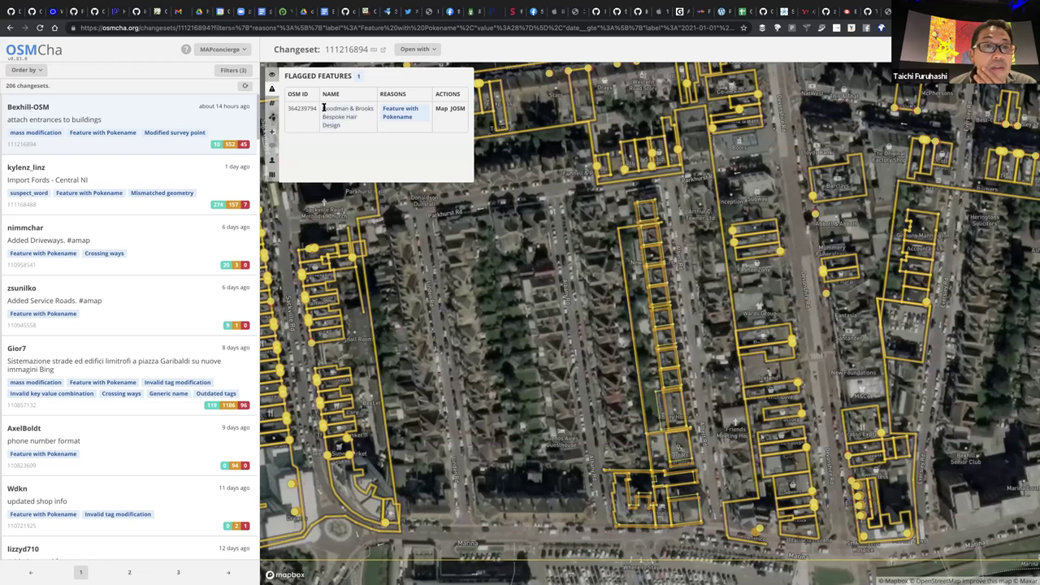
pyautogui.moveTo(323, 108); pyautogui.dragTo(343, 124)
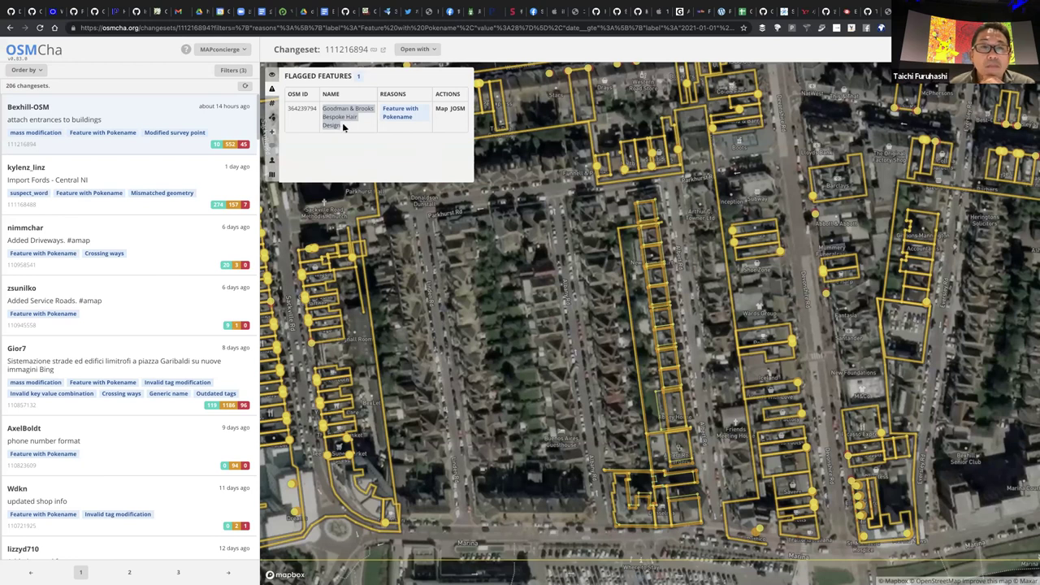
pyautogui.click(344, 127)
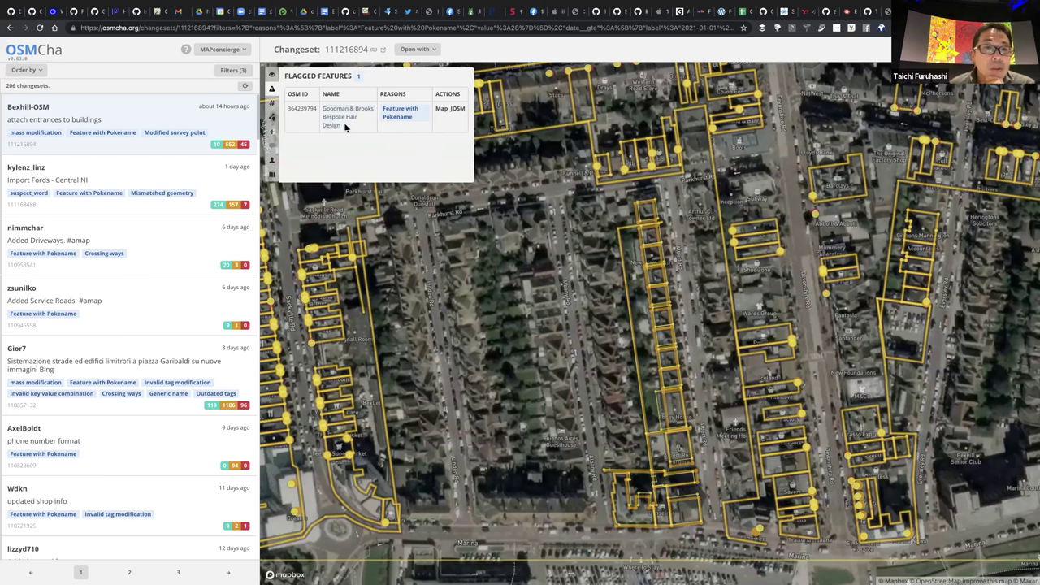
pyautogui.moveTo(340, 123); pyautogui.dragTo(322, 106)
pyautogui.click(330, 111)
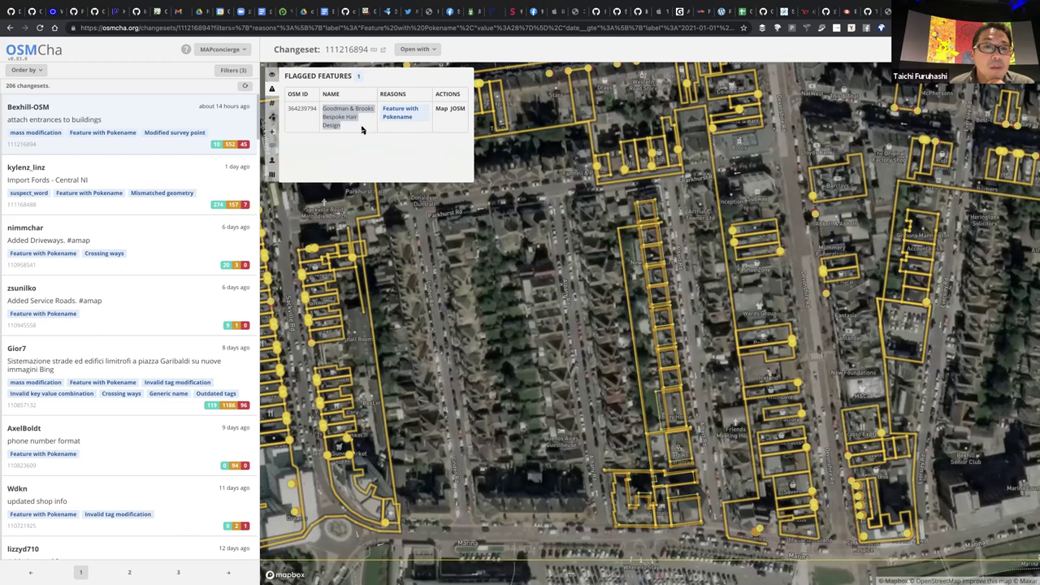
pyautogui.click(363, 130)
pyautogui.moveTo(357, 129); pyautogui.dragTo(323, 110)
pyautogui.moveTo(412, 120); pyautogui.dragTo(325, 108)
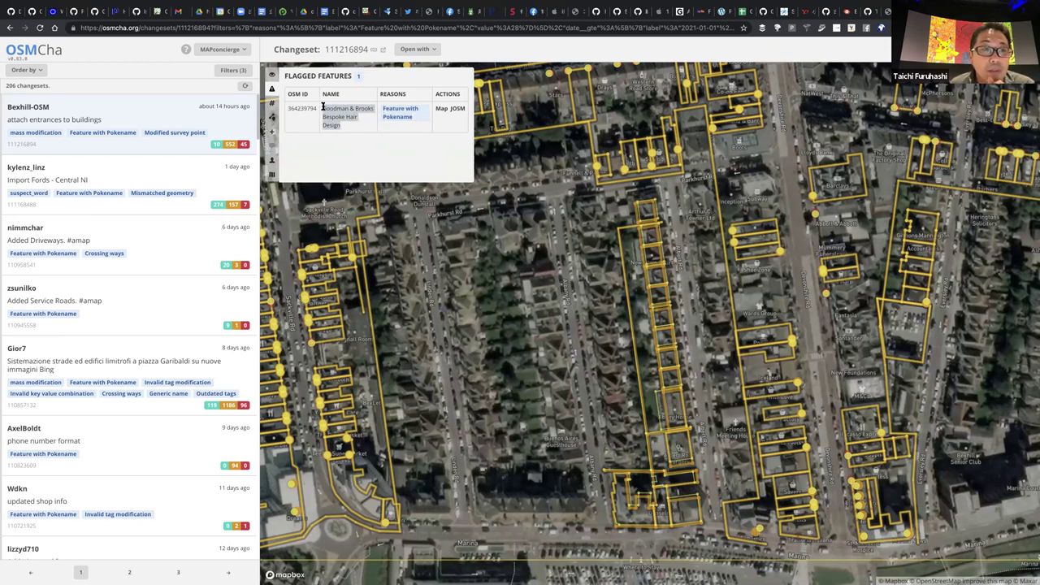
pyautogui.click(352, 127)
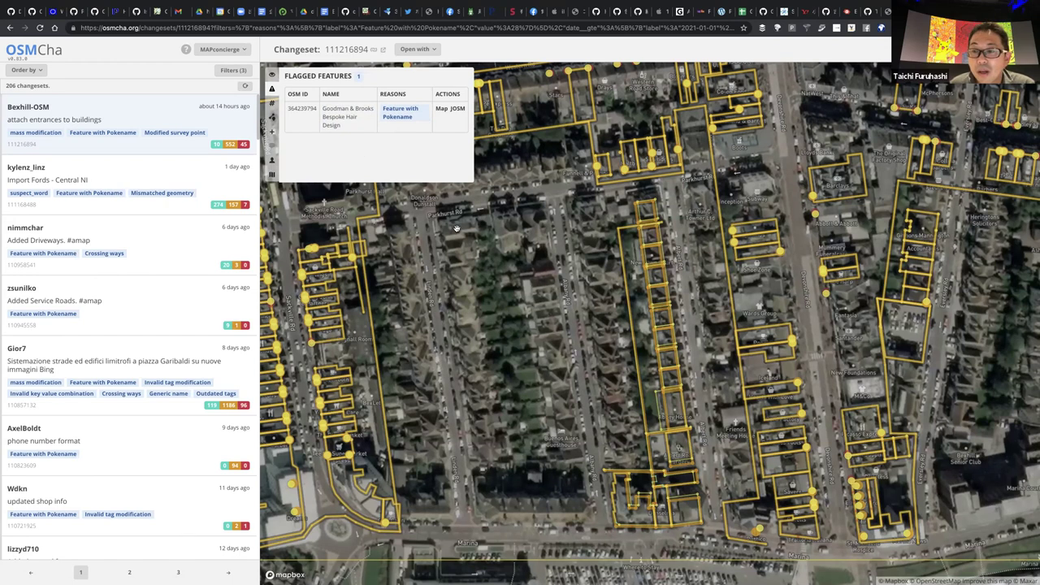
# Step: Open 'Import Fords - Central NI' and highlight its flagged feature, Pokerekere Road
pyautogui.click(112, 180)
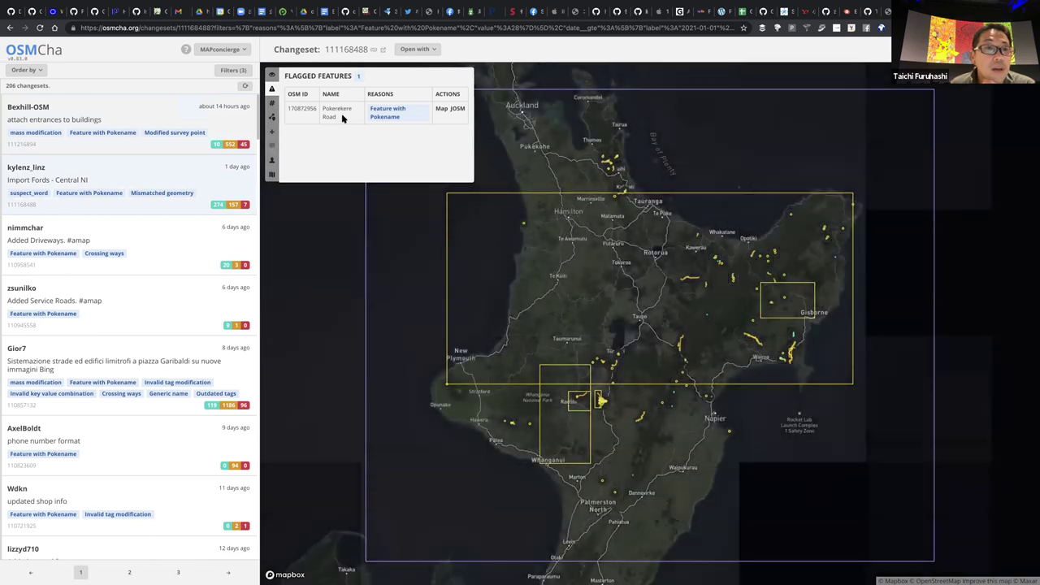
pyautogui.moveTo(342, 118); pyautogui.dragTo(324, 108)
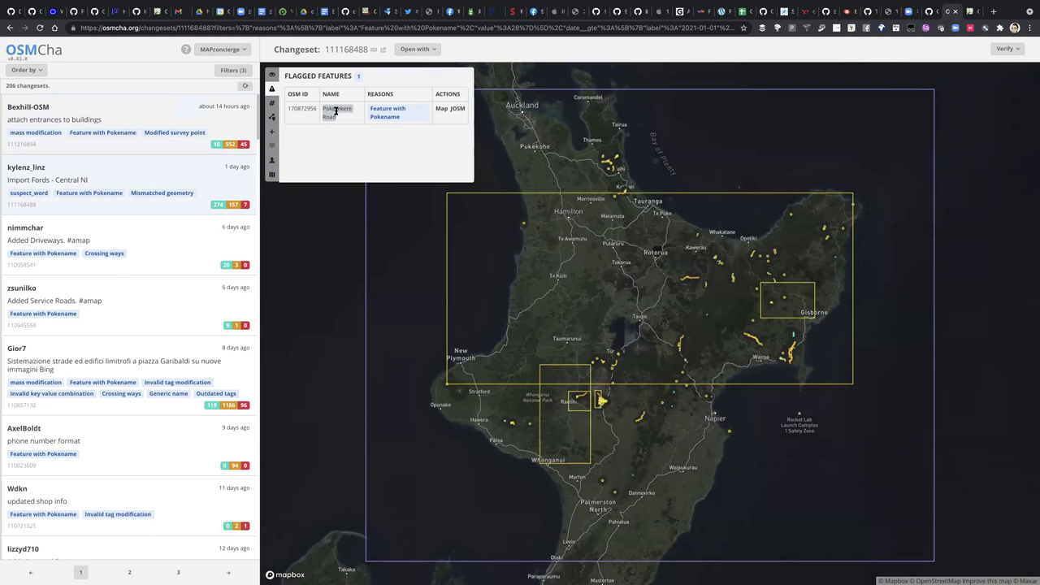
pyautogui.click(335, 110)
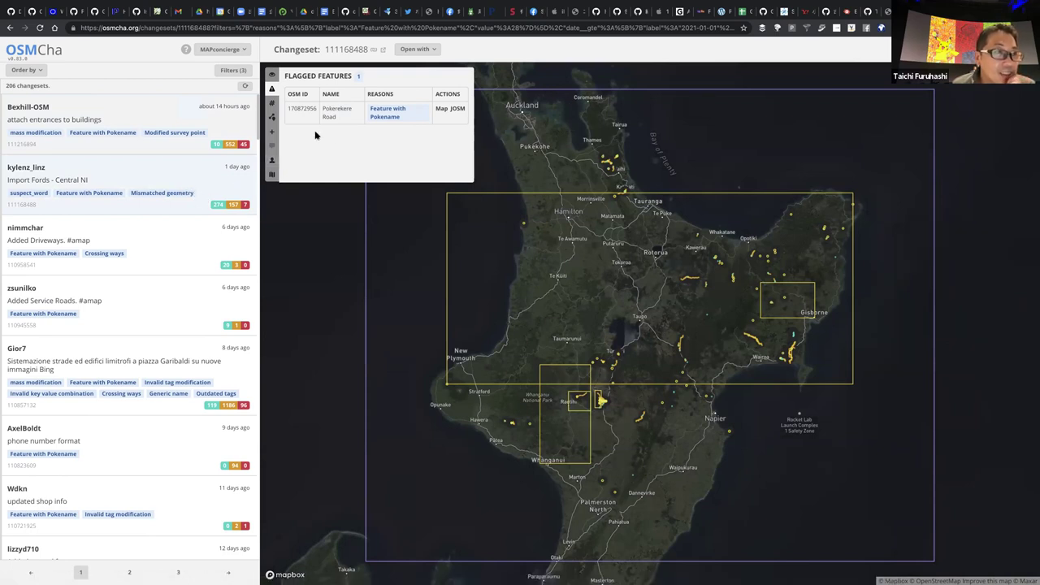
pyautogui.scroll(-1, 154, 186)
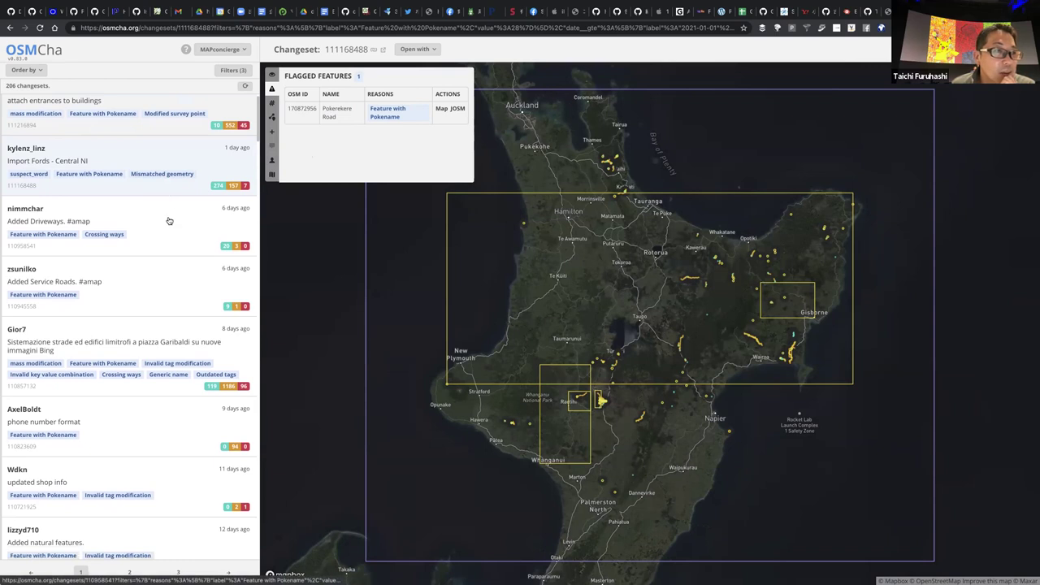
pyautogui.scroll(-1, 164, 232)
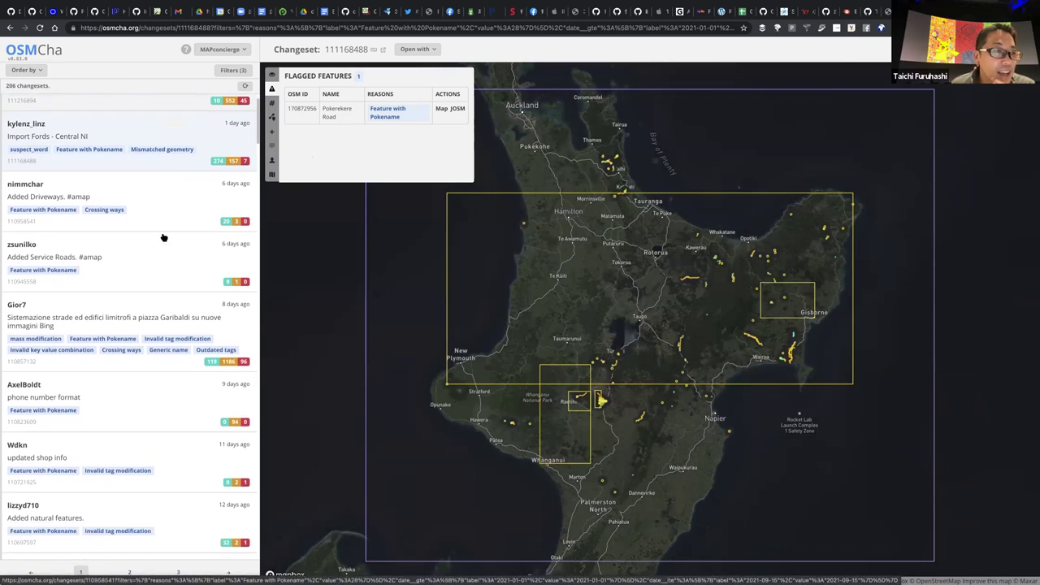
pyautogui.scroll(1, 158, 230)
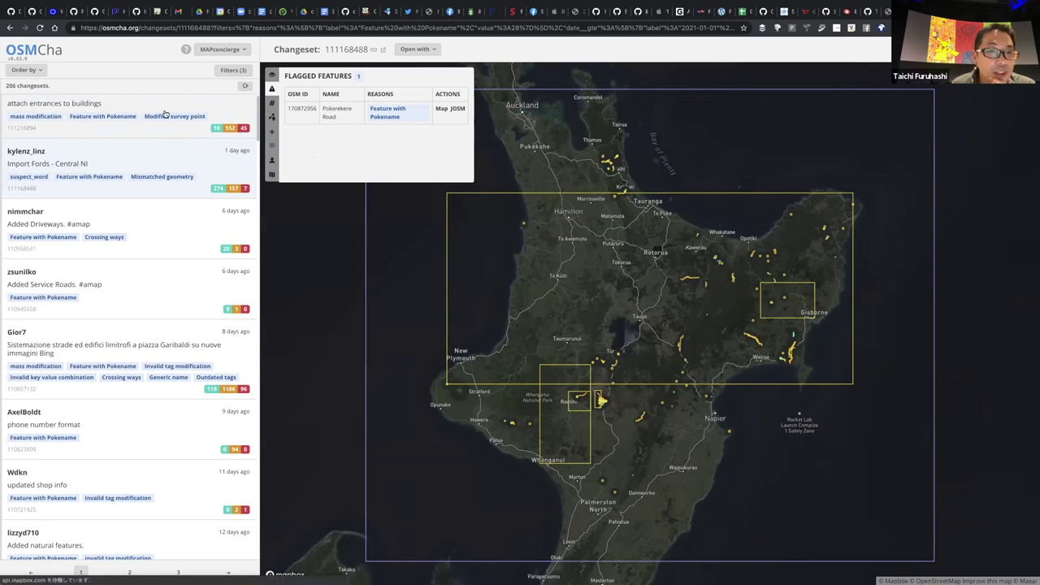
# Step: Revisit the entrances changeset, then open 'Added Service Roads. #amap' (110945558) and return to Filters
pyautogui.click(254, 113)
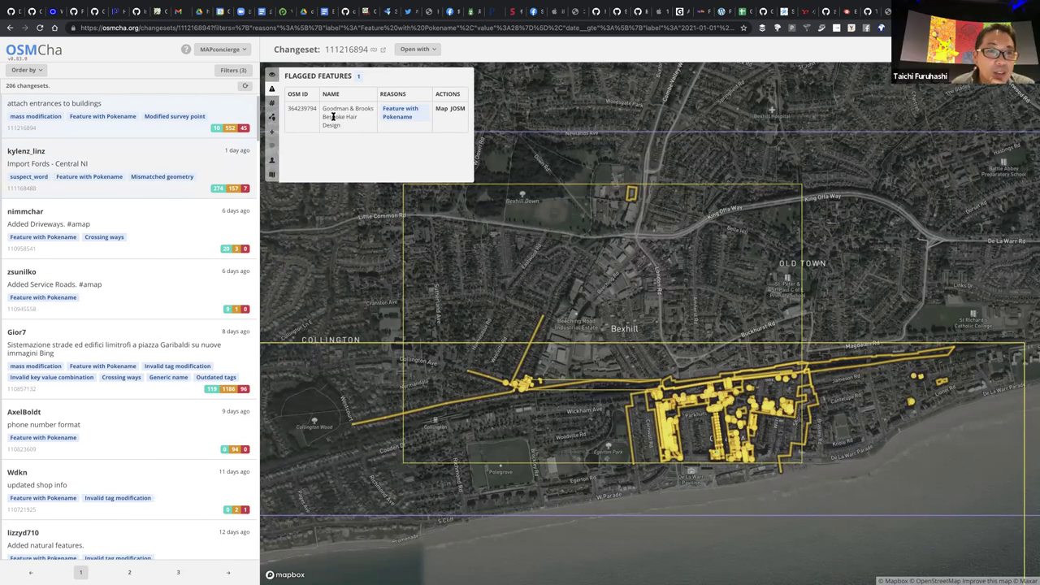
pyautogui.moveTo(332, 117); pyautogui.dragTo(343, 116)
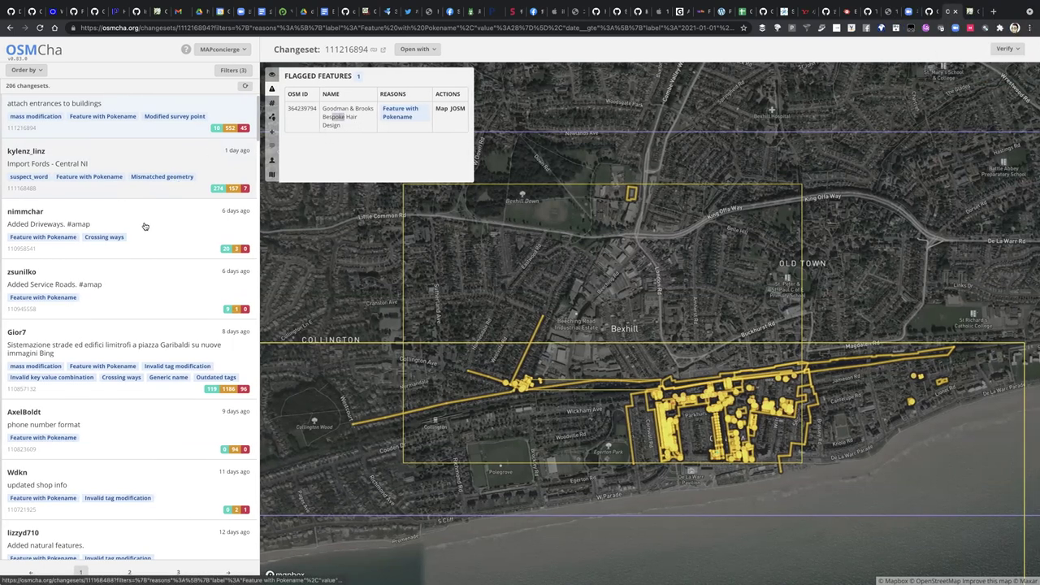
pyautogui.scroll(-1, 153, 278)
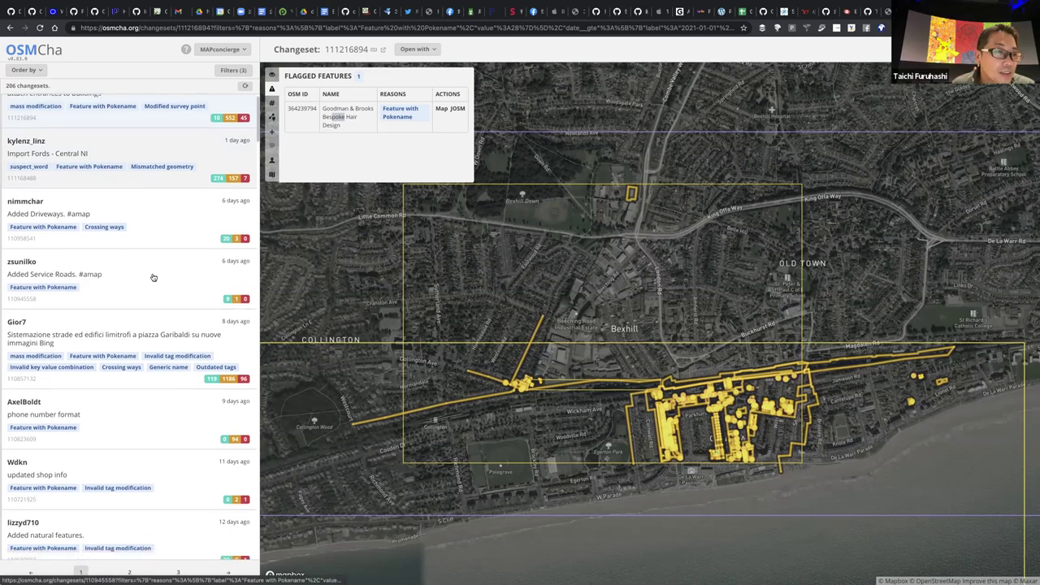
pyautogui.click(153, 278)
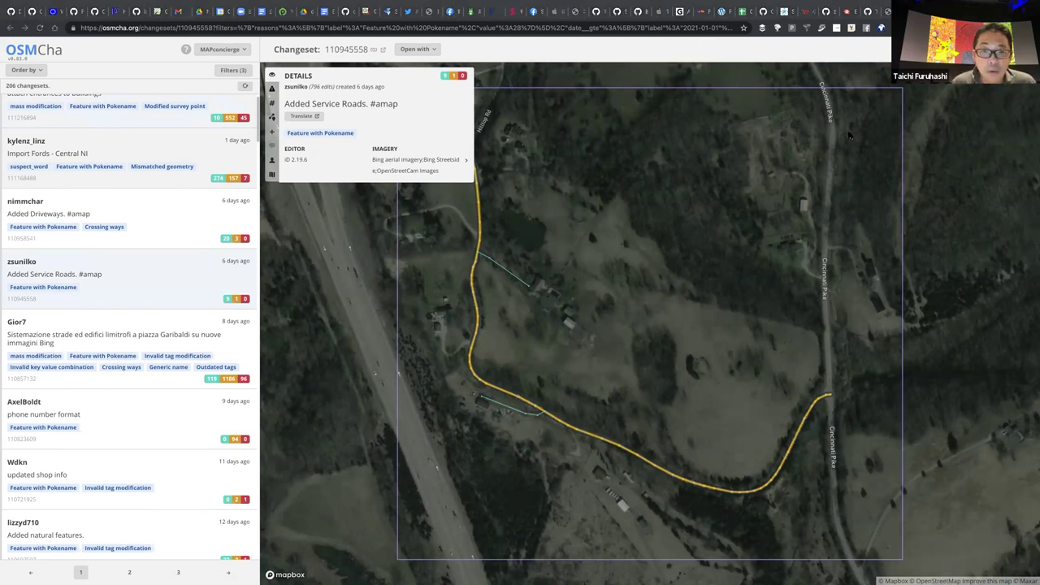
pyautogui.hotkey('alt', 'Tab')
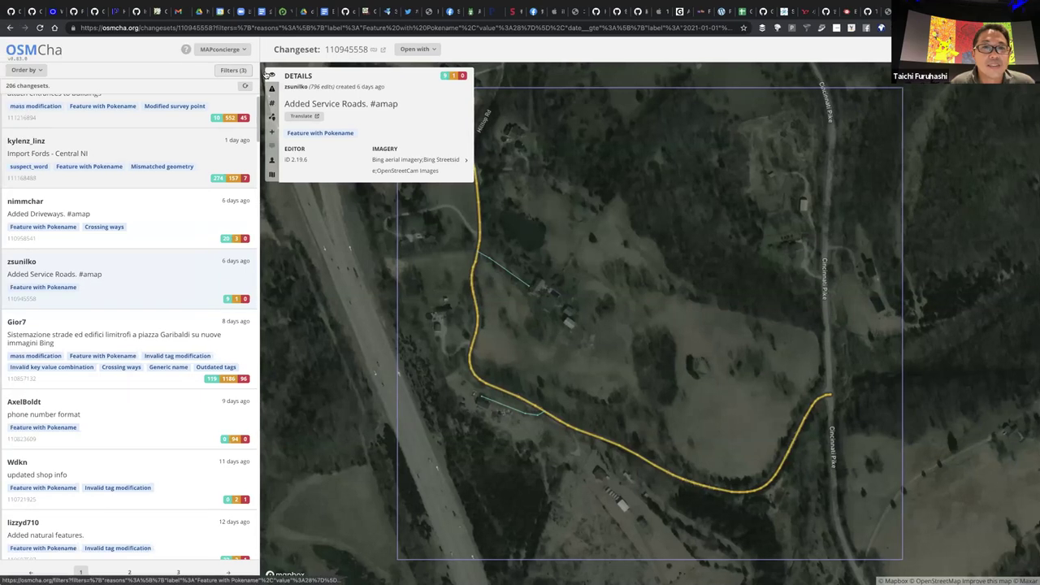
pyautogui.click(233, 70)
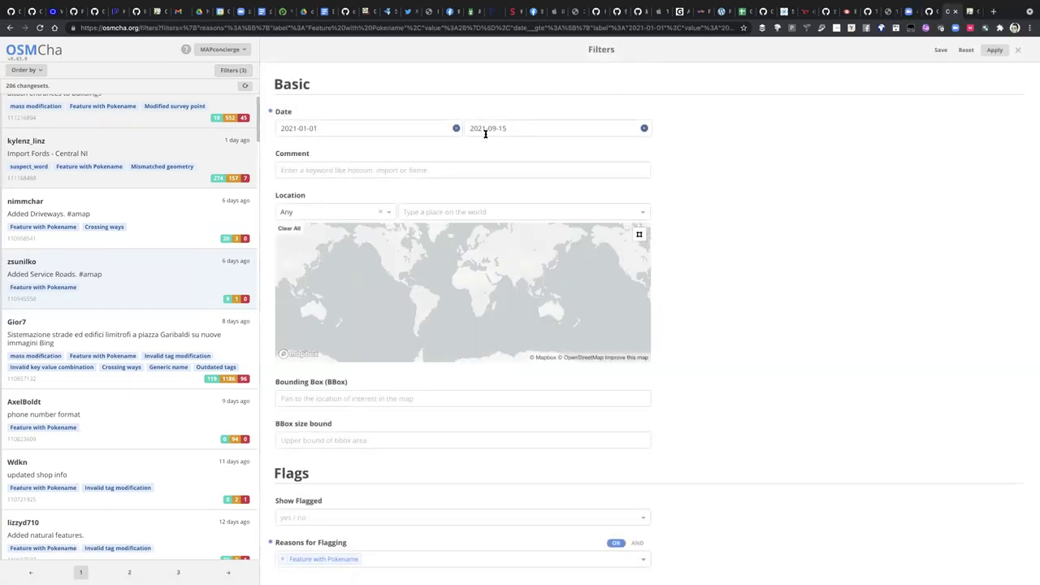
# Step: Add 'Park added by new user' as a second flagging reason and apply the filters
pyautogui.scroll(-5, 490, 153)
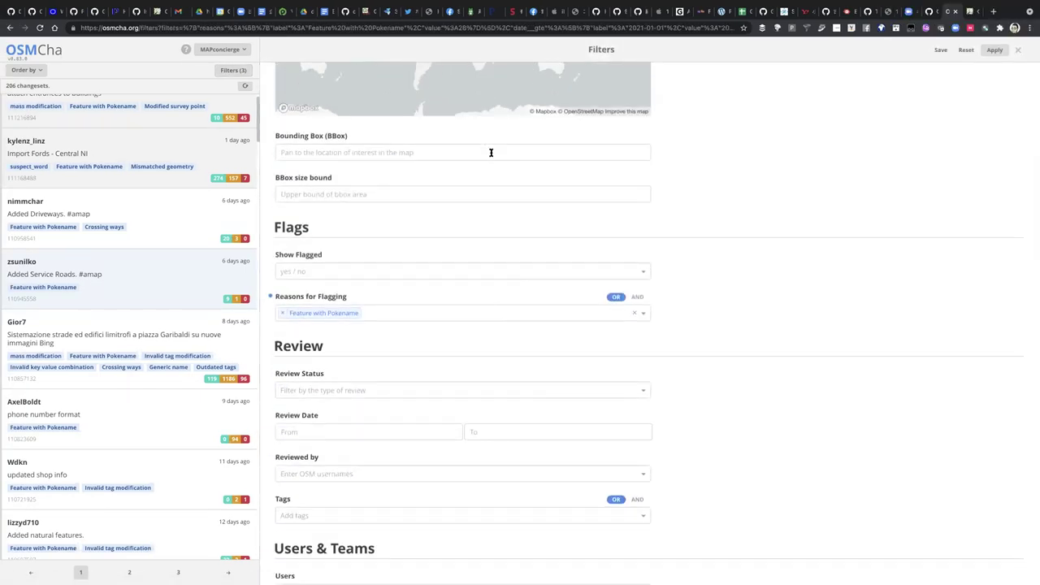
pyautogui.scroll(-4, 507, 219)
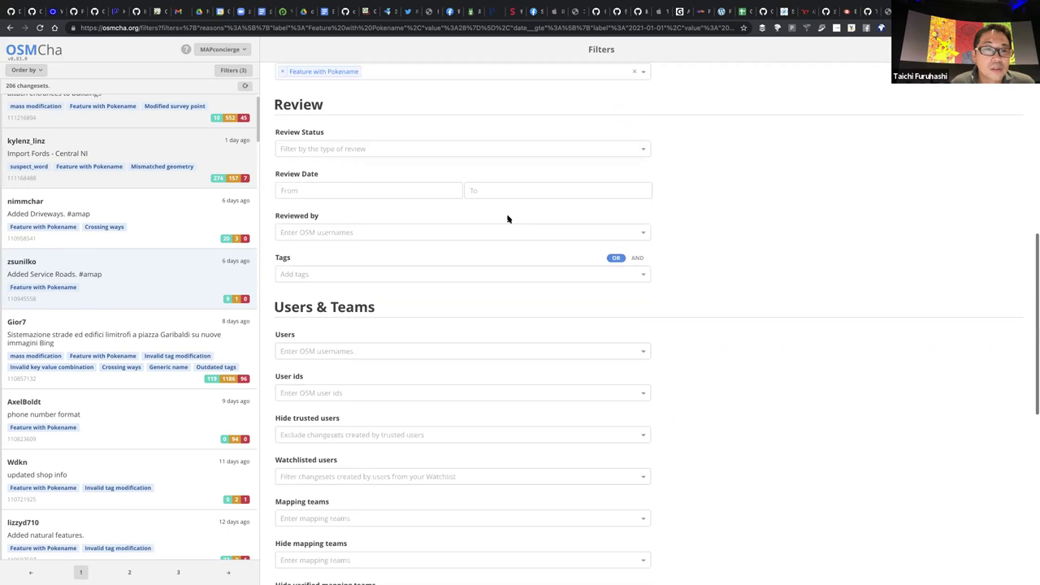
pyautogui.scroll(2, 508, 218)
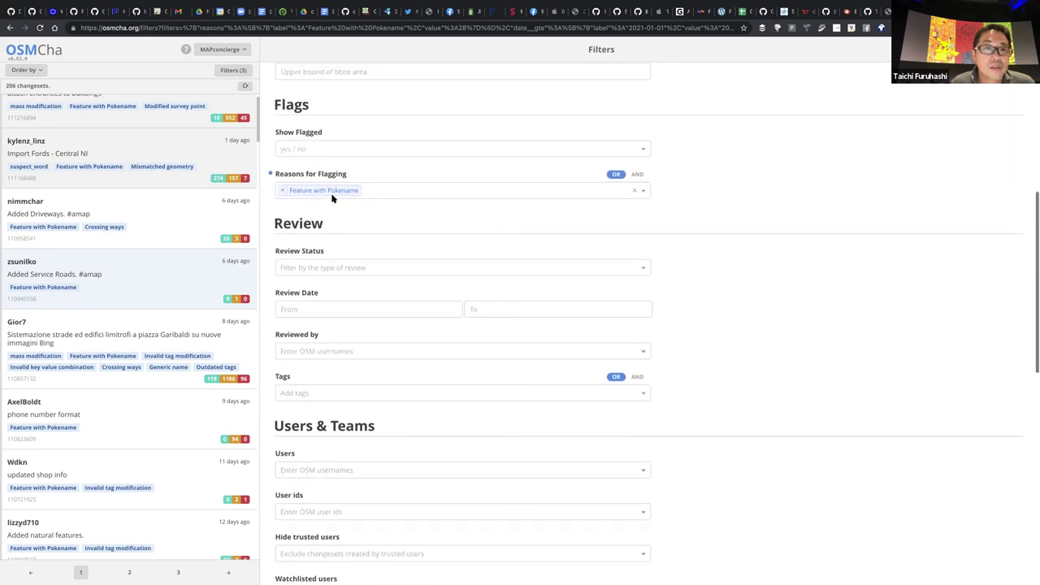
pyautogui.click(548, 192)
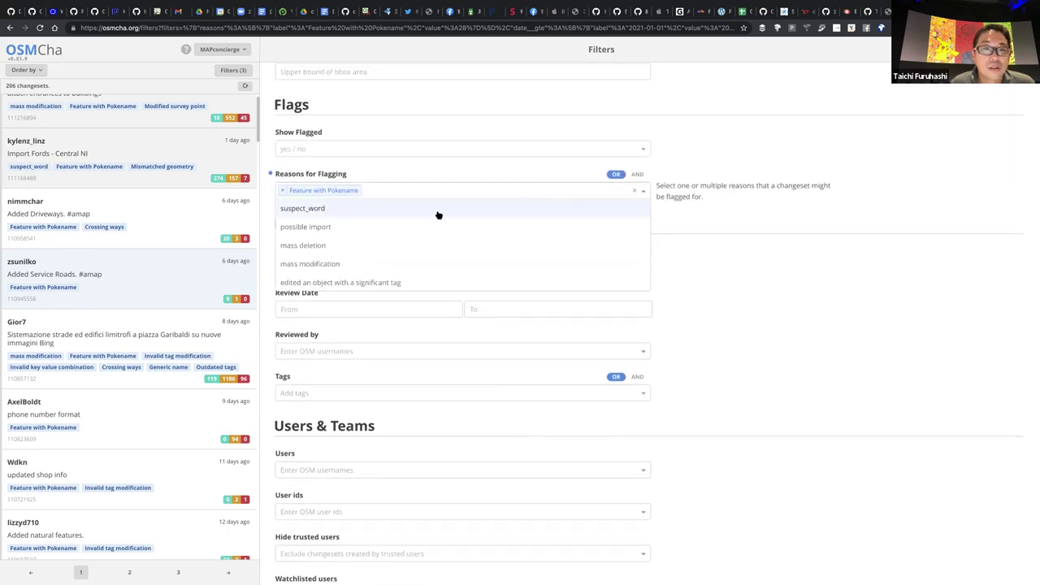
pyautogui.hotkey('ctrl', 'Right')
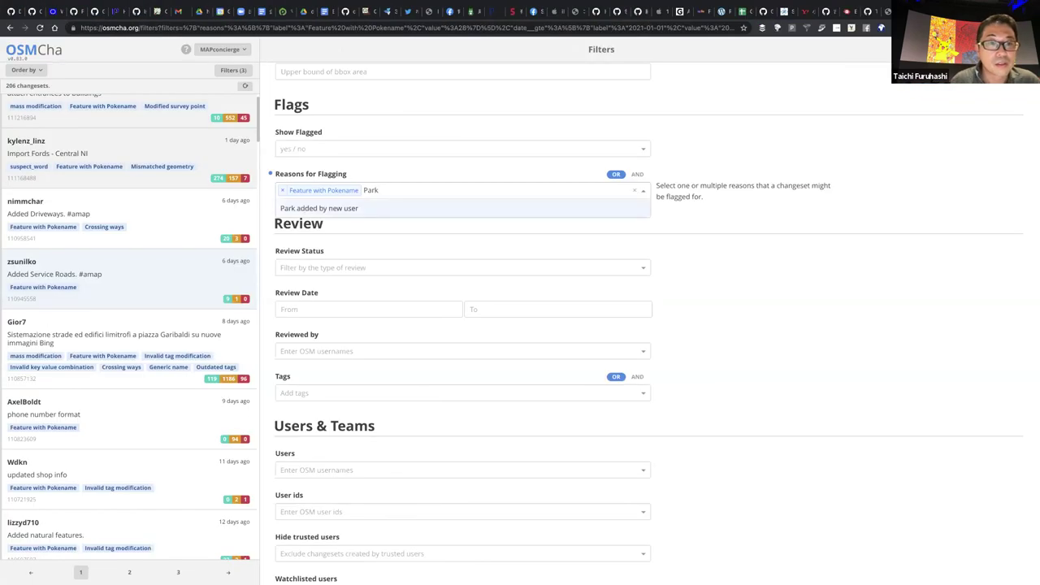
pyautogui.click(424, 210)
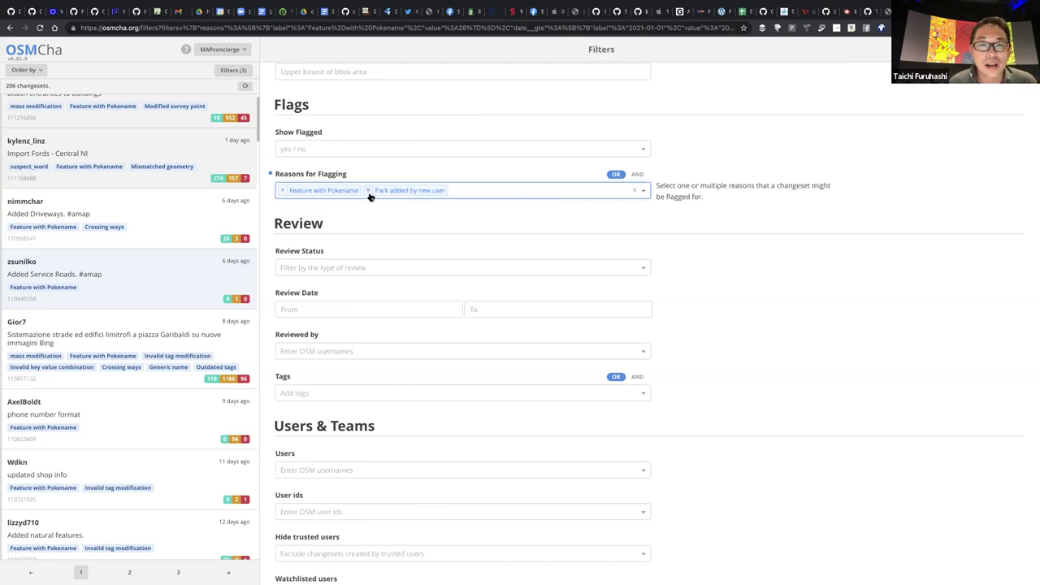
pyautogui.scroll(5, 375, 177)
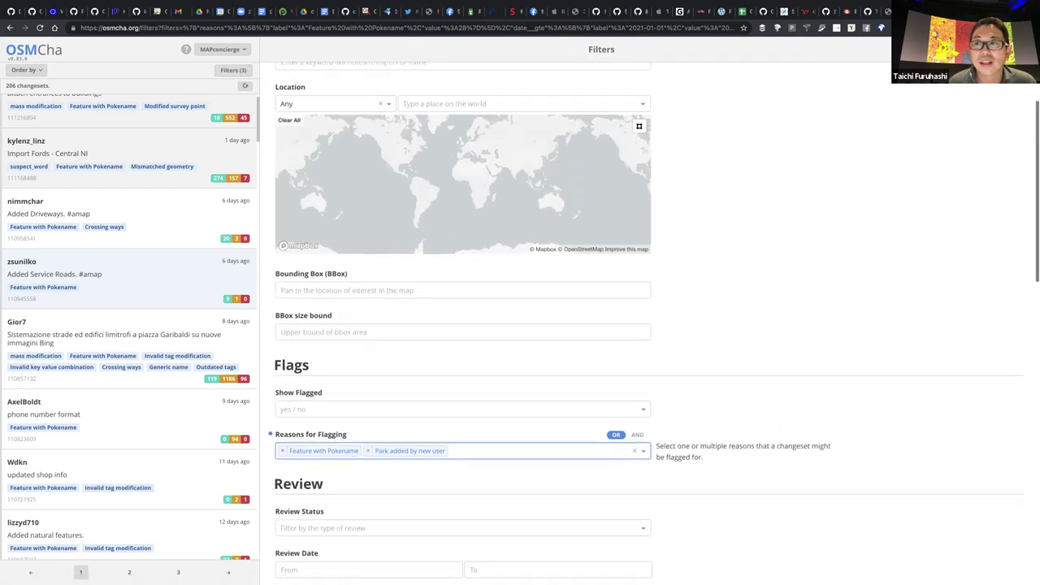
pyautogui.click(999, 49)
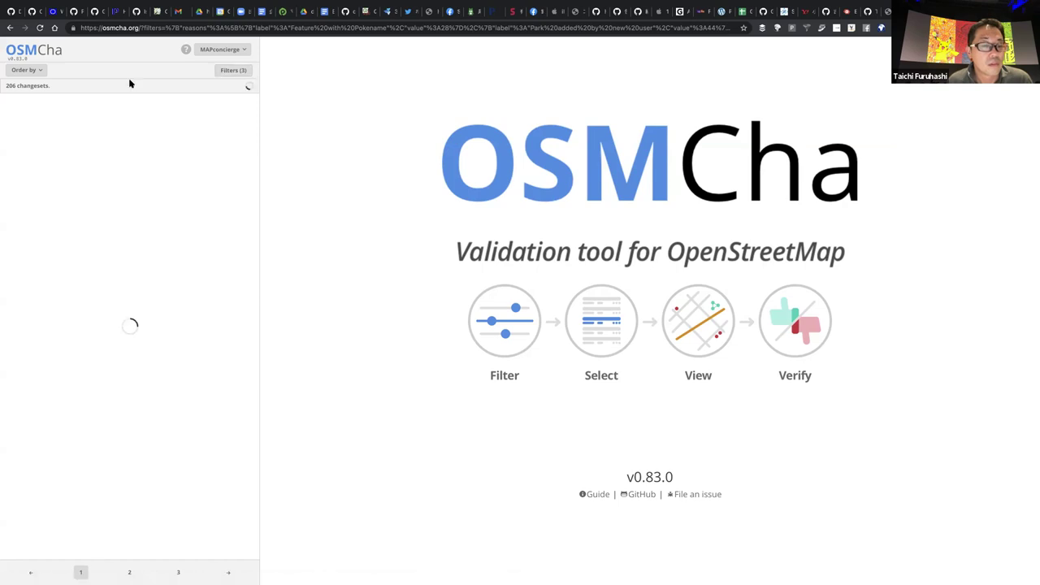
# Step: Switch the Reasons for Flagging match from OR to AND and apply, leaving 3 changesets
pyautogui.click(230, 72)
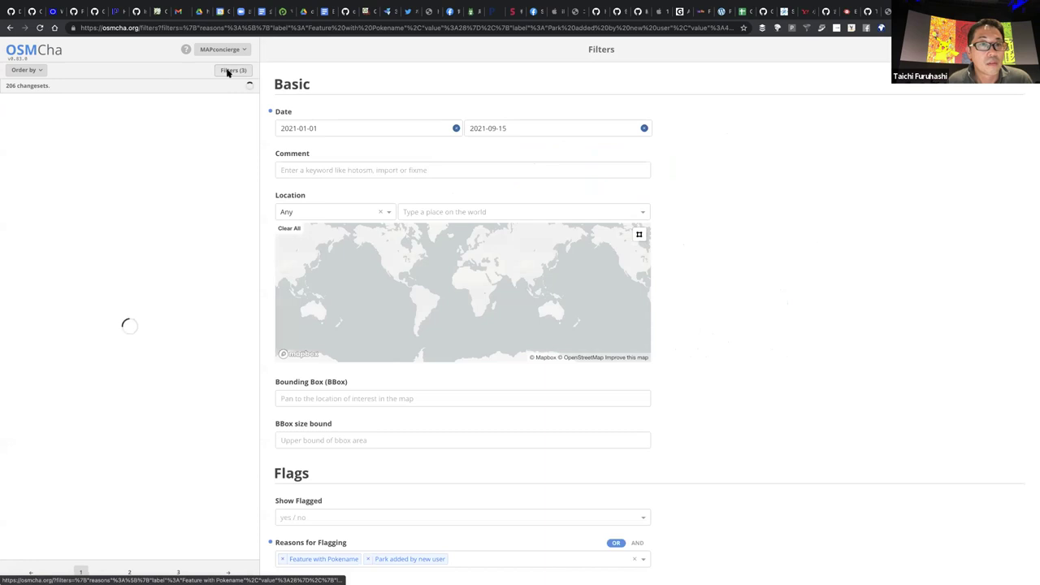
pyautogui.scroll(-3, 703, 135)
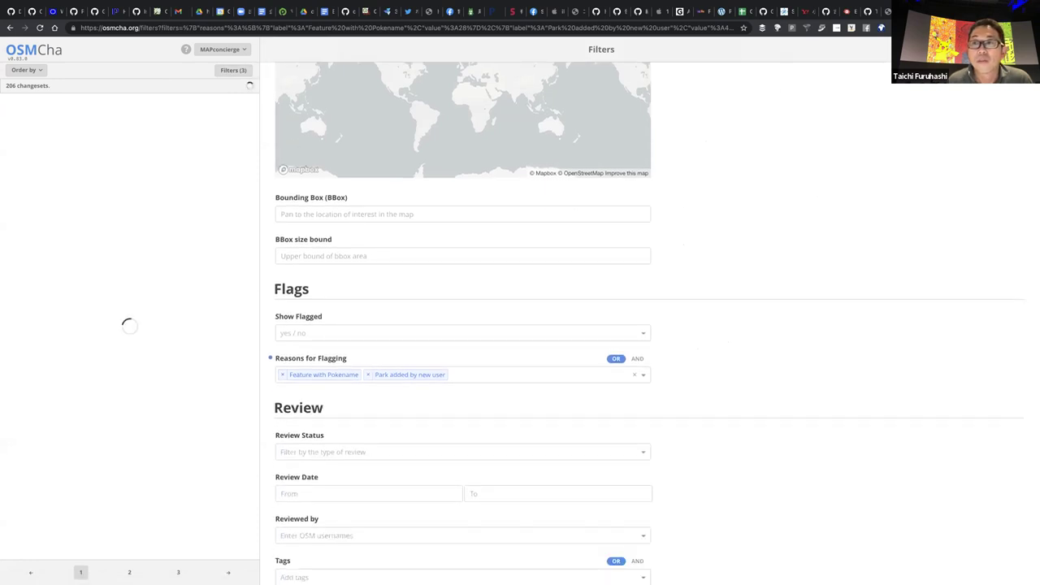
pyautogui.scroll(-1, 908, 132)
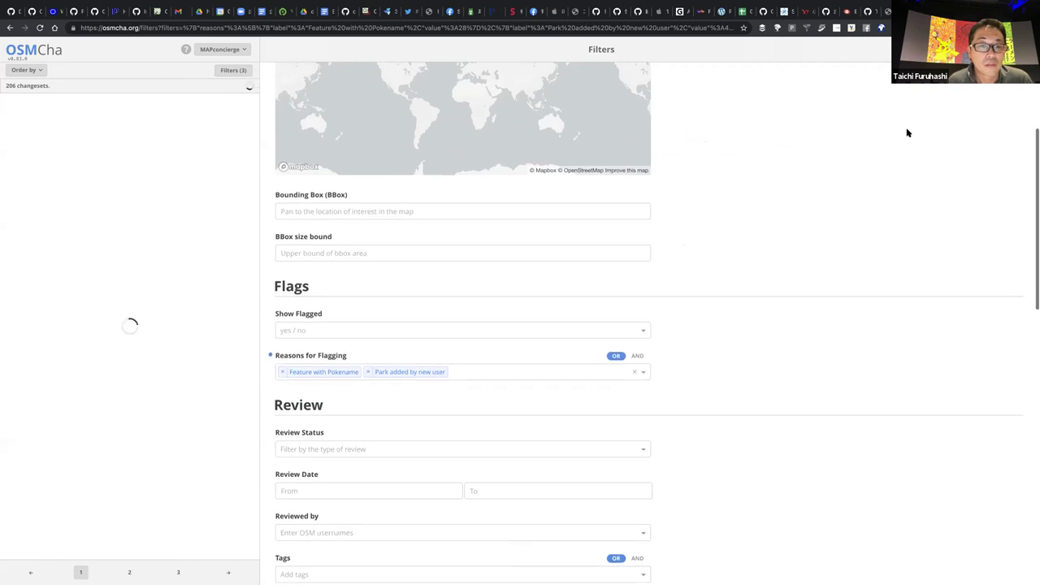
pyautogui.scroll(-1, 901, 132)
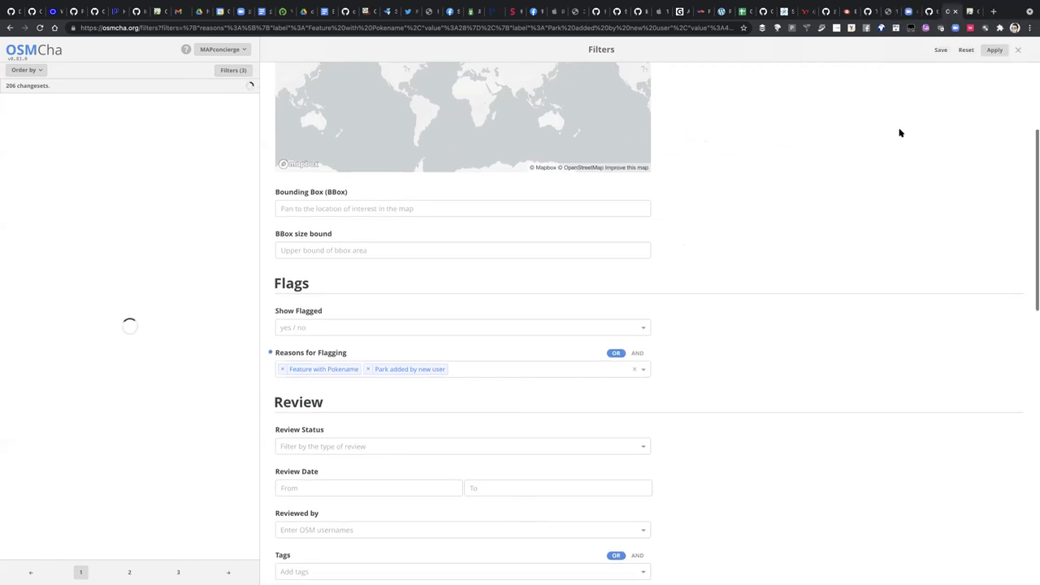
pyautogui.click(636, 354)
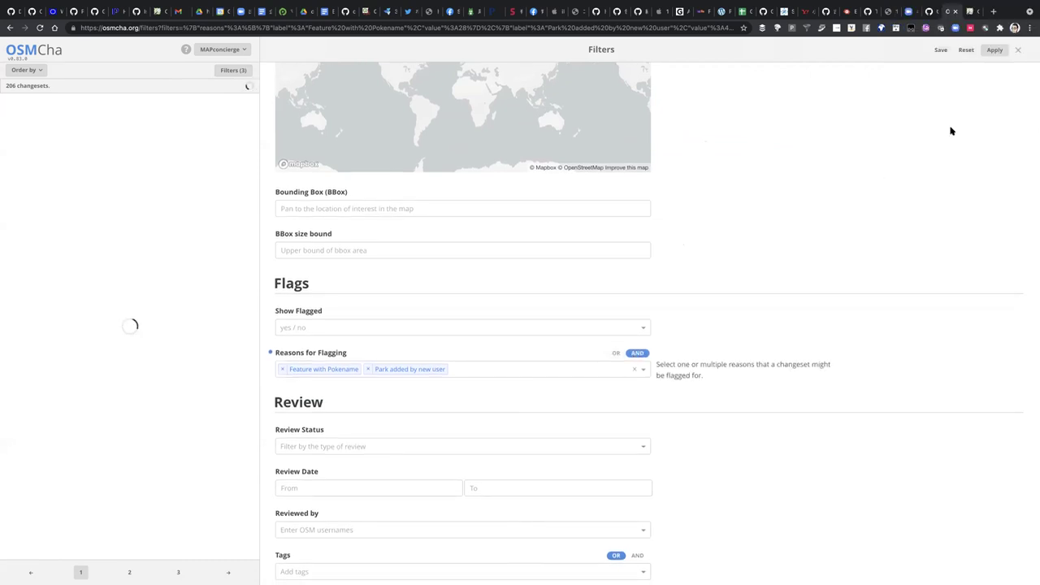
pyautogui.click(994, 49)
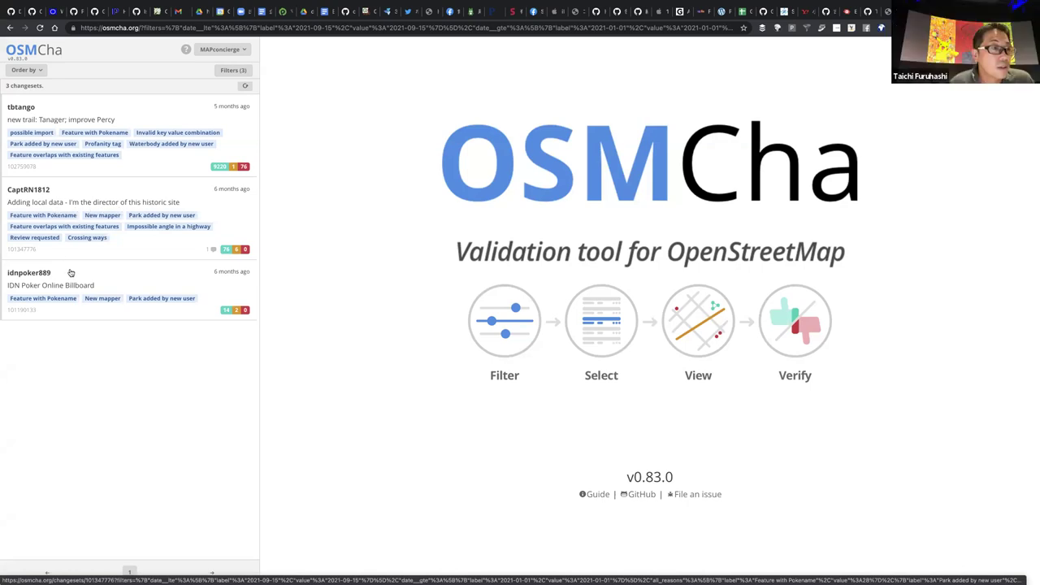
# Step: Open changeset 101347776 'Adding local data' and view its discussion, details, flagged features and tag changes
pyautogui.click(121, 200)
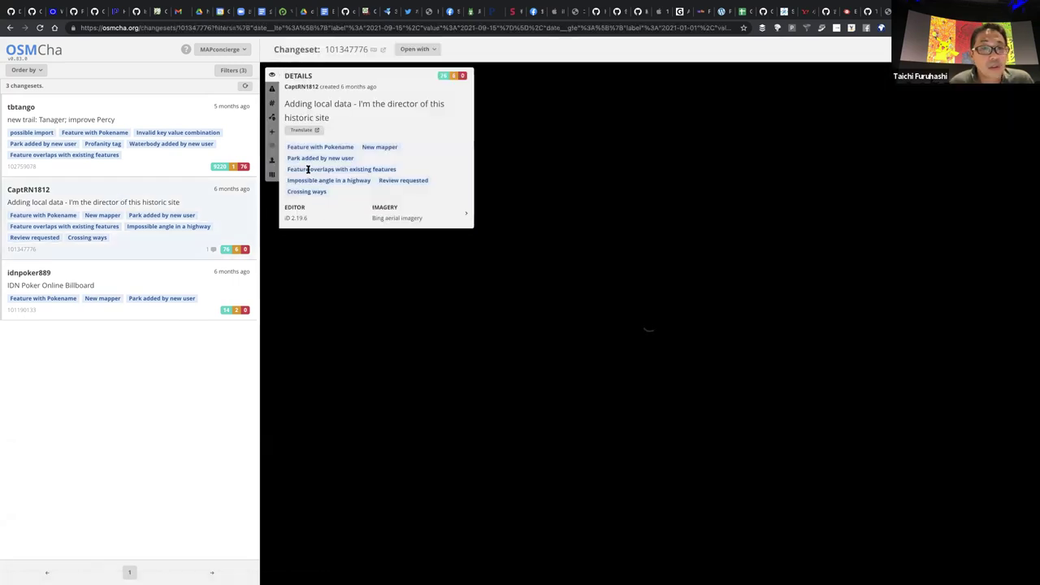
pyautogui.click(272, 147)
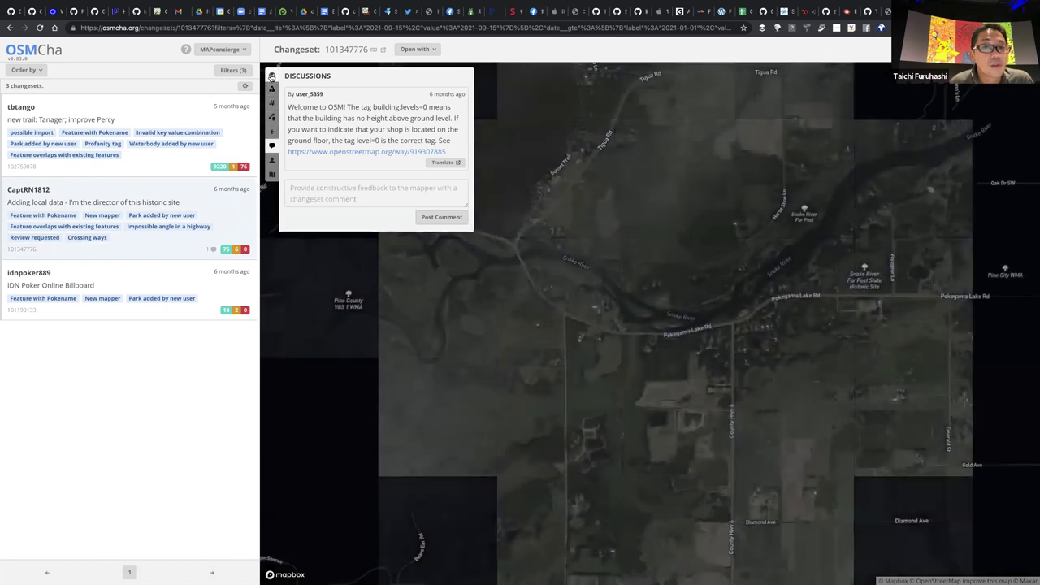
pyautogui.click(274, 88)
pyautogui.click(274, 88)
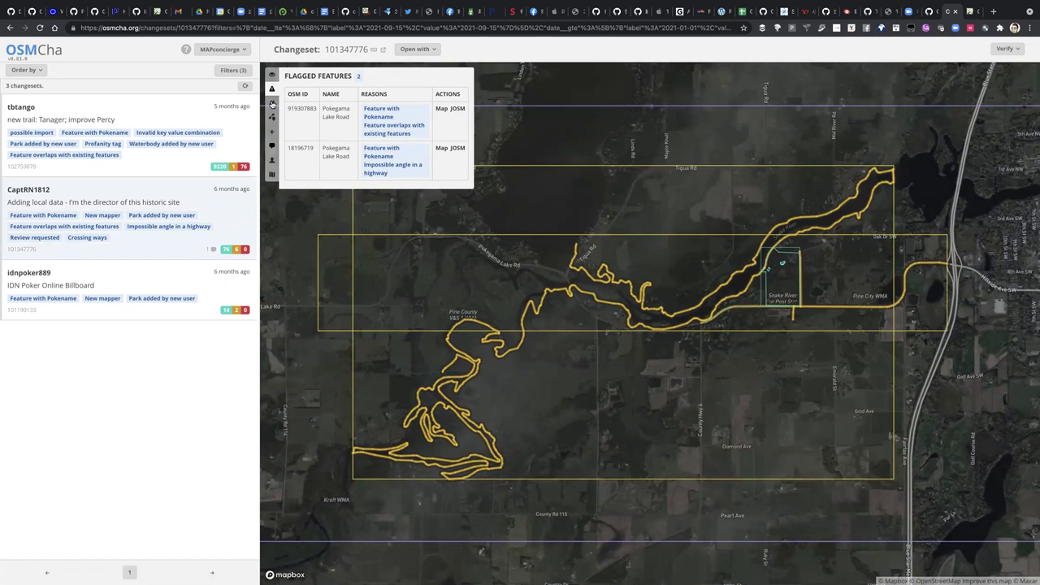
pyautogui.click(272, 103)
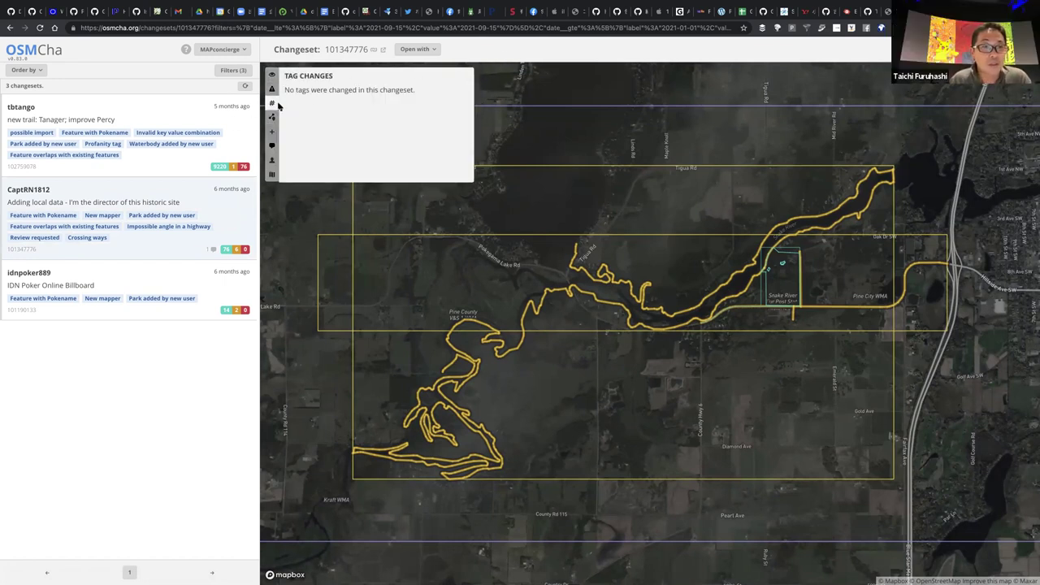
pyautogui.press('Escape')
pyautogui.click(232, 71)
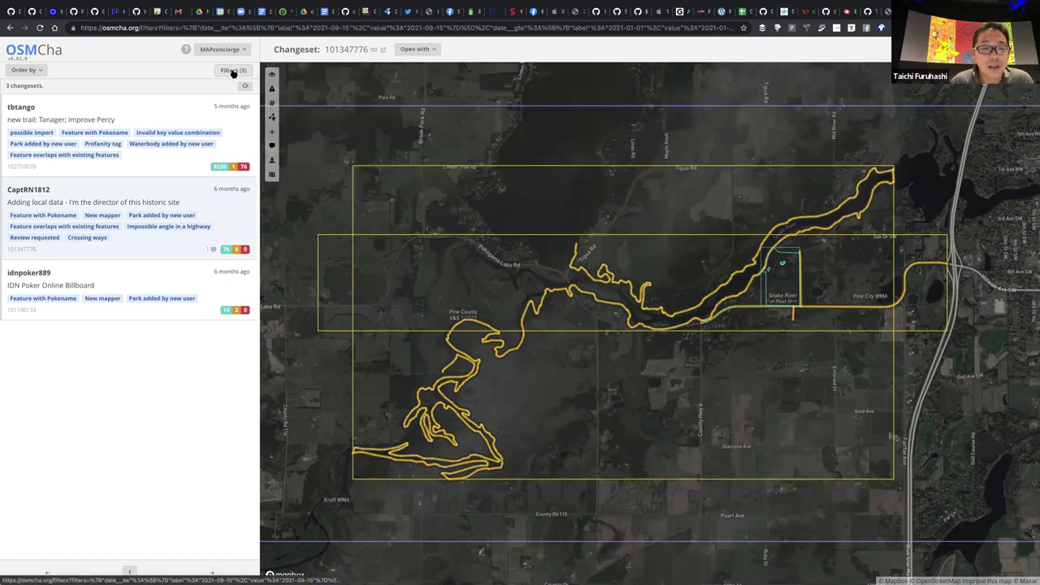
pyautogui.scroll(-2, 741, 278)
pyautogui.scroll(-5, 741, 278)
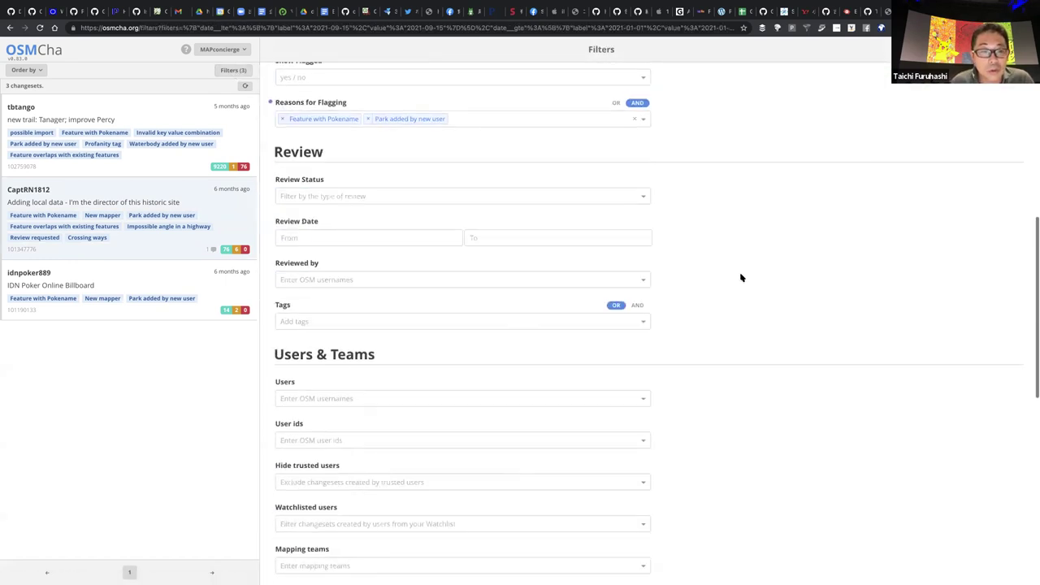
pyautogui.scroll(-4, 715, 277)
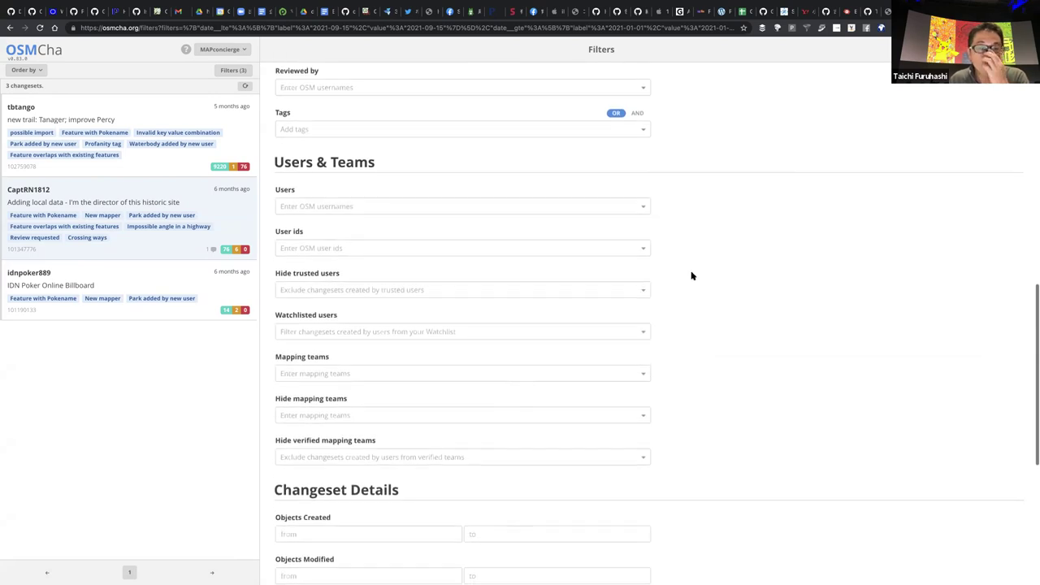
pyautogui.scroll(-1, 691, 277)
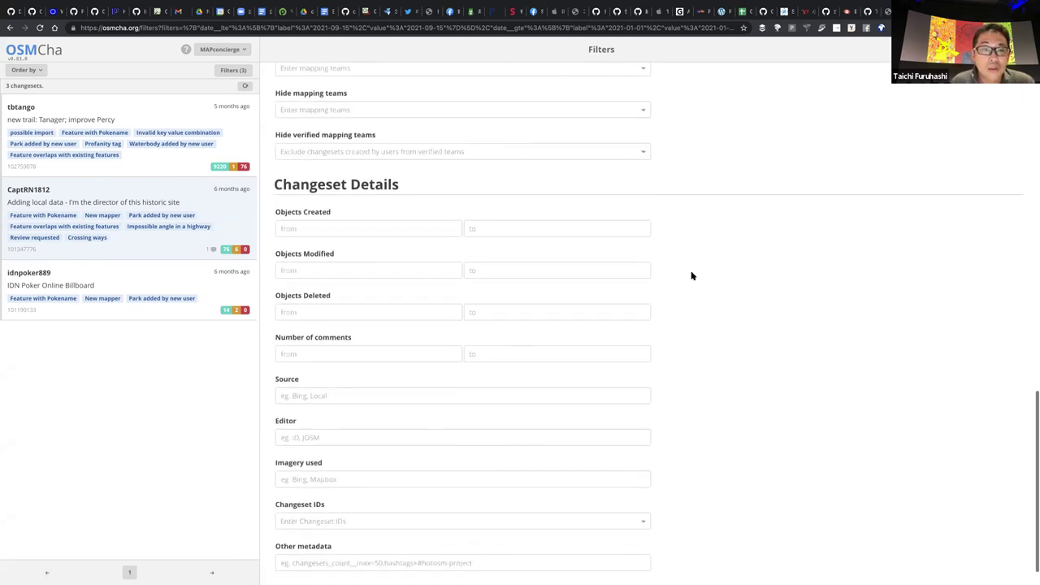
pyautogui.scroll(1, 692, 277)
pyautogui.scroll(-1, 691, 277)
pyautogui.scroll(11, 690, 277)
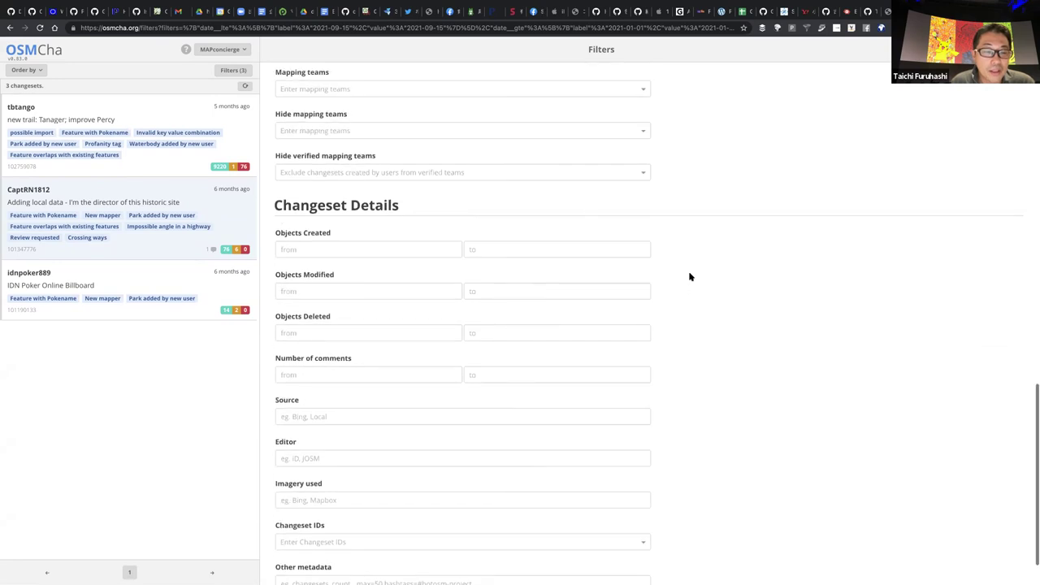
pyautogui.scroll(2, 691, 277)
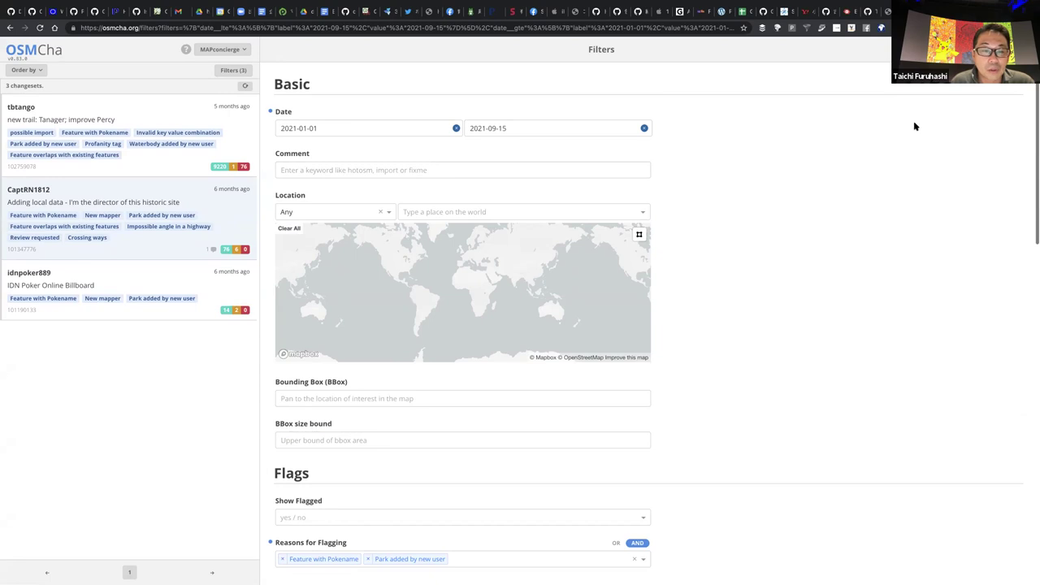
pyautogui.scroll(-8, 784, 177)
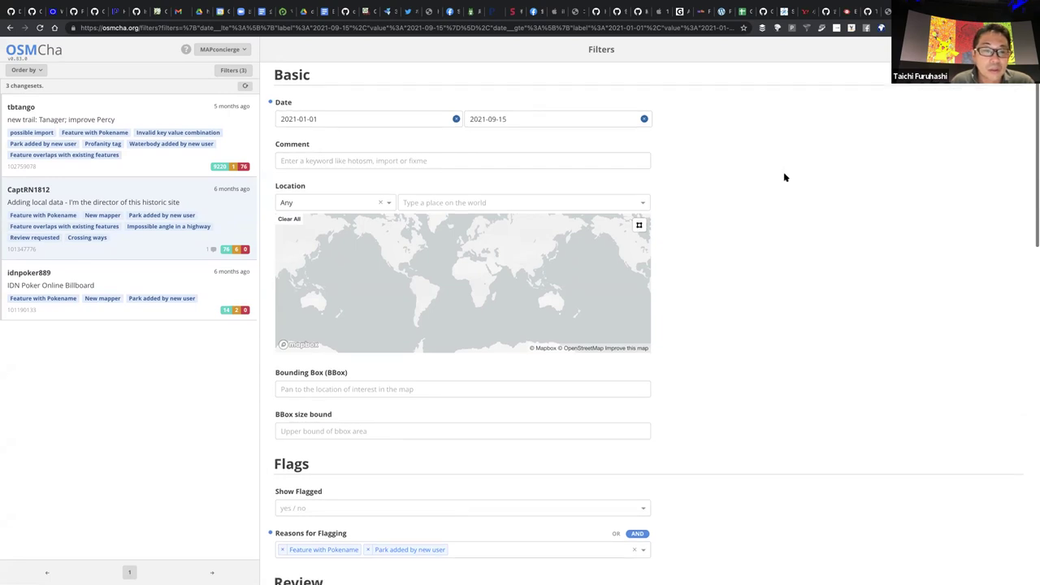
pyautogui.scroll(-5, 762, 176)
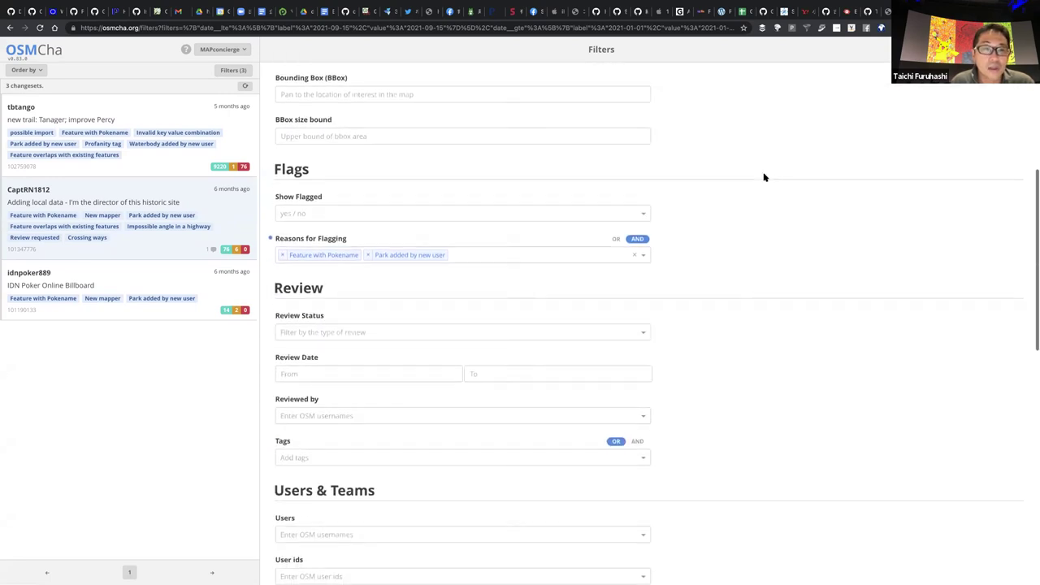
pyautogui.scroll(-2, 474, 188)
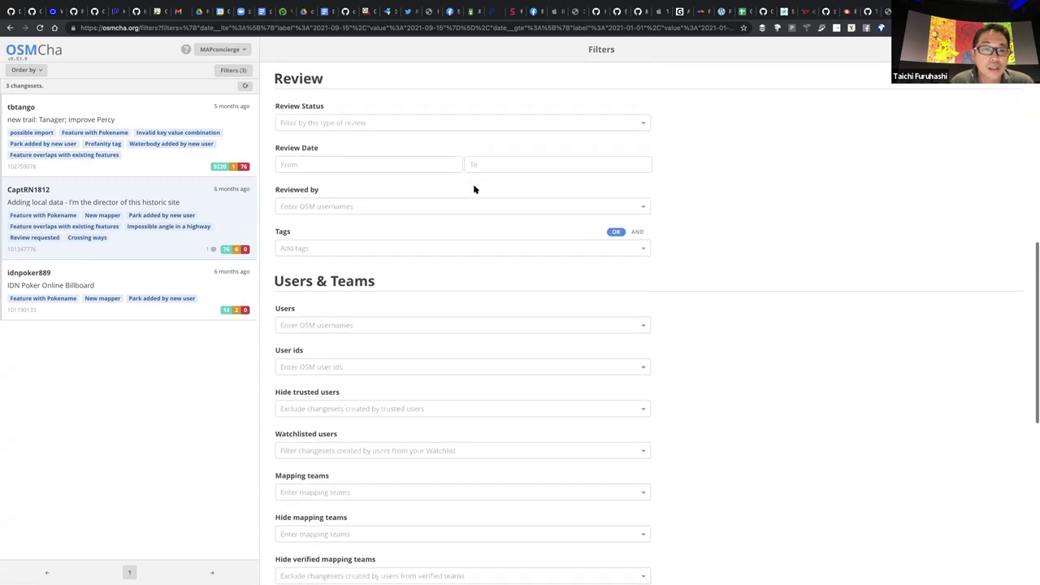
pyautogui.scroll(-6, 437, 302)
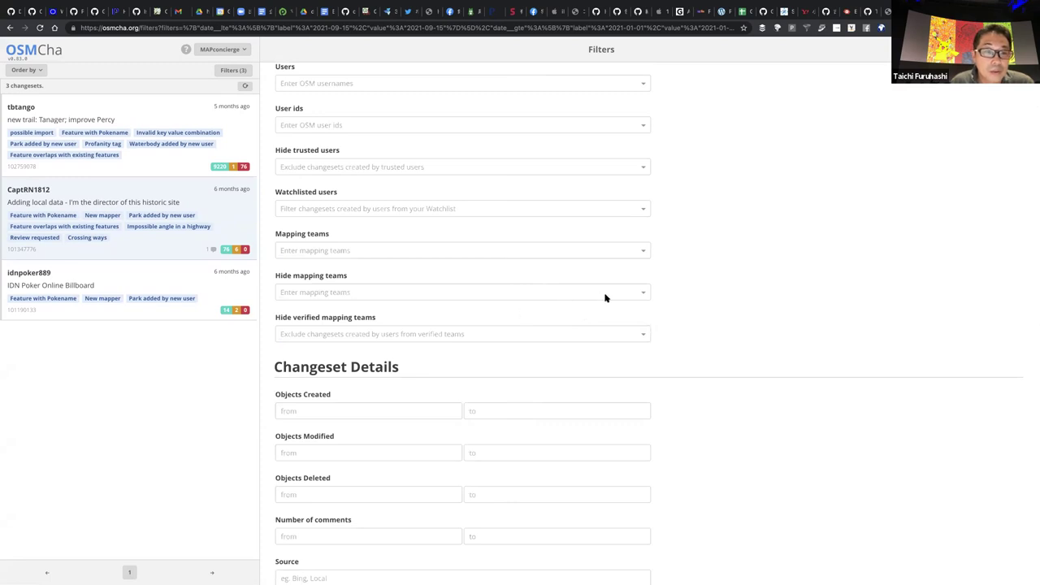
pyautogui.click(643, 294)
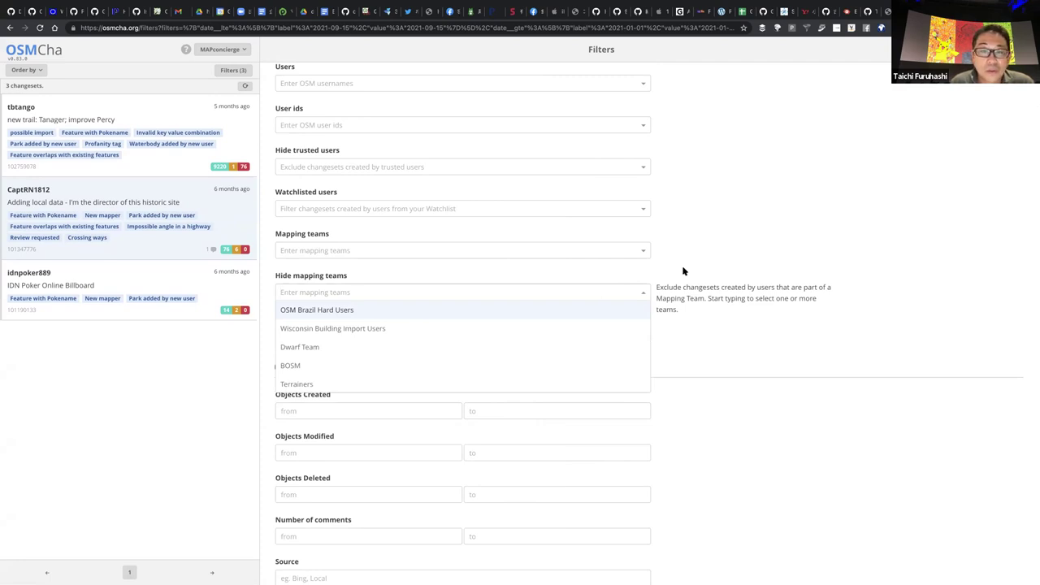
pyautogui.scroll(-10, 604, 316)
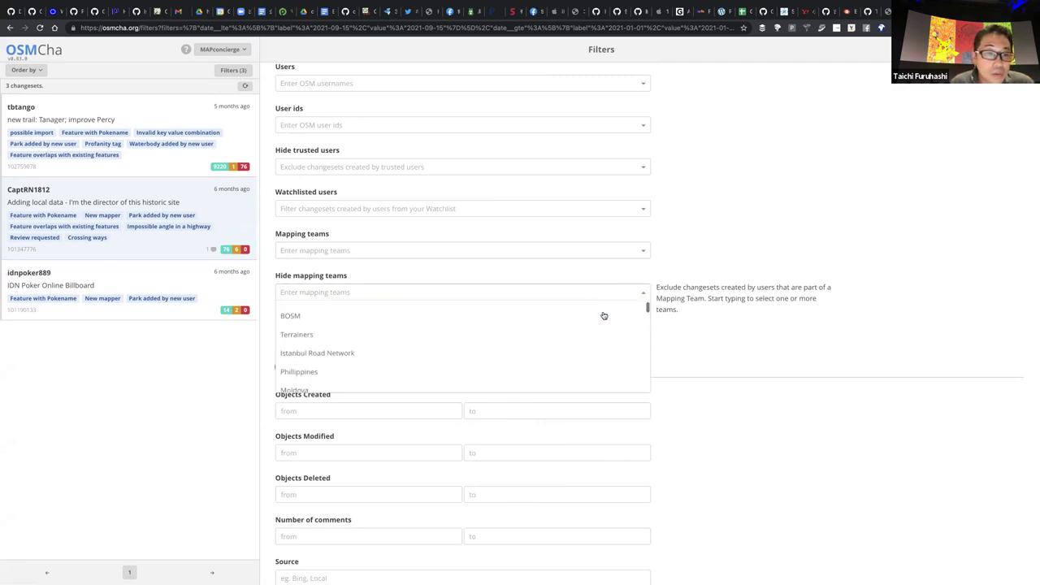
pyautogui.scroll(-10, 603, 315)
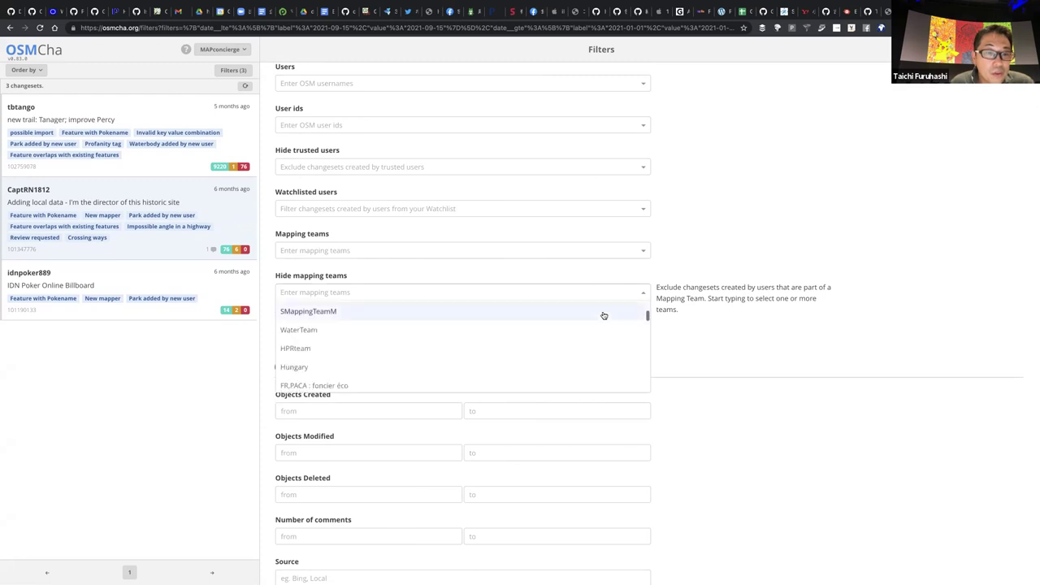
pyautogui.scroll(-5, 605, 312)
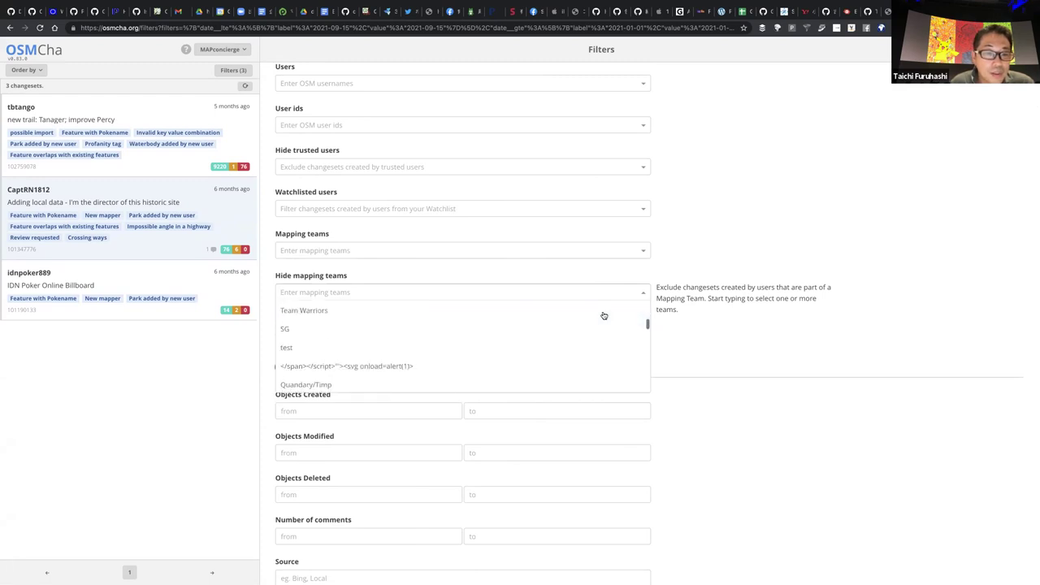
pyautogui.click(688, 243)
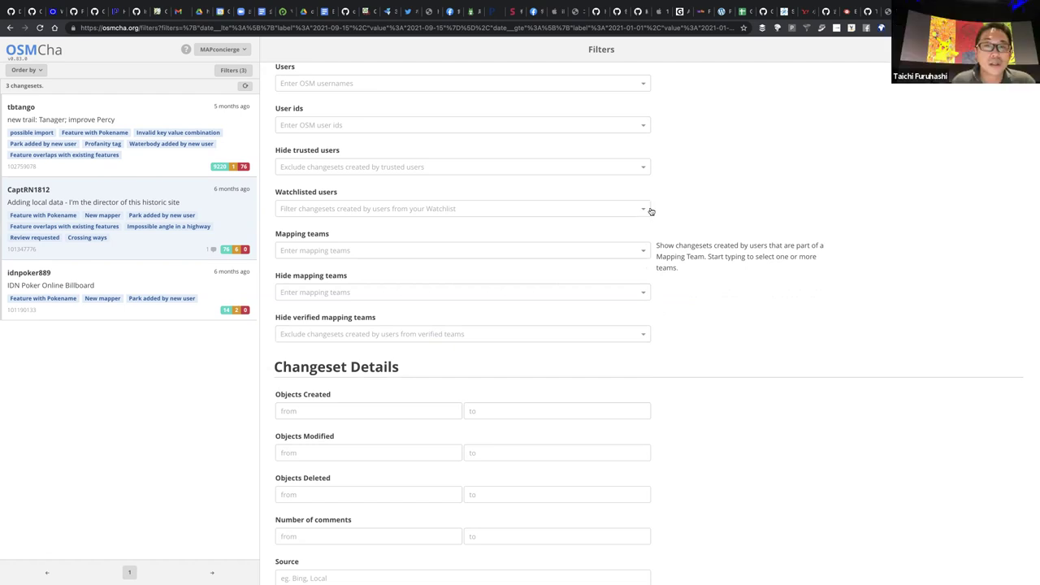
pyautogui.click(614, 211)
pyautogui.click(679, 193)
pyautogui.scroll(1, 617, 211)
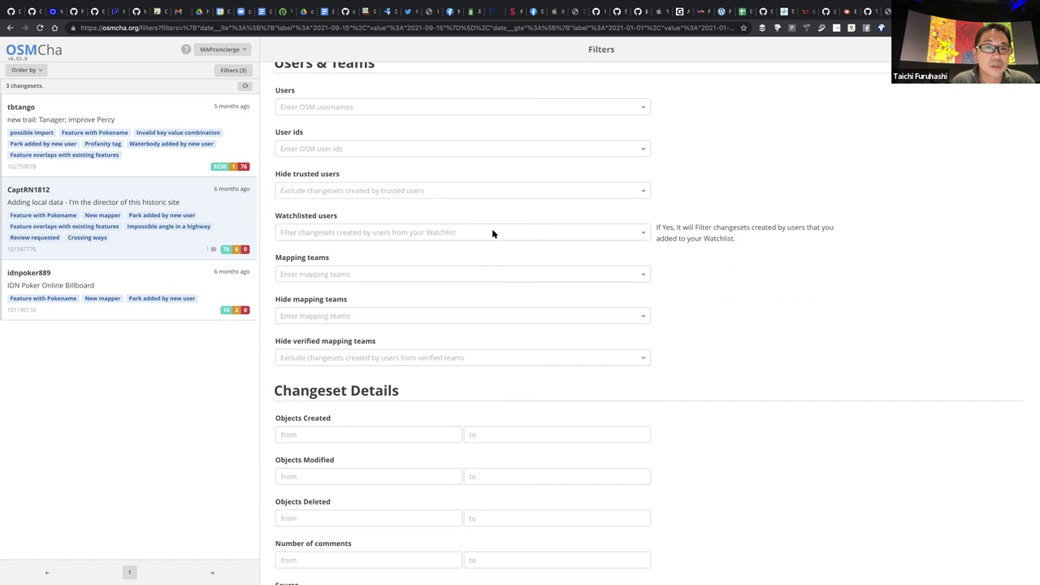
pyautogui.scroll(1, 492, 232)
pyautogui.scroll(-3, 491, 233)
pyautogui.scroll(-6, 491, 233)
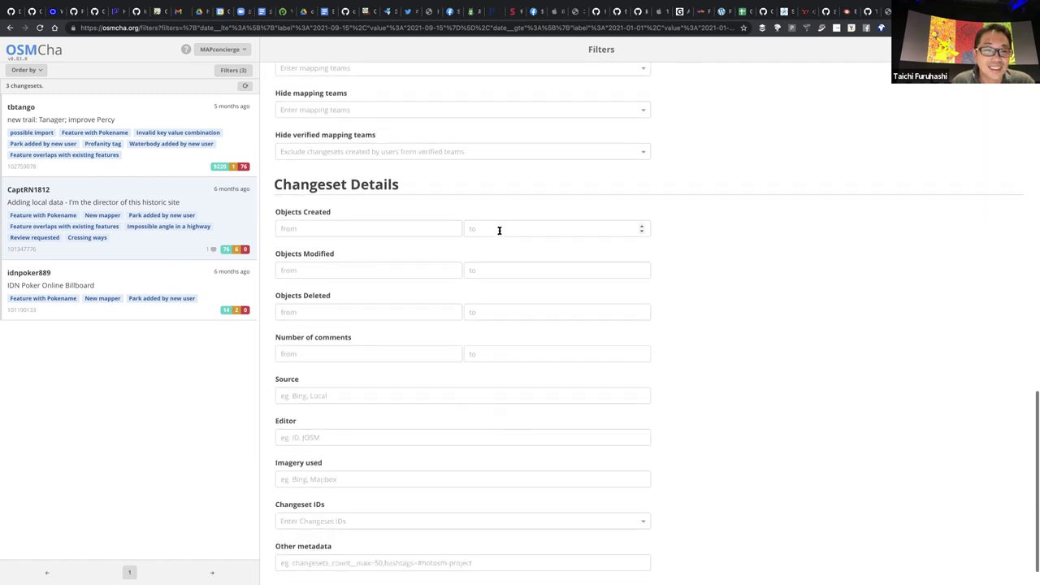
pyautogui.scroll(1, 657, 262)
pyautogui.scroll(-1, 657, 262)
pyautogui.scroll(3, 657, 261)
pyautogui.scroll(5, 657, 261)
pyautogui.scroll(-1, 657, 262)
pyautogui.scroll(6, 657, 262)
pyautogui.scroll(10, 657, 261)
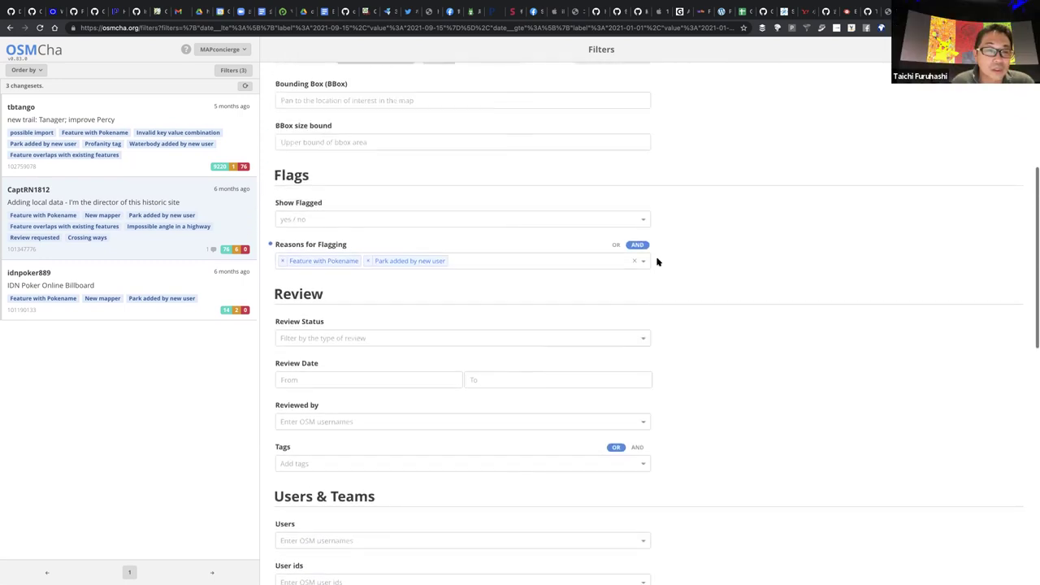
pyautogui.scroll(-3, 678, 262)
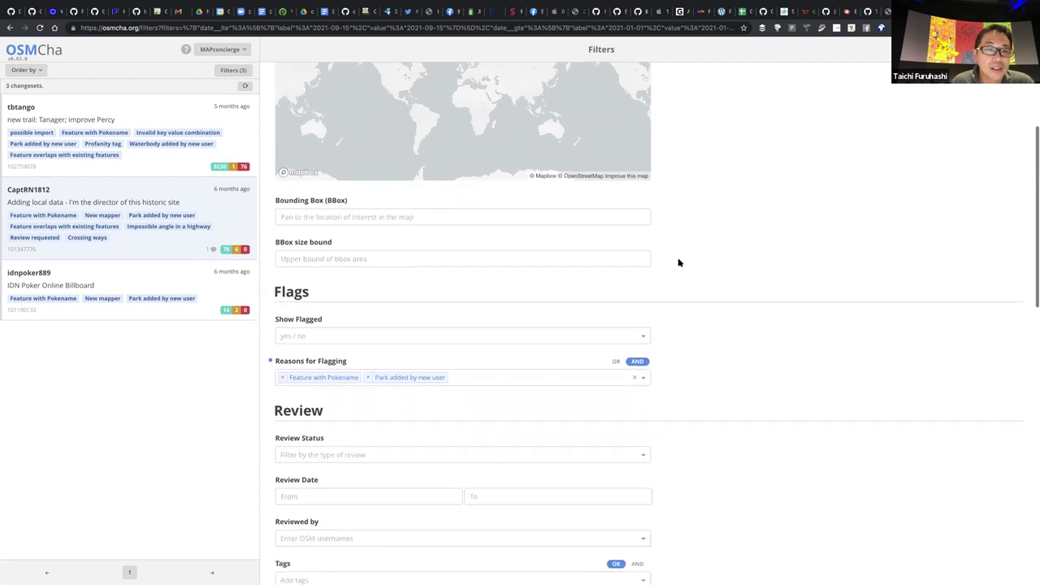
pyautogui.scroll(-2, 679, 262)
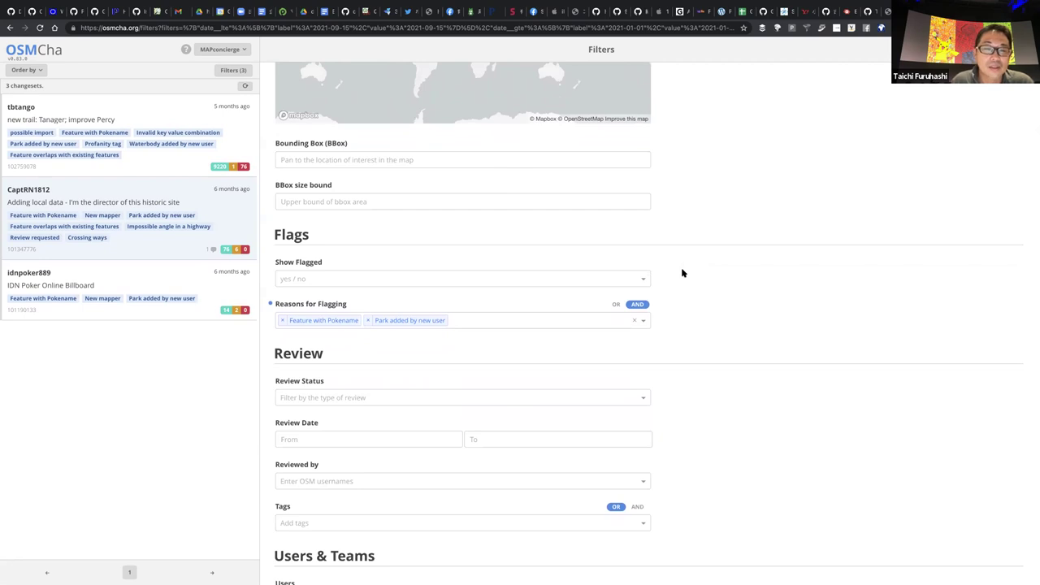
pyautogui.scroll(-10, 664, 274)
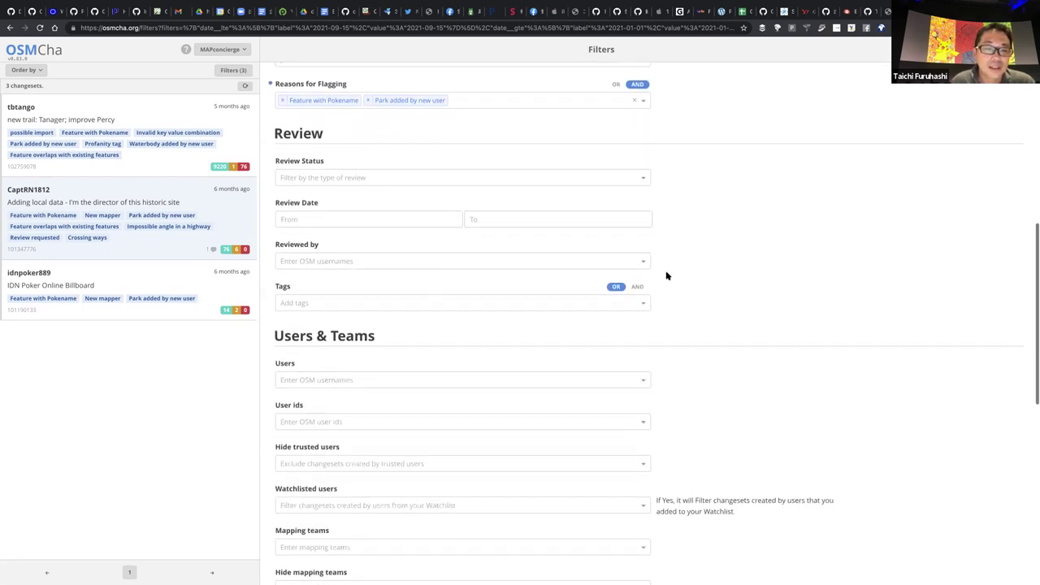
pyautogui.scroll(-3, 666, 276)
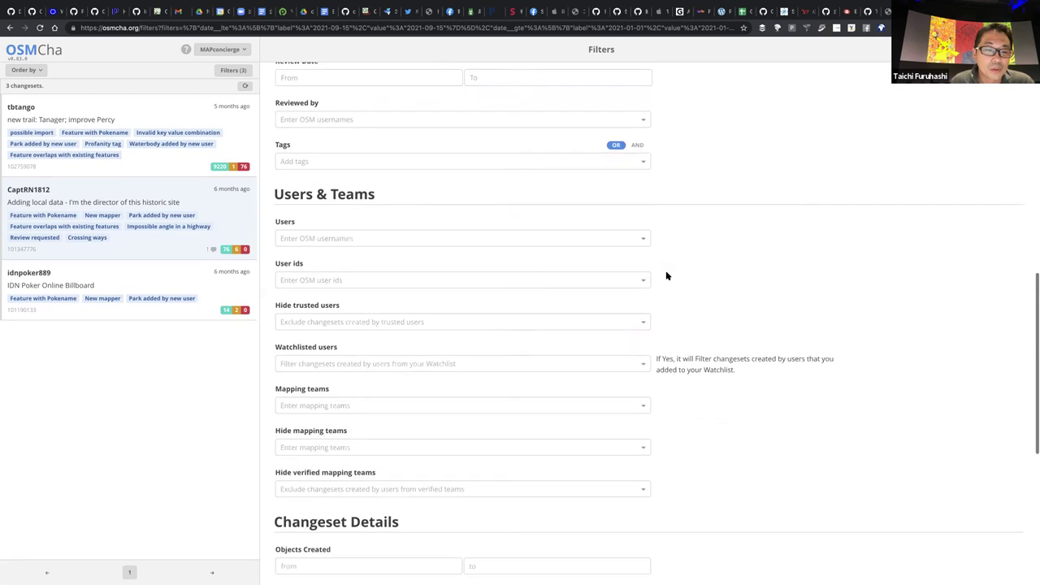
pyautogui.scroll(-2, 666, 276)
pyautogui.scroll(-3, 666, 276)
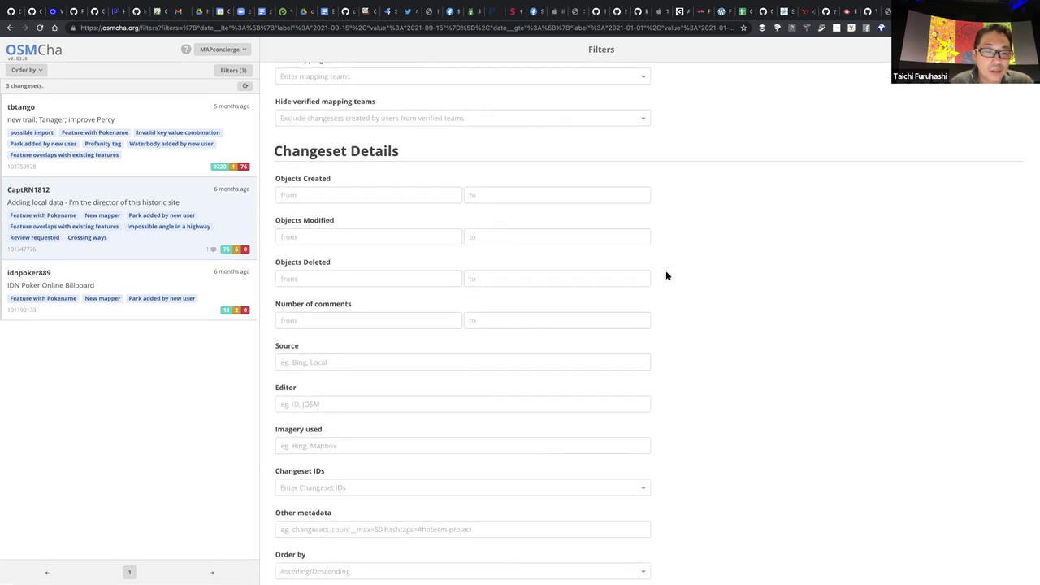
pyautogui.scroll(1, 682, 268)
pyautogui.scroll(-1, 684, 270)
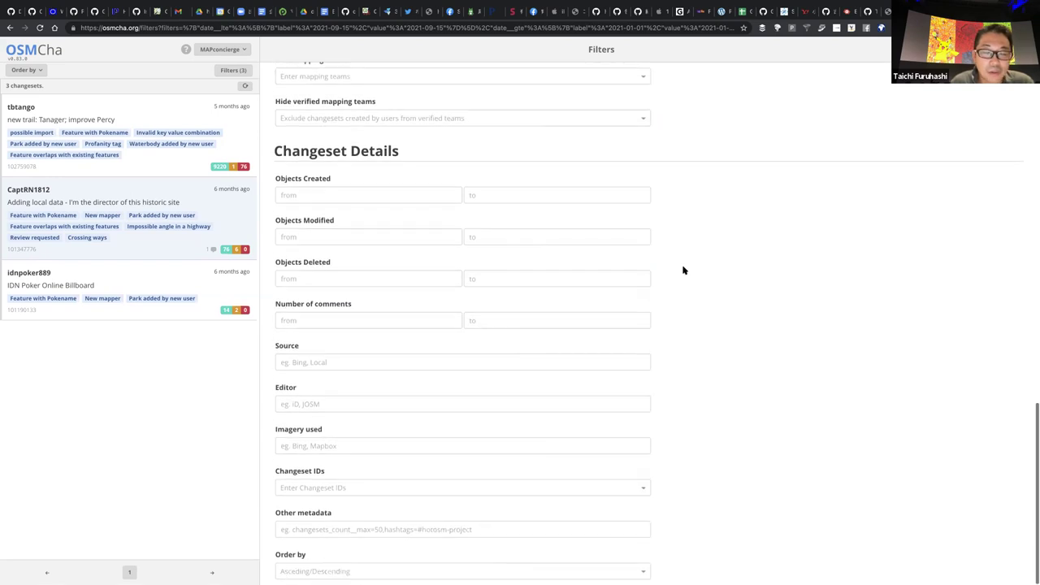
pyautogui.scroll(2, 682, 268)
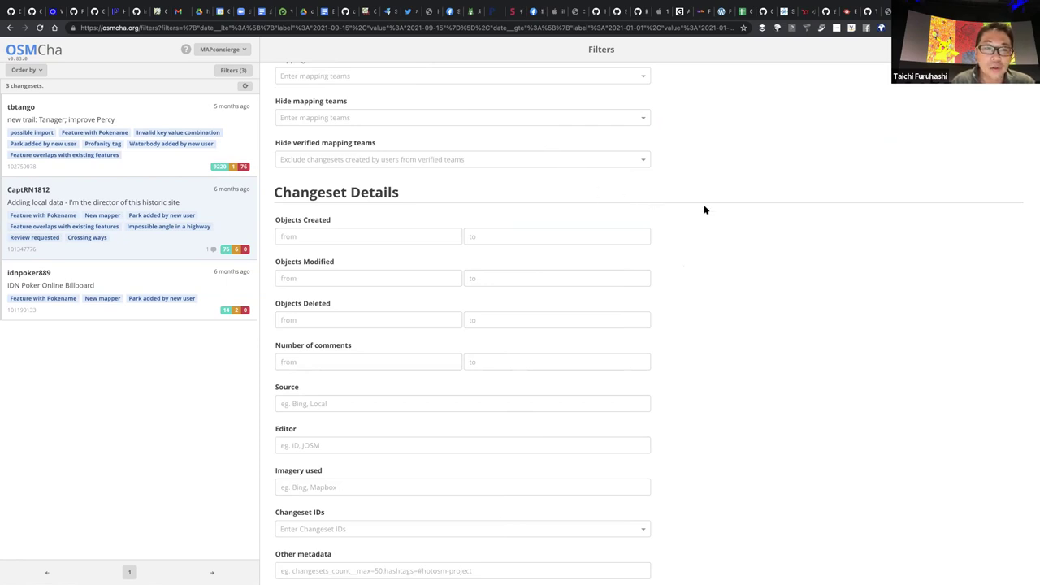
pyautogui.scroll(-1, 705, 210)
pyautogui.scroll(6, 704, 210)
pyautogui.scroll(8, 704, 209)
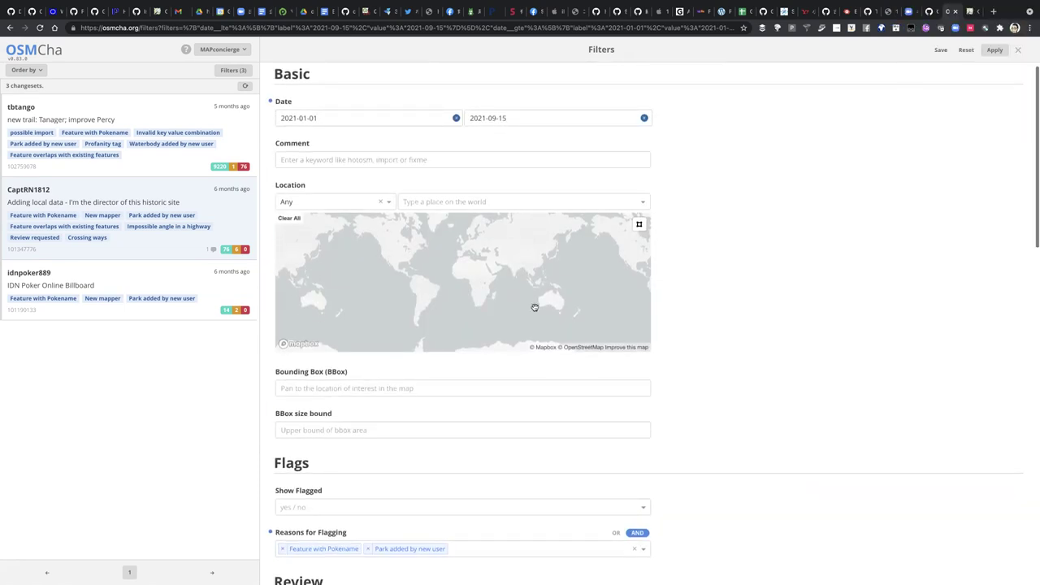
pyautogui.moveTo(520, 241); pyautogui.dragTo(464, 278)
pyautogui.scroll(3, 464, 278)
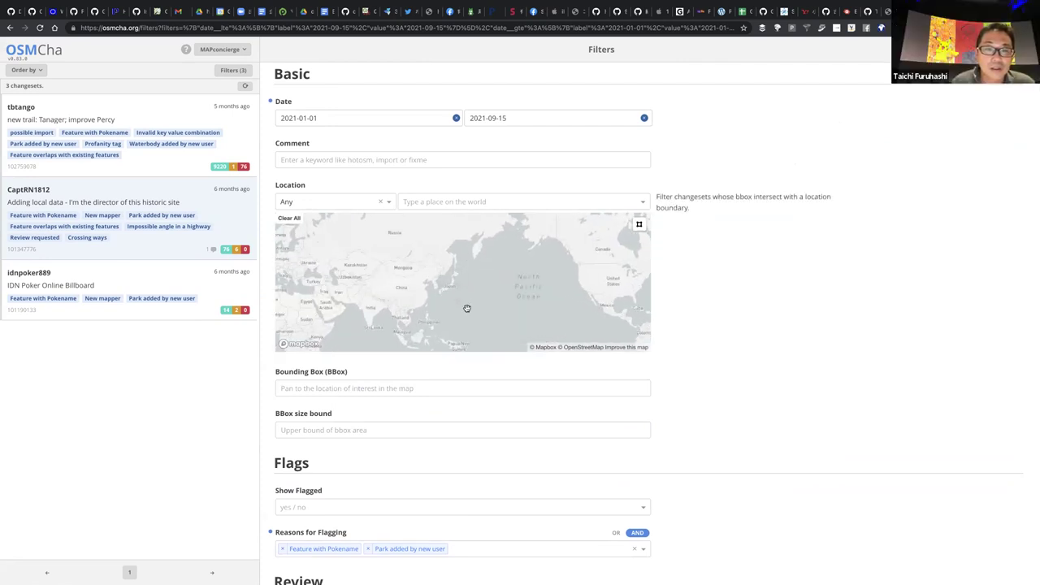
pyautogui.scroll(5, 443, 294)
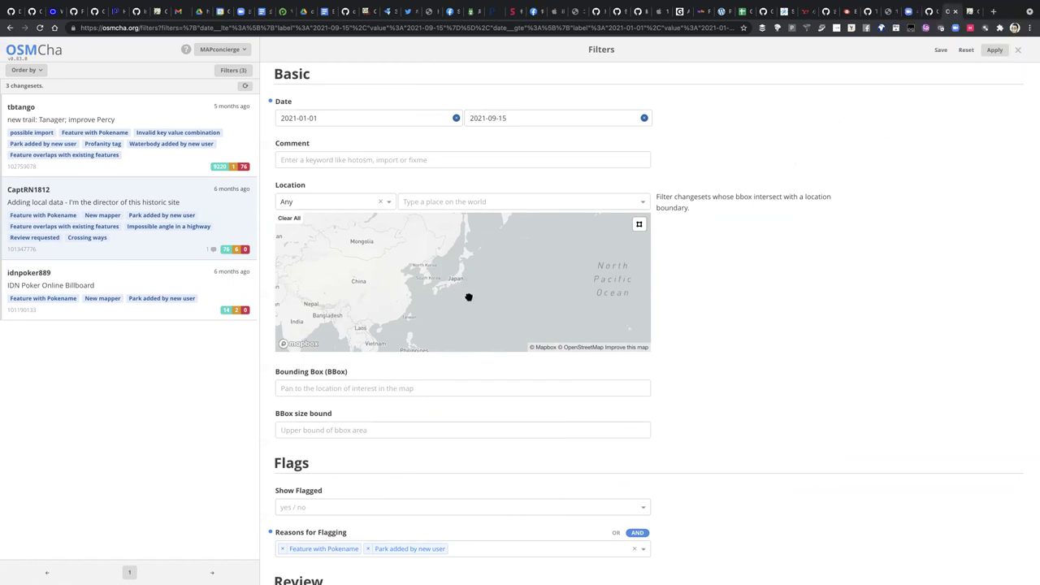
pyautogui.scroll(3, 467, 295)
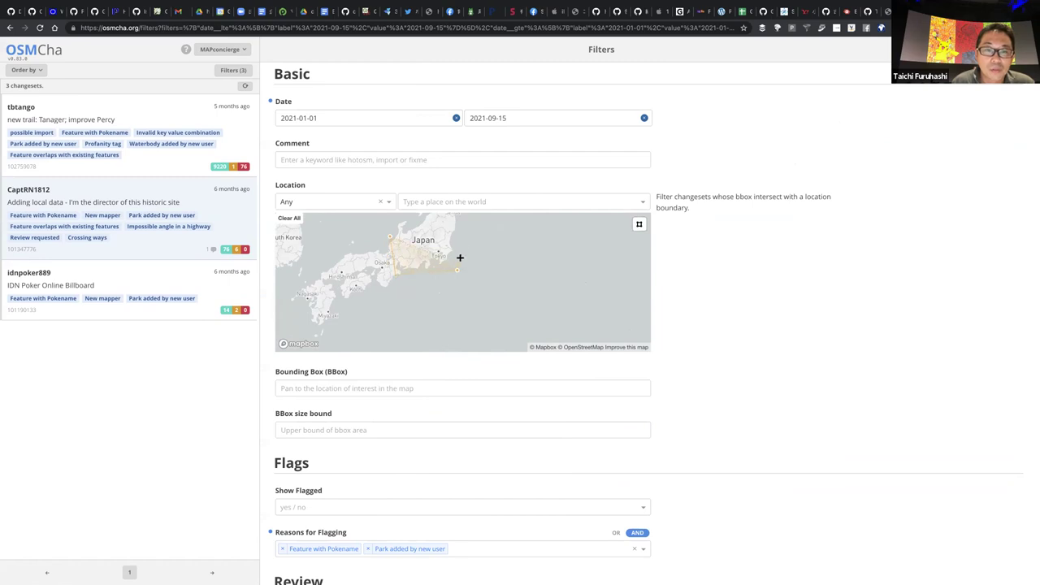
pyautogui.click(463, 231)
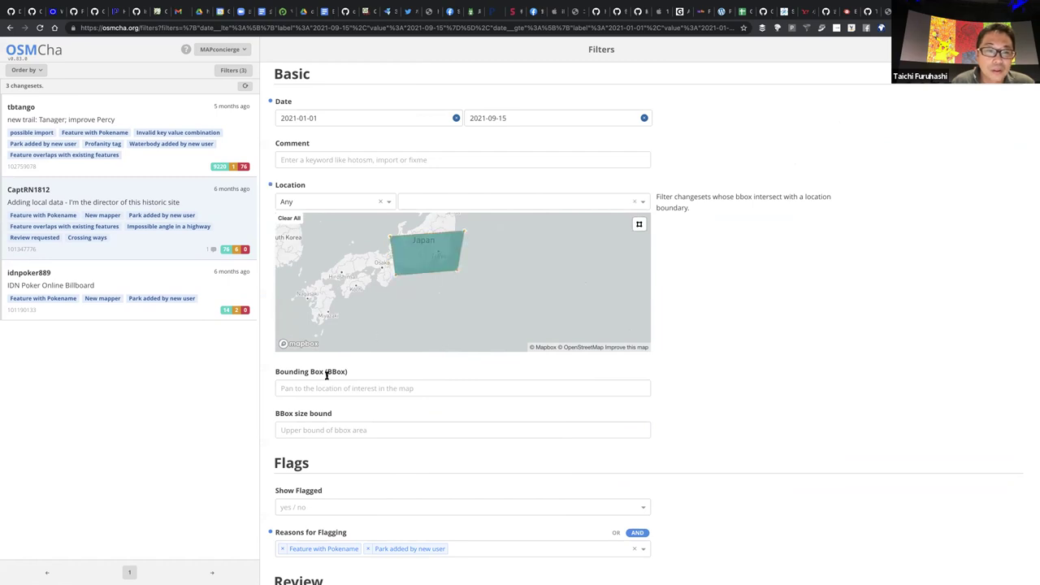
pyautogui.scroll(-1, 704, 342)
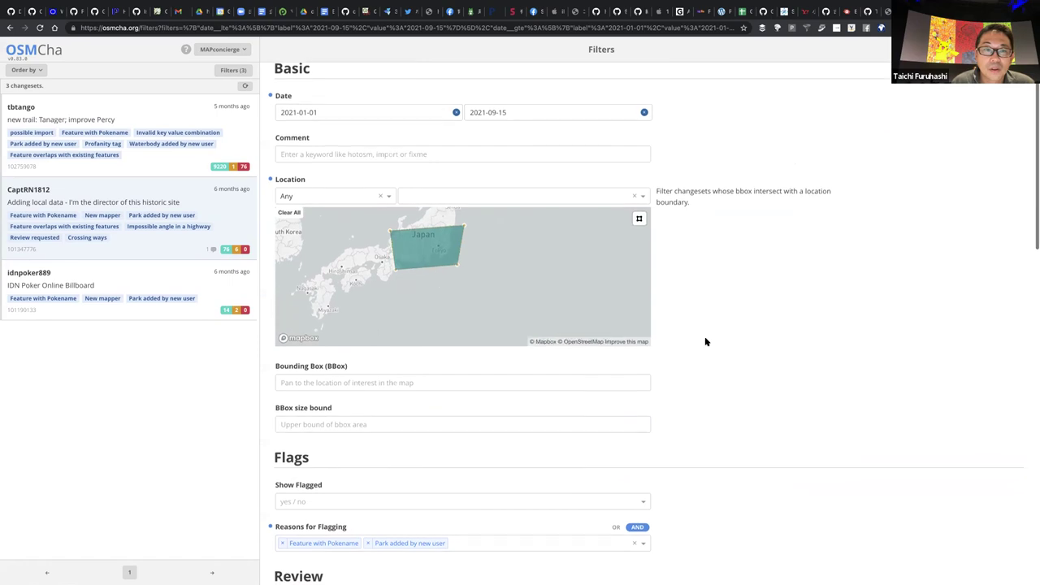
pyautogui.click(390, 195)
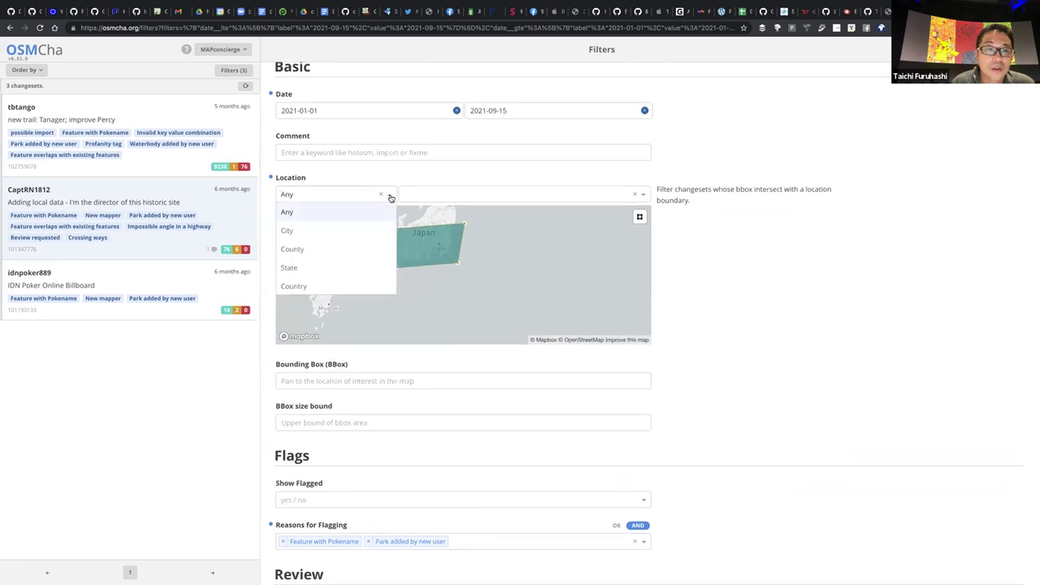
pyautogui.click(390, 197)
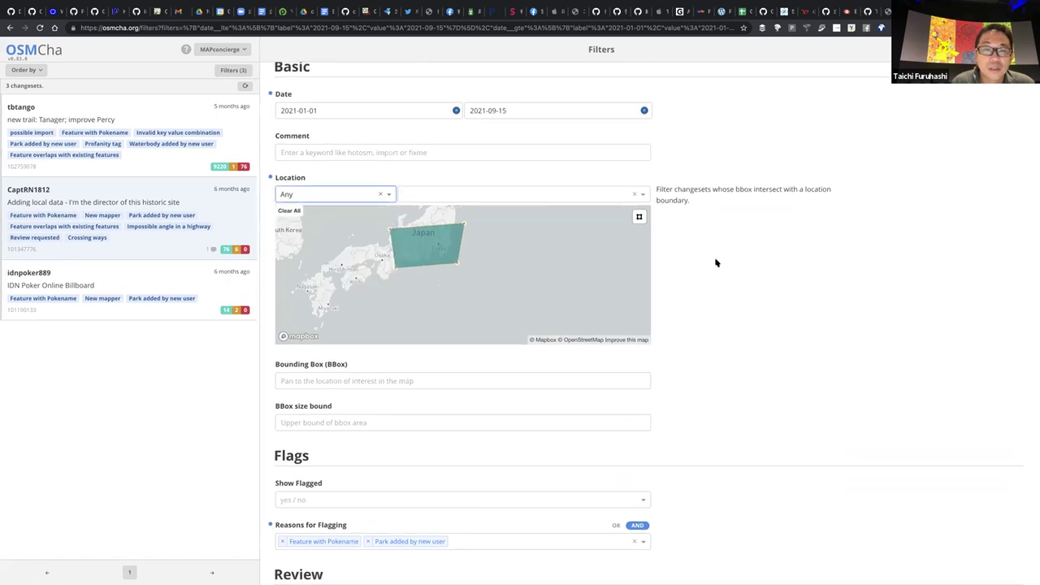
pyautogui.scroll(-1, 716, 261)
pyautogui.scroll(-2, 715, 262)
pyautogui.scroll(2, 713, 262)
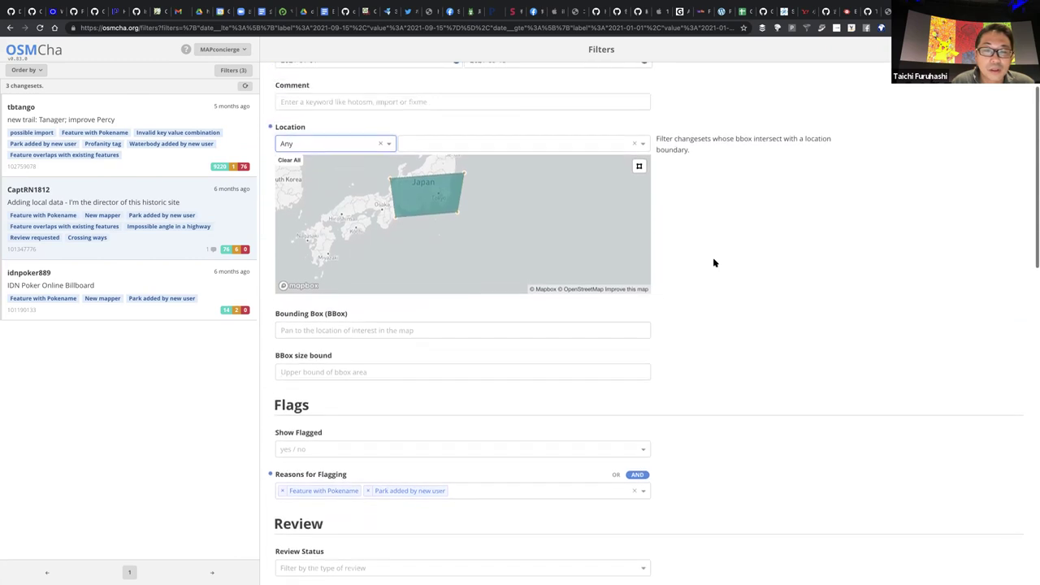
pyautogui.scroll(1, 714, 262)
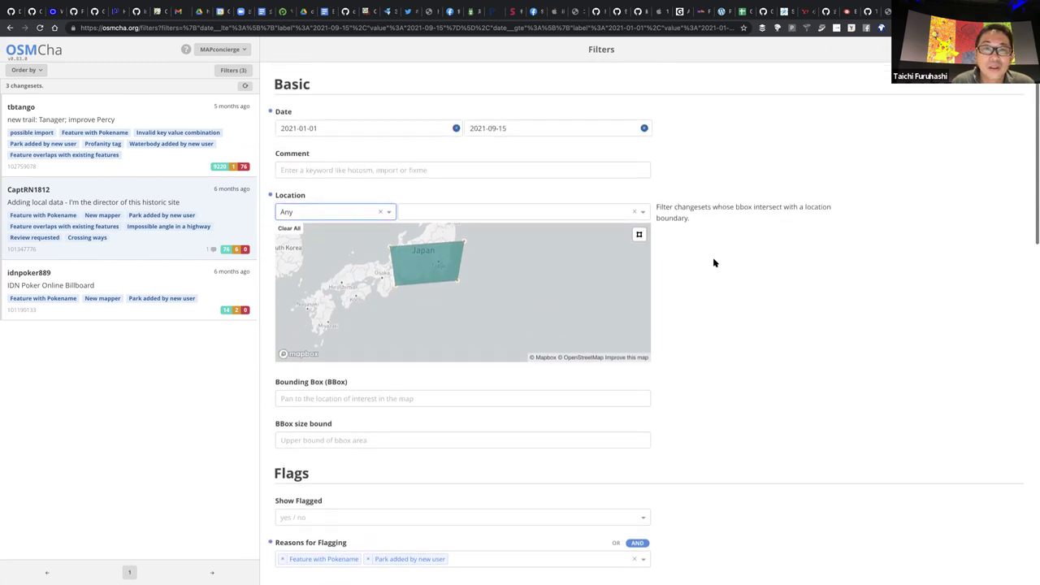
pyautogui.scroll(-1, 713, 263)
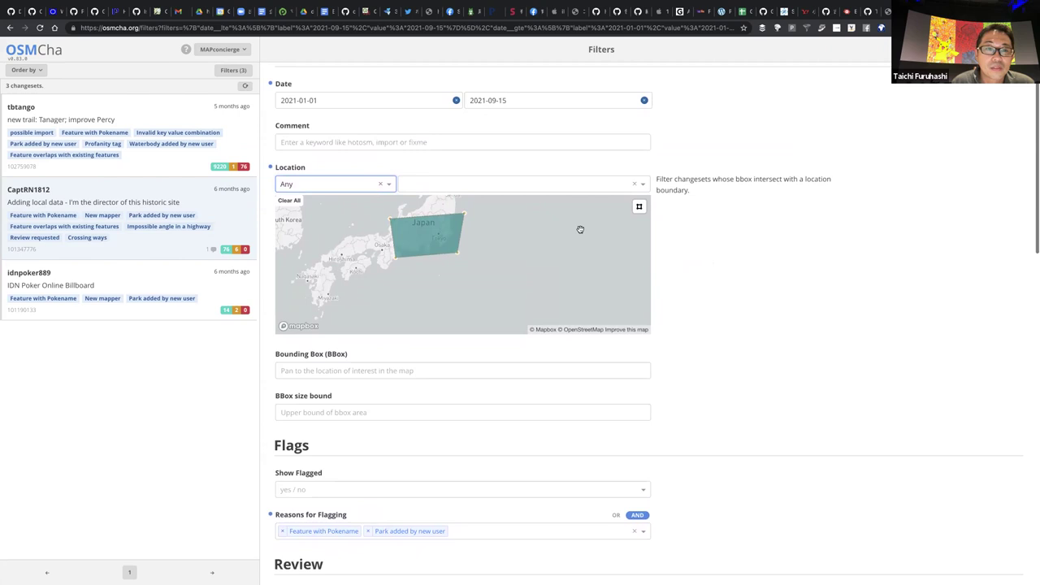
pyautogui.scroll(3, 563, 207)
pyautogui.scroll(-1, 710, 281)
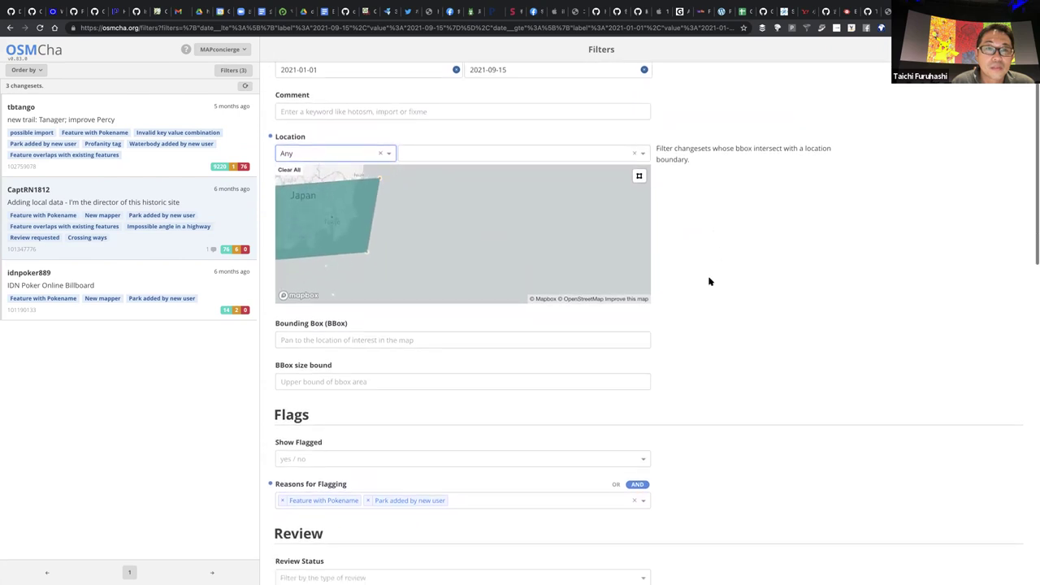
pyautogui.scroll(-1, 710, 281)
pyautogui.scroll(-2, 594, 254)
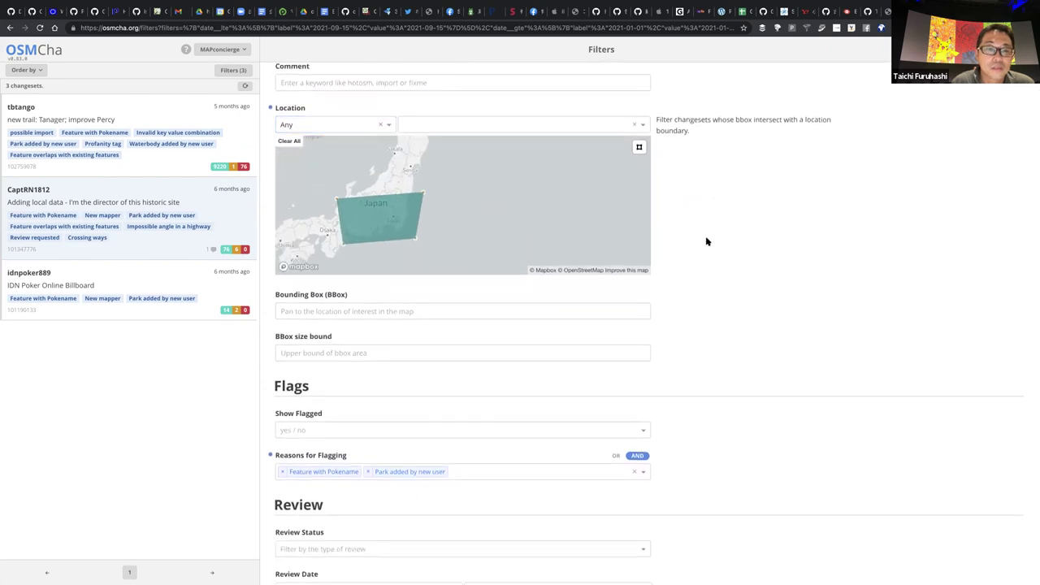
pyautogui.scroll(3, 706, 239)
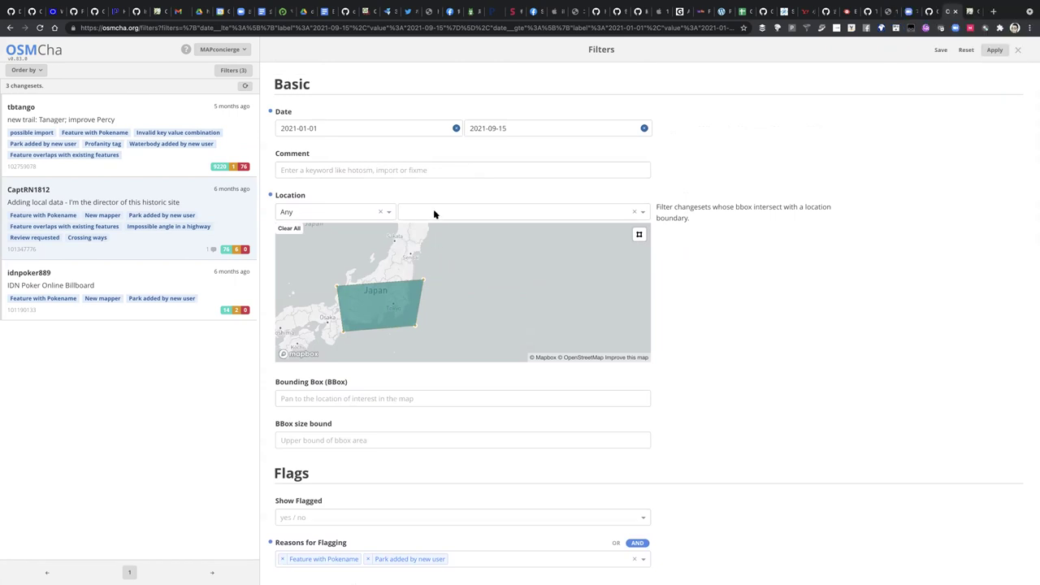
# Step: Filter by comment keyword furuhashilab, drop the Park added by new user and Feature with Pokename reasons, and apply
pyautogui.click(406, 169)
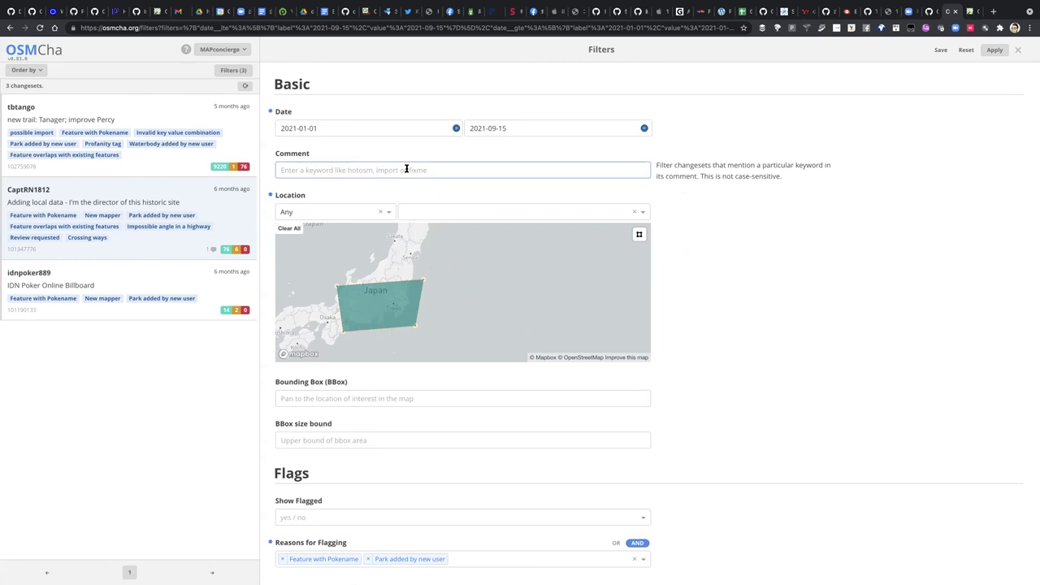
pyautogui.write('furuhashilab')
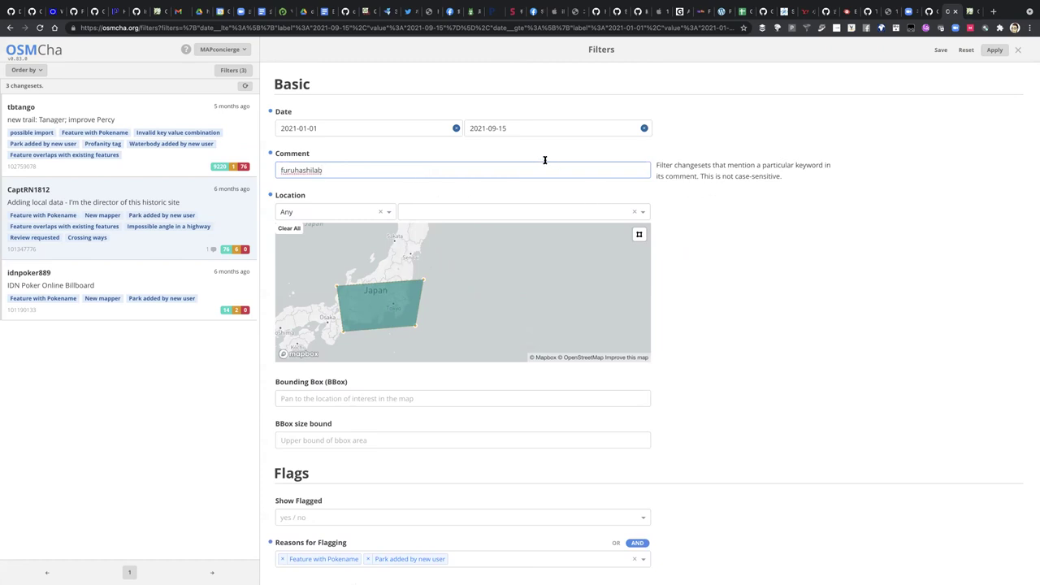
pyautogui.scroll(-5, 842, 300)
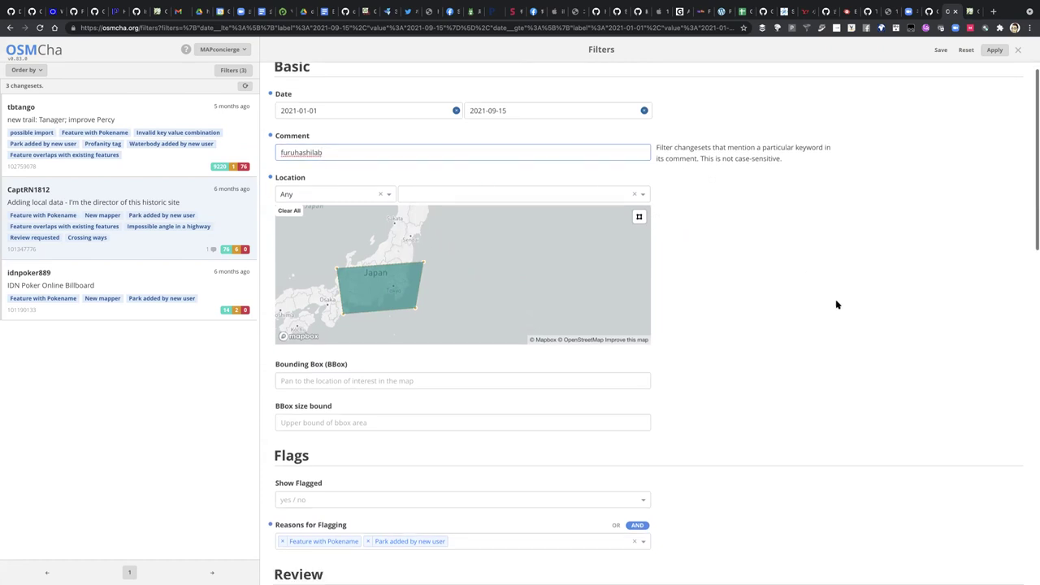
pyautogui.click(370, 365)
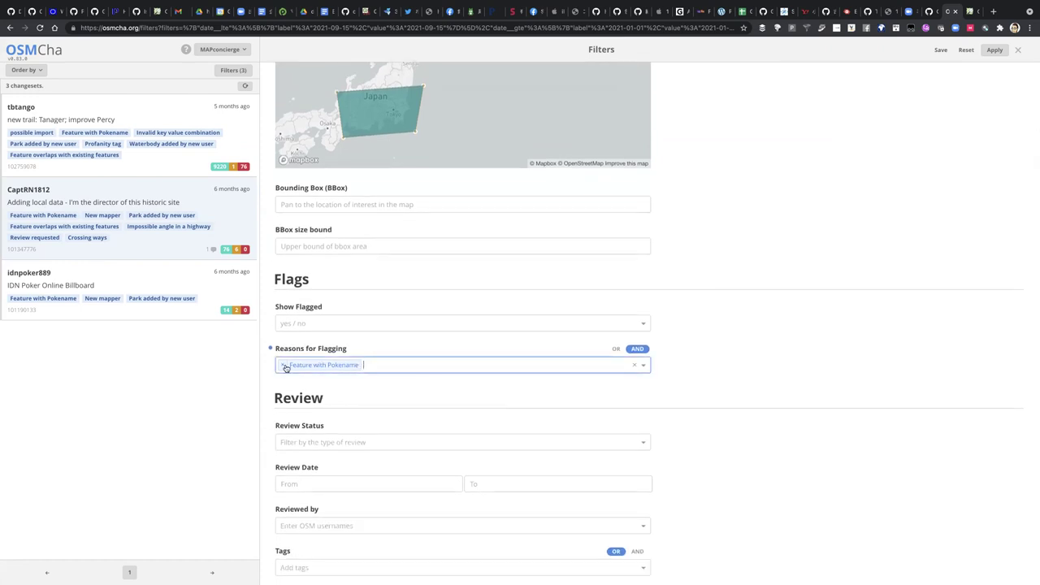
pyautogui.click(279, 365)
pyautogui.scroll(5, 709, 324)
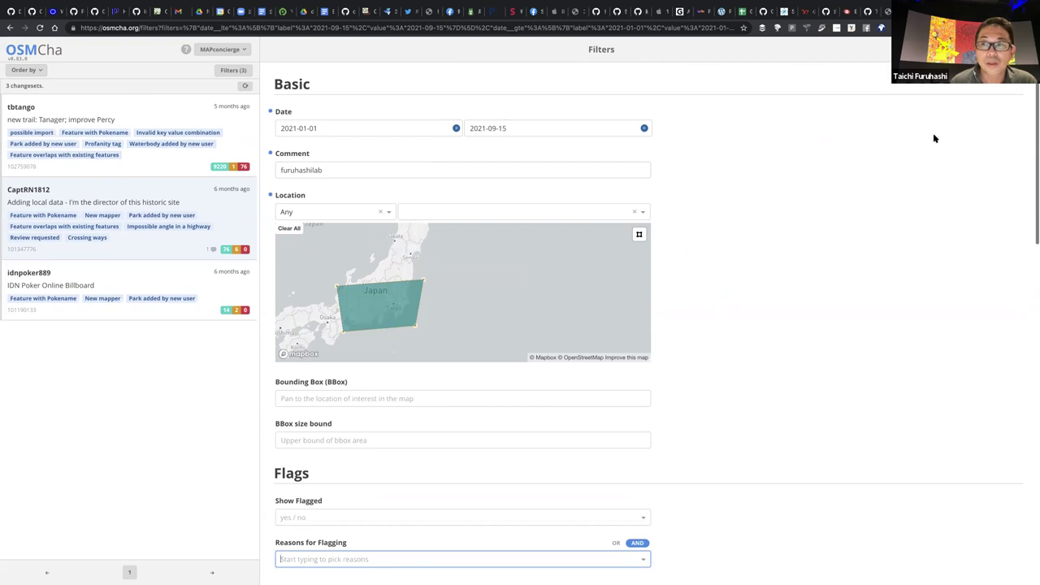
pyautogui.click(999, 50)
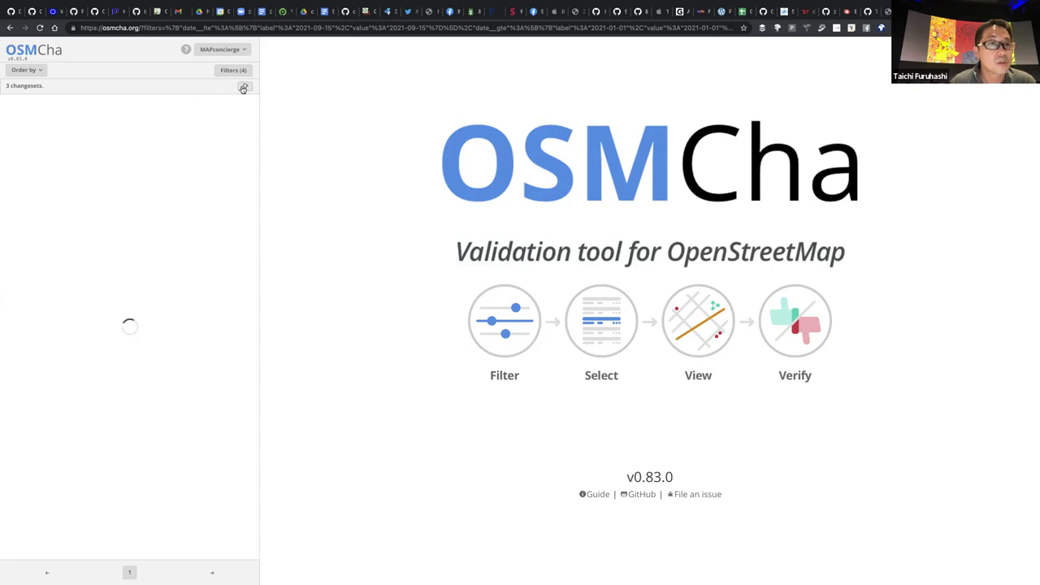
# Step: Reset all changeset filters and reopen the empty filter form
pyautogui.click(231, 69)
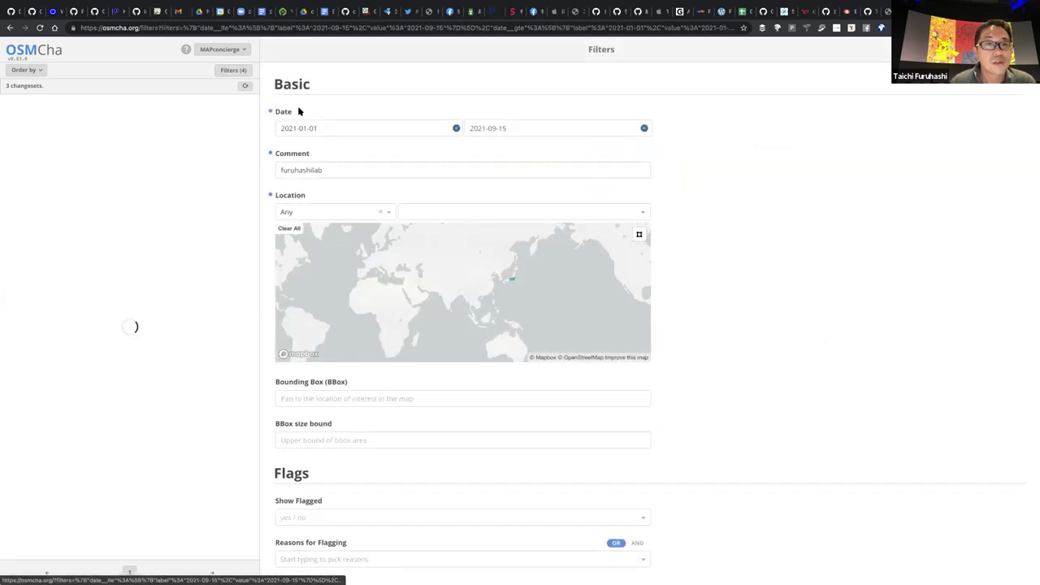
pyautogui.click(955, 50)
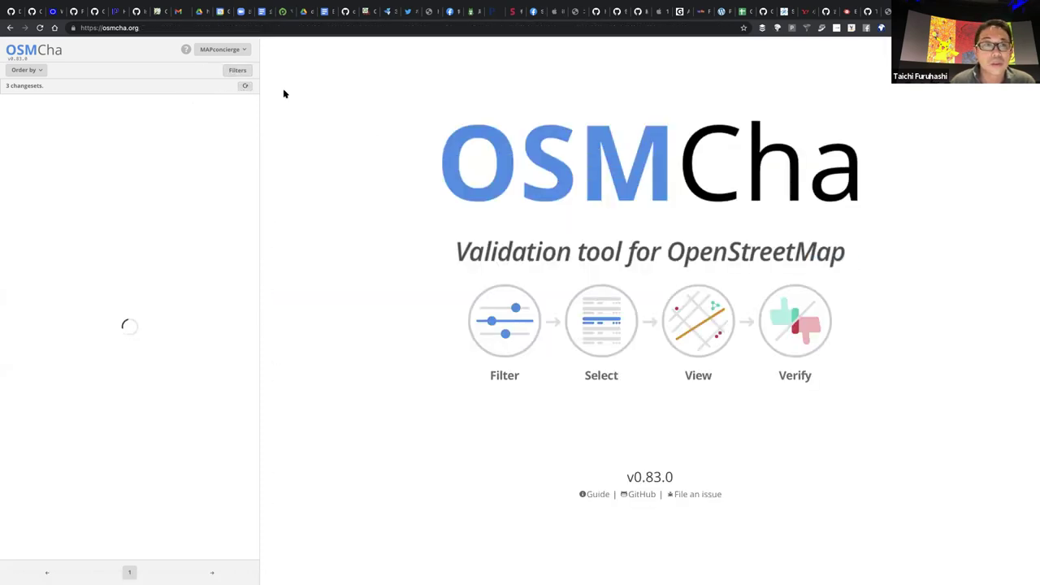
pyautogui.click(237, 70)
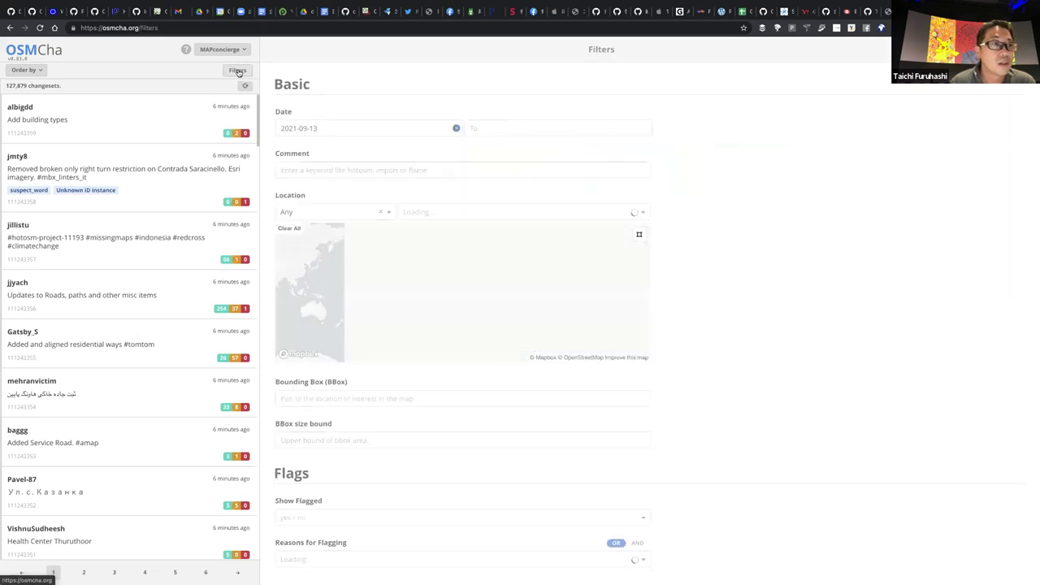
# Step: Set the date range from 2021-01-01 to 2021-09-15
pyautogui.click(446, 127)
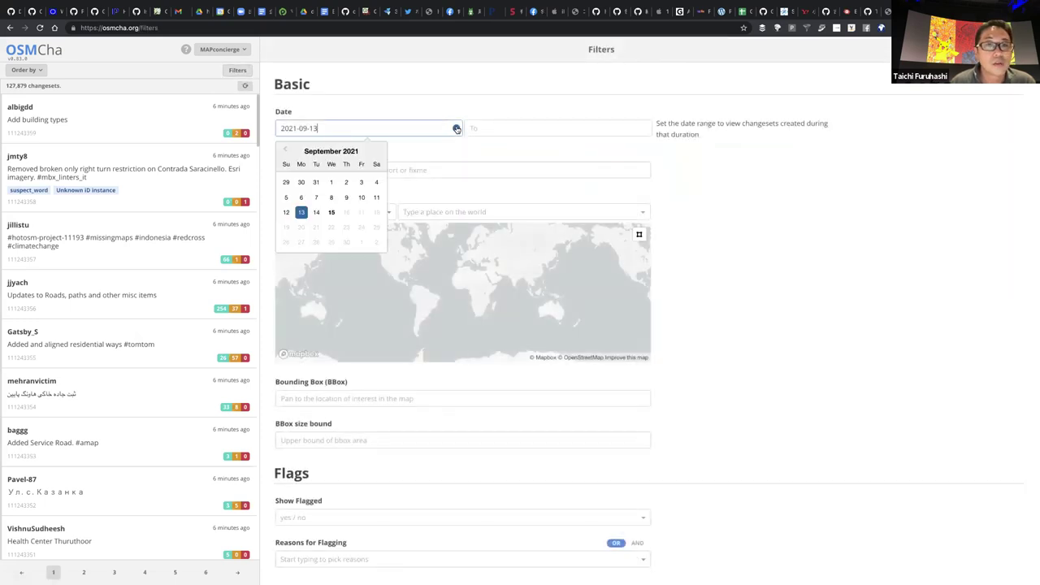
pyautogui.click(286, 151)
pyautogui.click(287, 151)
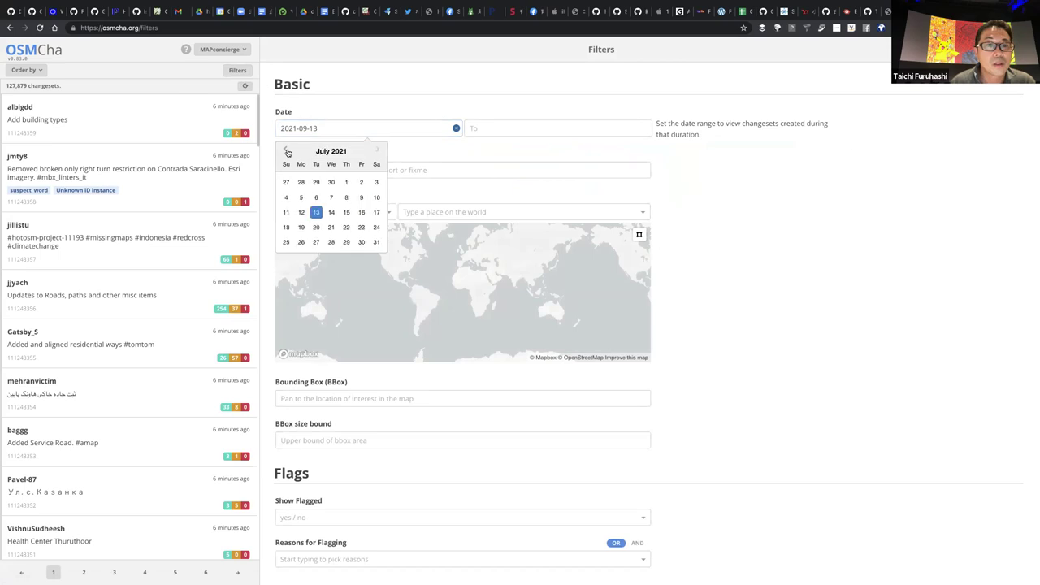
pyautogui.click(287, 151)
pyautogui.click(287, 151)
pyautogui.click(287, 151)
pyautogui.click(287, 151)
pyautogui.click(287, 151)
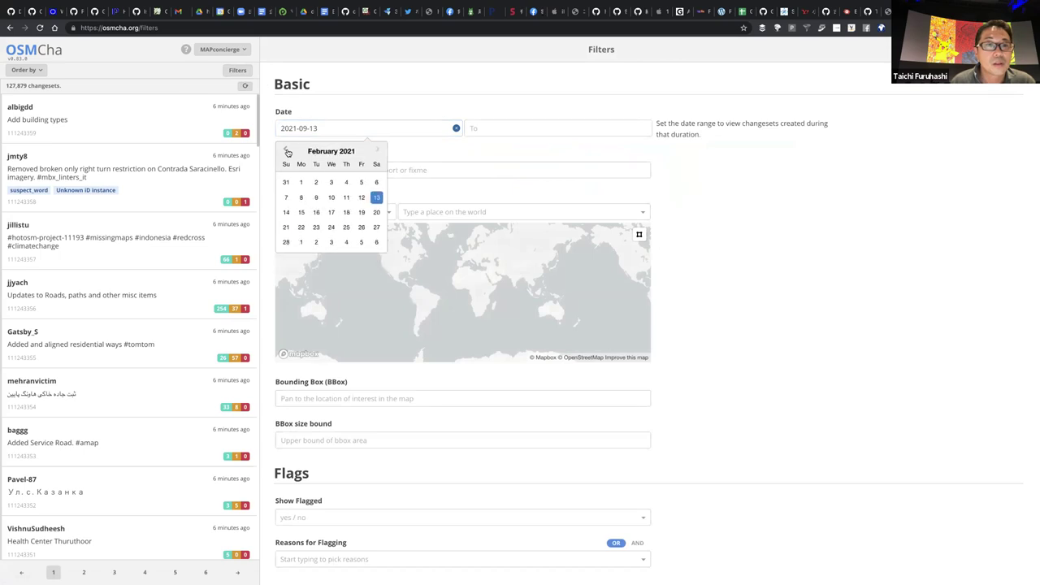
pyautogui.click(286, 152)
pyautogui.click(361, 181)
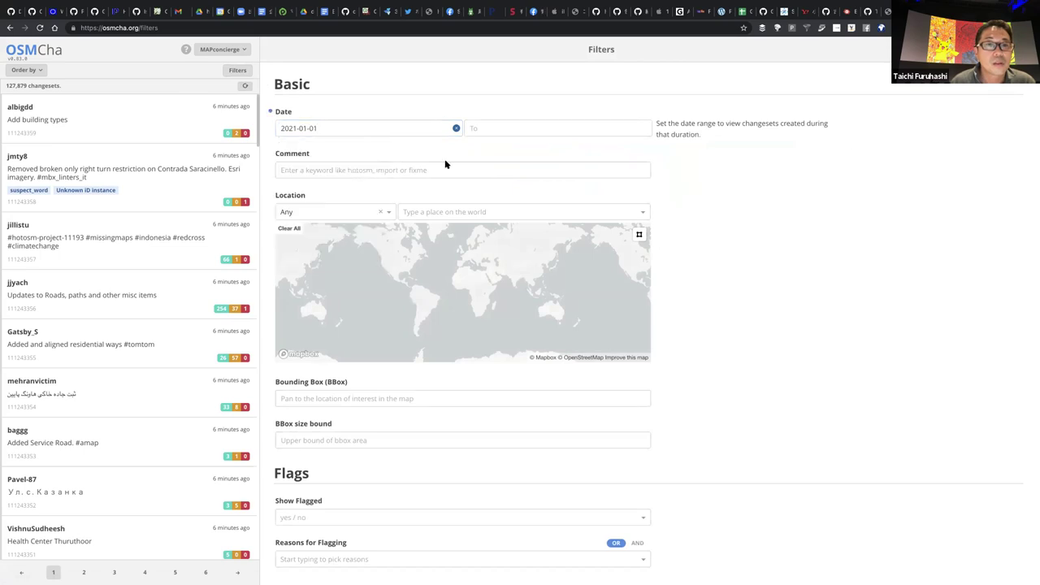
pyautogui.click(511, 127)
pyautogui.click(519, 212)
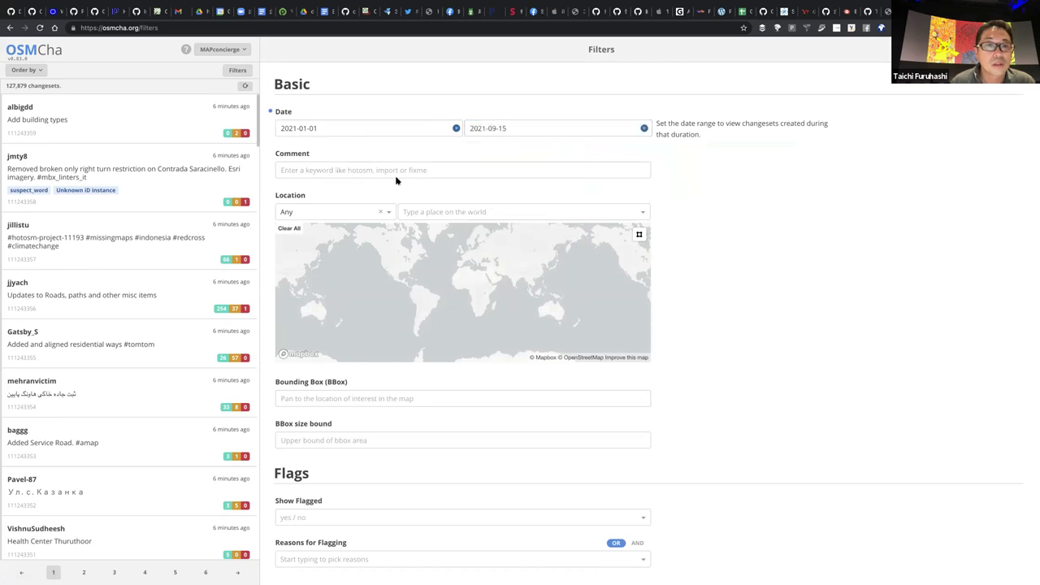
pyautogui.click(387, 169)
pyautogui.scroll(2, 429, 227)
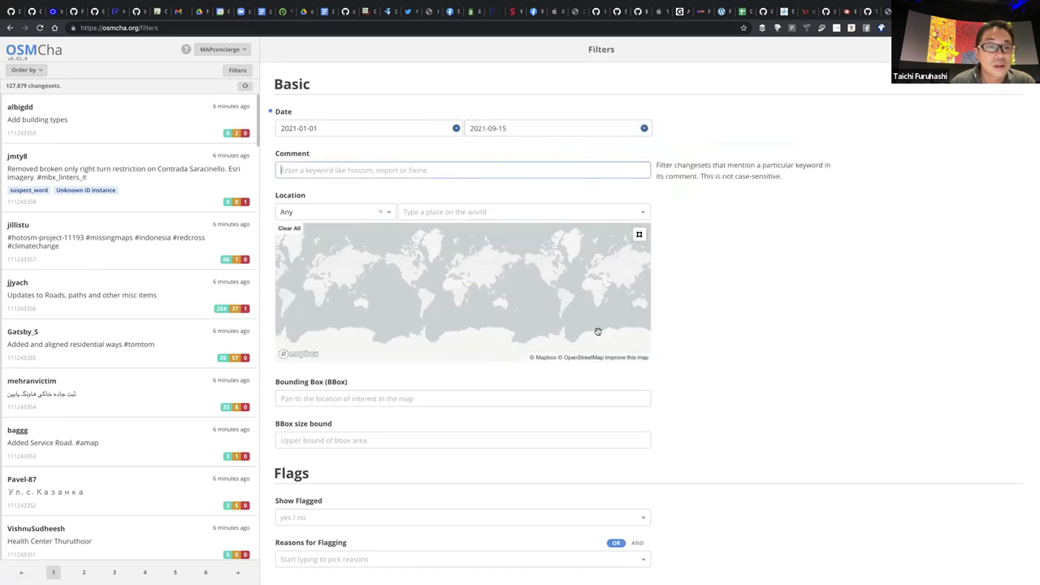
# Step: Add #furuhashilab as an Other metadata filter and apply it with the 2021 date range
pyautogui.scroll(-1, 796, 391)
pyautogui.scroll(-5, 656, 353)
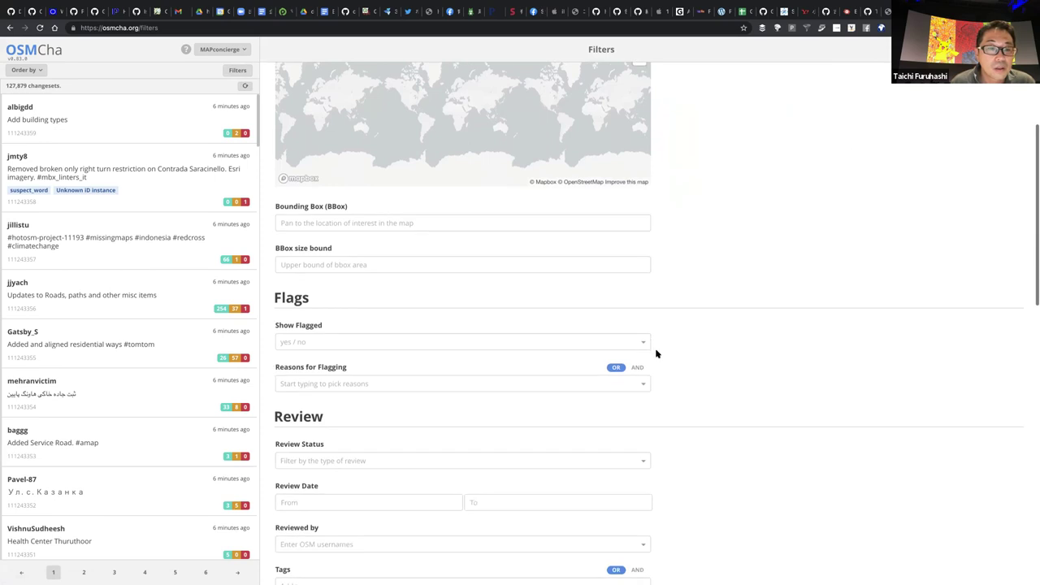
pyautogui.scroll(-8, 656, 354)
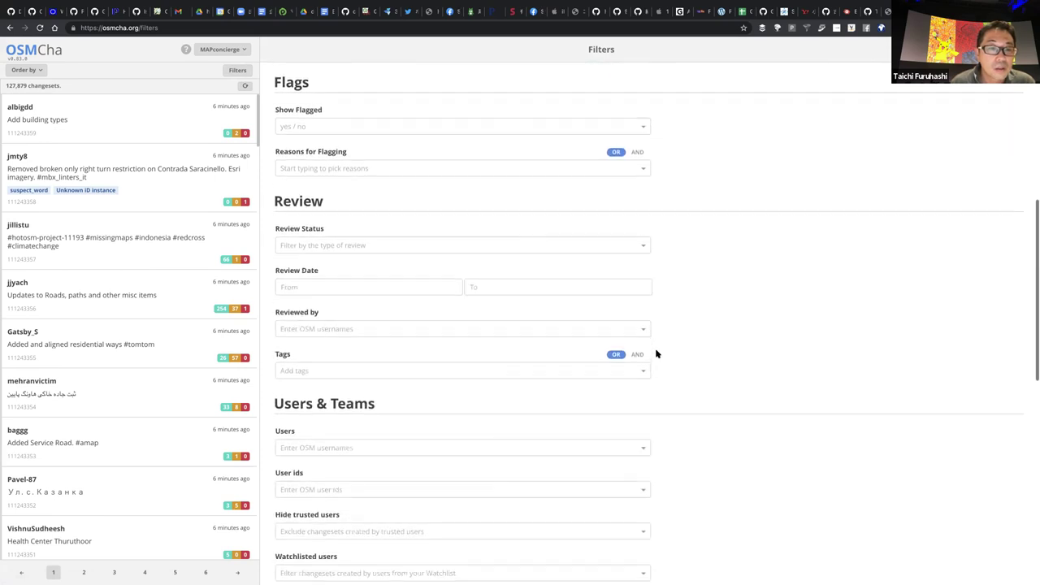
pyautogui.scroll(-5, 656, 354)
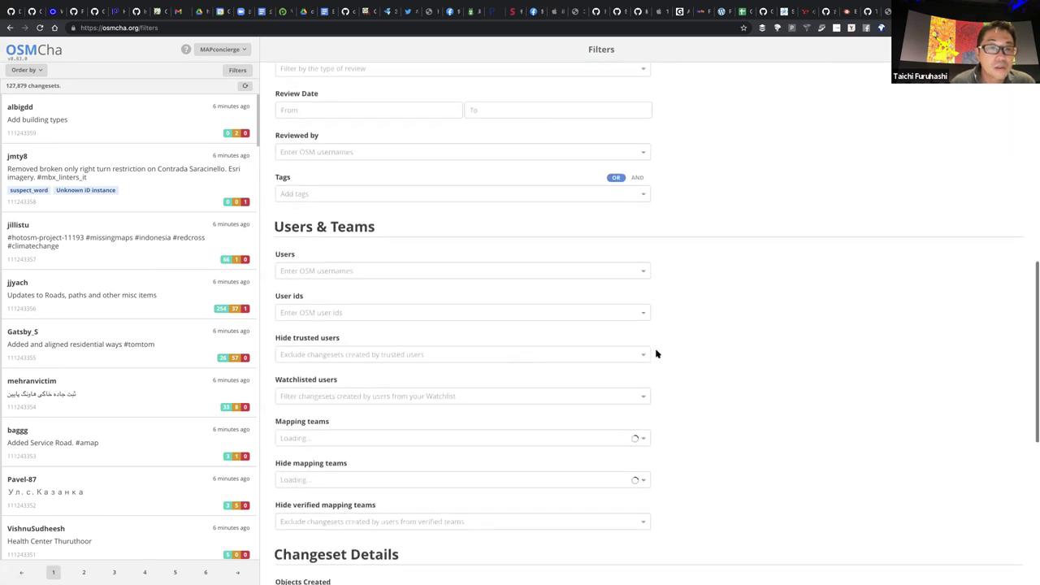
pyautogui.scroll(-5, 690, 359)
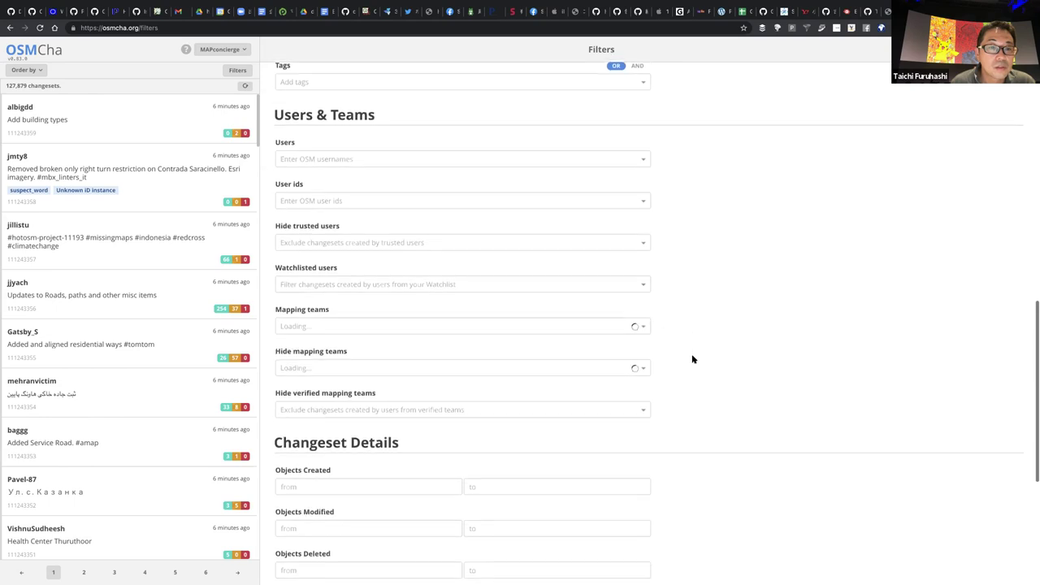
pyautogui.scroll(-5, 692, 359)
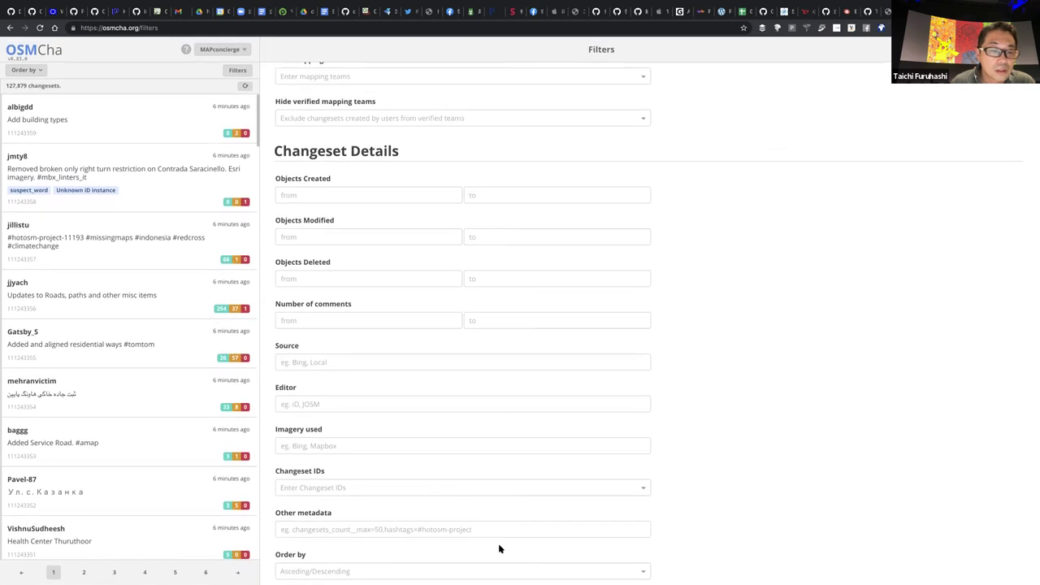
pyautogui.click(403, 531)
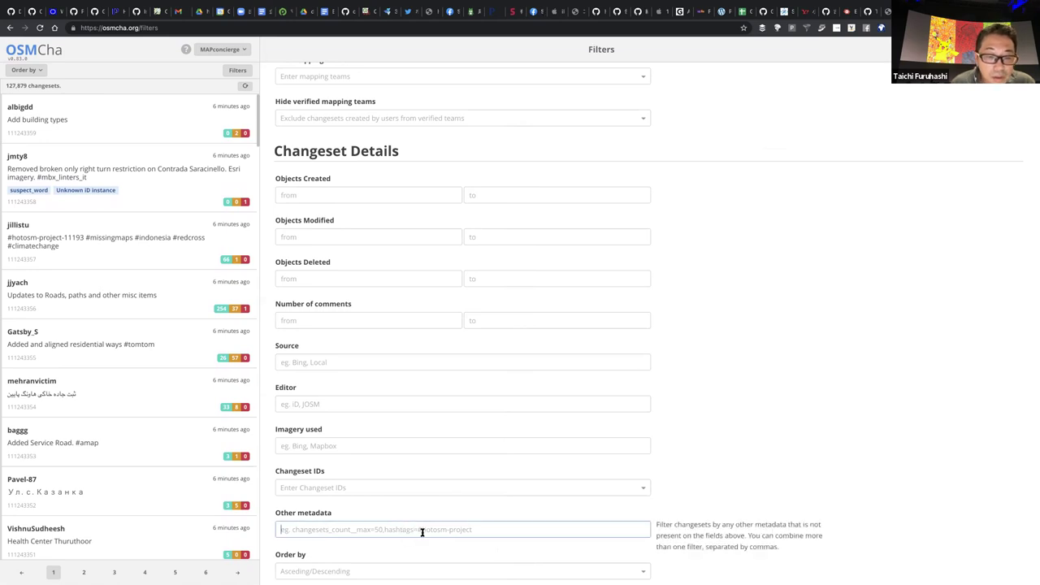
pyautogui.write('#furuhashilab')
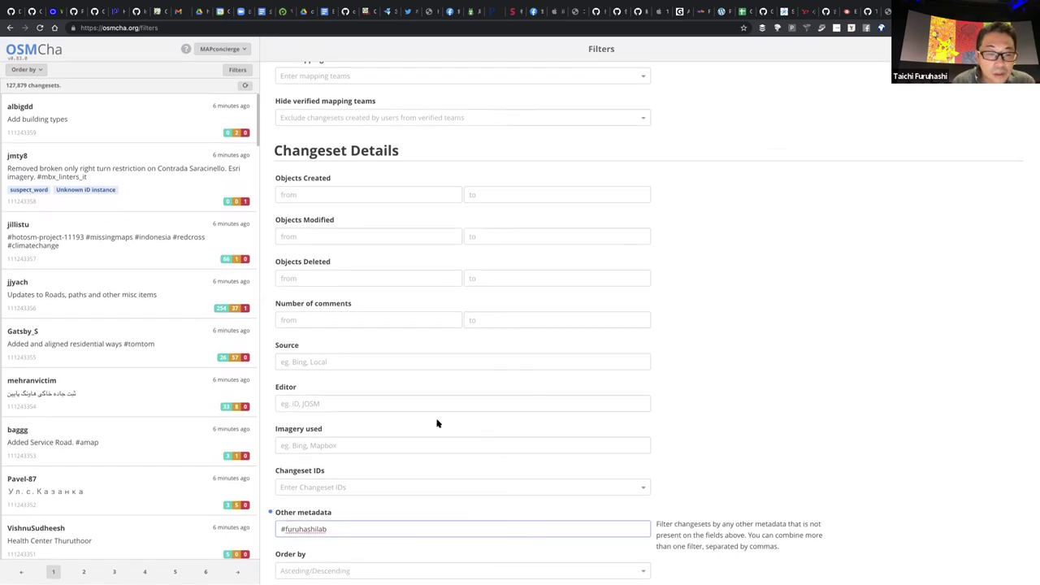
pyautogui.scroll(5, 452, 412)
pyautogui.scroll(8, 451, 406)
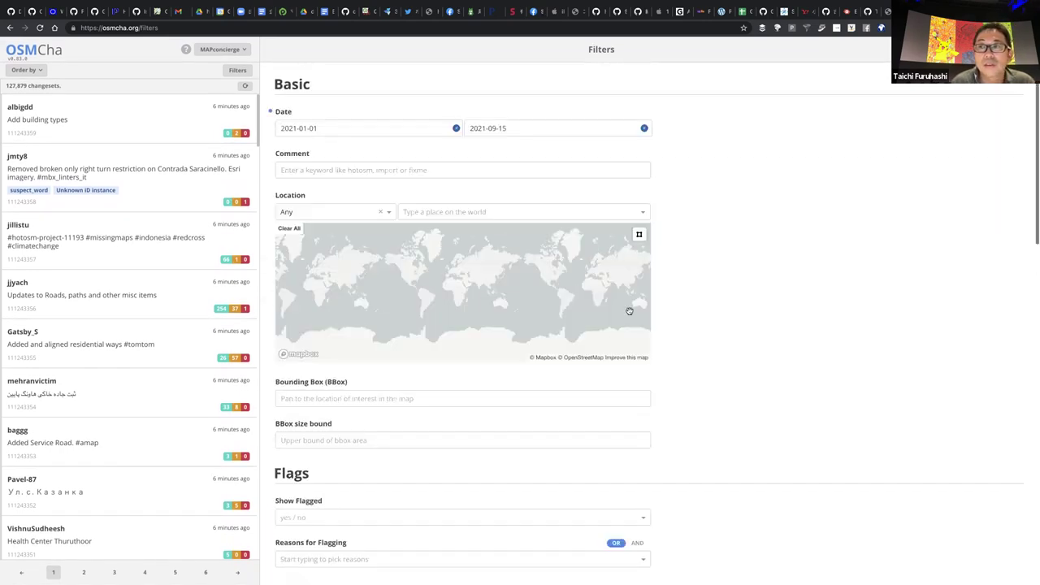
pyautogui.click(999, 49)
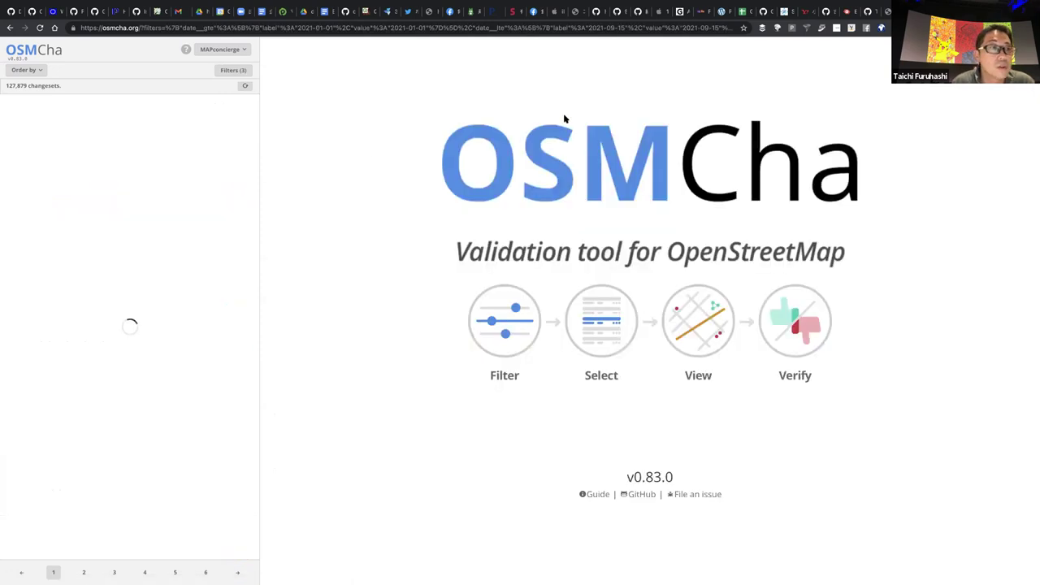
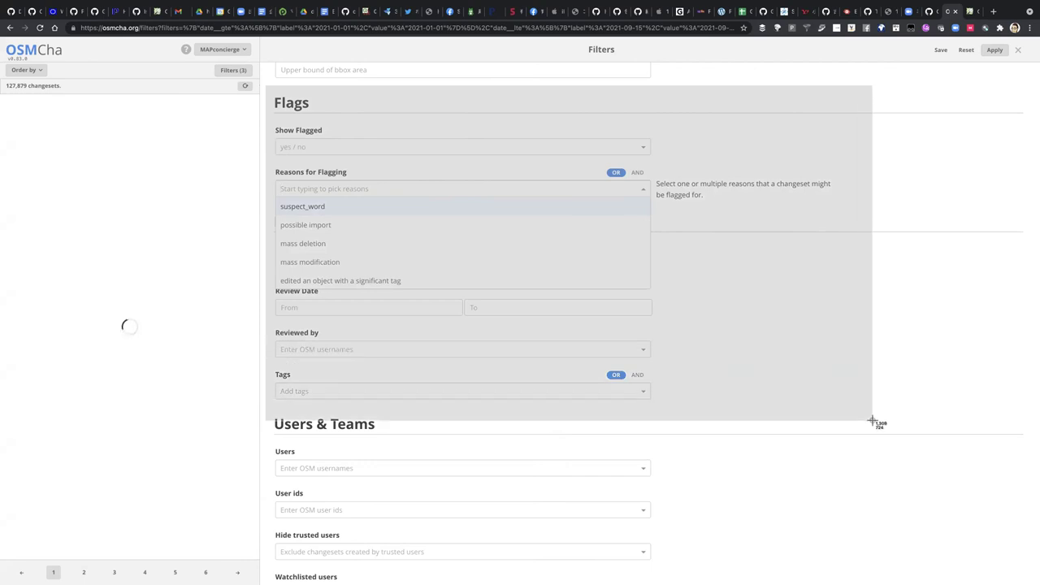
# Step: Glance at the filter-setup photo, then return to the GitHub issue #54 tab
pyautogui.scroll(5, 399, 181)
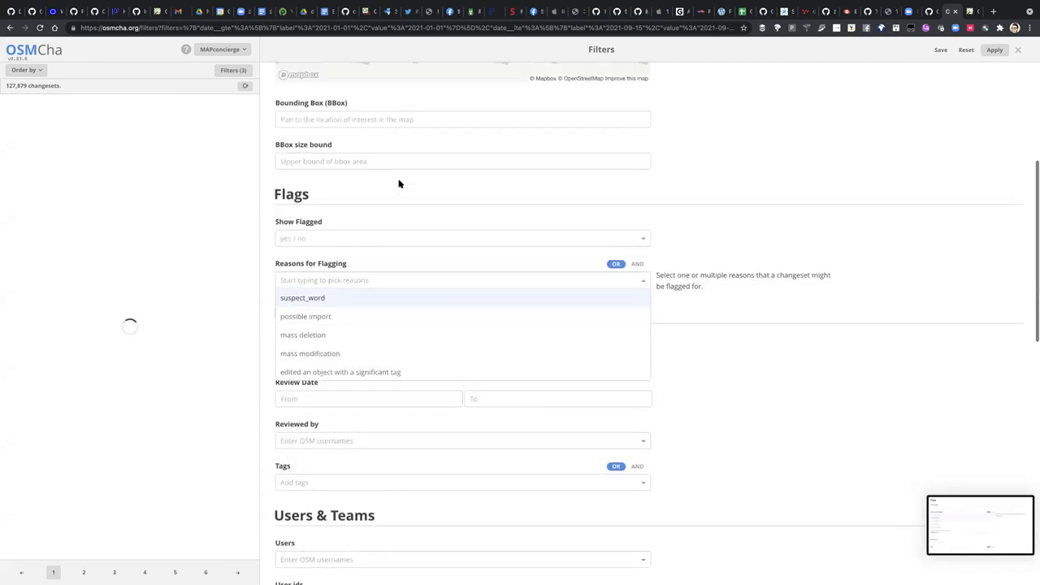
pyautogui.press('super+Tab')
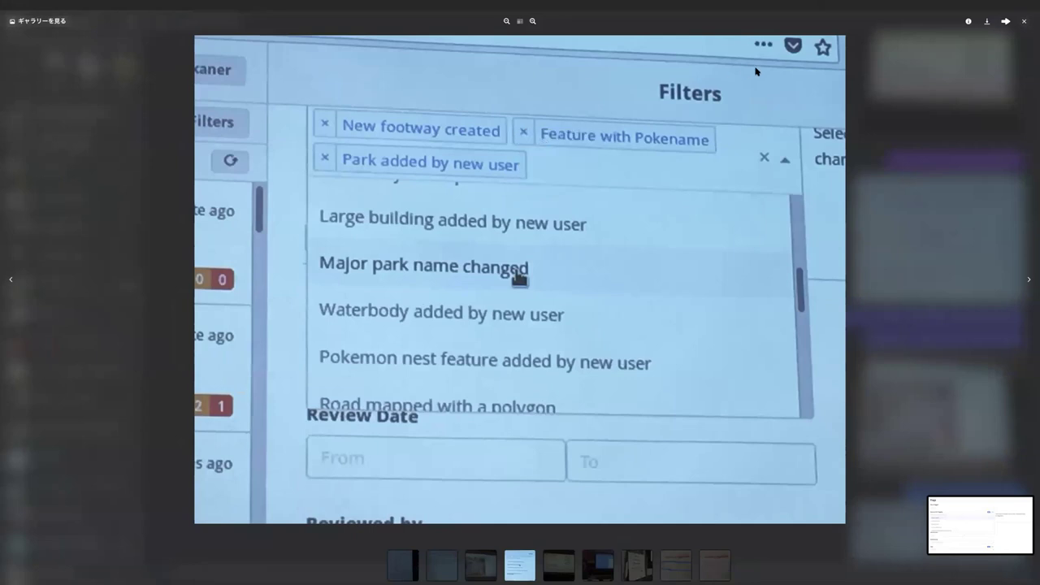
pyautogui.press('super+Tab')
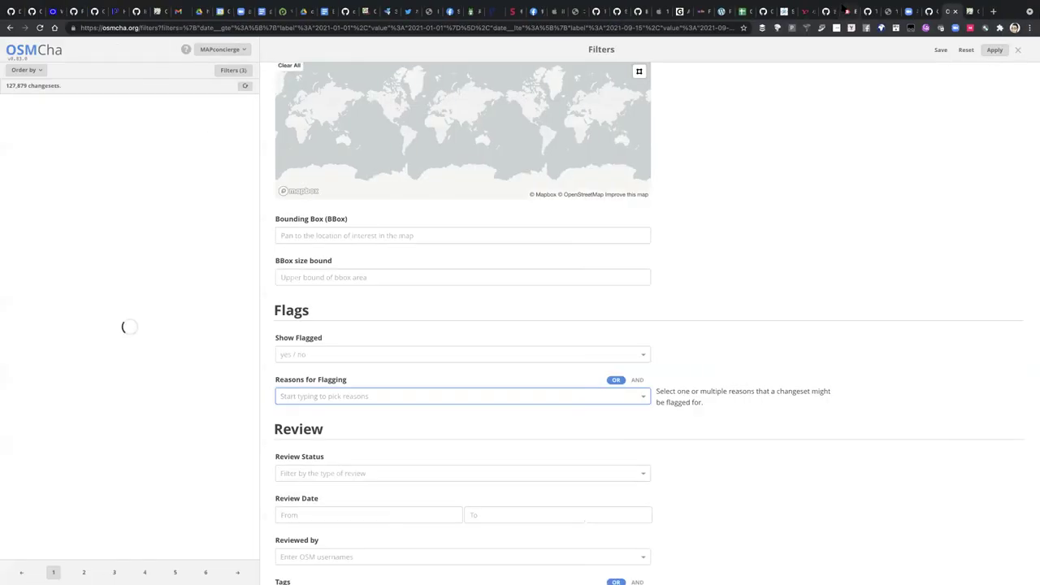
pyautogui.hotkey('ctrl', 'shift', 'Tab')
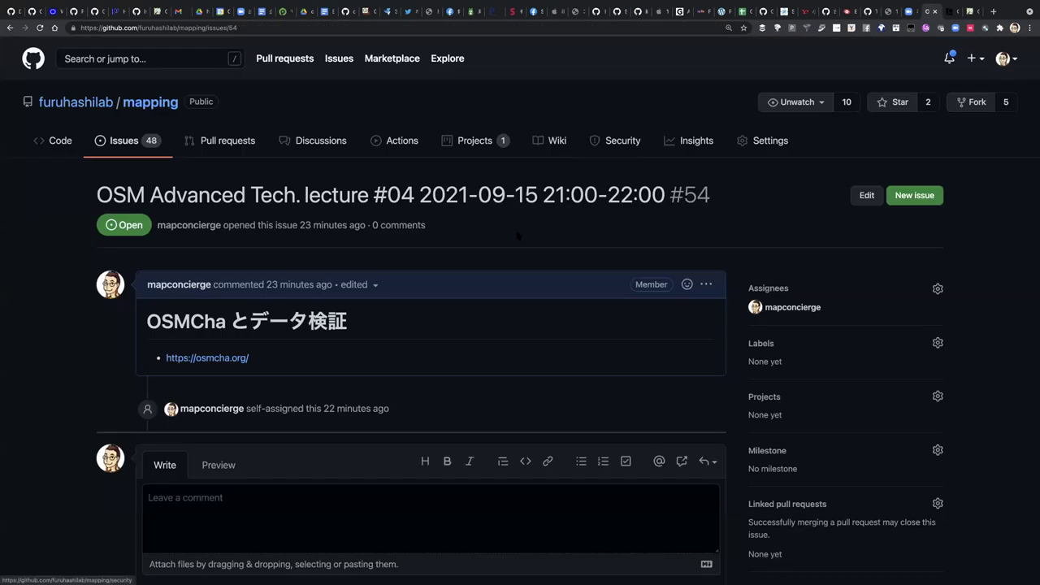
# Step: Post a comment on issue #54 with heading '## ポケモンGO 編集用フィルタ' and the pasted filter screenshot
pyautogui.scroll(-2, 659, 242)
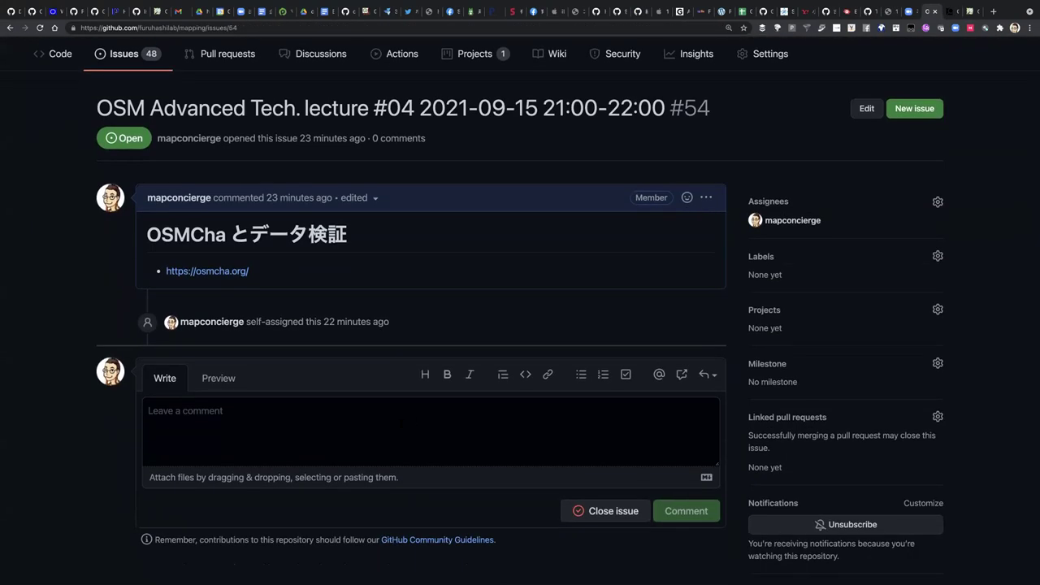
pyautogui.click(431, 430)
pyautogui.write('##')
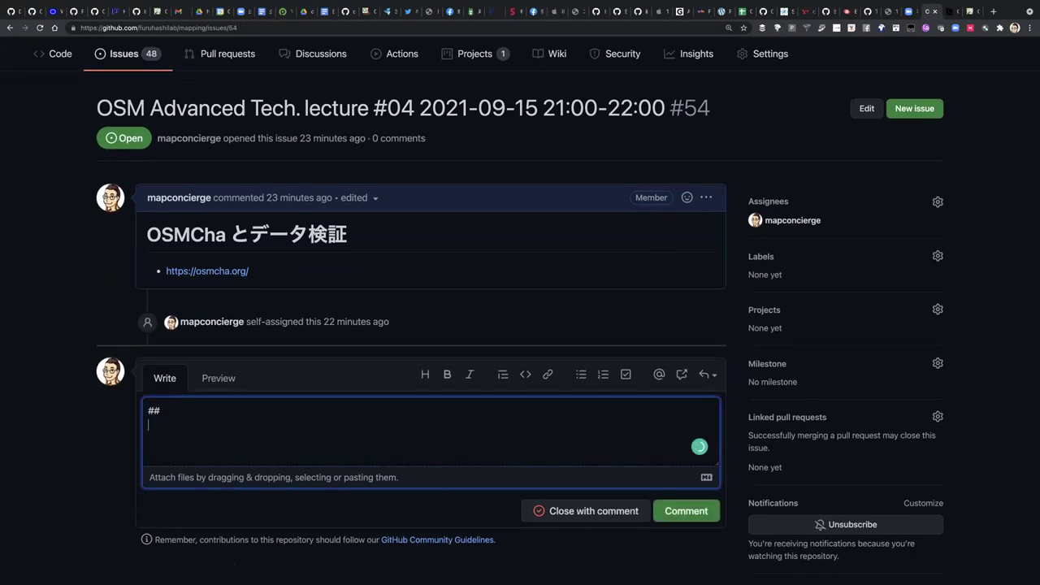
pyautogui.hotkey('ctrl', 'v')
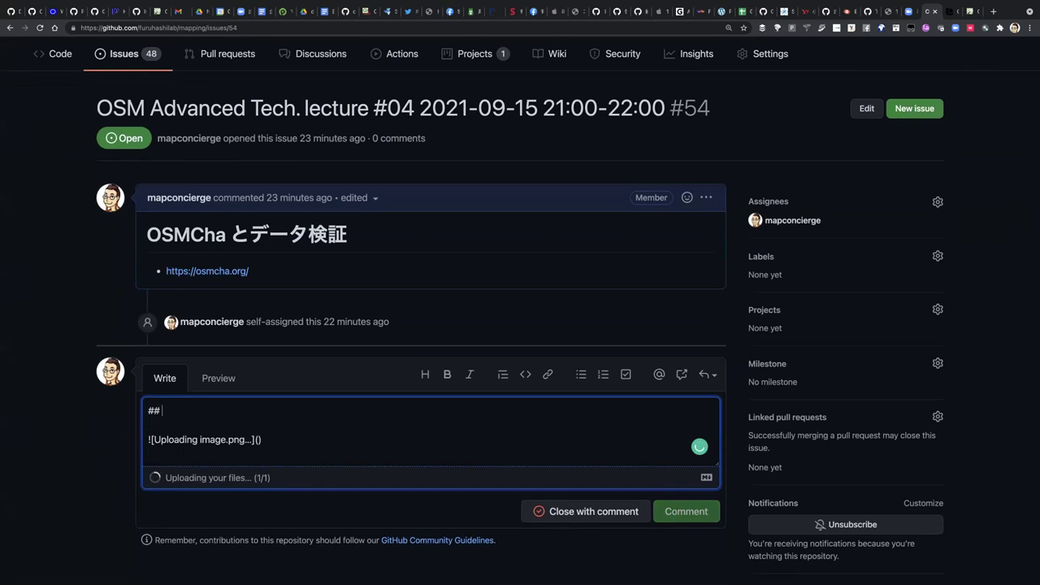
pyautogui.write('ポケモンG')
pyautogui.write('O 編集')
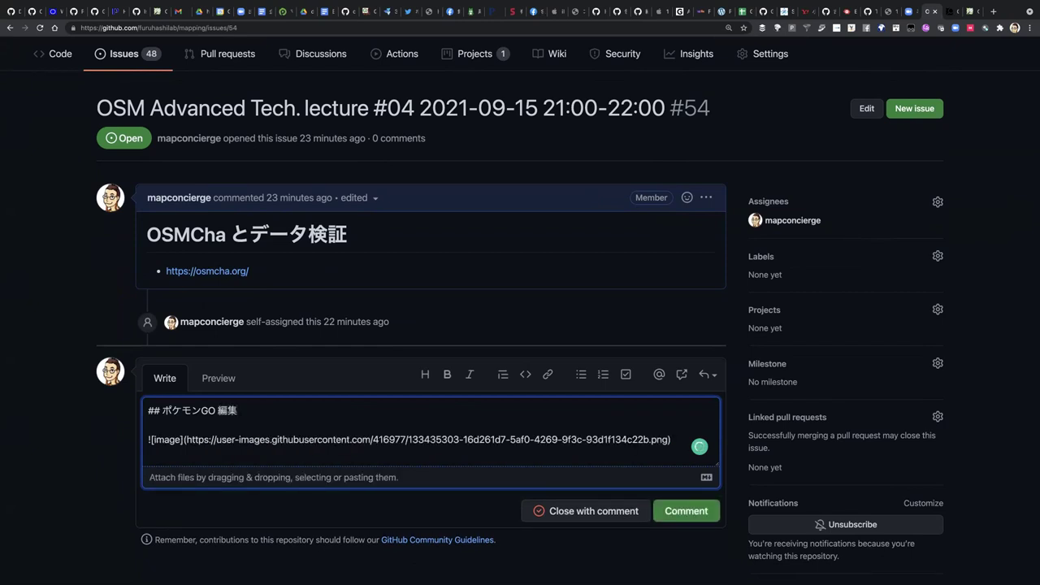
pyautogui.write('用フィルタ')
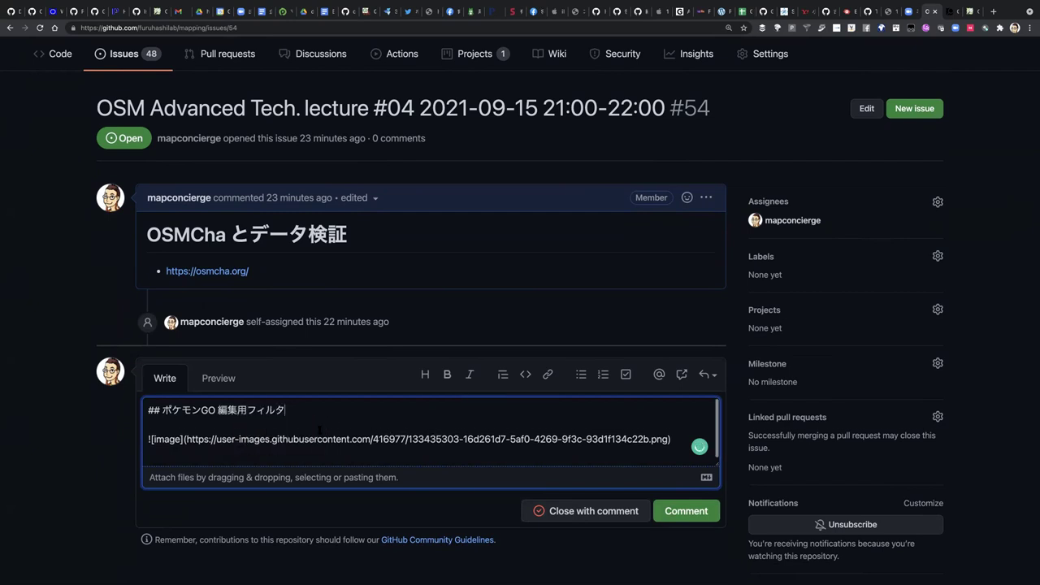
pyautogui.scroll(-2, 320, 428)
pyautogui.press('Delete')
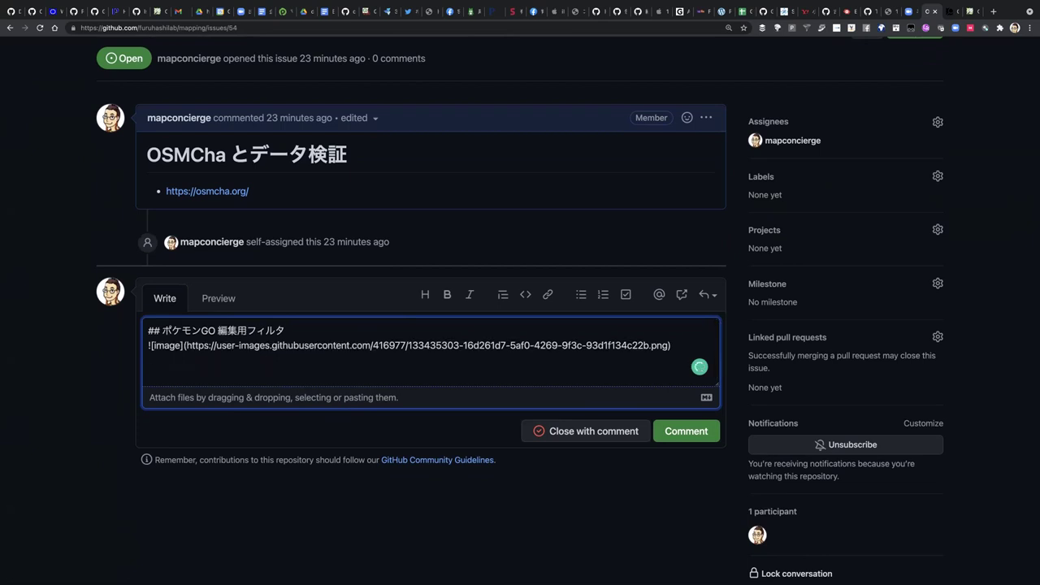
pyautogui.scroll(-3, 543, 373)
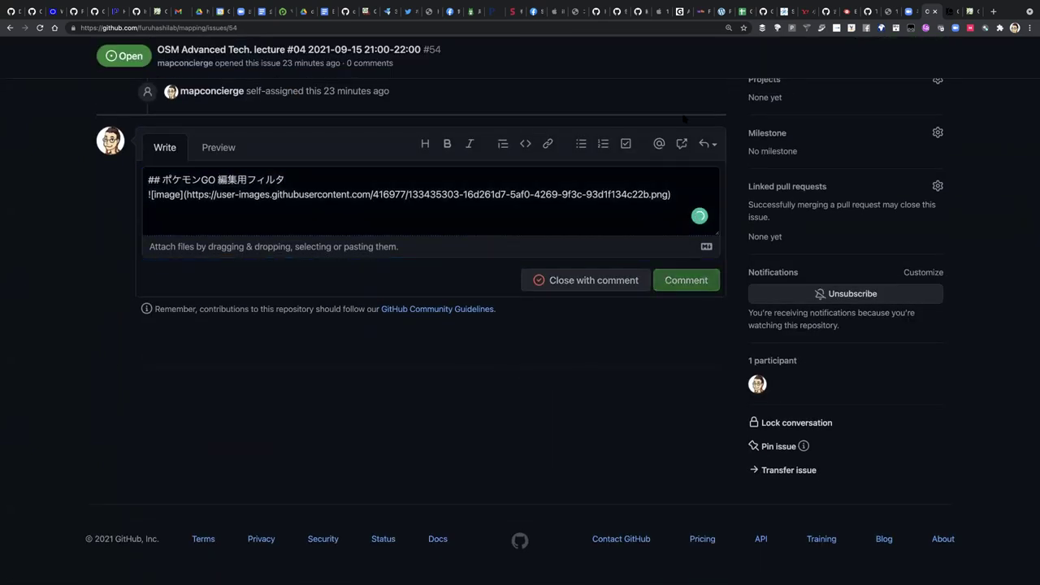
pyautogui.press('super+Return')
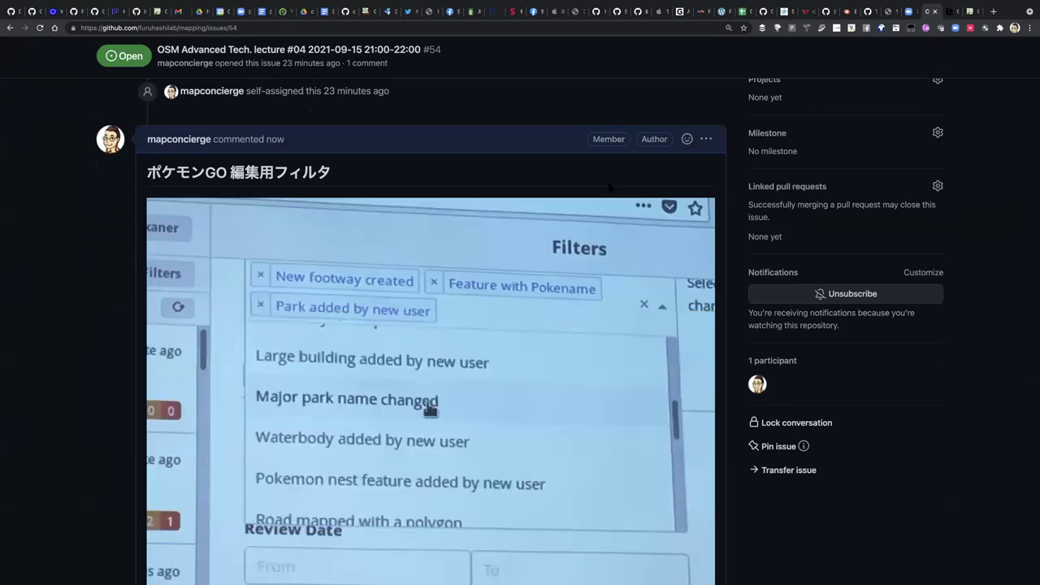
# Step: View the posted filter photo full-screen, then close the viewer
pyautogui.scroll(-1, 634, 268)
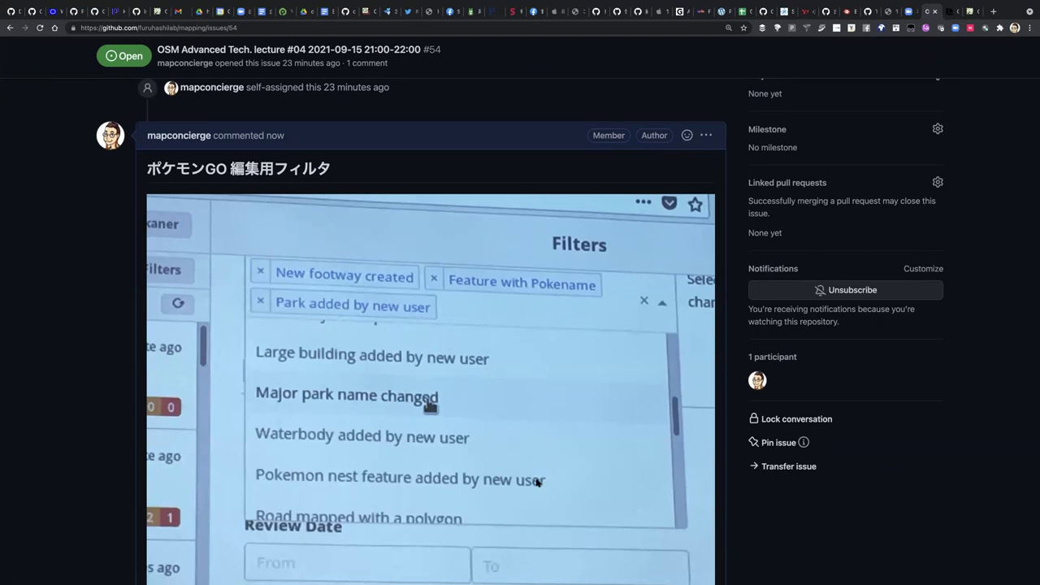
pyautogui.click(529, 348)
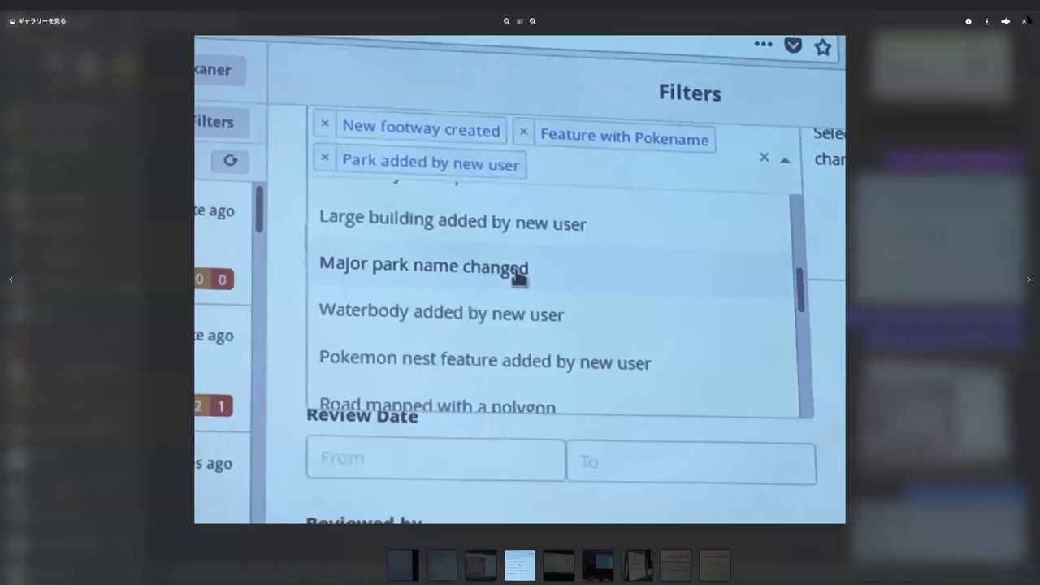
pyautogui.click(1024, 21)
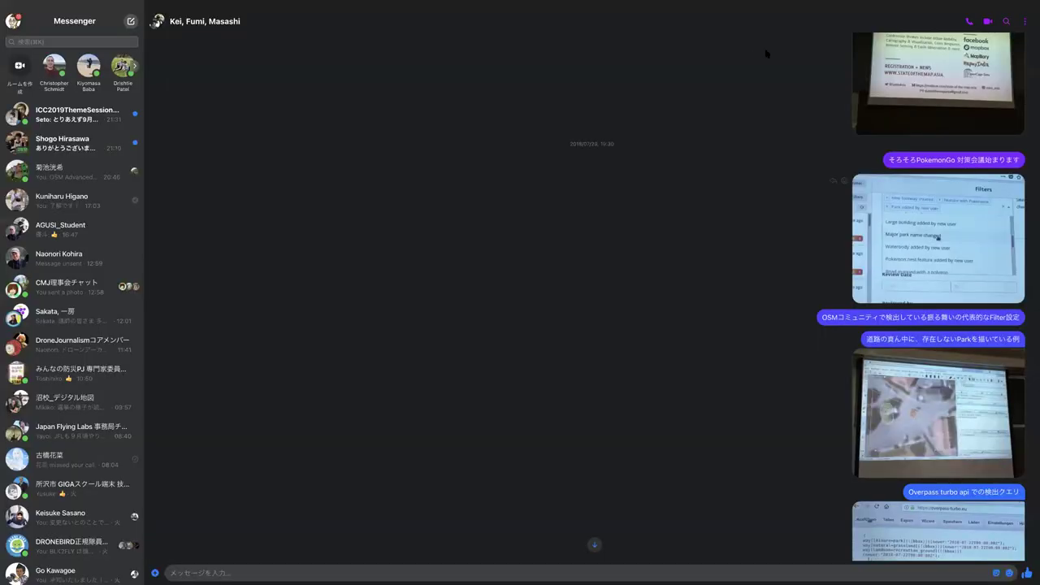
# Step: Return to the browser and its OSMCha Filters tab
pyautogui.hotkey('ctrl', 'Left')
pyautogui.click(950, 12)
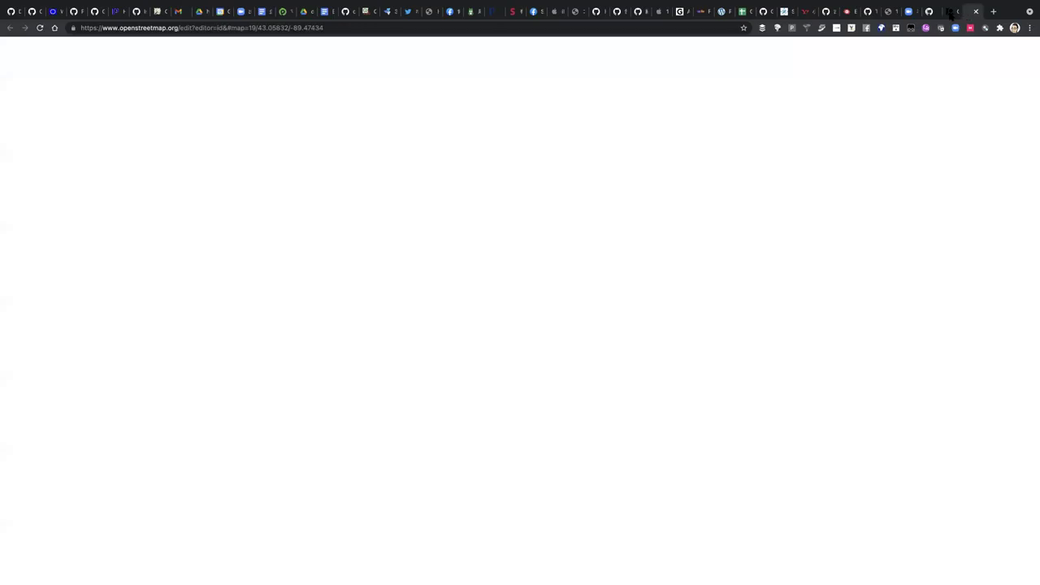
pyautogui.hotkey('ctrl', 'shift', 'Tab')
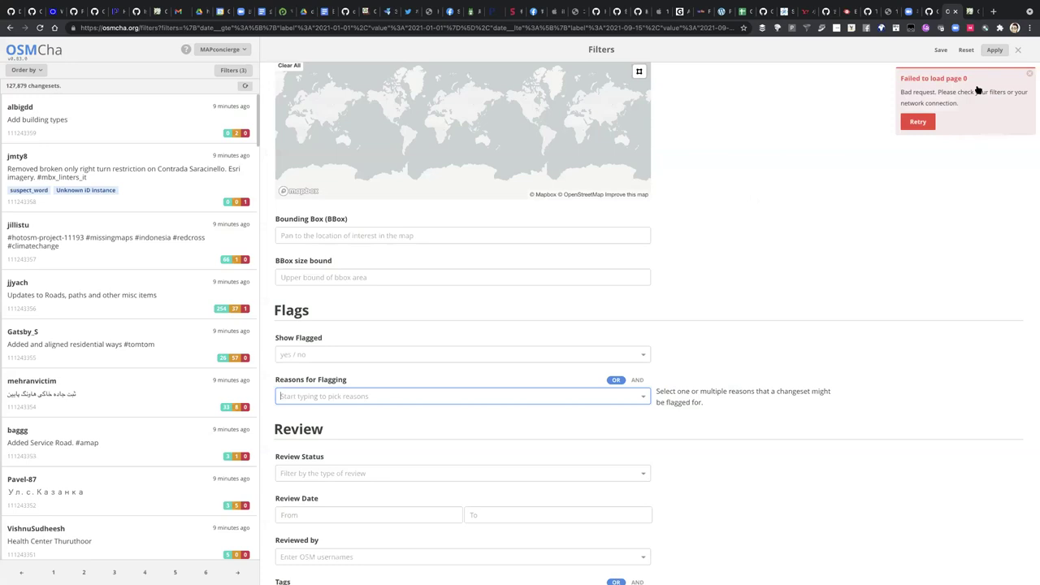
# Step: Dismiss the 'Failed to load page 0' error notice on the Filters page
pyautogui.click(1026, 76)
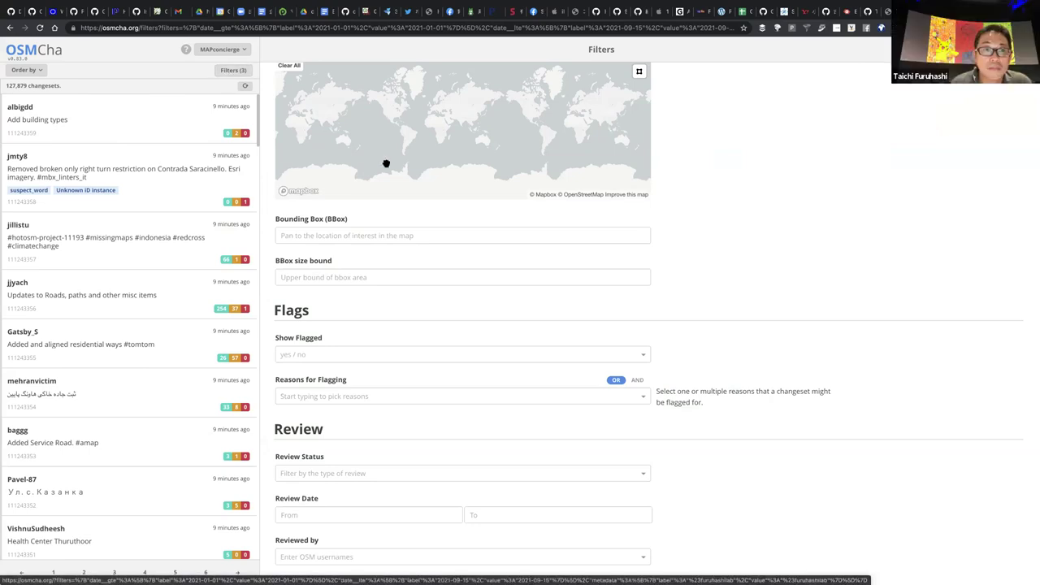
pyautogui.scroll(1, 737, 368)
pyautogui.scroll(4, 737, 367)
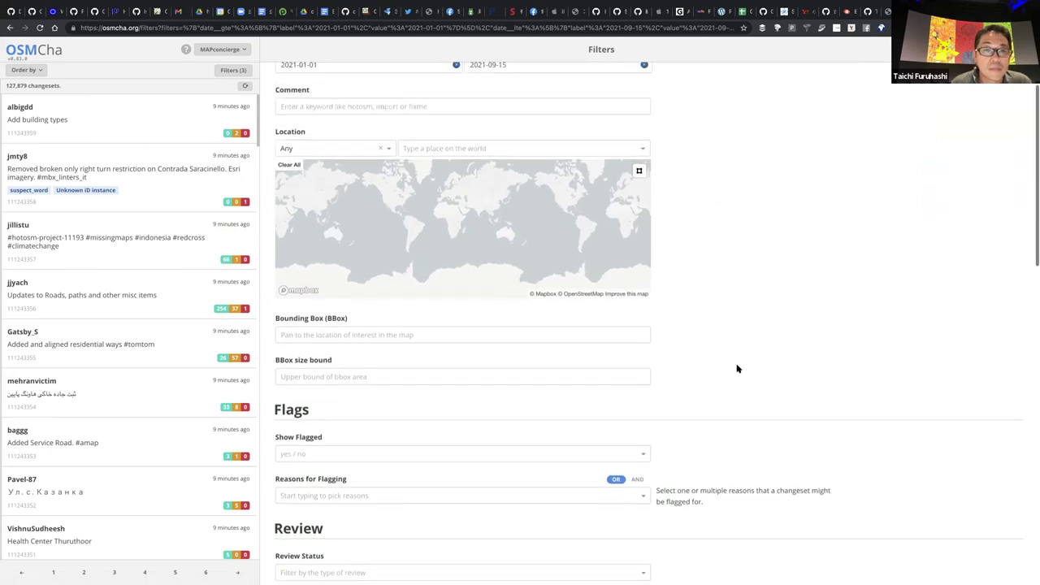
pyautogui.scroll(-6, 667, 315)
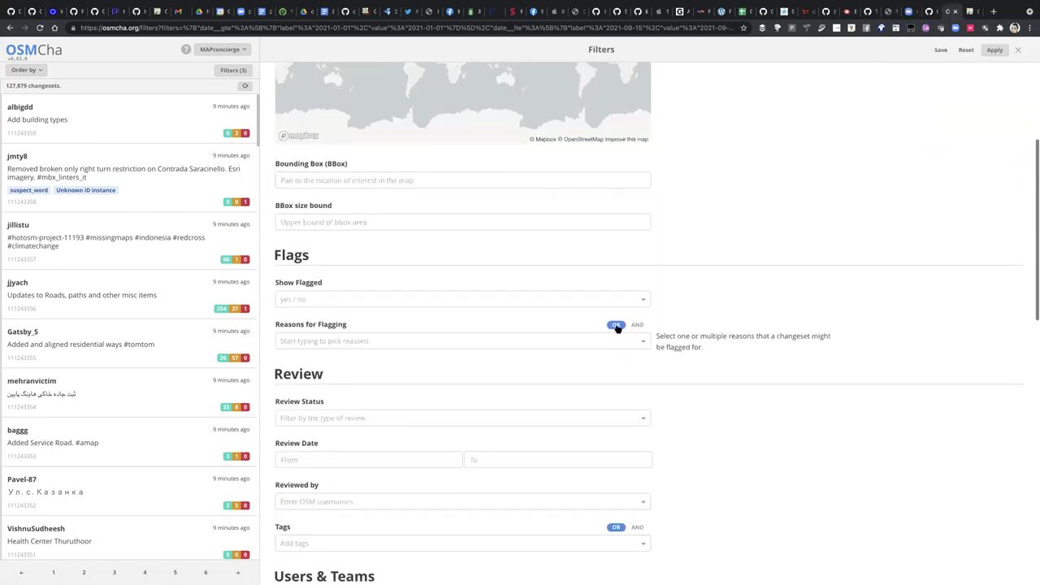
# Step: Pick 'Mapbox: Spam' from the Reasons for Flagging list
pyautogui.click(641, 342)
pyautogui.scroll(-3, 528, 342)
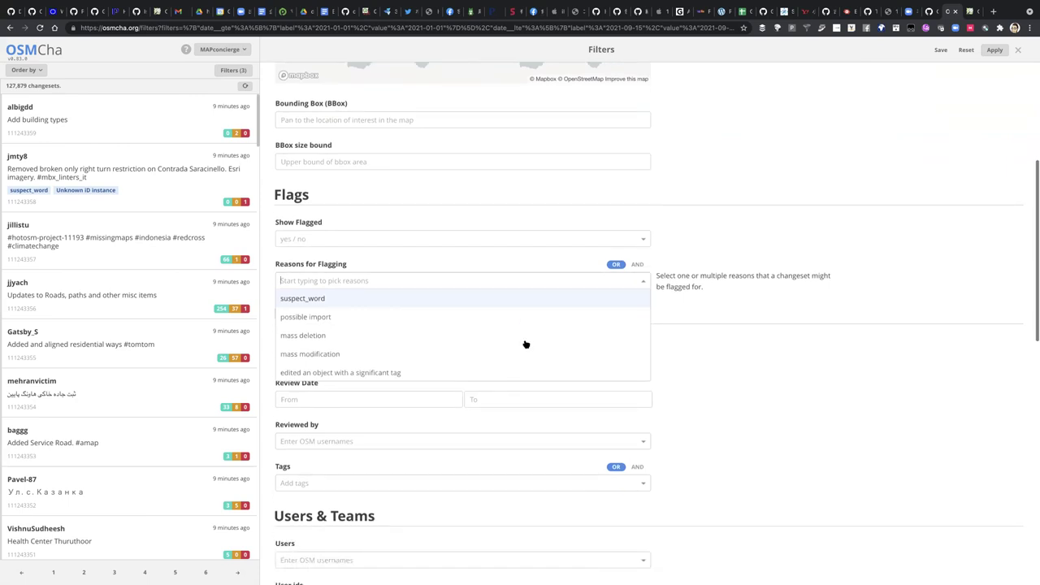
pyautogui.scroll(-8, 509, 335)
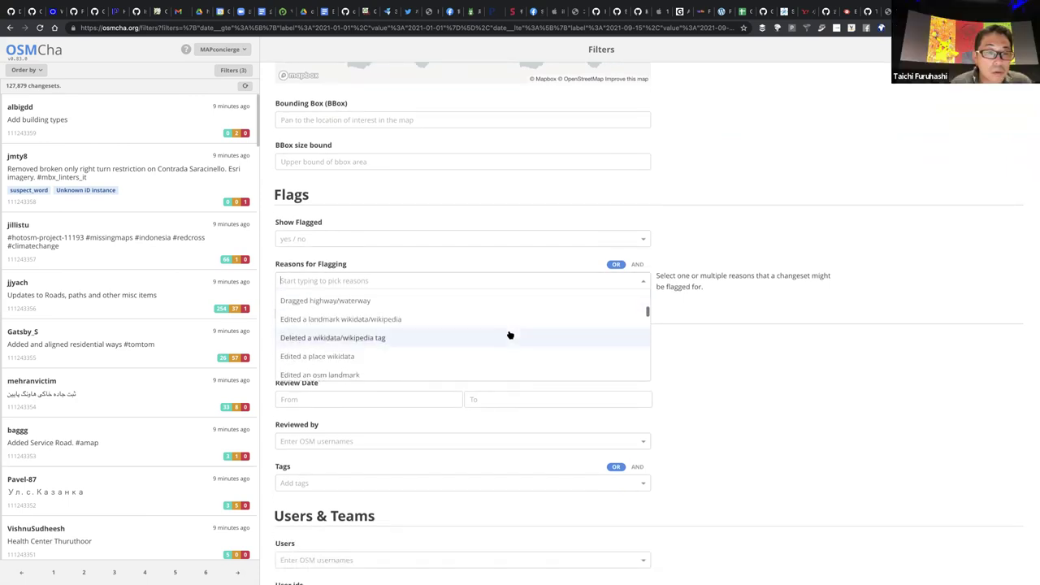
pyautogui.scroll(-2, 490, 310)
pyautogui.scroll(-4, 491, 311)
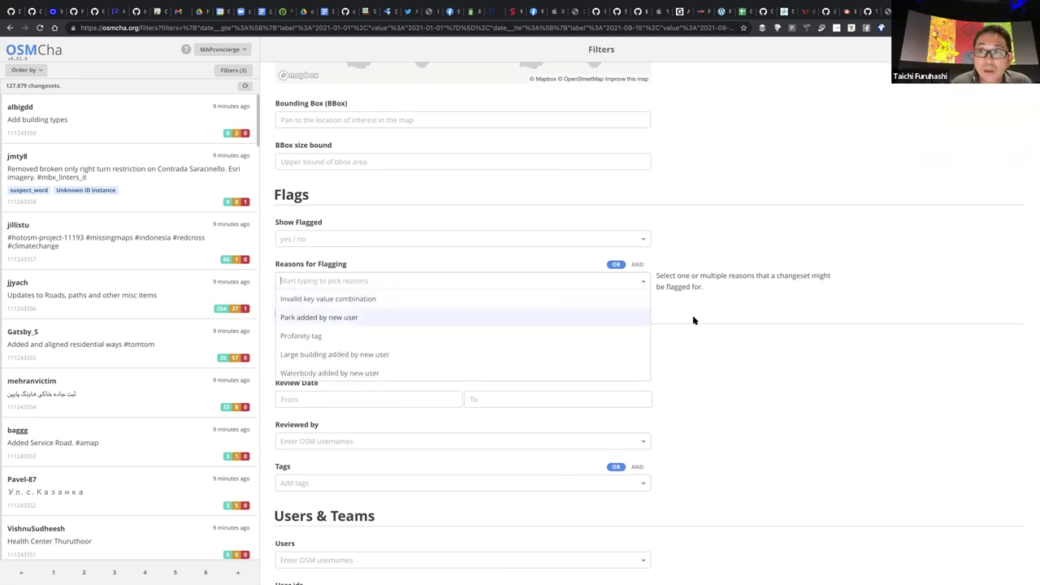
pyautogui.scroll(-1, 693, 320)
pyautogui.scroll(-1, 693, 320)
pyautogui.scroll(-3, 611, 311)
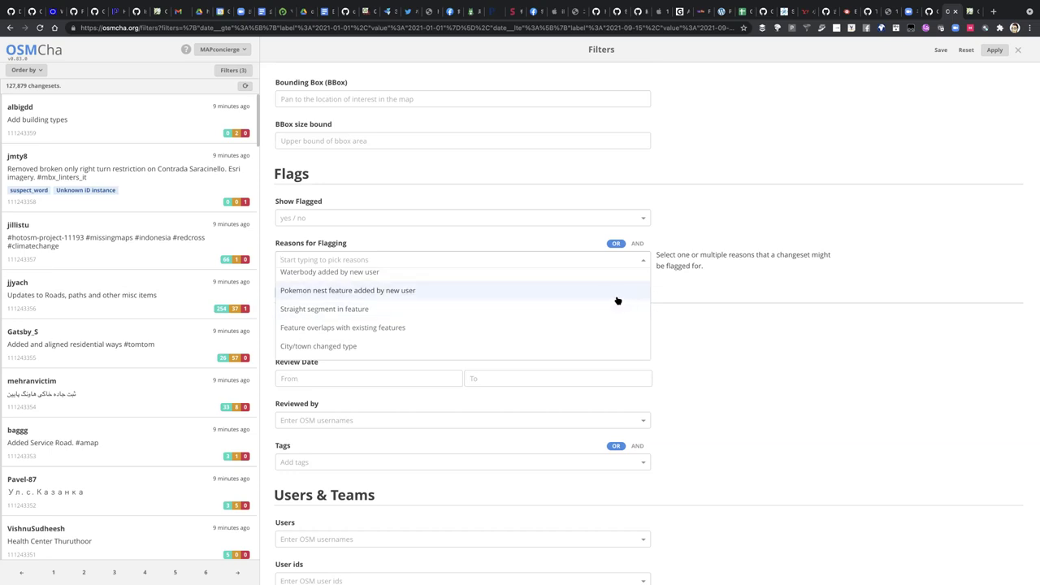
pyautogui.scroll(-2, 617, 300)
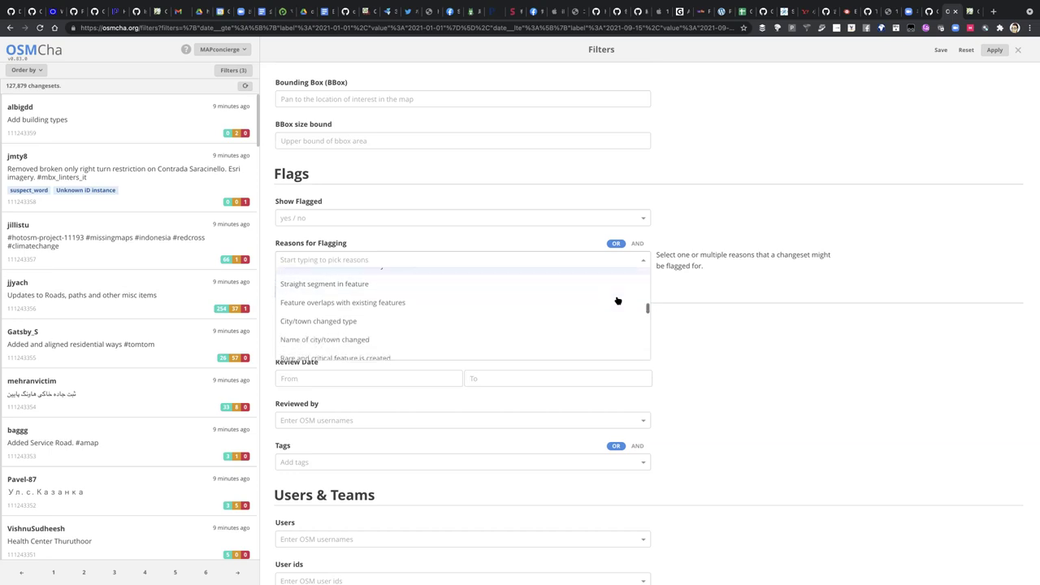
pyautogui.scroll(3, 617, 301)
pyautogui.scroll(1, 617, 301)
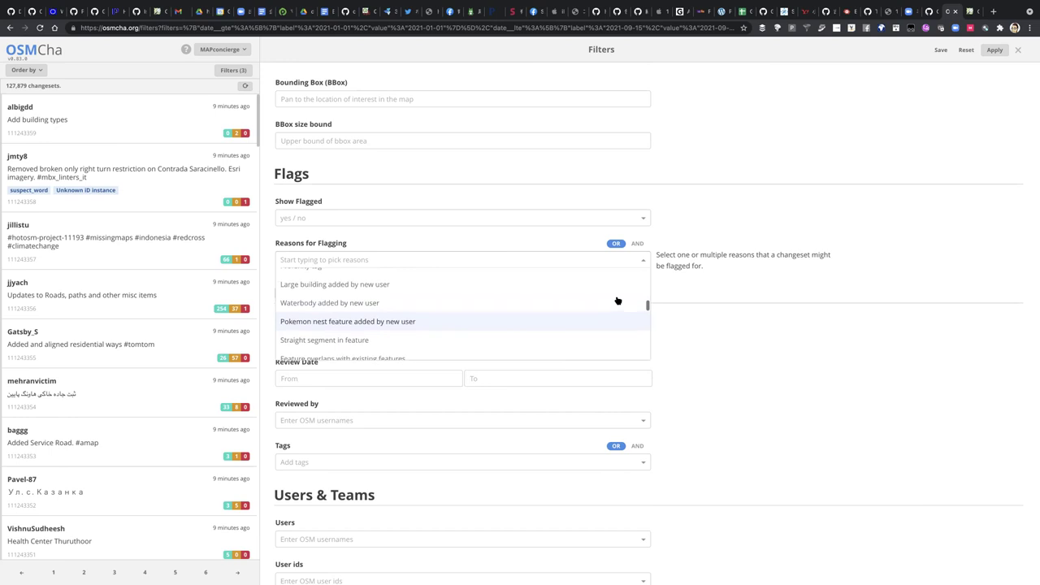
pyautogui.moveTo(648, 307)
pyautogui.mouseDown()
pyautogui.moveTo(648, 351)
pyautogui.moveTo(646, 327)
pyautogui.mouseUp()
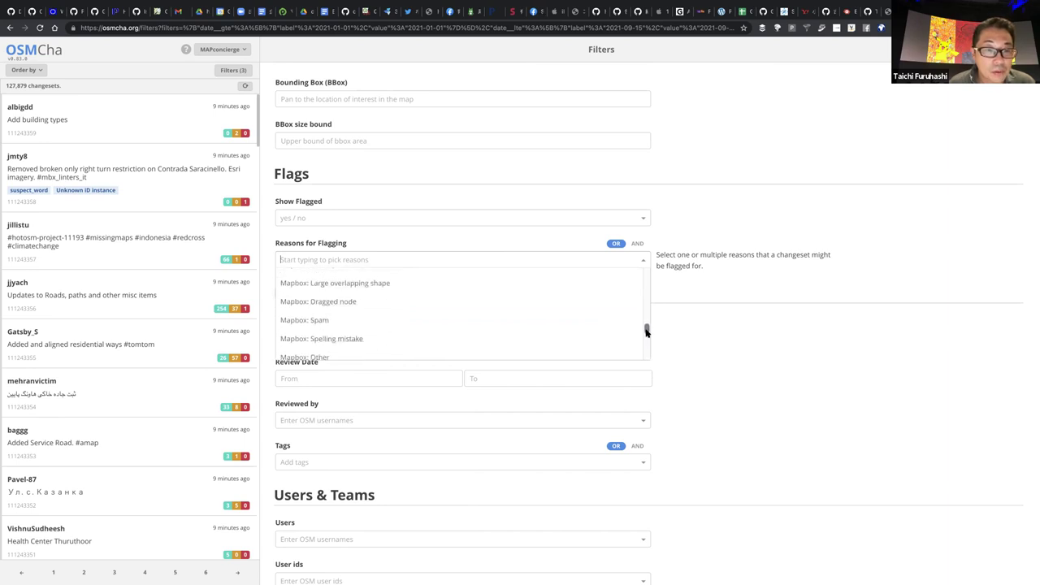
pyautogui.click(511, 325)
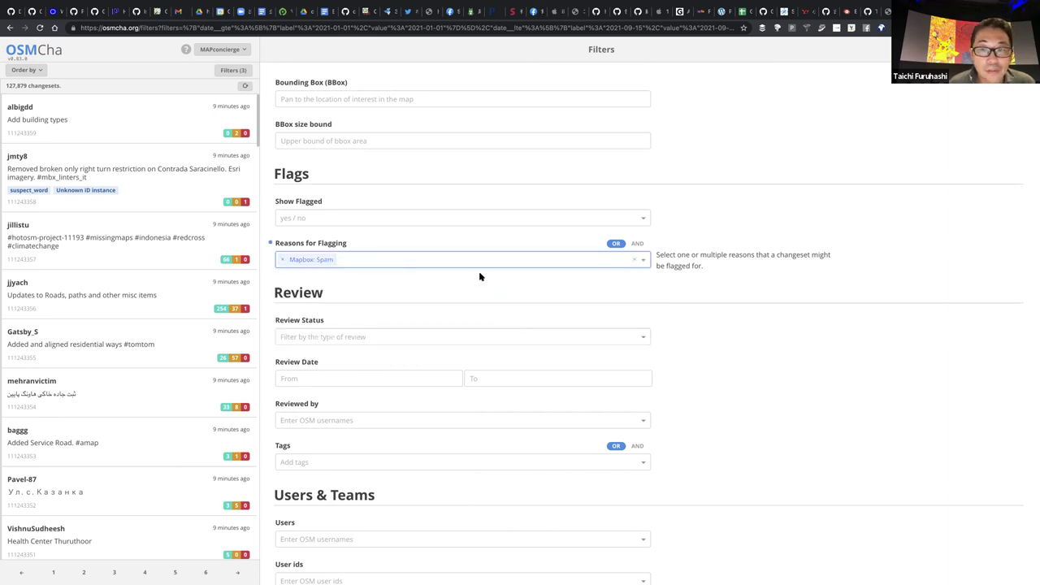
pyautogui.scroll(2, 647, 261)
pyautogui.scroll(5, 662, 269)
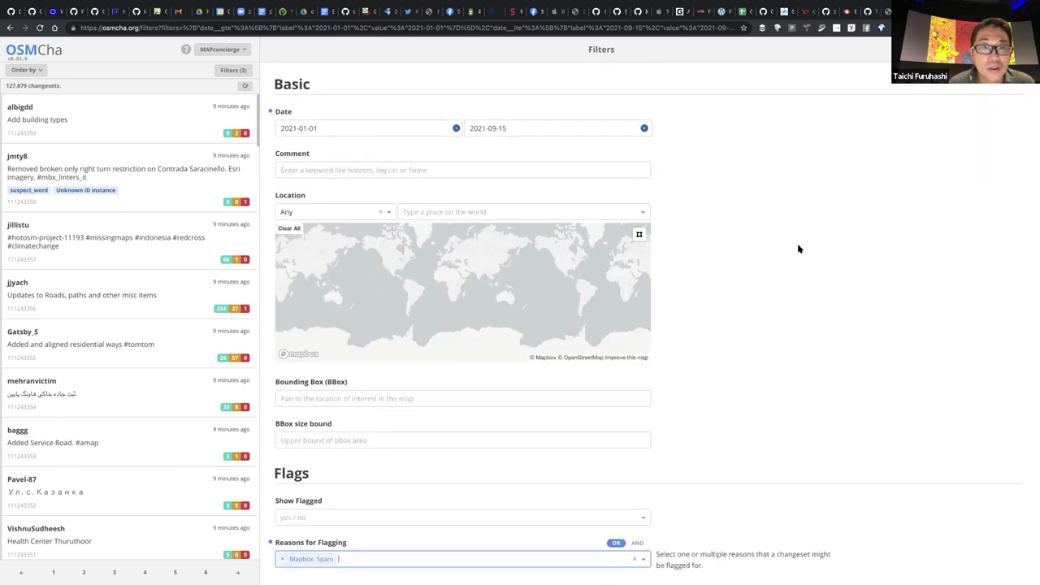
pyautogui.scroll(-5, 751, 248)
pyautogui.scroll(1, 853, 170)
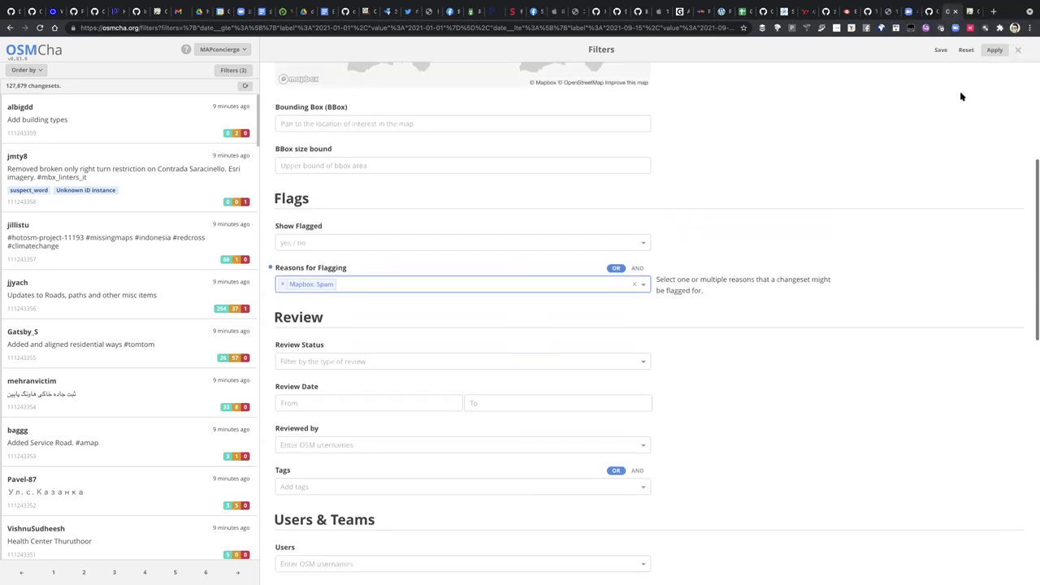
# Step: Apply the Mapbox: Spam filter, which returns 0 changesets, and reopen Filters (4)
pyautogui.click(996, 51)
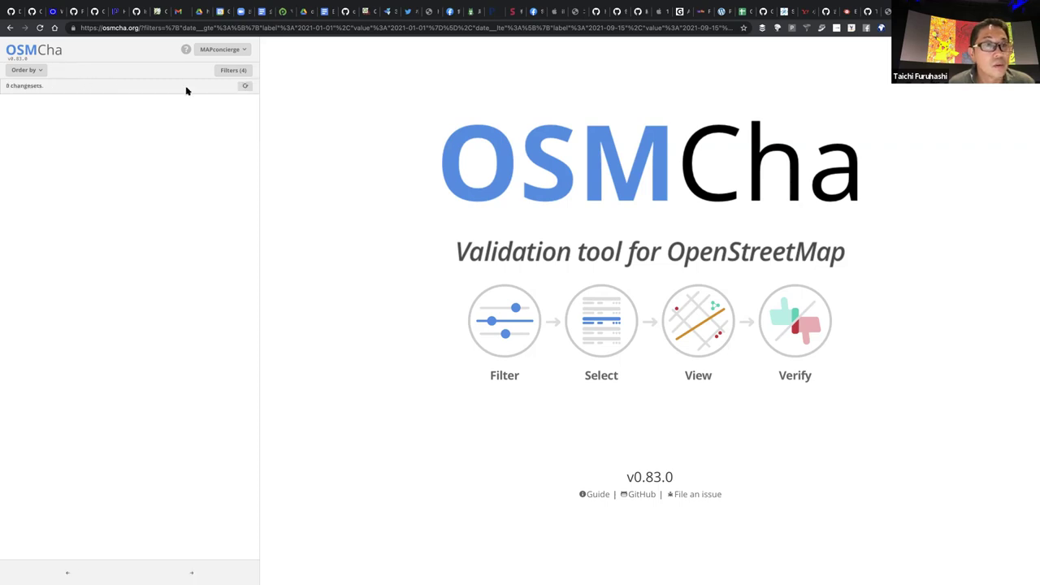
pyautogui.click(237, 71)
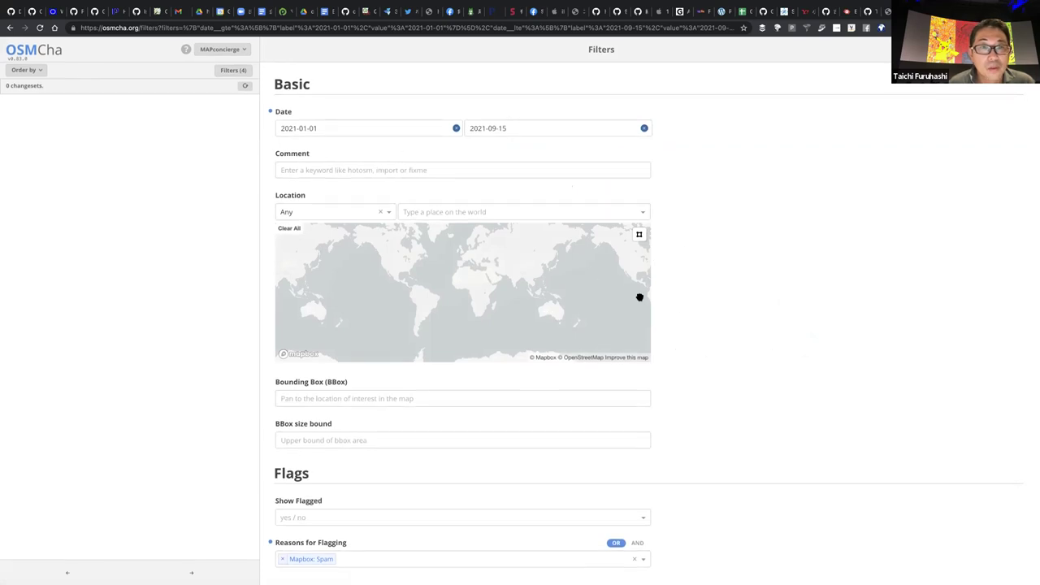
pyautogui.scroll(-3, 680, 316)
# Step: Replace Mapbox: Spam with 'Feature near Null Island' as flagging reason and apply, listing 40 changesets
pyautogui.click(283, 340)
pyautogui.click(642, 341)
pyautogui.scroll(-5, 365, 387)
pyautogui.scroll(1, 390, 388)
pyautogui.scroll(2, 390, 388)
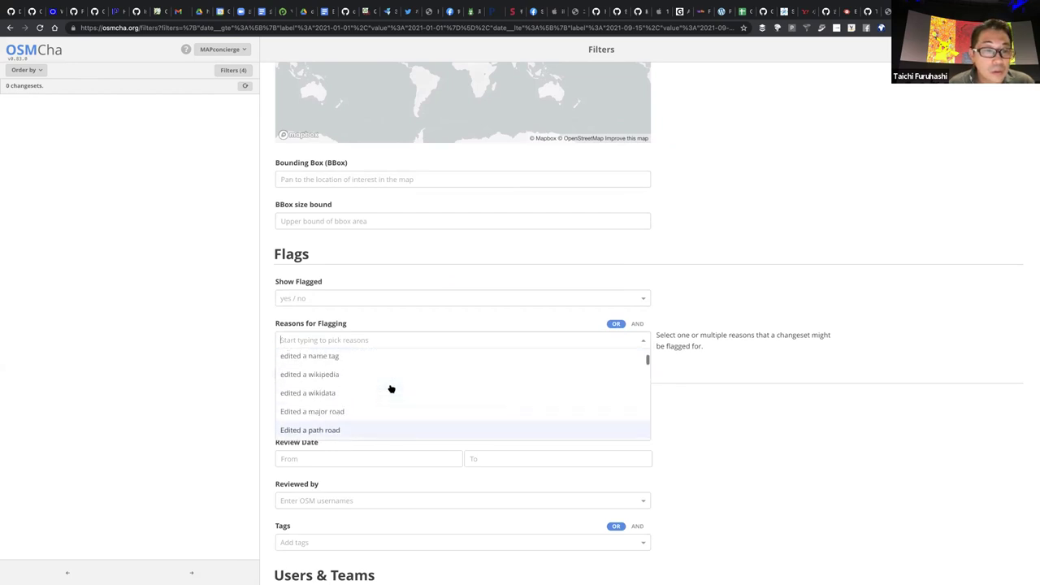
pyautogui.scroll(-1, 391, 388)
pyautogui.scroll(-3, 398, 393)
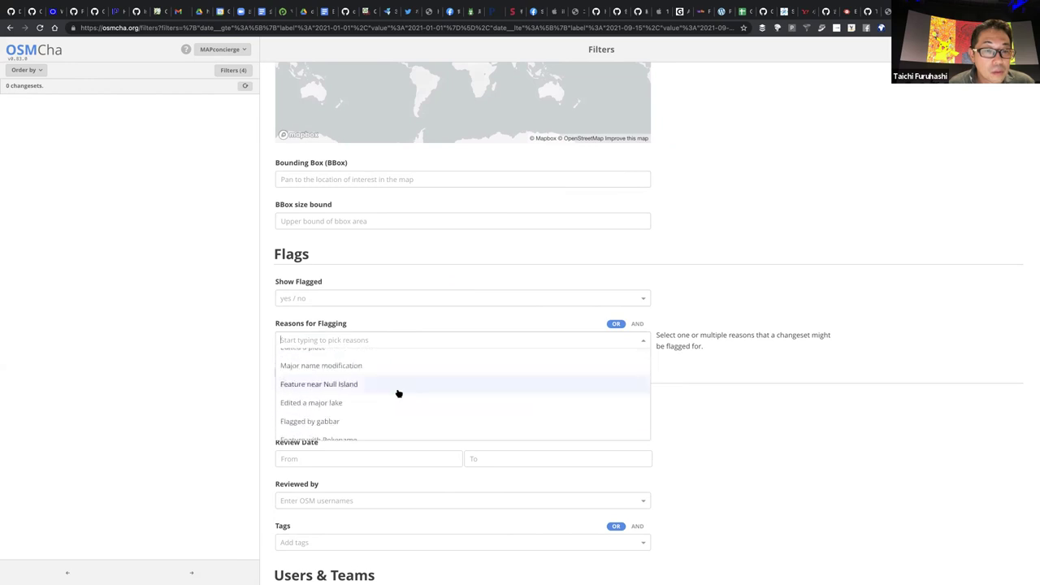
pyautogui.scroll(-1, 398, 393)
pyautogui.scroll(1, 398, 393)
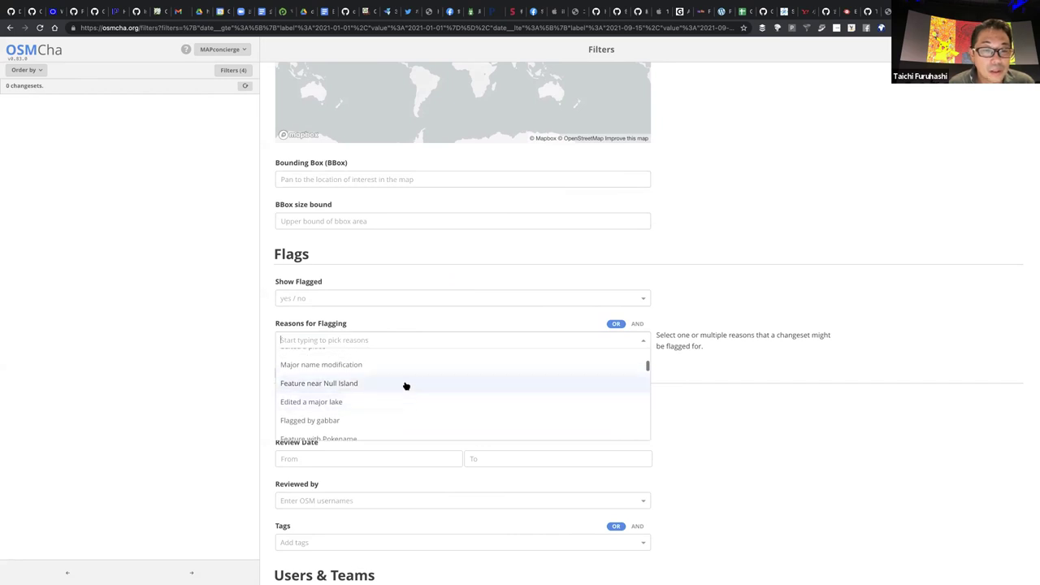
pyautogui.click(409, 383)
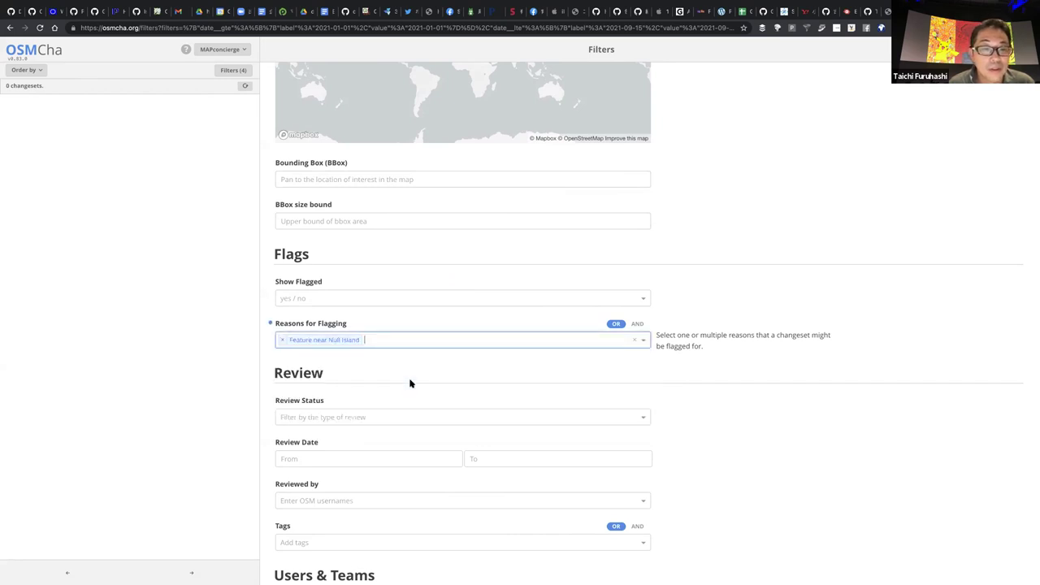
pyautogui.scroll(1, 752, 302)
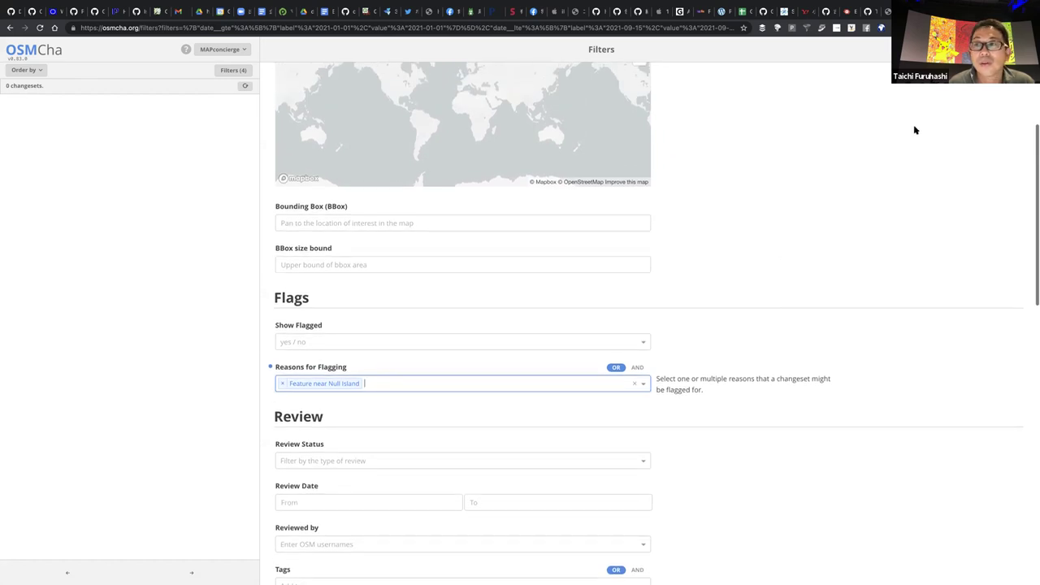
pyautogui.click(982, 52)
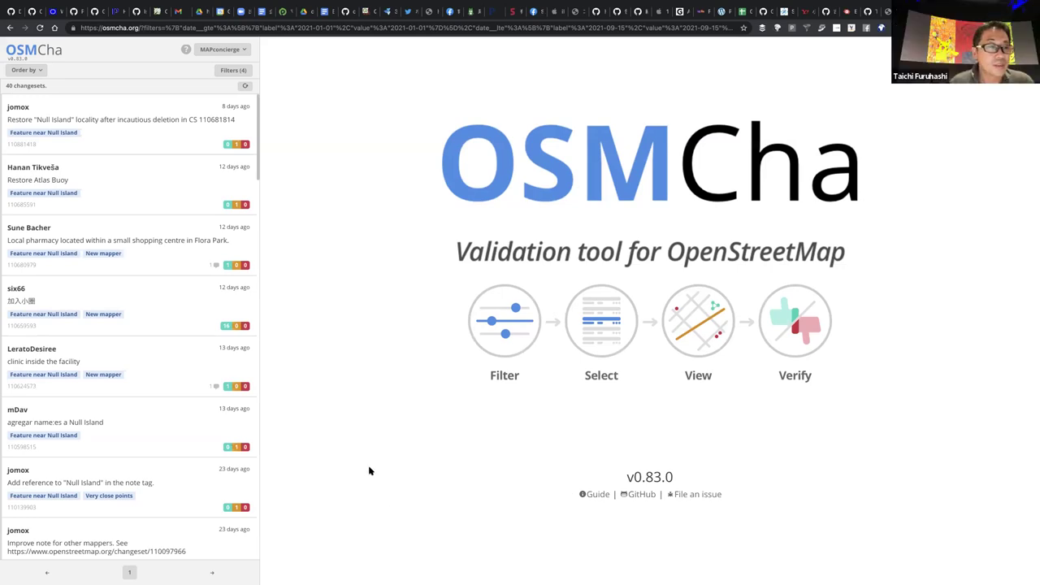
# Step: Open the Restore Atlas Buoy changeset 110685591 from the Null Island results
pyautogui.click(126, 123)
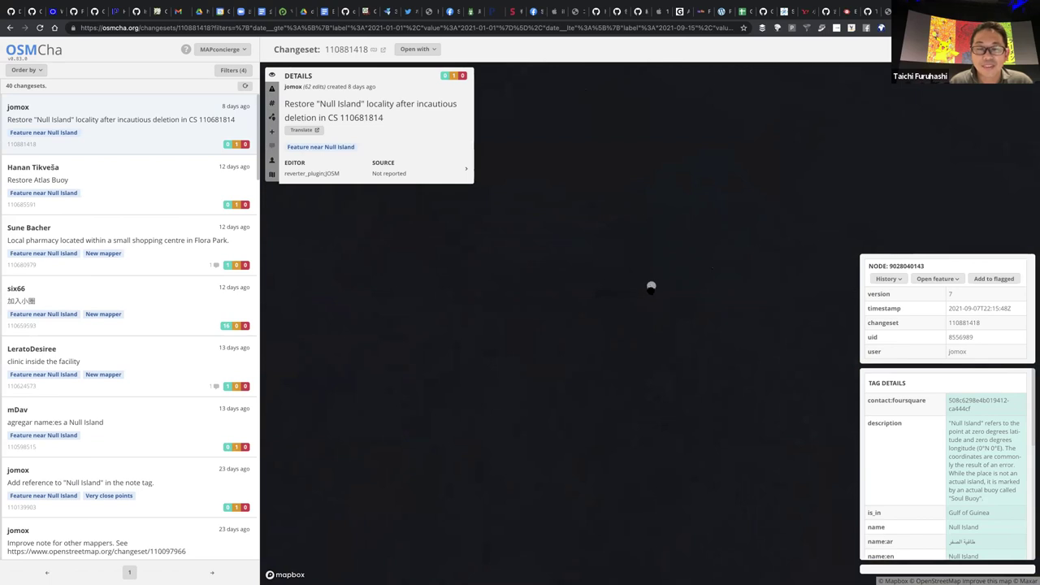
pyautogui.click(171, 188)
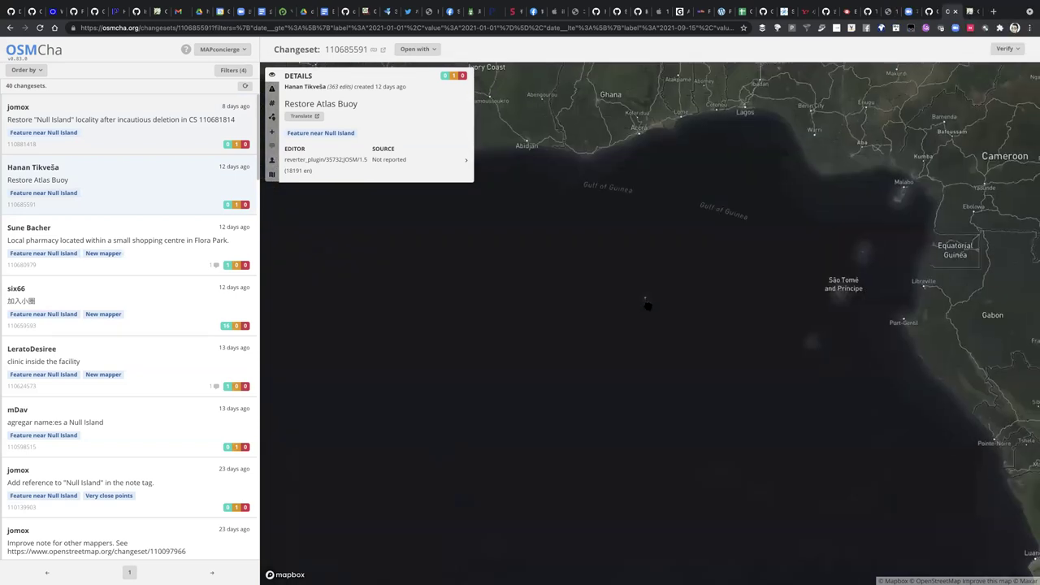
pyautogui.scroll(-2, 646, 303)
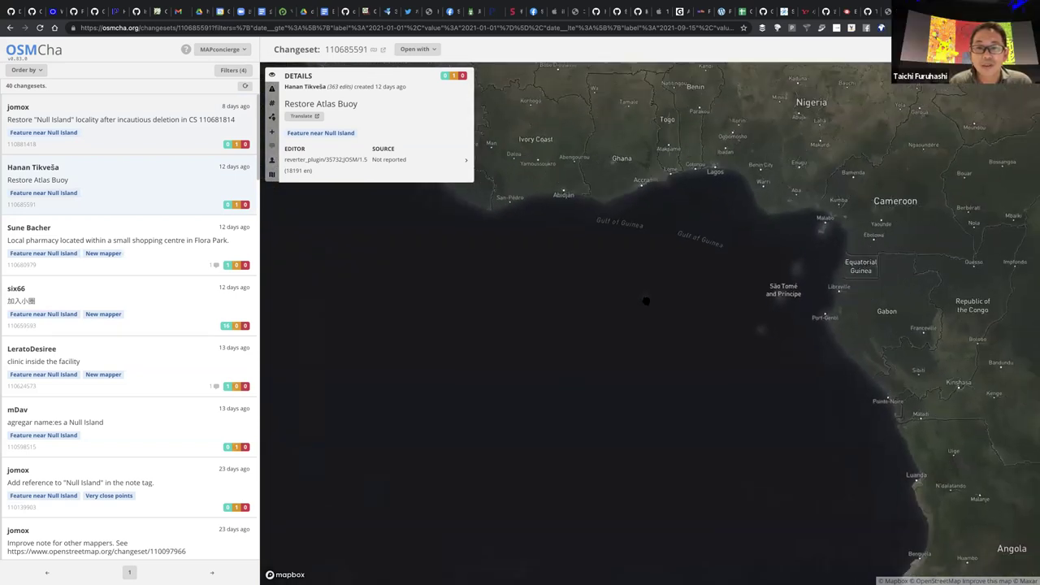
pyautogui.scroll(3, 643, 299)
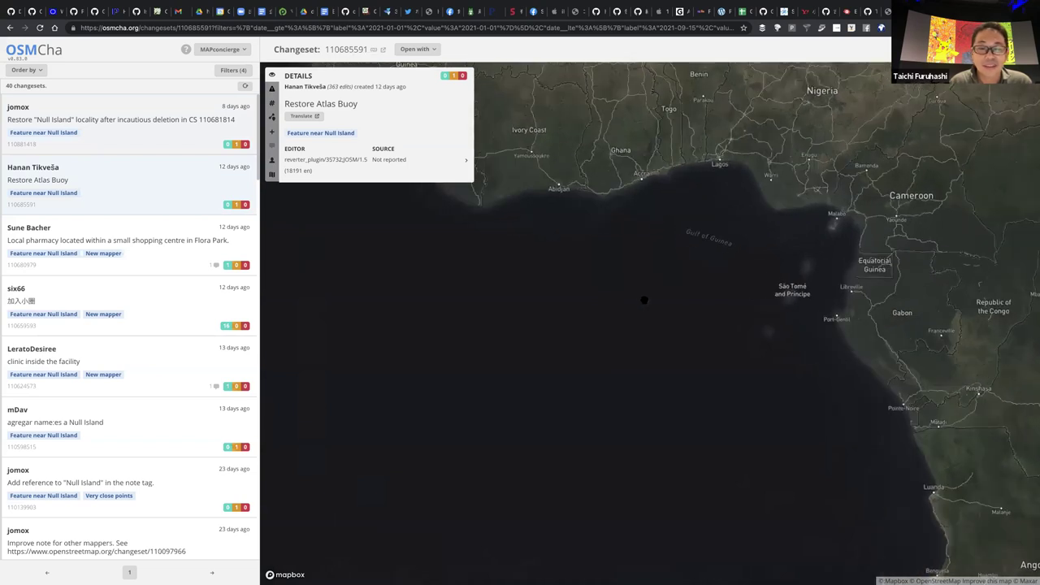
pyautogui.scroll(-4, 643, 299)
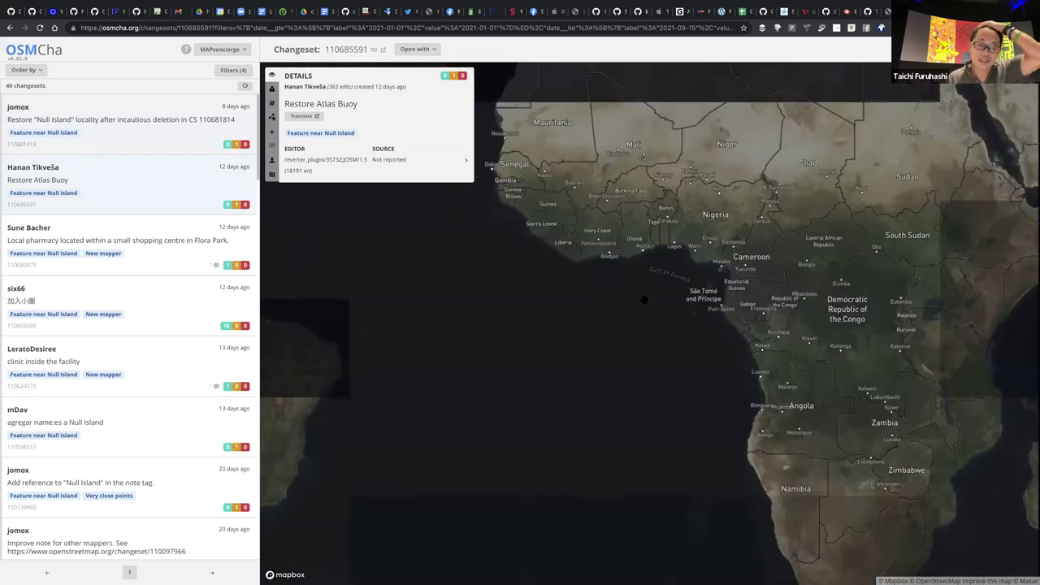
pyautogui.scroll(-1, 643, 302)
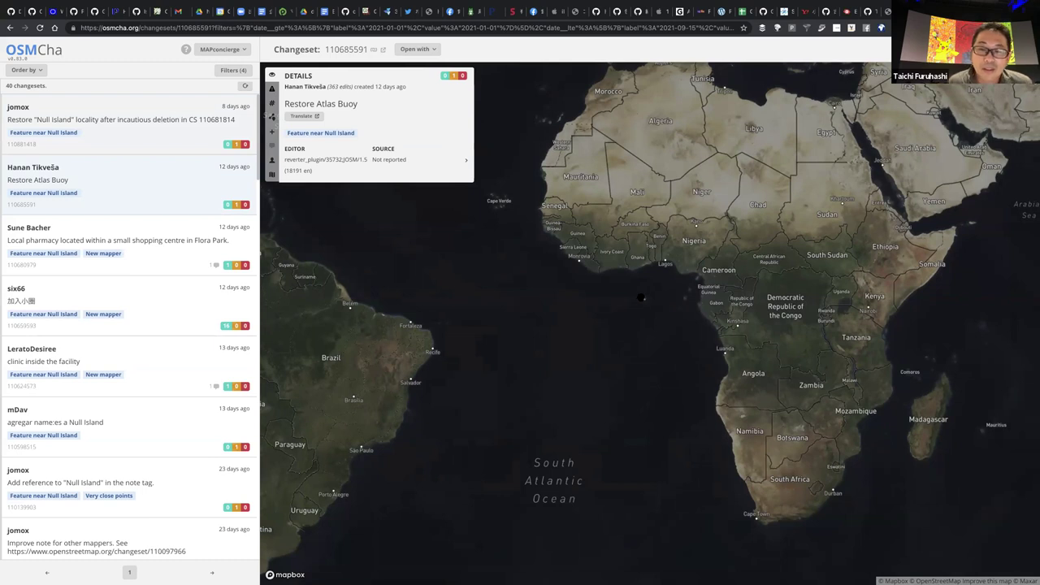
# Step: Zoom the changeset map in and out around the buoy in the Gulf of Guinea
pyautogui.scroll(1, 649, 308)
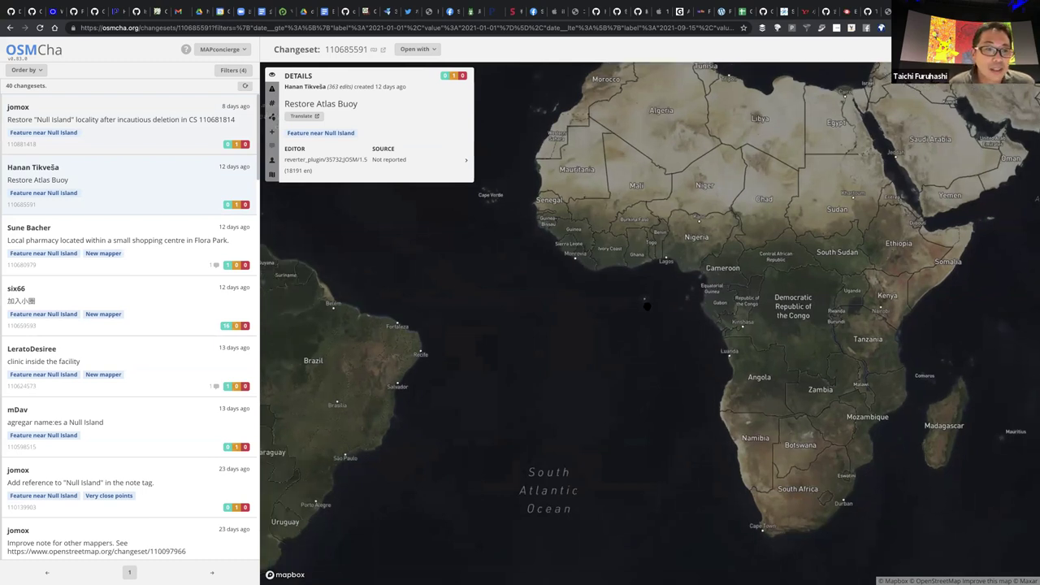
pyautogui.scroll(2, 645, 305)
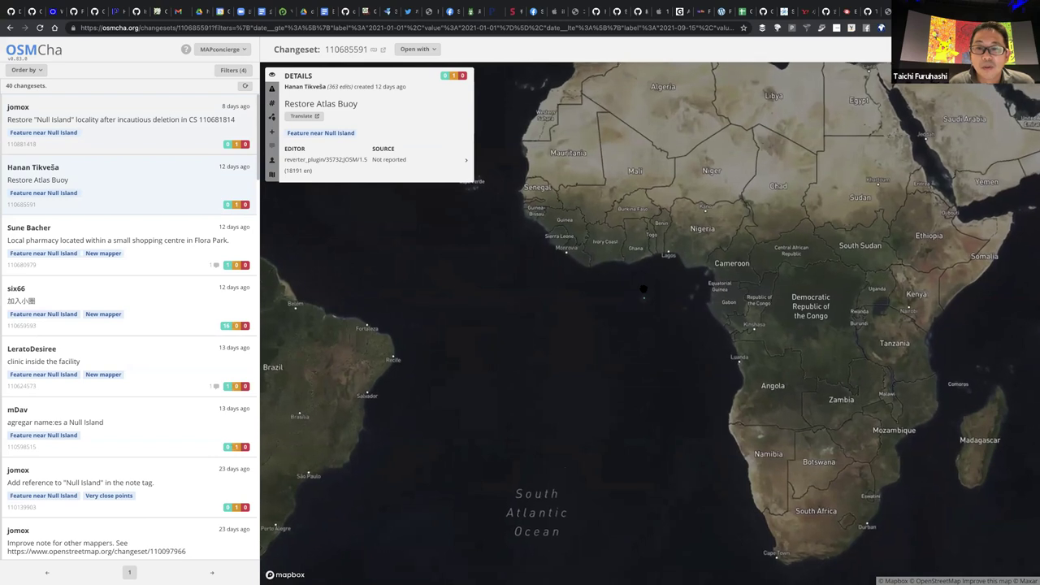
pyautogui.scroll(2, 646, 292)
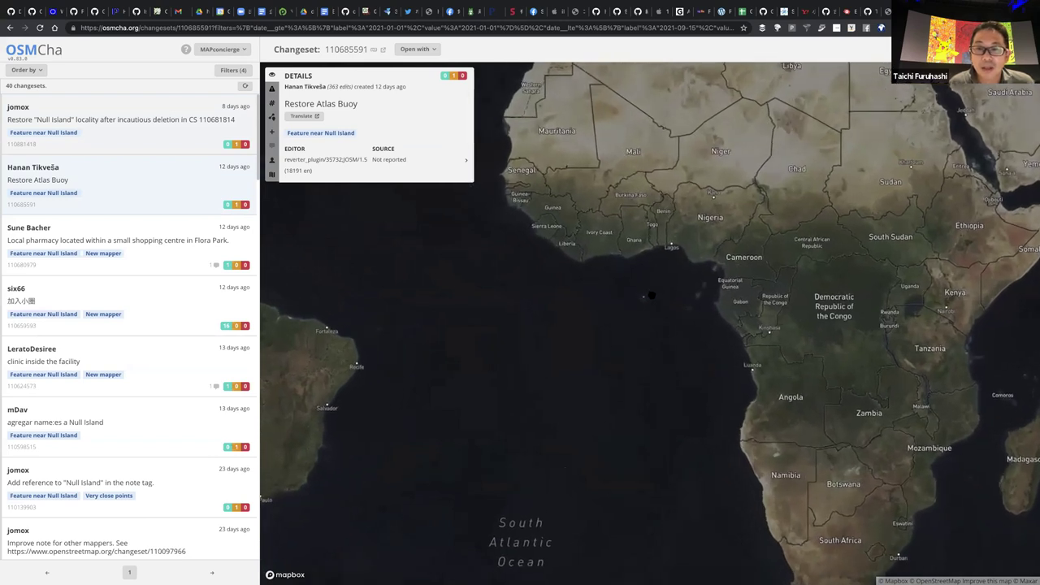
pyautogui.scroll(2, 650, 294)
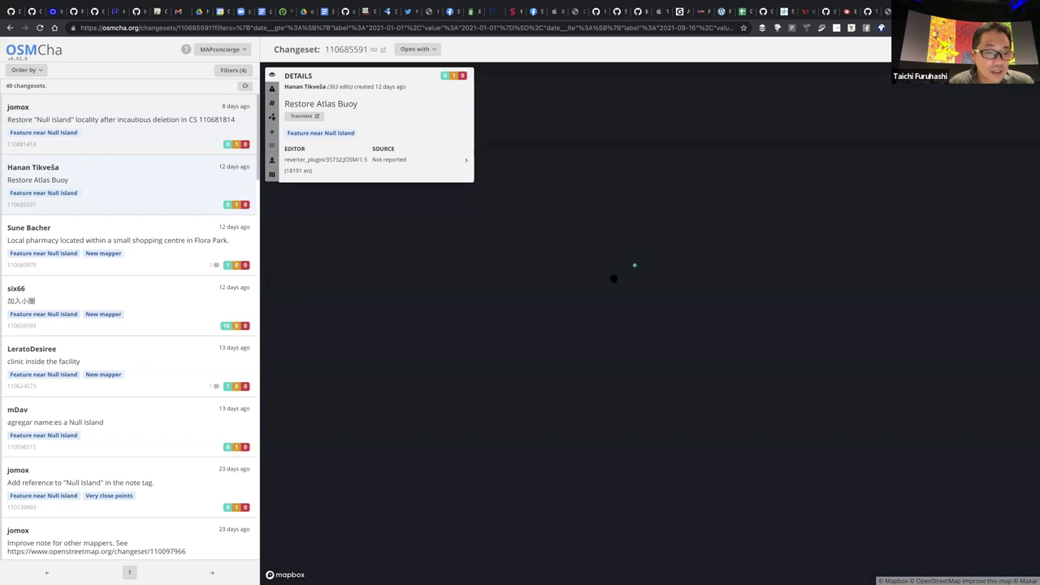
pyautogui.scroll(-2, 211, 217)
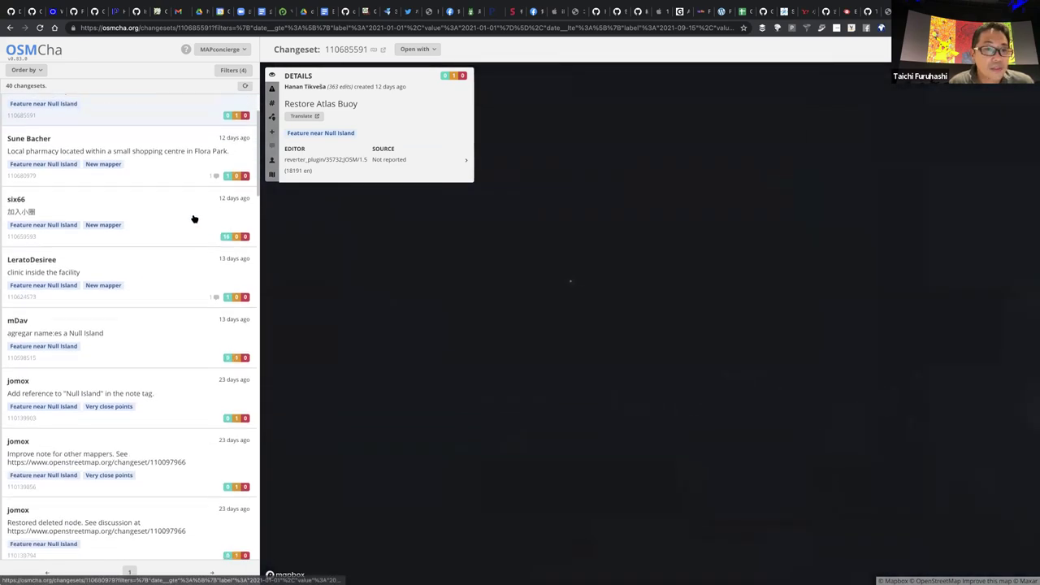
pyautogui.scroll(2, 193, 219)
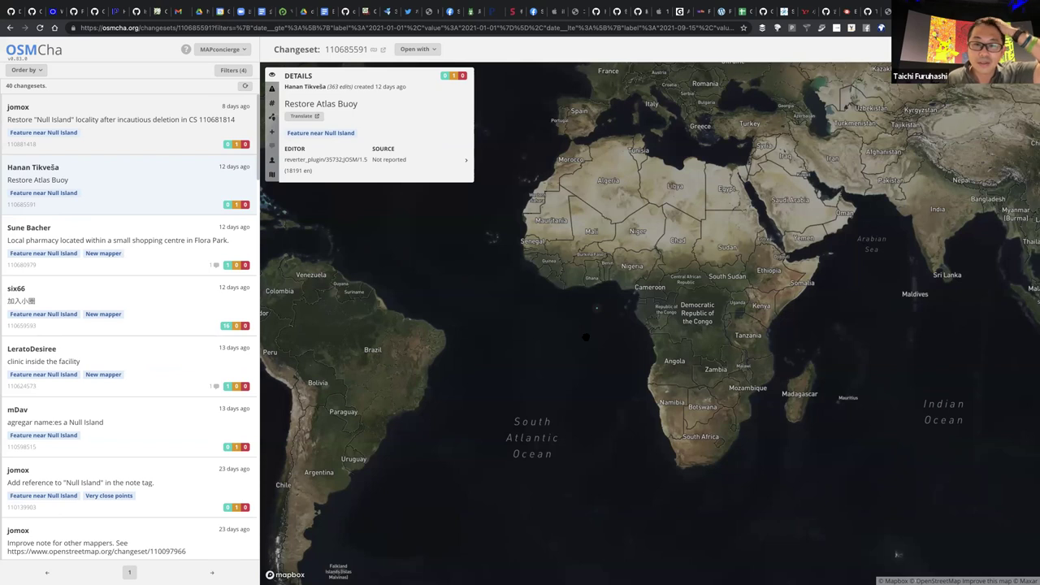
pyautogui.scroll(1, 585, 338)
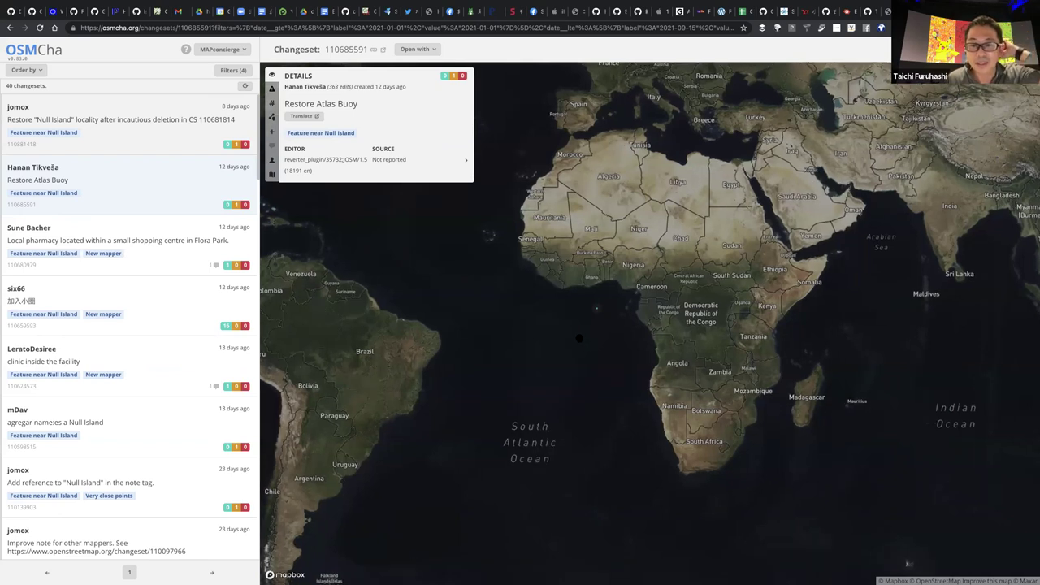
pyautogui.scroll(1, 579, 338)
pyautogui.scroll(2, 579, 338)
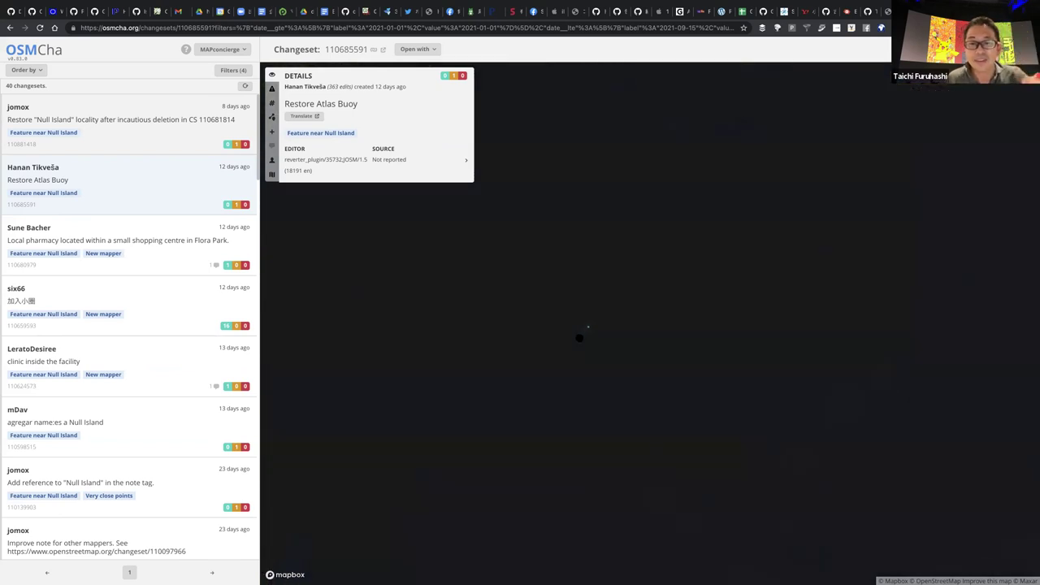
pyautogui.scroll(-3, 581, 338)
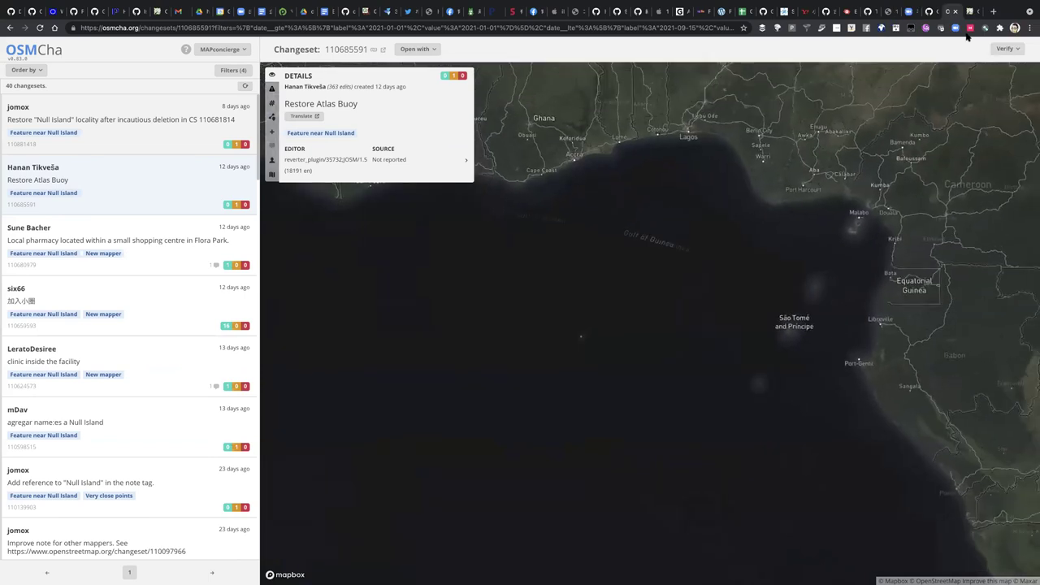
# Step: Search the web for 'null island' in a new tab
pyautogui.click(992, 12)
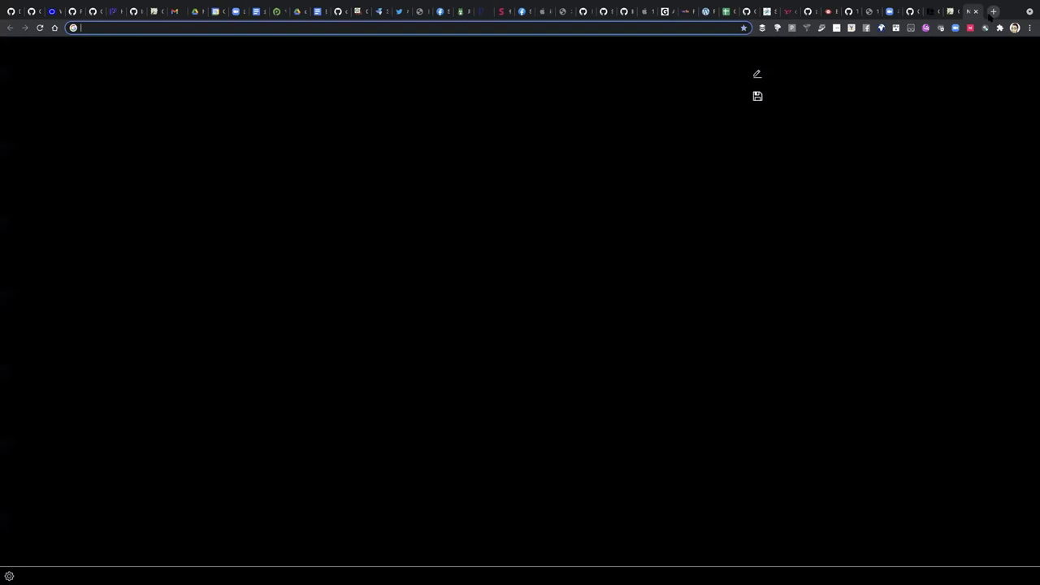
pyautogui.write('n')
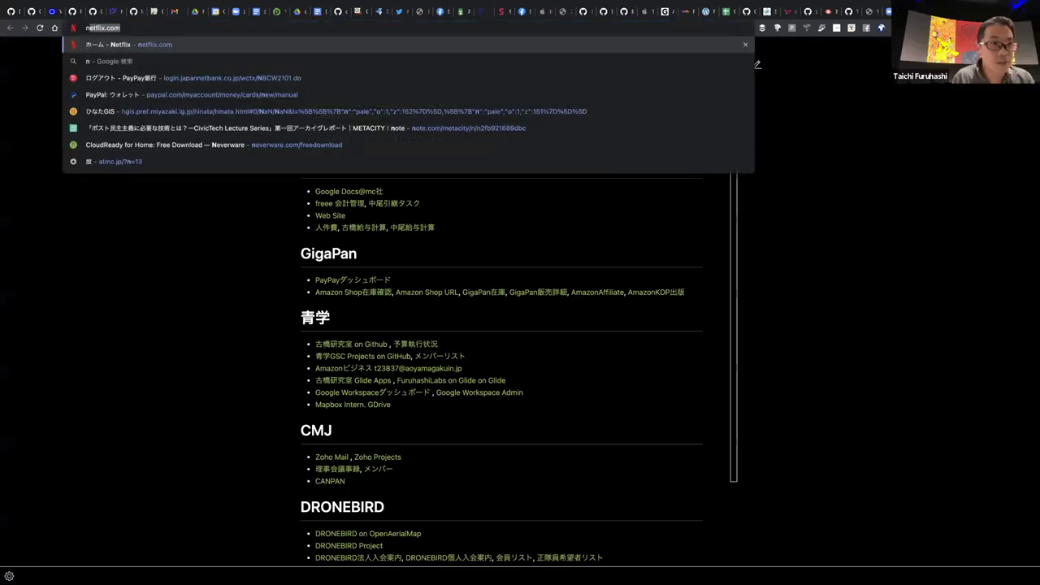
pyautogui.write('ull island')
pyautogui.press('Return')
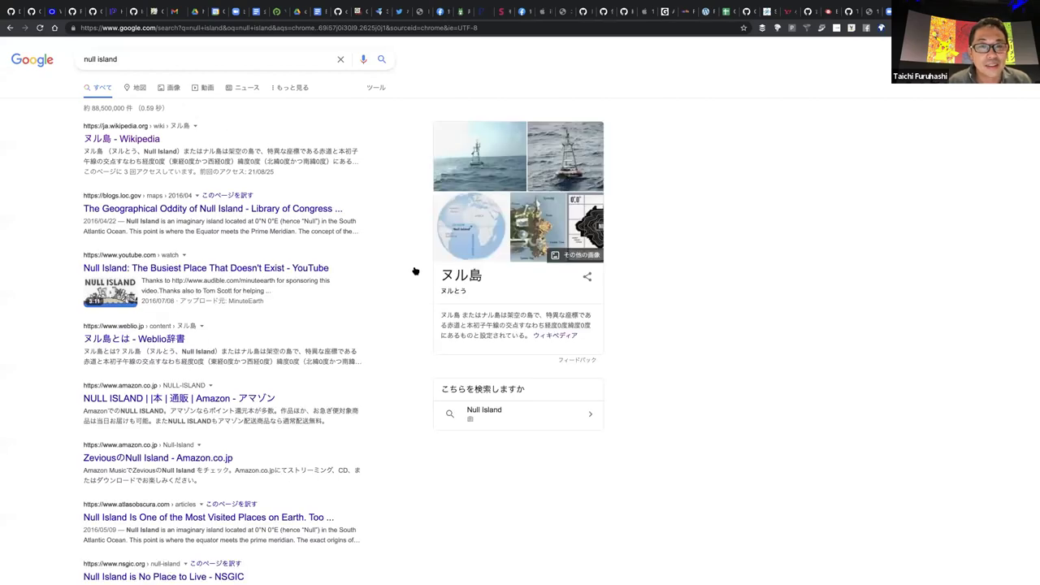
# Step: Browse the Google Images results for null island, previewing the GIS Lounge image
pyautogui.click(429, 235)
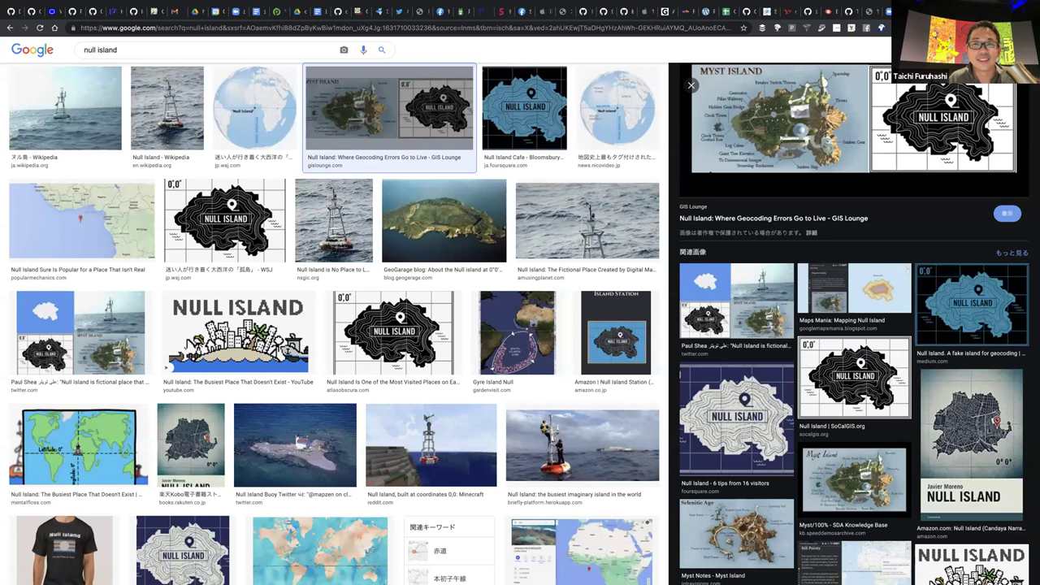
pyautogui.scroll(1, 699, 189)
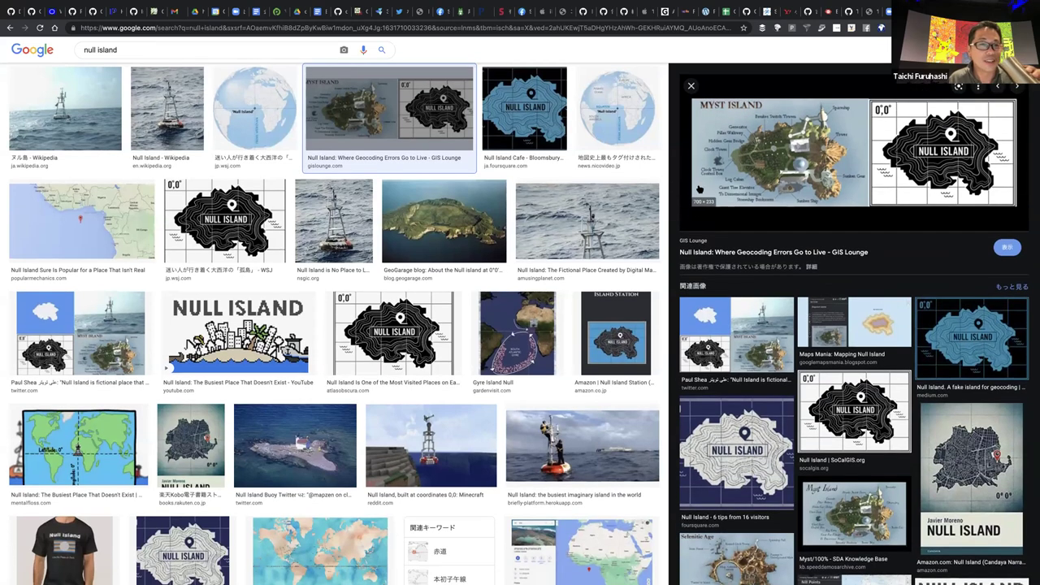
pyautogui.scroll(1, 699, 188)
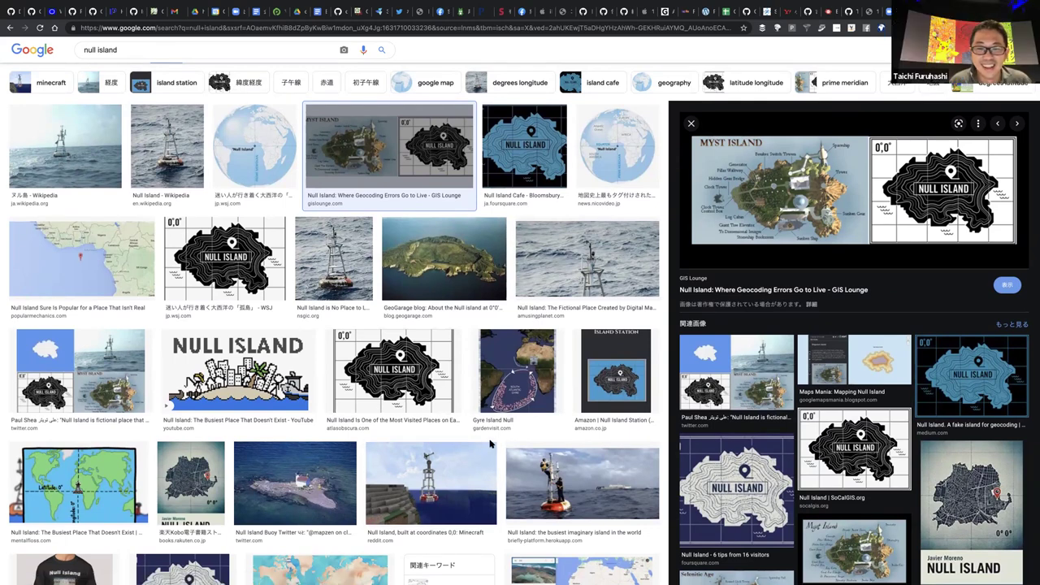
pyautogui.scroll(-3, 490, 442)
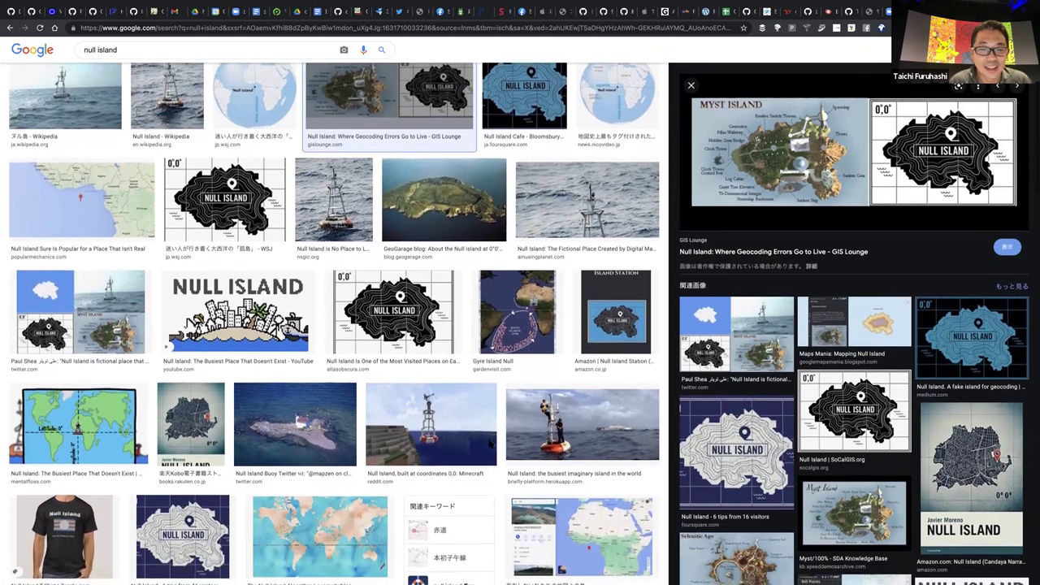
pyautogui.scroll(-3, 641, 381)
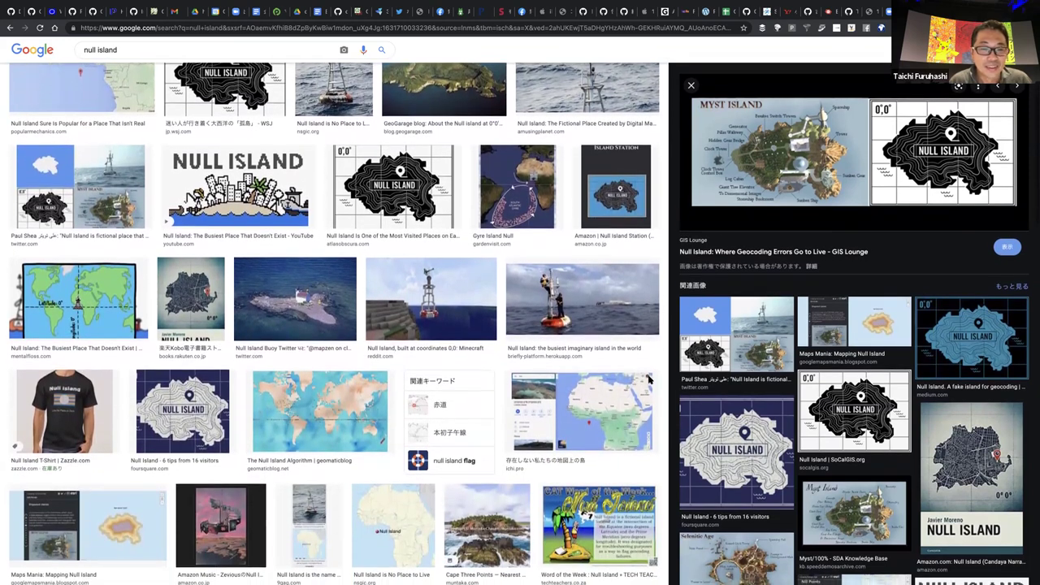
pyautogui.scroll(-2, 641, 381)
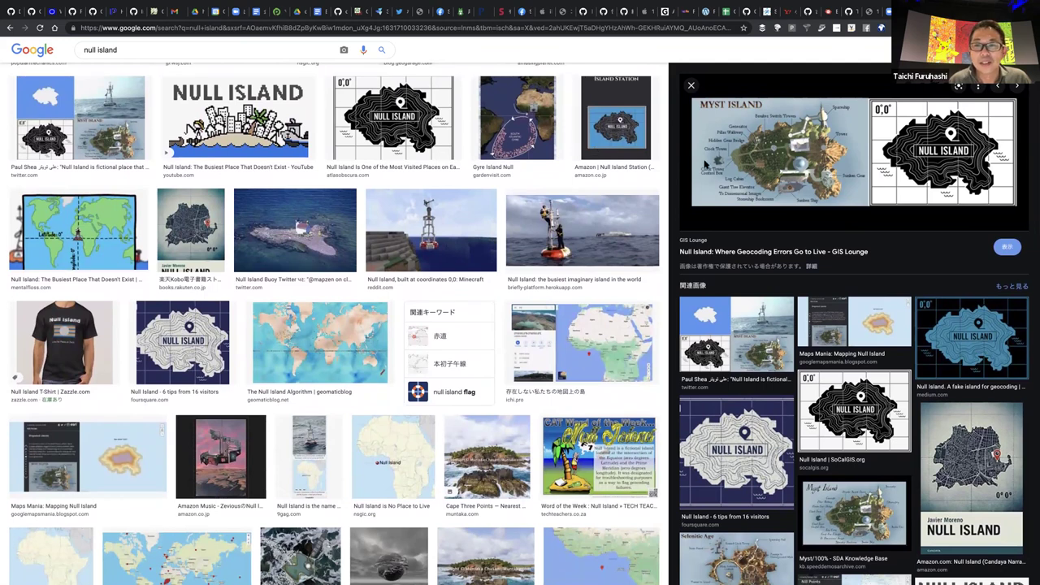
pyautogui.scroll(1, 704, 163)
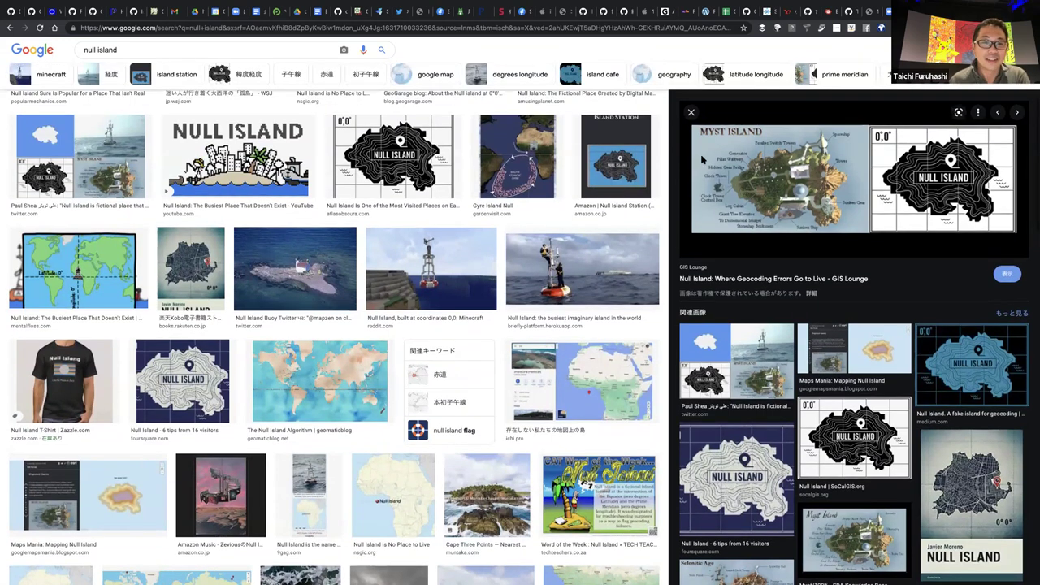
pyautogui.scroll(3, 702, 160)
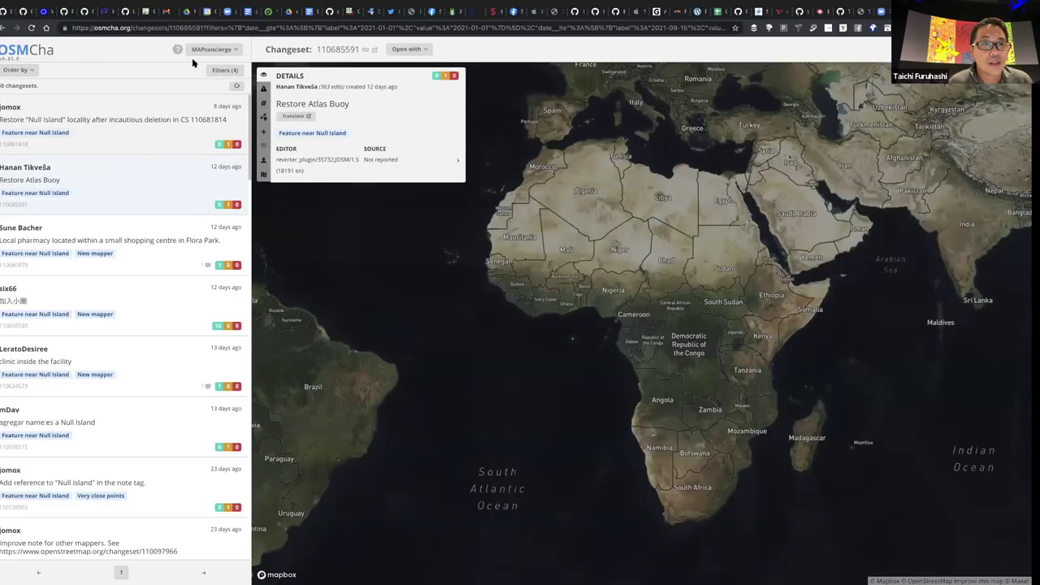
# Step: Check the filter settings, then open three flagged changesets, ending on pharmacy changeset 110680979
pyautogui.click(225, 69)
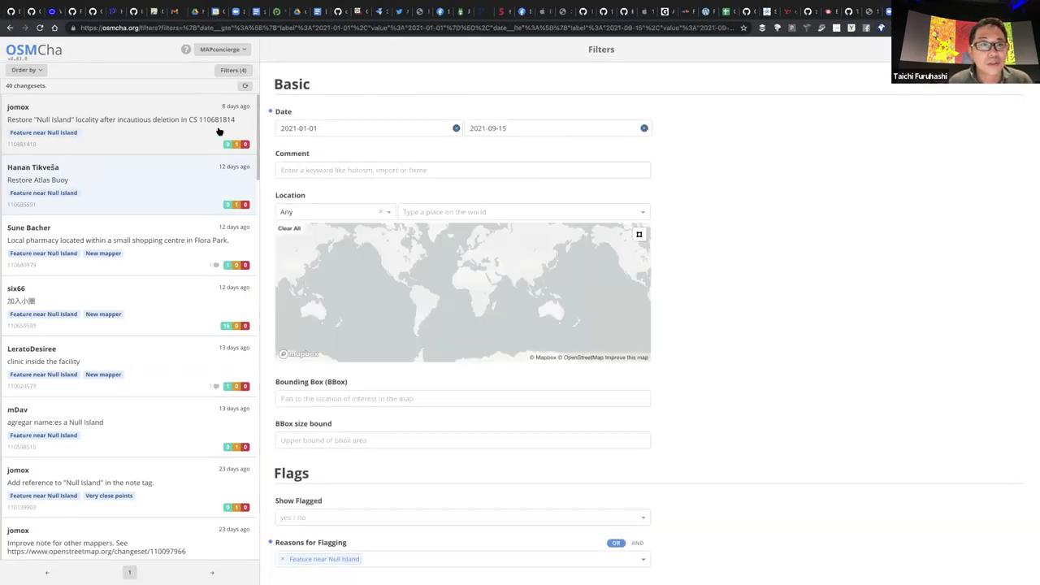
pyautogui.click(219, 137)
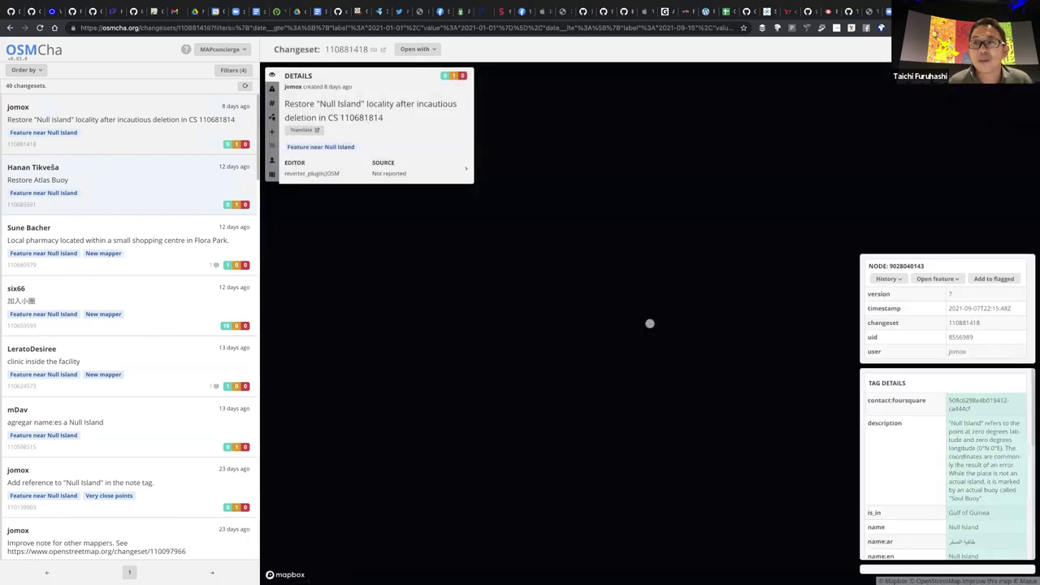
pyautogui.click(125, 195)
pyautogui.click(162, 259)
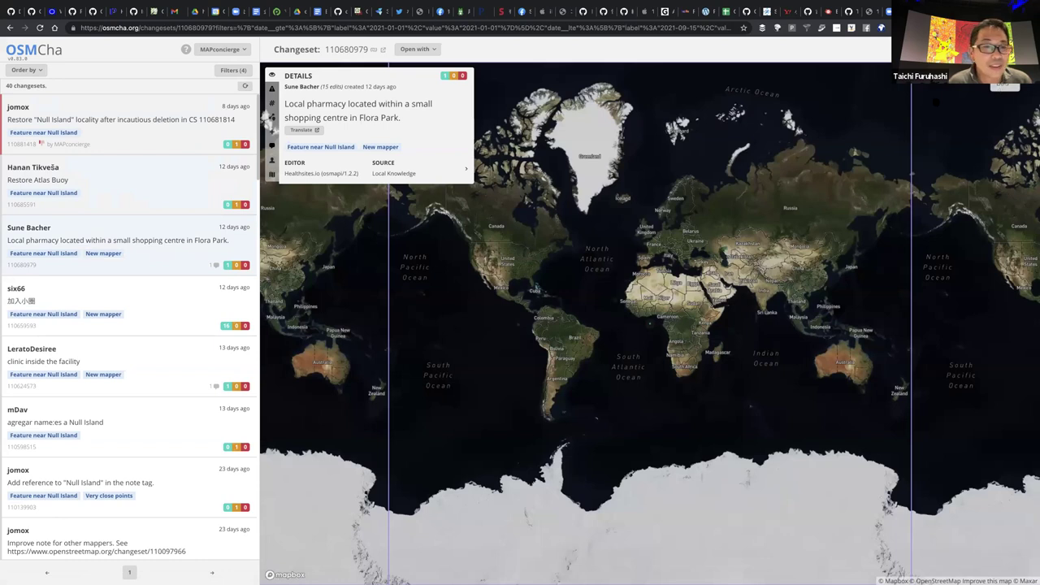
# Step: Mark Restore Atlas Buoy changeset 110685591 as Bad from the Verify menu
pyautogui.click(149, 190)
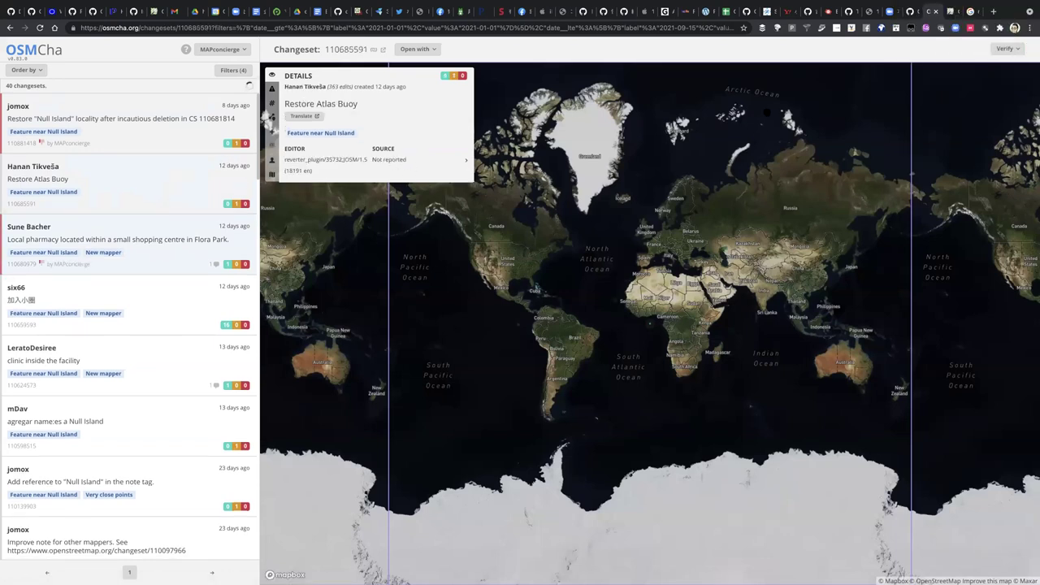
pyautogui.click(1017, 50)
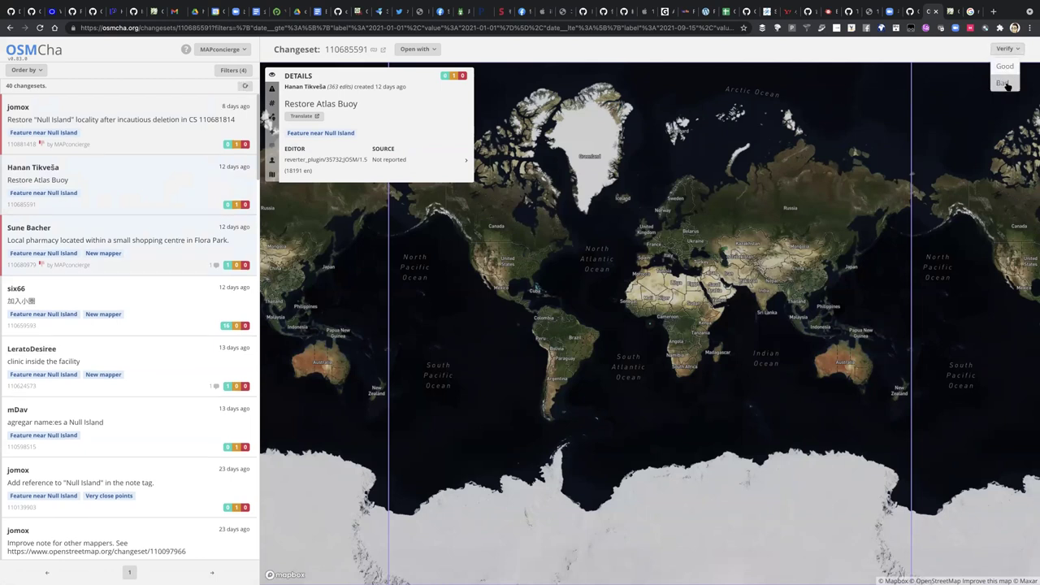
pyautogui.click(1004, 83)
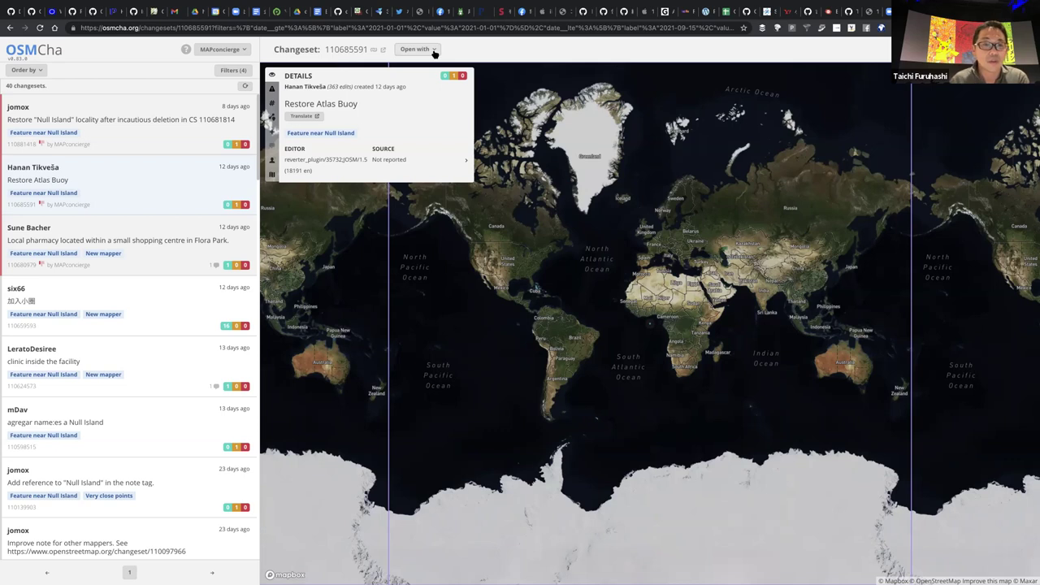
# Step: Browse down through the older Null Island changesets in OSMCha, then open a new browser tab
pyautogui.scroll(-1, 252, 179)
pyautogui.scroll(-1, 252, 178)
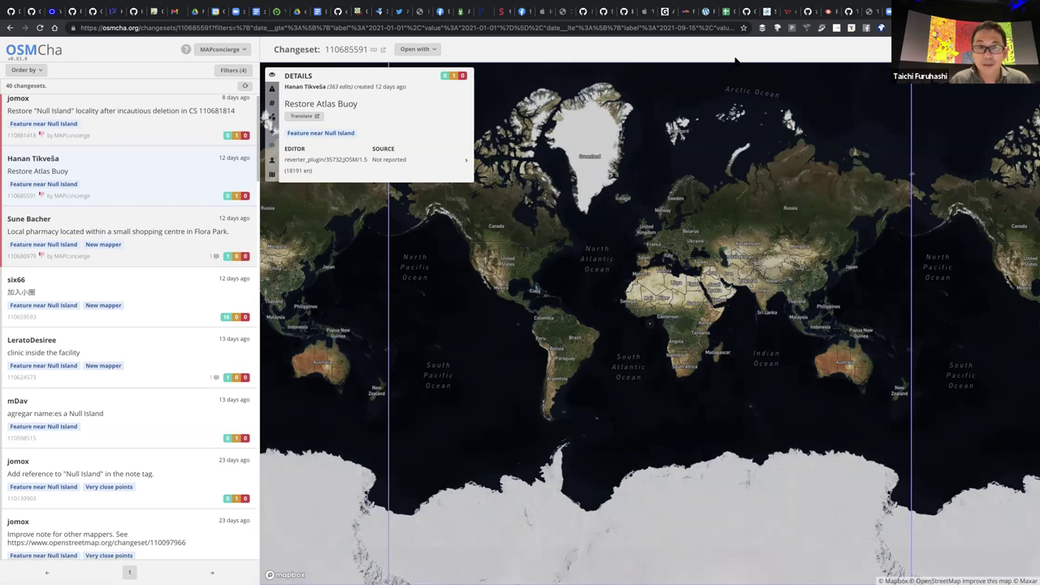
pyautogui.scroll(-2, 197, 235)
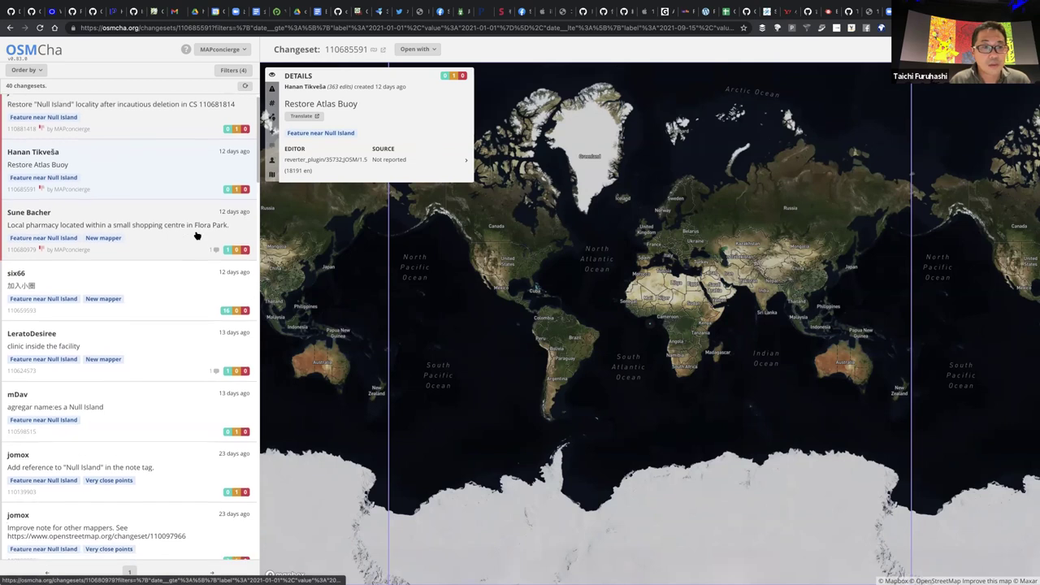
pyautogui.scroll(-5, 175, 234)
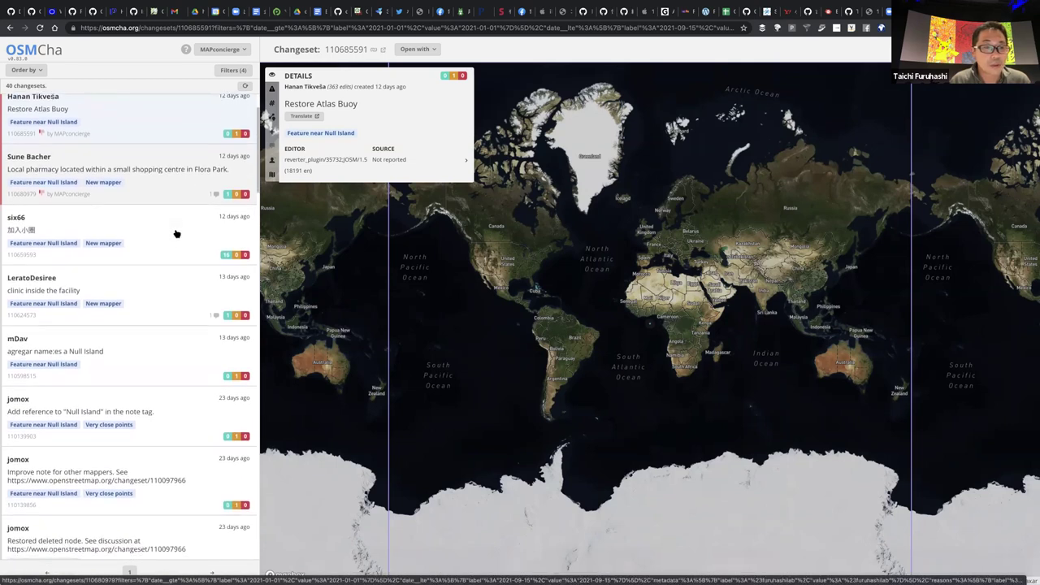
pyautogui.scroll(-10, 176, 233)
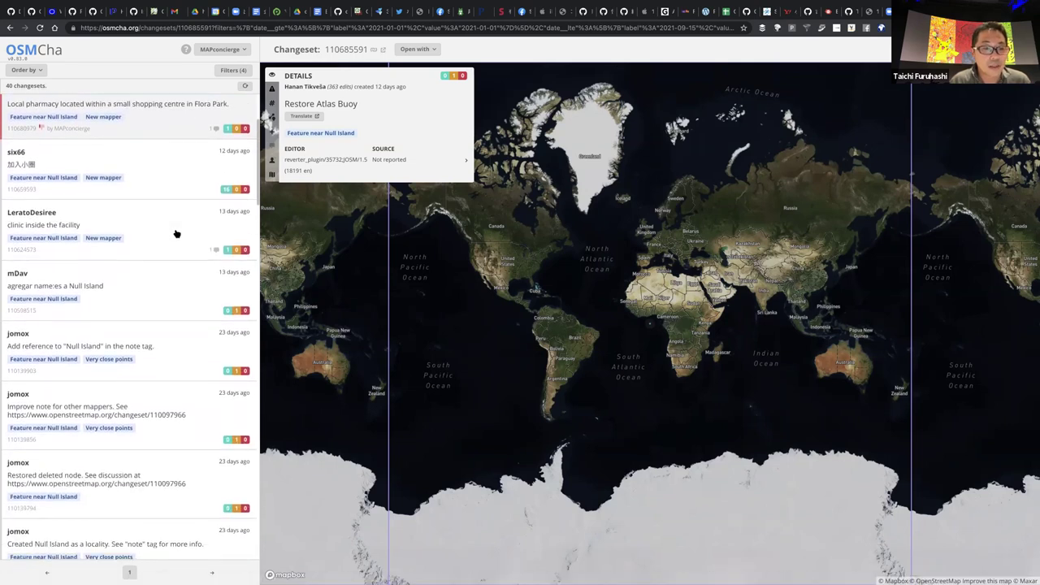
pyautogui.scroll(-3, 176, 233)
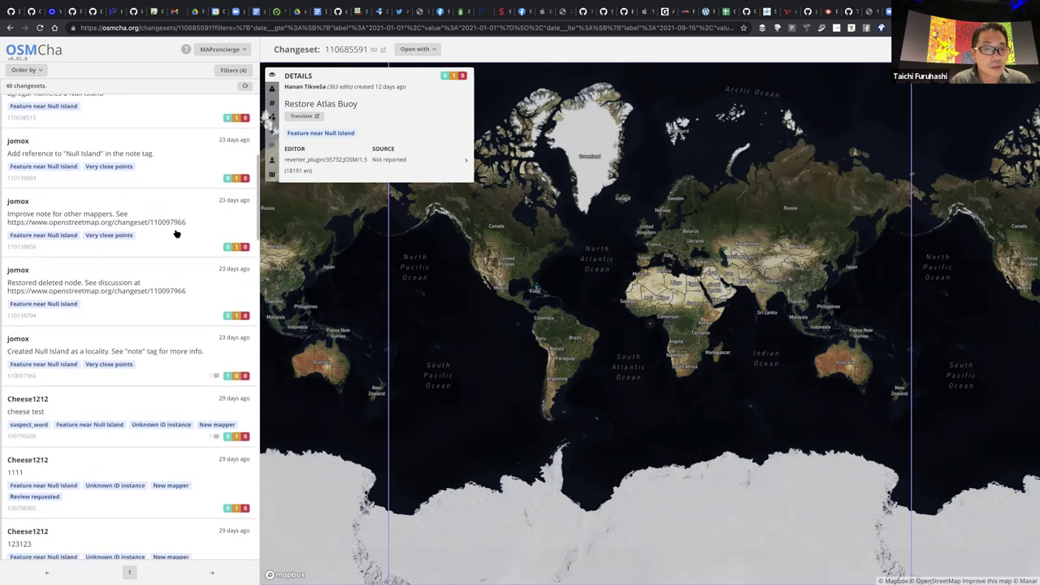
pyautogui.scroll(-1, 176, 233)
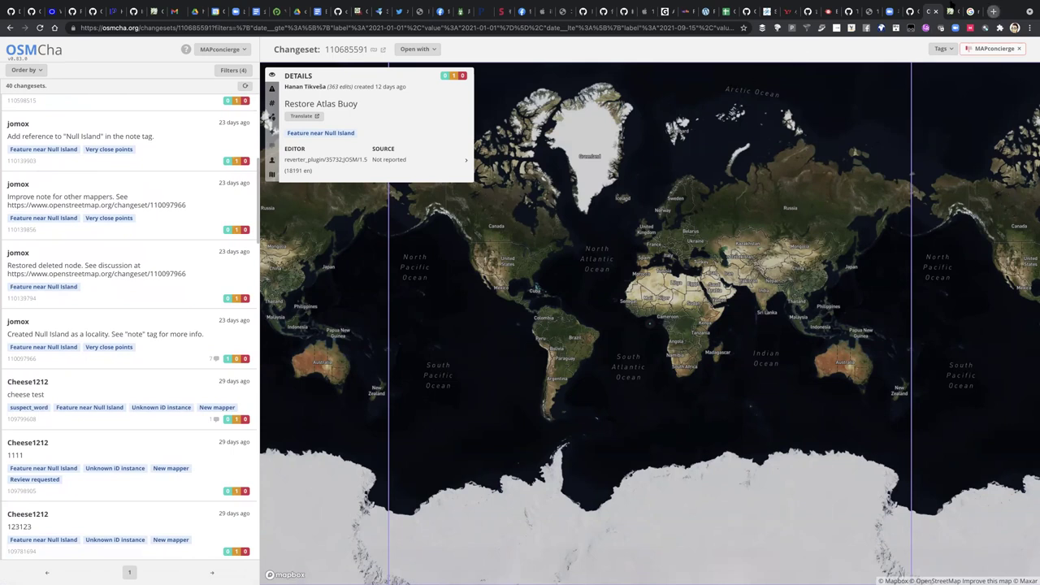
pyautogui.click(993, 12)
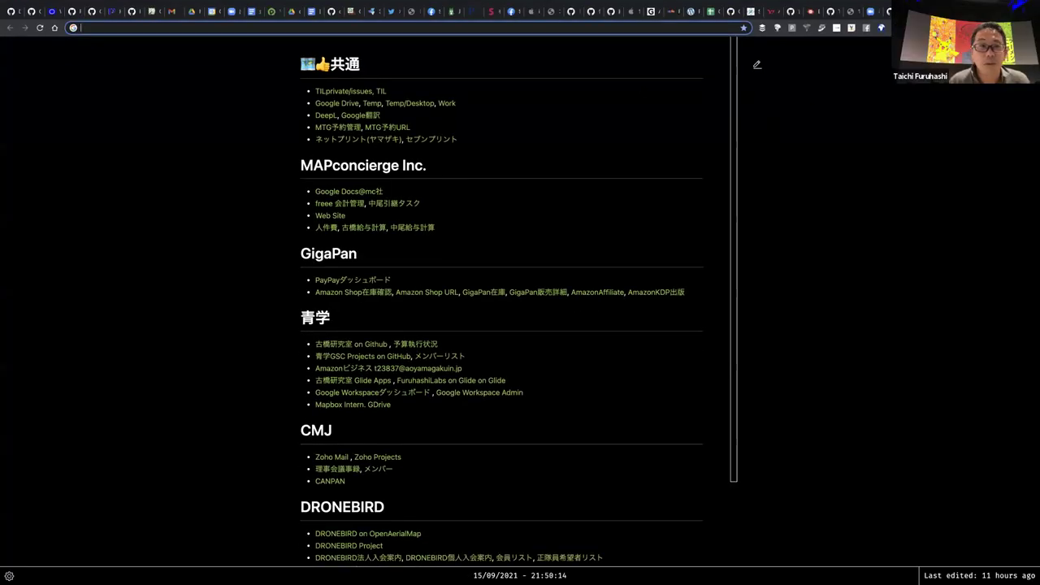
# Step: Abandon the half-typed 'maptourett' address and leave the new tab to return to OSMCha
pyautogui.write('maptoure')
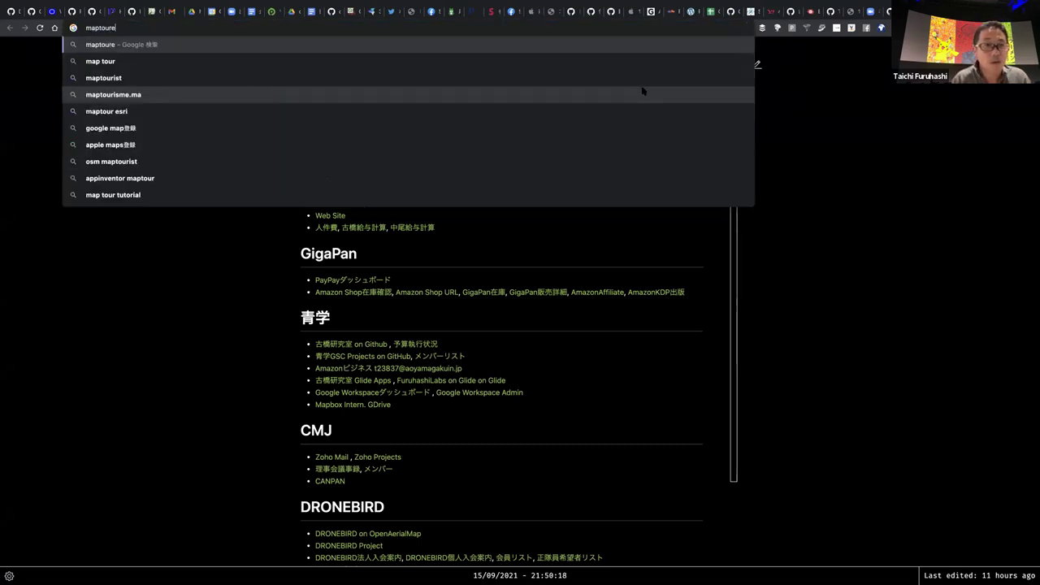
pyautogui.write('tt')
pyautogui.press('BackSpace')
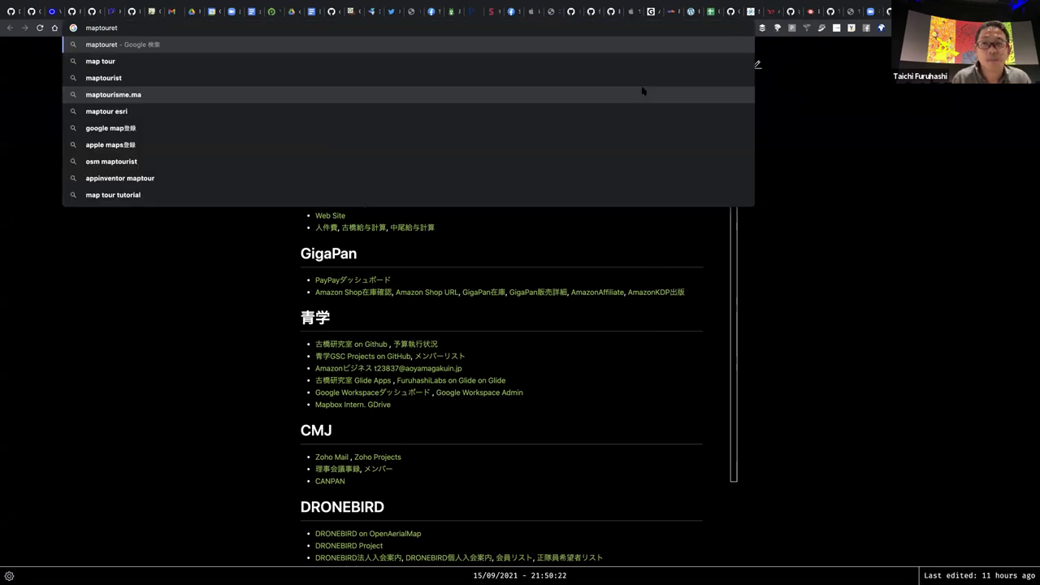
pyautogui.press('Escape')
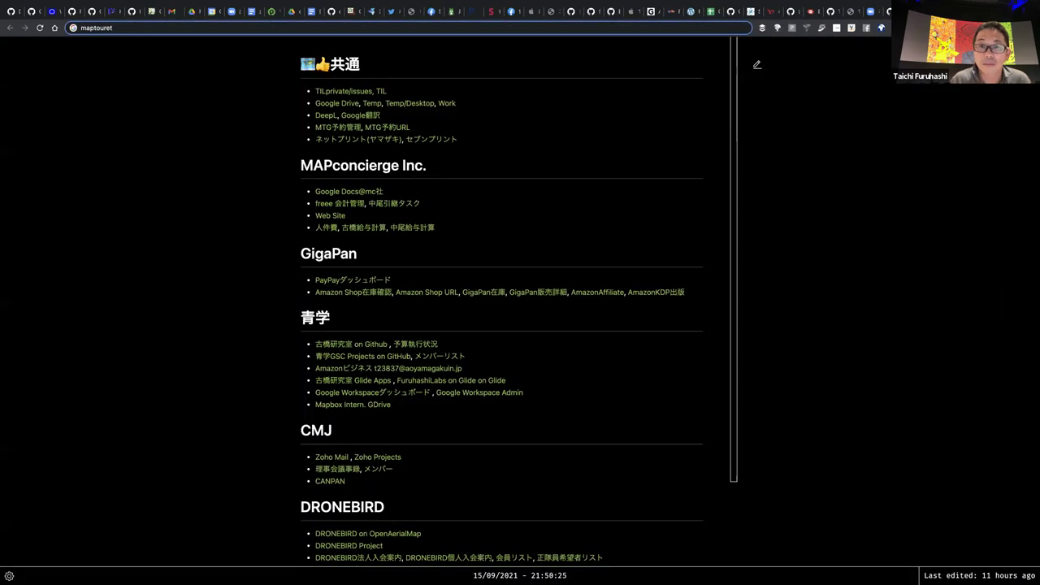
pyautogui.hotkey('ctrl', 'Tab')
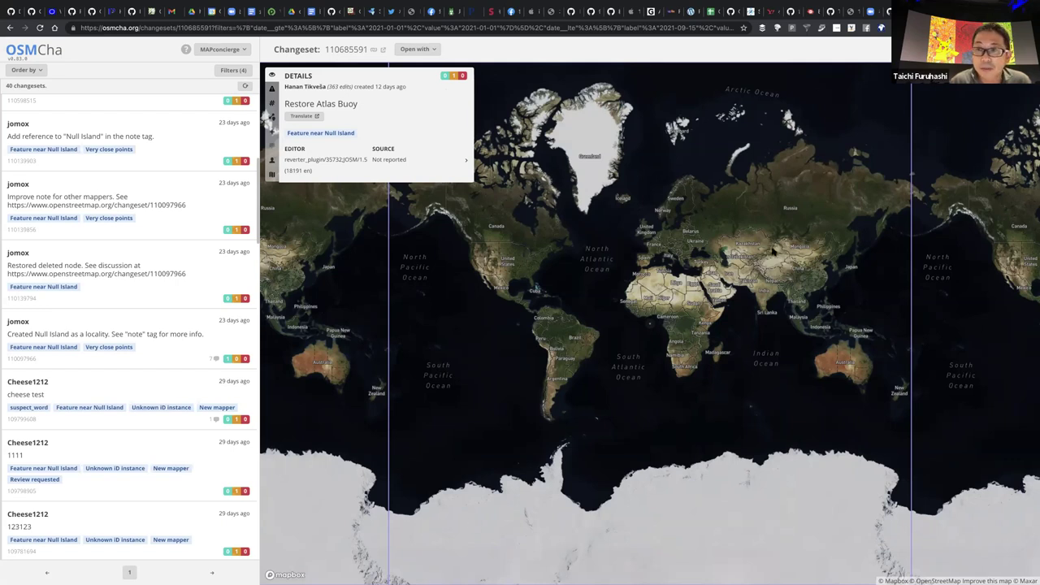
# Step: Go back to the OSMCha start page, glance at the filters, and open changeset 110139903
pyautogui.click(46, 51)
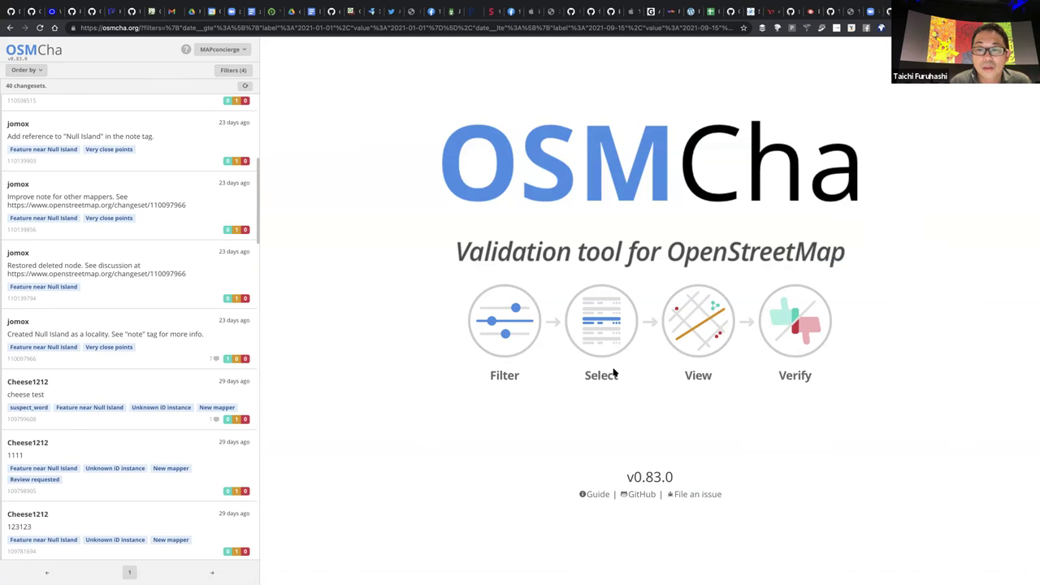
pyautogui.click(235, 71)
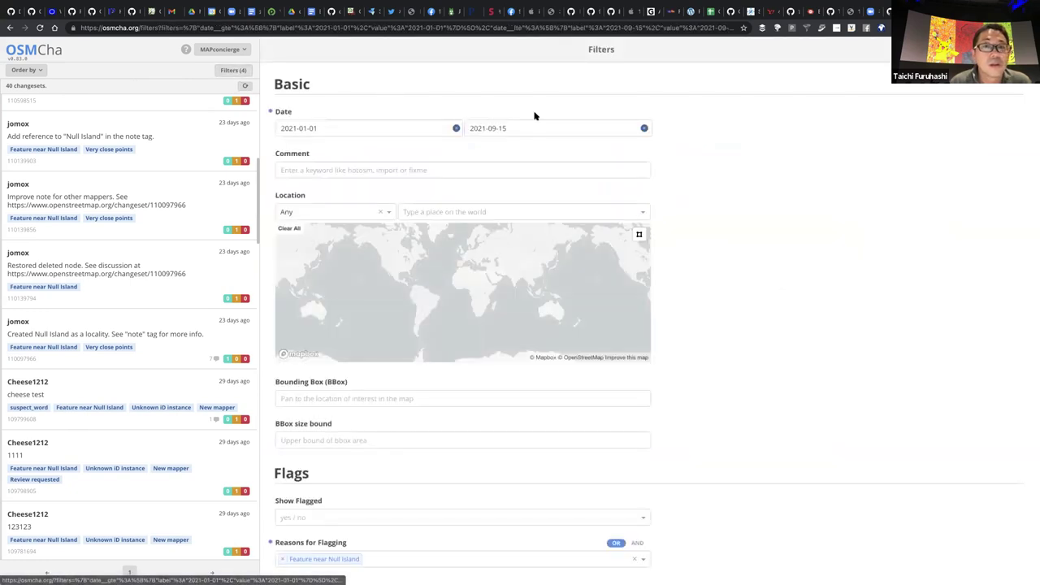
pyautogui.press('Escape')
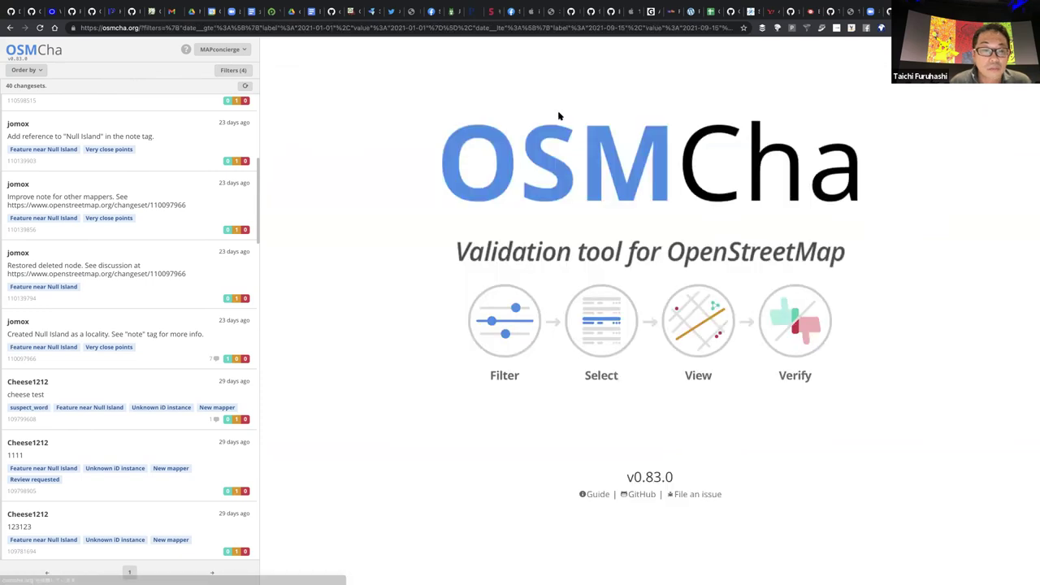
pyautogui.click(157, 141)
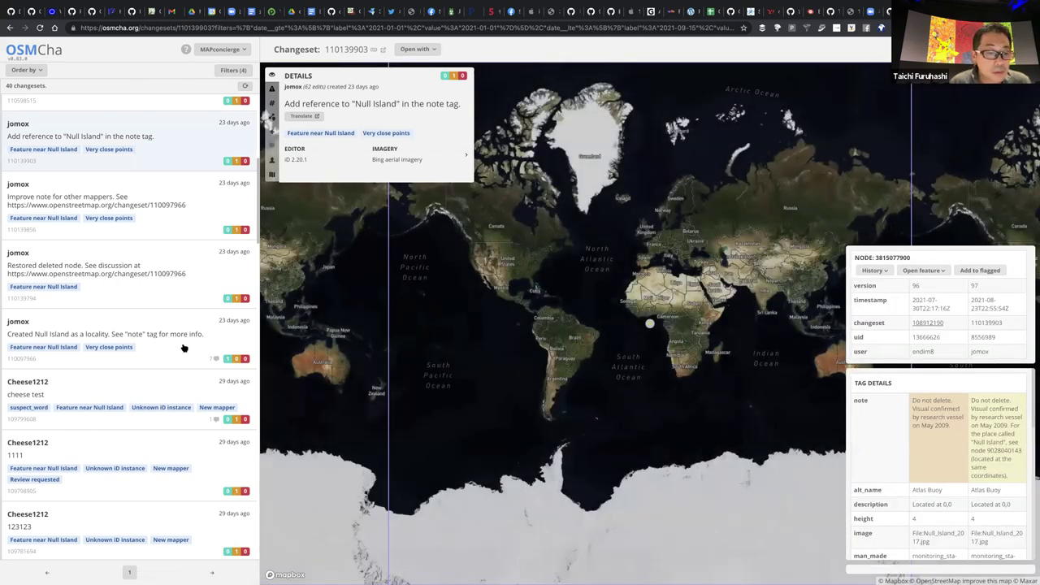
# Step: Check changeset 110139903's list of editors and the account options, then open a new tab
pyautogui.scroll(-3, 183, 347)
pyautogui.scroll(10, 183, 348)
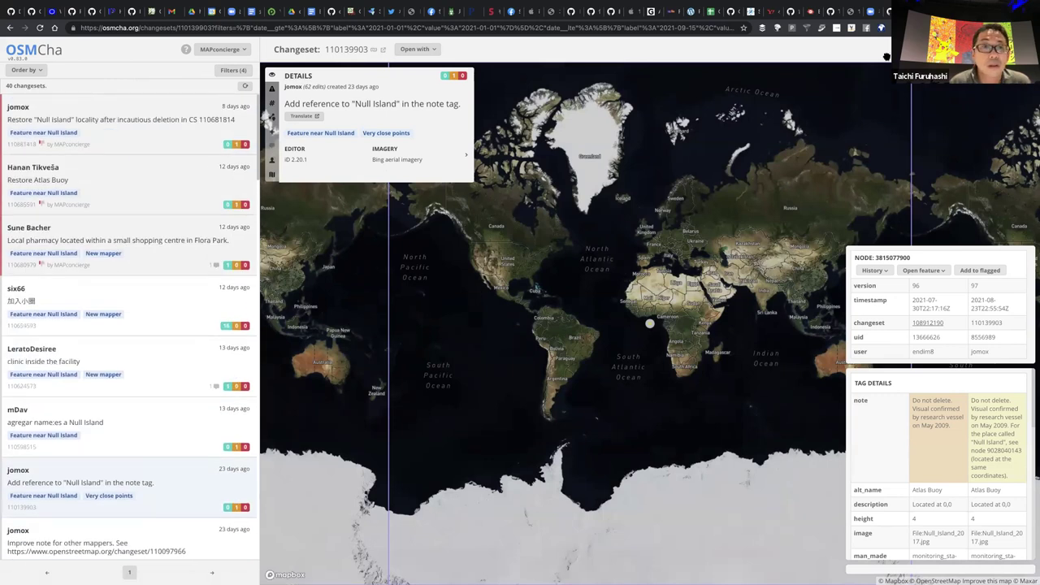
pyautogui.click(431, 51)
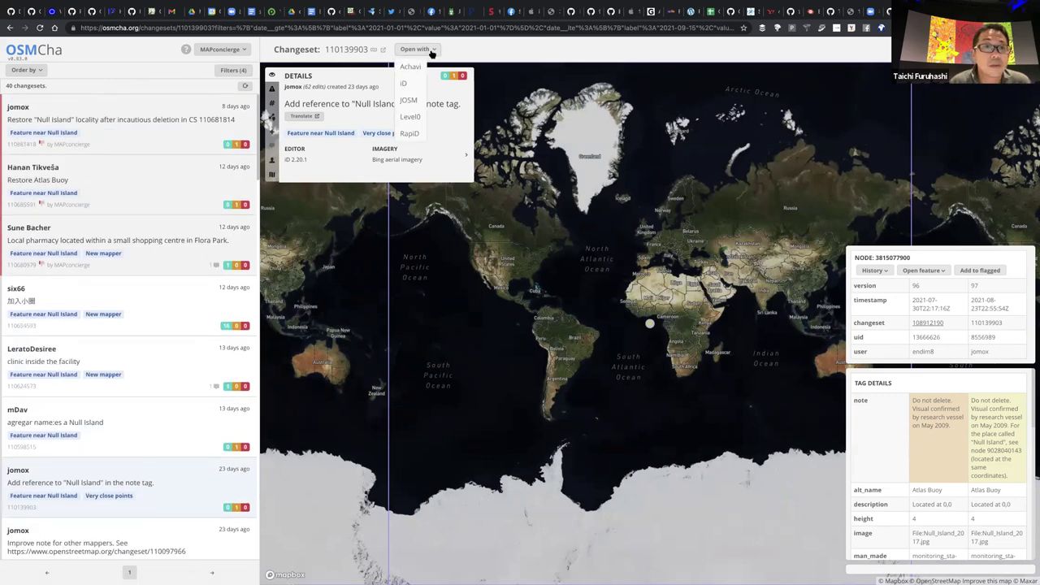
pyautogui.click(316, 62)
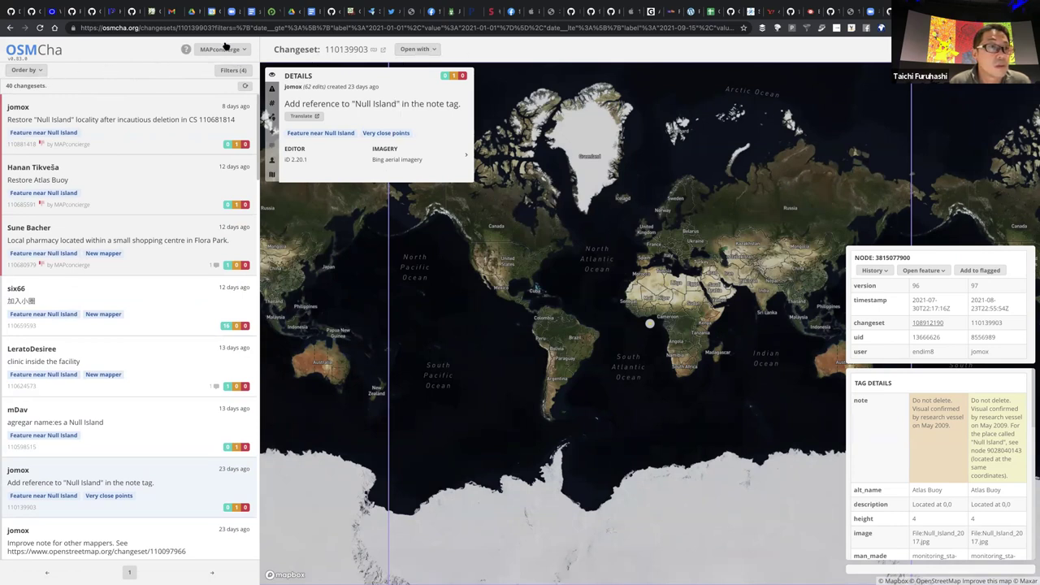
pyautogui.click(240, 52)
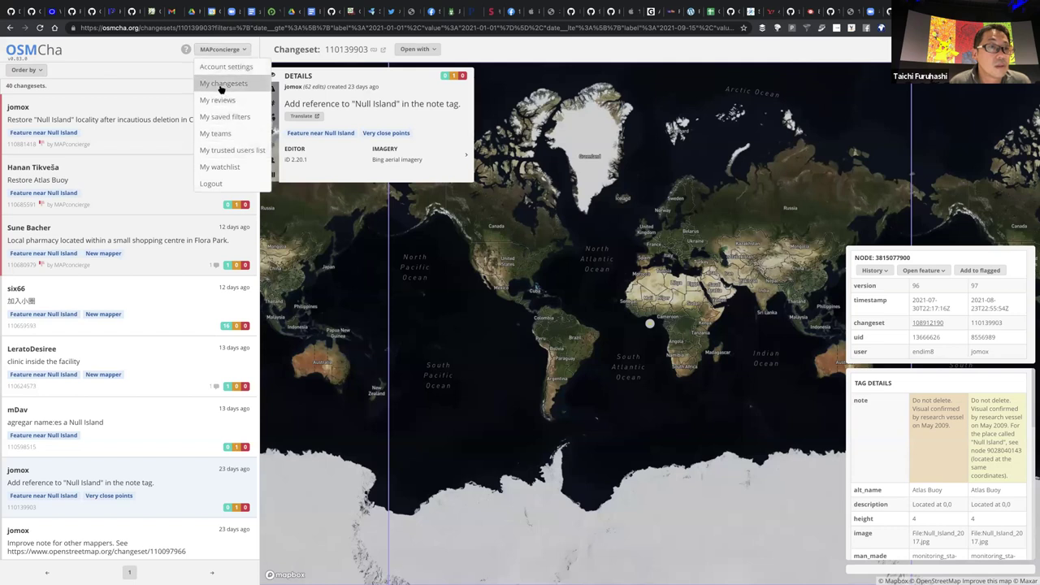
pyautogui.click(110, 50)
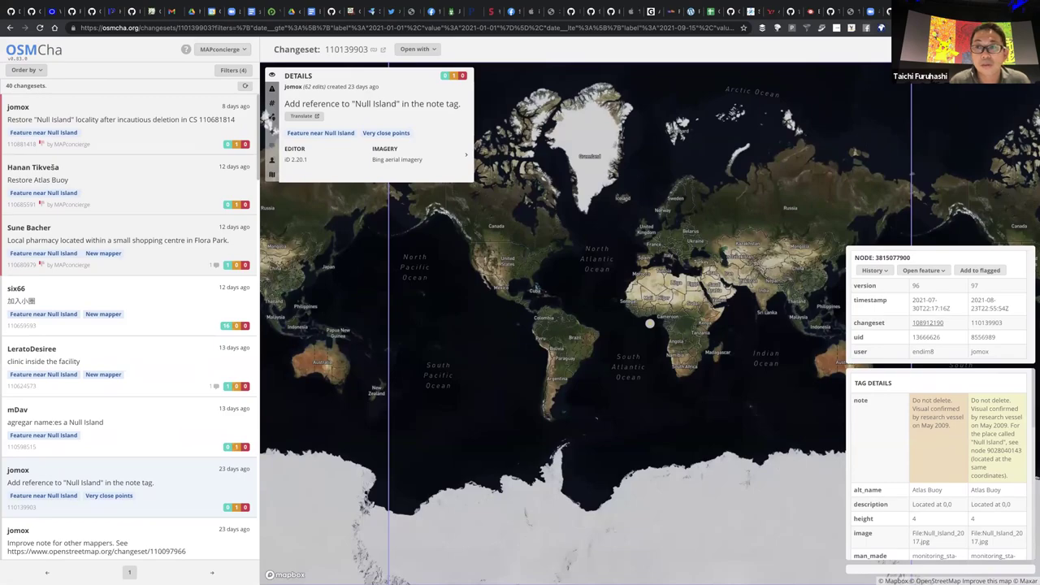
pyautogui.hotkey('ctrl', 't')
# Step: Search Google for 'openstreetmap maprouretto', then open another new tab
pyautogui.write('ma')
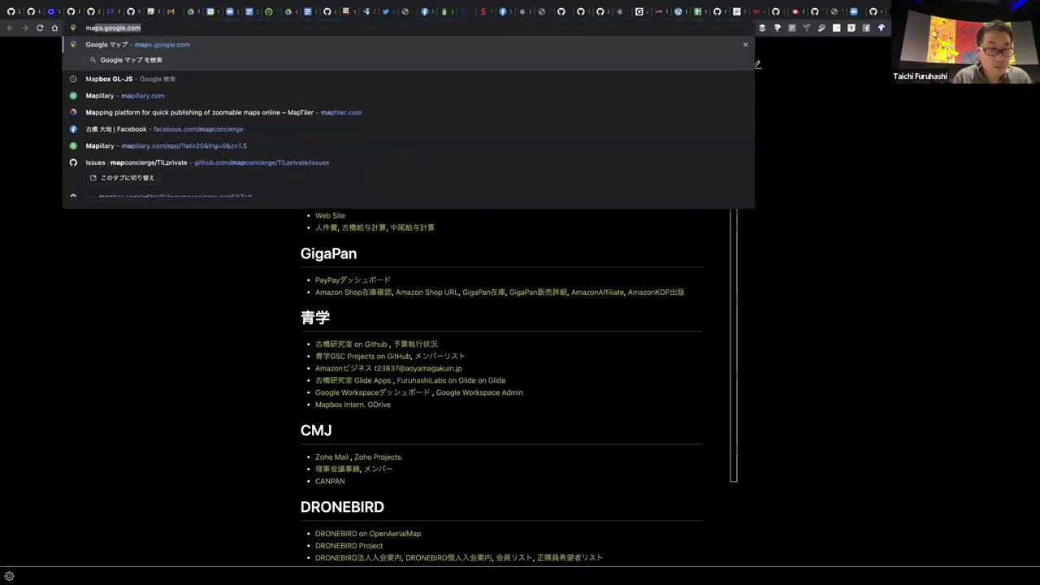
pyautogui.press('BackSpace')
pyautogui.press('BackSpace')
pyautogui.press('BackSpace')
pyautogui.write('ooe')
pyautogui.press('BackSpace')
pyautogui.press('BackSpace')
pyautogui.write('penstreet')
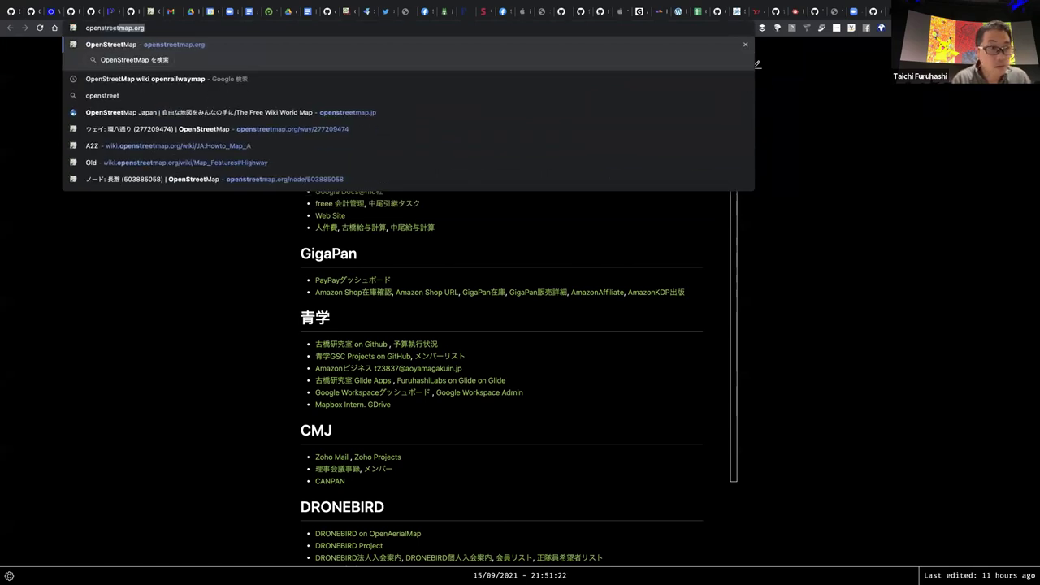
pyautogui.write('map map')
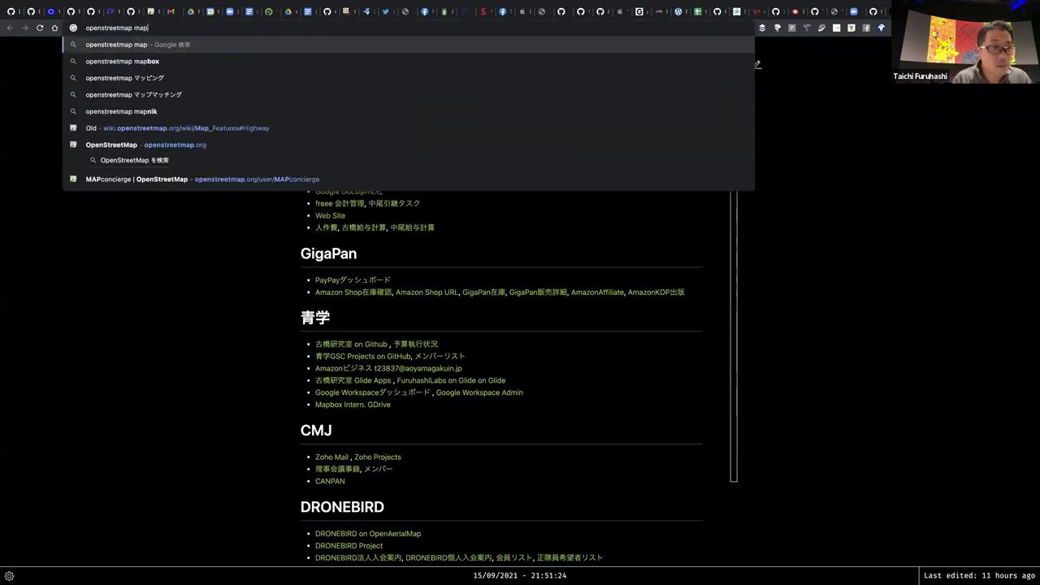
pyautogui.write('rouretto')
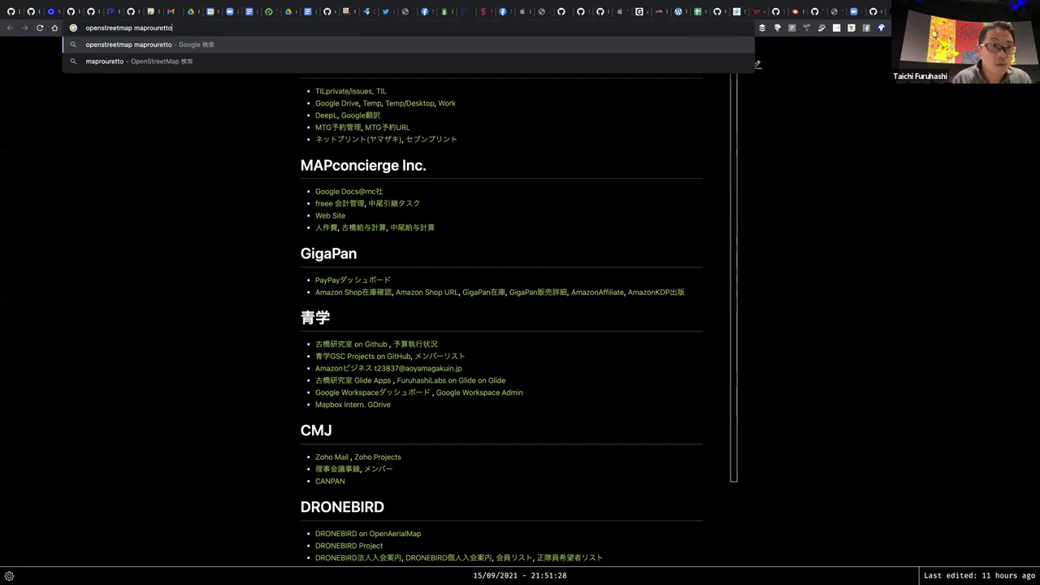
pyautogui.press('Return')
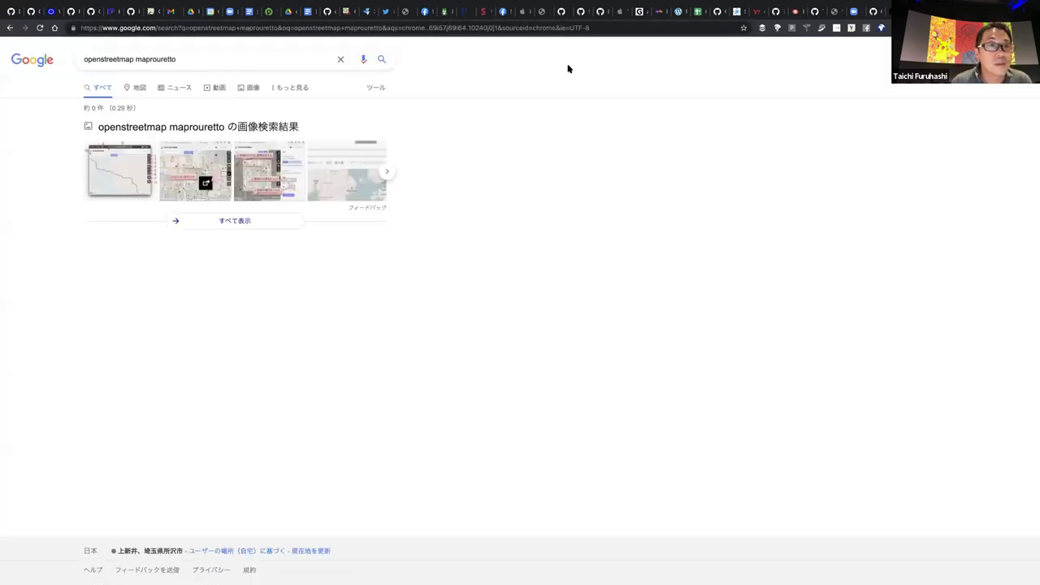
pyautogui.hotkey('ctrl', 't')
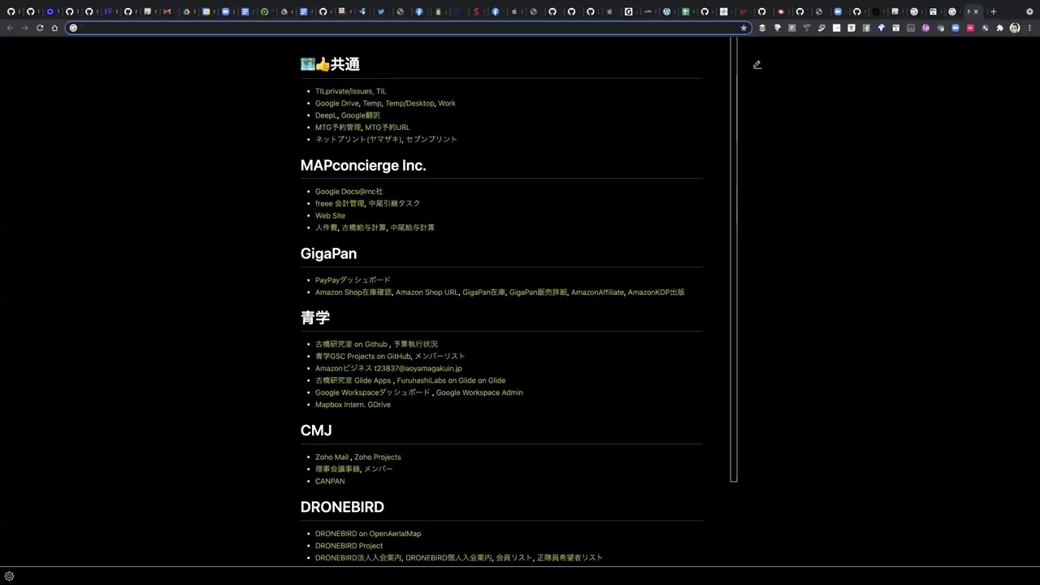
# Step: Translate the Japanese ルーレット to English in DeepL and select the result 'roulette'
pyautogui.click(325, 115)
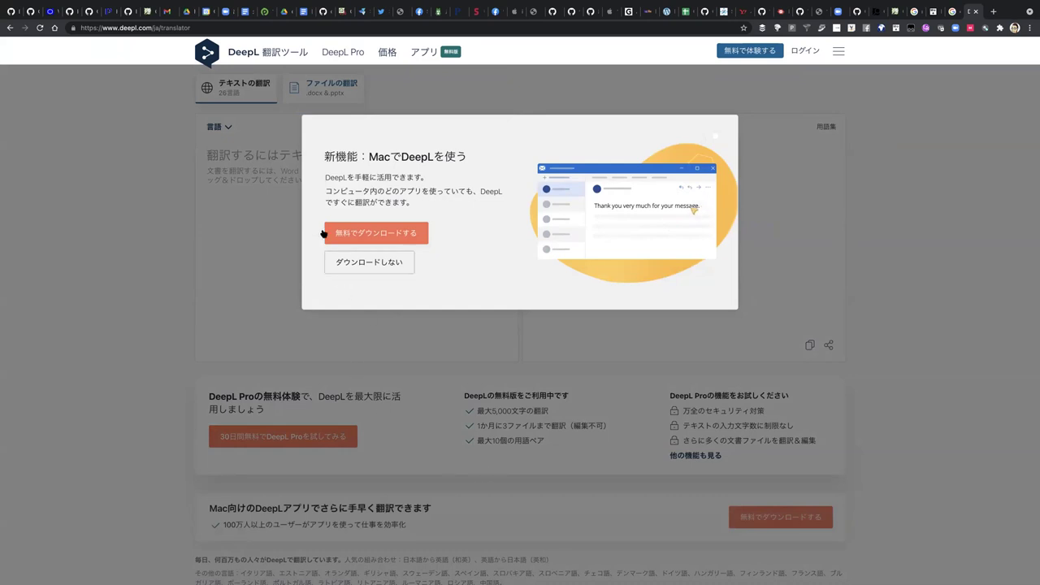
pyautogui.click(402, 263)
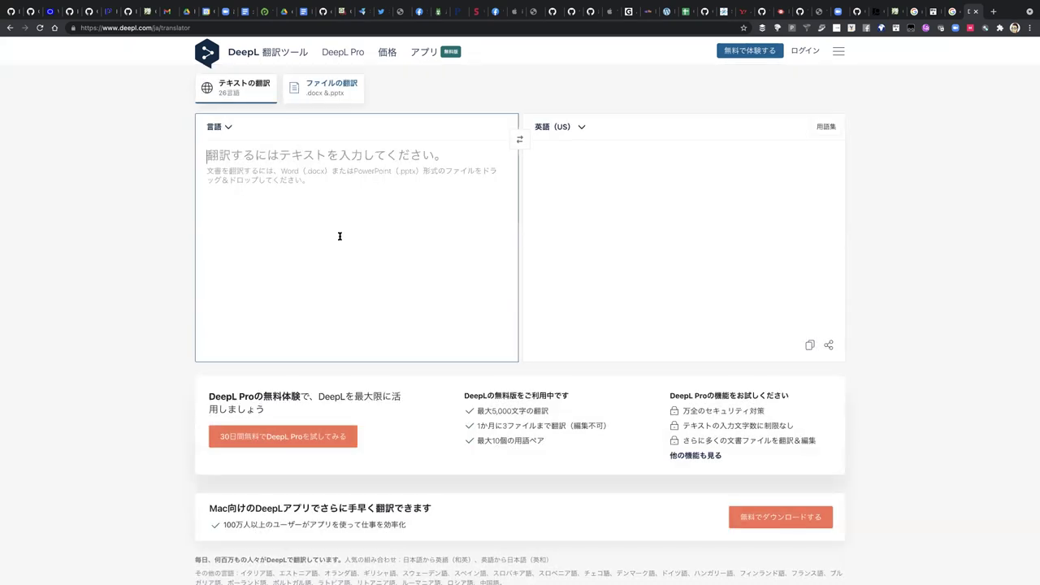
pyautogui.write('mる＾＾')
pyautogui.press('BackSpace')
pyautogui.press('BackSpace')
pyautogui.press('BackSpace')
pyautogui.press('BackSpace')
pyautogui.write('るーれ')
pyautogui.press('Tab')
pyautogui.press('Return')
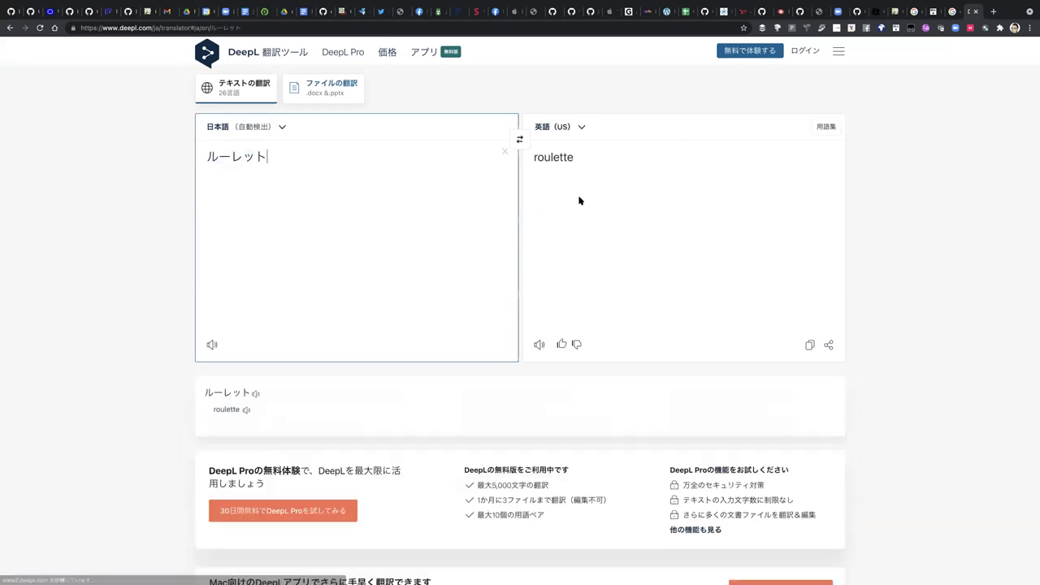
pyautogui.moveTo(582, 155); pyautogui.dragTo(533, 153)
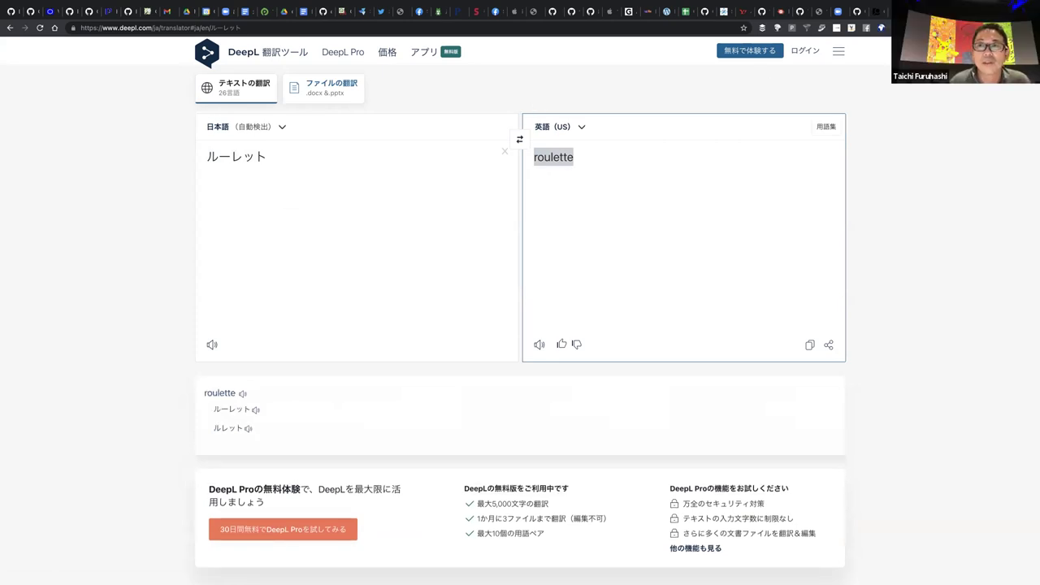
# Step: Correct the Google query to 'openstreetmap maproulette' and open the 'MapRoulette - OpenStreetMap Wiki' result
pyautogui.click(802, 13)
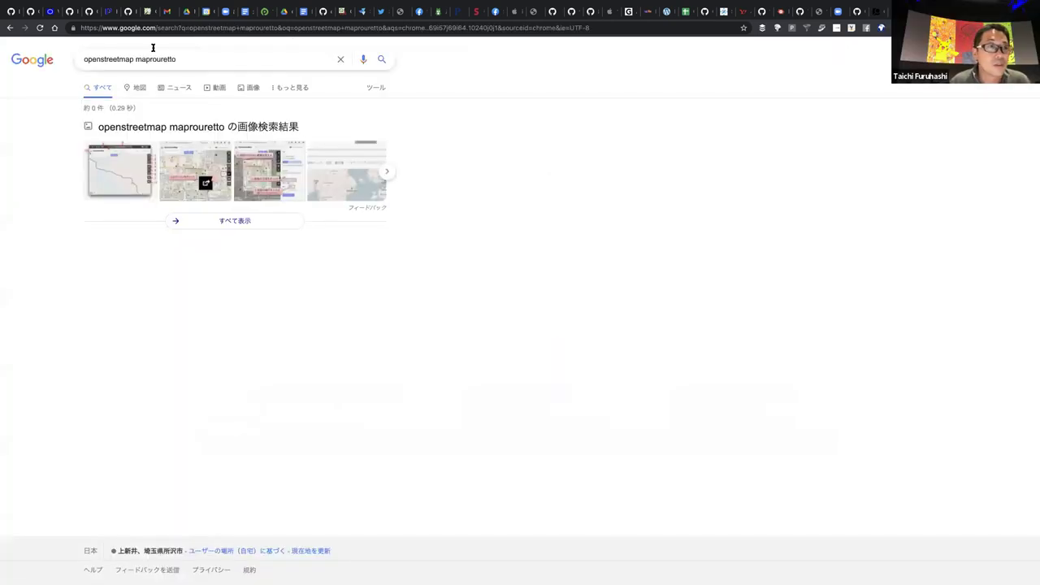
pyautogui.moveTo(176, 59); pyautogui.dragTo(149, 59)
pyautogui.write('roulette')
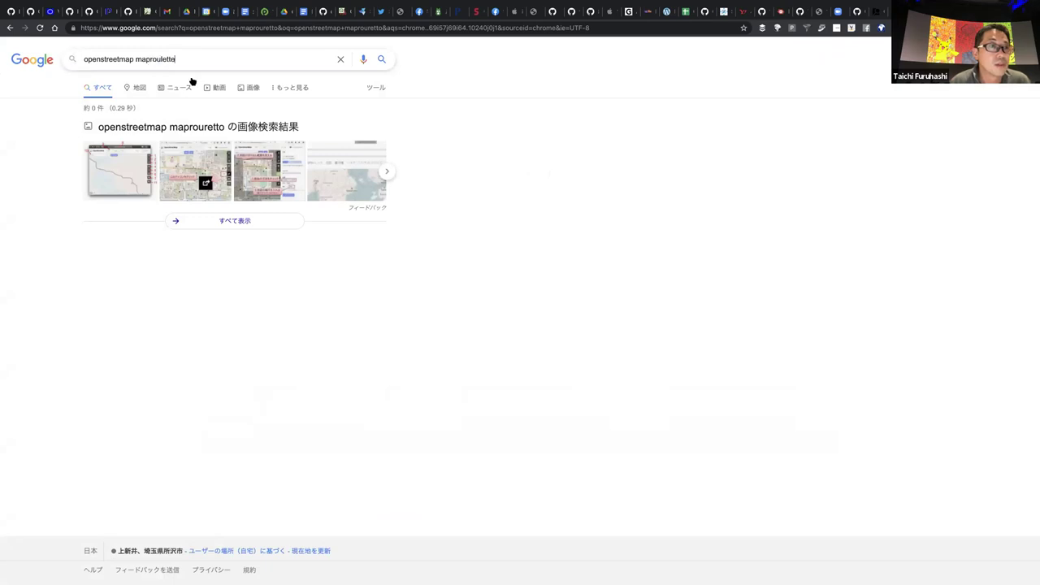
pyautogui.press('super+a')
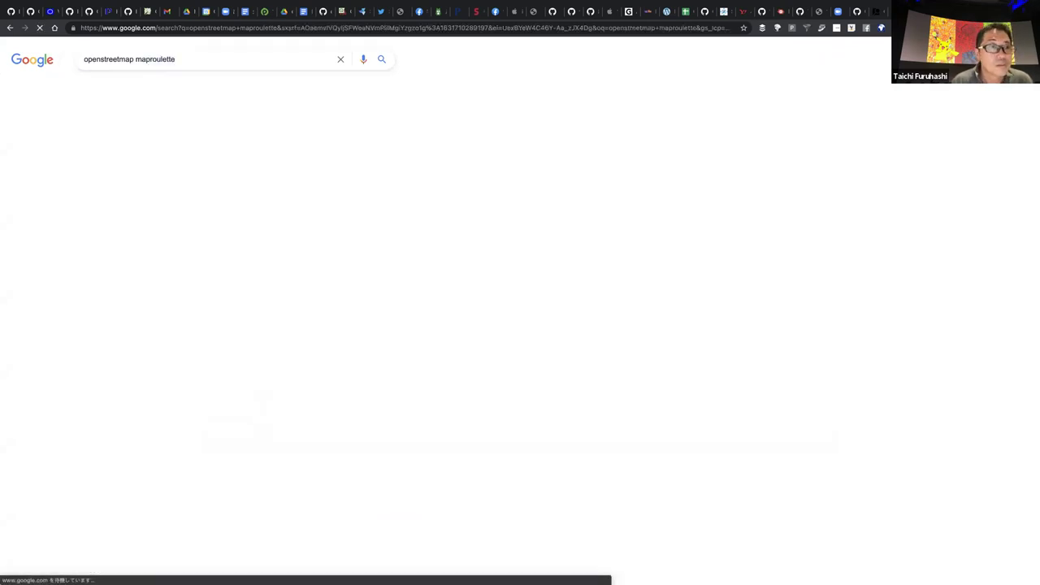
pyautogui.click(132, 159)
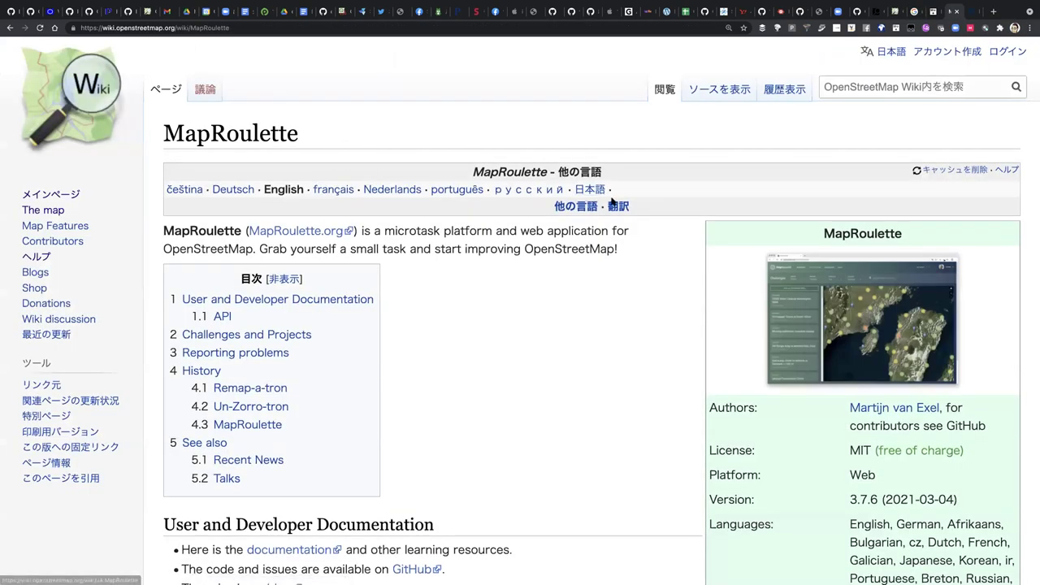
# Step: Follow the article's MapRoulette.org link to the MapRoulette home page and select its address
pyautogui.scroll(-1, 431, 198)
pyautogui.click(301, 195)
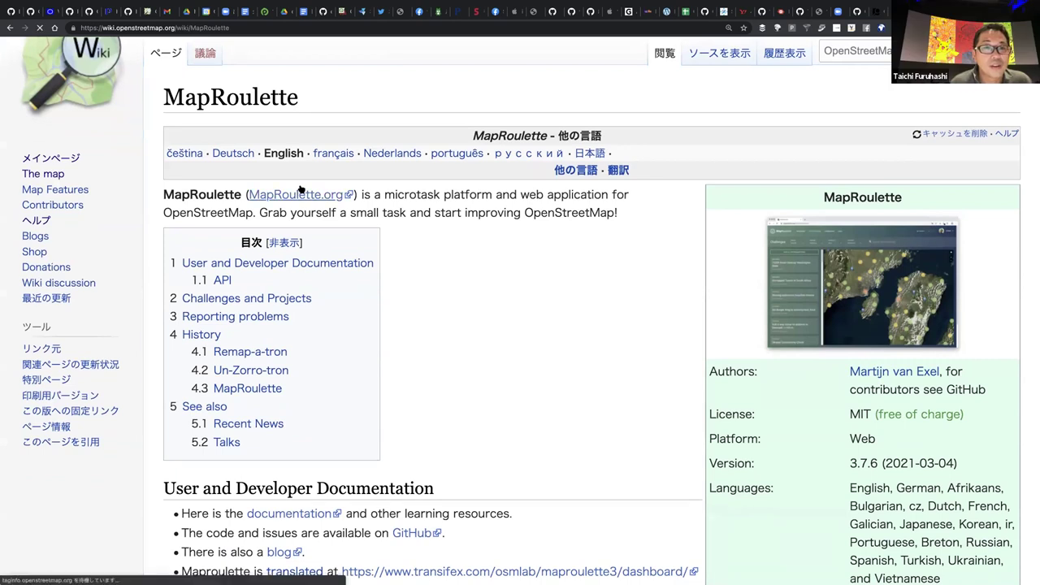
pyautogui.click(247, 30)
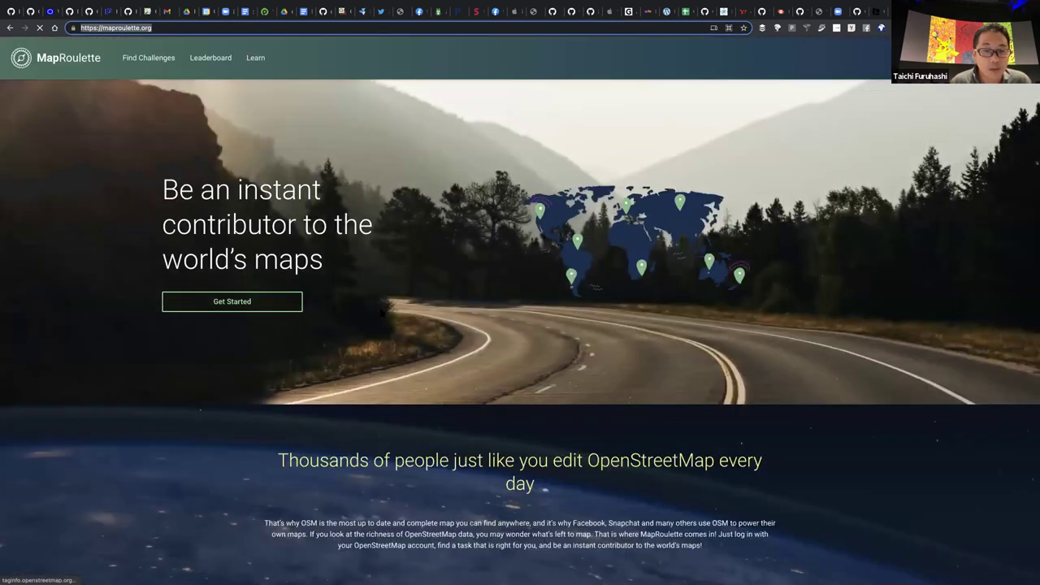
# Step: Sign in to MapRoulette through OpenStreetMap, granting it access to the OSM account
pyautogui.scroll(-3, 429, 328)
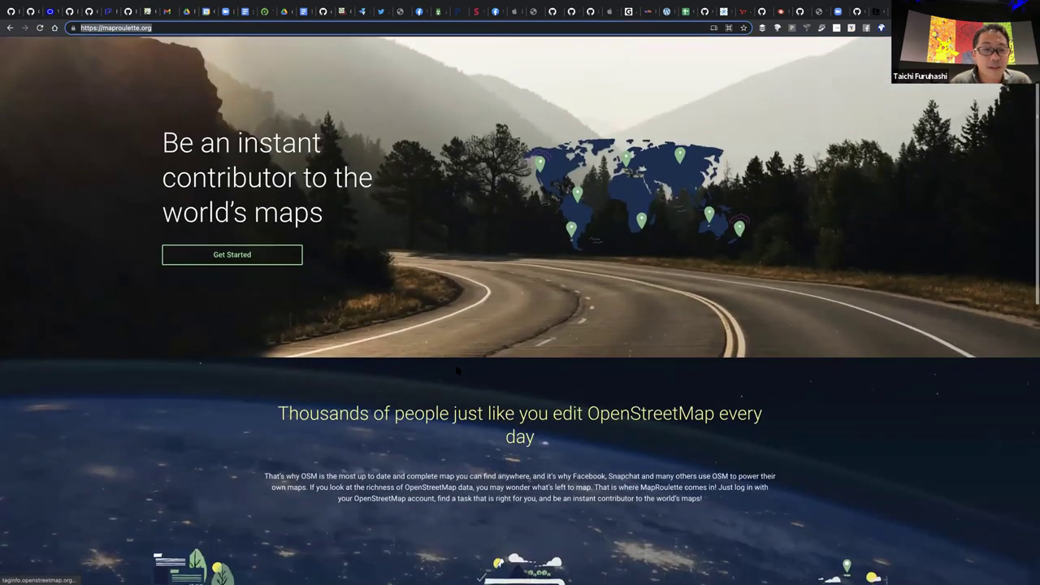
pyautogui.scroll(-8, 437, 448)
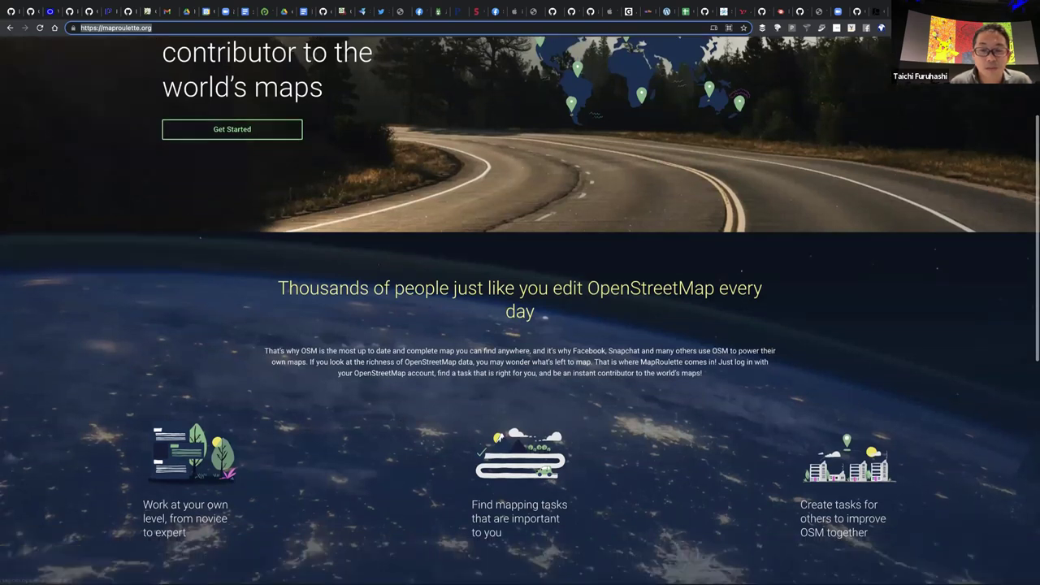
pyautogui.scroll(3, 592, 449)
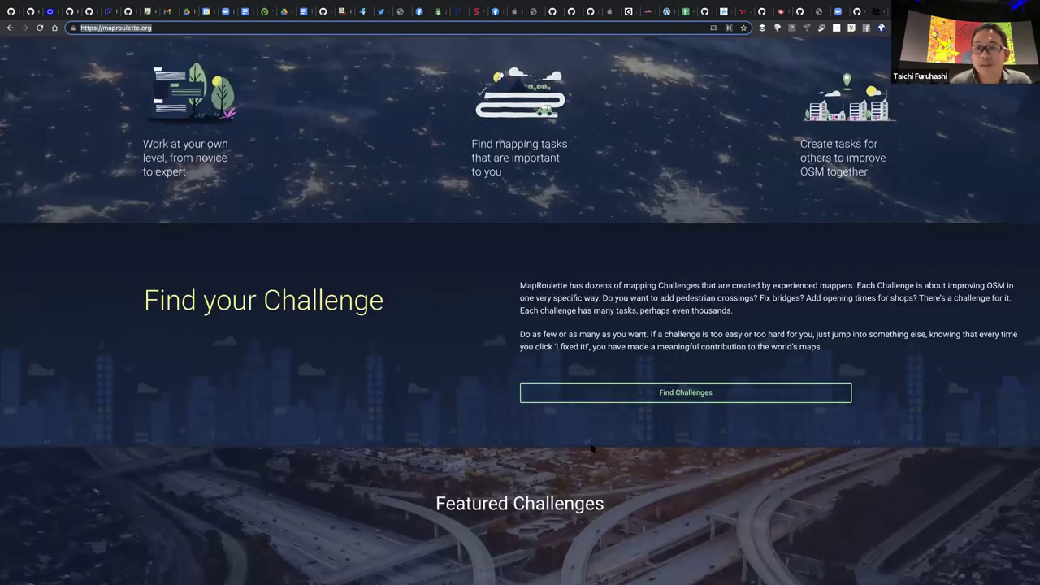
pyautogui.scroll(4, 305, 270)
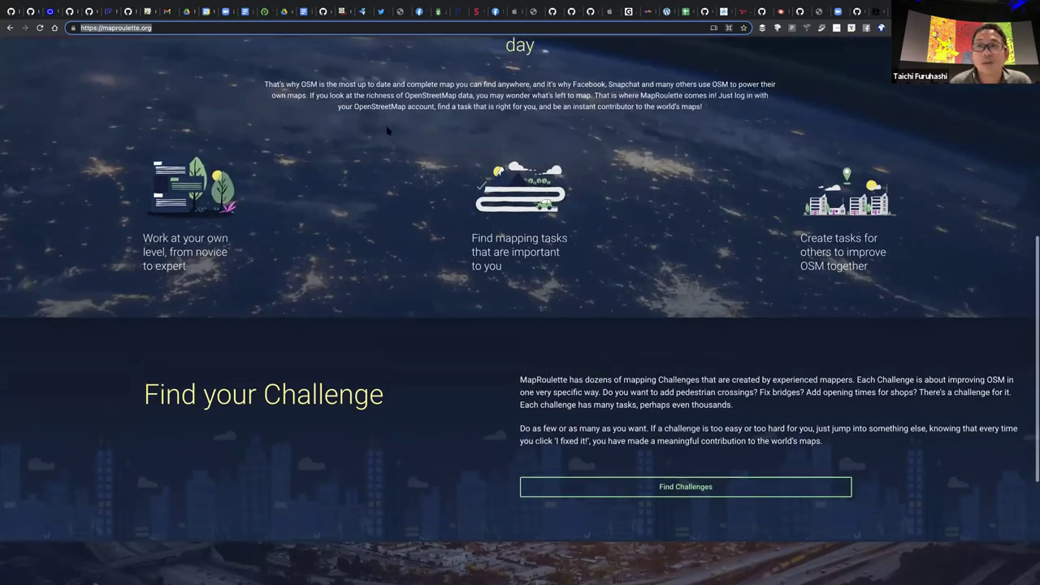
pyautogui.scroll(10, 520, 292)
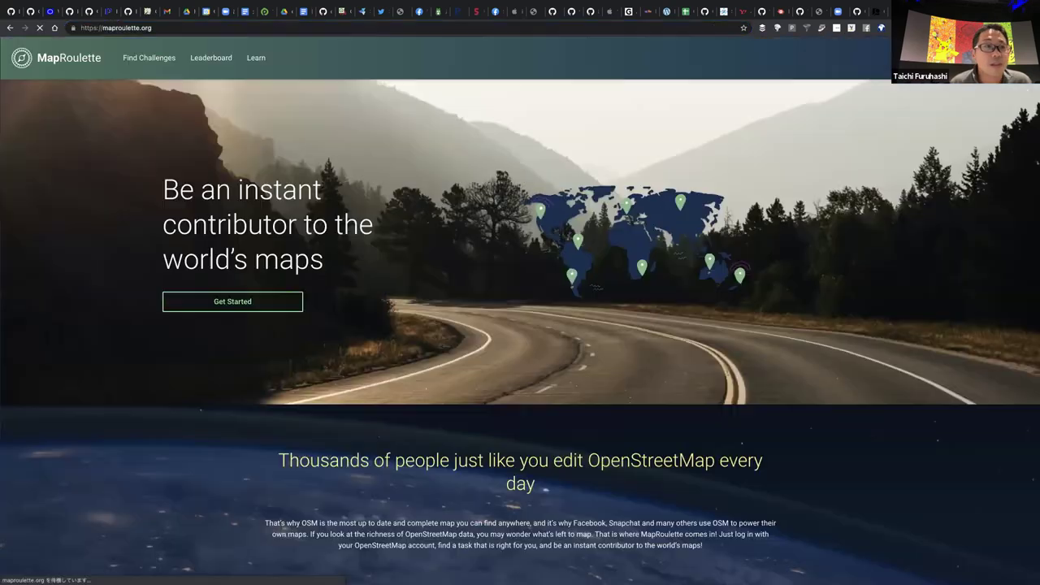
pyautogui.click(232, 300)
pyautogui.click(362, 201)
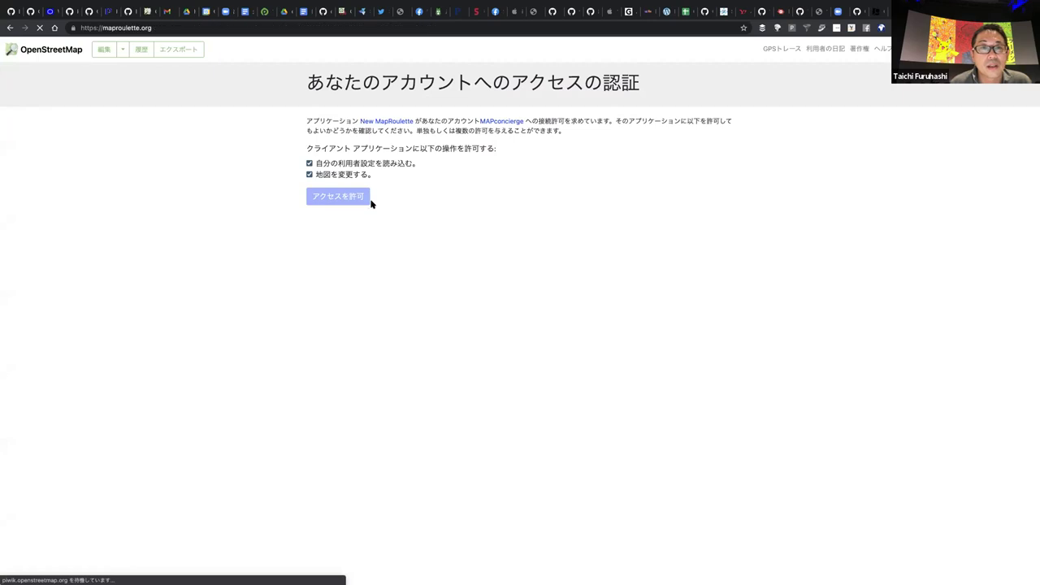
# Step: Scroll through the popular challenges listed beside the world map
pyautogui.scroll(-1, 337, 260)
pyautogui.scroll(-1, 338, 260)
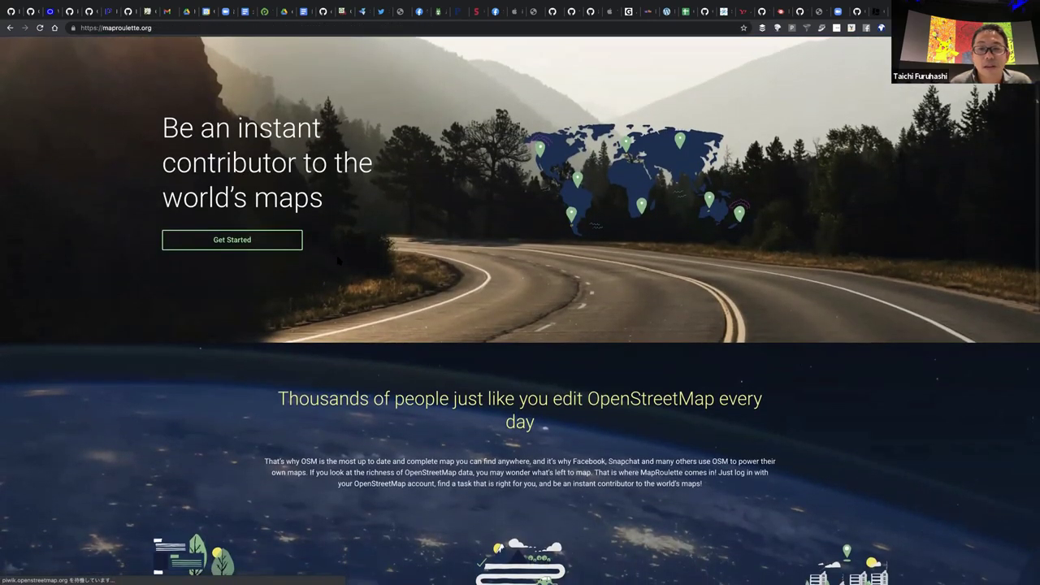
pyautogui.scroll(-5, 338, 260)
pyautogui.scroll(-2, 338, 260)
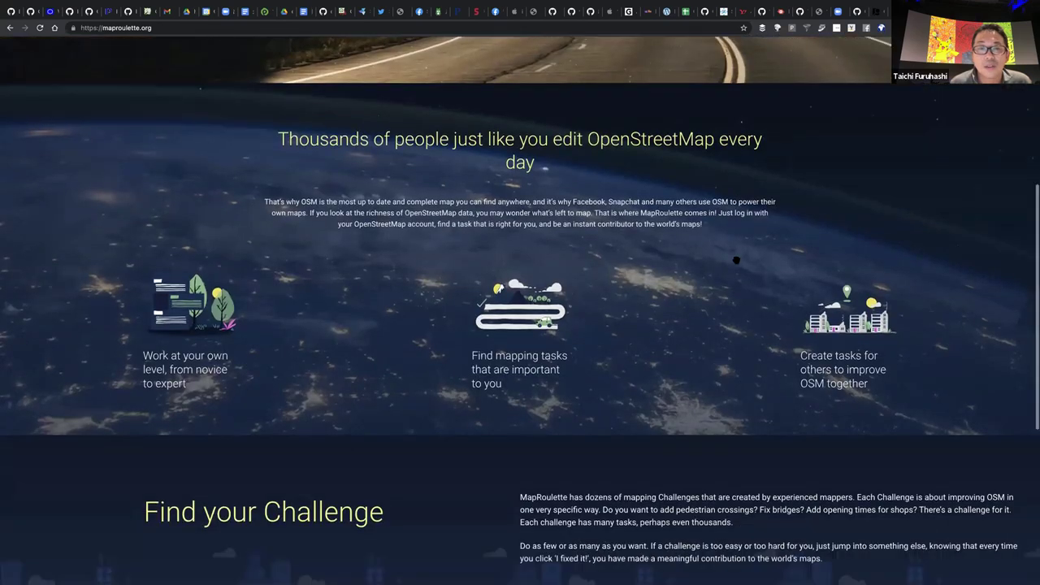
pyautogui.scroll(2, 118, 85)
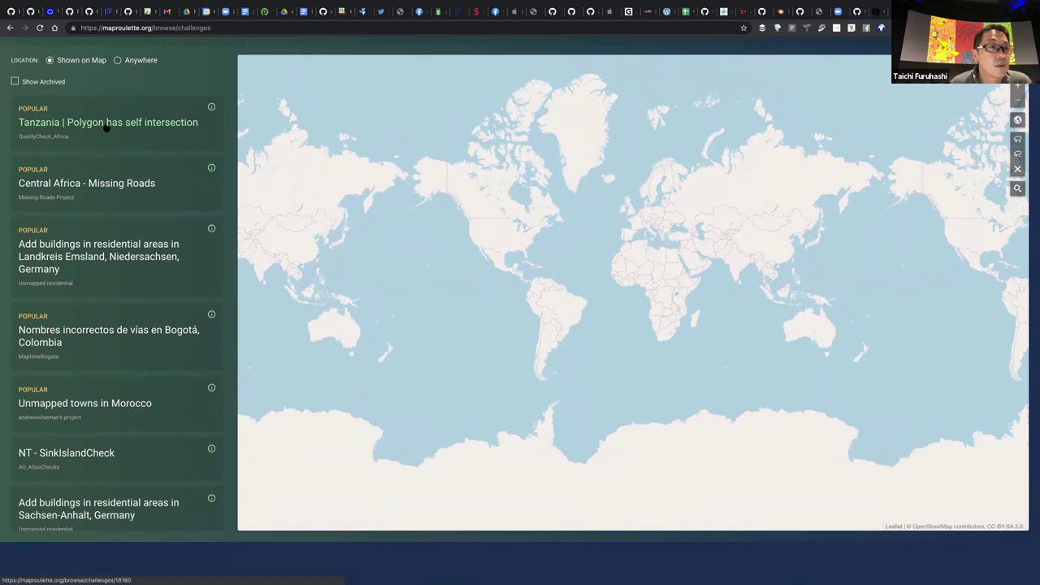
# Step: Start a task from the 'Tanzania | Polygon has self intersection' challenge and edit it in iD
pyautogui.click(106, 123)
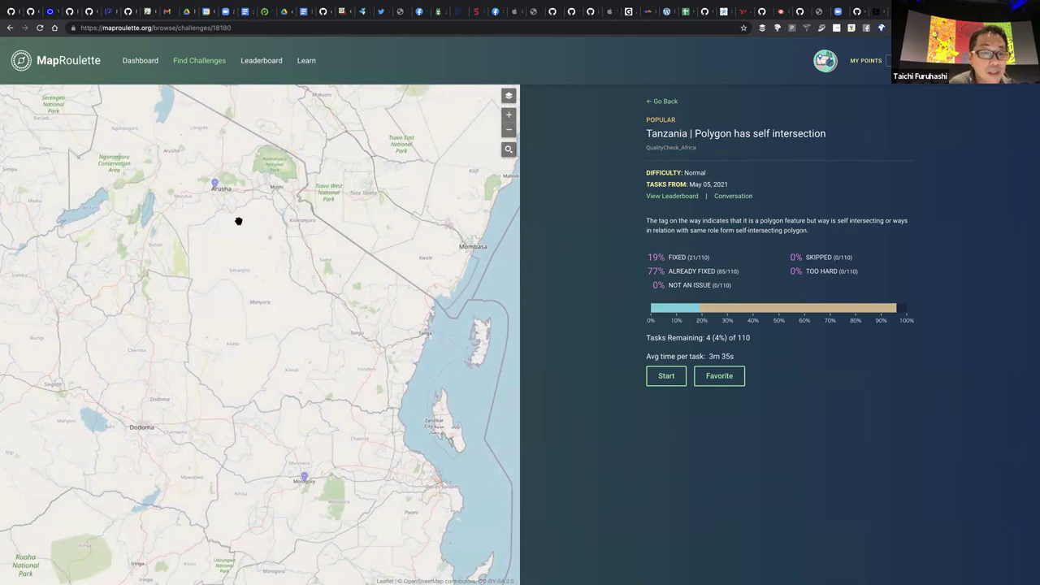
pyautogui.click(668, 376)
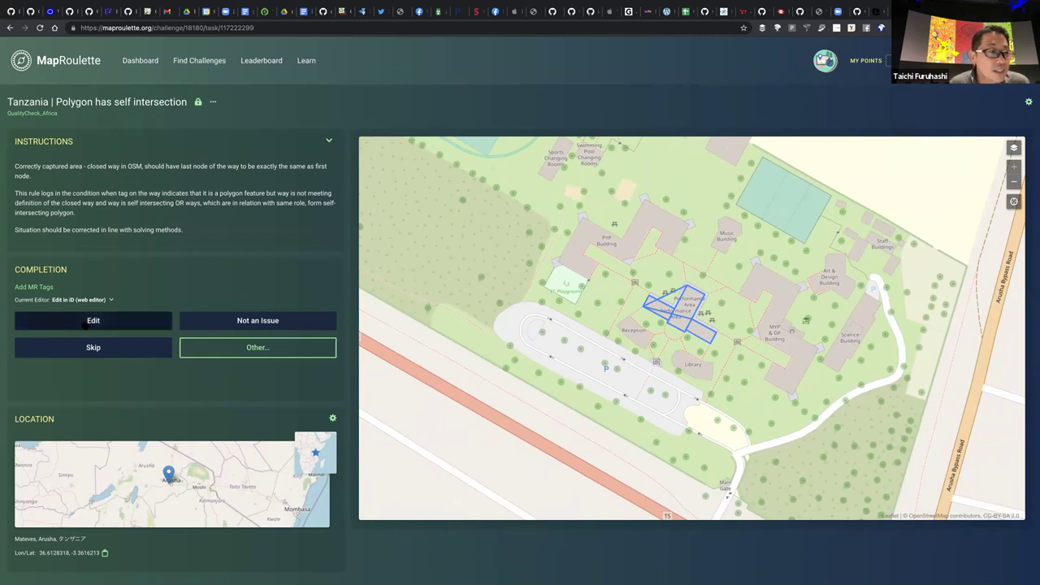
pyautogui.click(94, 322)
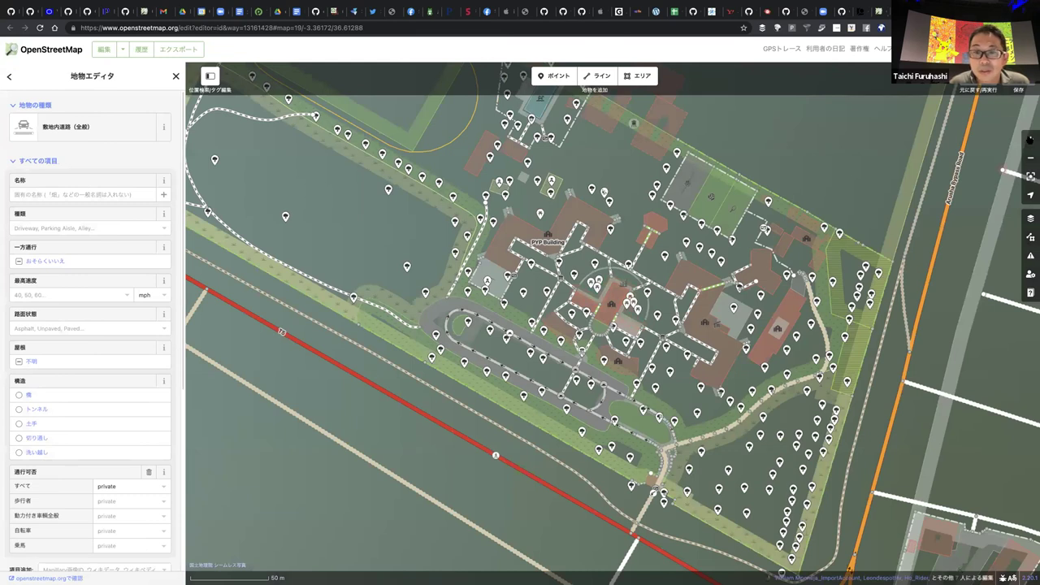
# Step: Zoom the map in on the campus buildings
pyautogui.click(1030, 140)
pyautogui.click(1030, 140)
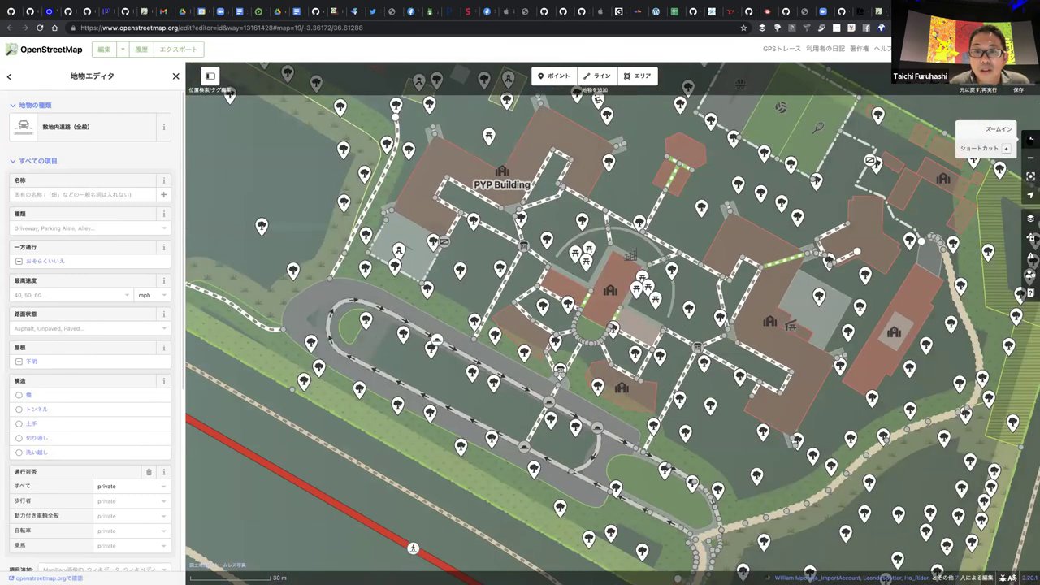
pyautogui.press('+')
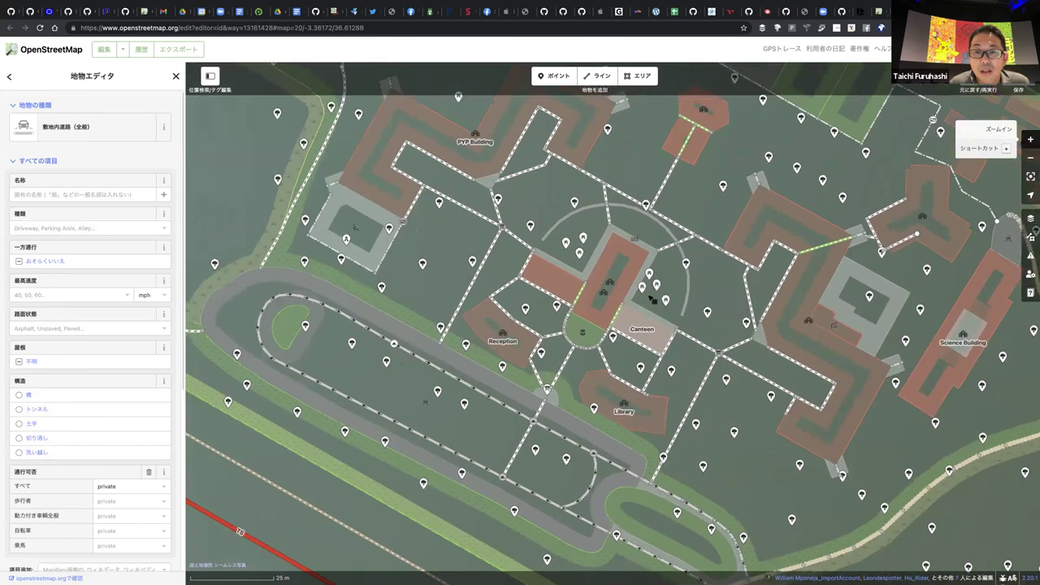
pyautogui.scroll(2, 544, 246)
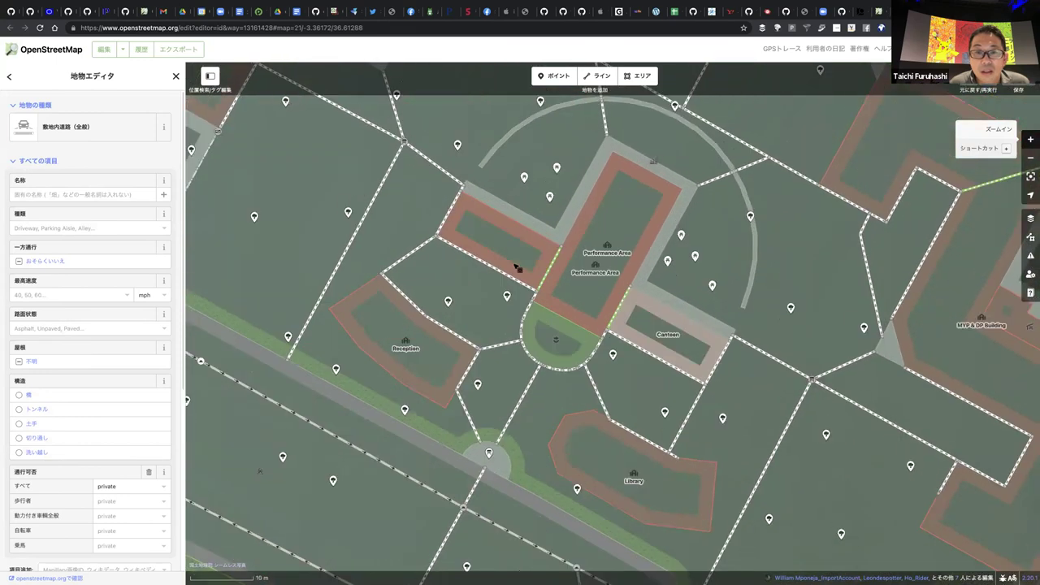
# Step: Select the school building west of Performance Area and compare it with the MapRoulette task
pyautogui.click(559, 315)
pyautogui.click(466, 230)
pyautogui.scroll(1, 493, 213)
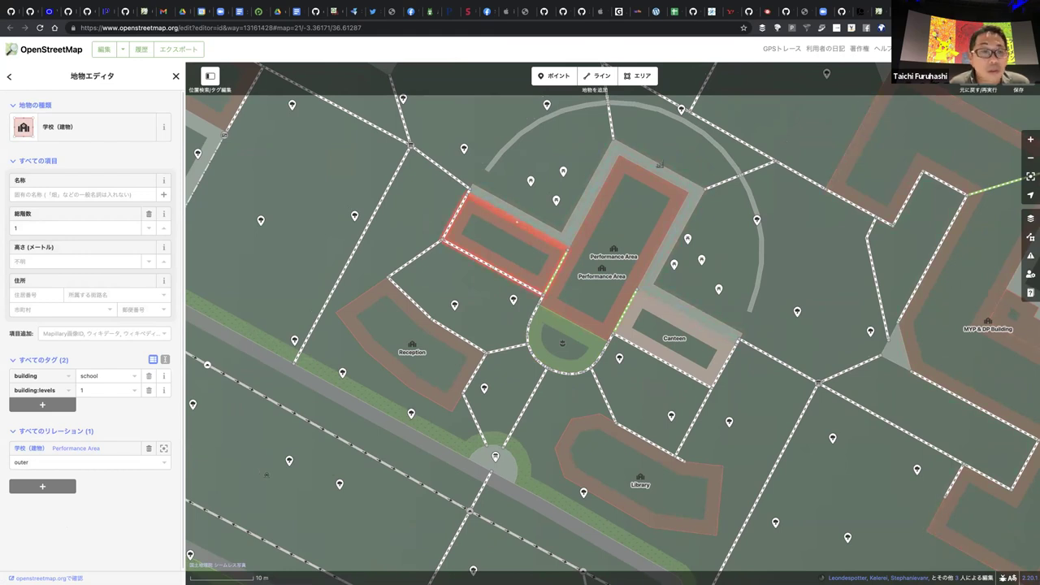
pyautogui.hotkey('ctrl', 'shift', 'Tab')
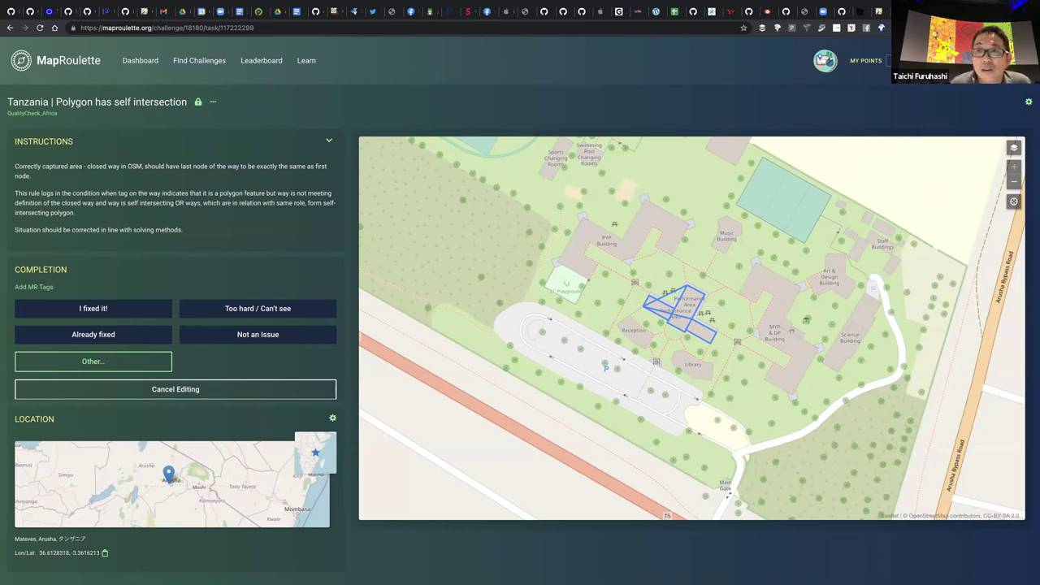
pyautogui.hotkey('ctrl', 'Tab')
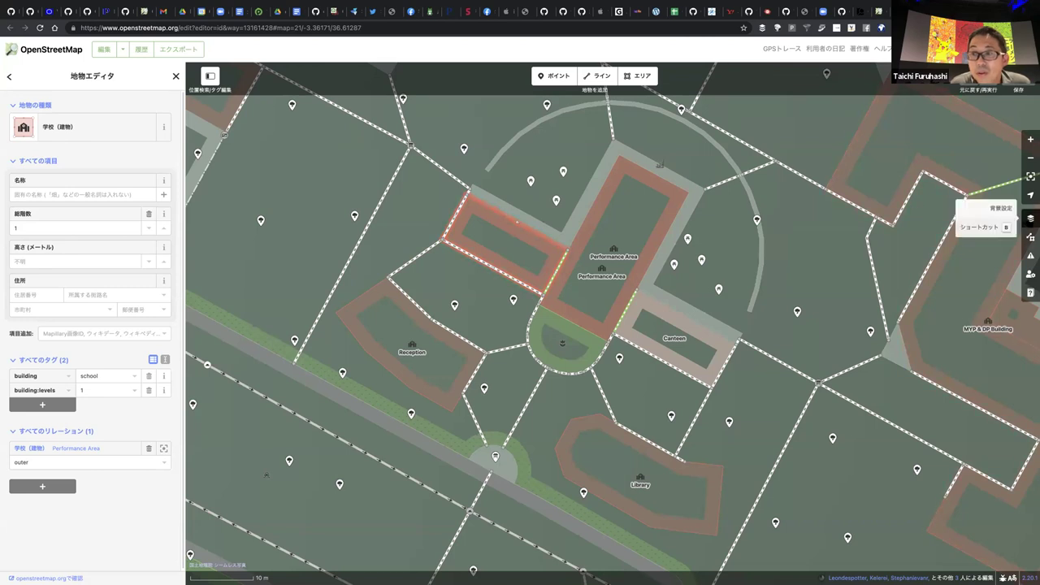
# Step: Switch the background to Maxar Premium Imagery (Beta), then select the footway east of the Canteen
pyautogui.click(1030, 219)
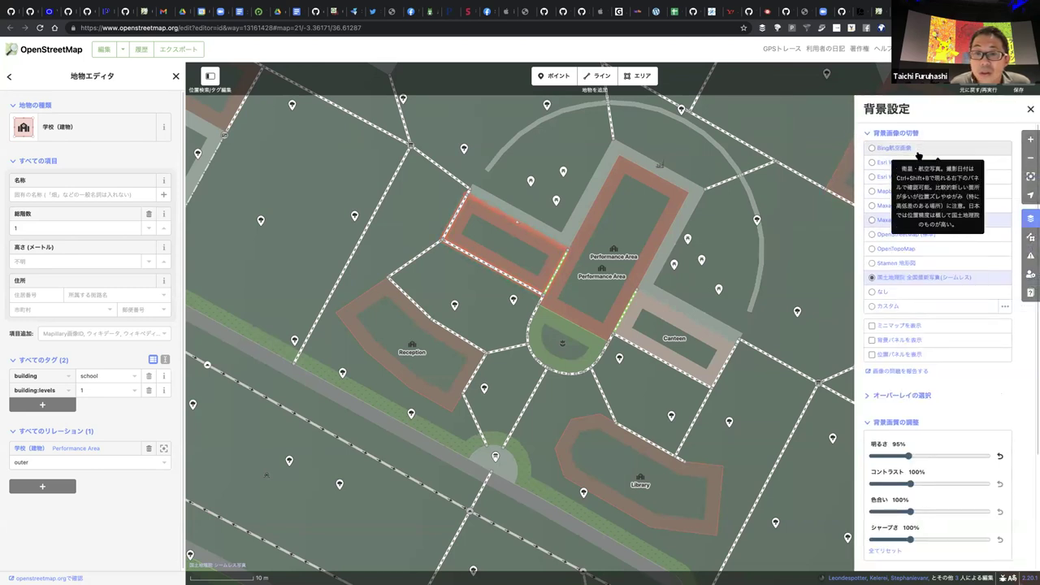
pyautogui.click(918, 148)
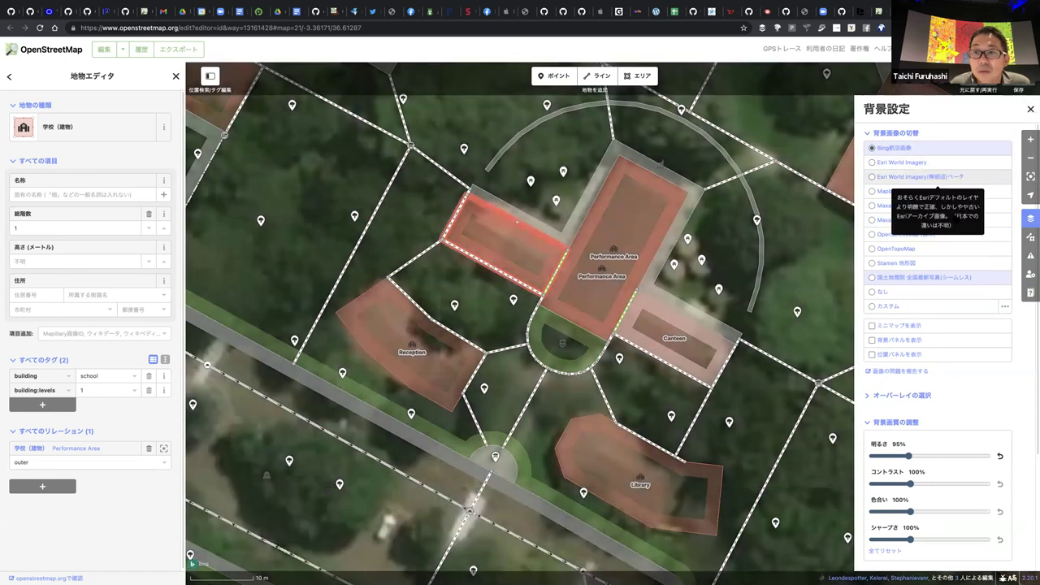
pyautogui.click(958, 209)
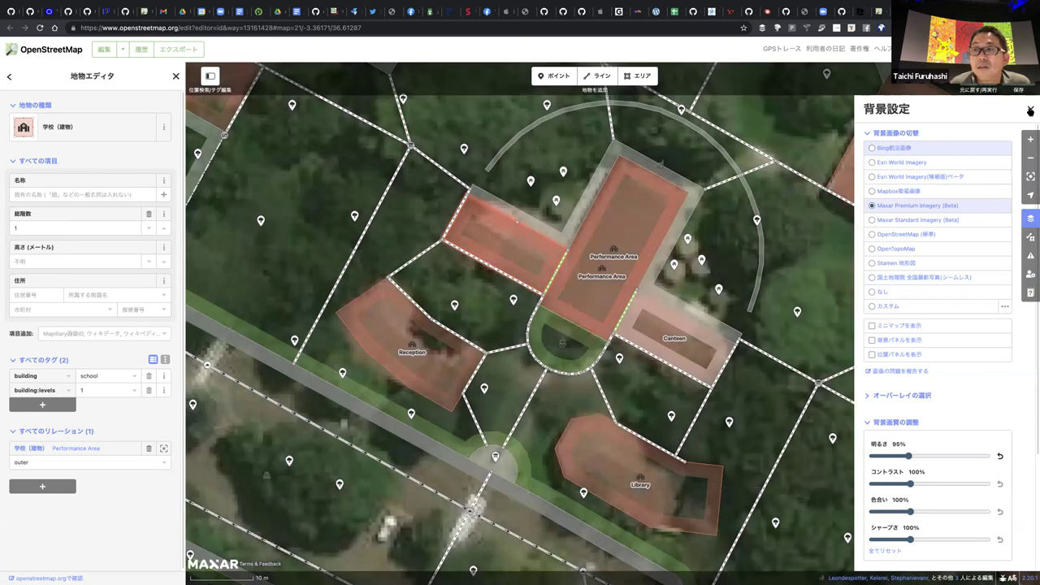
pyautogui.click(1030, 110)
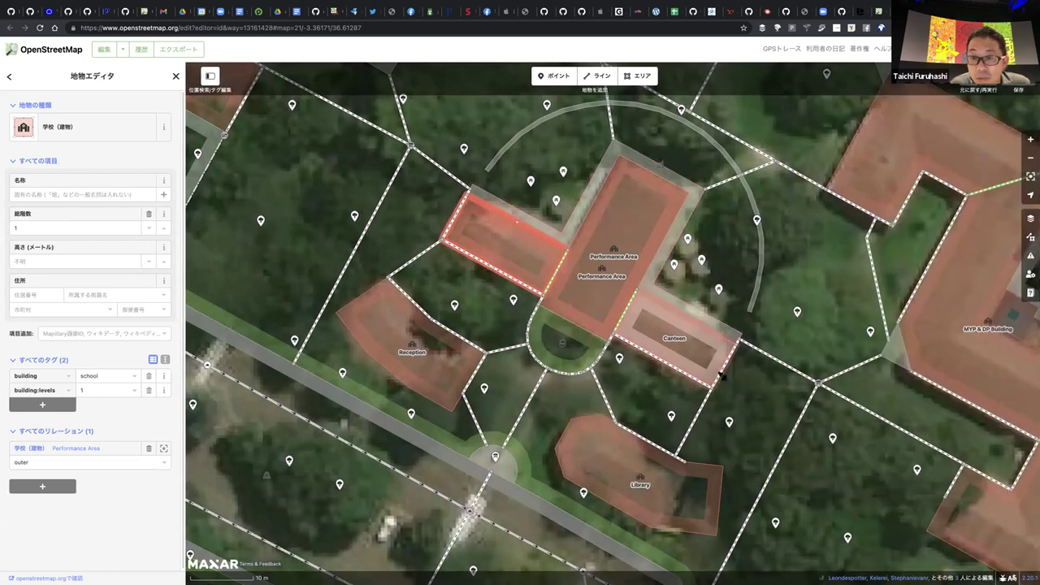
pyautogui.click(737, 354)
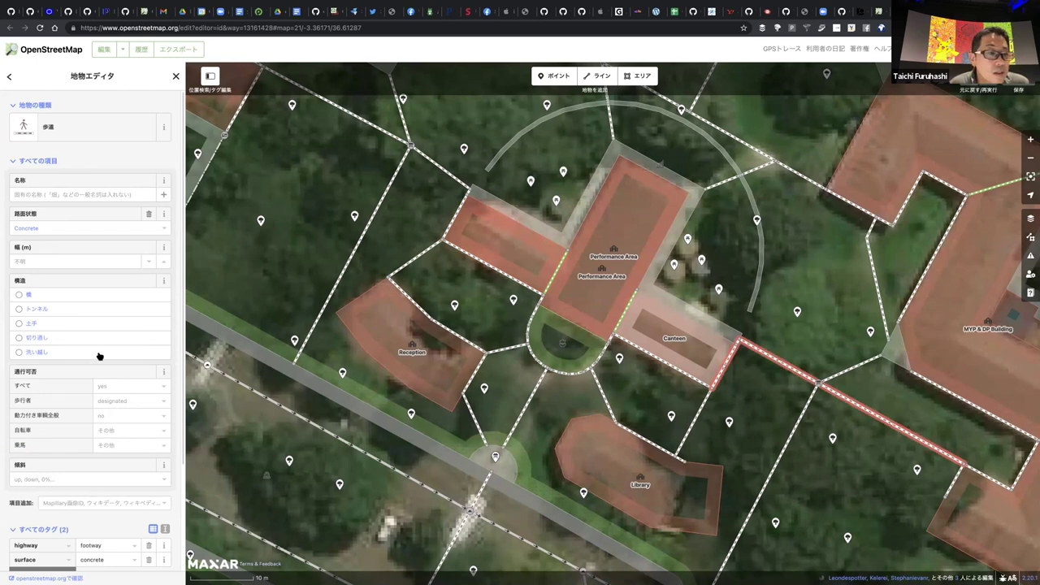
# Step: Return to the self-intersection task and choose Inbox from the account menu
pyautogui.hotkey('ctrl', 'shift', 'Tab')
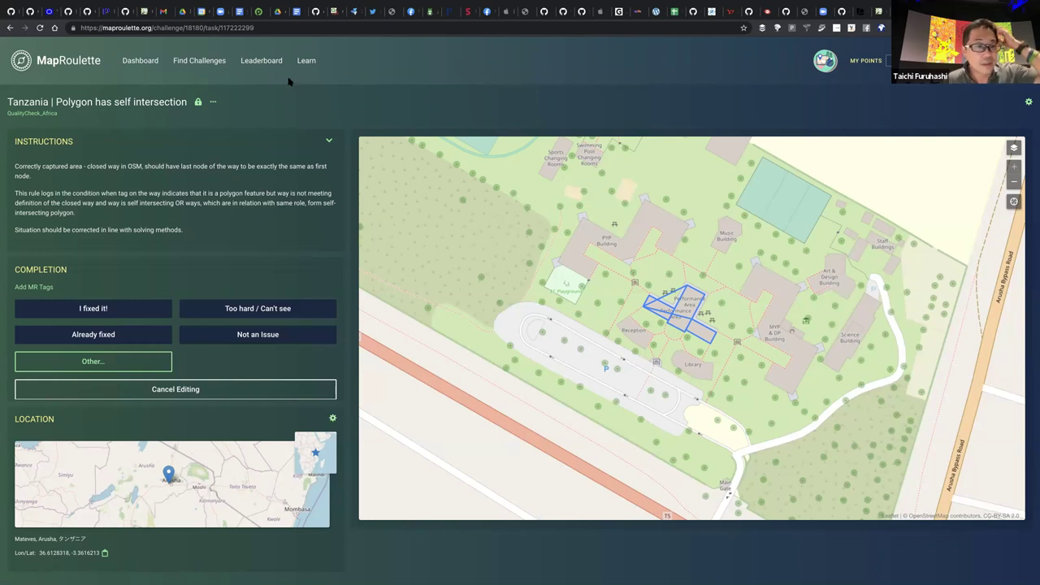
pyautogui.click(991, 62)
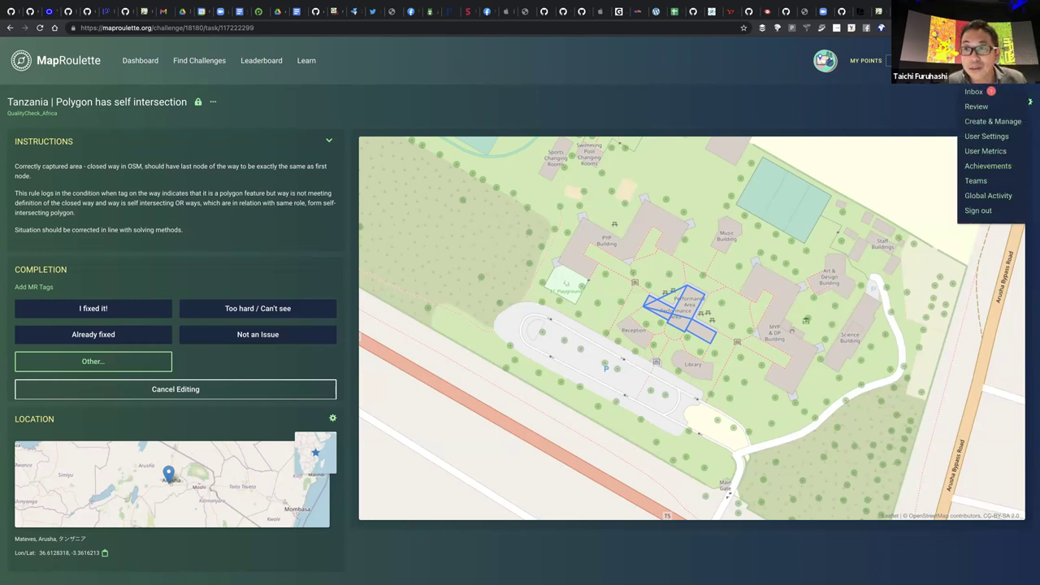
pyautogui.click(974, 91)
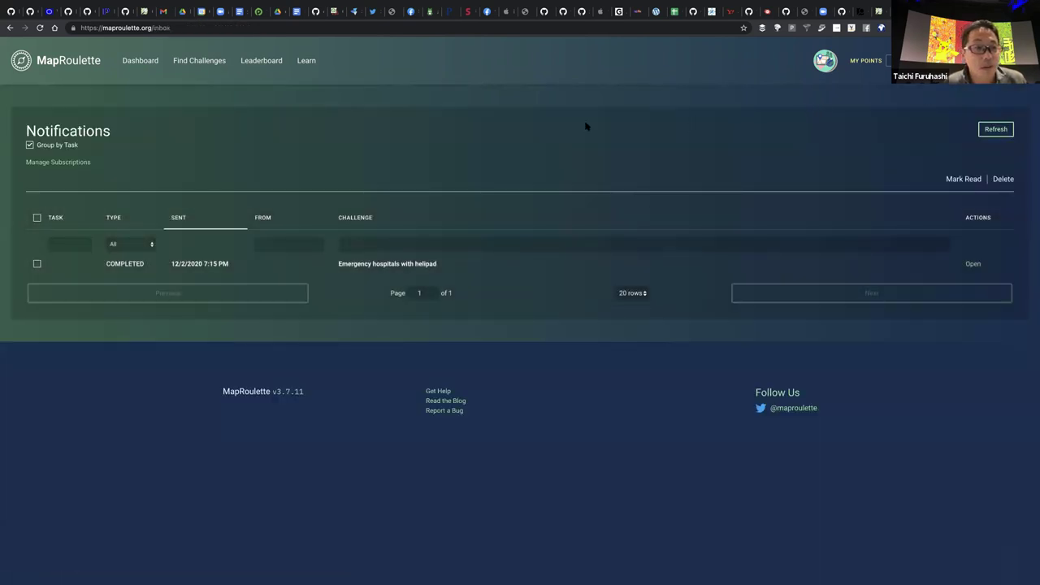
# Step: Go to the MapRoulette Dashboard, then open Find Challenges to browse popular challenges
pyautogui.click(153, 64)
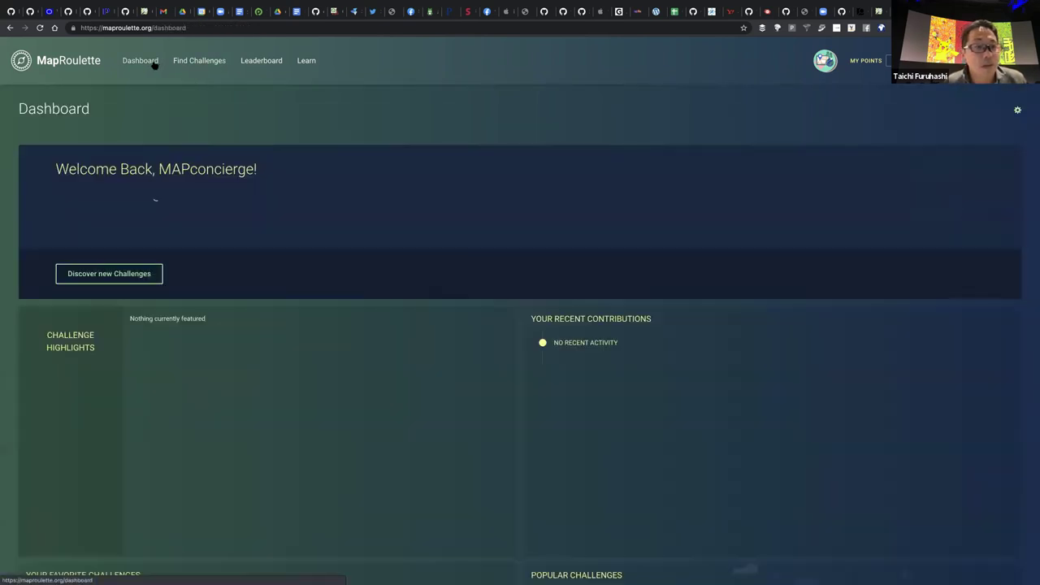
pyautogui.scroll(-2, 265, 157)
pyautogui.scroll(1, 264, 154)
pyautogui.scroll(1, 264, 154)
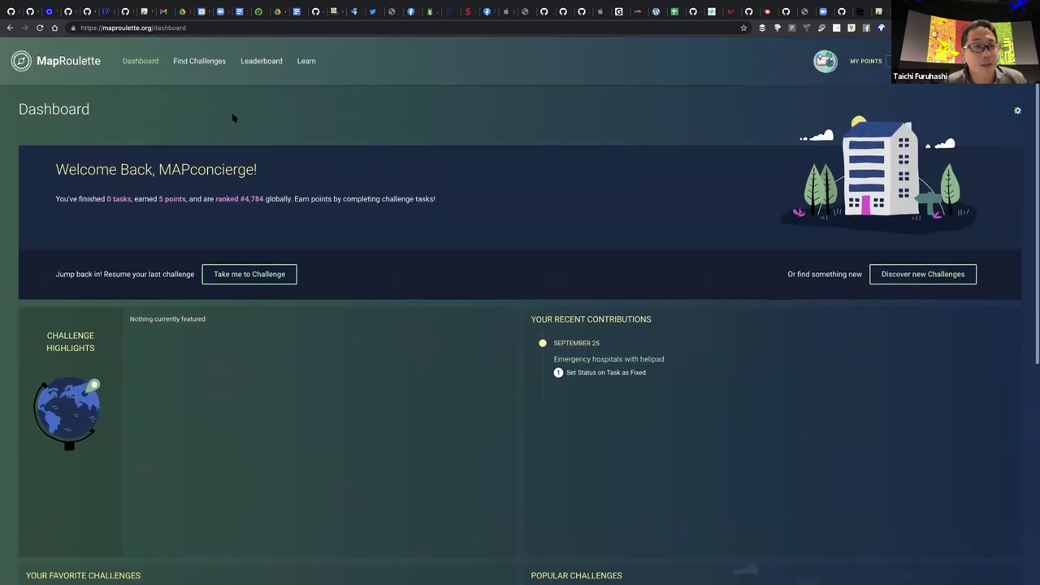
pyautogui.click(214, 68)
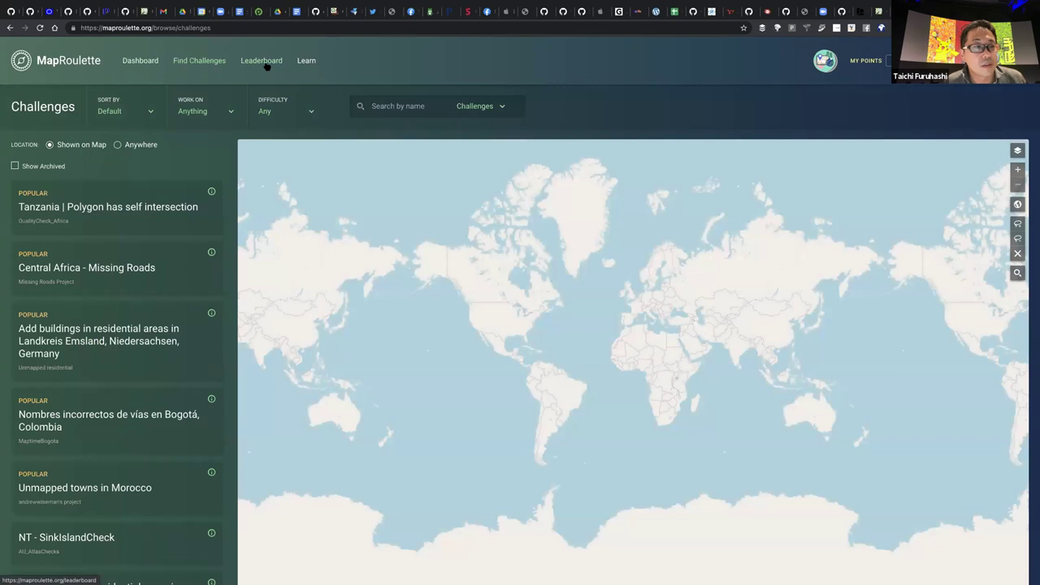
# Step: Open the Global Leaderboard and scroll down the rankings to the account's rank 4,784
pyautogui.click(267, 67)
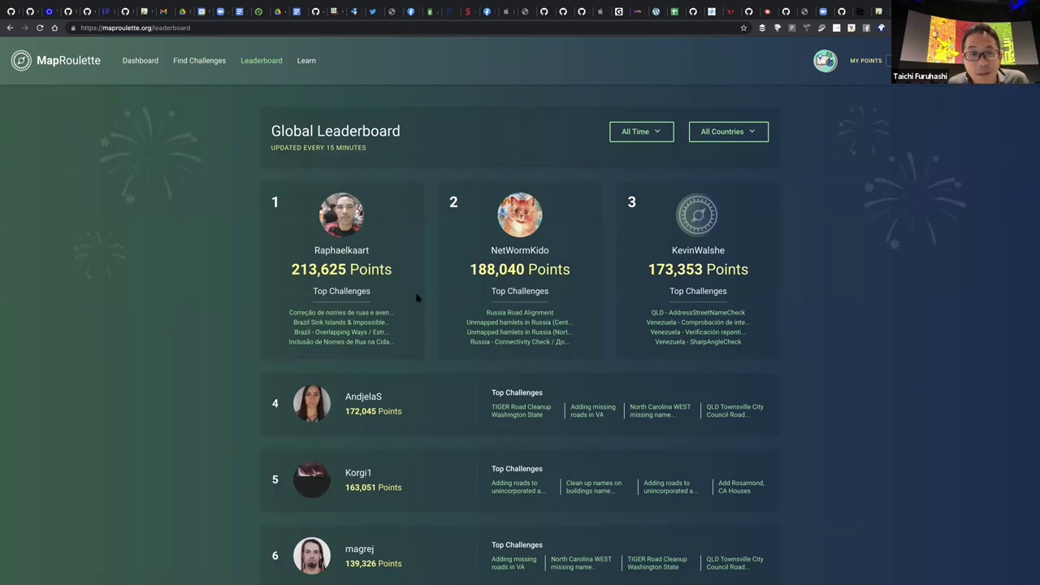
pyautogui.scroll(-1, 364, 286)
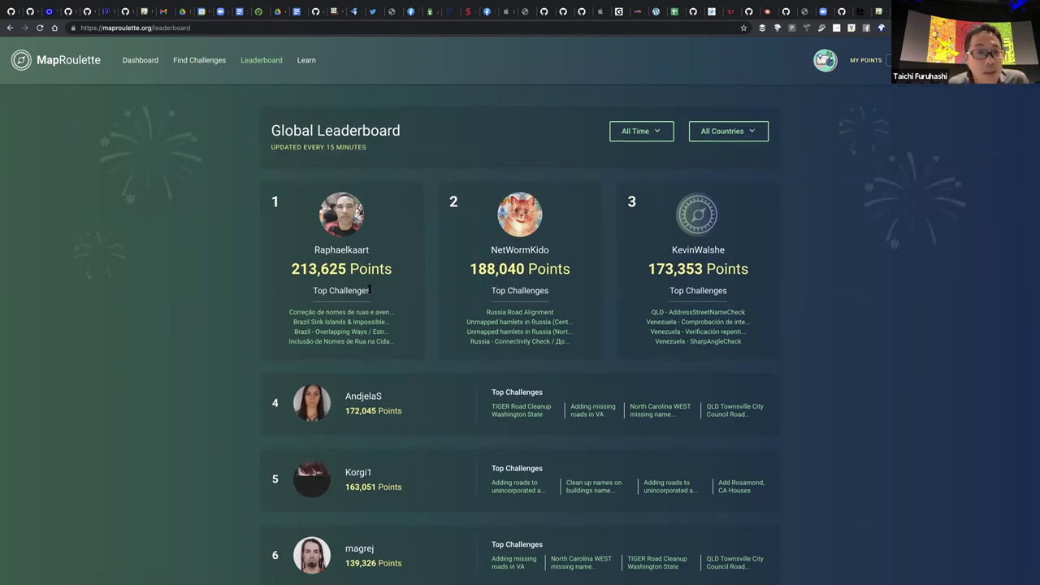
pyautogui.moveTo(375, 246); pyautogui.dragTo(348, 245)
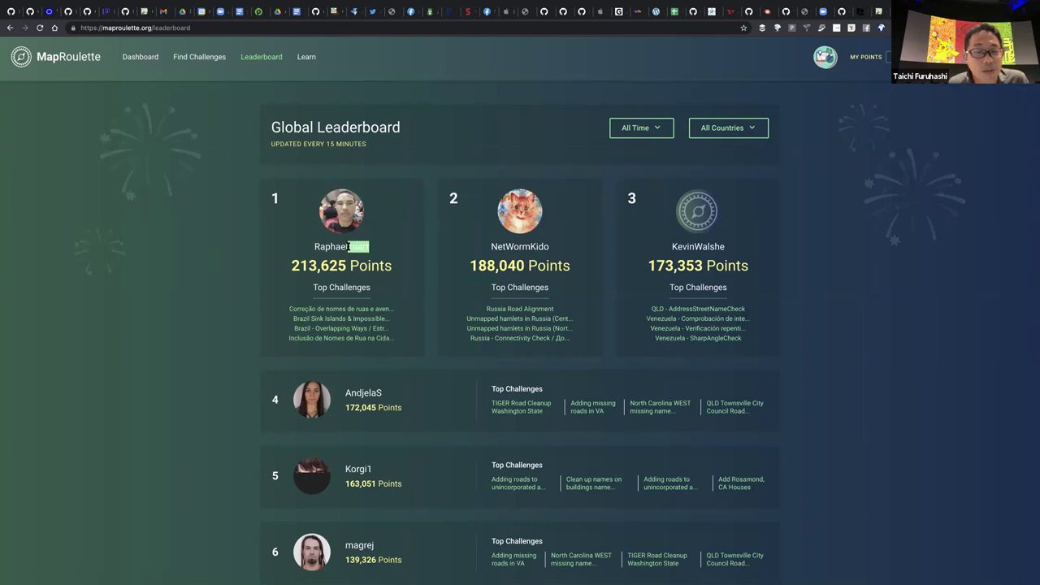
pyautogui.click(392, 249)
pyautogui.moveTo(373, 247); pyautogui.dragTo(321, 246)
pyautogui.scroll(-2, 487, 300)
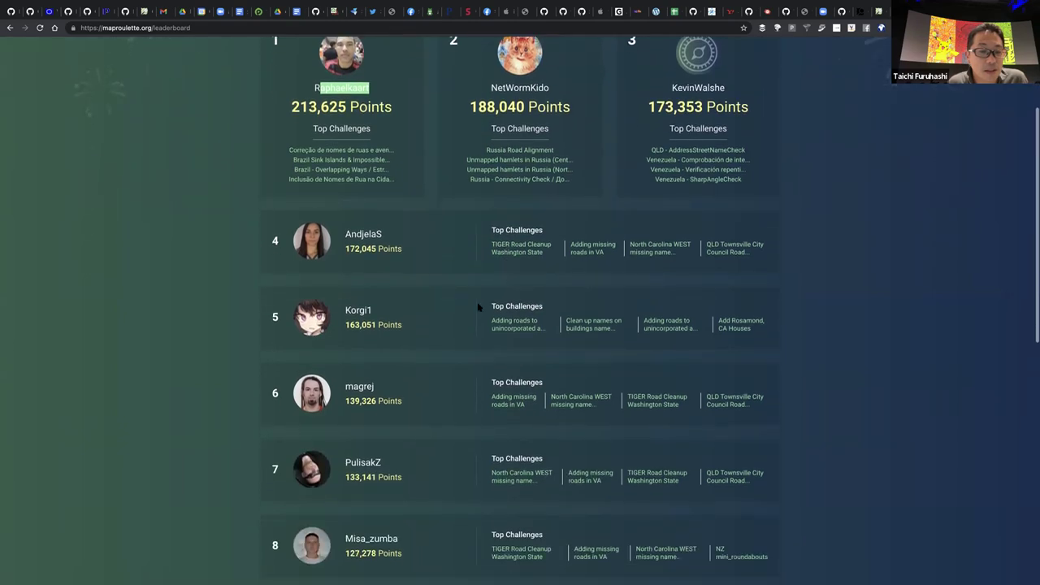
pyautogui.scroll(-1, 478, 306)
pyautogui.scroll(-1, 476, 307)
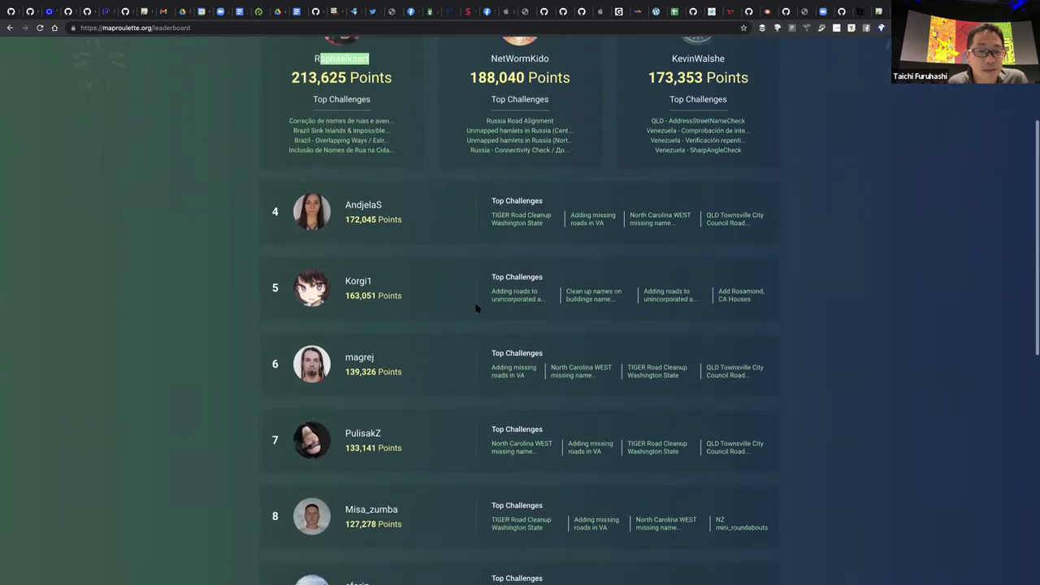
pyautogui.scroll(-1, 476, 307)
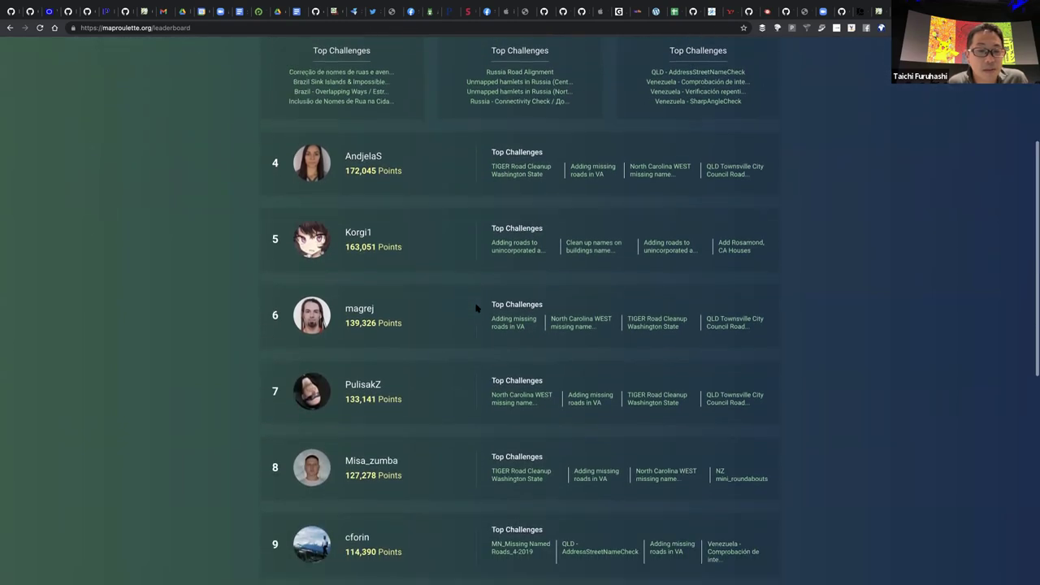
pyautogui.scroll(-3, 468, 310)
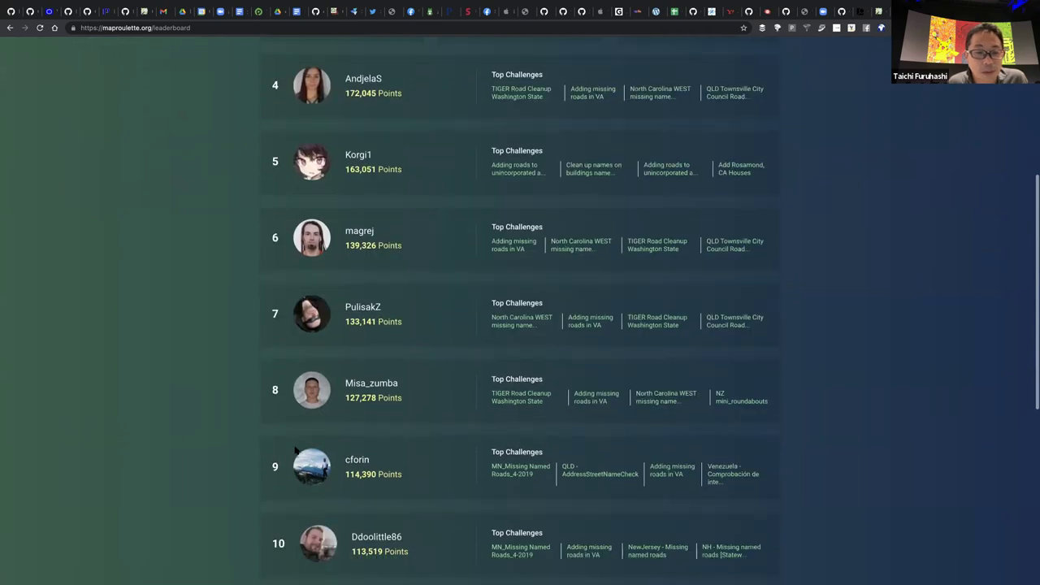
pyautogui.scroll(-3, 381, 439)
pyautogui.scroll(-5, 383, 446)
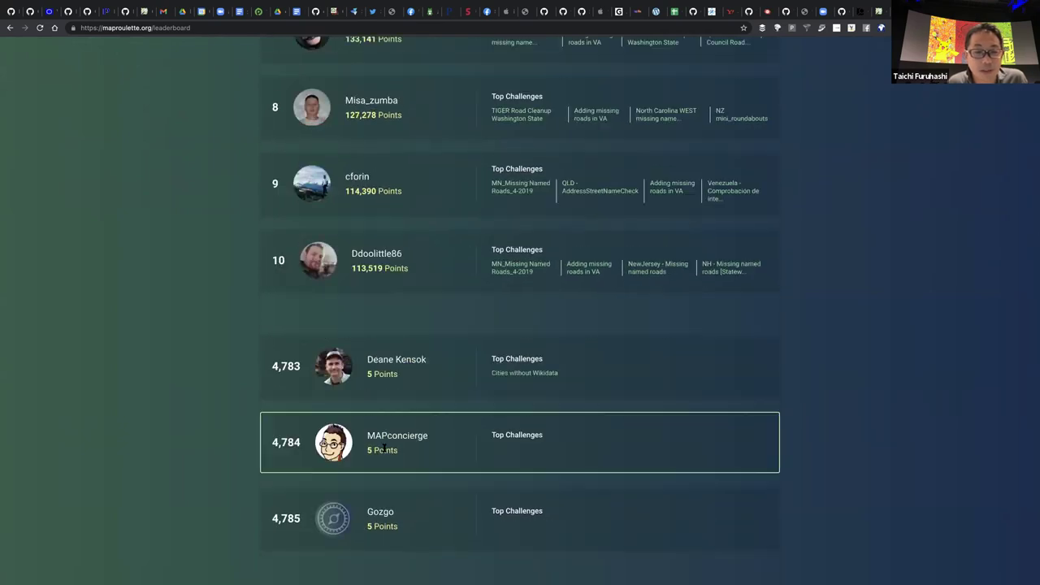
# Step: Scroll back to the top and open the All Countries filter list
pyautogui.scroll(3, 383, 452)
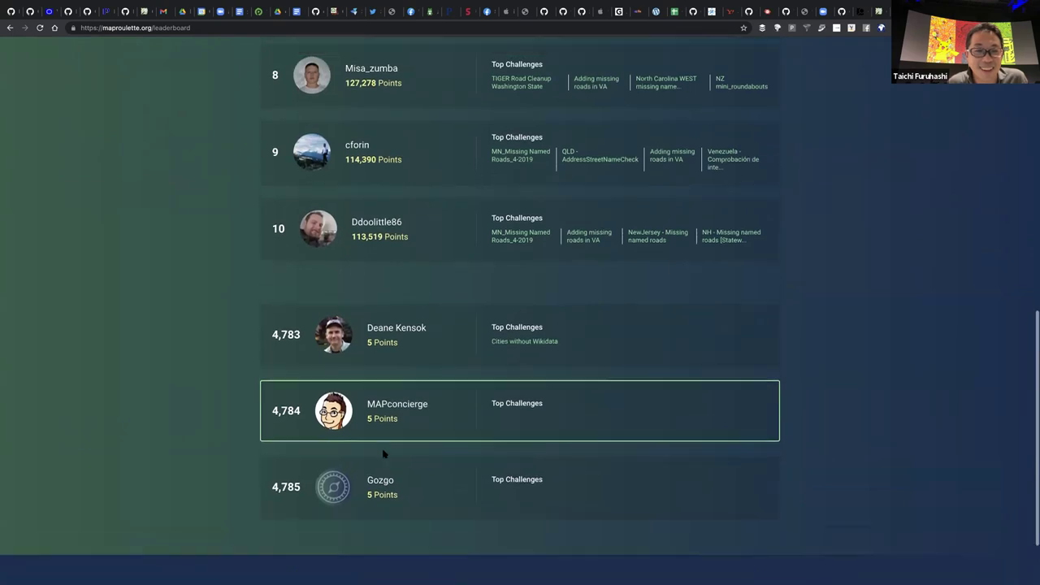
pyautogui.scroll(4, 382, 452)
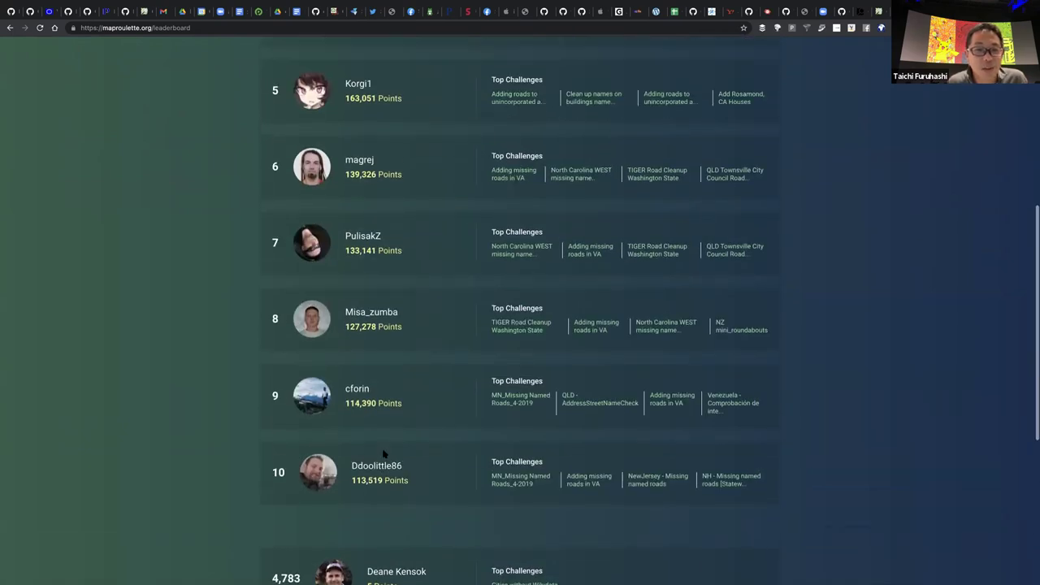
pyautogui.scroll(7, 382, 453)
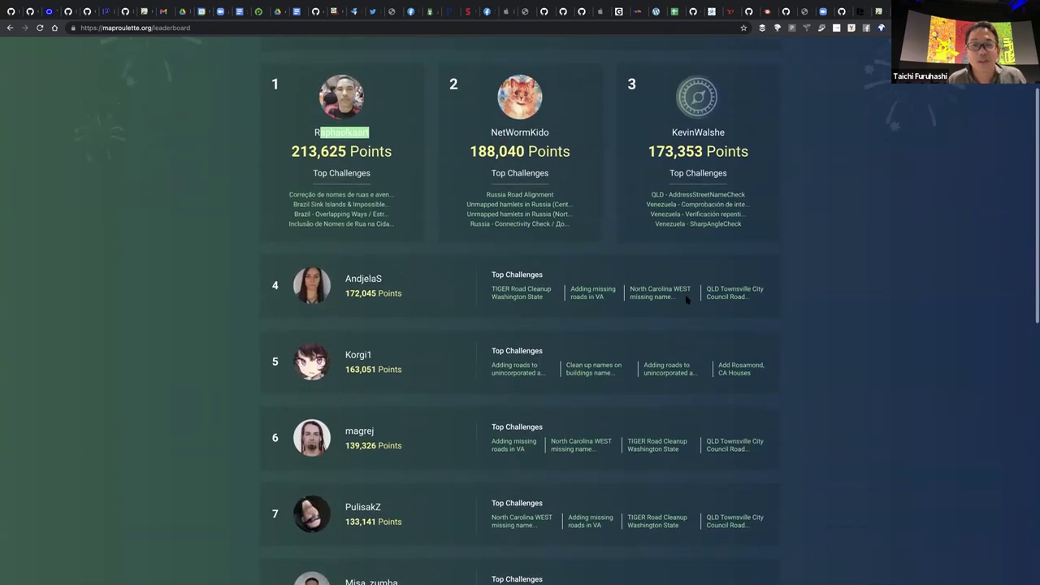
pyautogui.scroll(2, 793, 290)
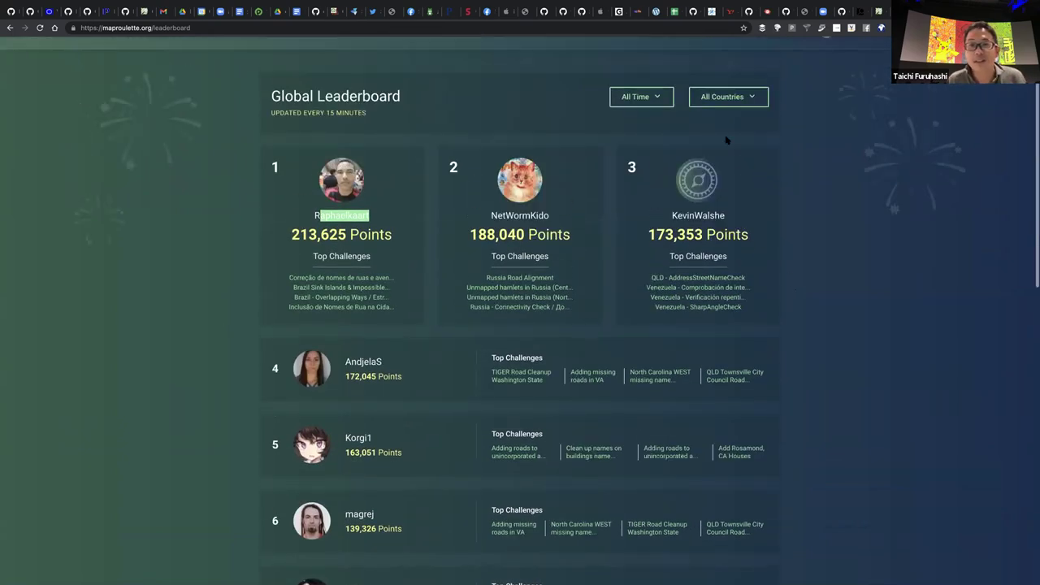
pyautogui.scroll(1, 677, 138)
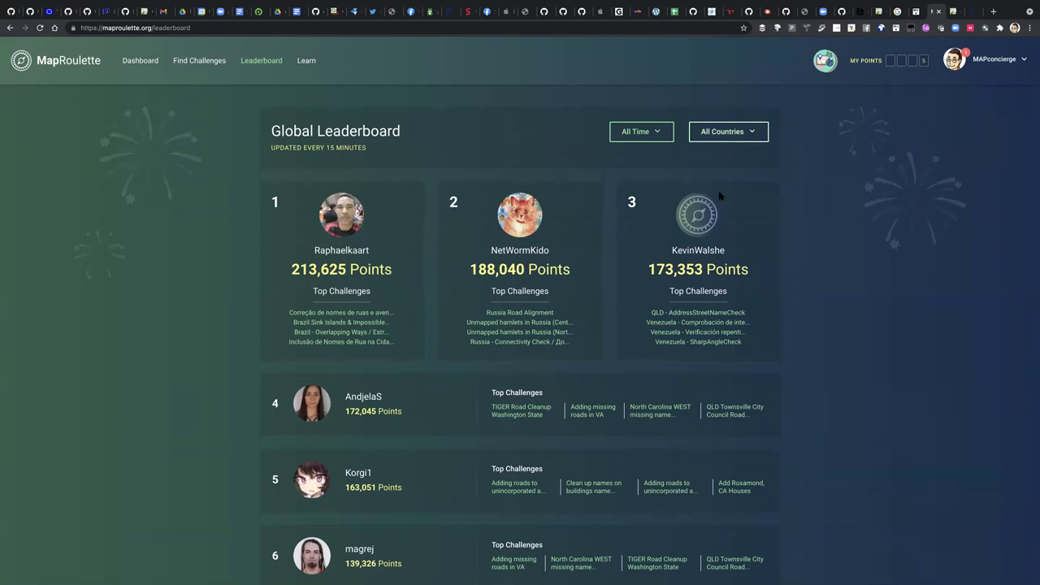
pyautogui.click(728, 130)
pyautogui.scroll(-9, 706, 260)
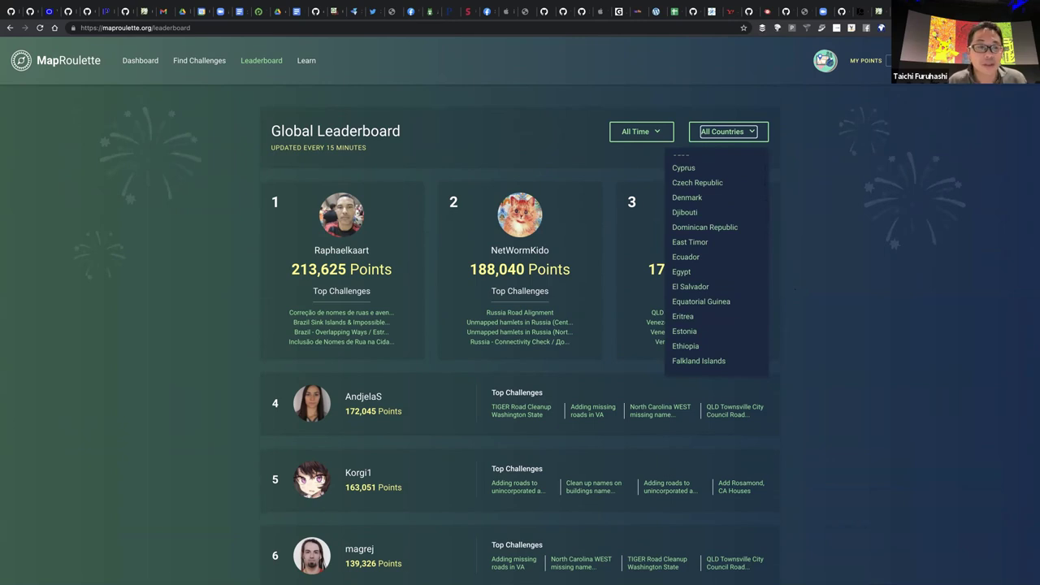
# Step: Return to the leaderboard and choose Japan from the country filter
pyautogui.hotkey('ctrl', 'Tab')
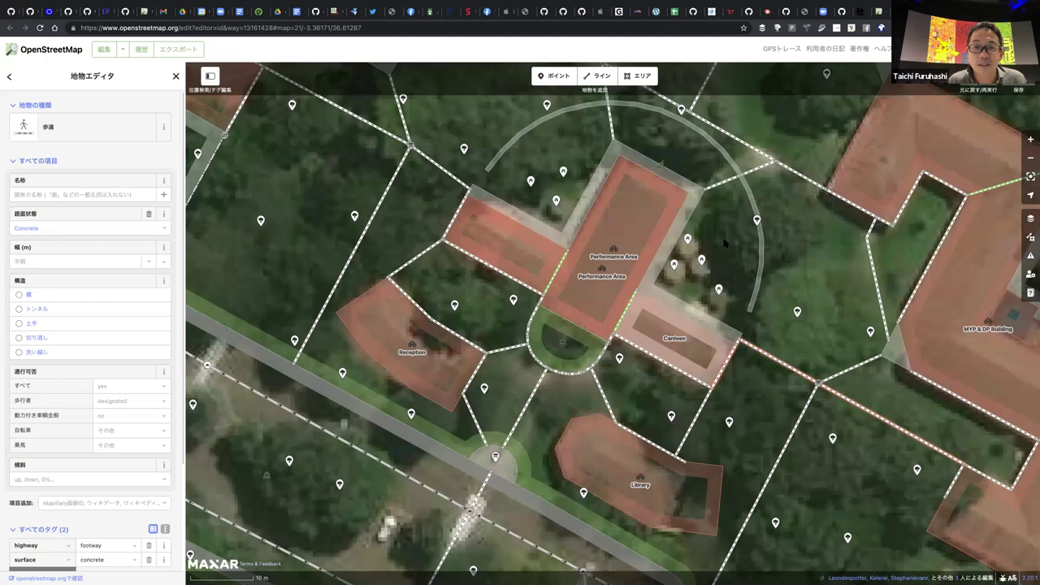
pyautogui.hotkey('ctrl', 'shift', 'Tab')
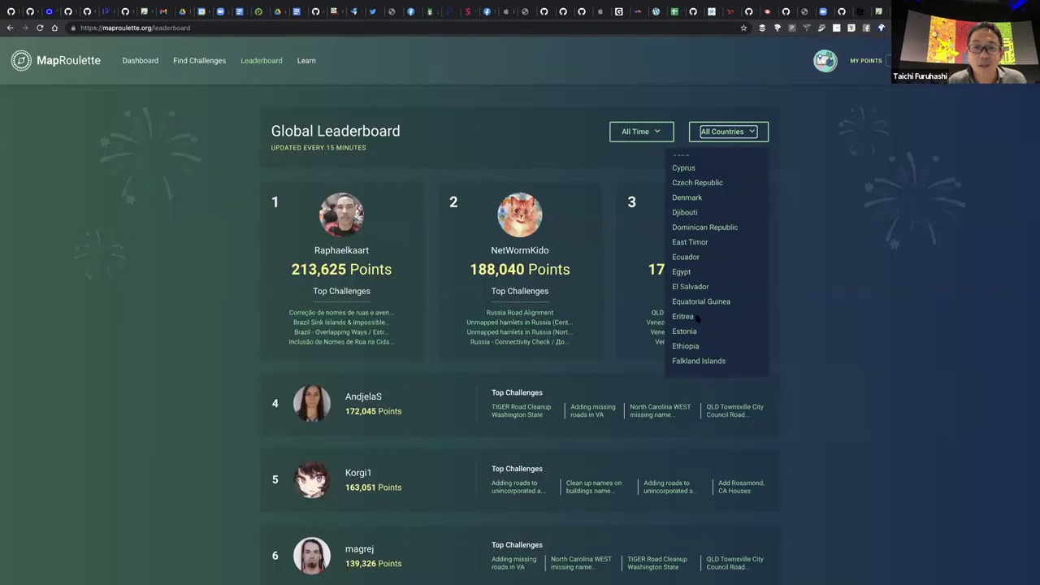
pyautogui.scroll(-6, 685, 316)
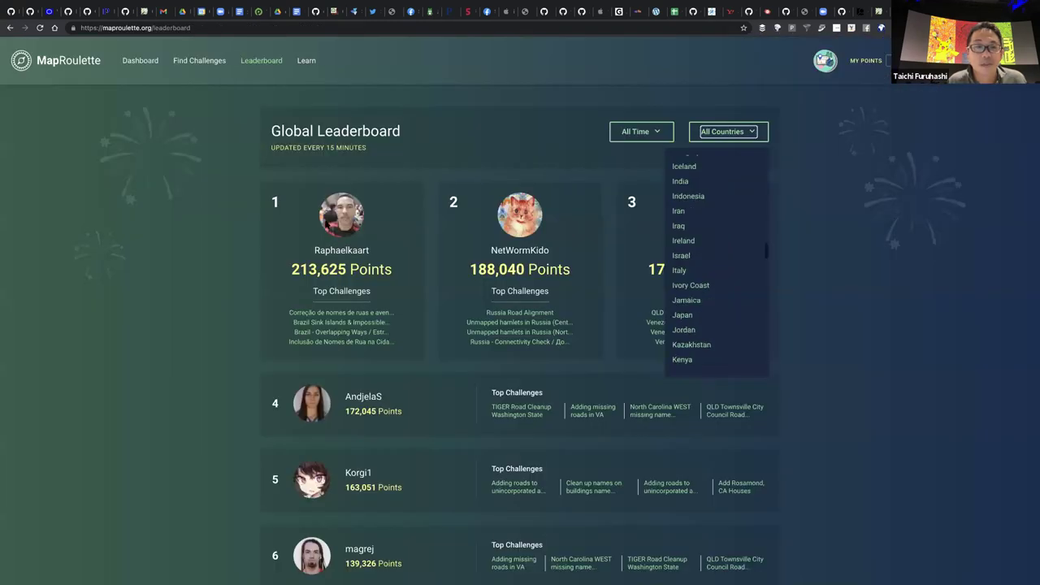
pyautogui.click(682, 314)
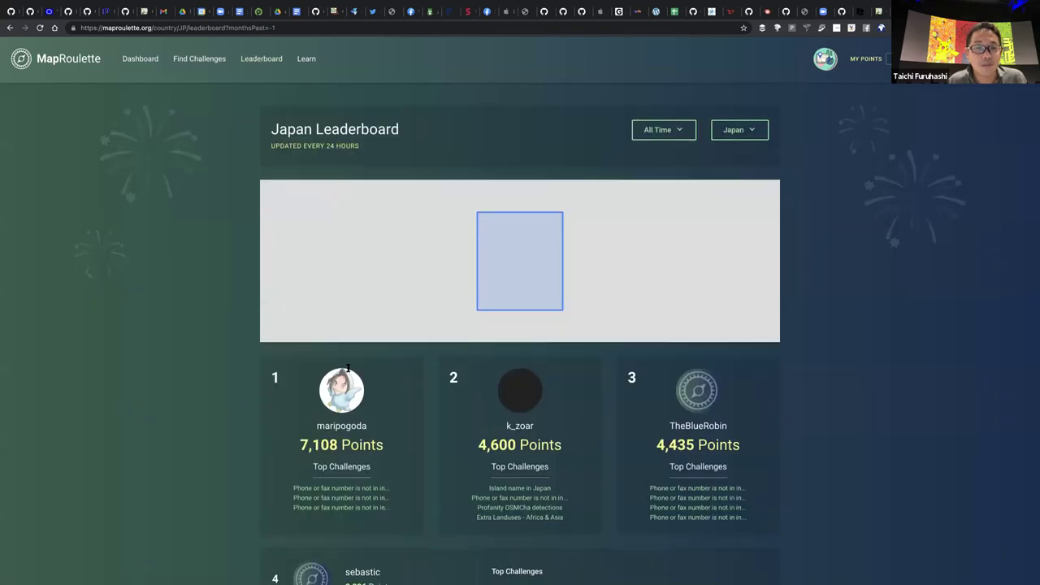
# Step: Browse the Japan leaderboard, highlighting the second, third and tenth-place user names
pyautogui.scroll(-1, 348, 367)
pyautogui.moveTo(546, 370); pyautogui.dragTo(483, 375)
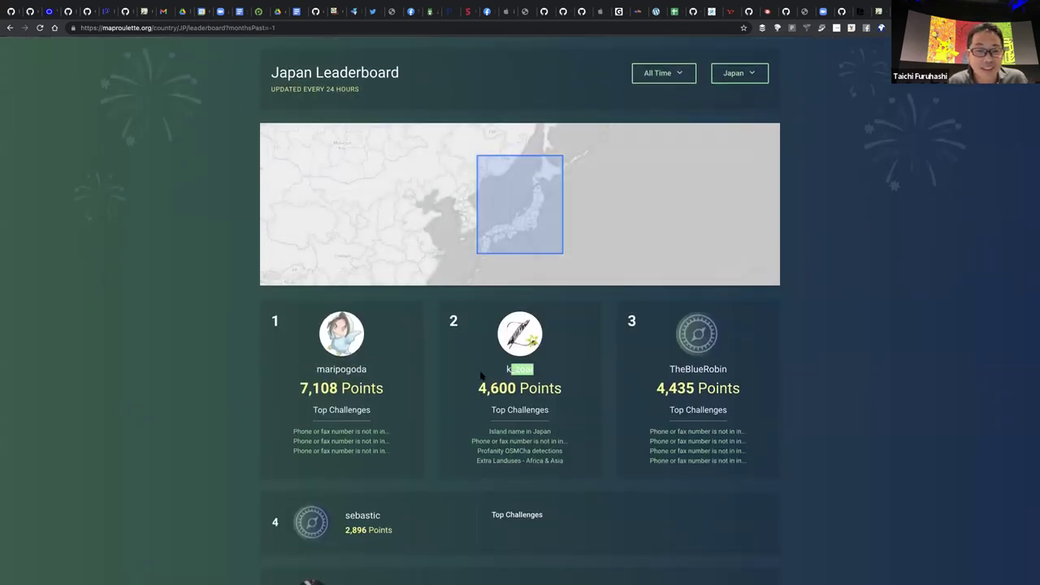
pyautogui.scroll(-1, 429, 315)
pyautogui.scroll(-1, 563, 253)
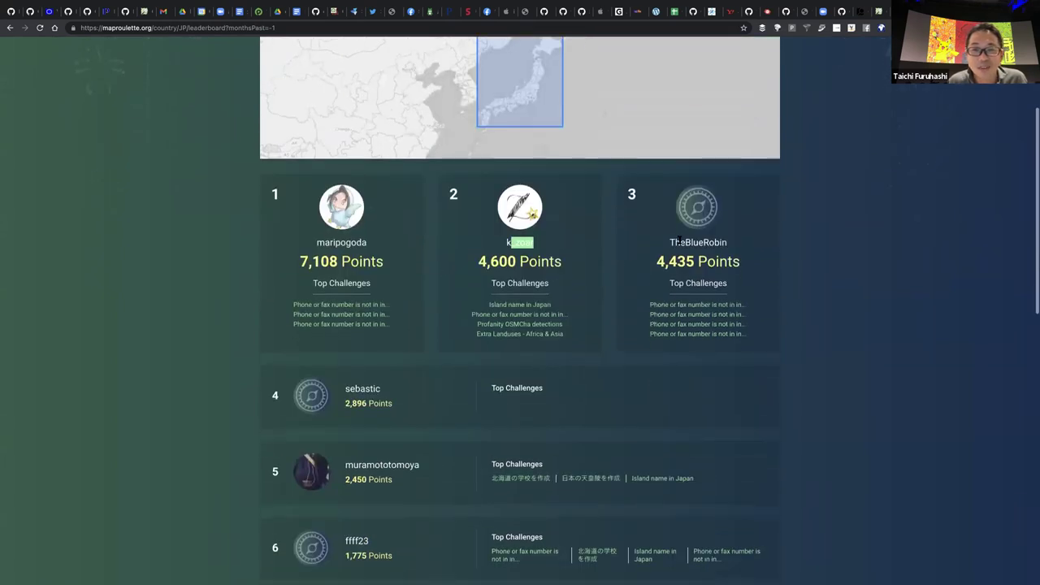
pyautogui.doubleClick(664, 246)
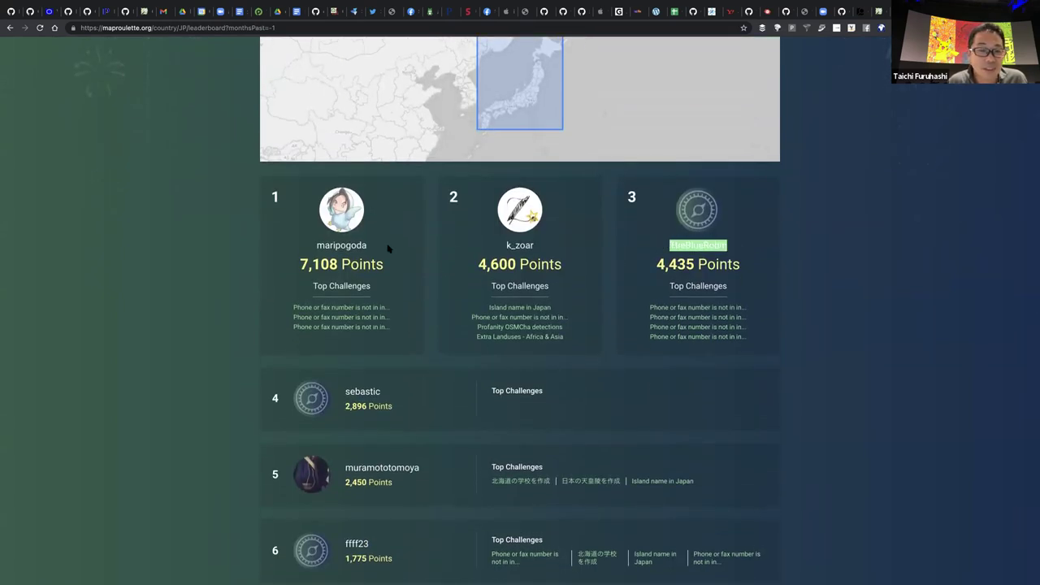
pyautogui.scroll(-1, 391, 294)
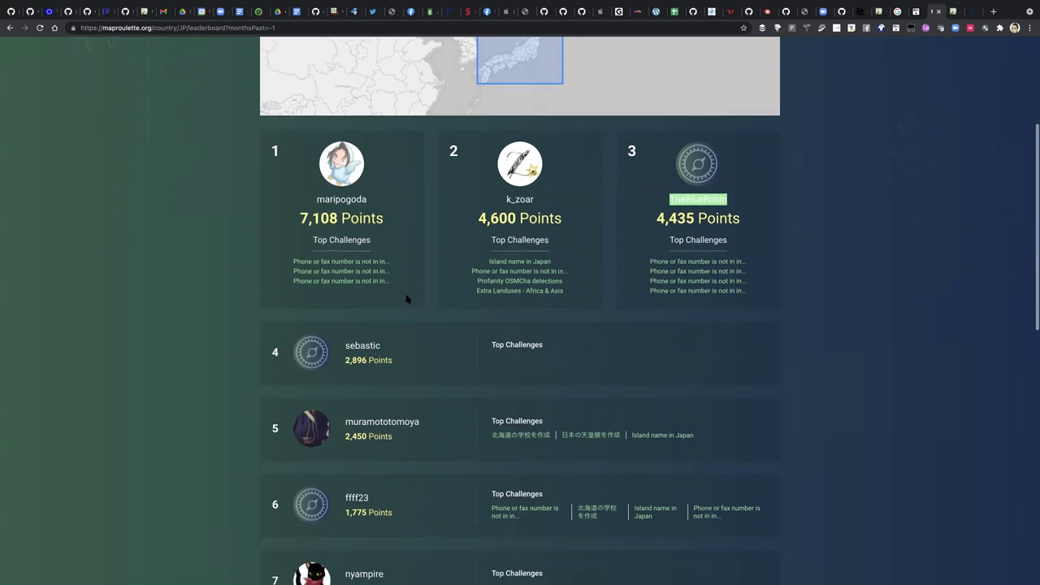
pyautogui.scroll(-1, 408, 123)
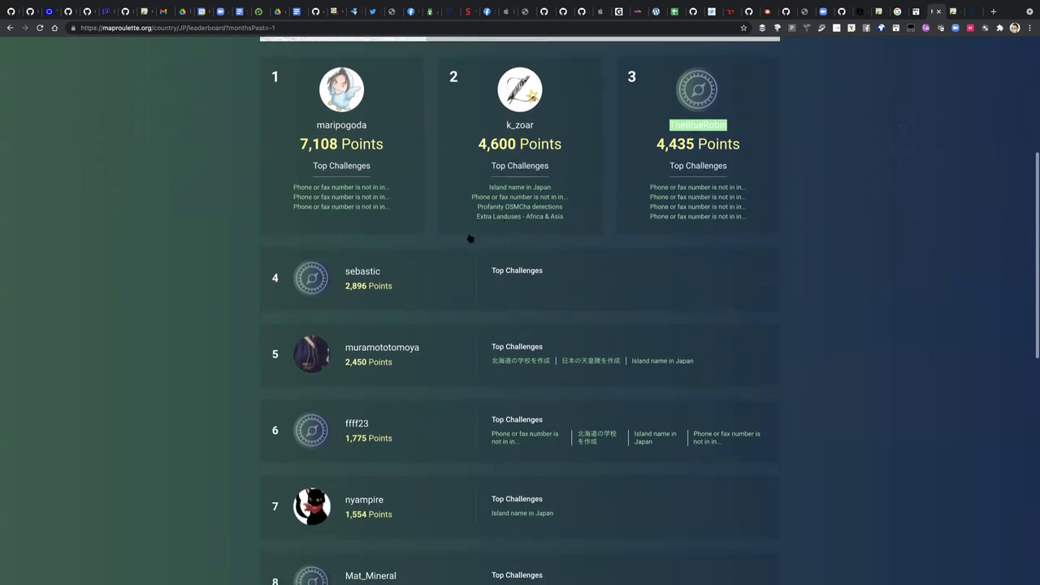
pyautogui.scroll(1, 446, 243)
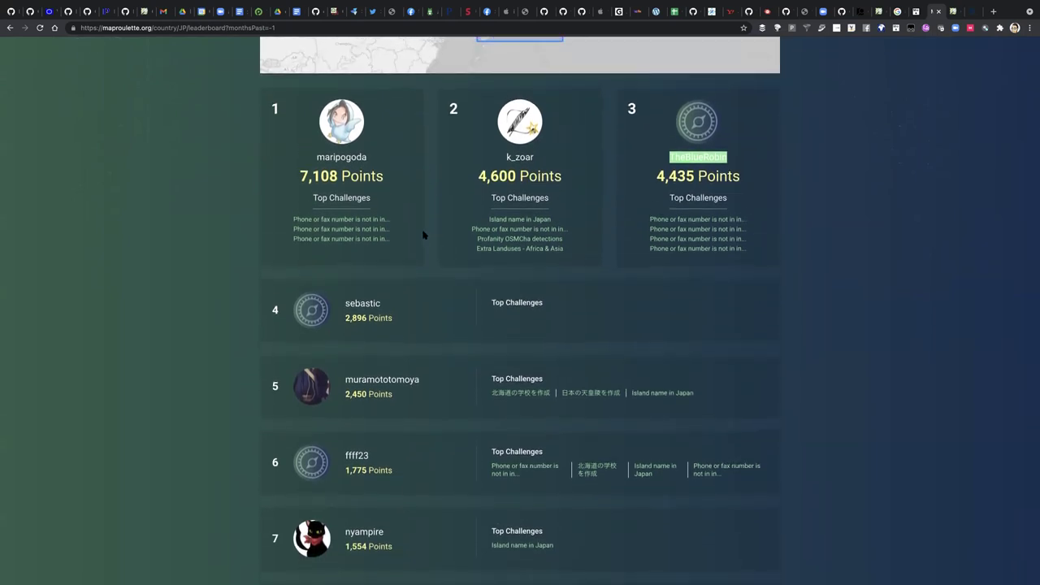
pyautogui.scroll(-2, 422, 235)
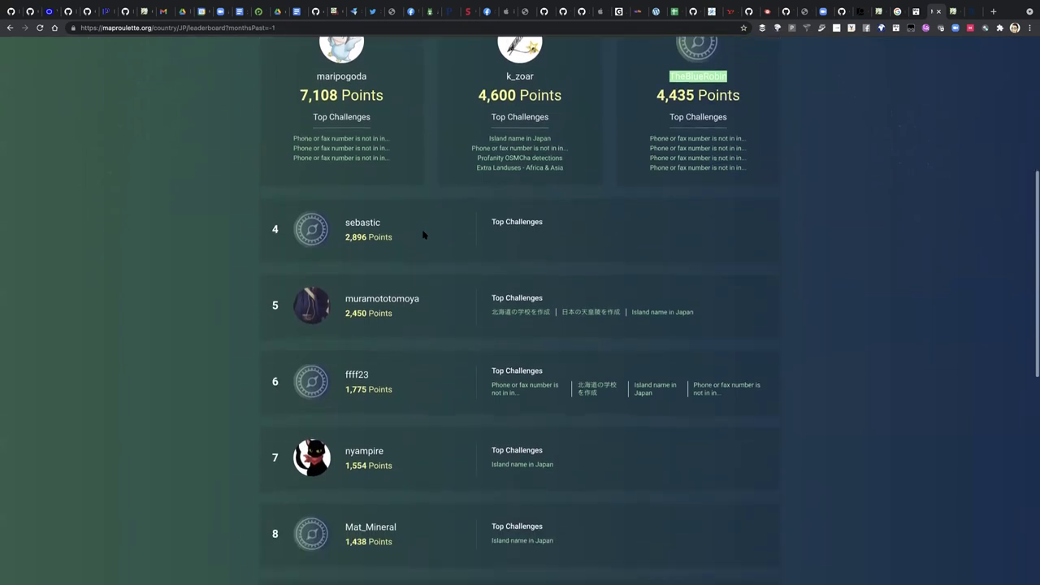
pyautogui.scroll(-4, 422, 235)
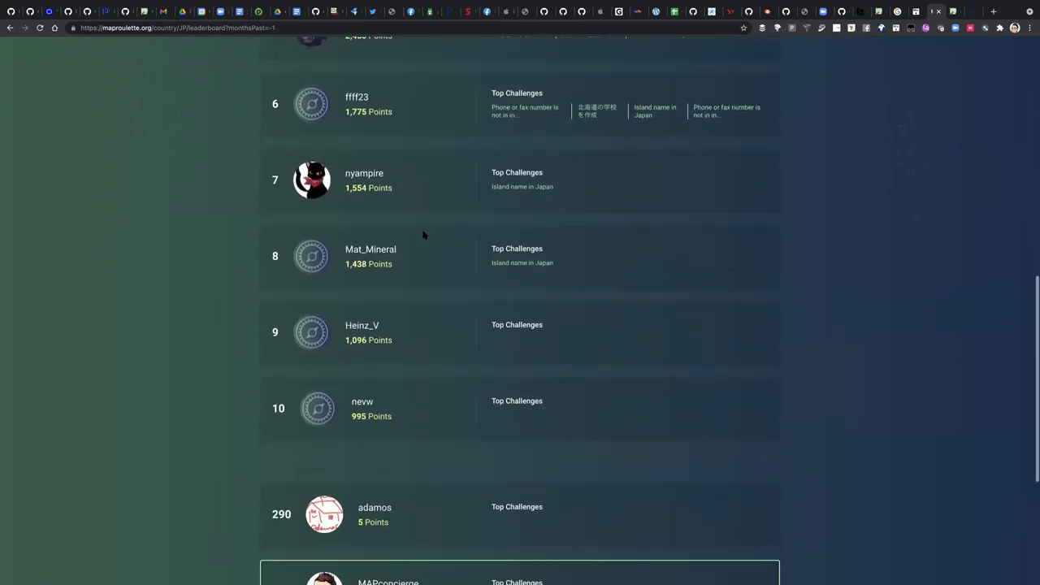
pyautogui.scroll(-3, 422, 235)
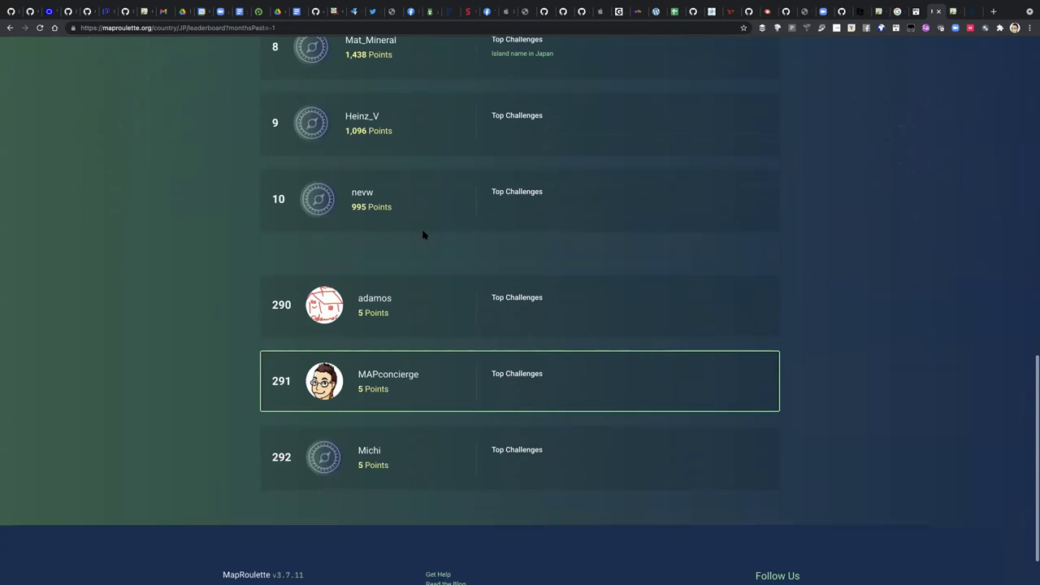
pyautogui.scroll(5, 422, 234)
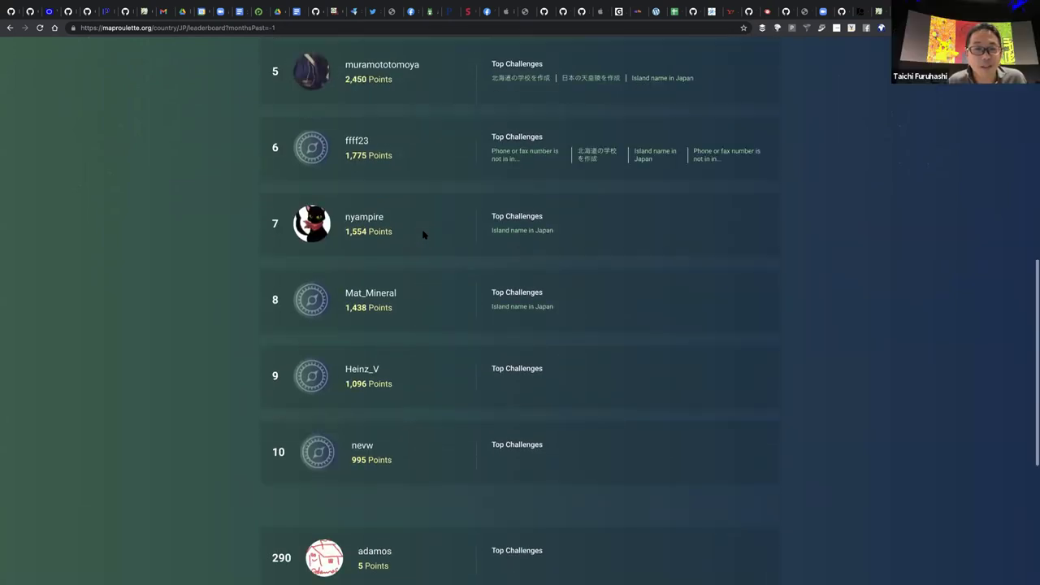
pyautogui.scroll(2, 422, 235)
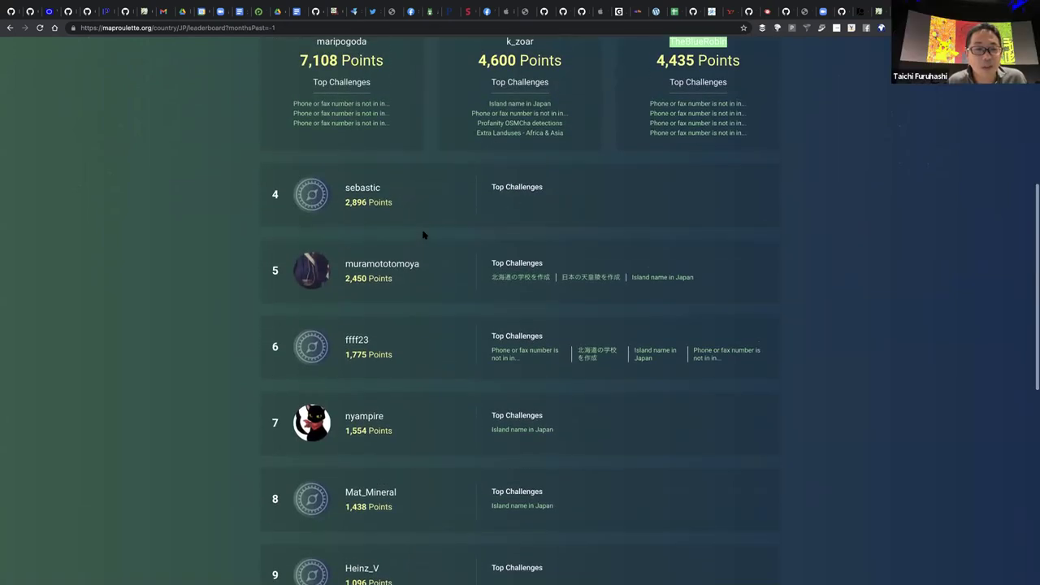
pyautogui.scroll(-5, 422, 234)
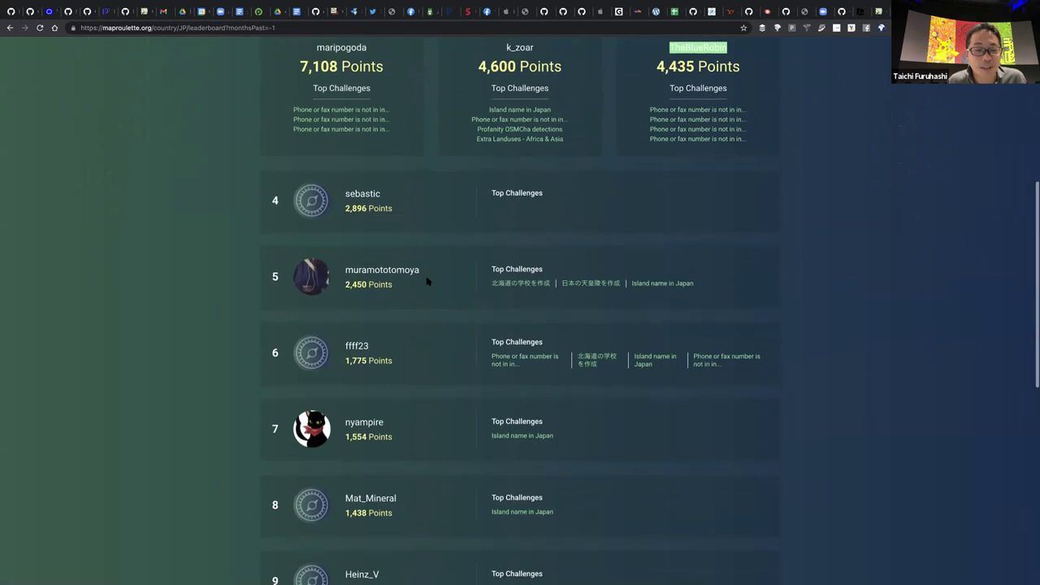
pyautogui.scroll(-1, 424, 279)
pyautogui.doubleClick(379, 341)
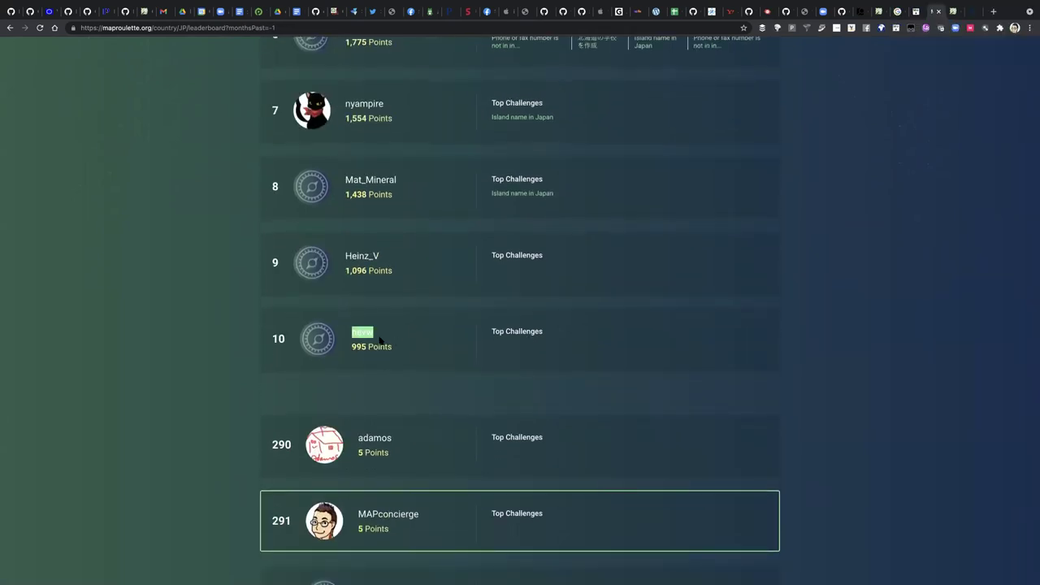
# Step: Scroll through the rest of the rankings, then switch to the Tasking Manager organization tab
pyautogui.scroll(3, 396, 338)
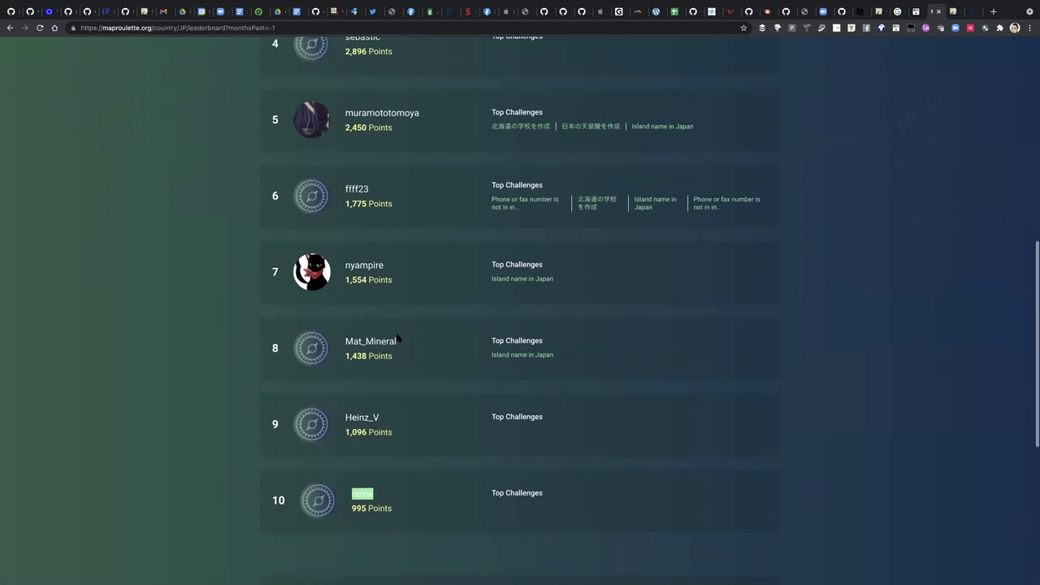
pyautogui.scroll(2, 371, 295)
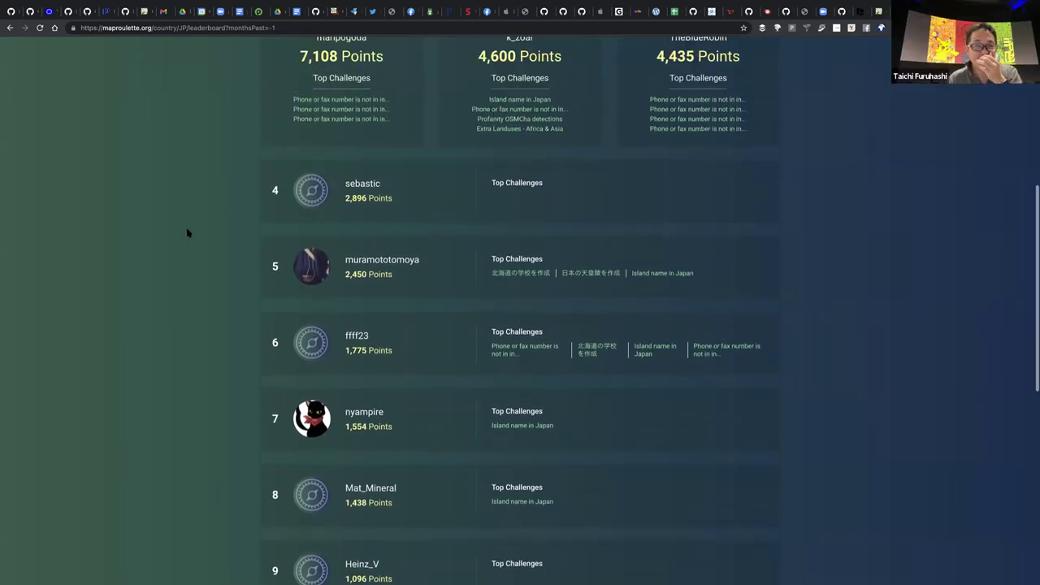
pyautogui.scroll(5, 169, 256)
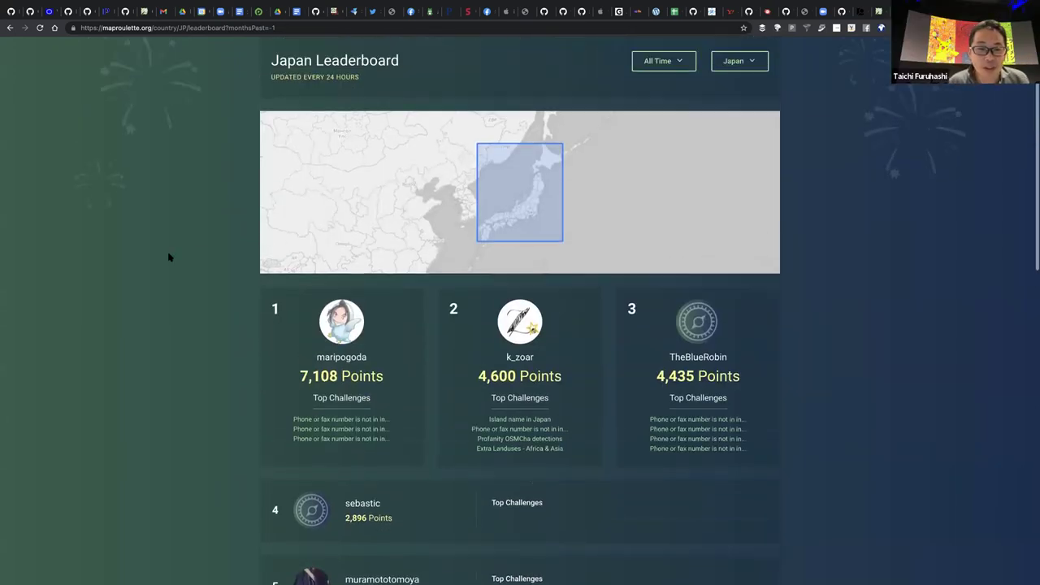
pyautogui.scroll(-7, 169, 257)
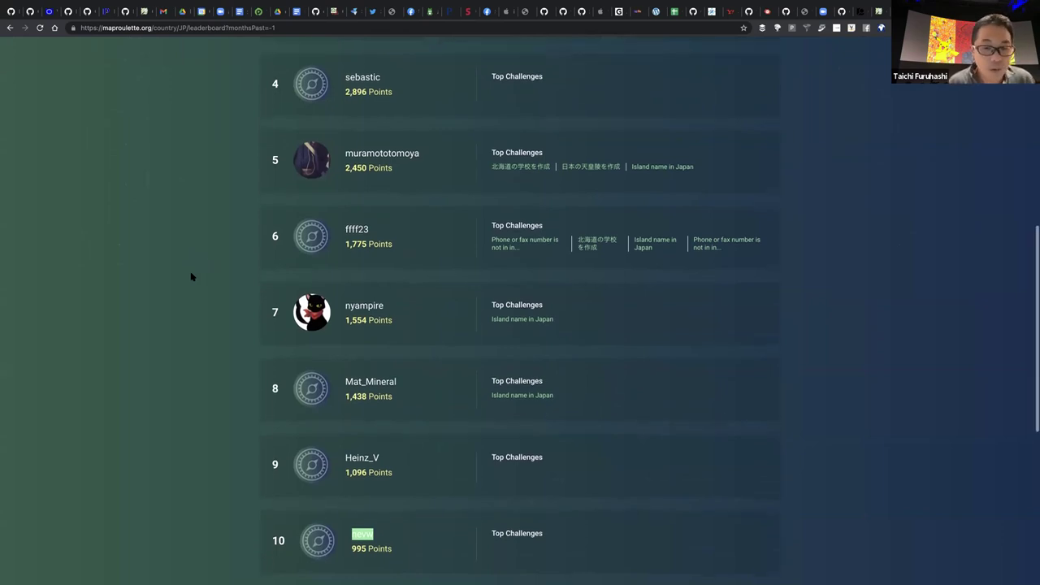
pyautogui.scroll(-1, 192, 277)
pyautogui.scroll(-1, 191, 277)
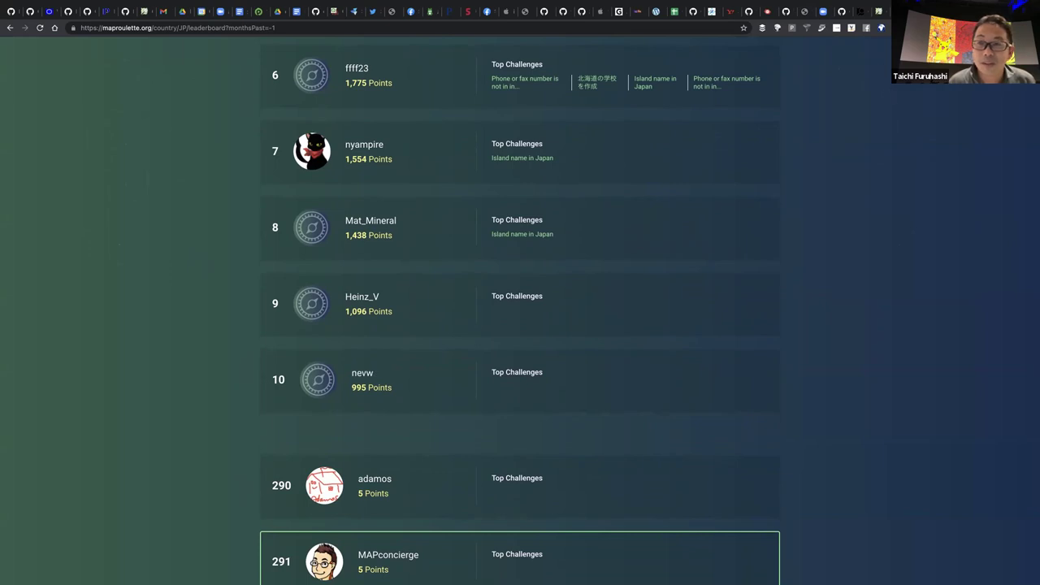
pyautogui.scroll(5, 869, 176)
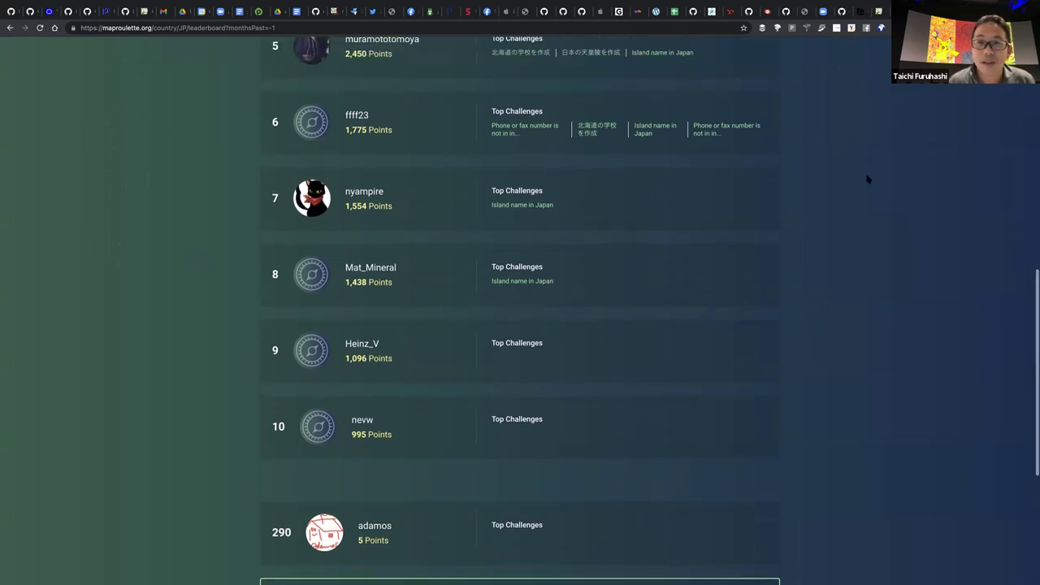
pyautogui.scroll(4, 867, 179)
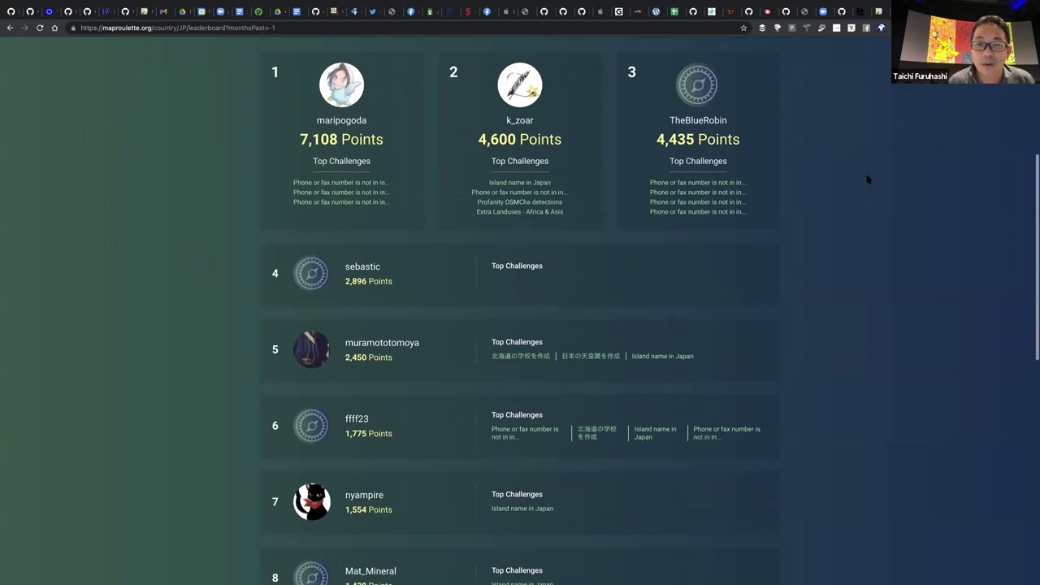
pyautogui.scroll(2, 823, 171)
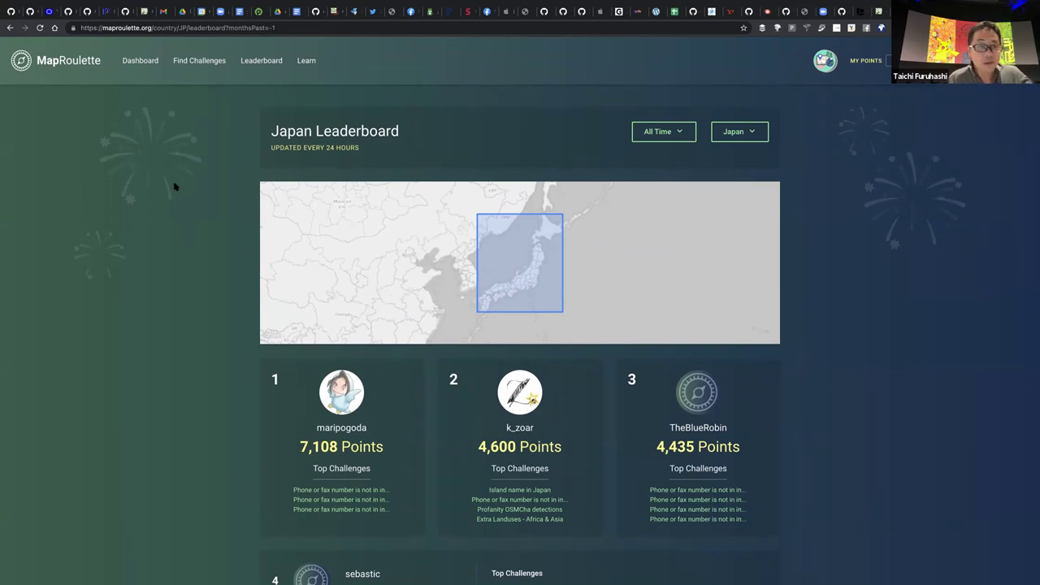
pyautogui.scroll(-1, 148, 139)
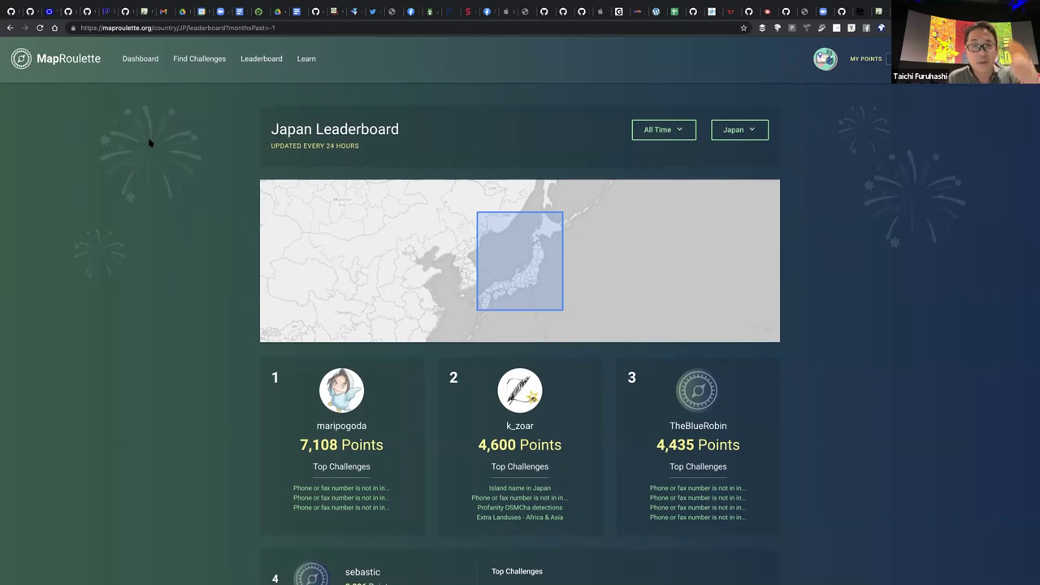
pyautogui.scroll(-3, 148, 155)
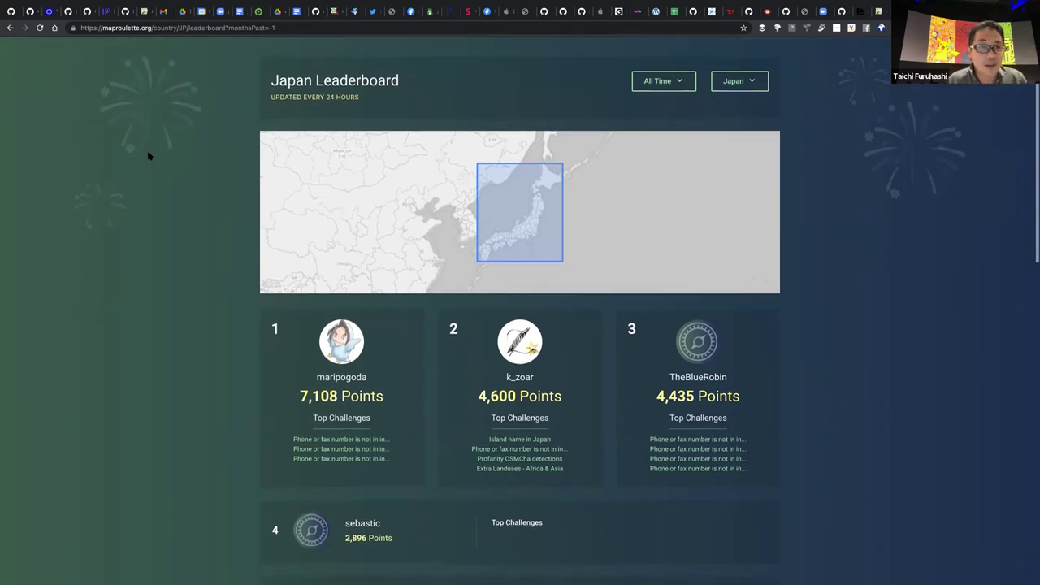
pyautogui.scroll(-4, 149, 156)
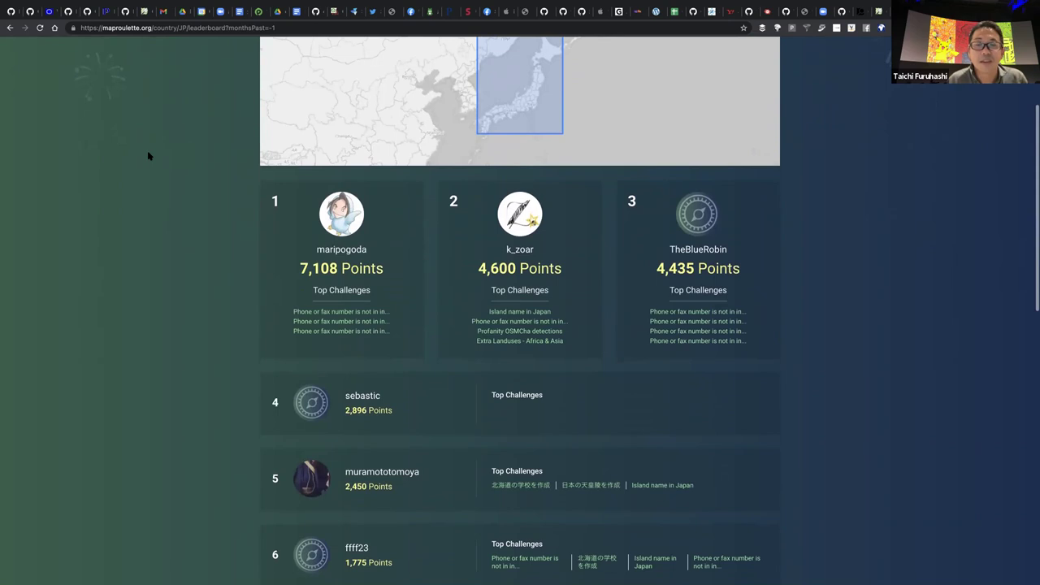
pyautogui.scroll(-4, 147, 217)
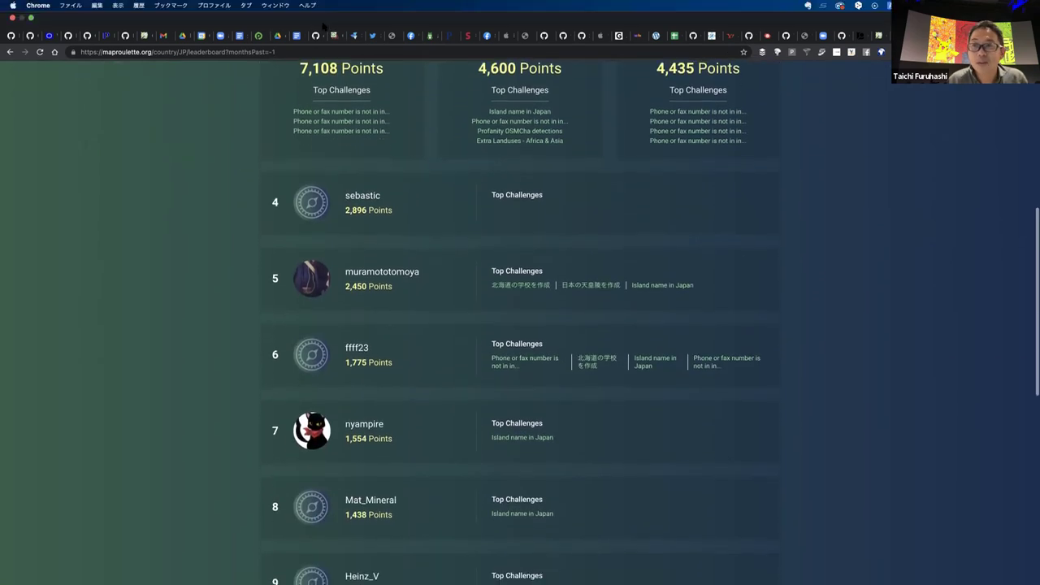
pyautogui.scroll(-2, 136, 226)
pyautogui.scroll(3, 136, 226)
pyautogui.scroll(5, 136, 225)
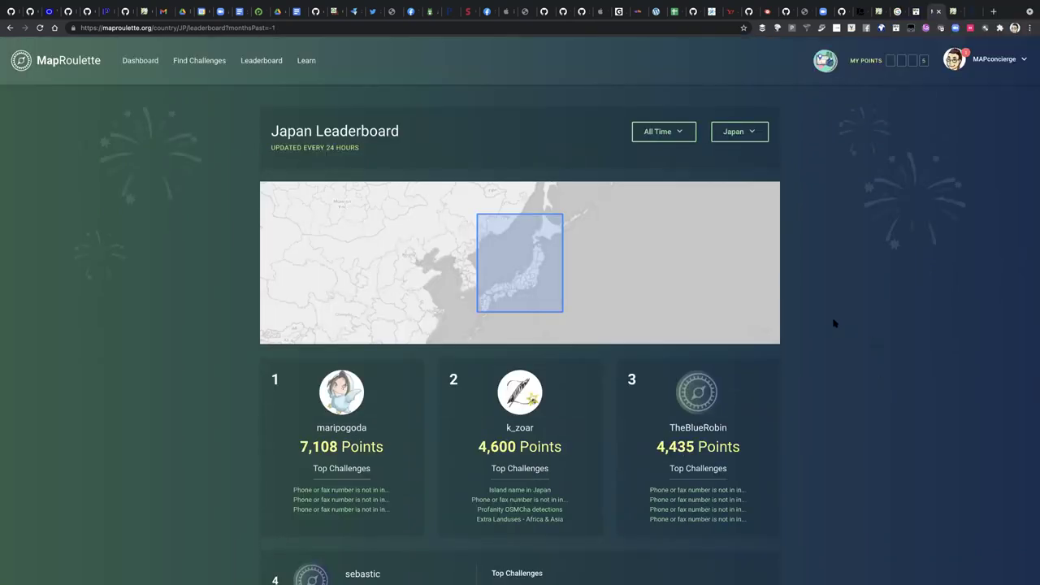
pyautogui.scroll(-1, 832, 322)
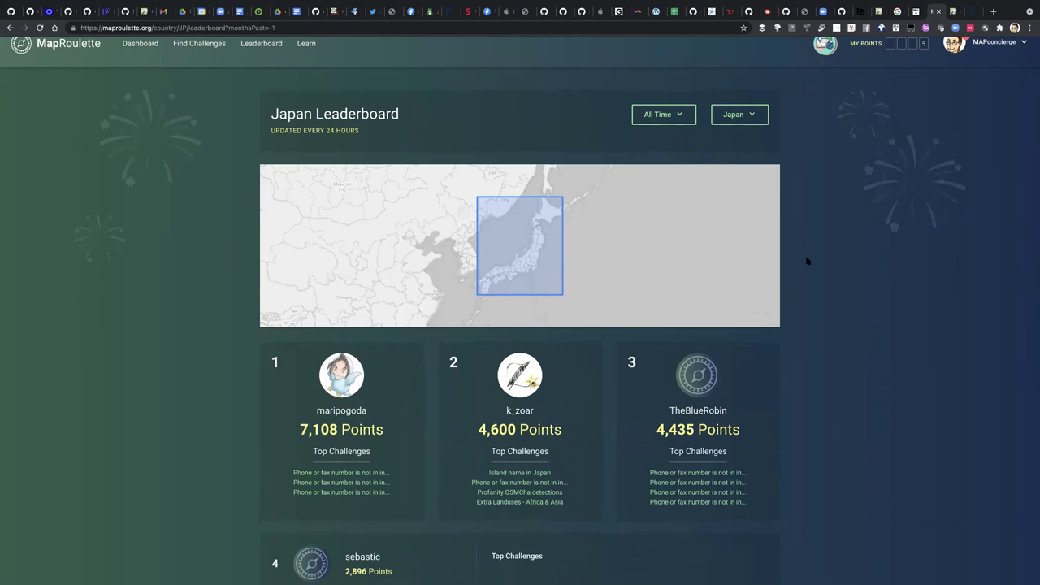
pyautogui.click(767, 11)
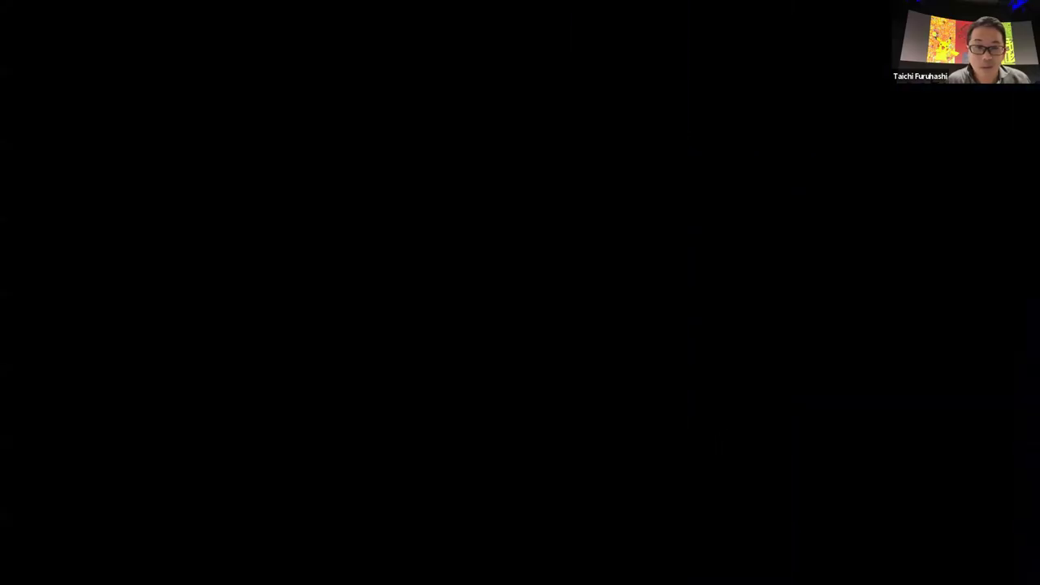
# Step: Open the YouthMappersAGU team, choose Edit team, and start editing its Members list
pyautogui.scroll(-5, 376, 243)
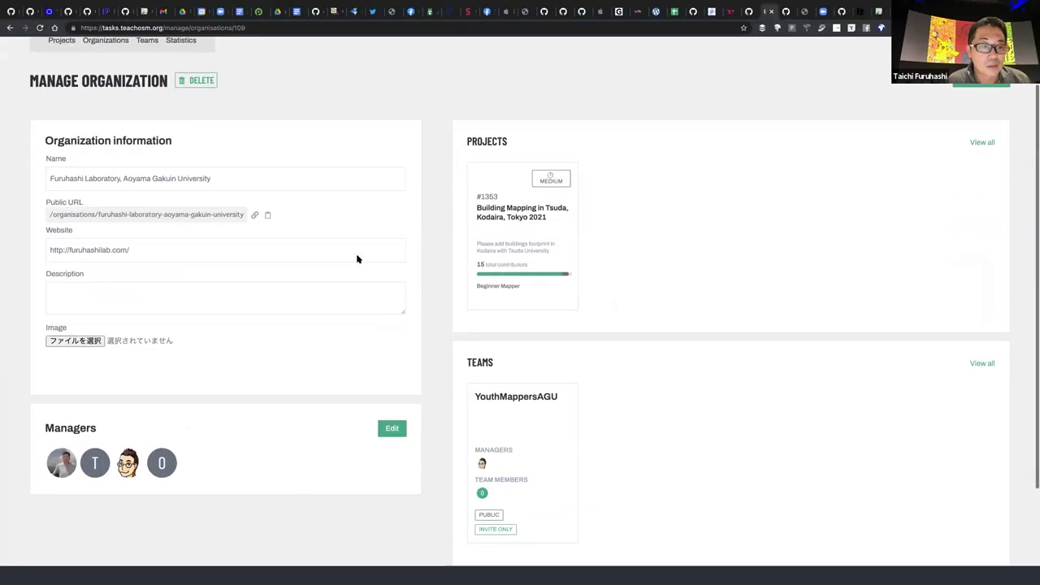
pyautogui.scroll(2, 374, 309)
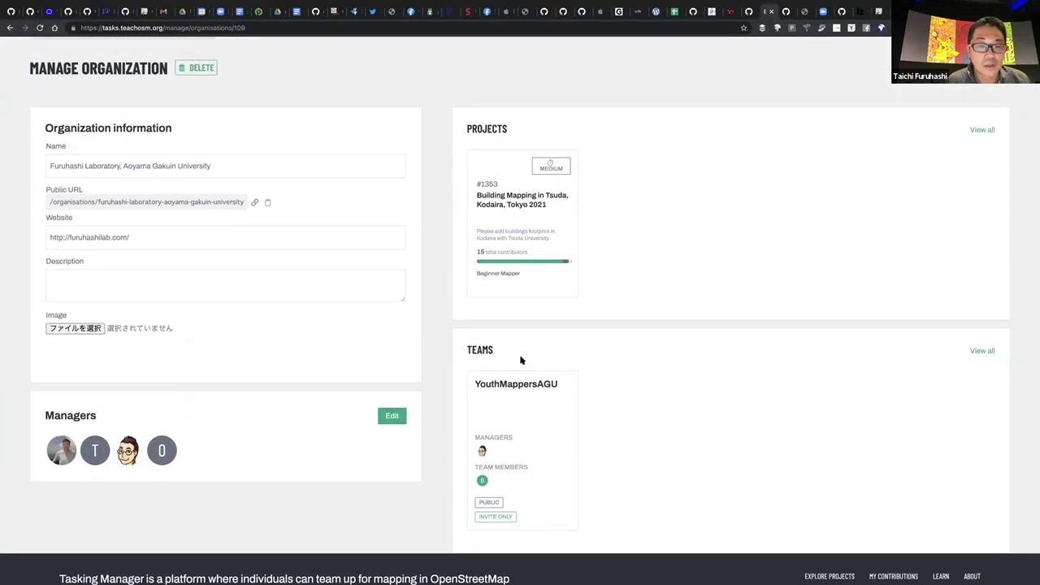
pyautogui.click(541, 384)
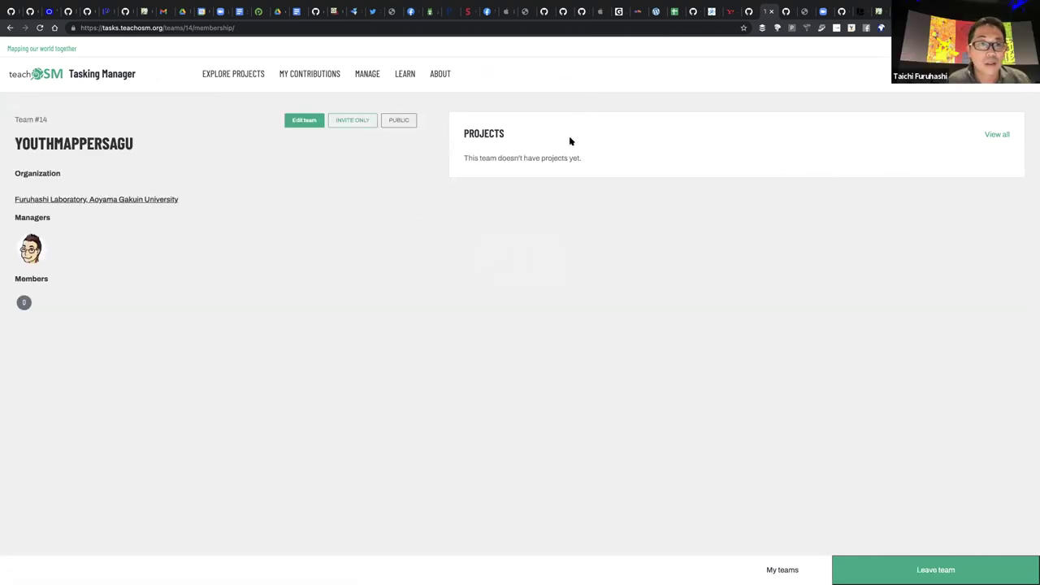
pyautogui.click(293, 121)
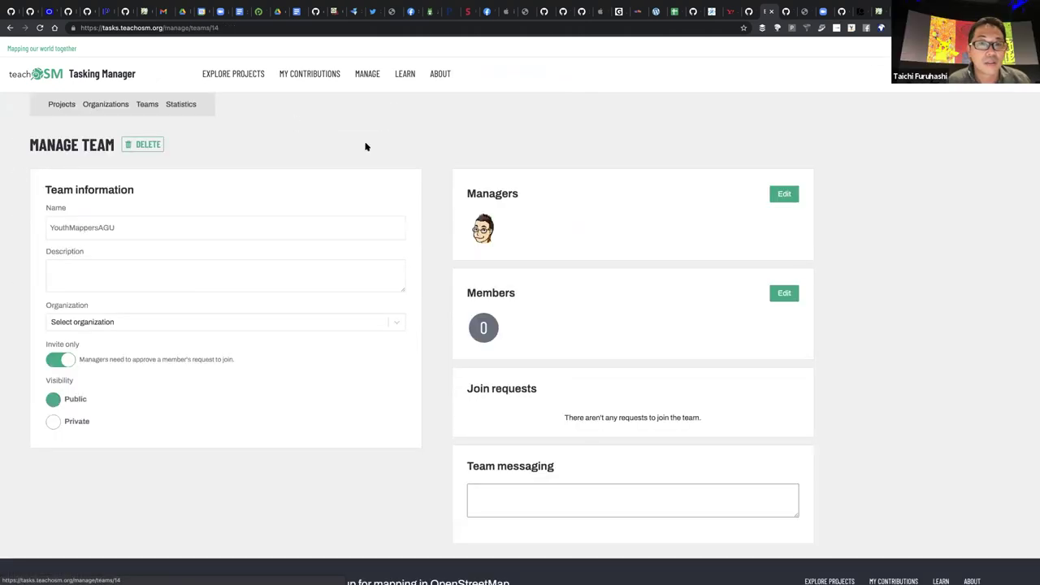
pyautogui.click(782, 294)
pyautogui.click(649, 311)
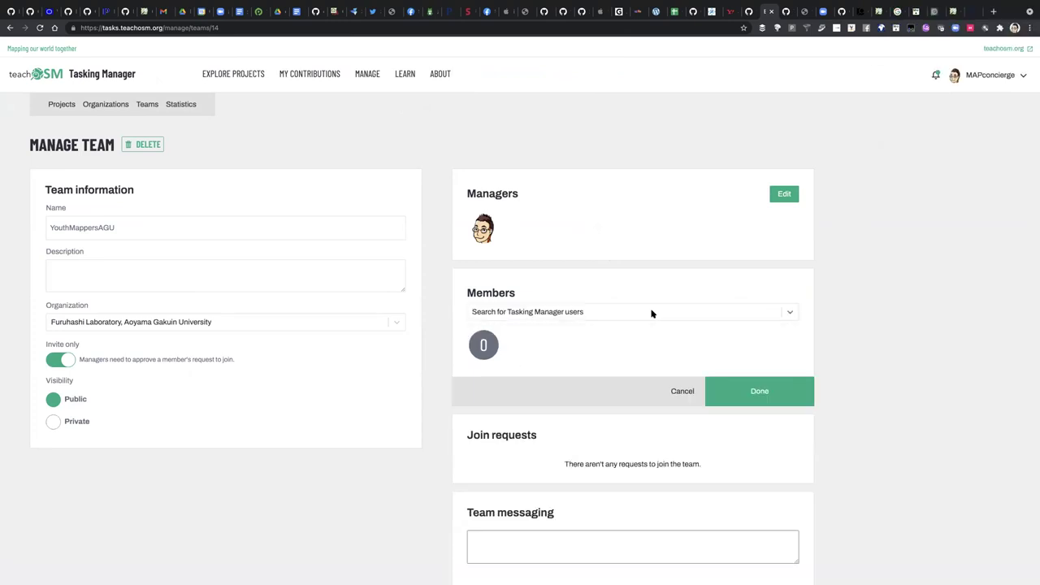
# Step: Search the Members box for the student's name in several spellings, then clear it
pyautogui.write('Ko')
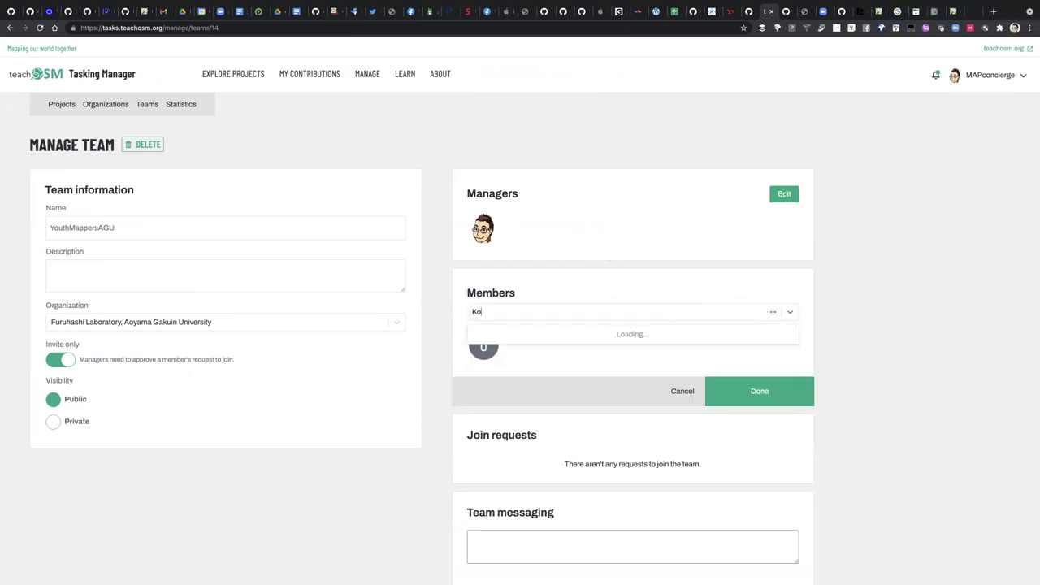
pyautogui.write('ki')
pyautogui.press('BackSpace')
pyautogui.press('BackSpace')
pyautogui.write('h')
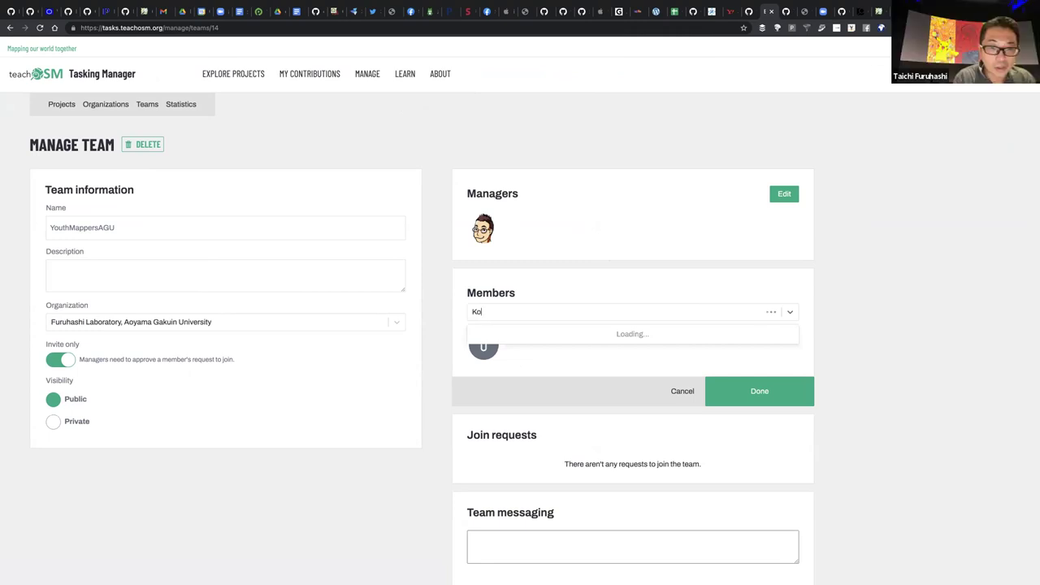
pyautogui.write('ki')
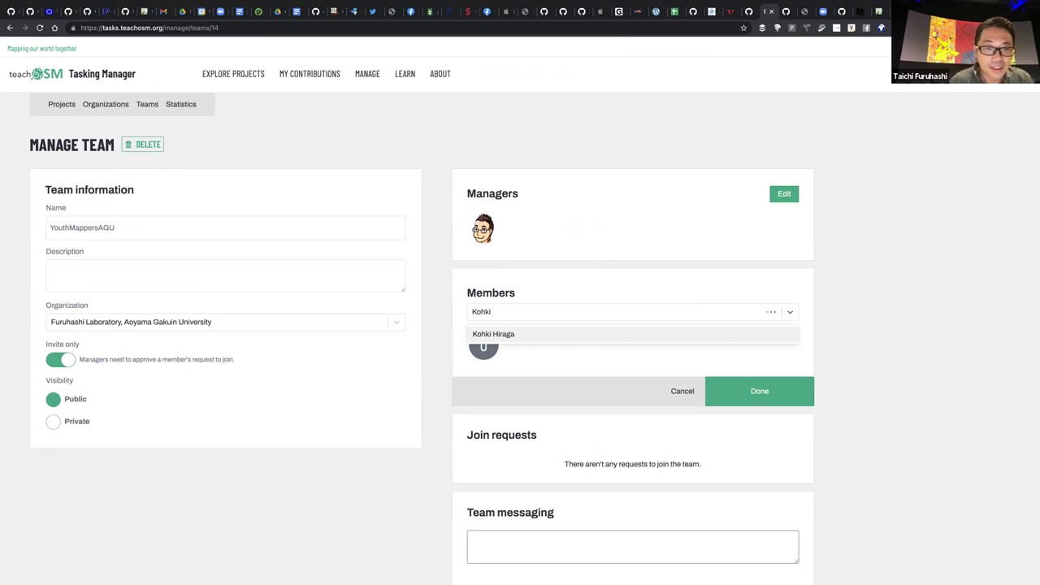
pyautogui.write('Kikuchi')
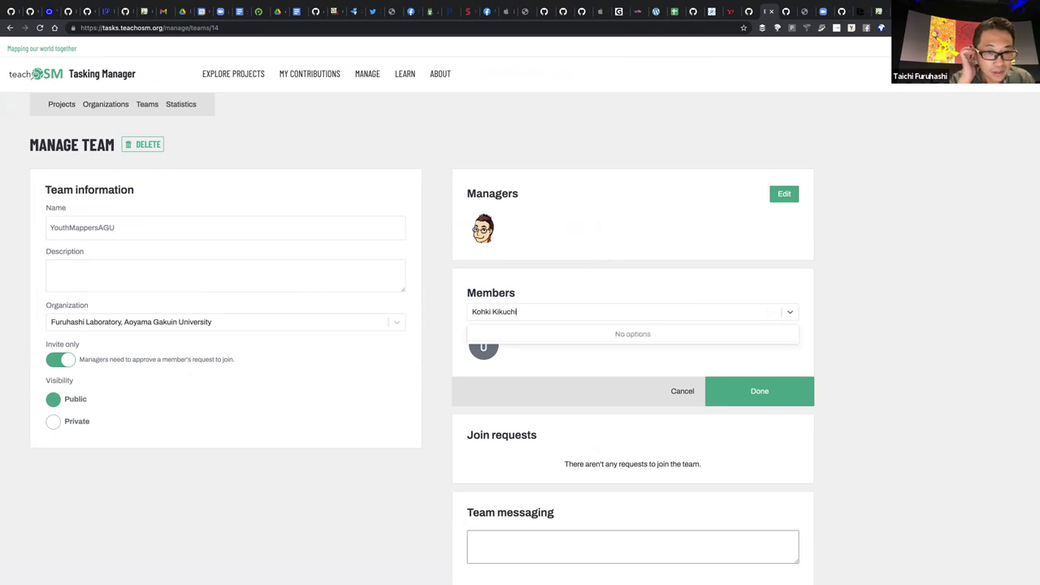
pyautogui.press('BackSpace')
pyautogui.press('BackSpace')
pyautogui.press('BackSpace')
pyautogui.press('BackSpace')
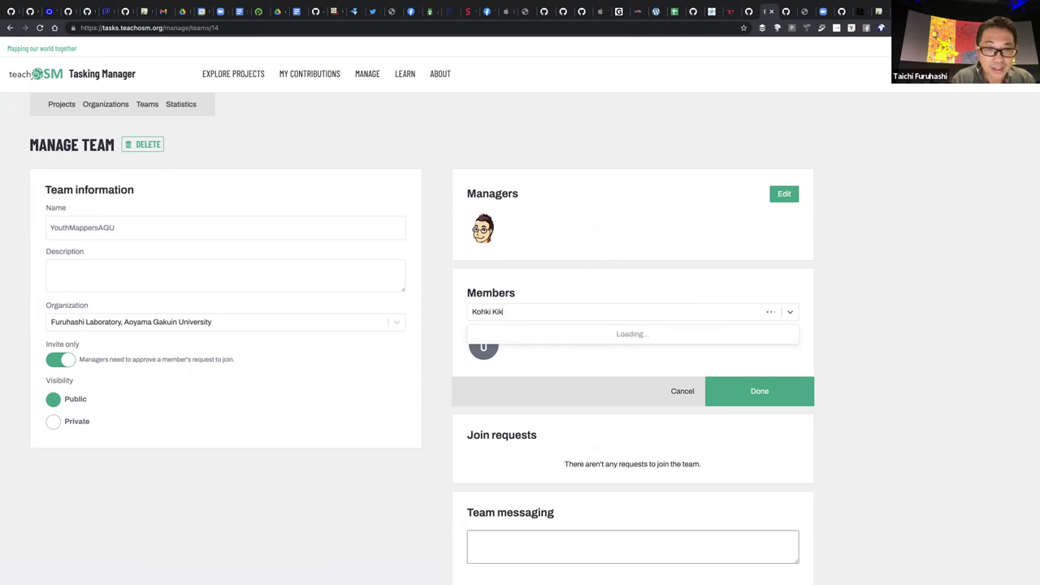
pyautogui.press('BackSpace')
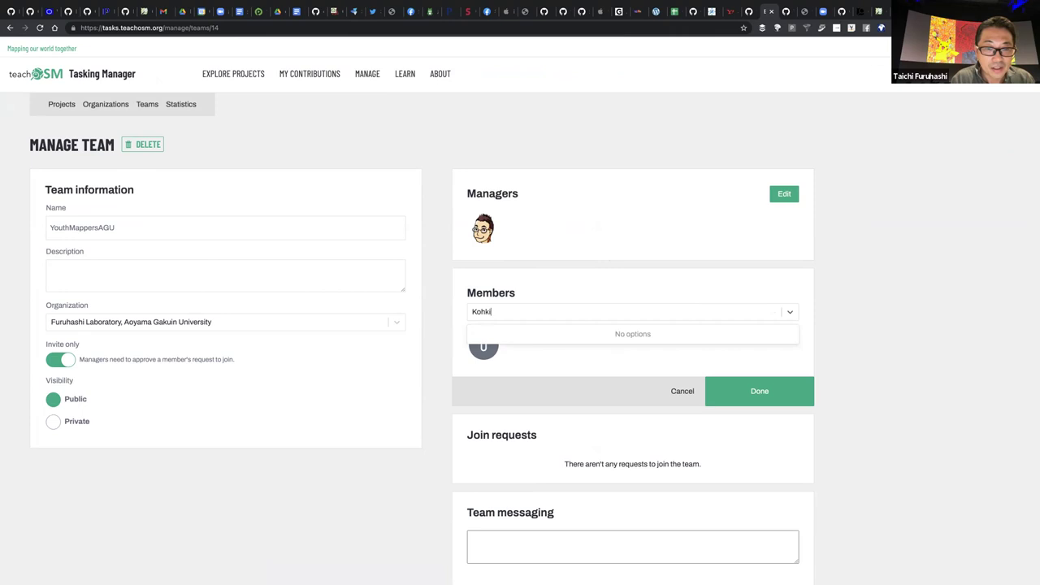
pyautogui.press('BackSpace')
pyautogui.press('BackSpace')
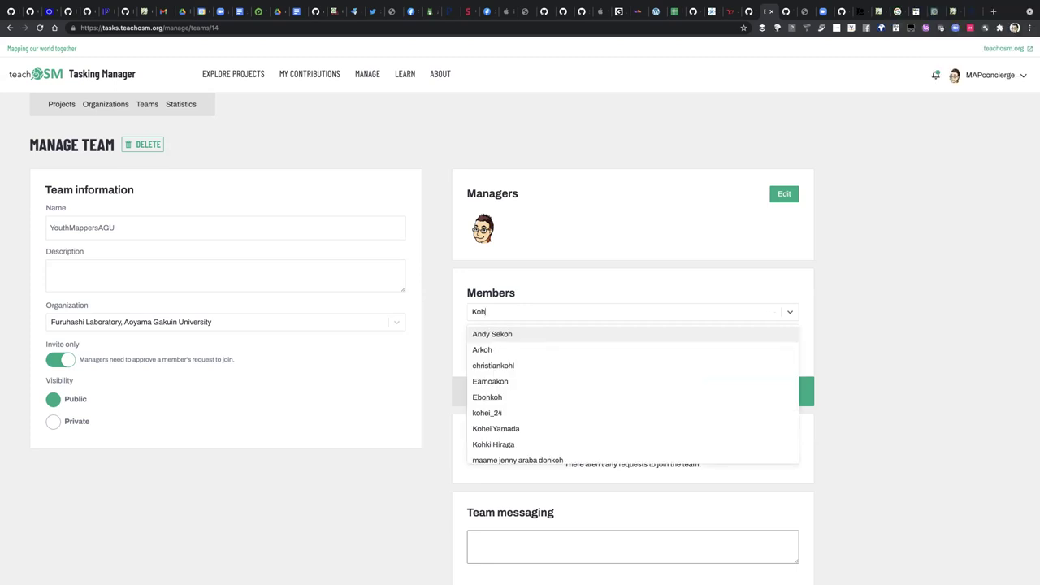
pyautogui.hotkey('ctrl', 'Right')
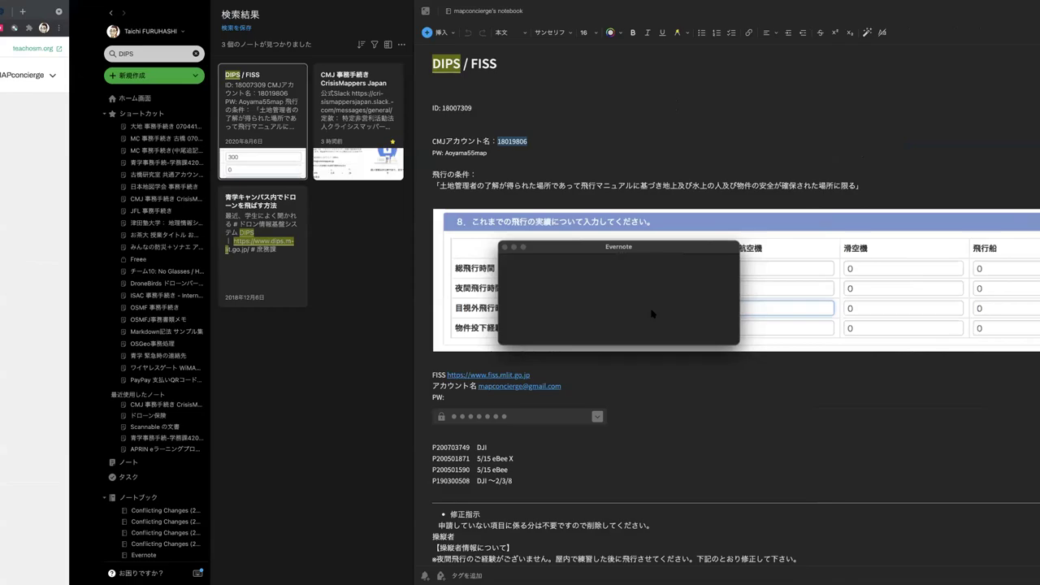
pyautogui.hotkey('ctrl', 'Left')
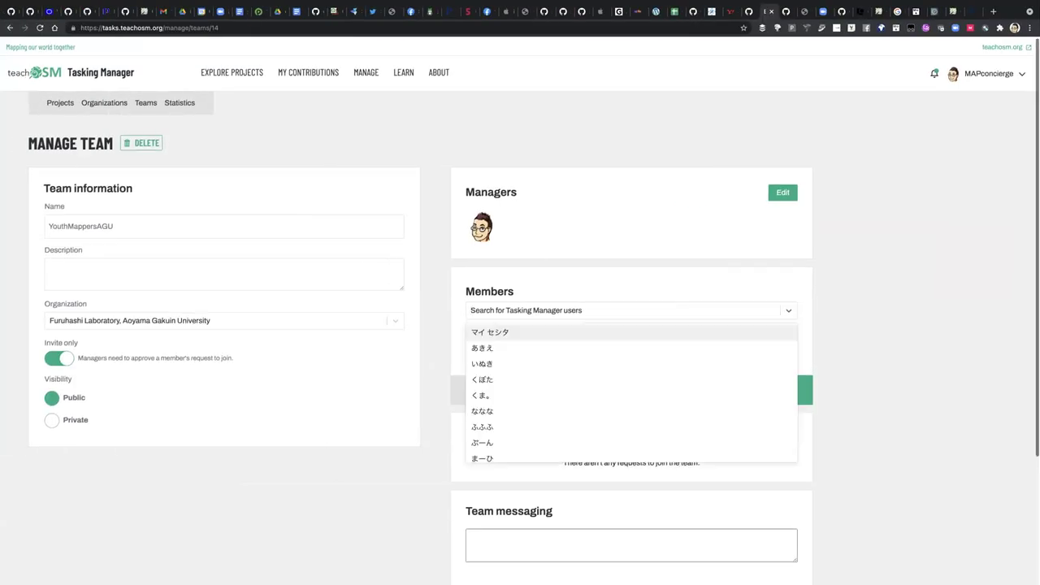
pyautogui.write('Ko')
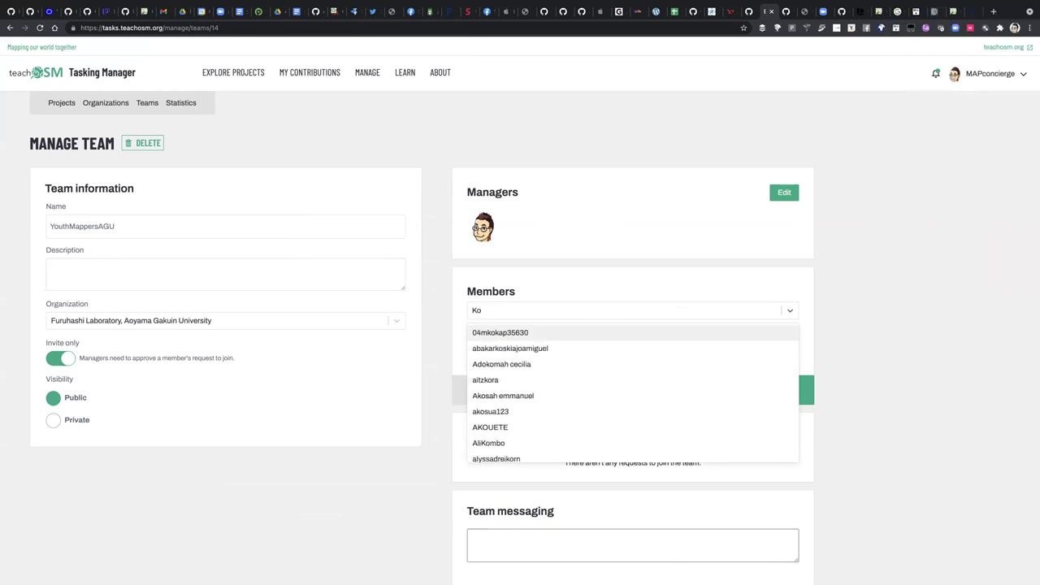
pyautogui.write('h')
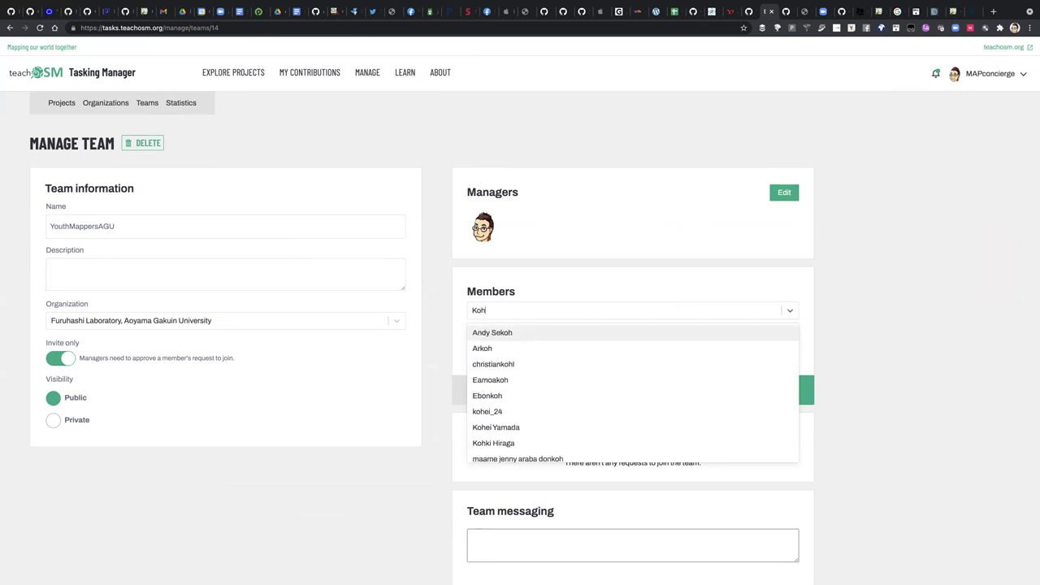
pyautogui.write('ki')
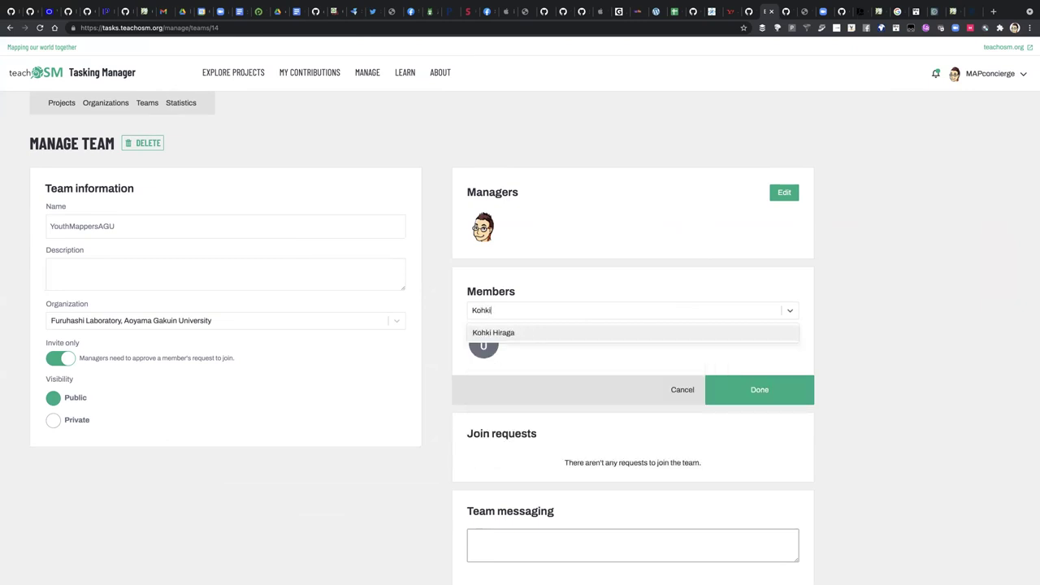
pyautogui.click(575, 312)
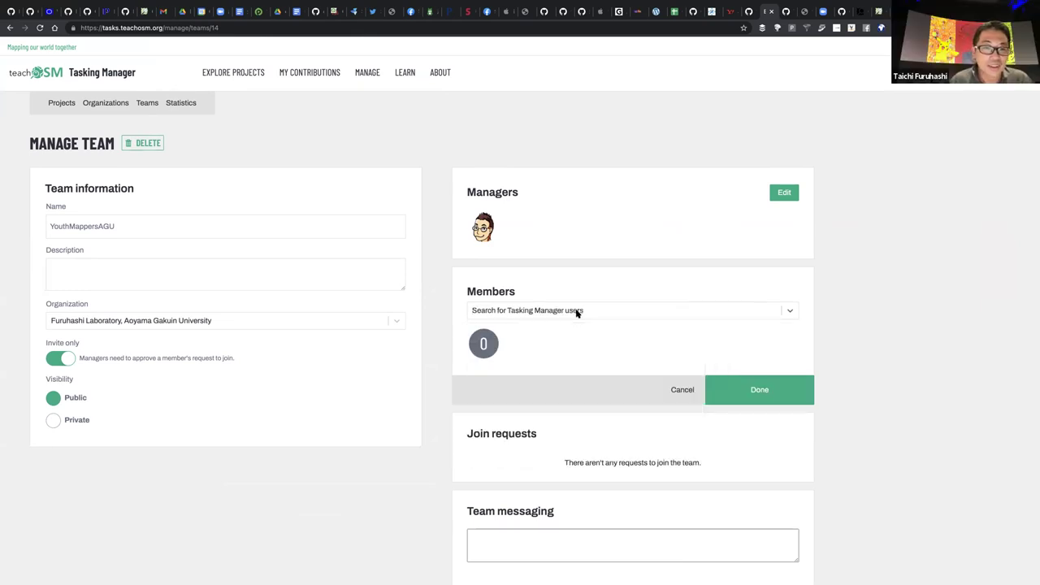
# Step: Postpone the notes app update and open a new blank browser tab
pyautogui.click(663, 310)
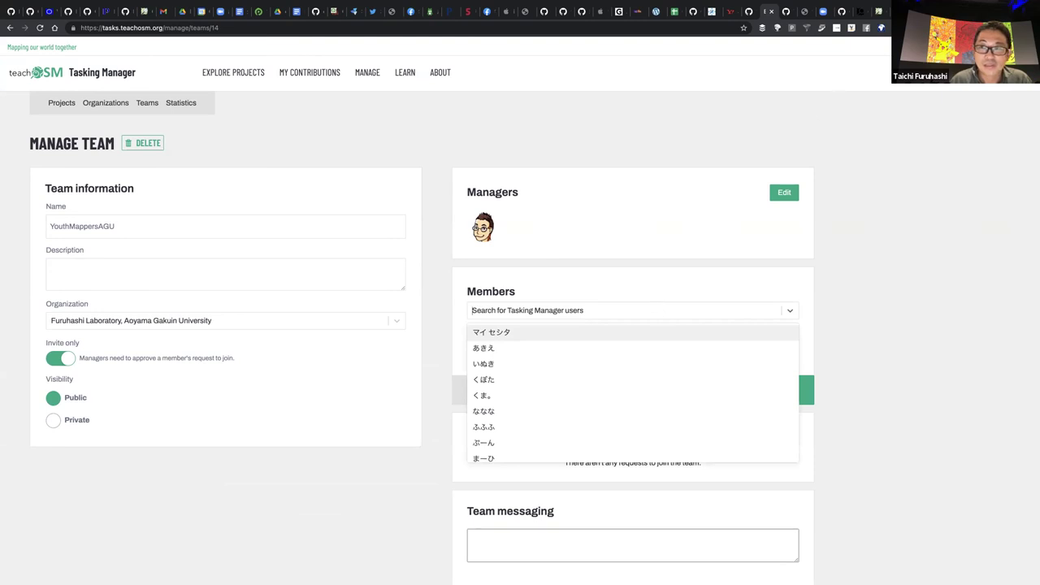
pyautogui.press('super+Tab')
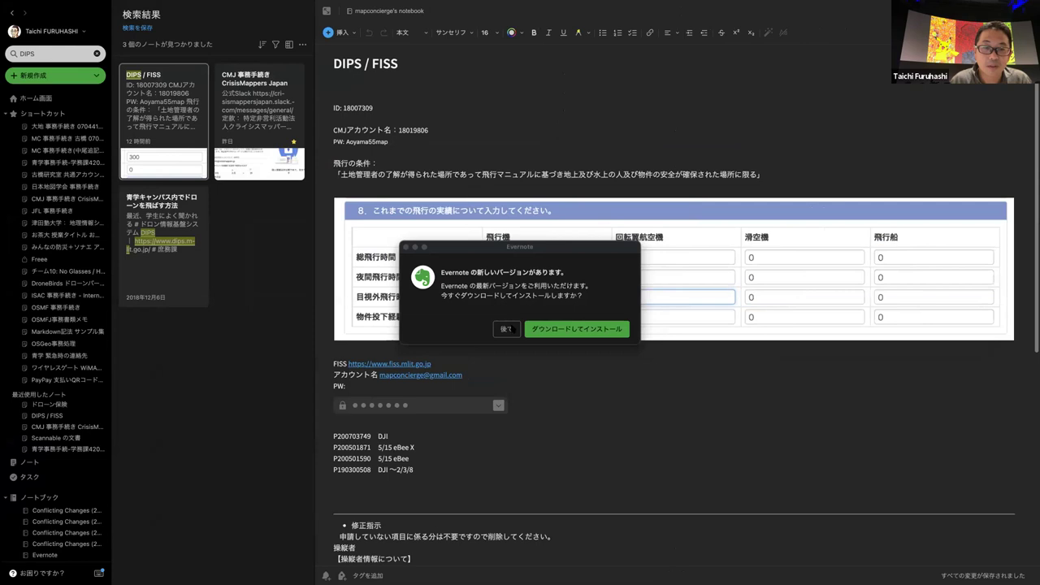
pyautogui.click(510, 329)
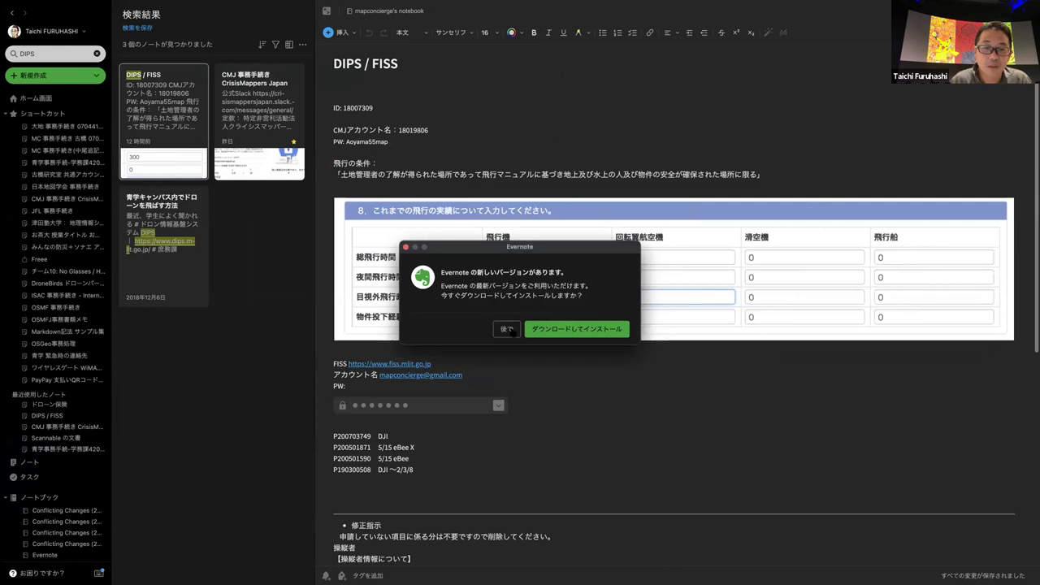
pyautogui.press('super+Tab')
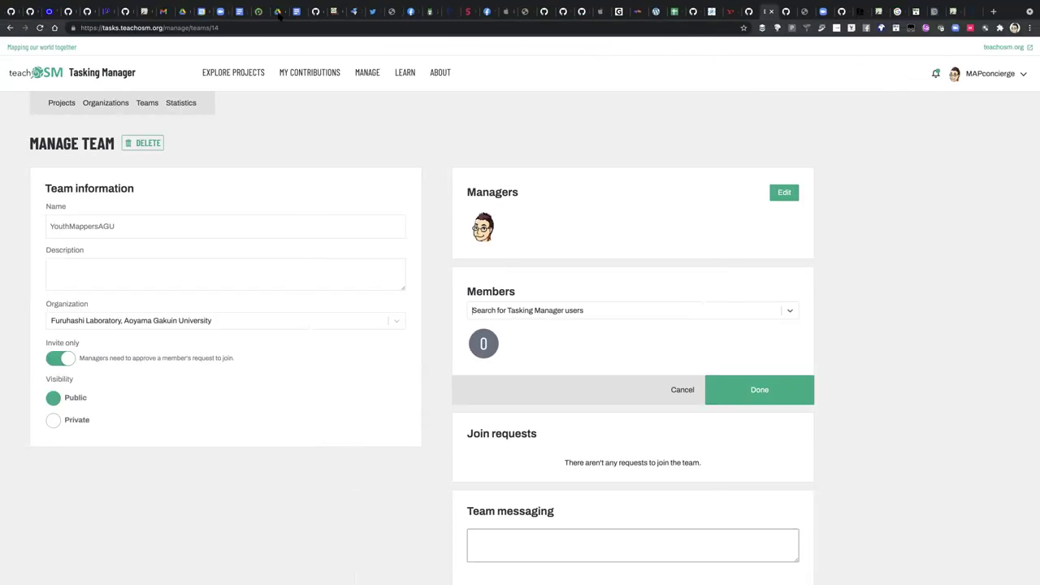
pyautogui.doubleClick(967, 132)
pyautogui.click(992, 11)
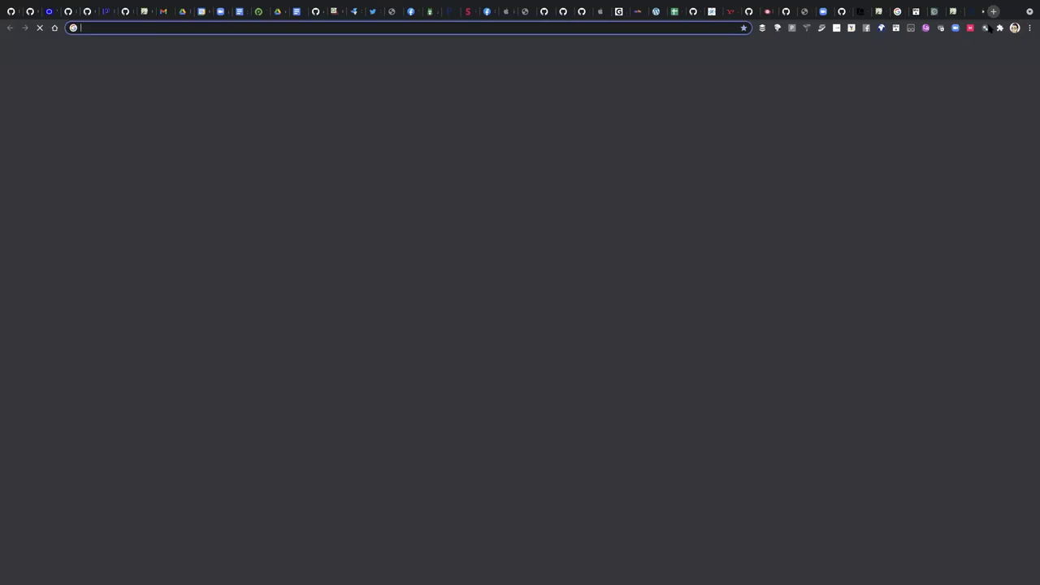
# Step: Load osm.org and open your own profile (自分のプロフィール) from the user menu
pyautogui.write('osm.org')
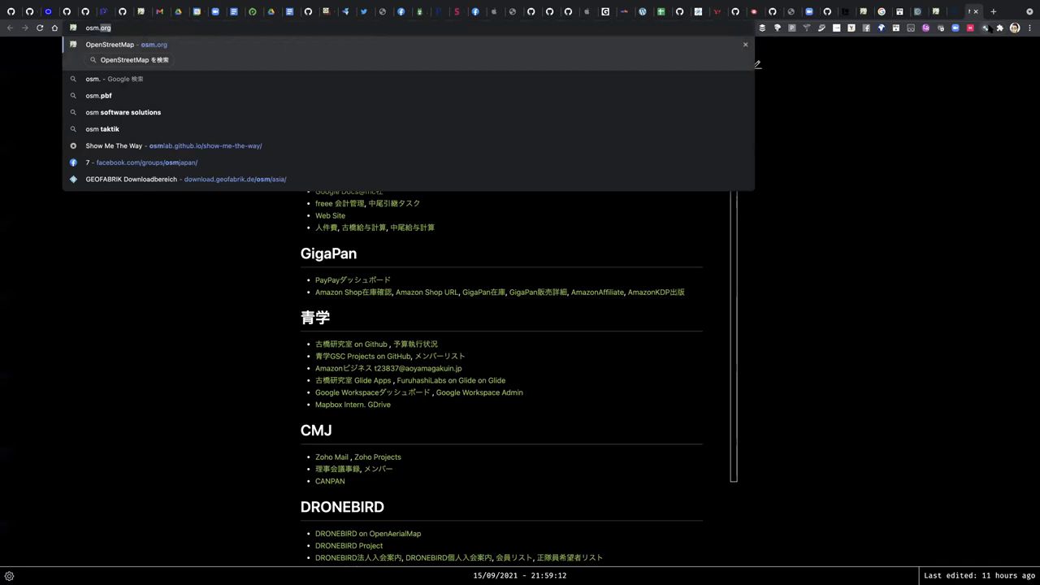
pyautogui.press('Return')
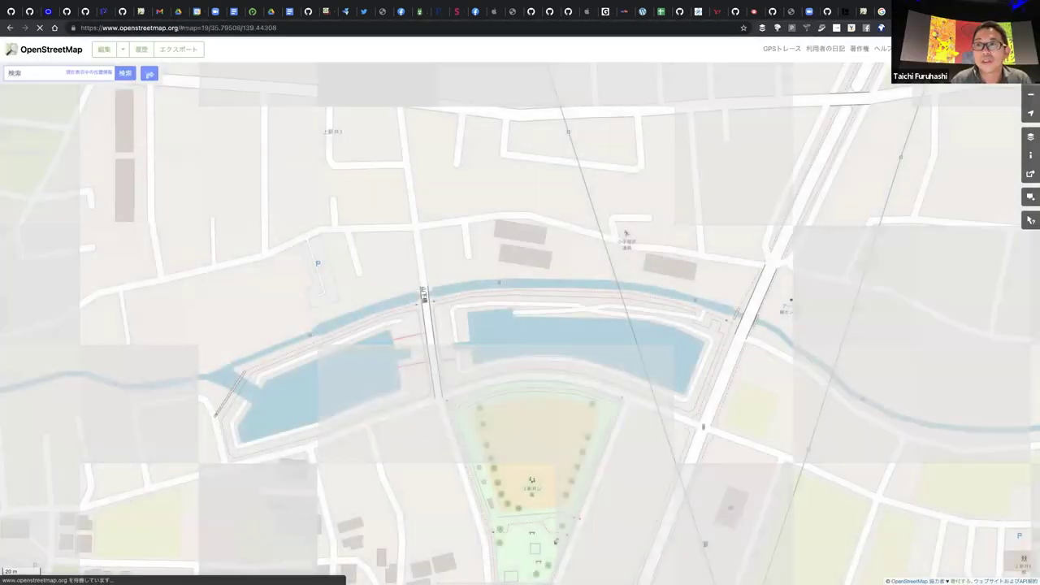
pyautogui.click(999, 51)
pyautogui.click(1001, 86)
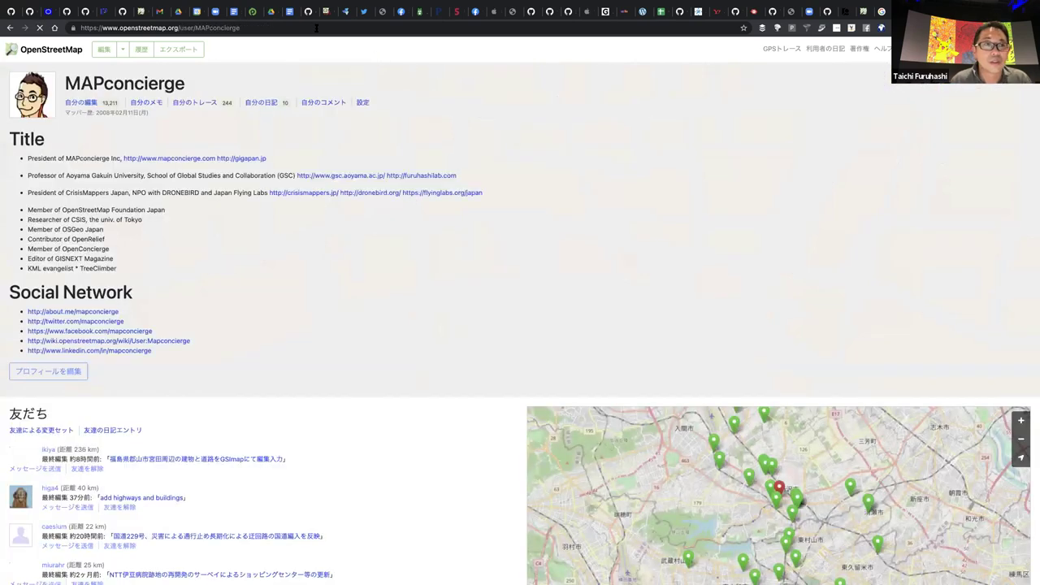
pyautogui.click(315, 27)
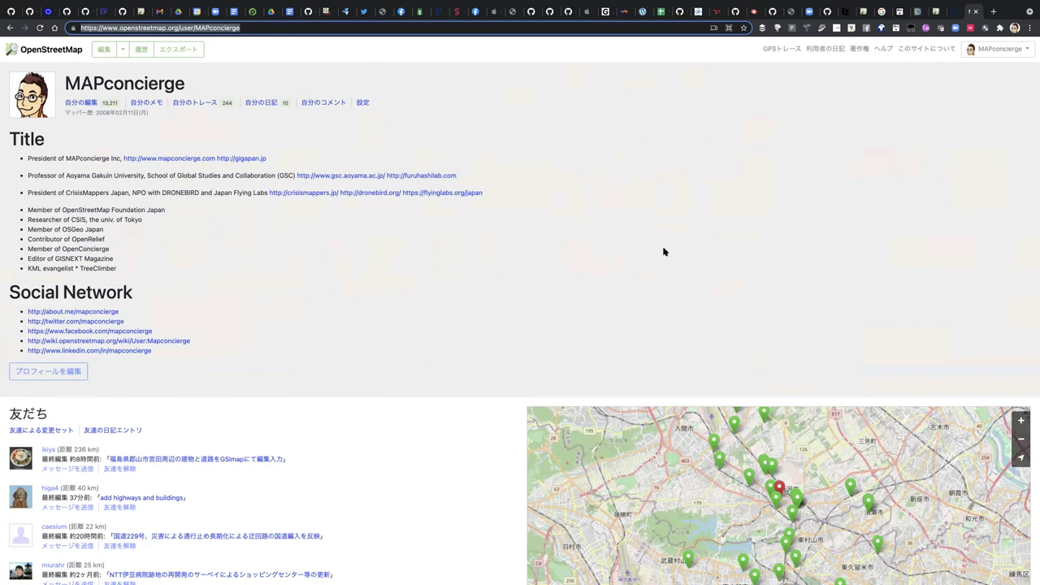
pyautogui.press('super+Tab')
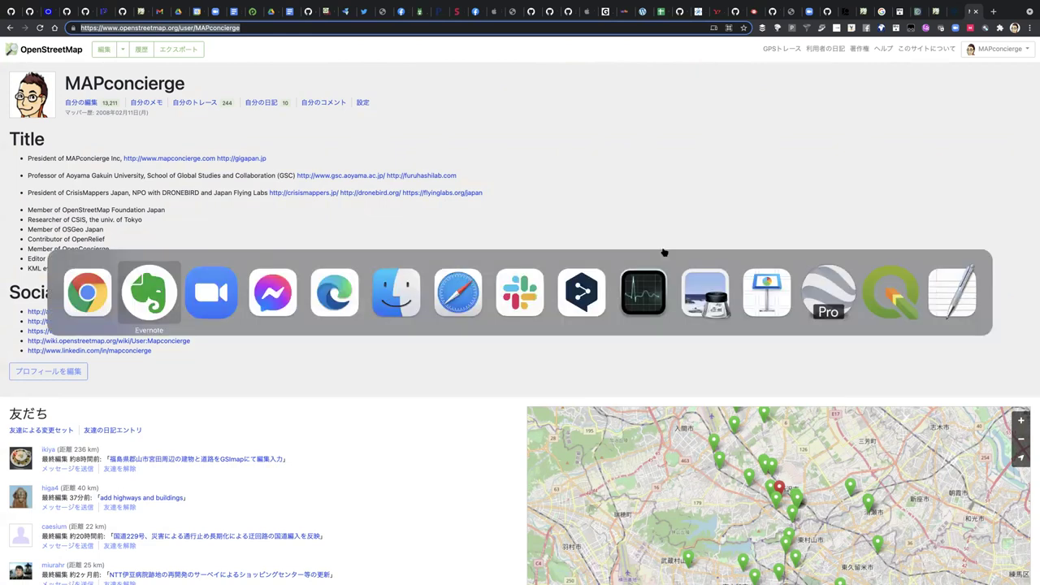
# Step: Bring up the macOS app switcher to move over to the Zoom call
pyautogui.press('super+Tab')
pyautogui.press('super+Tab')
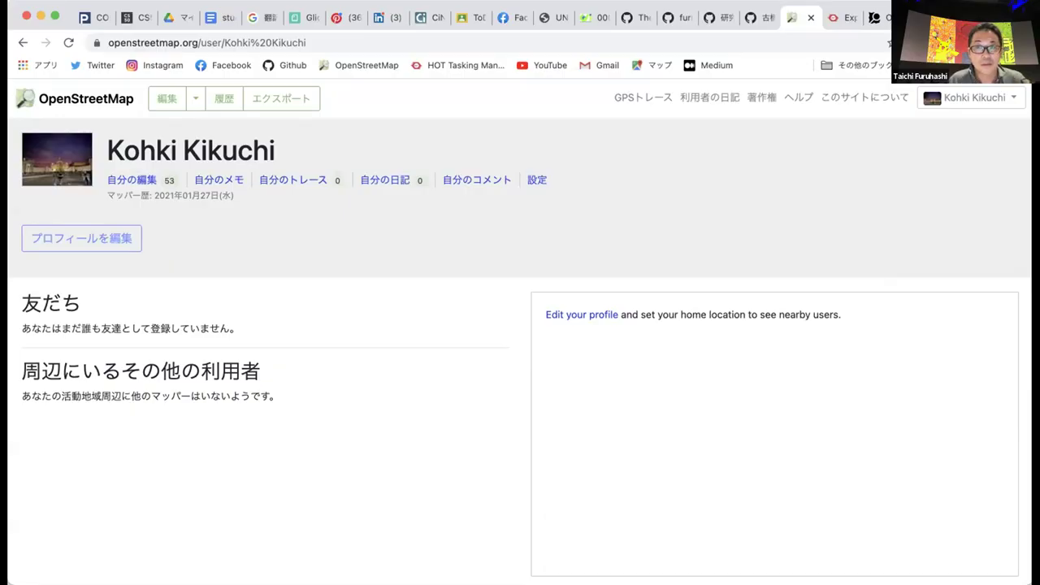
pyautogui.click(1006, 94)
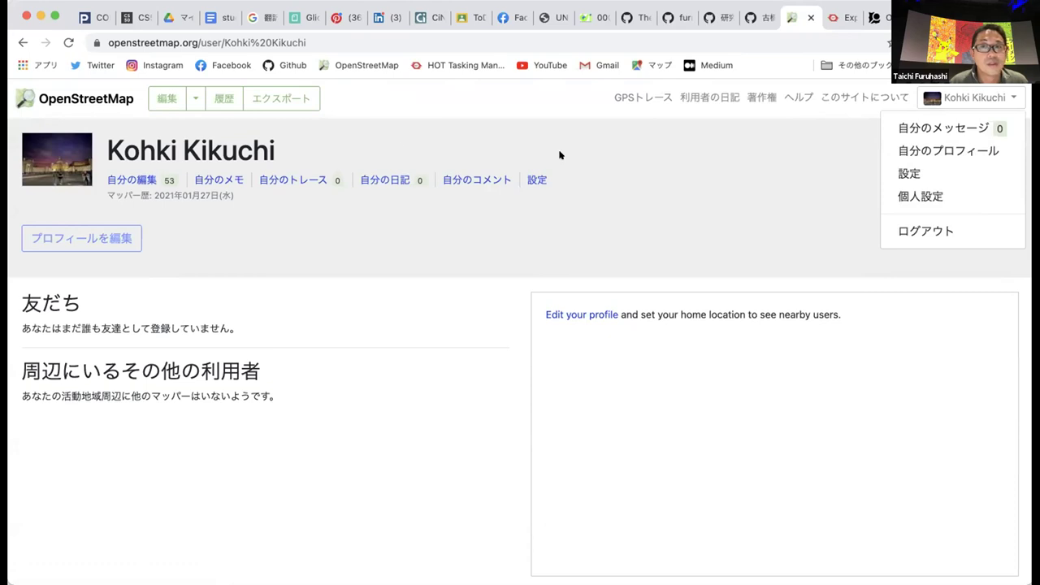
pyautogui.click(411, 154)
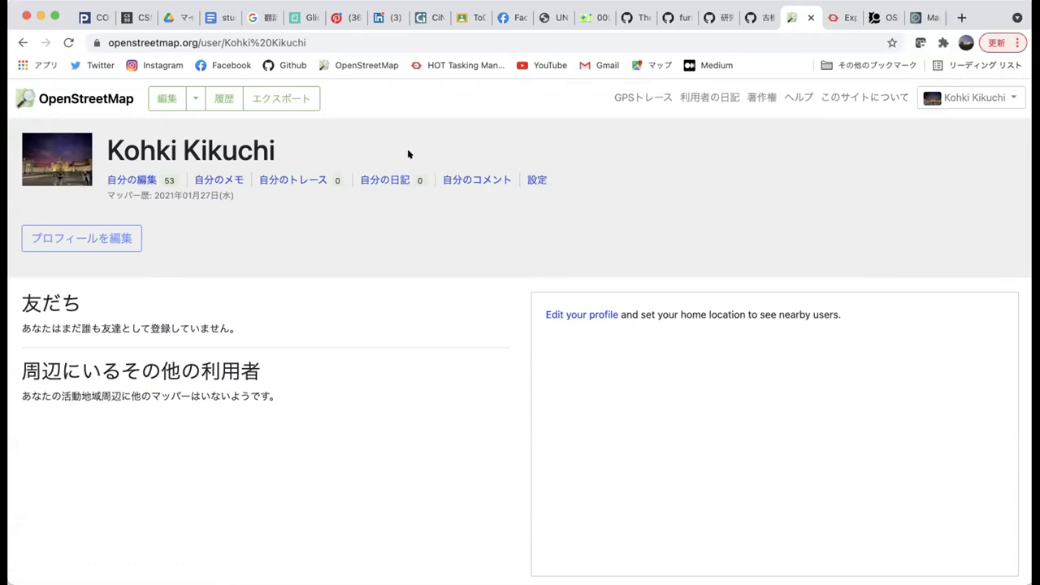
pyautogui.click(308, 42)
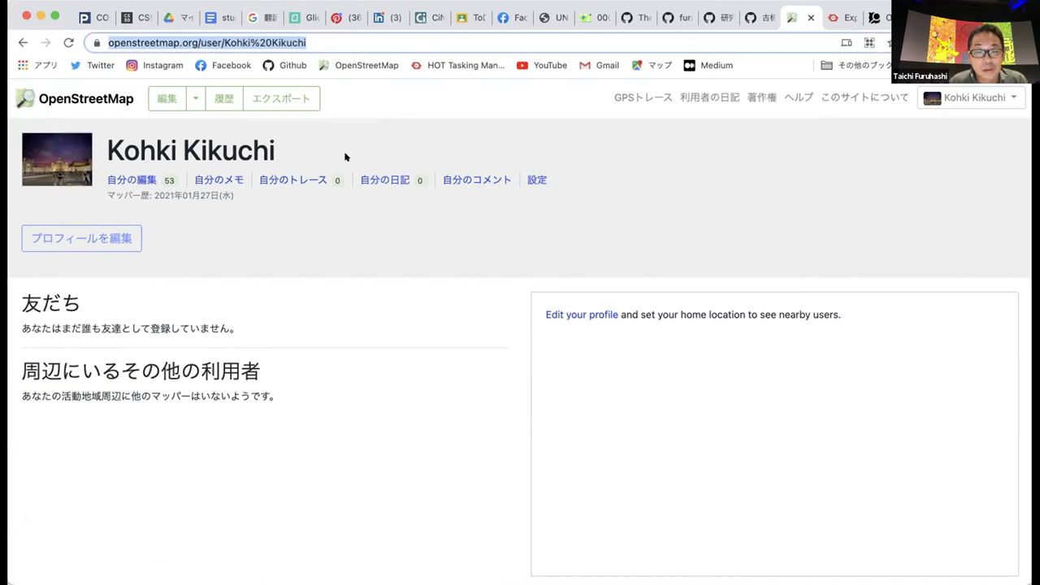
pyautogui.click(344, 394)
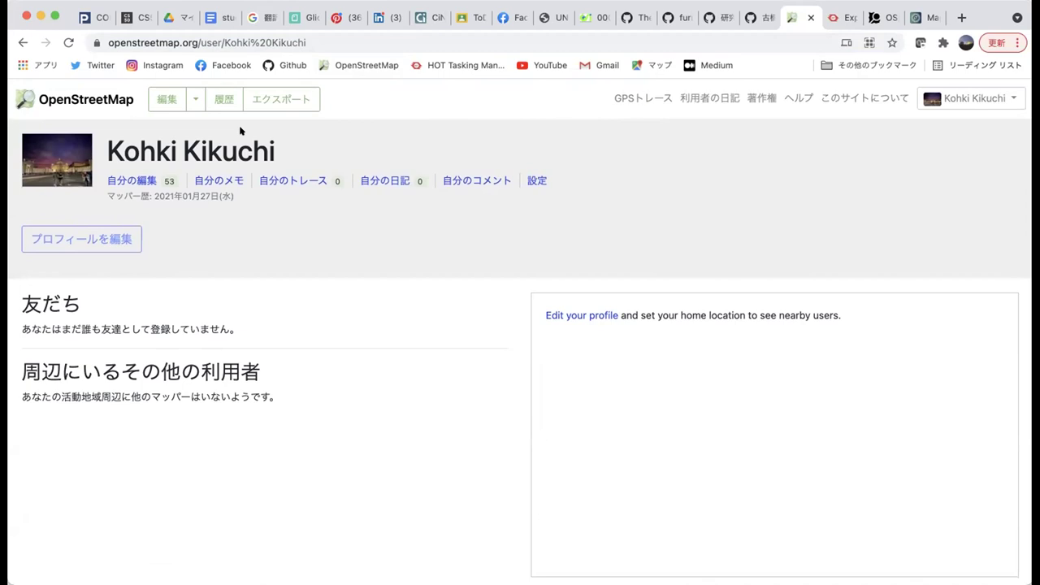
pyautogui.scroll(-1, 239, 130)
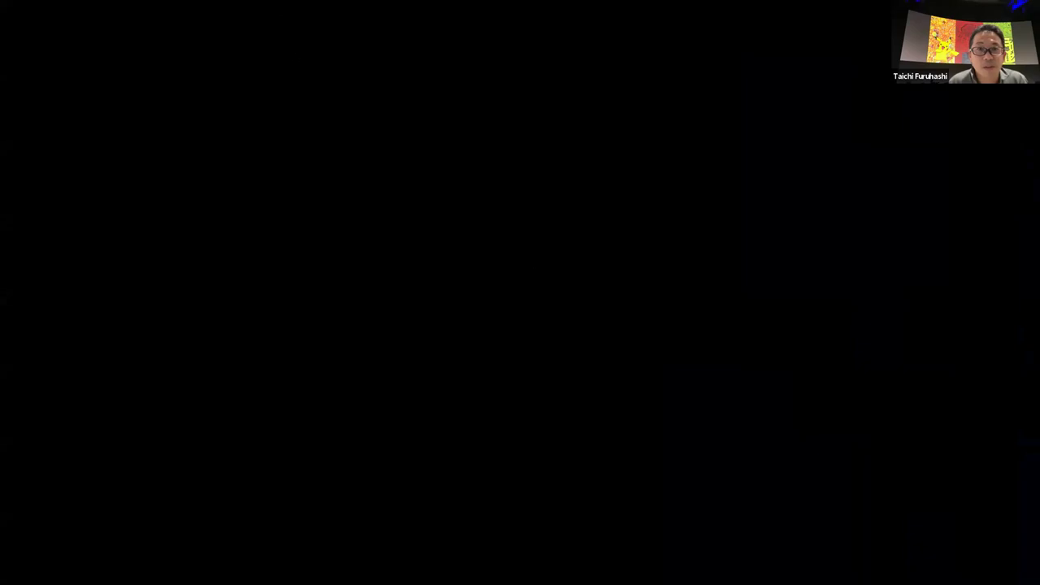
# Step: Switch to Safari and copy the new mapper's OpenStreetMap profile address
pyautogui.press('super+Tab')
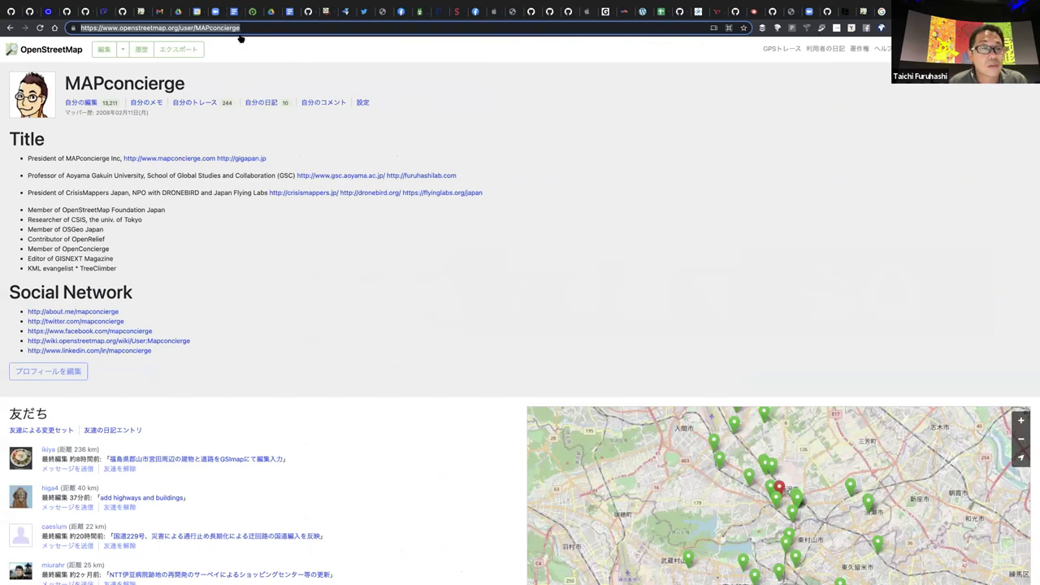
pyautogui.press('super+Tab')
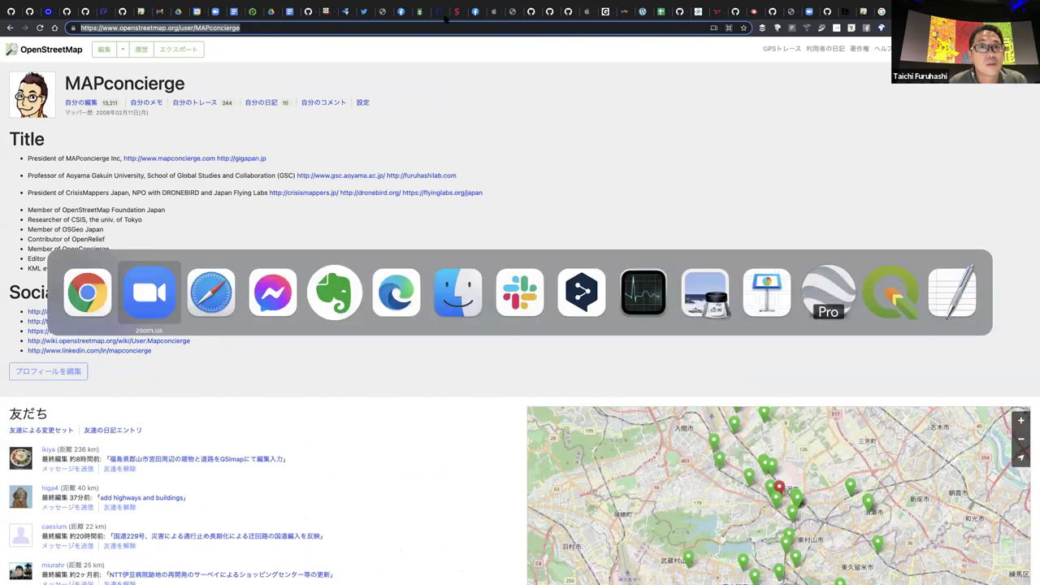
pyautogui.press('super+Tab')
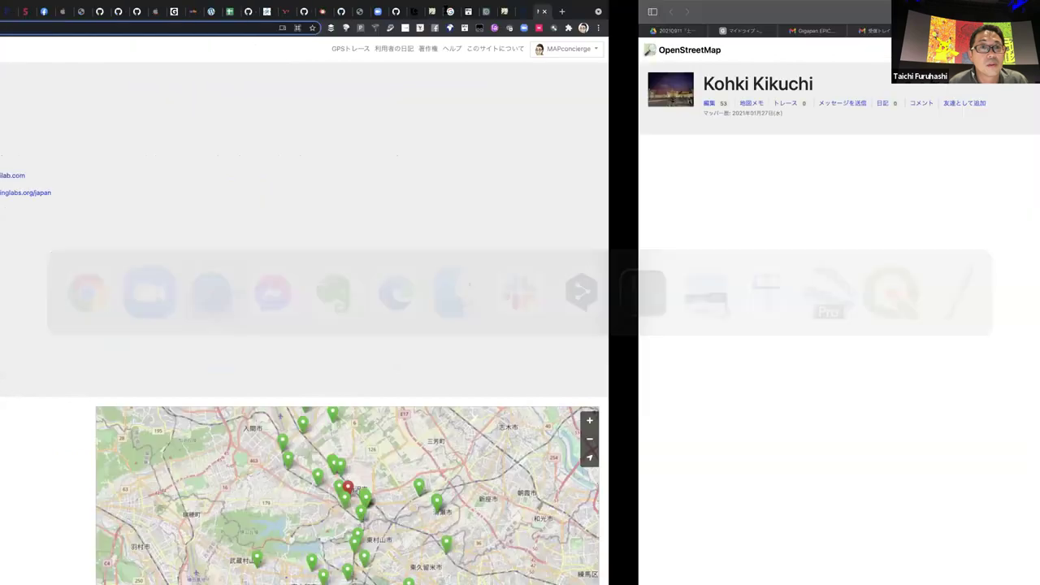
pyautogui.click(490, 13)
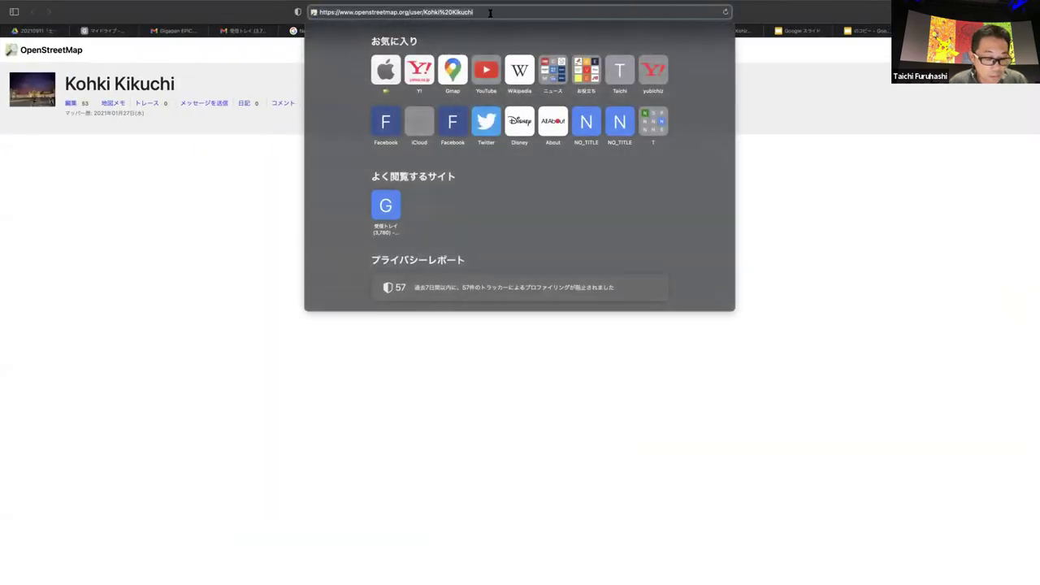
pyautogui.click(276, 166)
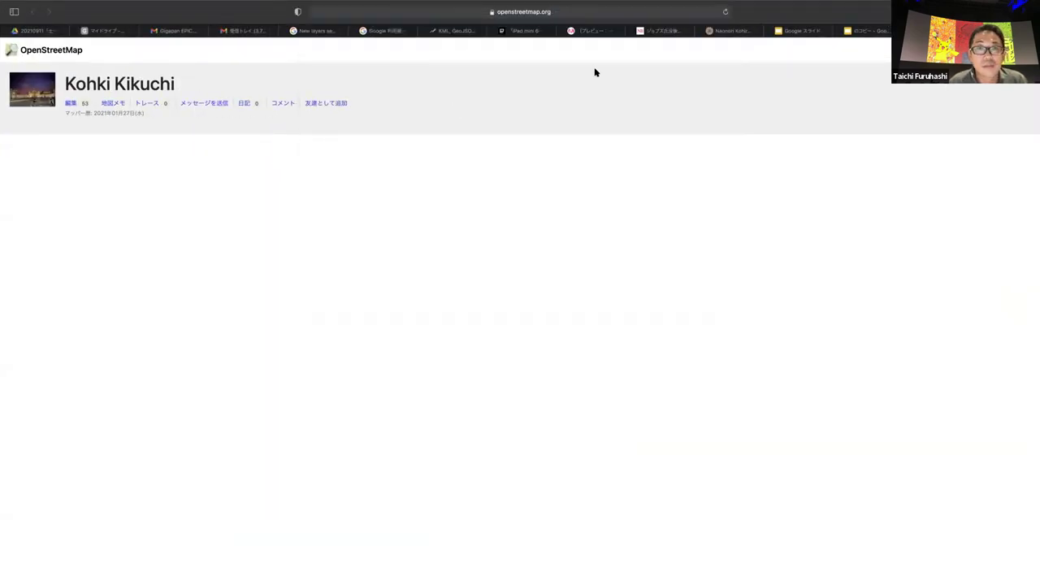
# Step: Return to Chrome's Tasking Manager team tab
pyautogui.press('super+Tab')
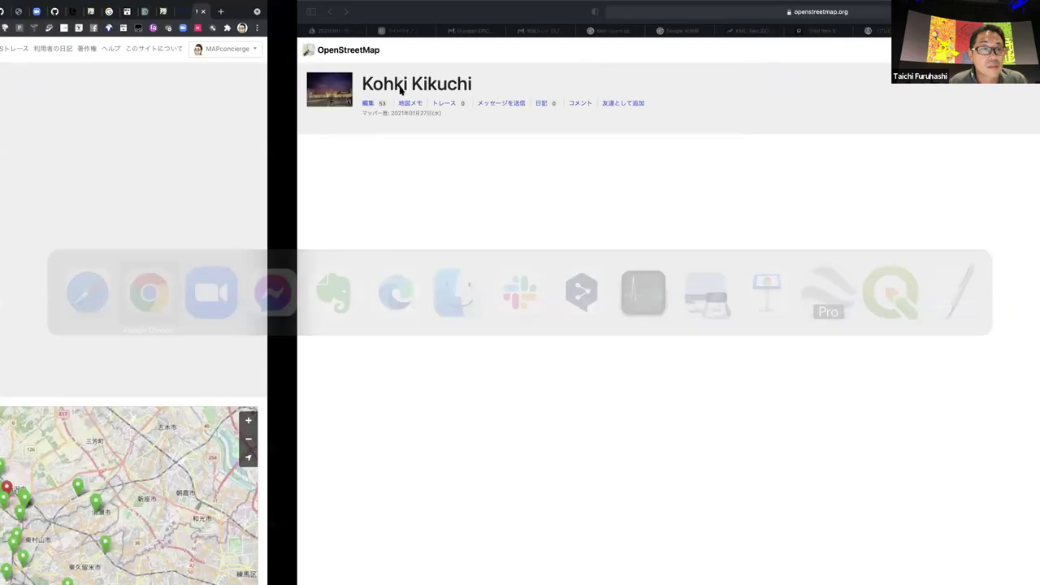
pyautogui.hotkey('ctrl', 'alt', 'Return')
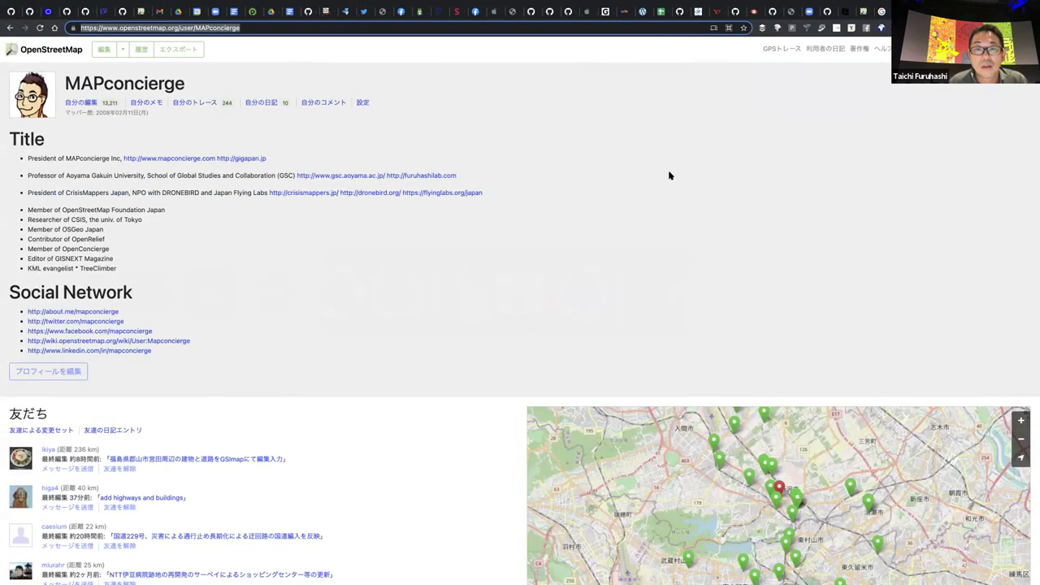
pyautogui.hotkey('ctrl', 'Tab')
# Step: Paste the mapper's username into YouthMappersAGU's member search and try shorter spellings
pyautogui.click(598, 311)
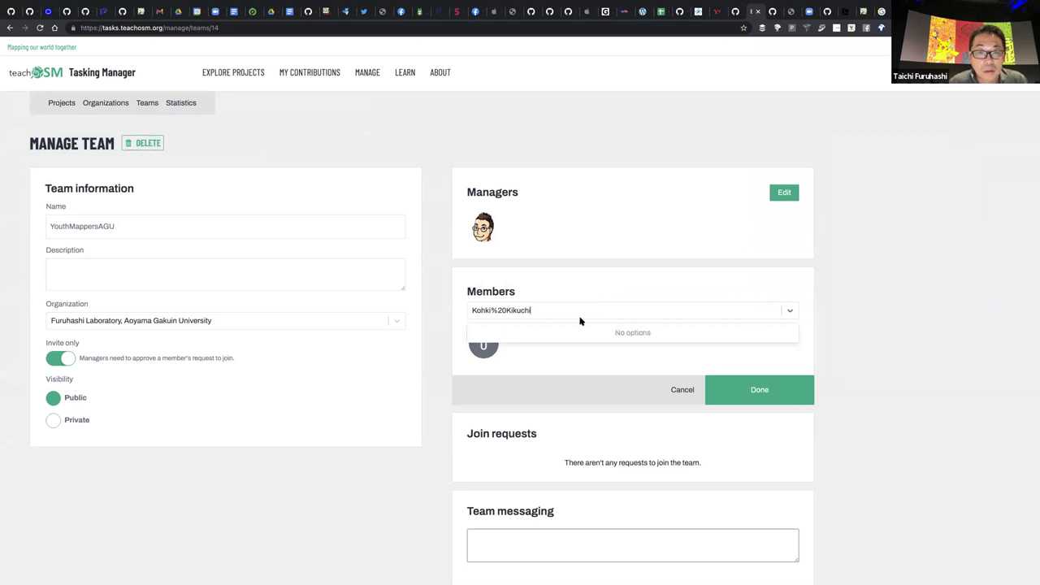
pyautogui.click(544, 313)
pyautogui.click(547, 313)
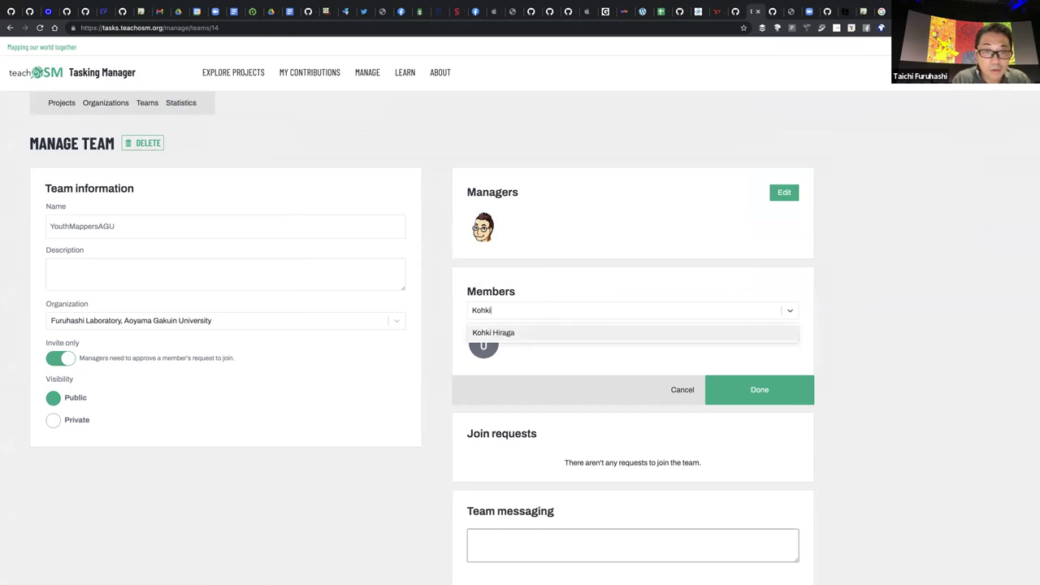
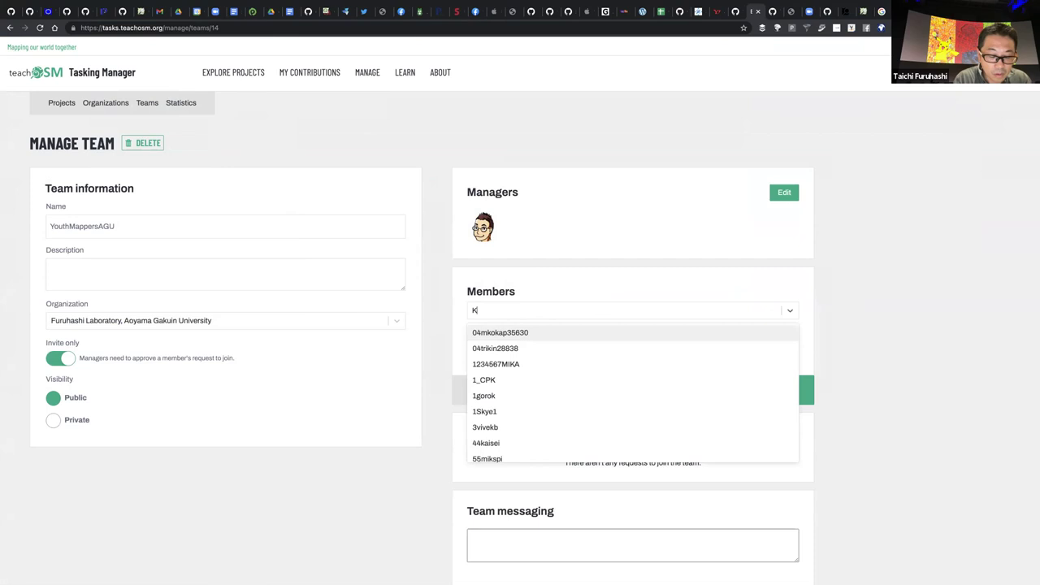
pyautogui.write('ikuchi')
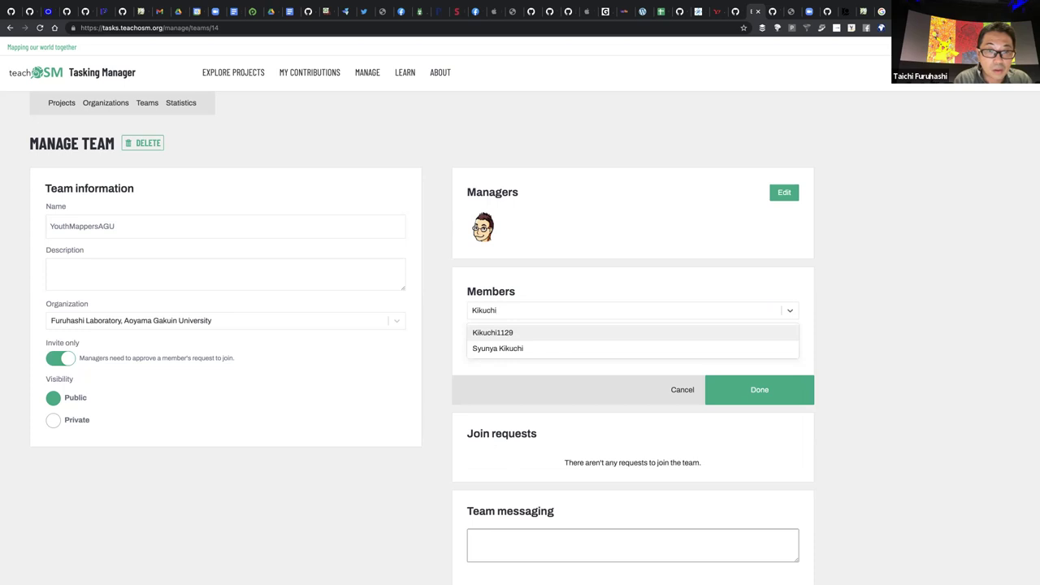
pyautogui.press('BackSpace')
pyautogui.press('BackSpace')
pyautogui.press('BackSpace')
pyautogui.press('BackSpace')
pyautogui.press('BackSpace')
pyautogui.press('BackSpace')
pyautogui.press('BackSpace')
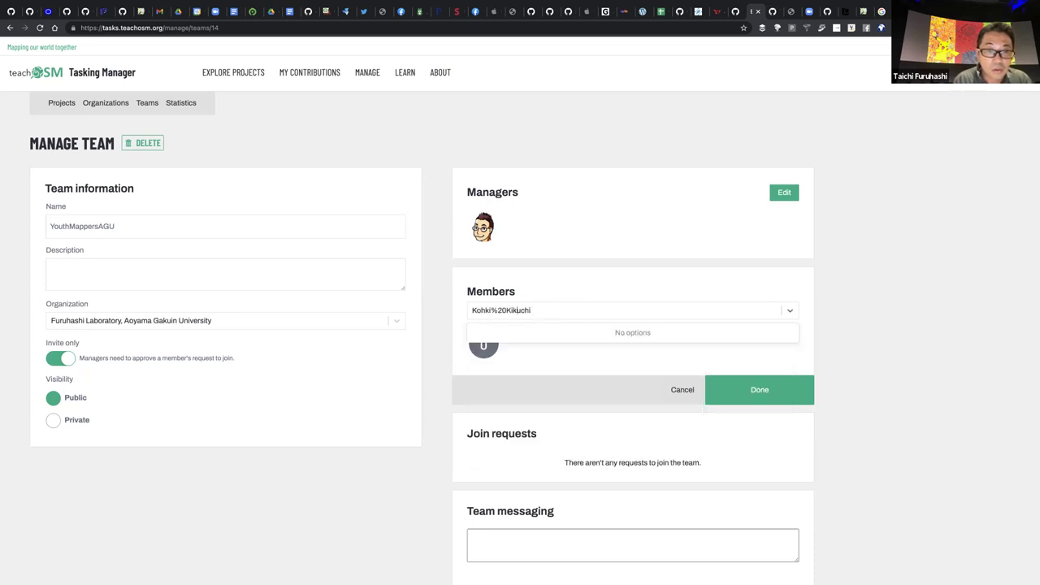
# Step: Try quoted and trimmed name variants without a match, then clear the search
pyautogui.hotkey('shift', 'Left')
pyautogui.hotkey('shift', 'Left')
pyautogui.hotkey('shift', 'Left')
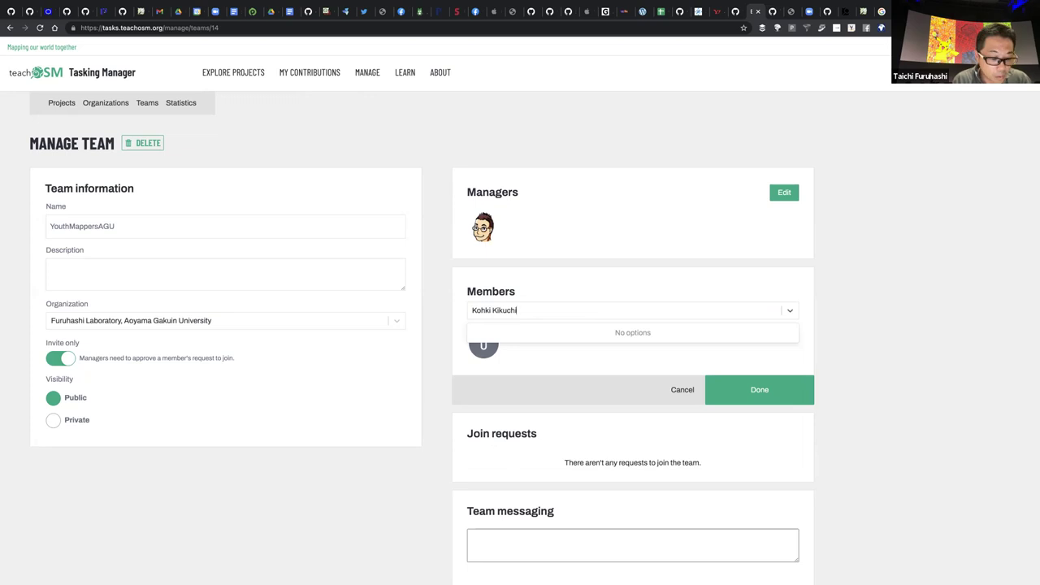
pyautogui.press('Home')
pyautogui.write('"')
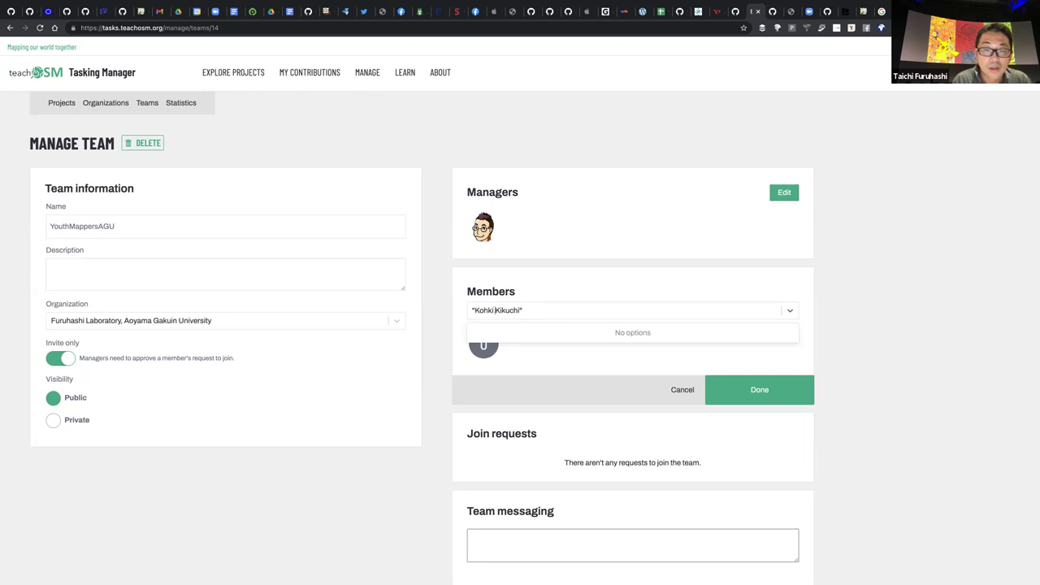
pyautogui.press('BackSpace')
pyautogui.moveTo(494, 309); pyautogui.dragTo(522, 309)
pyautogui.press('BackSpace')
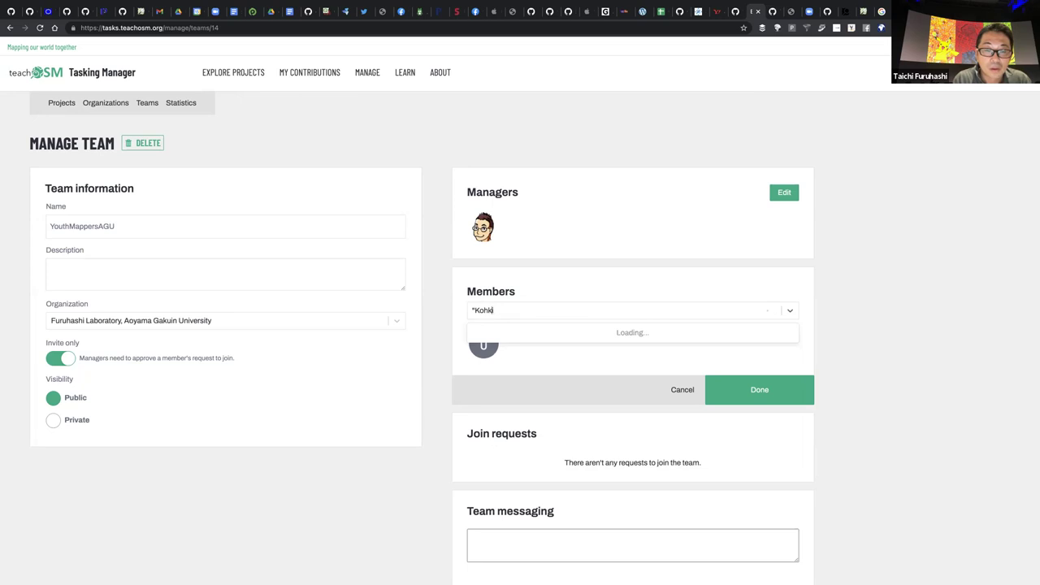
pyautogui.click(474, 309)
pyautogui.press('BackSpace')
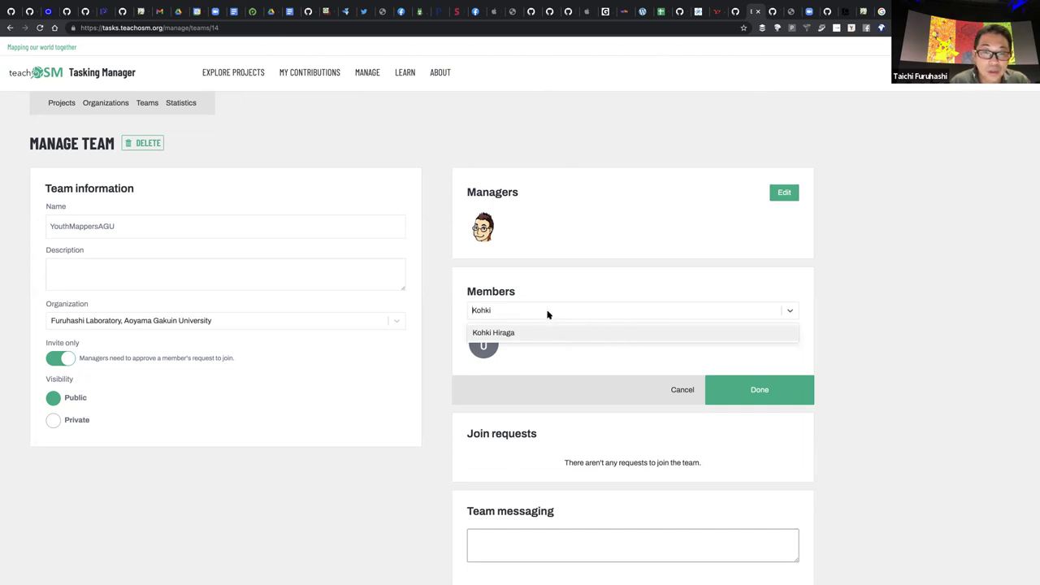
pyautogui.press('BackSpace')
pyautogui.press('BackSpace')
pyautogui.press('BackSpace')
pyautogui.press('BackSpace')
pyautogui.press('BackSpace')
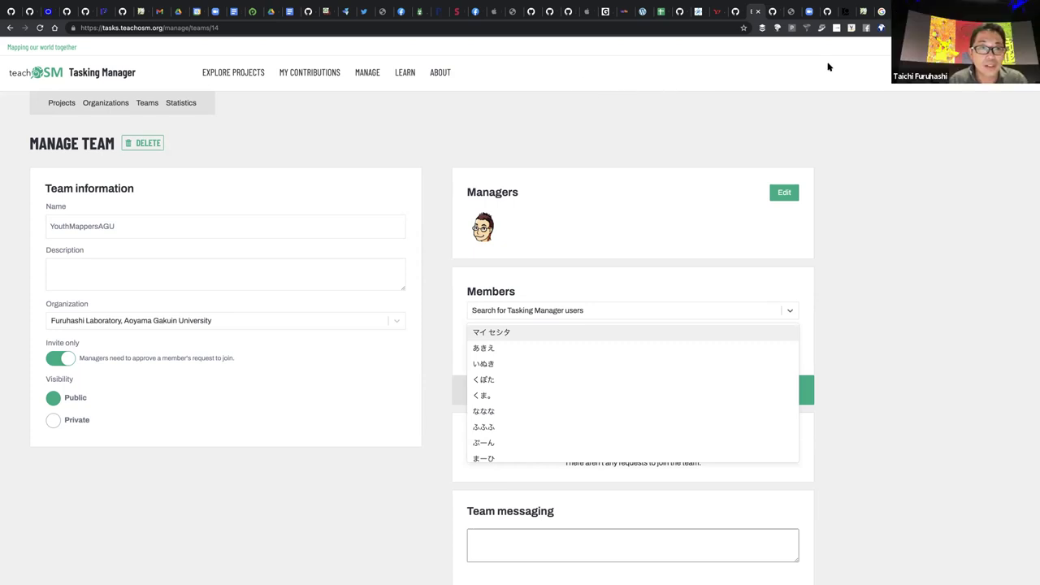
# Step: Open tasks.hotosm.org in a new tab
pyautogui.hotkey('ctrl', 't')
pyautogui.write('ta')
pyautogui.press('Return')
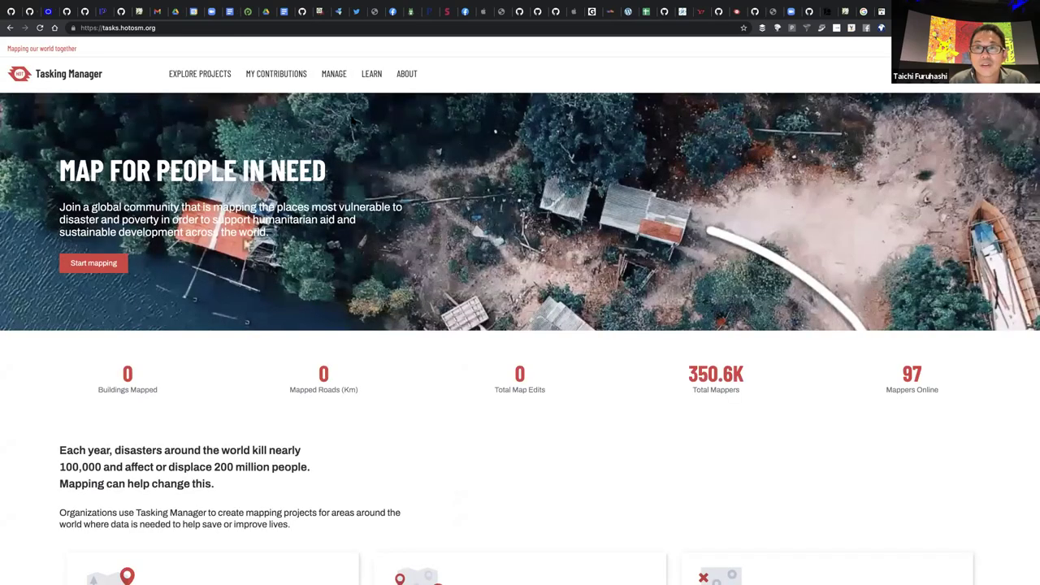
# Step: Open the YouthMappersAGU team from Manage > Teams
pyautogui.click(333, 73)
pyautogui.click(147, 104)
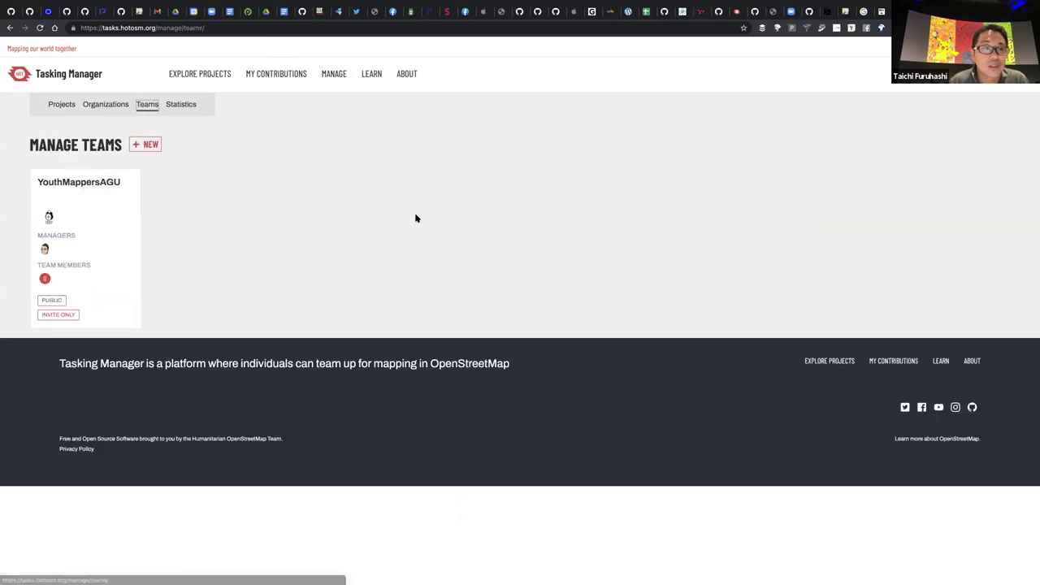
pyautogui.click(102, 189)
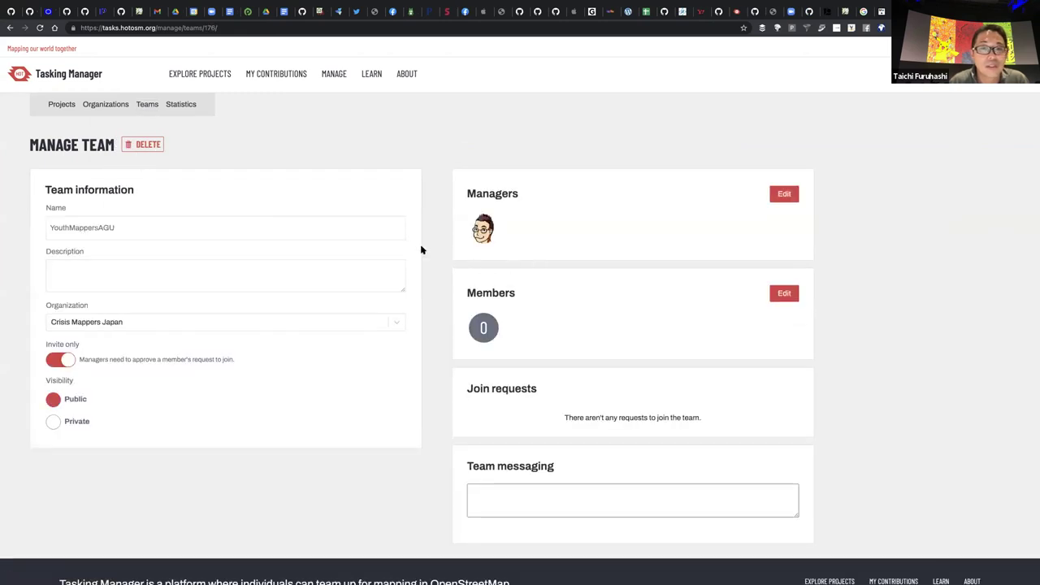
# Step: Add the pasted mapper to the team's members and save, giving two members
pyautogui.click(786, 294)
pyautogui.click(608, 314)
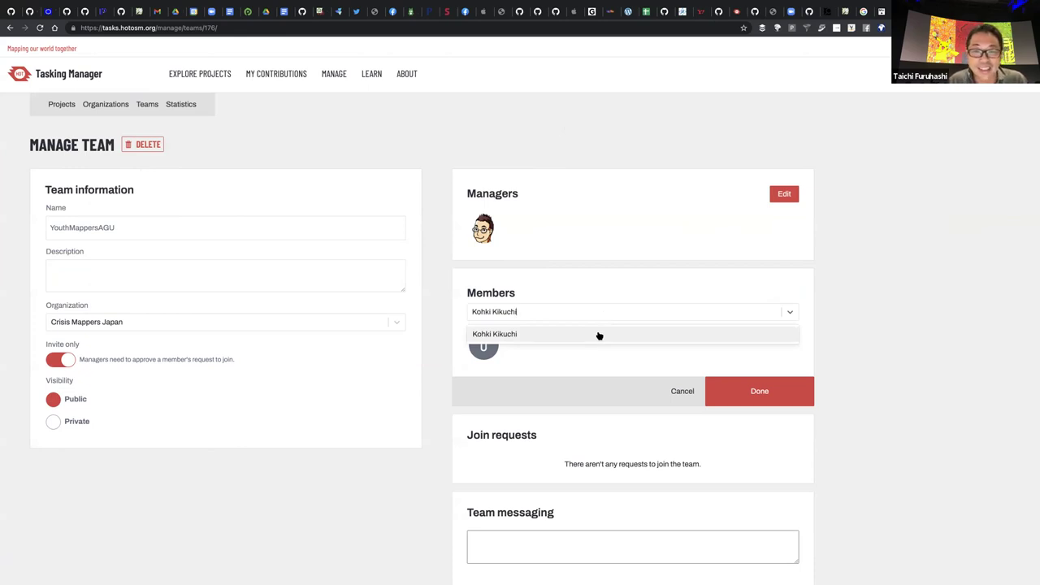
pyautogui.click(598, 335)
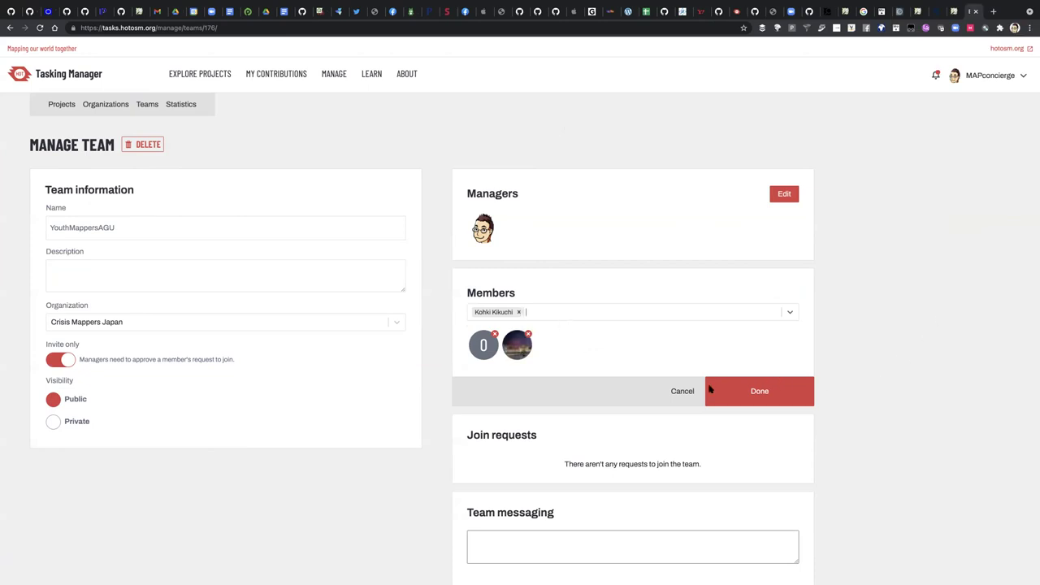
pyautogui.click(766, 394)
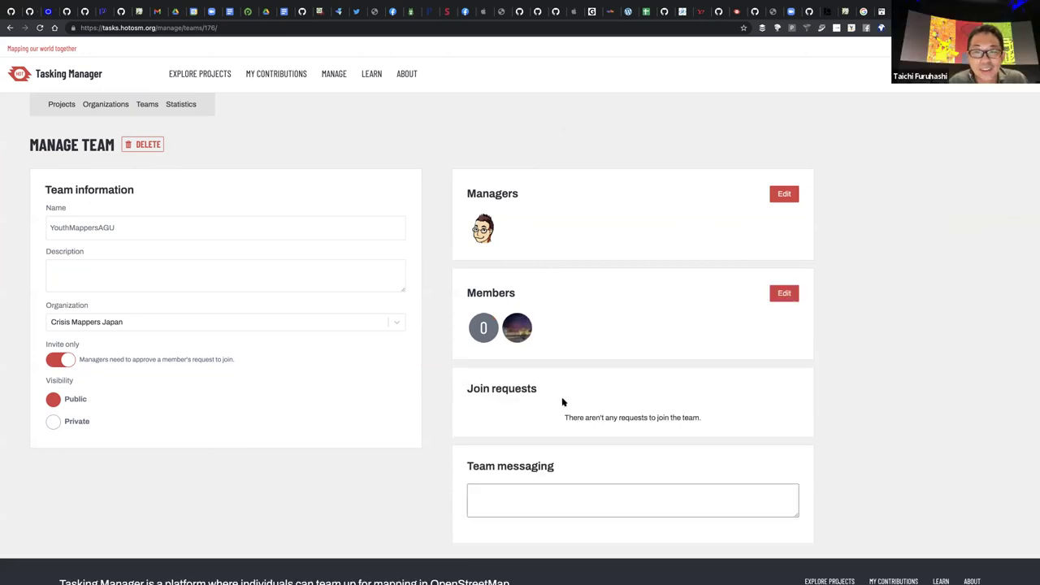
pyautogui.scroll(-3, 650, 423)
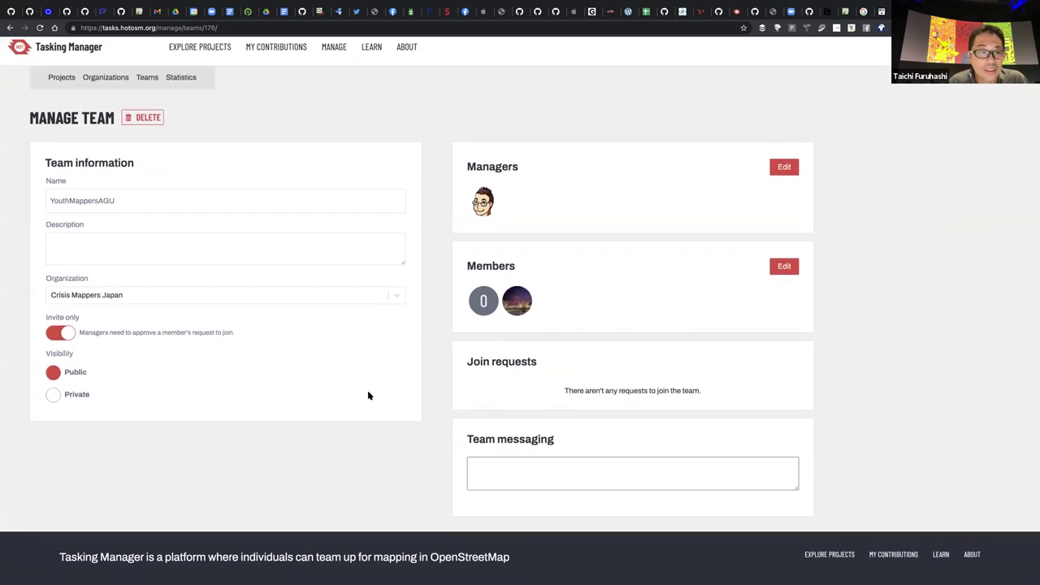
pyautogui.scroll(-3, 367, 394)
pyautogui.scroll(5, 368, 395)
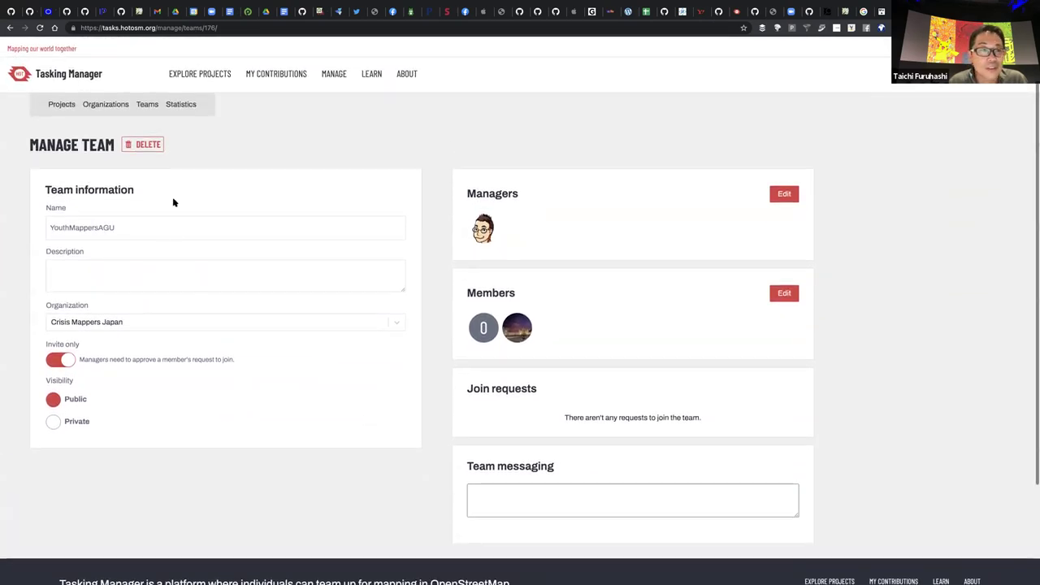
# Step: Open the Crisis Mappers Japan organization from the Organizations management list
pyautogui.click(101, 102)
pyautogui.click(221, 189)
pyautogui.scroll(-2, 361, 437)
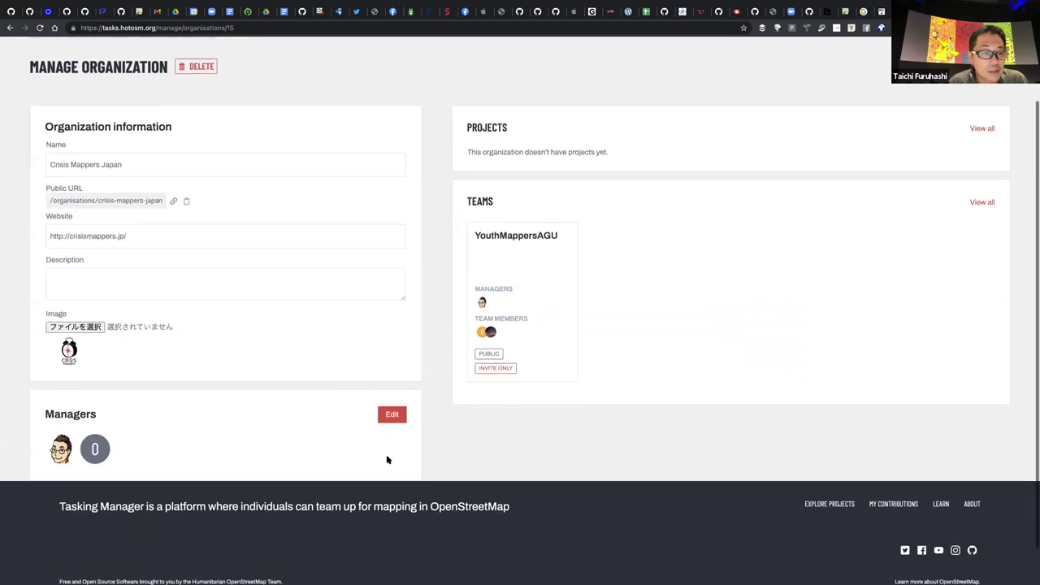
# Step: Add the pasted user to the organization's managers and save
pyautogui.click(385, 415)
pyautogui.click(327, 435)
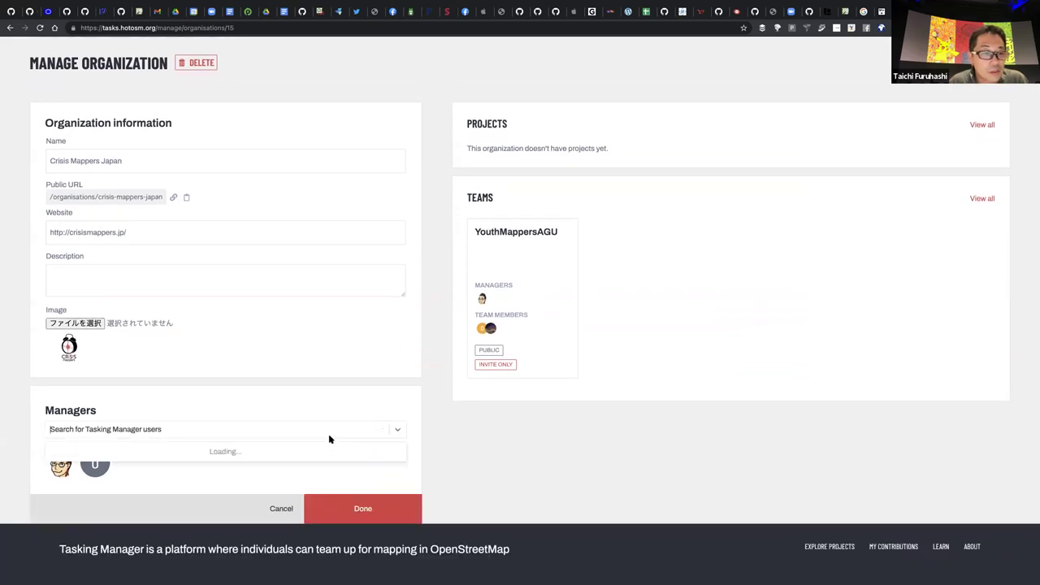
pyautogui.click(316, 435)
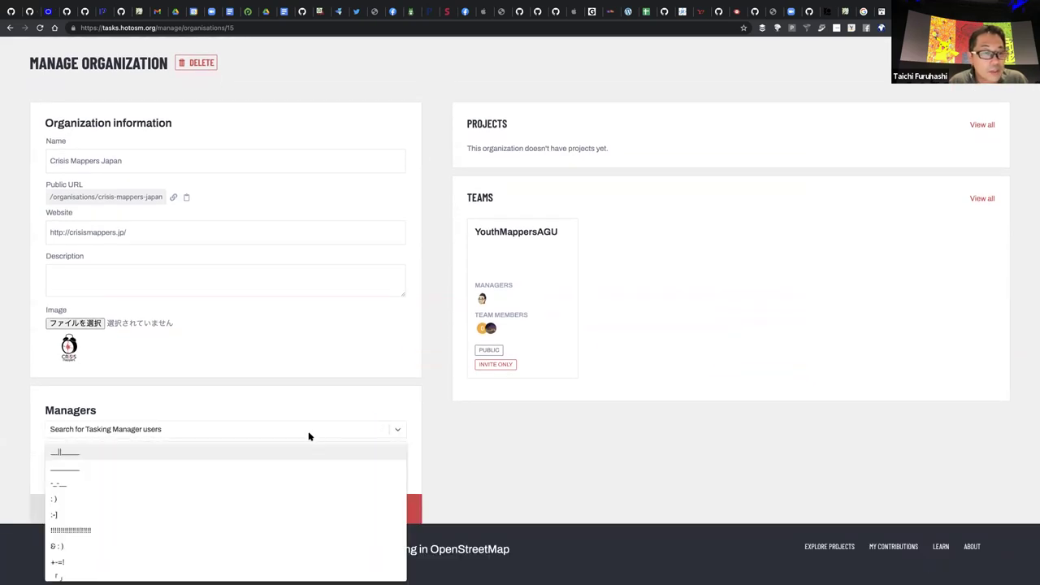
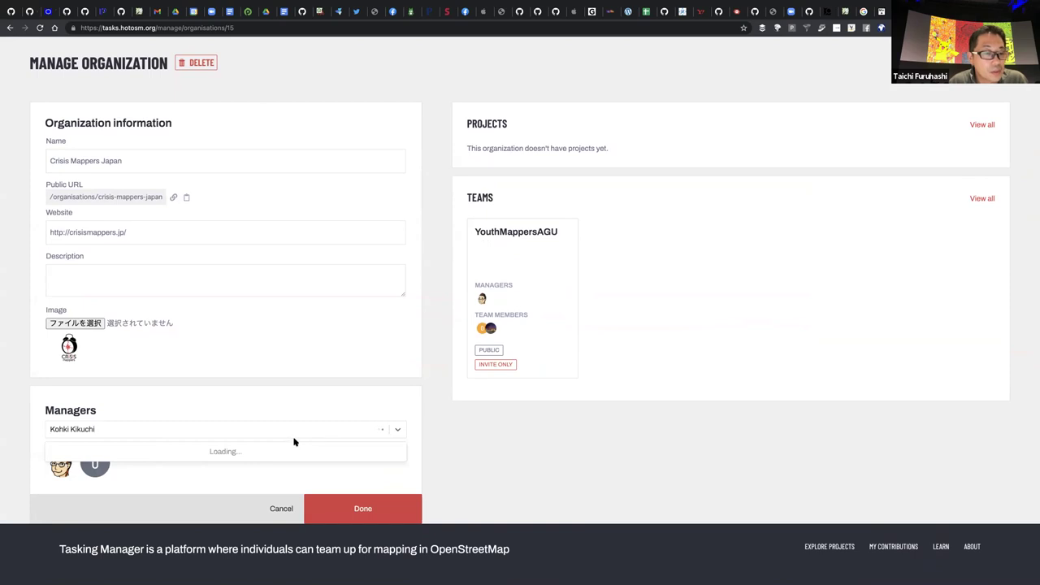
pyautogui.click(280, 459)
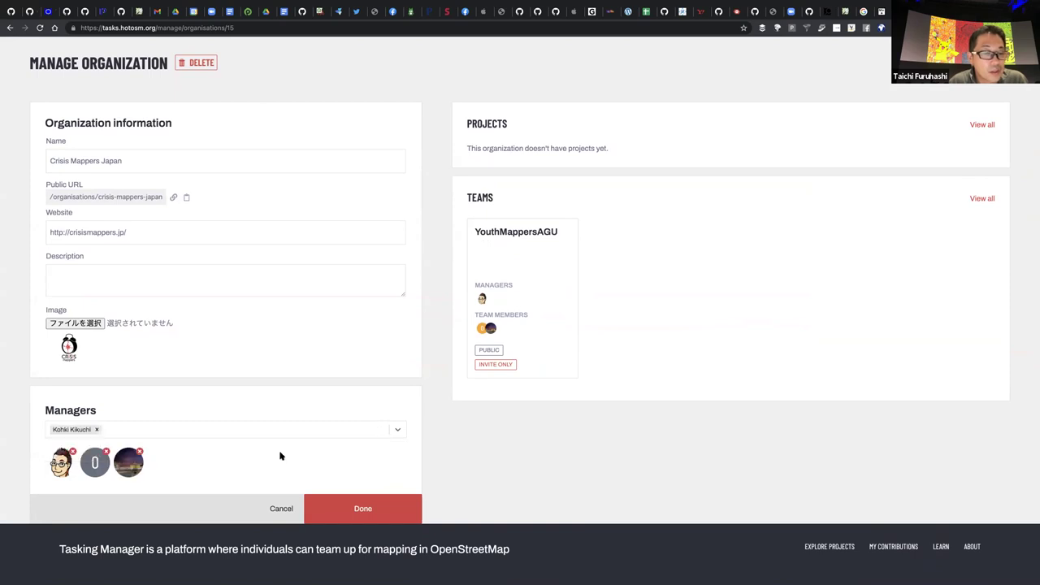
pyautogui.click(369, 511)
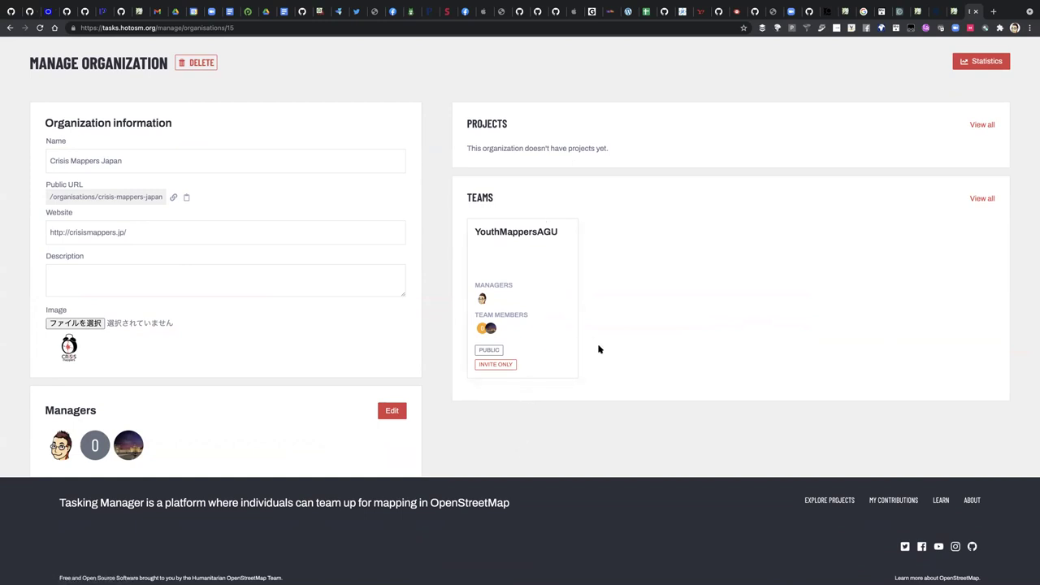
pyautogui.moveTo(600, 4)
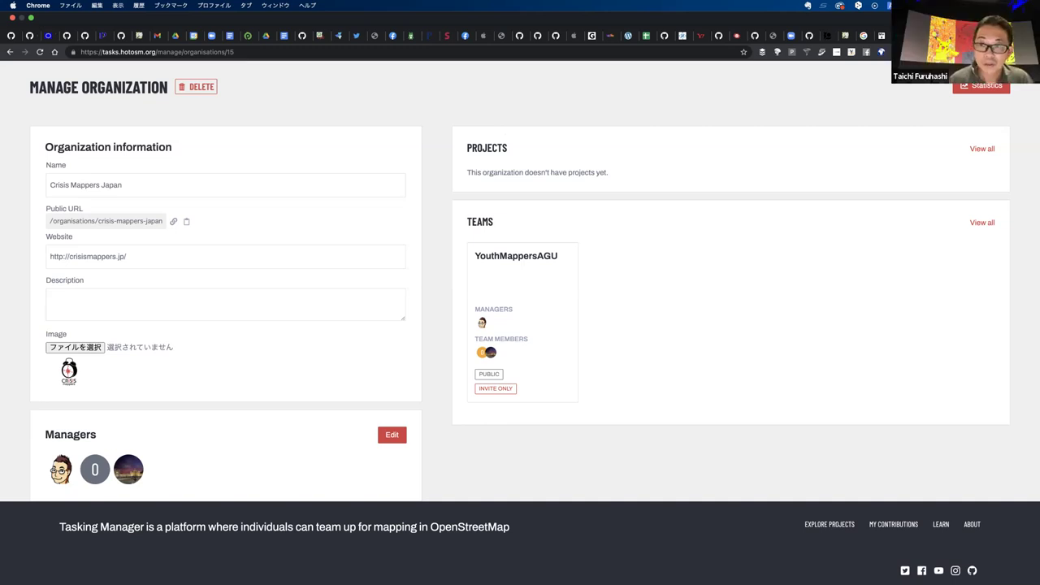
# Step: Search Google for 'taginfo' and open the OpenStreetMap Taginfo result
pyautogui.press('super+t')
pyautogui.write('taginfo')
pyautogui.press('Return')
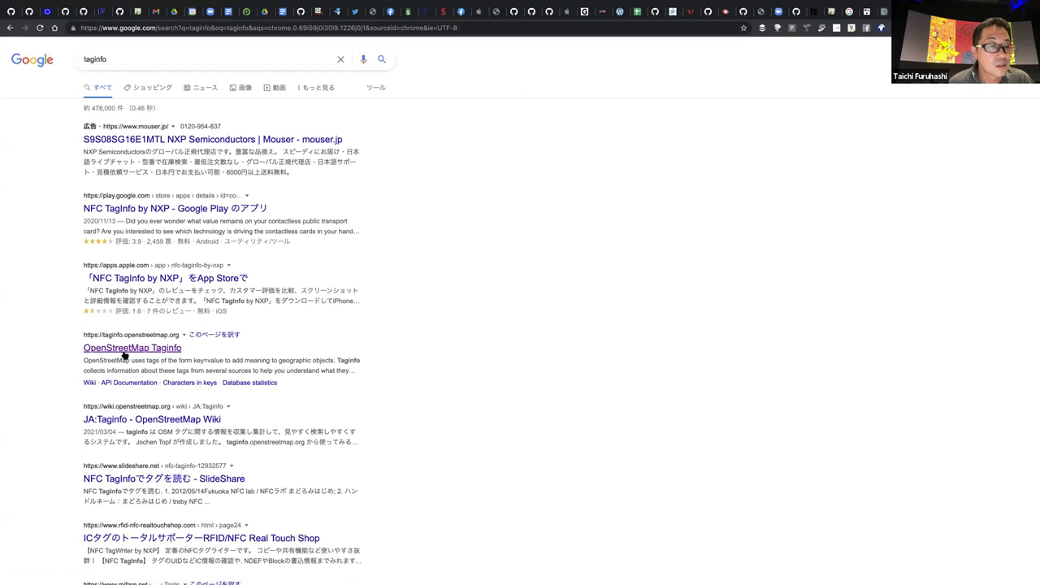
pyautogui.click(128, 351)
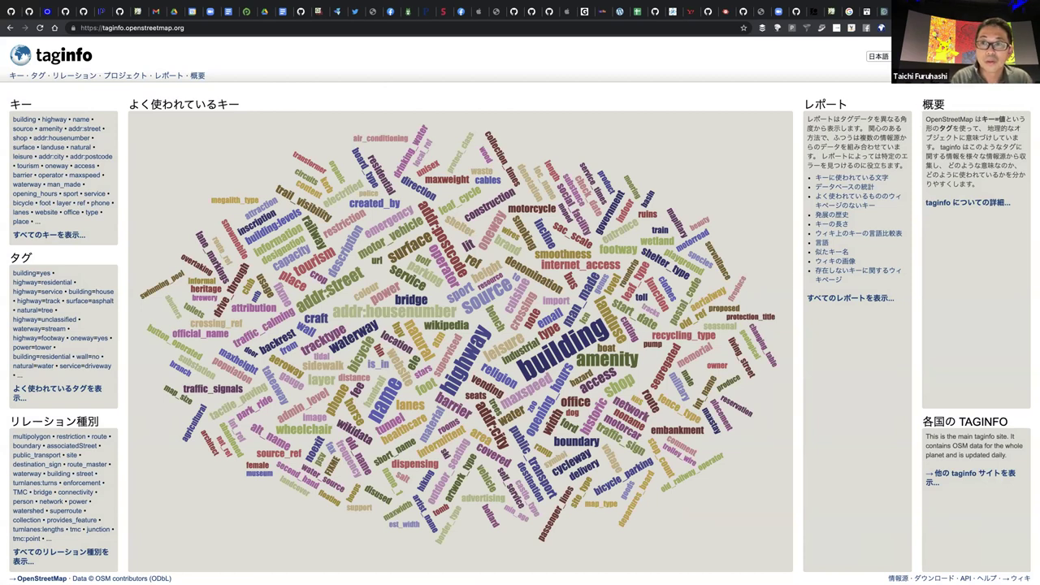
# Step: Search taginfo for ローソン and show the matching tag values
pyautogui.press('Return')
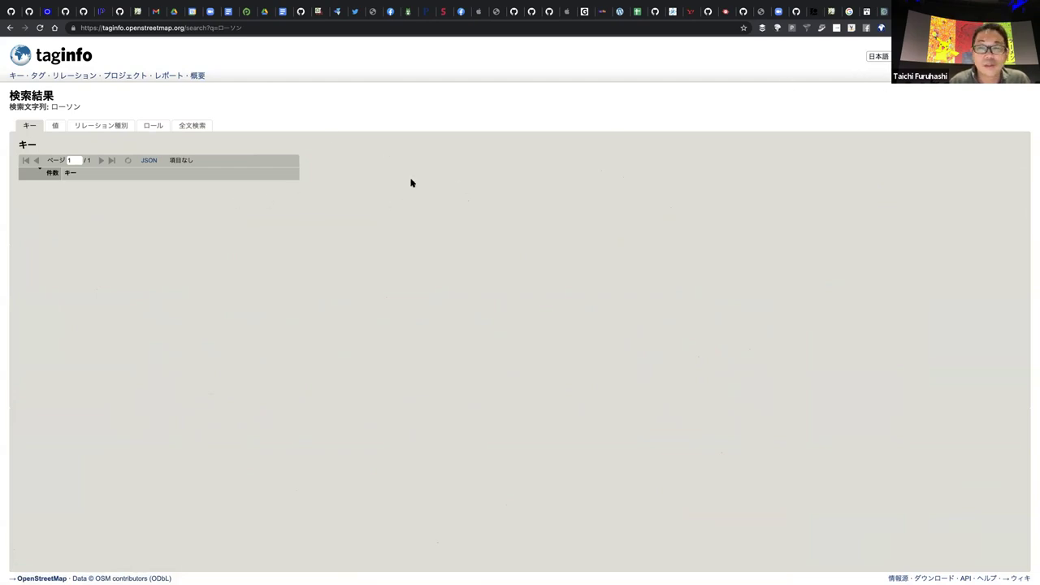
pyautogui.doubleClick(928, 57)
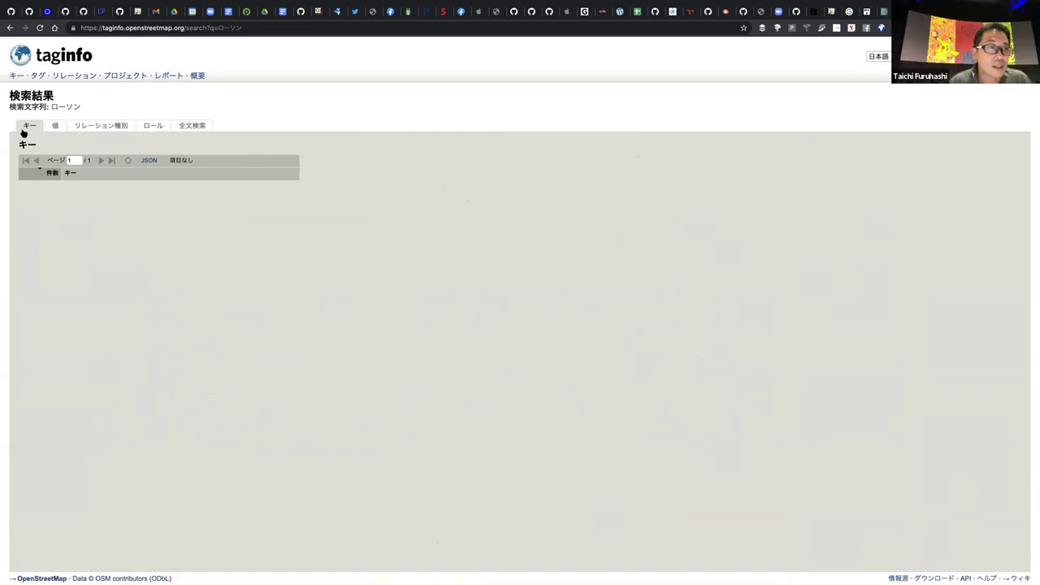
pyautogui.click(54, 127)
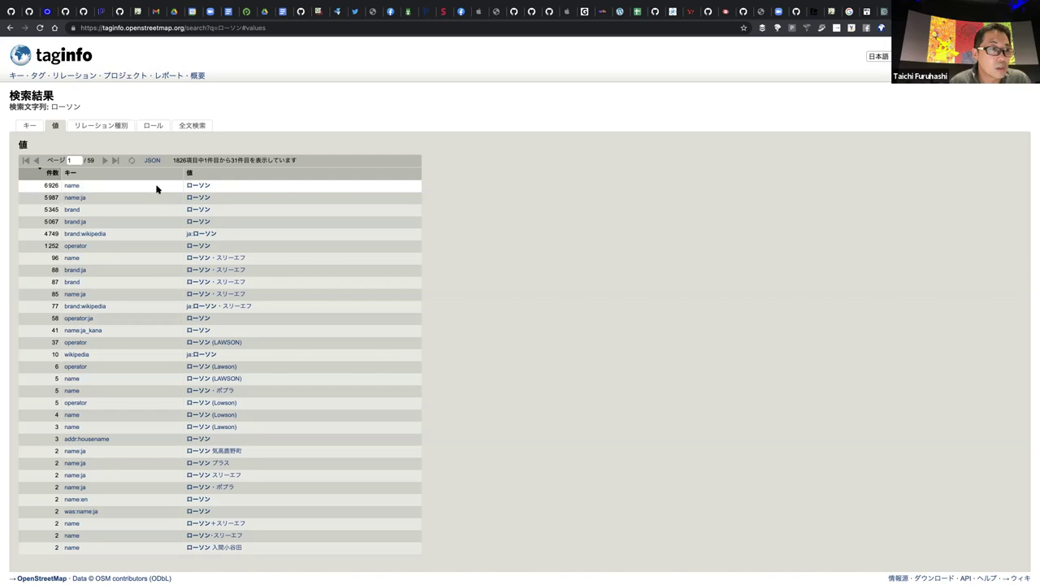
# Step: Highlight the name and name:ja rows and the ローソン・スリーエフ and LAWSON operator values
pyautogui.doubleClick(72, 185)
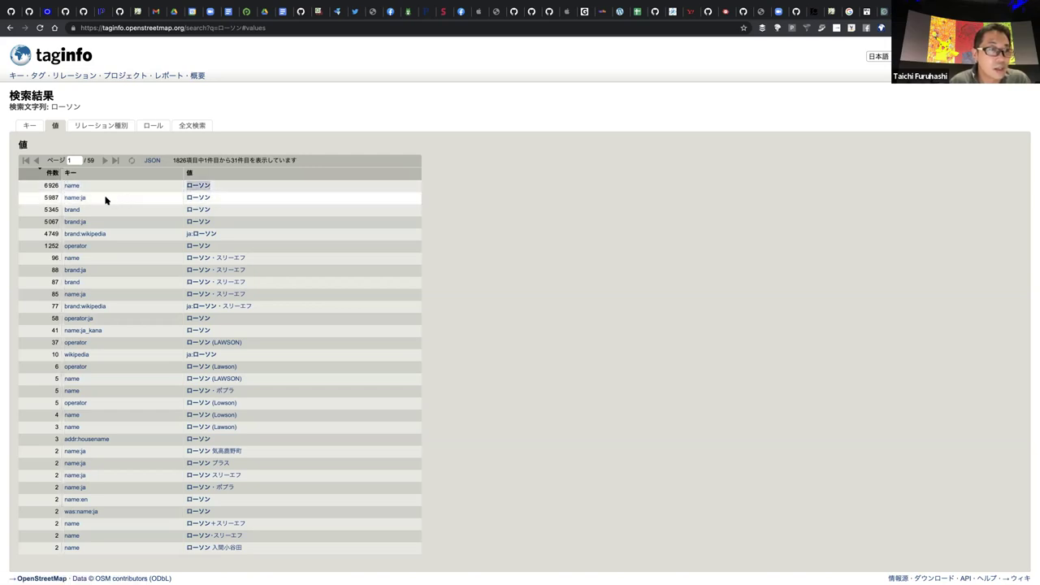
pyautogui.doubleClick(75, 197)
pyautogui.moveTo(213, 199); pyautogui.dragTo(186, 199)
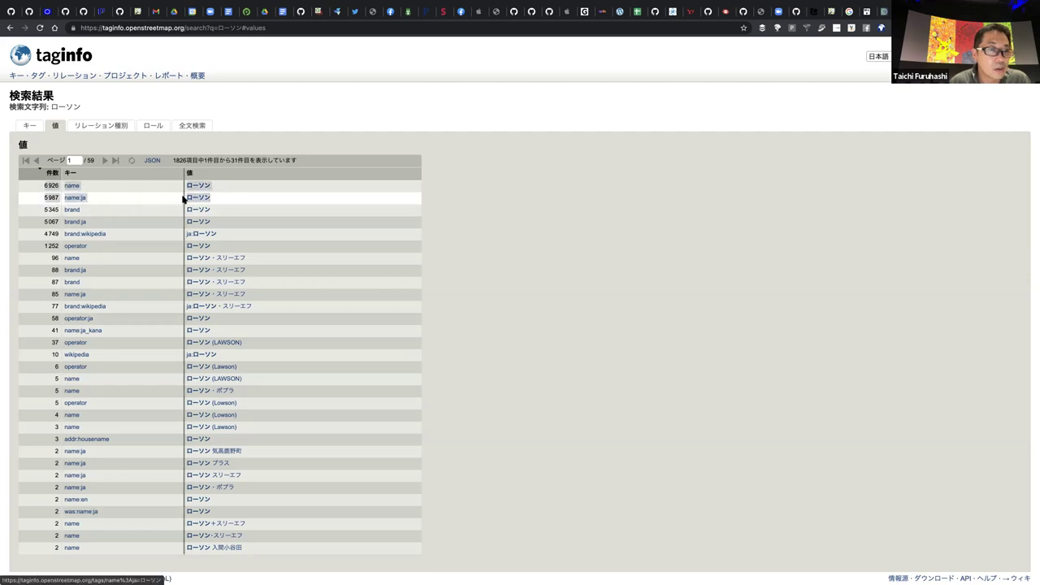
pyautogui.moveTo(93, 210); pyautogui.dragTo(86, 186)
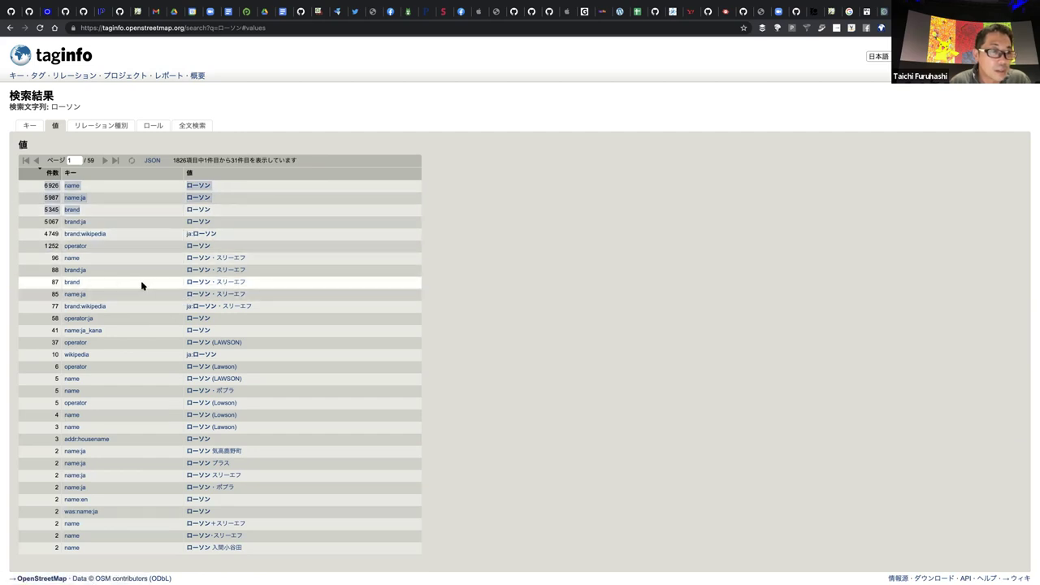
pyautogui.moveTo(284, 257); pyautogui.dragTo(186, 257)
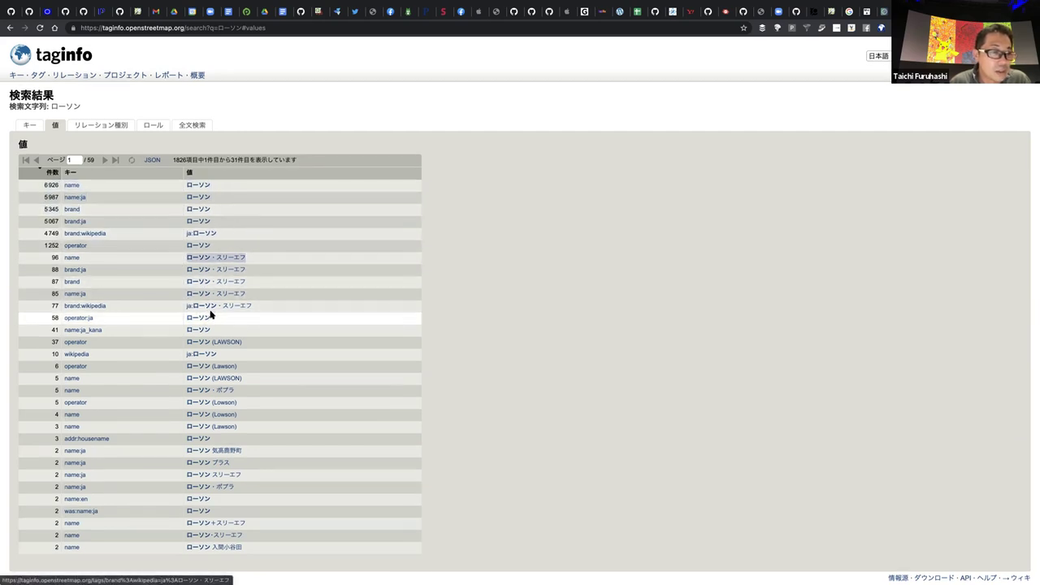
pyautogui.moveTo(251, 343); pyautogui.dragTo(188, 342)
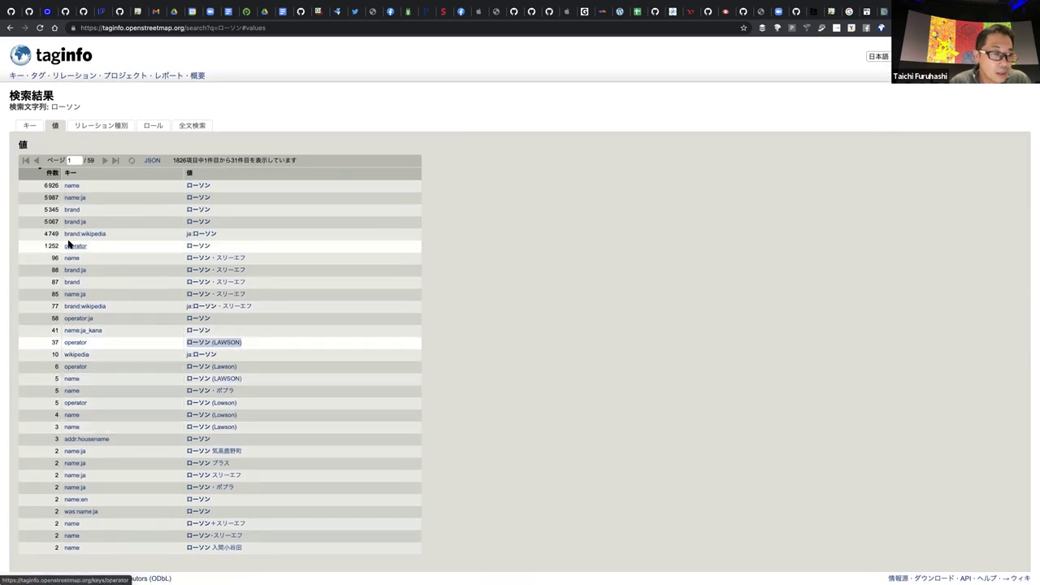
pyautogui.scroll(1, 166, 398)
pyautogui.scroll(-1, 165, 402)
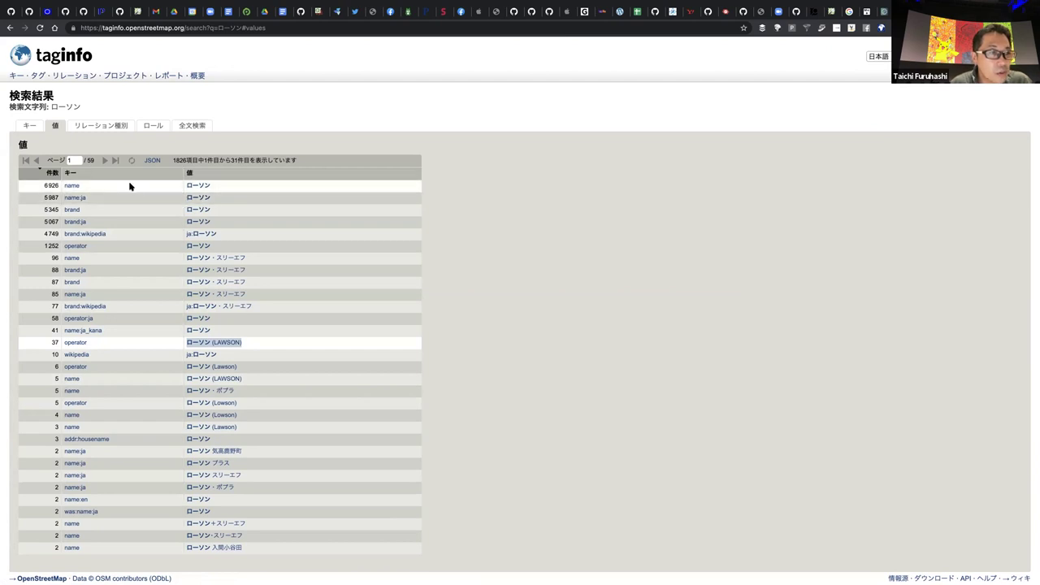
# Step: Compare the キー and 値 results, then open the name=ローソン tag page (6,926 objects)
pyautogui.click(30, 127)
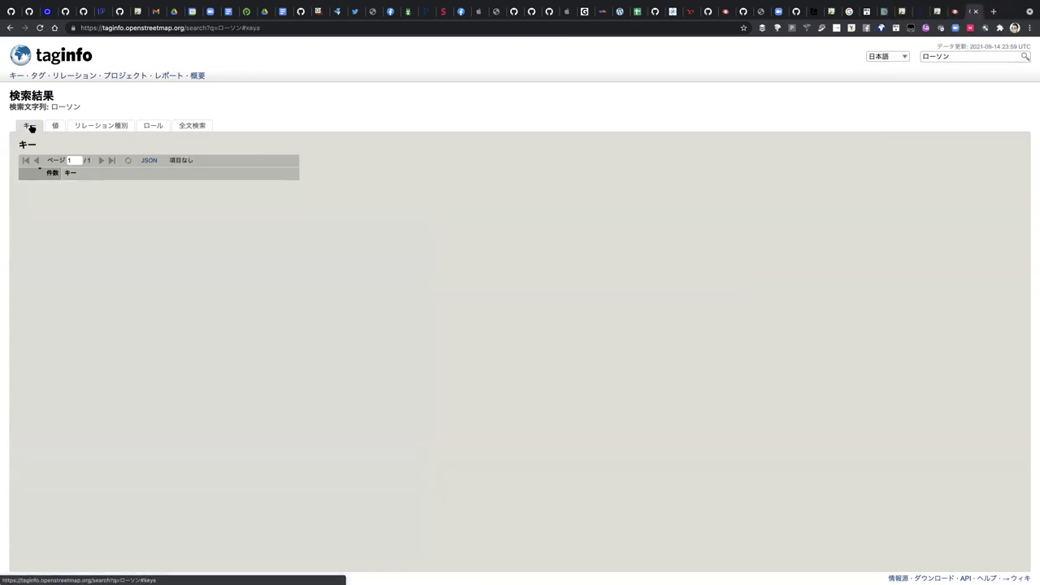
pyautogui.click(51, 127)
pyautogui.click(30, 127)
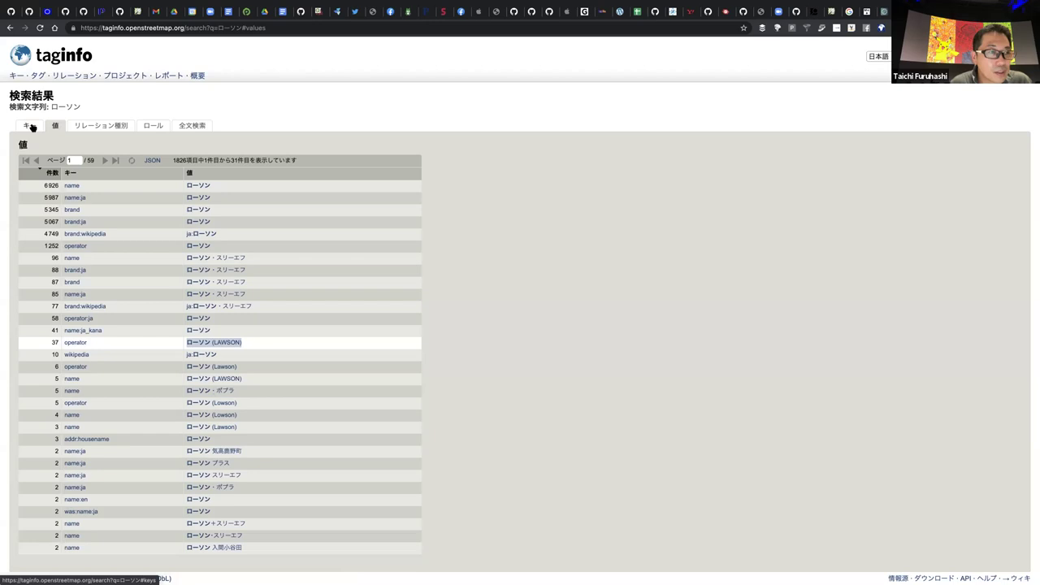
pyautogui.click(51, 126)
pyautogui.click(30, 126)
pyautogui.click(52, 127)
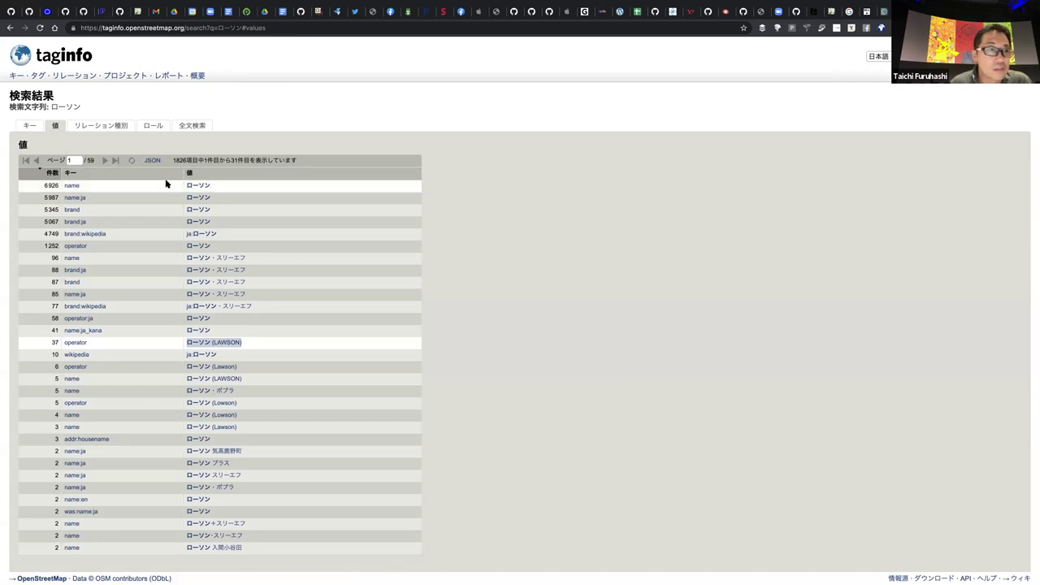
pyautogui.click(130, 140)
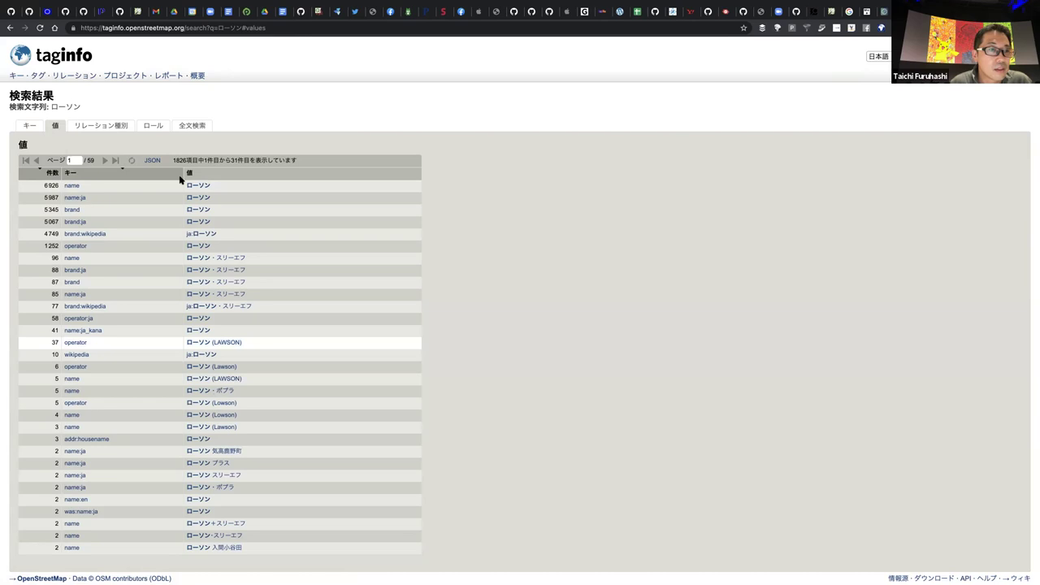
pyautogui.click(199, 188)
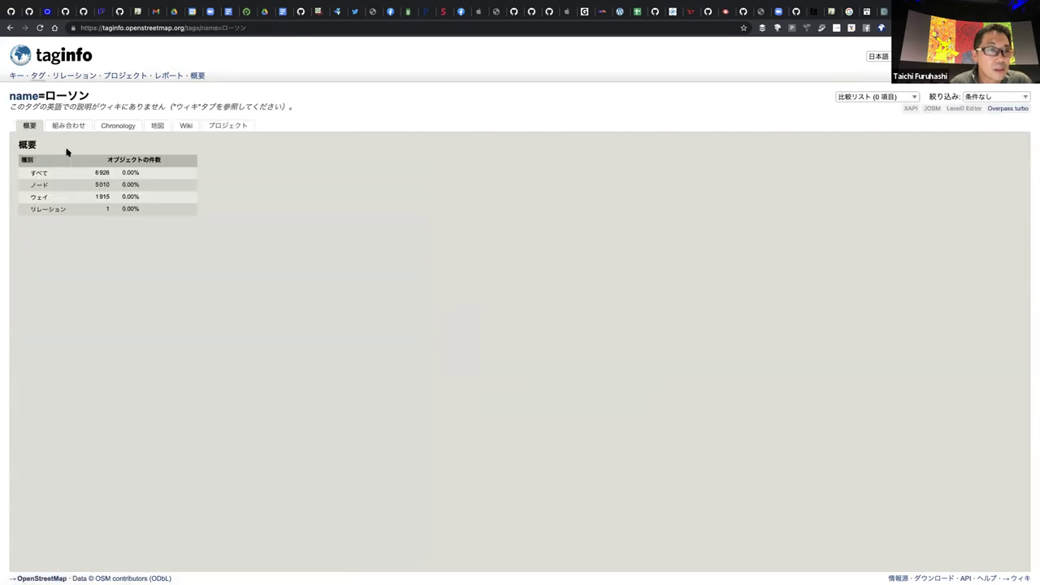
pyautogui.moveTo(8, 94); pyautogui.dragTo(87, 95)
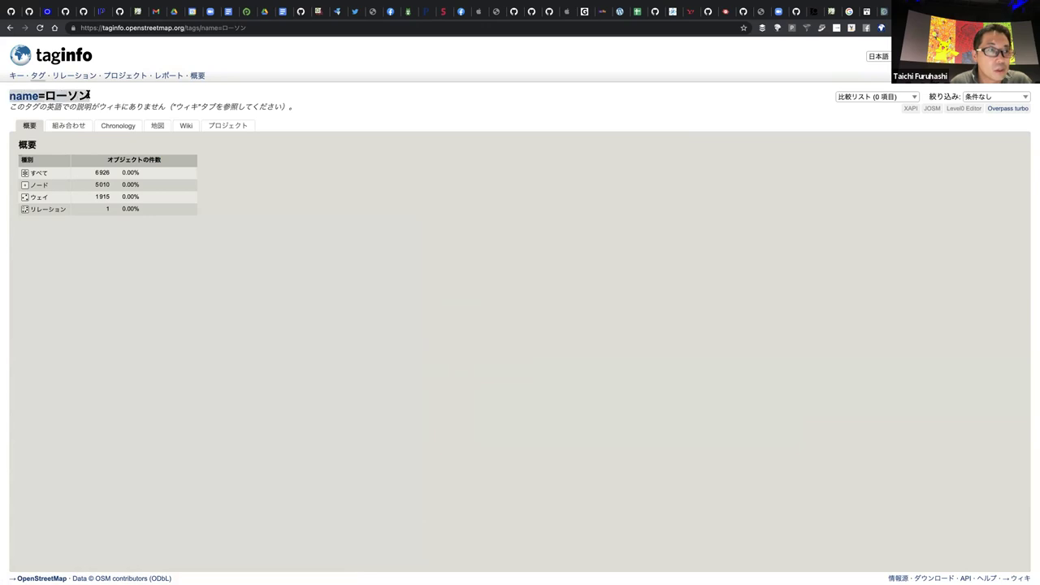
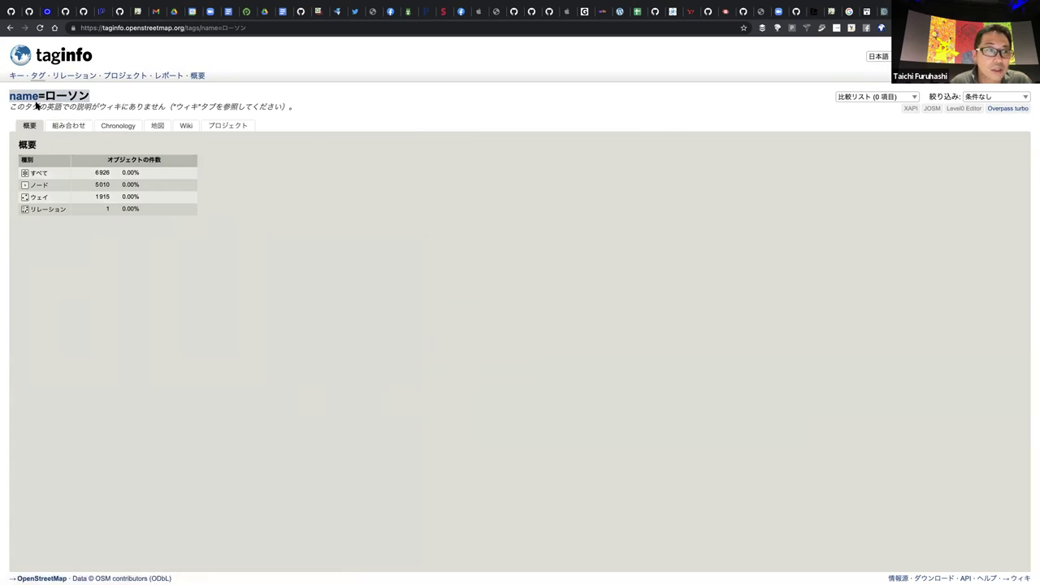
# Step: Send name=ローソン to Overpass turbo as a node, way and relation query over Japan
pyautogui.click(1007, 108)
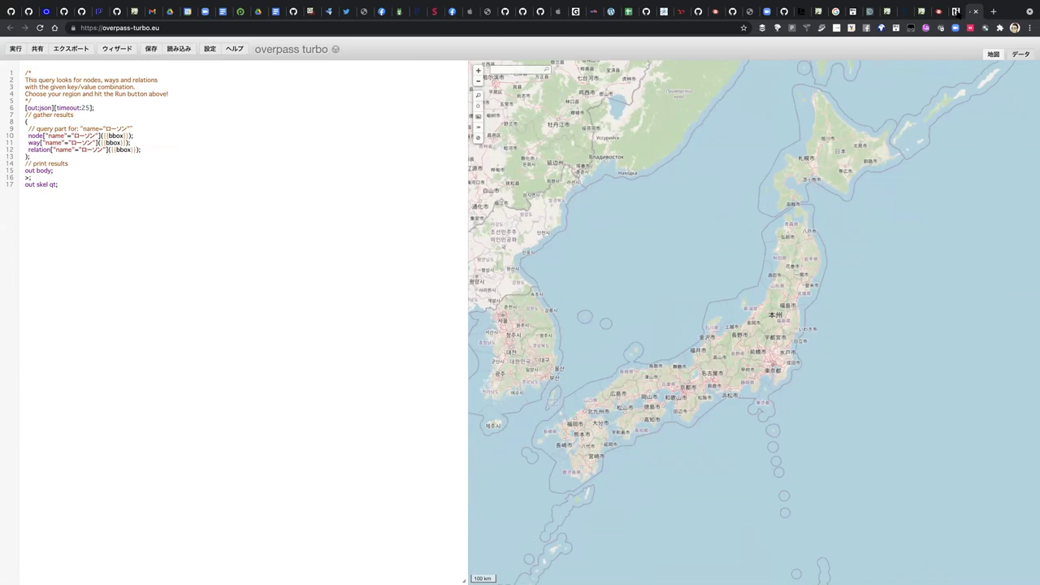
# Step: Return to taginfo's name=ローソン overview showing 6926 objects
pyautogui.click(952, 11)
pyautogui.click(284, 194)
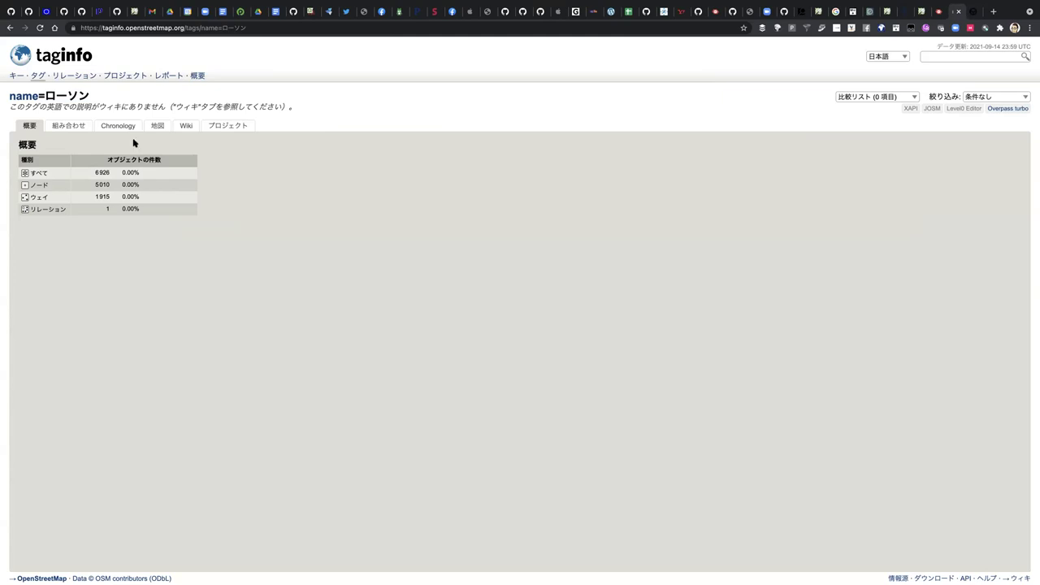
# Step: View name=ローソン's combinations, then go back to the ローソン search results
pyautogui.click(73, 128)
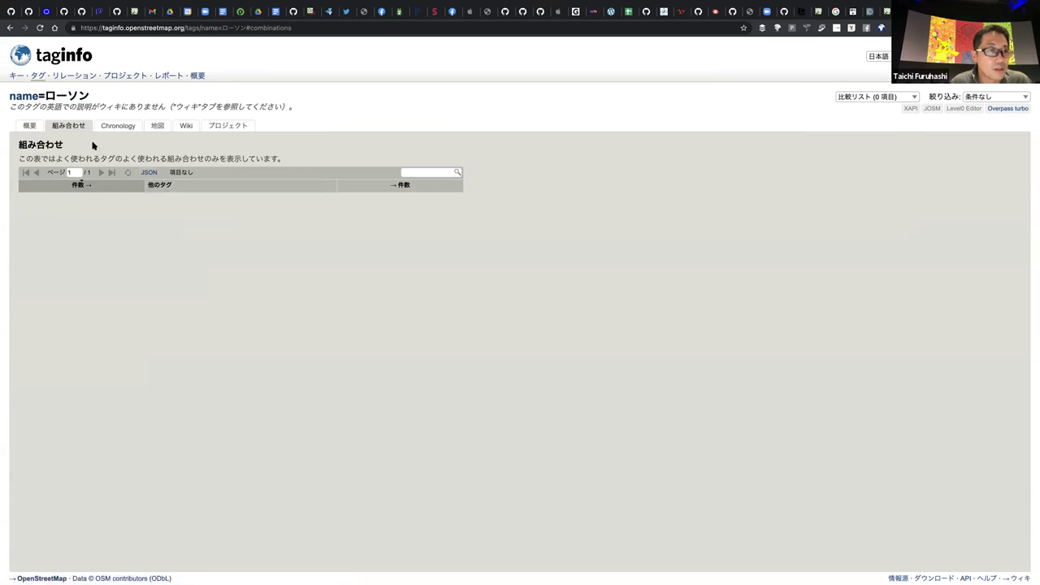
pyautogui.click(10, 27)
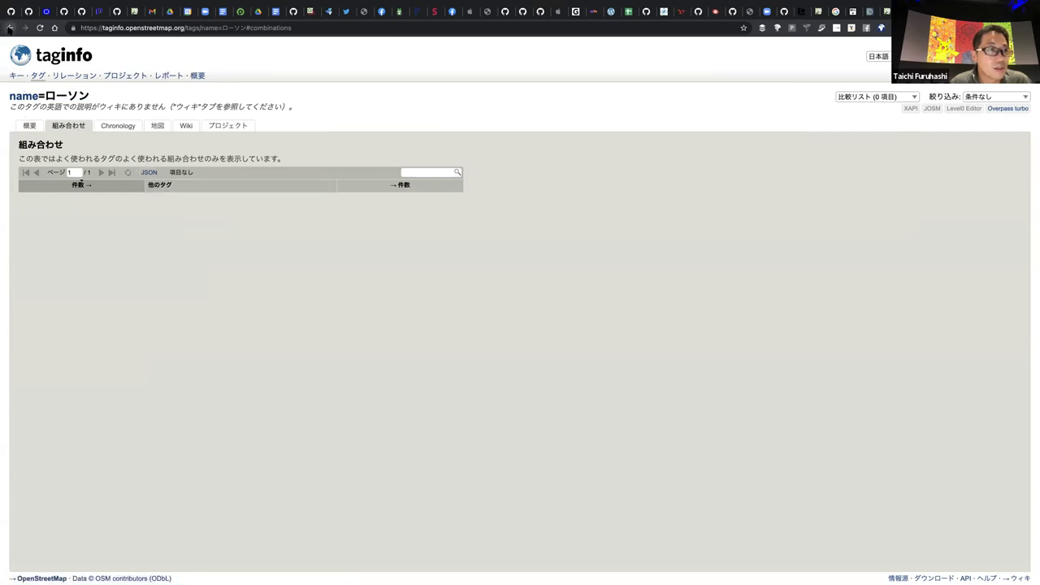
pyautogui.click(10, 28)
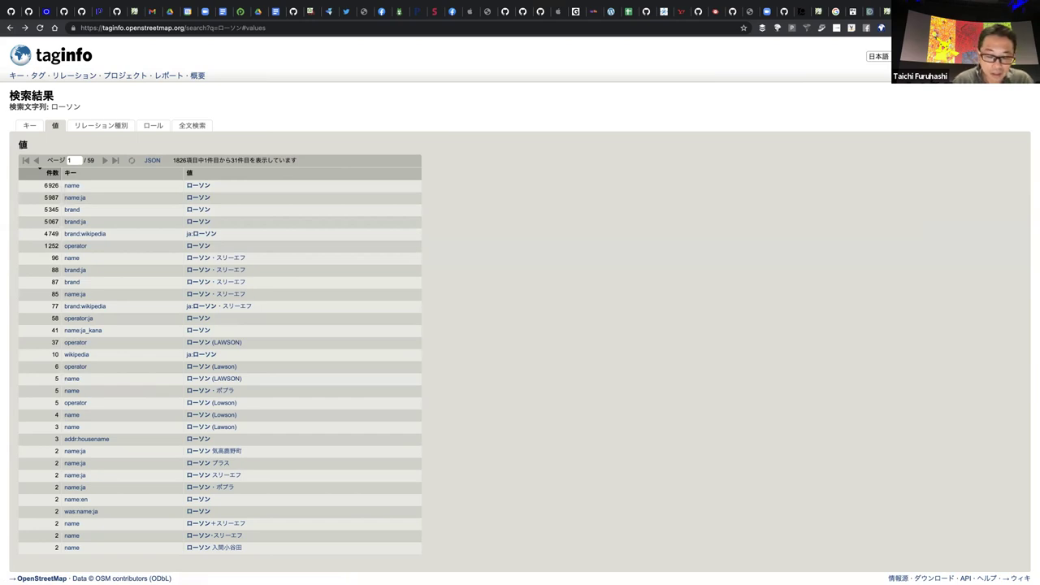
# Step: Search taginfo for highway, listing 852 matching keys
pyautogui.write('highway')
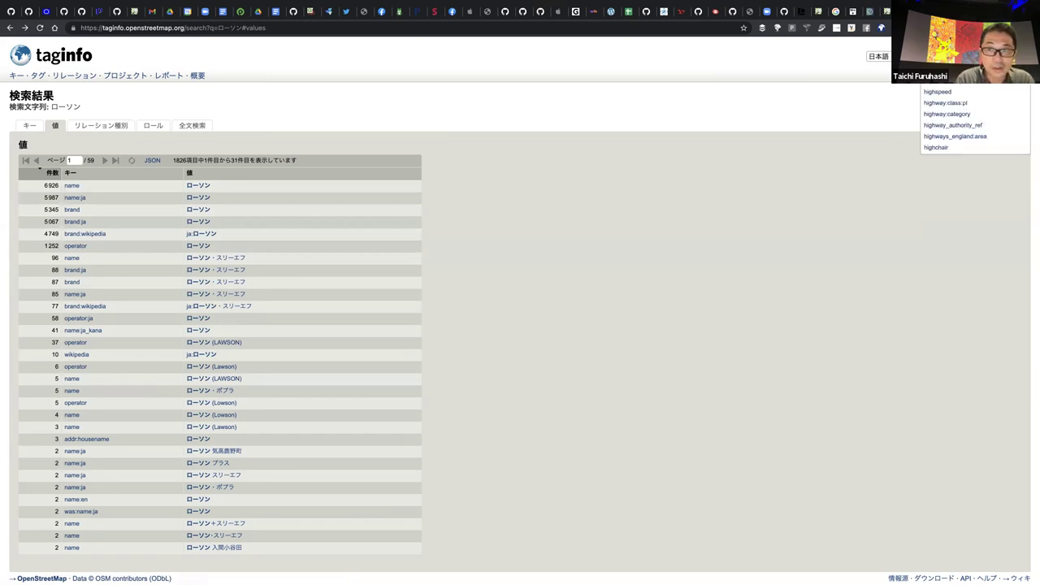
pyautogui.press('Return')
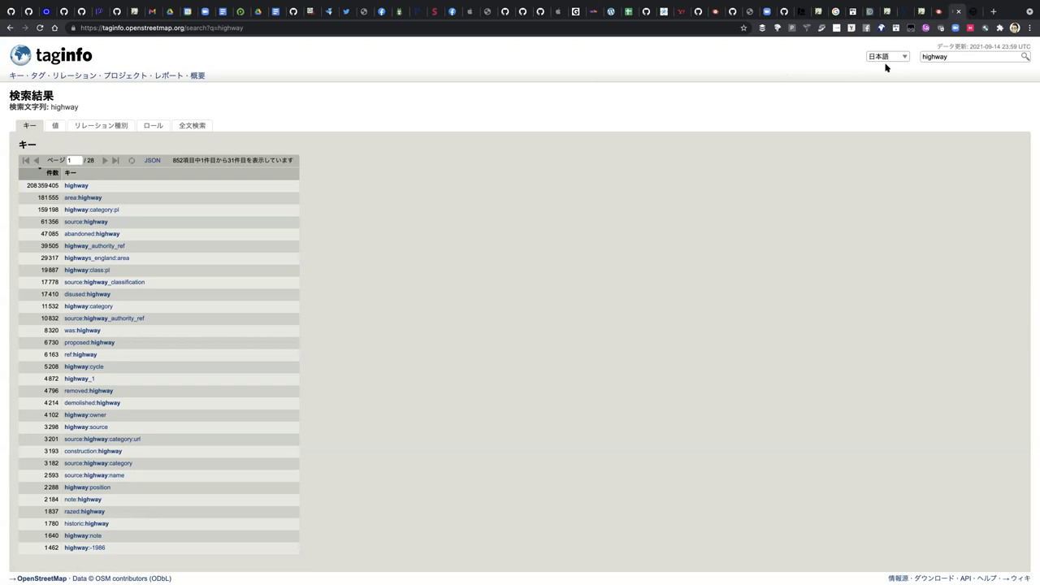
pyautogui.doubleClick(945, 56)
# Step: Load OpenStreetMap in a new tab near Kunitachi's Chuo Expressway and show the map layers list
pyautogui.click(993, 11)
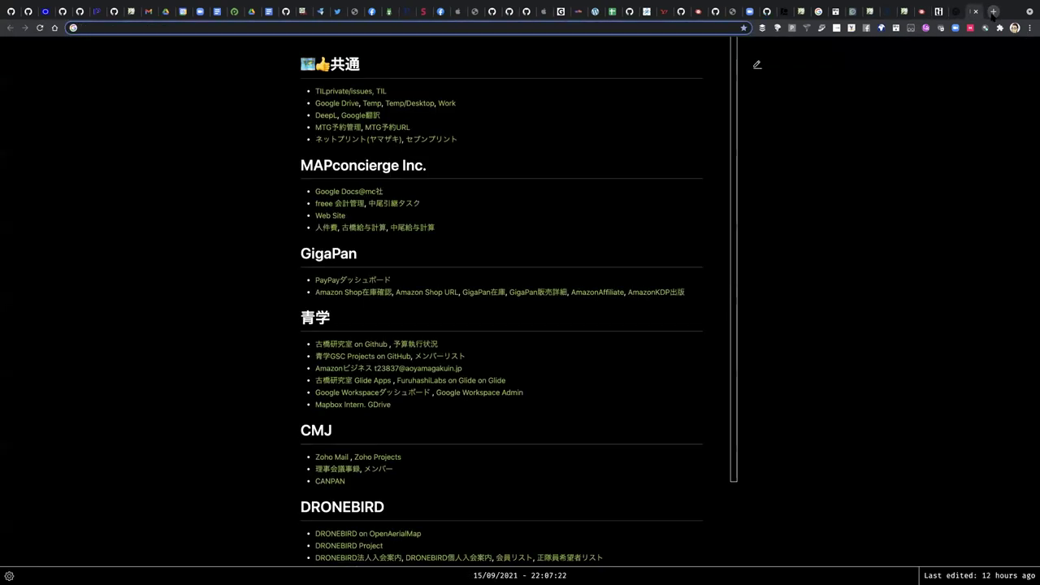
pyautogui.write('osm')
pyautogui.press('Return')
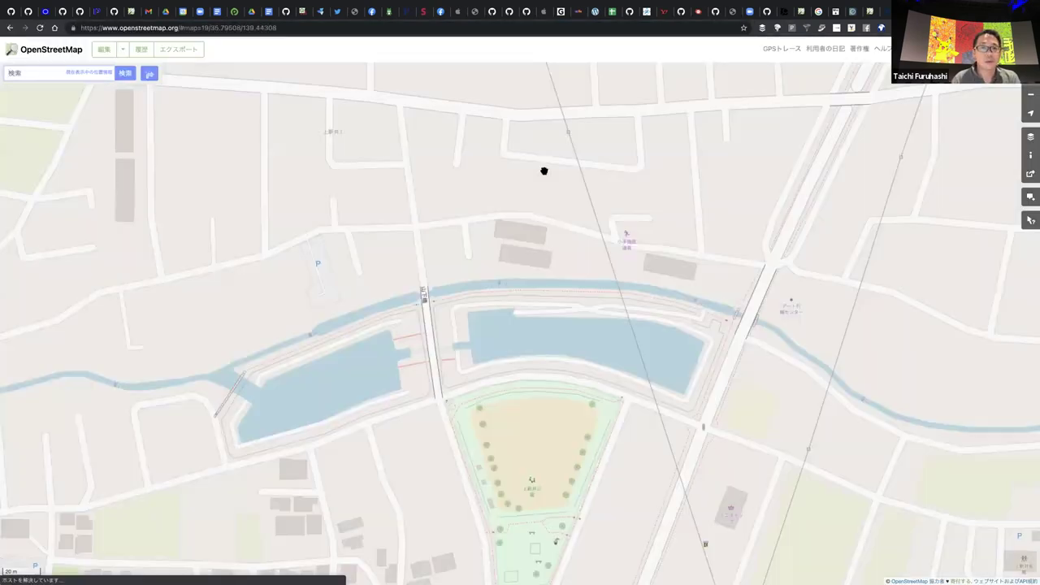
pyautogui.scroll(-3, 540, 187)
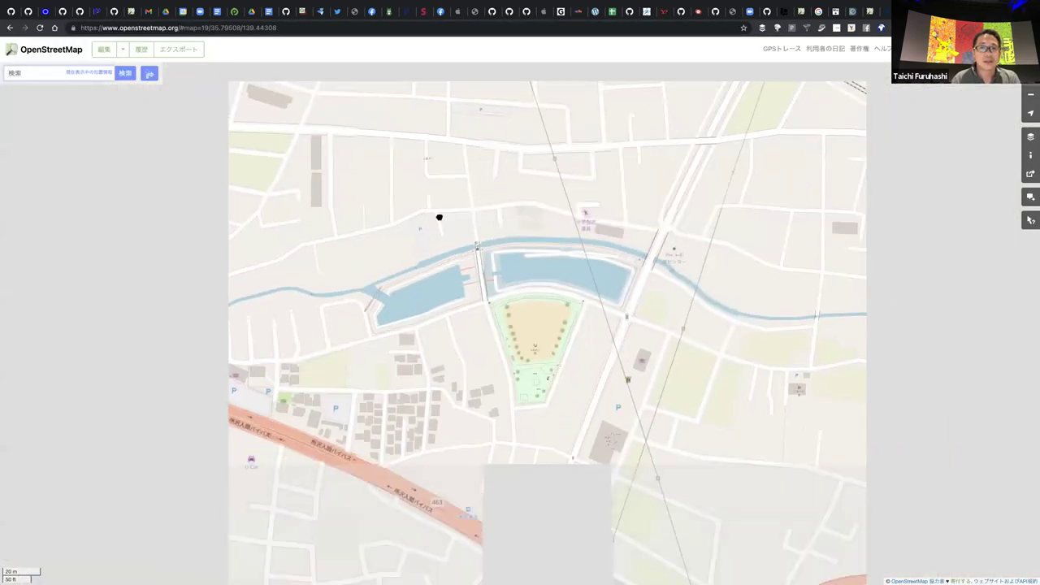
pyautogui.scroll(-4, 439, 218)
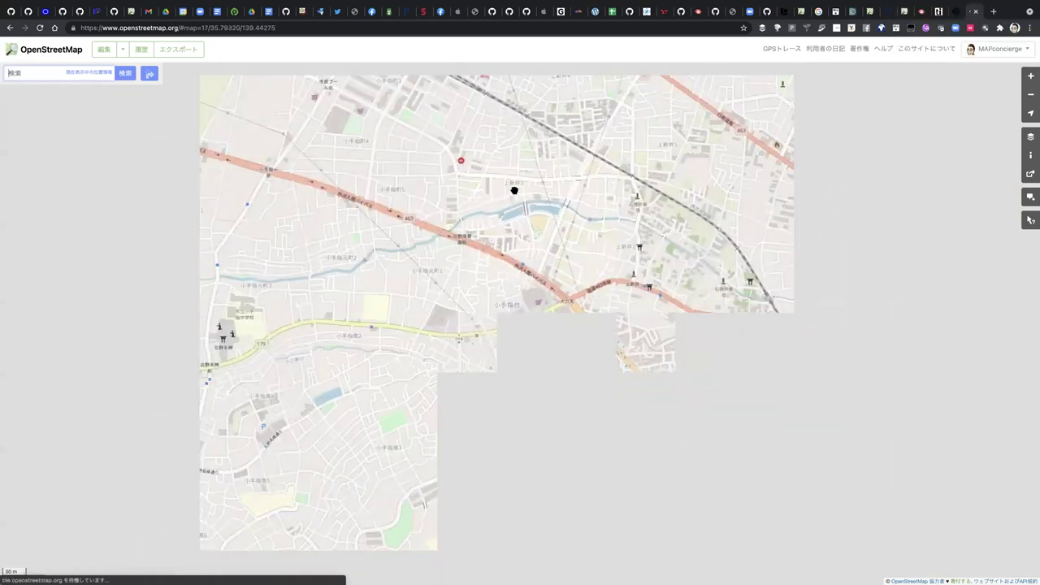
pyautogui.scroll(-5, 260, 271)
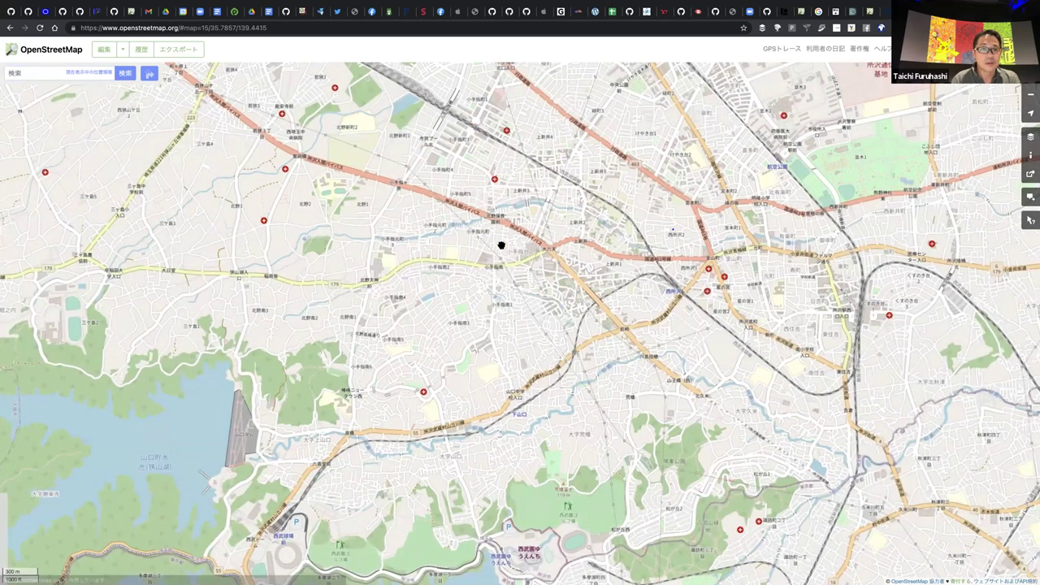
pyautogui.scroll(-2, 504, 248)
pyautogui.scroll(-2, 435, 261)
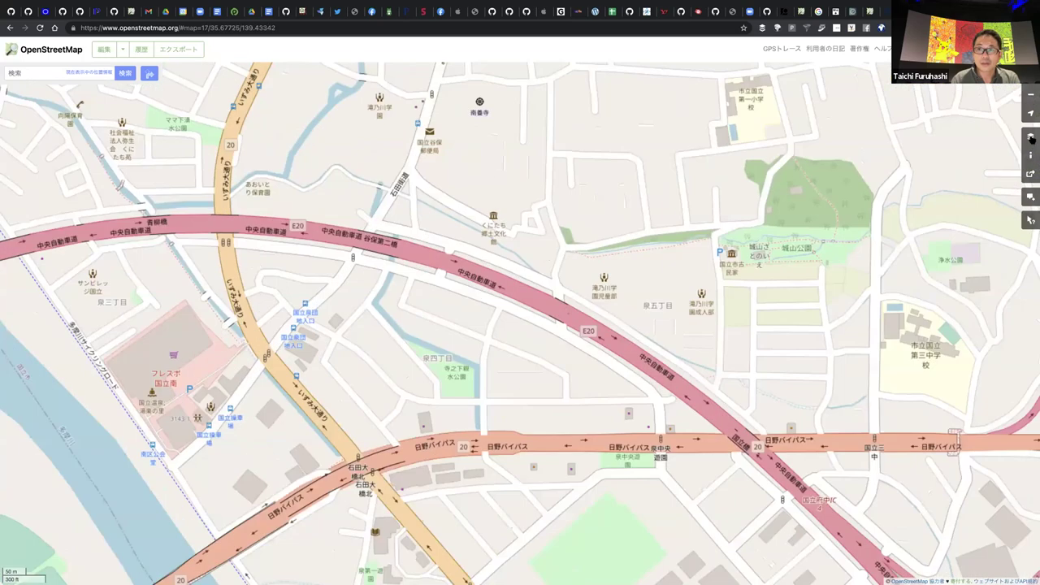
pyautogui.click(1031, 139)
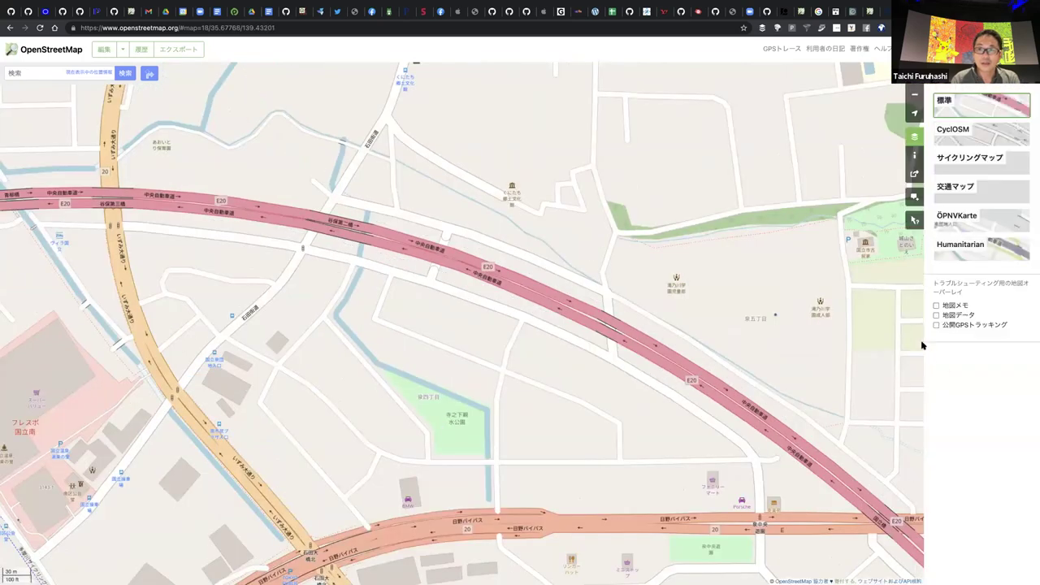
# Step: Enable the 地図データ overlay and open the 中央自動車道 way's tags, selecting highway=motorway
pyautogui.click(935, 315)
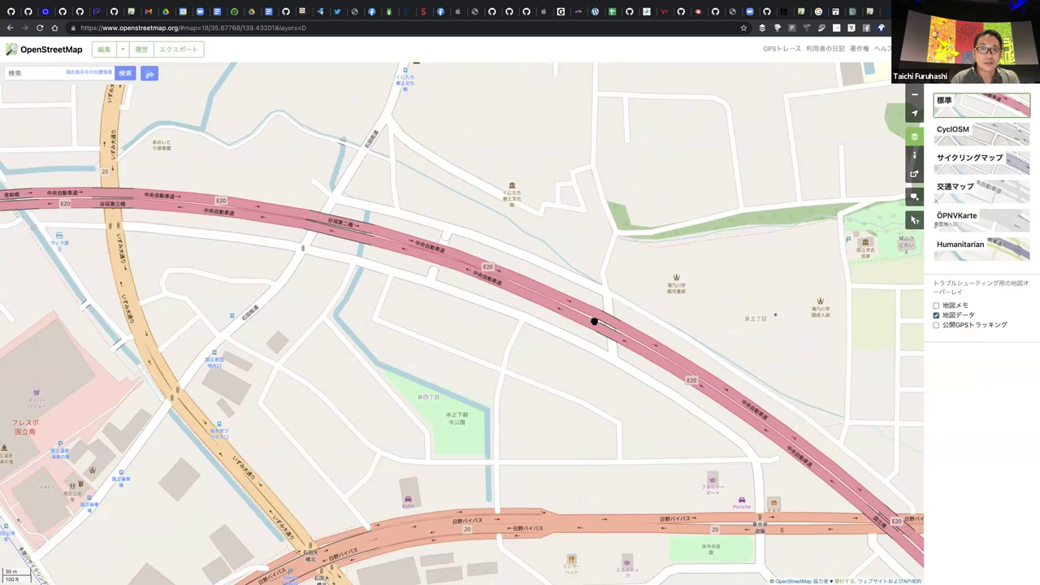
pyautogui.click(527, 285)
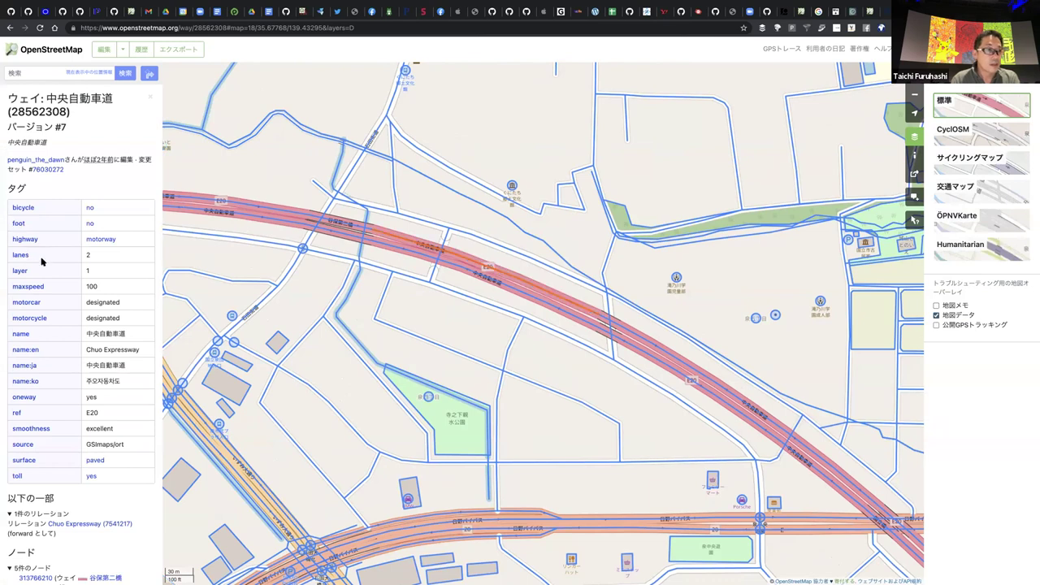
pyautogui.scroll(-1, 37, 266)
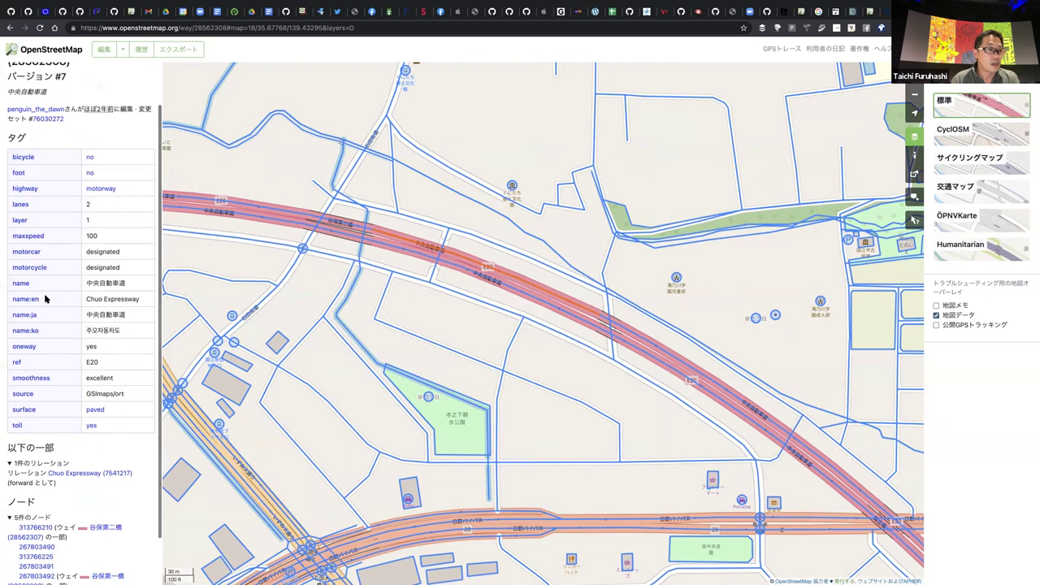
pyautogui.scroll(1, 37, 309)
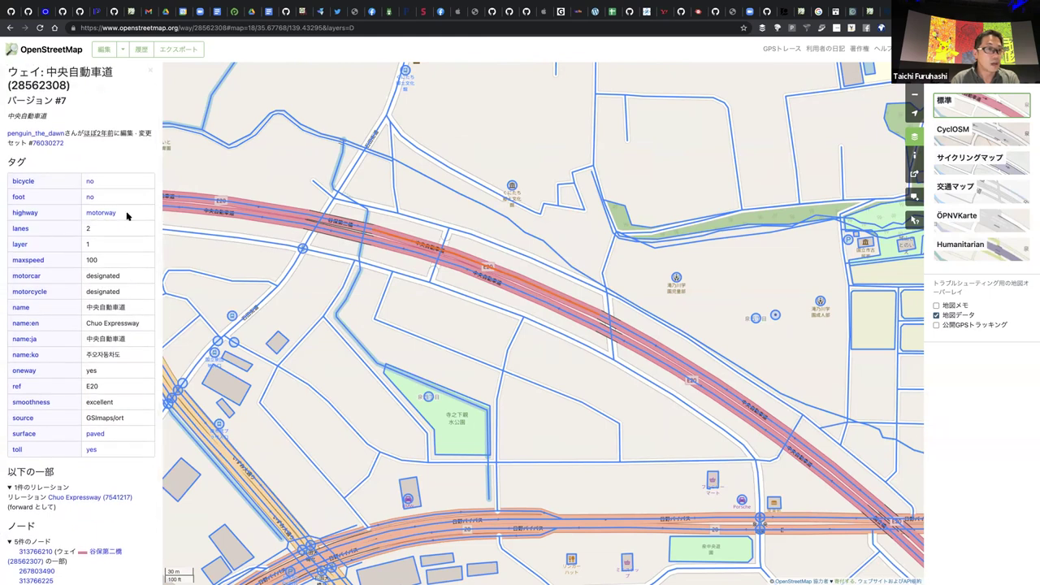
pyautogui.tripleClick(51, 213)
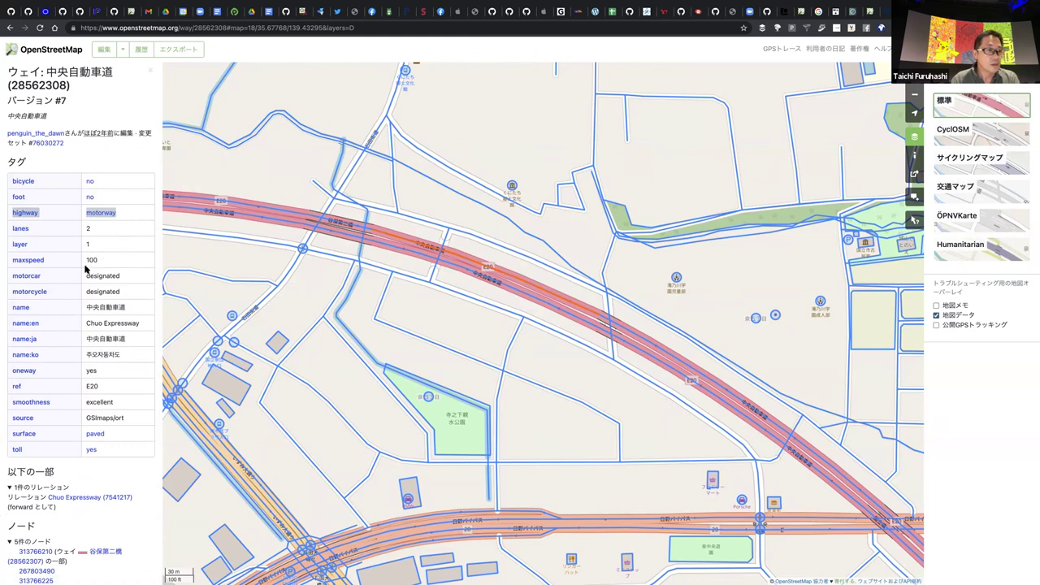
# Step: Select the name:ja key in the way's tags, then return to taginfo's highway results
pyautogui.scroll(-1, 89, 283)
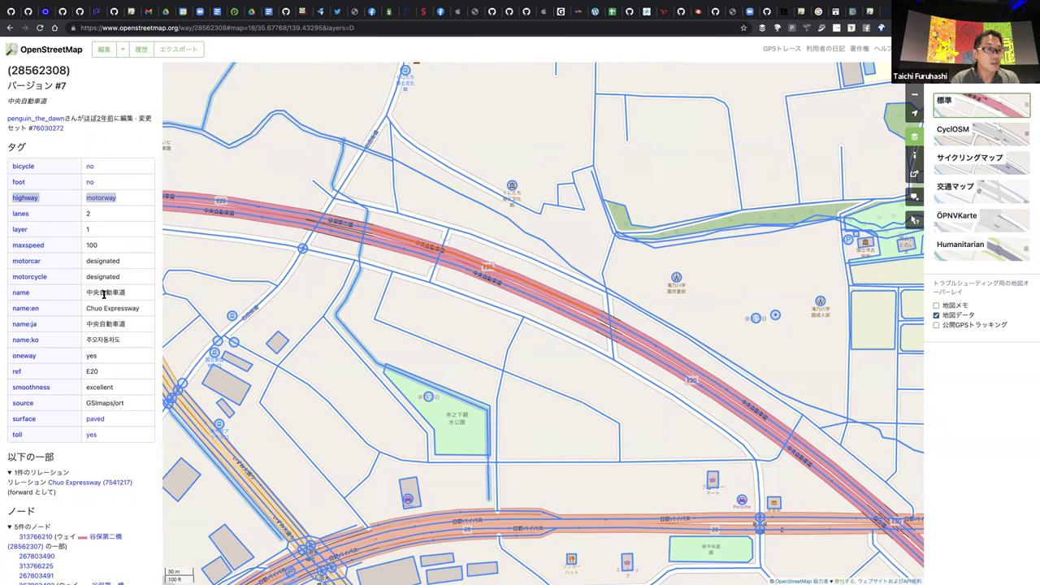
pyautogui.scroll(2, 103, 294)
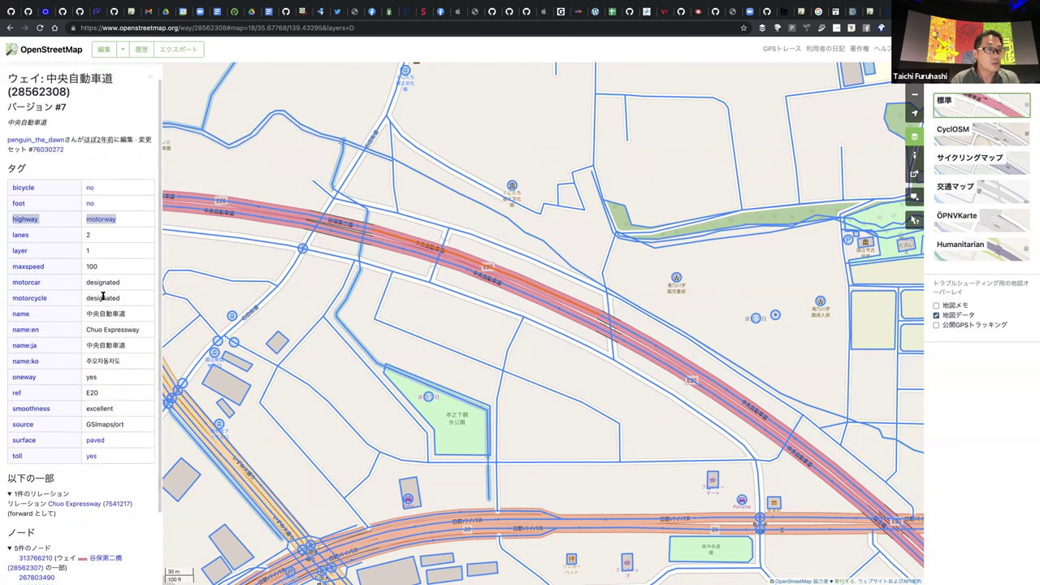
pyautogui.scroll(-3, 103, 297)
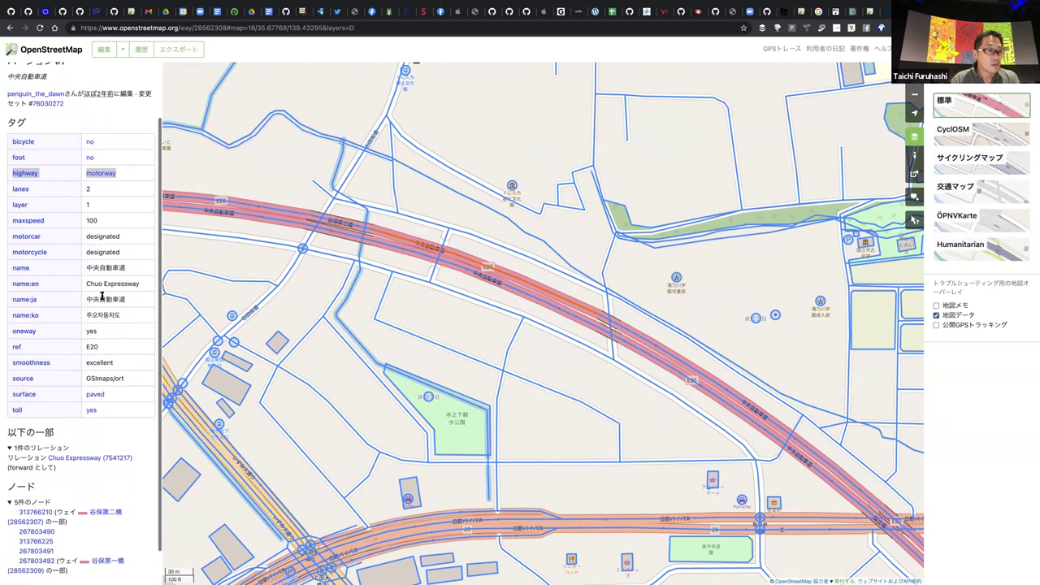
pyautogui.scroll(-2, 102, 296)
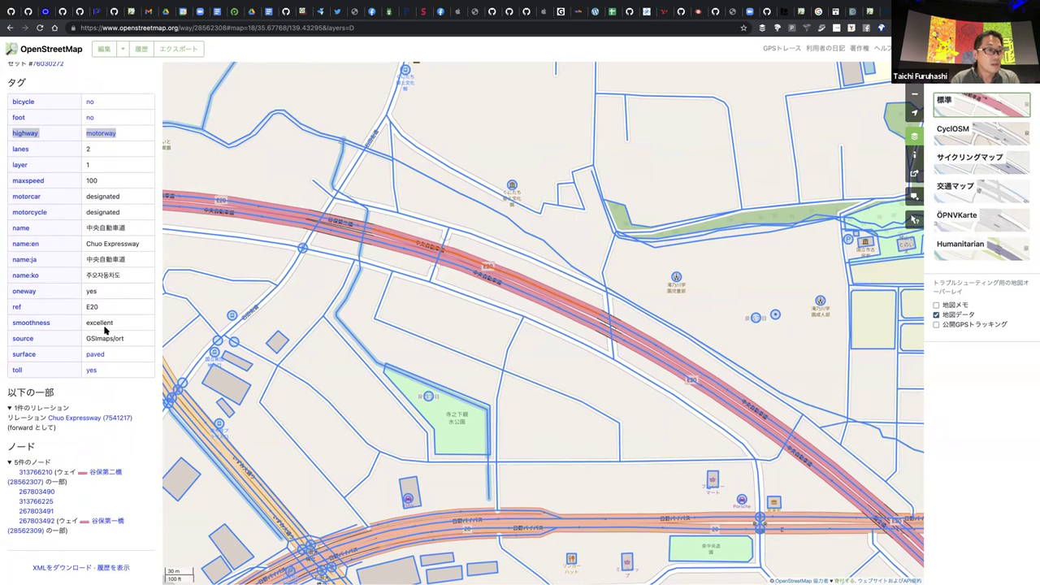
pyautogui.scroll(2, 81, 327)
pyautogui.moveTo(31, 299); pyautogui.dragTo(60, 288)
pyautogui.scroll(3, 62, 287)
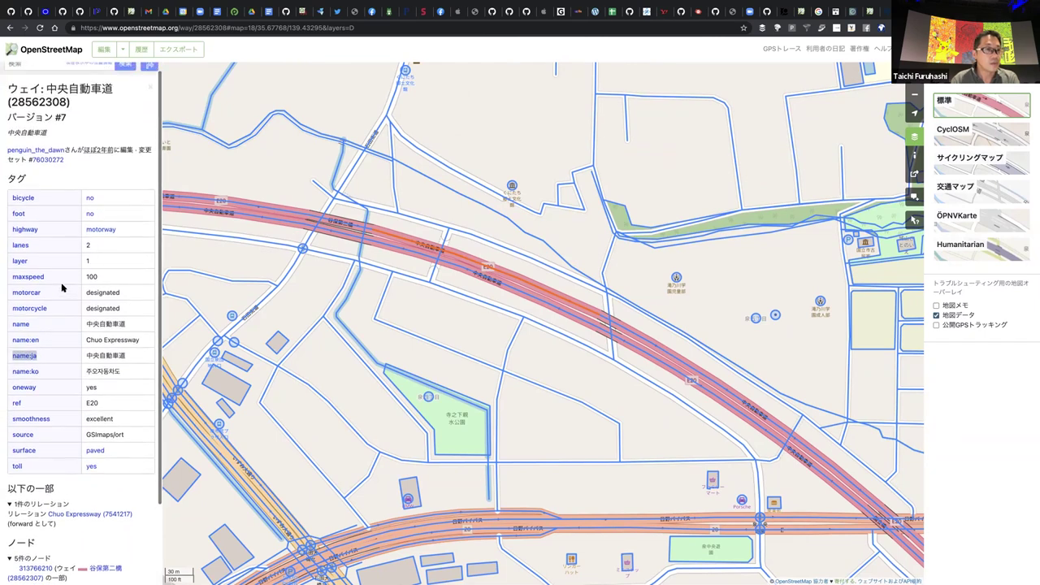
pyautogui.scroll(1, 62, 286)
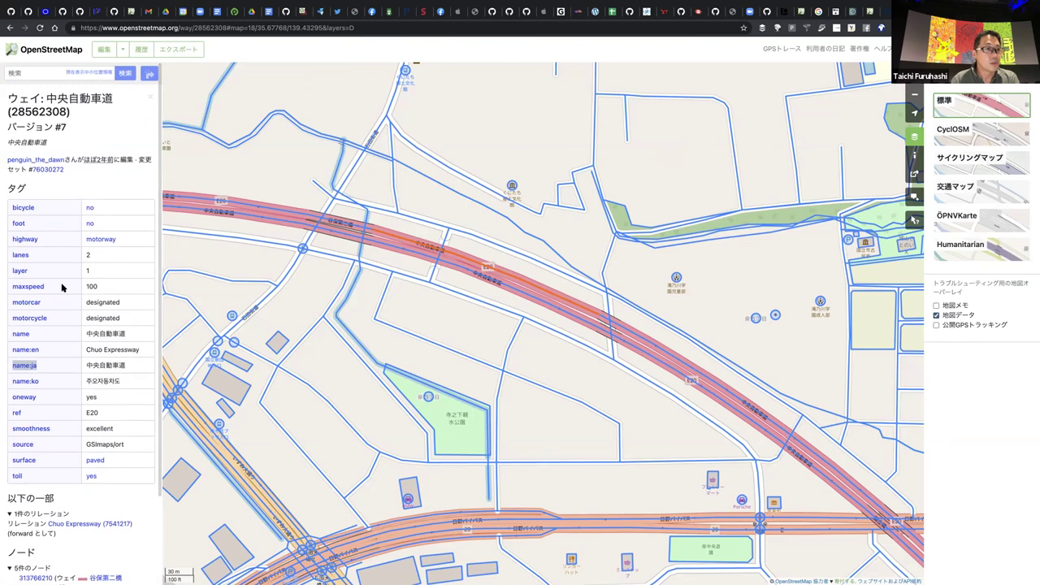
pyautogui.scroll(-4, 62, 286)
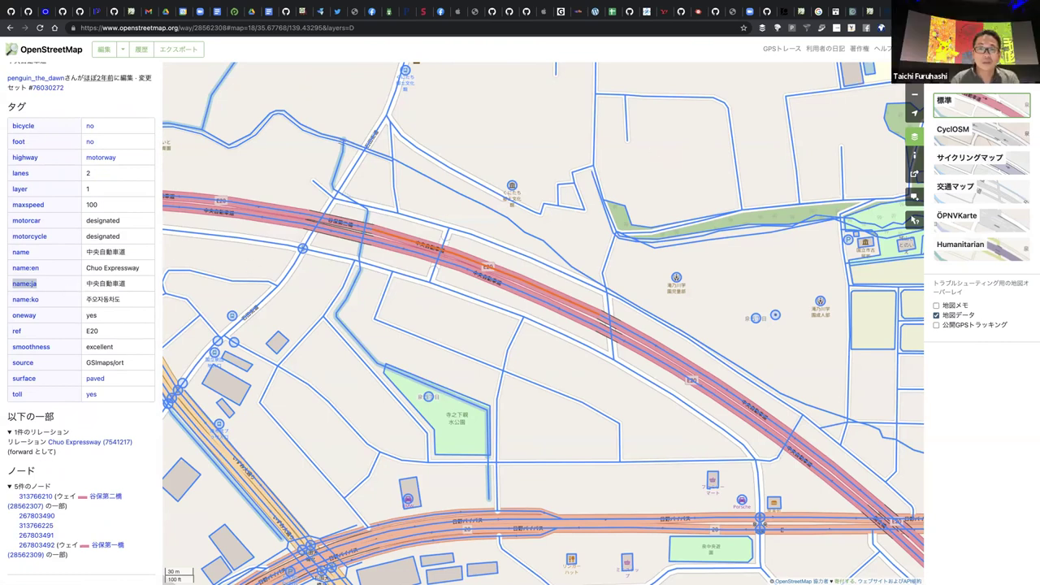
pyautogui.hotkey('ctrl', 'Tab')
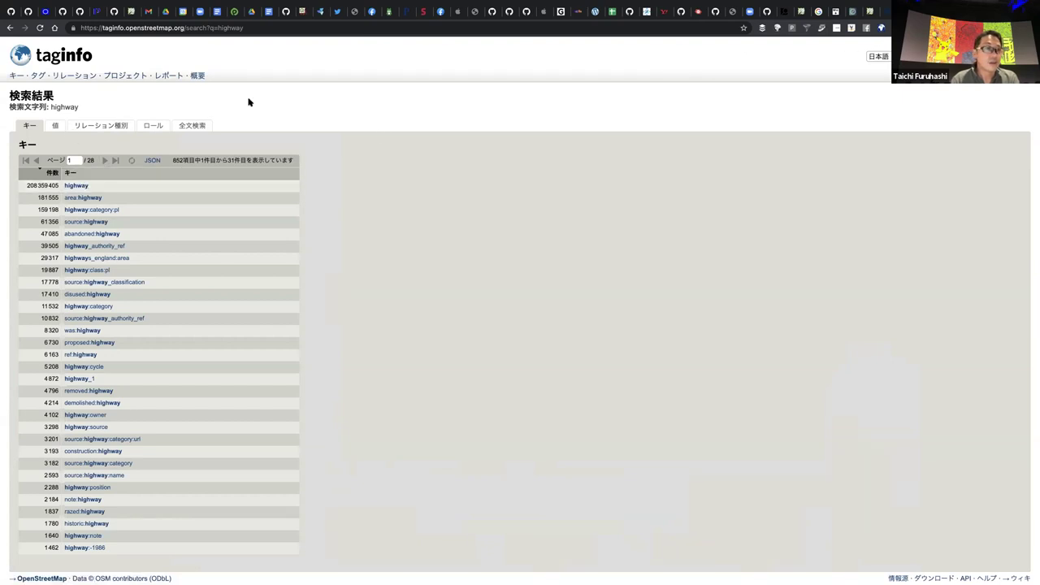
# Step: Go from the highway key's values to highway=motorway and list its 340 combined tags
pyautogui.click(79, 186)
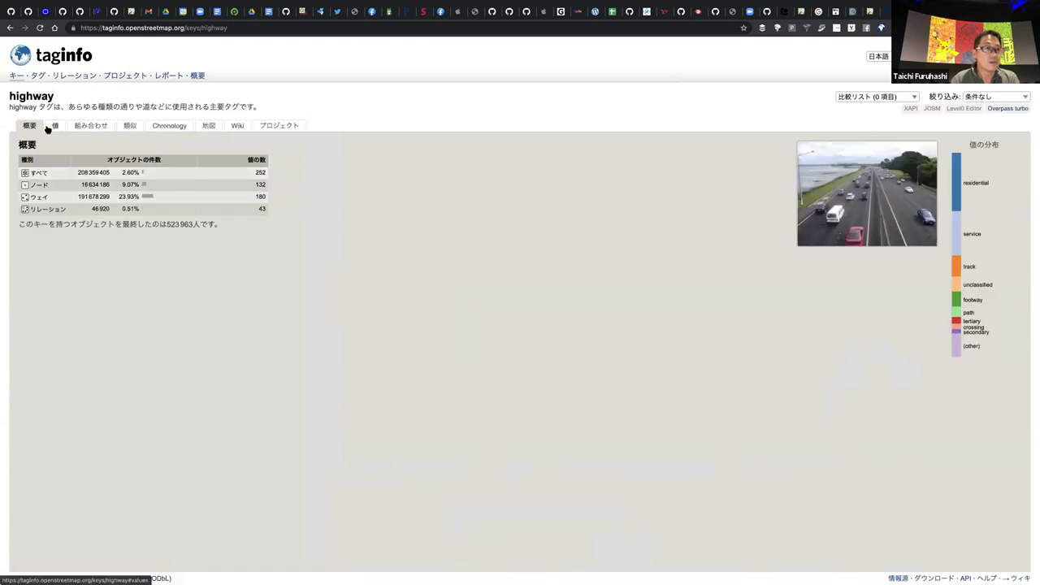
pyautogui.click(54, 127)
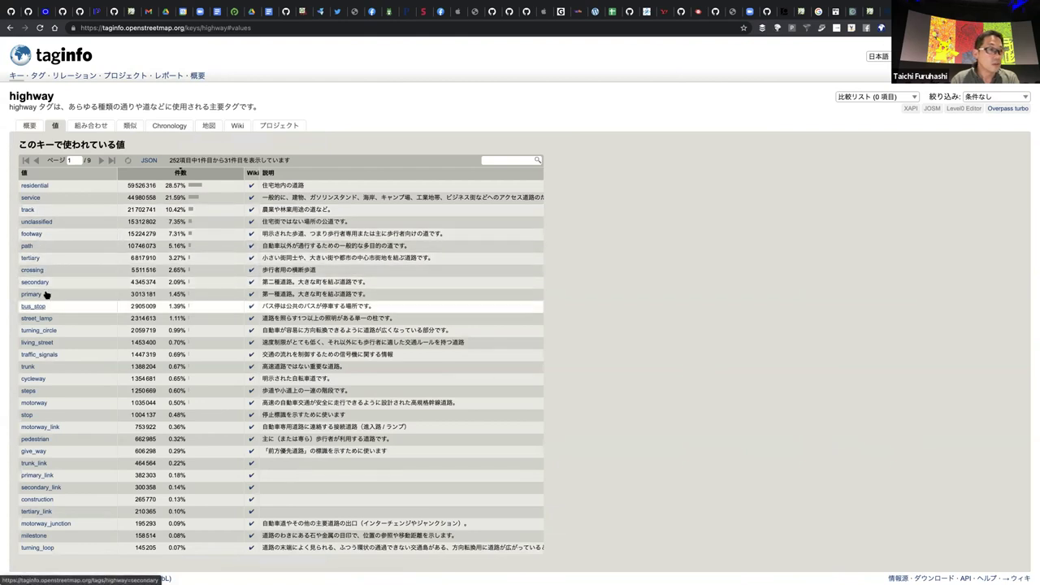
pyautogui.click(40, 403)
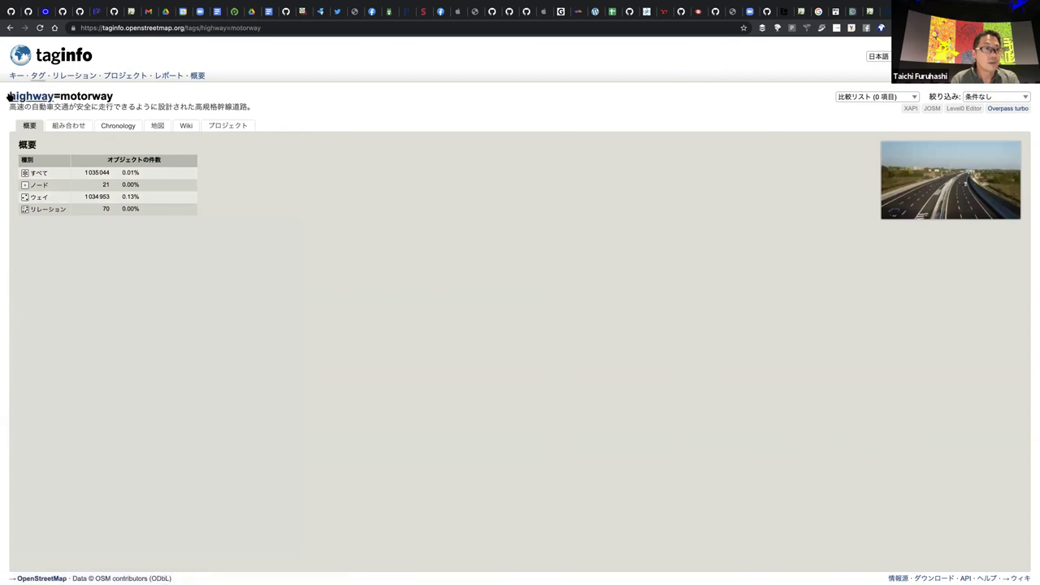
pyautogui.moveTo(120, 96); pyautogui.dragTo(10, 96)
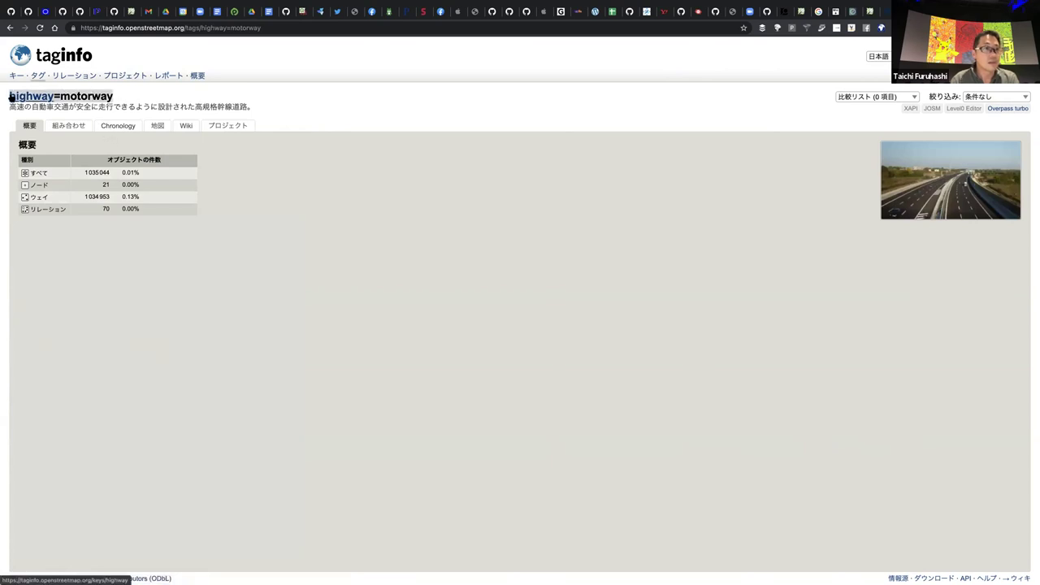
pyautogui.click(295, 190)
pyautogui.click(61, 128)
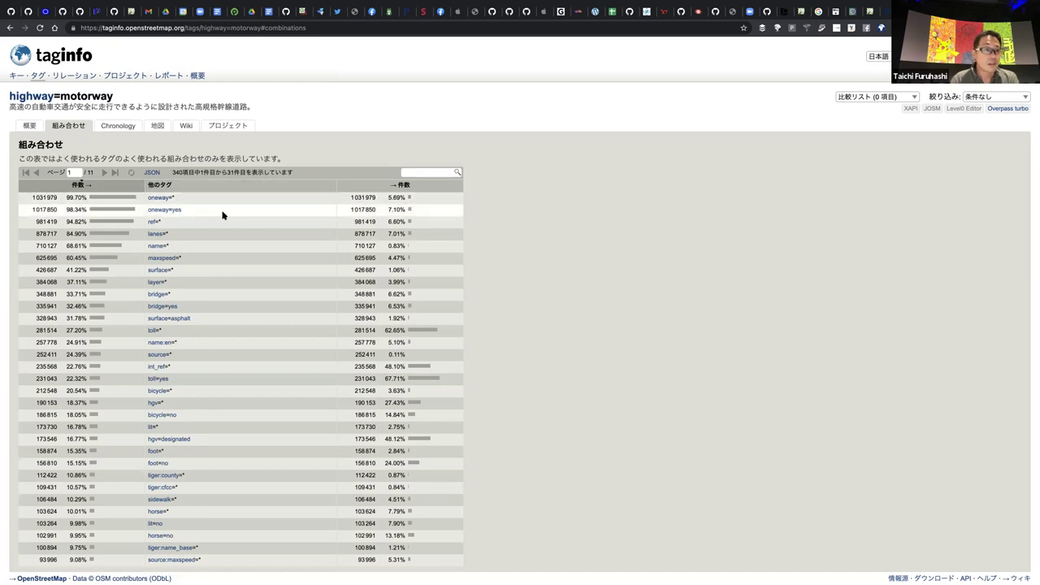
# Step: Filter the motorway combinations table to name:ja, leaving 6 tags
pyautogui.click(424, 172)
pyautogui.write('name:ja')
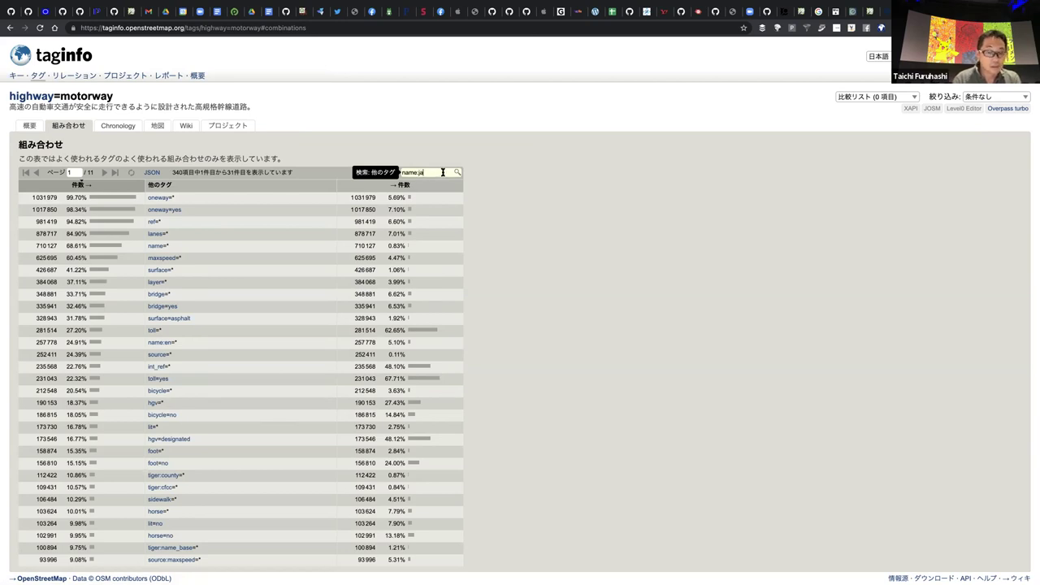
pyautogui.press('Return')
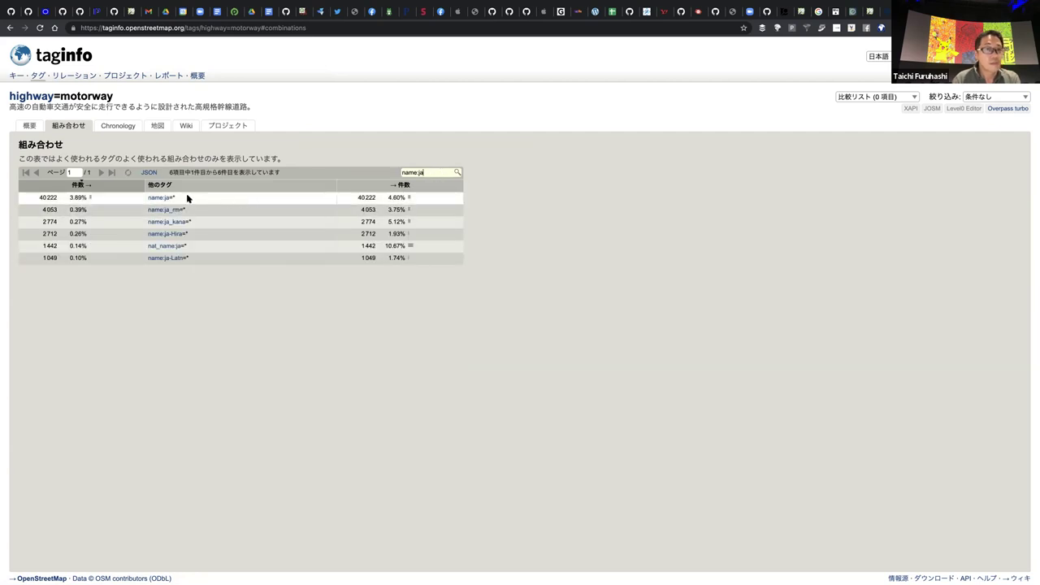
# Step: Open the name:ja key page in a new tab, view it, and come back
pyautogui.rightClick(157, 200)
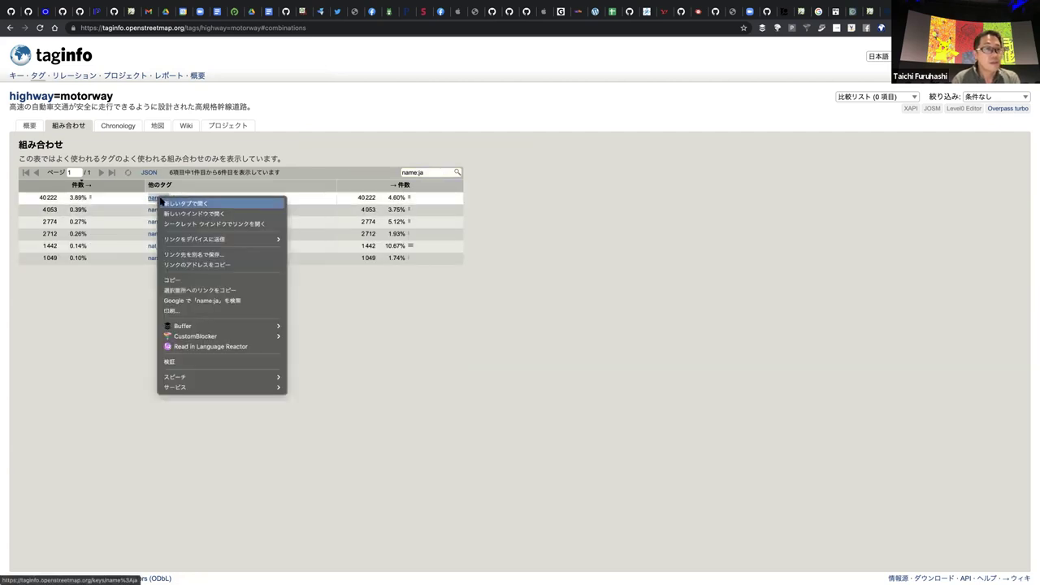
pyautogui.click(171, 201)
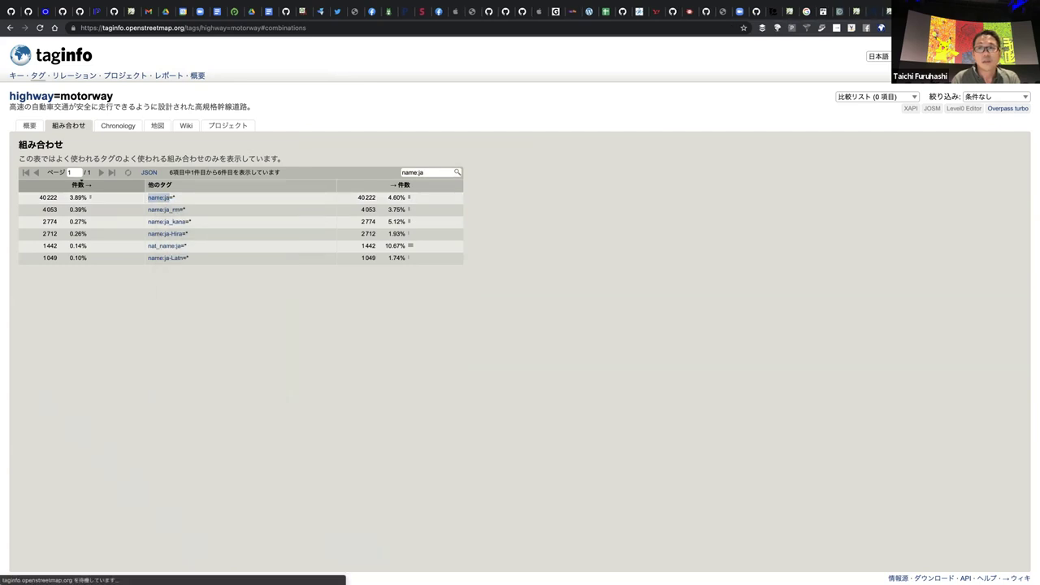
pyautogui.click(751, 11)
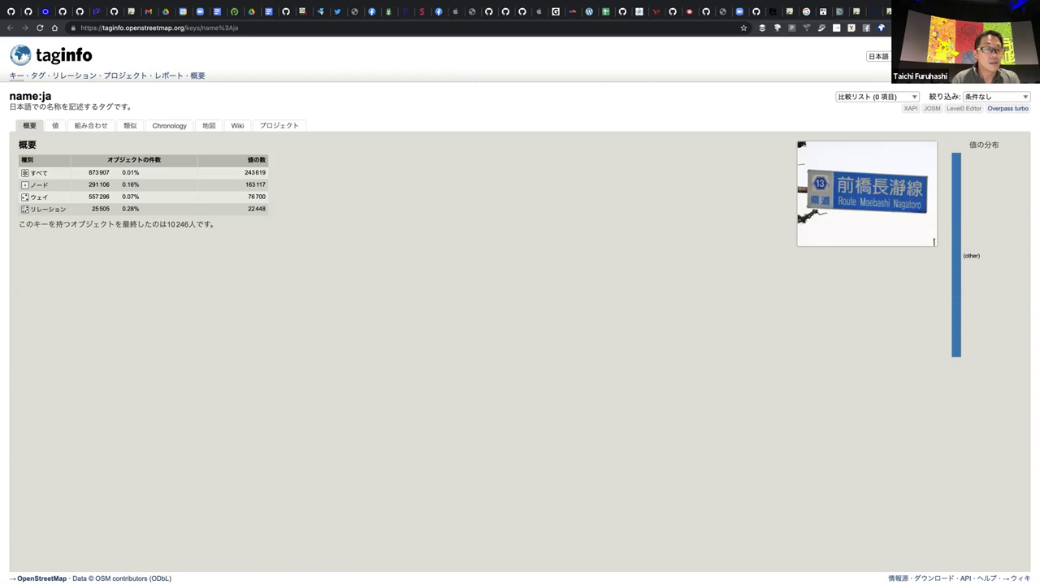
pyautogui.hotkey('ctrl', 'shift', 'Tab')
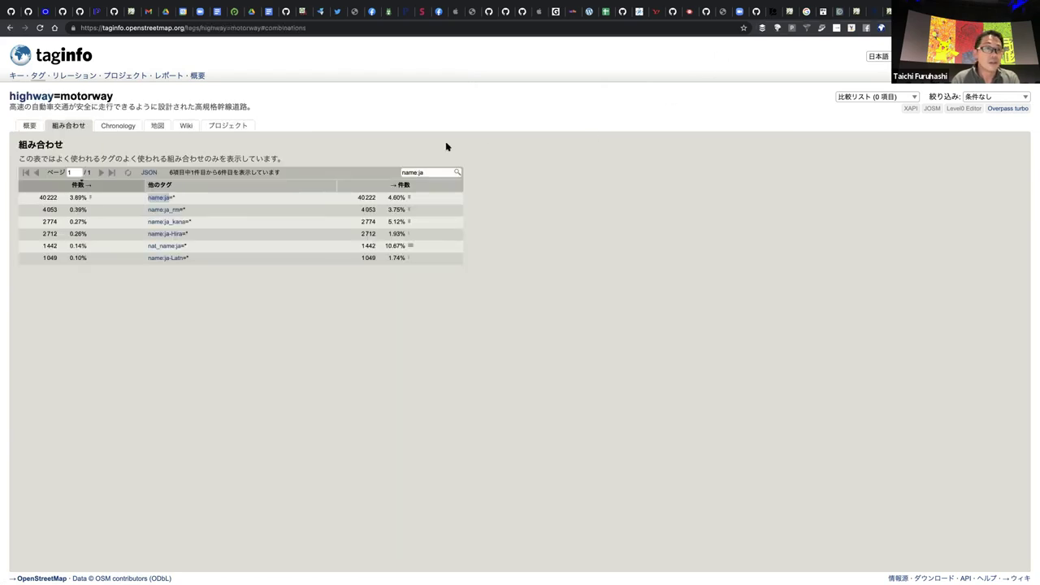
# Step: Add highway=motorway to the 比較リスト comparison list, keeping the object filter unchanged
pyautogui.click(680, 144)
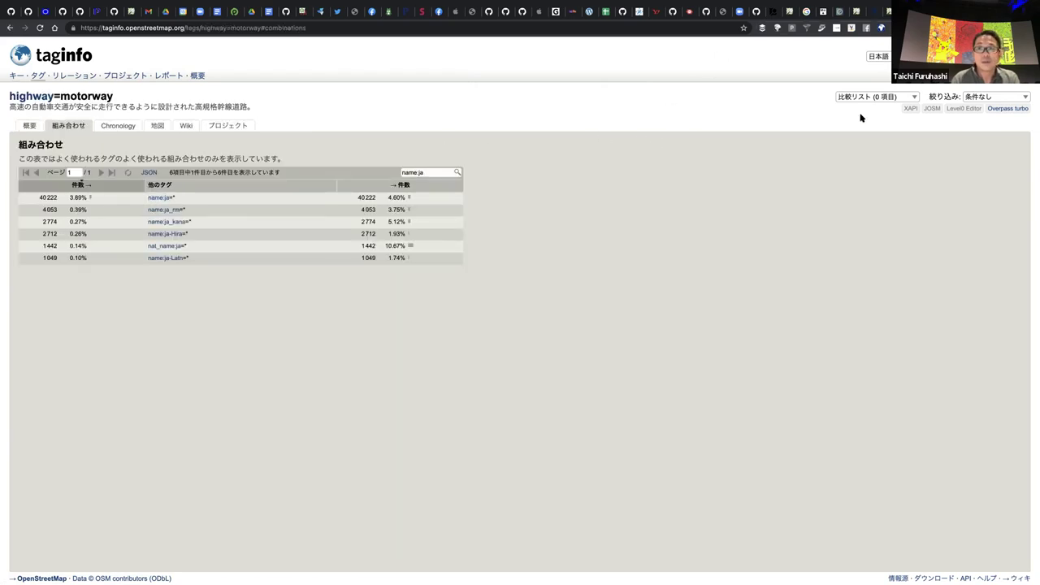
pyautogui.click(905, 98)
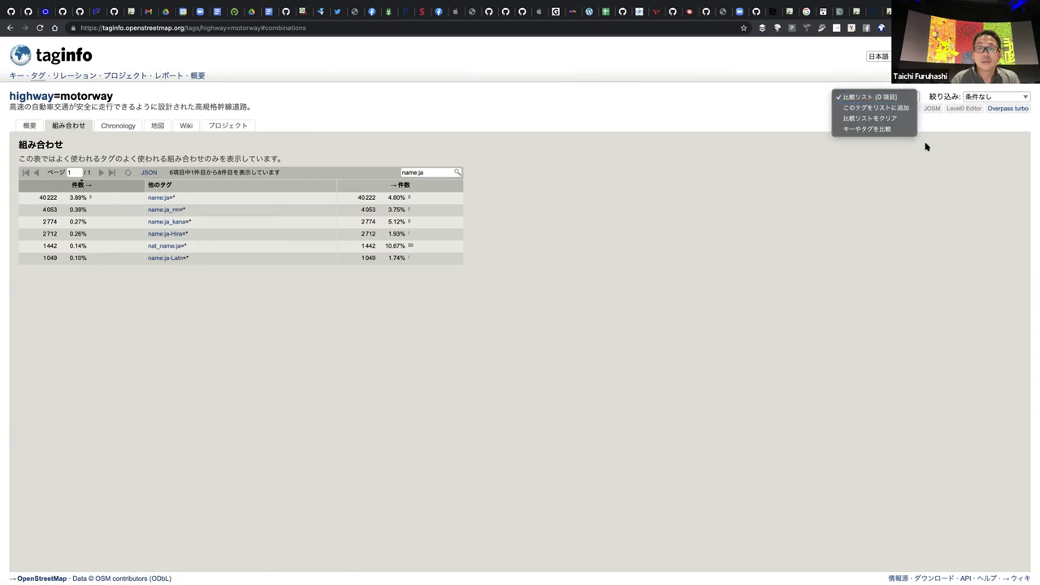
pyautogui.click(926, 146)
pyautogui.click(972, 99)
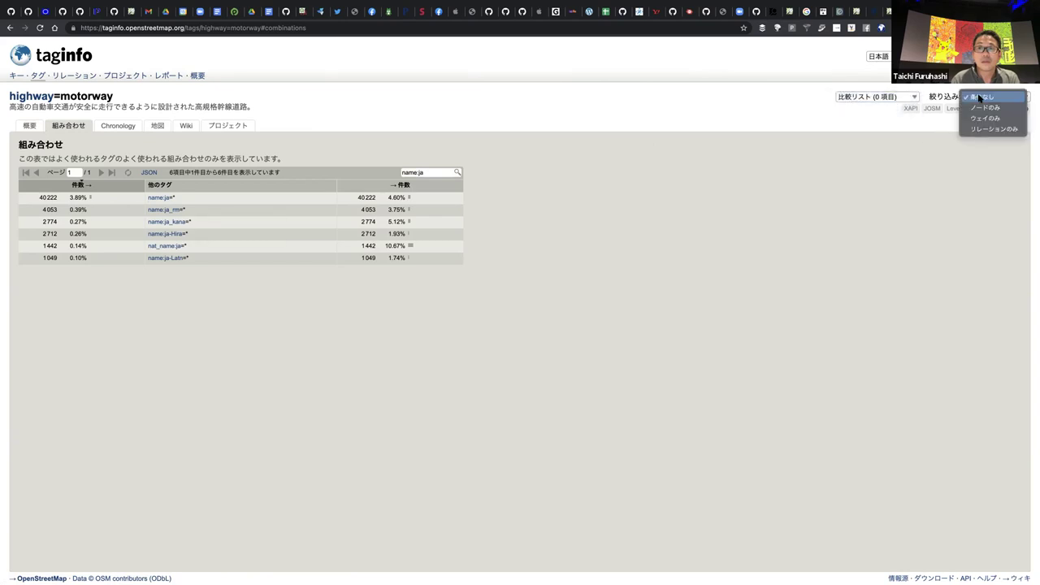
pyautogui.click(892, 149)
pyautogui.click(890, 95)
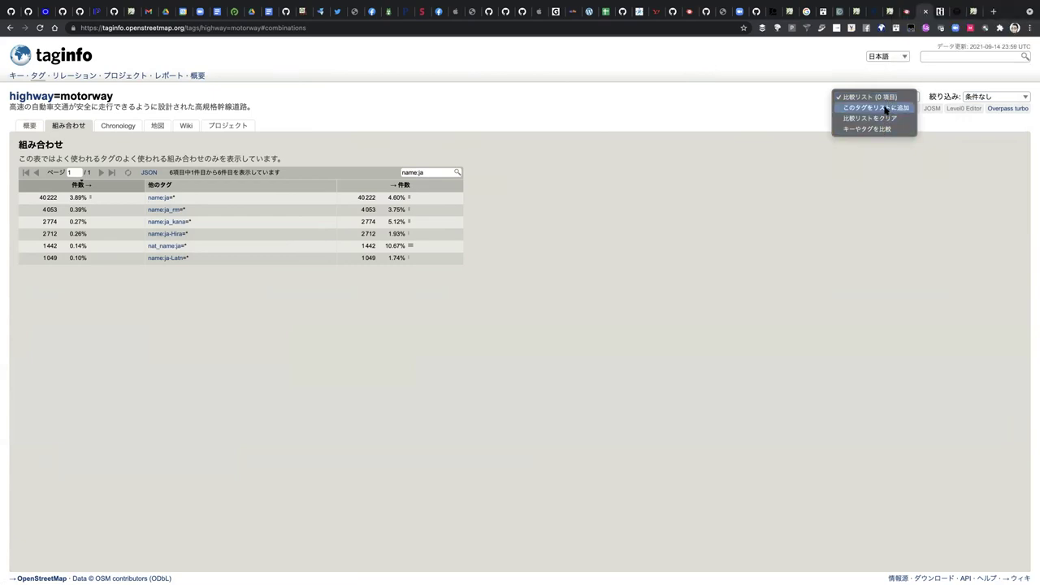
pyautogui.click(883, 108)
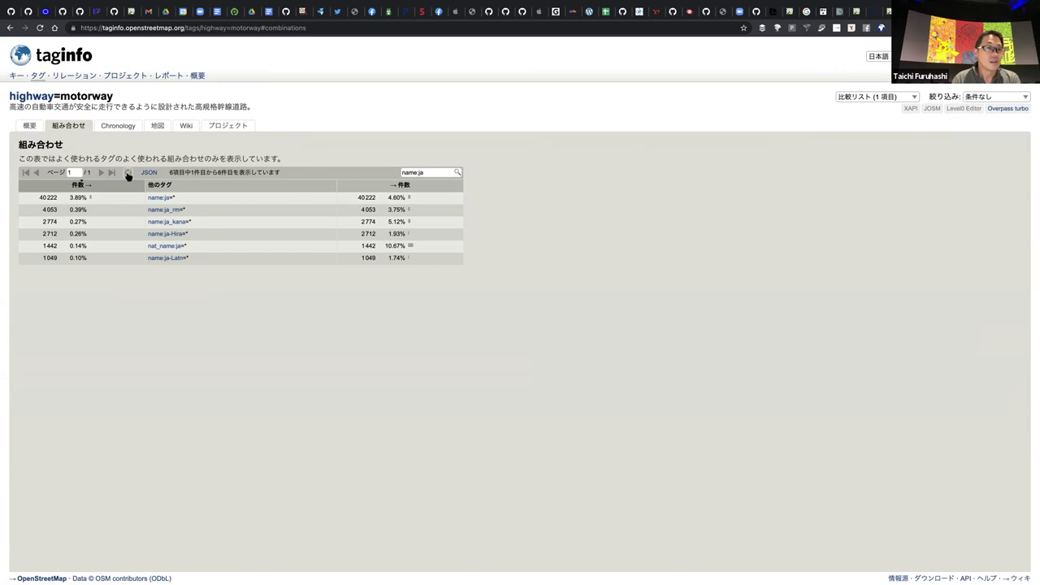
# Step: Check the tag's chronology, then open highway=motorway in Overpass turbo
pyautogui.click(116, 126)
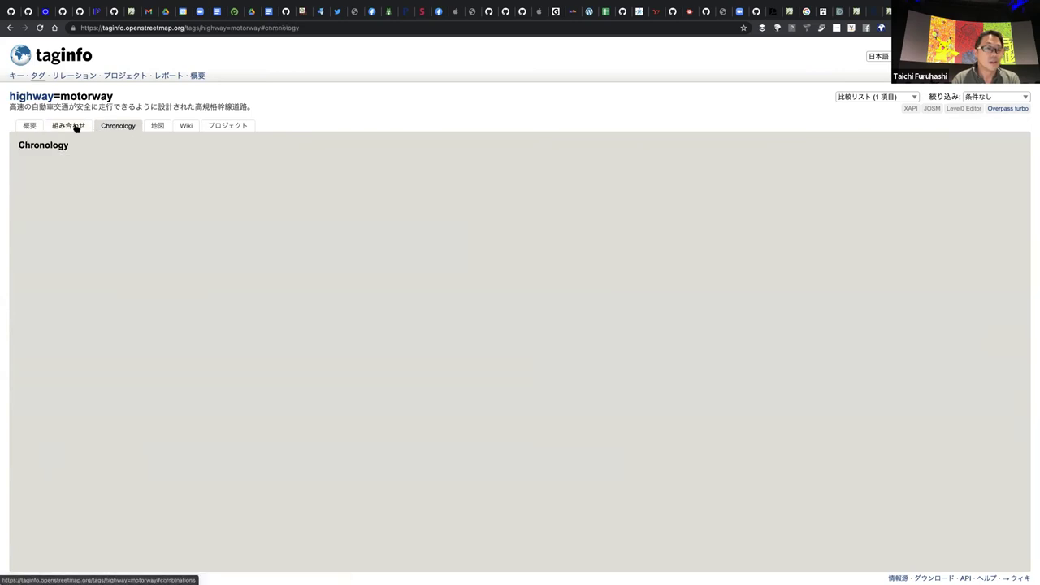
pyautogui.click(76, 127)
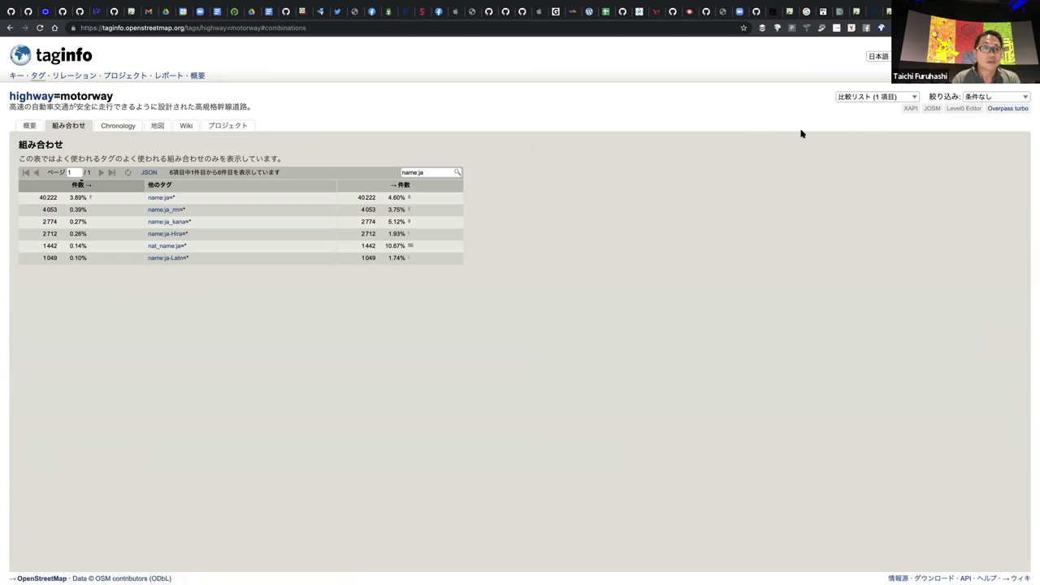
pyautogui.click(1004, 108)
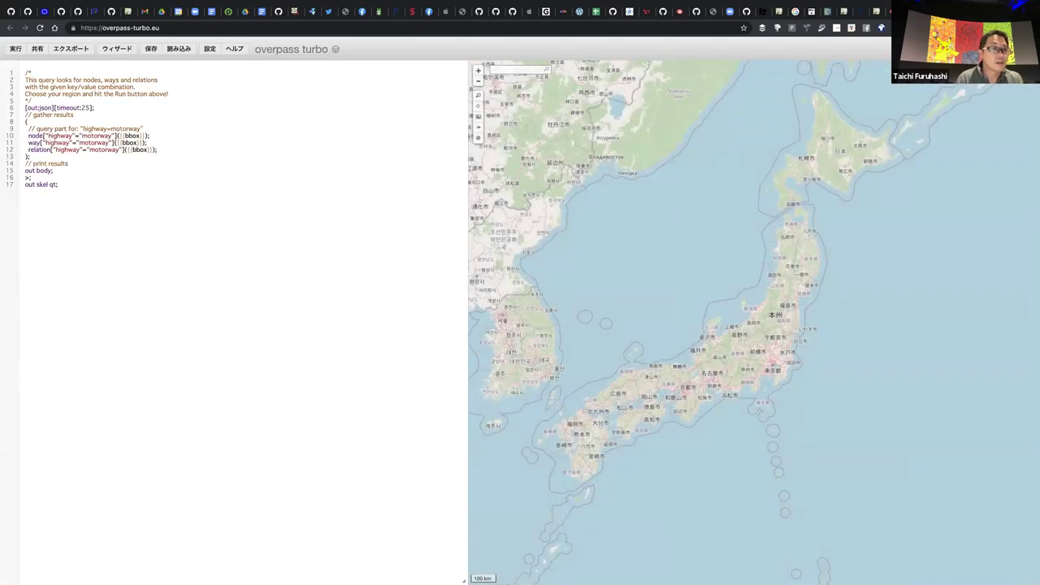
# Step: Comment out the query's node and relation lines with //
pyautogui.press('super+slash')
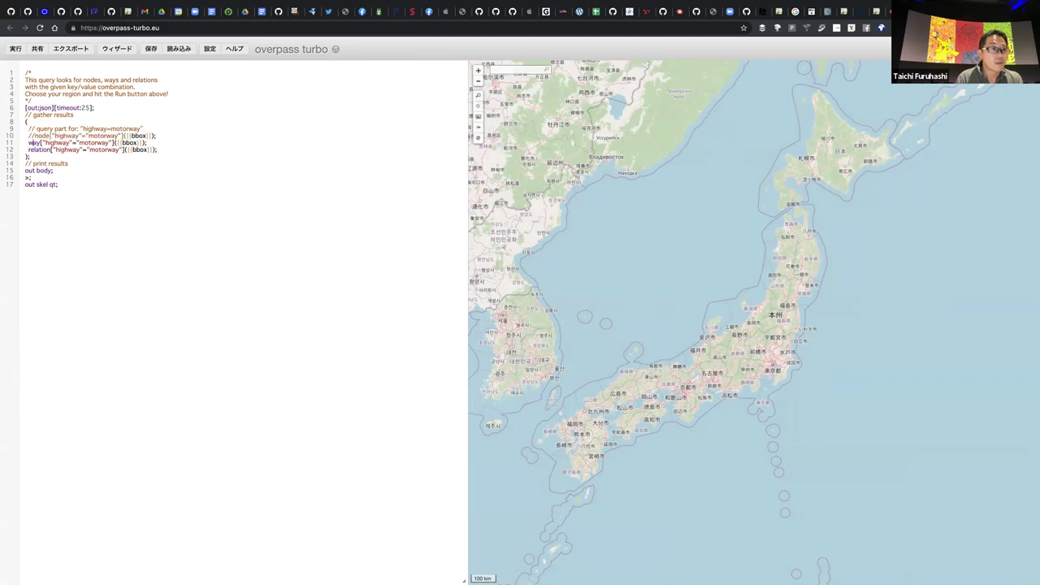
pyautogui.click(34, 150)
pyautogui.press('super+slash')
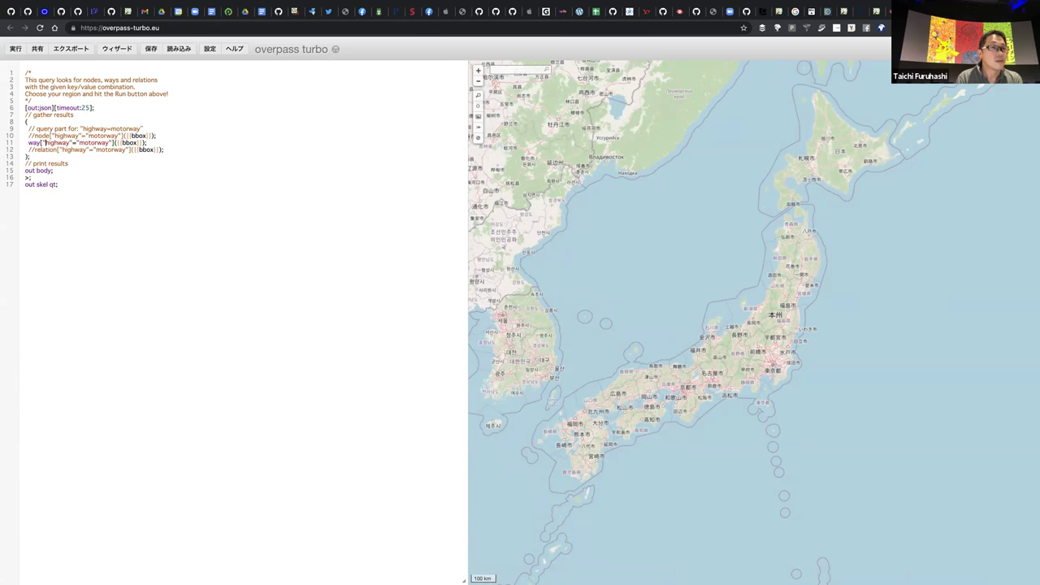
# Step: Extend the way filter to "highway"="motorway" && "name:ja"=*
pyautogui.moveTo(44, 142); pyautogui.dragTo(86, 143)
pyautogui.click(114, 142)
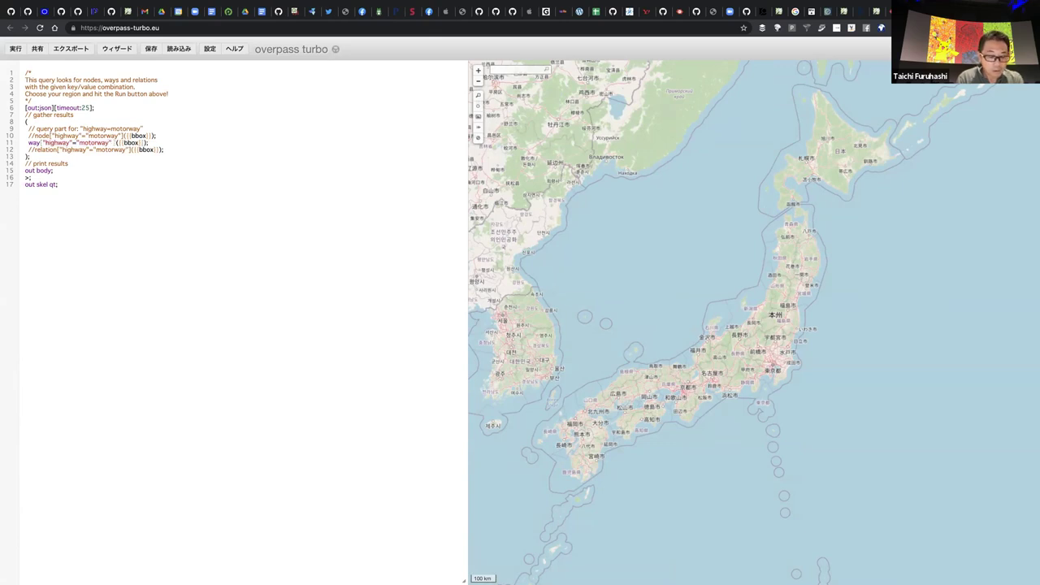
pyautogui.write('&&')
pyautogui.write('"highway"="motorway"')
pyautogui.press('BackSpace')
pyautogui.press('BackSpace')
pyautogui.press('BackSpace')
pyautogui.press('BackSpace')
pyautogui.press('BackSpace')
pyautogui.press('BackSpace')
pyautogui.press('BackSpace')
pyautogui.press('BackSpace')
pyautogui.press('BackSpace')
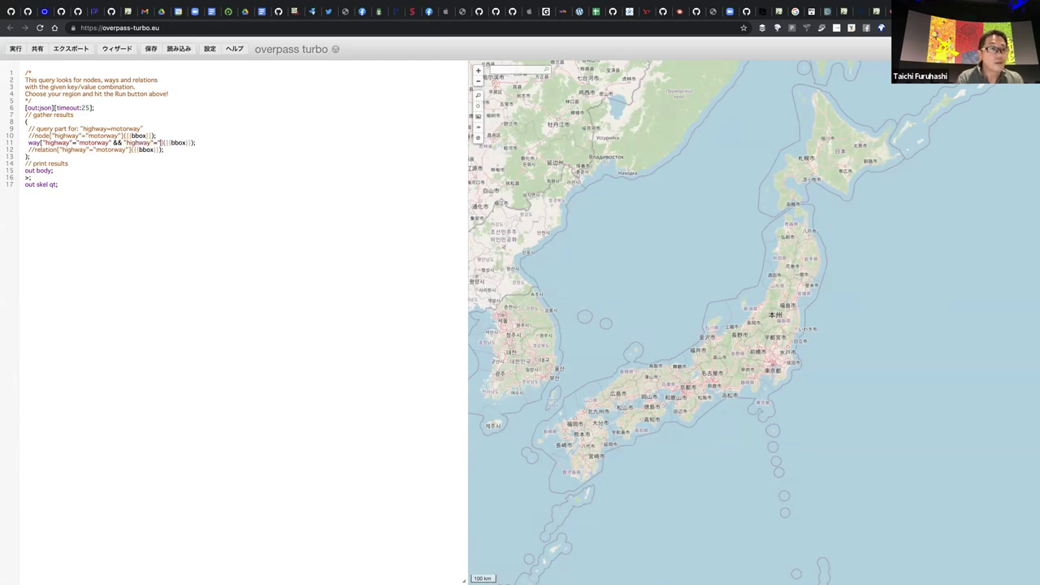
pyautogui.write('*"')
pyautogui.press('BackSpace')
pyautogui.press('BackSpace')
pyautogui.press('BackSpace')
pyautogui.press('BackSpace')
pyautogui.press('BackSpace')
pyautogui.press('BackSpace')
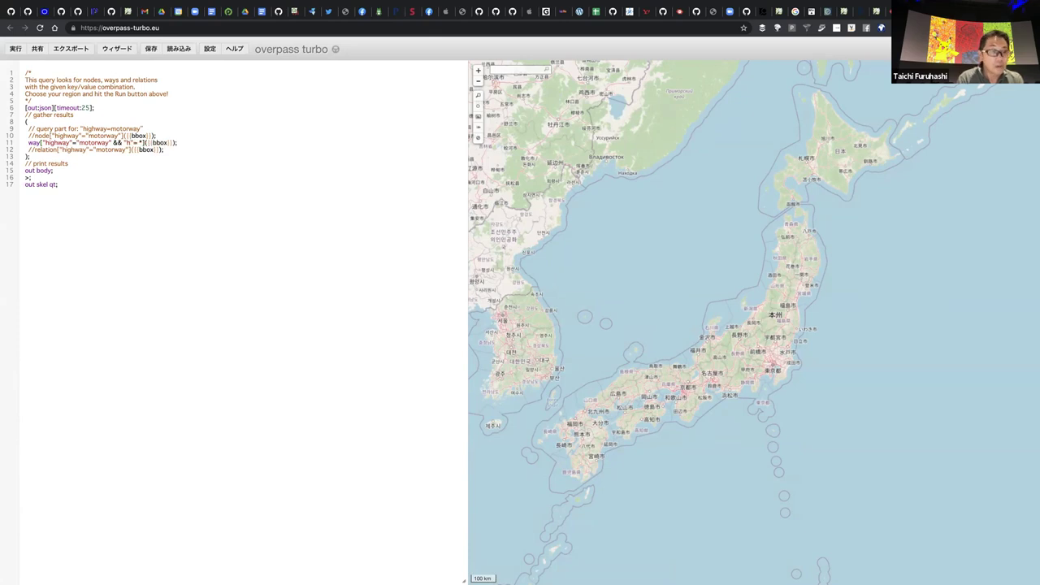
pyautogui.press('BackSpace')
pyautogui.write('name')
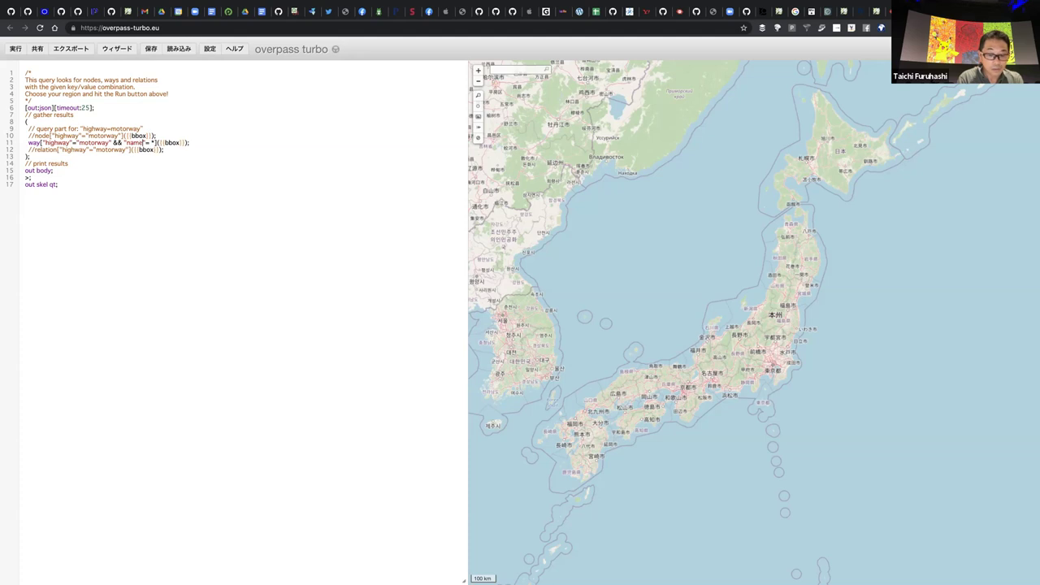
pyautogui.write(':ja')
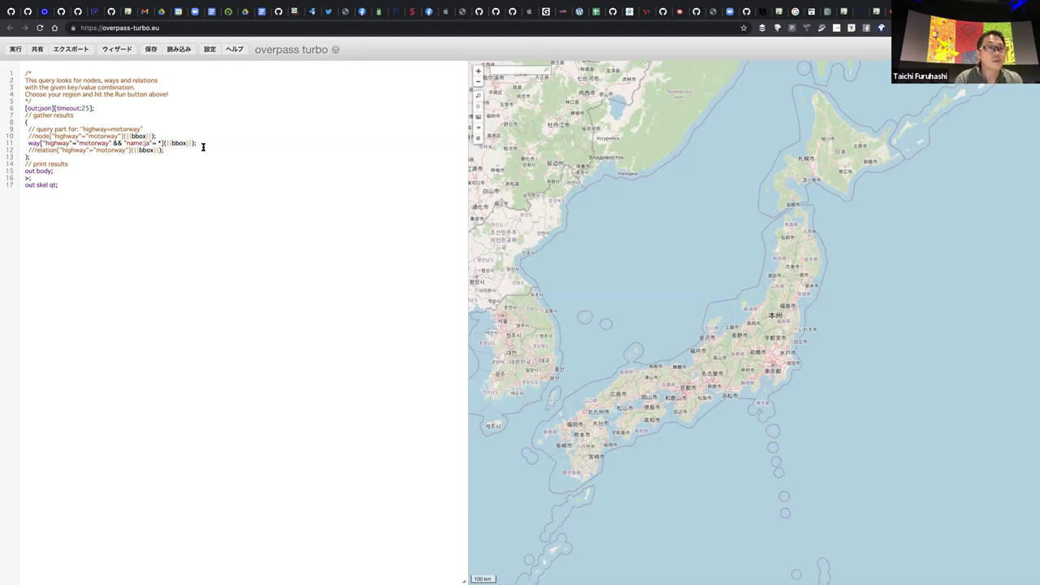
# Step: Run the motorway query, trimming characters after each line-11 parse error
pyautogui.click(14, 49)
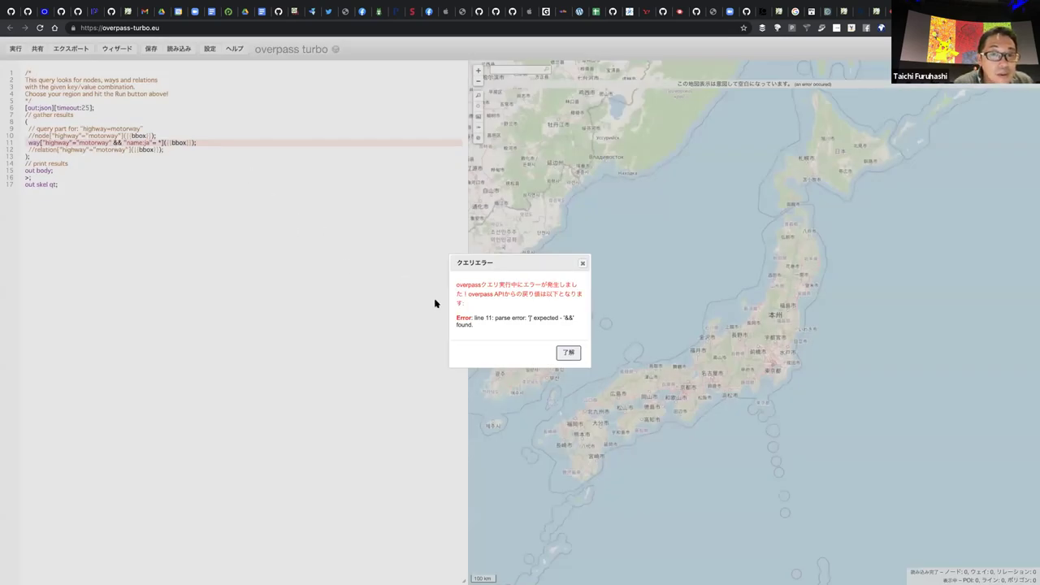
pyautogui.click(574, 353)
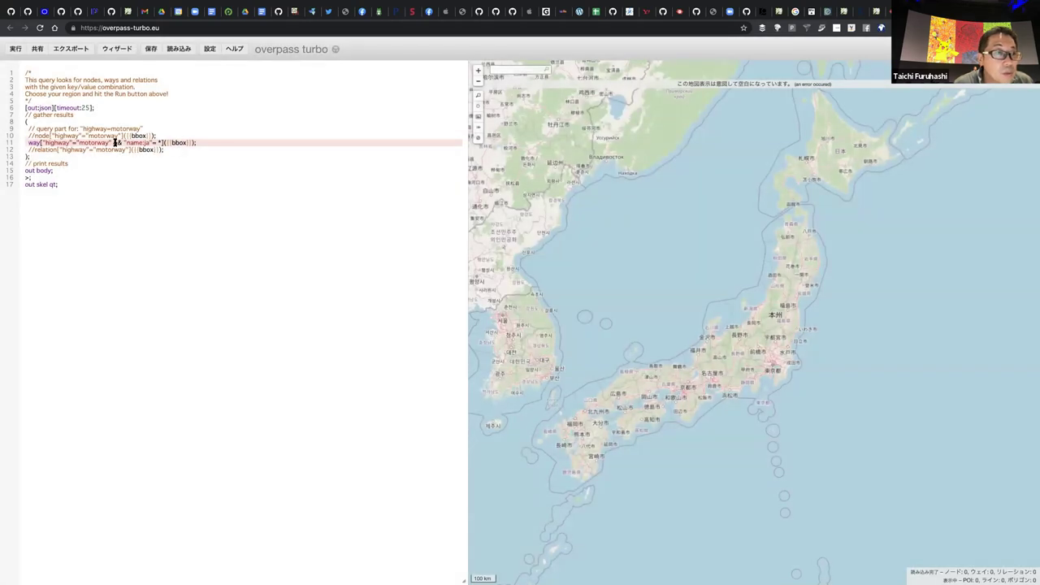
pyautogui.press('BackSpace')
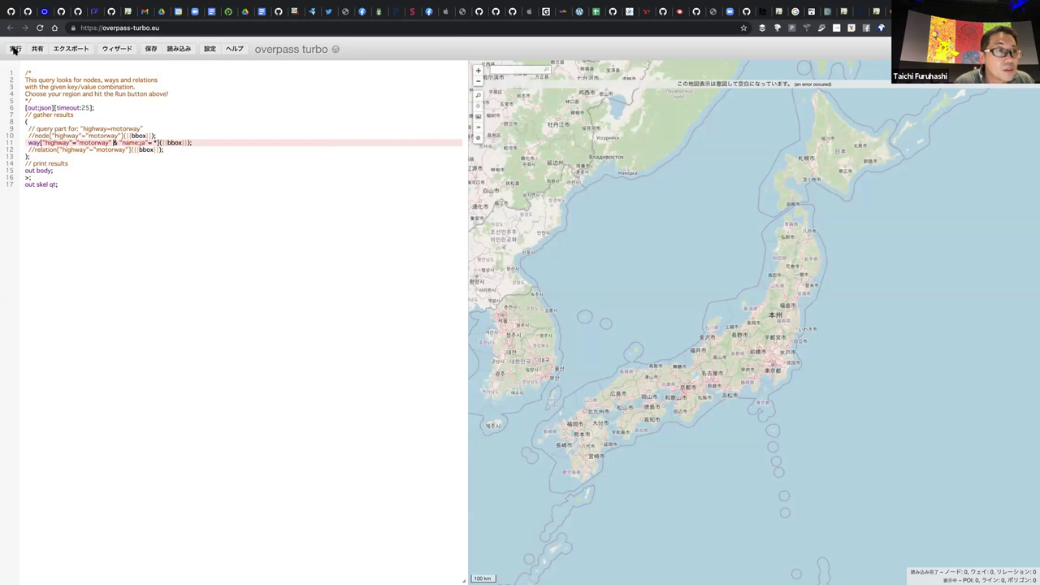
pyautogui.click(15, 48)
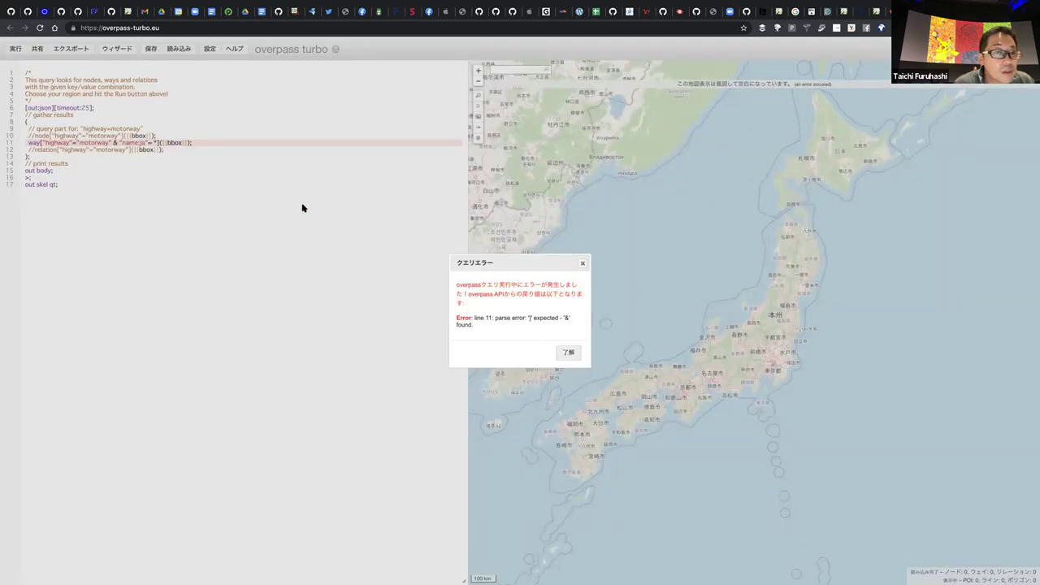
pyautogui.press('Escape')
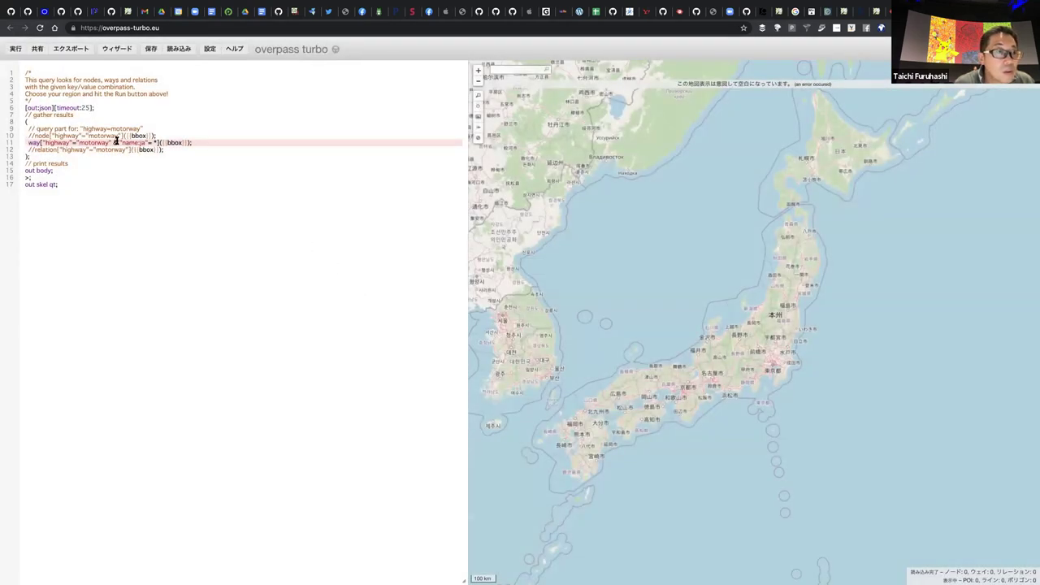
pyautogui.press('BackSpace')
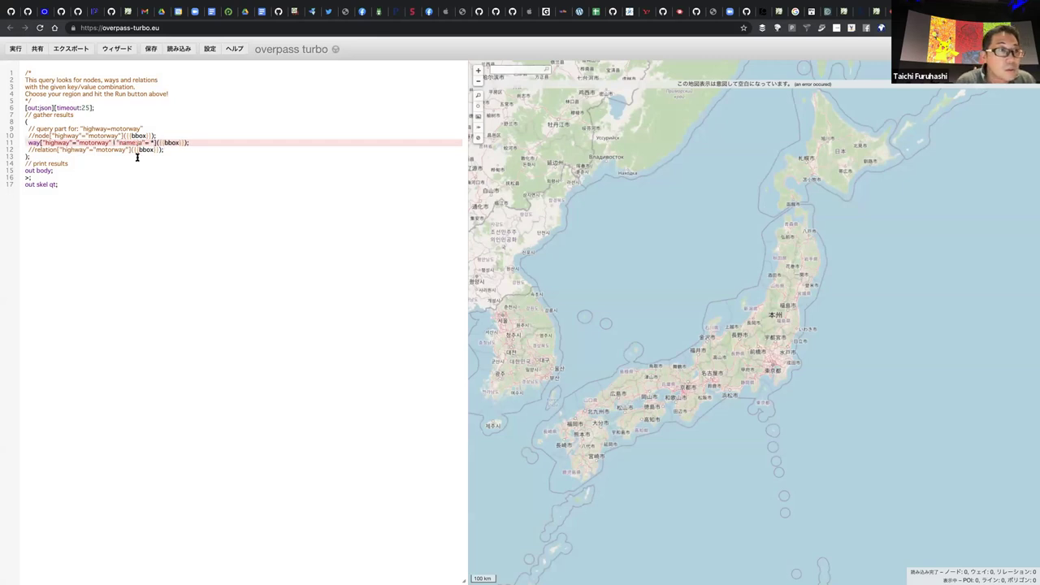
pyautogui.click(13, 52)
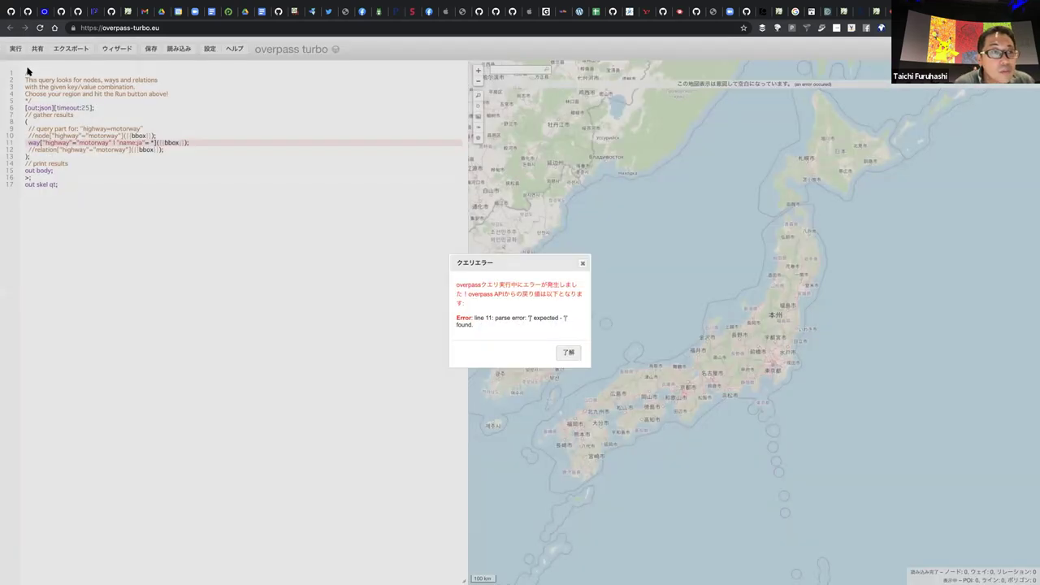
pyautogui.click(569, 352)
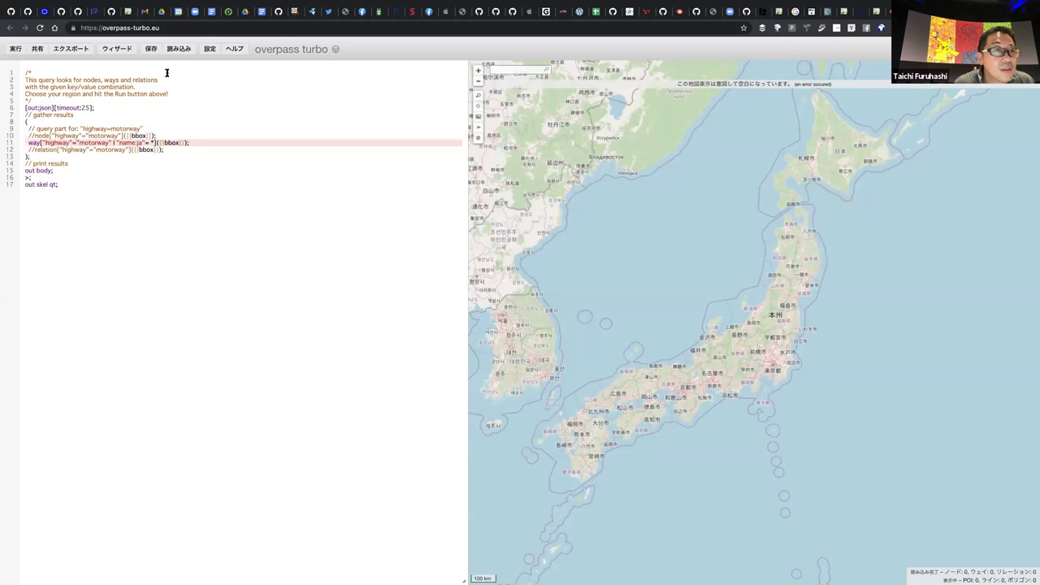
# Step: Open the help's Overpassクエリ section and its クエリ言語 link to the Overpass QL wiki page
pyautogui.click(233, 49)
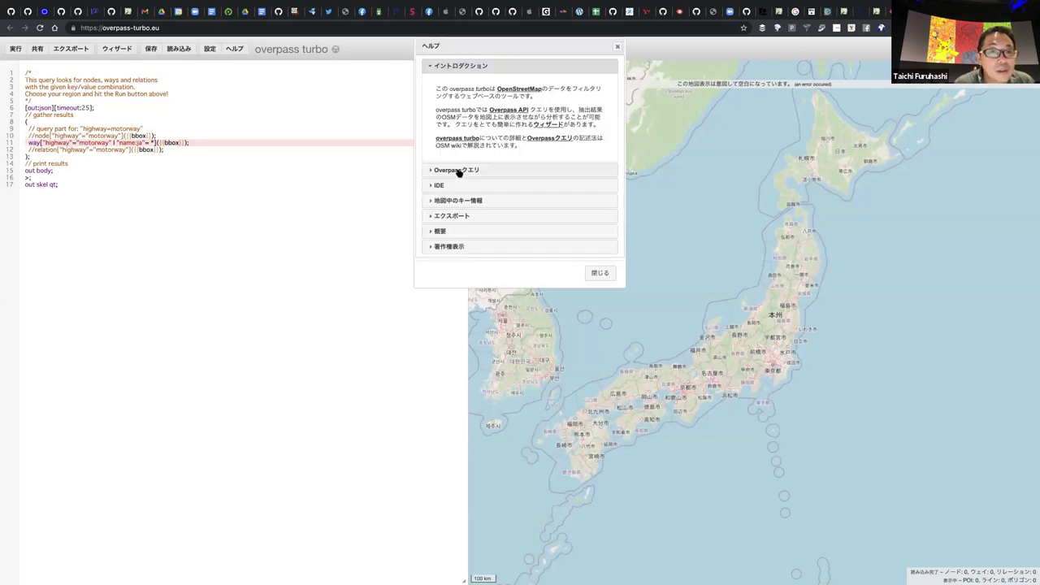
pyautogui.click(447, 173)
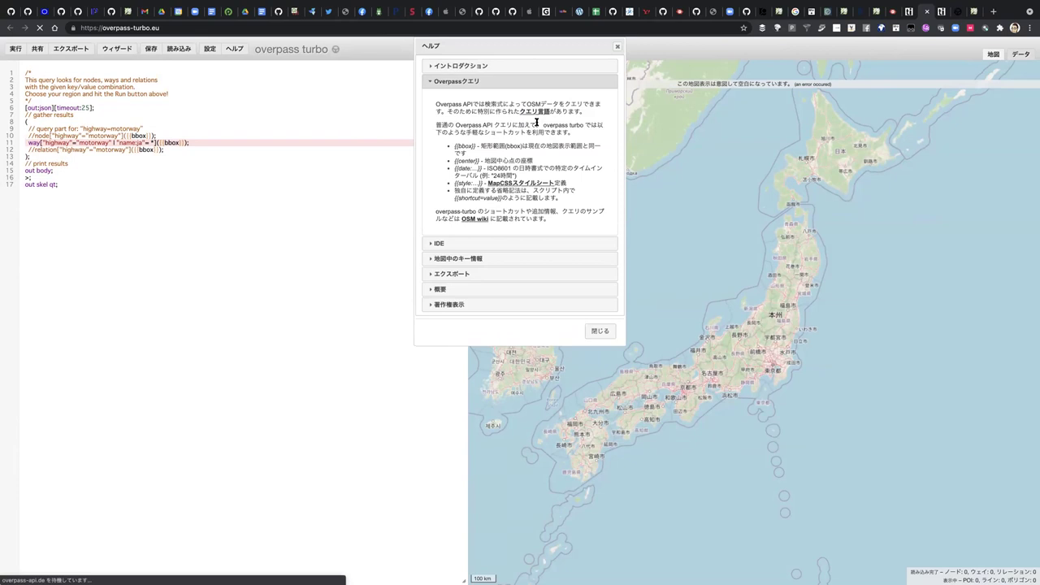
pyautogui.click(536, 111)
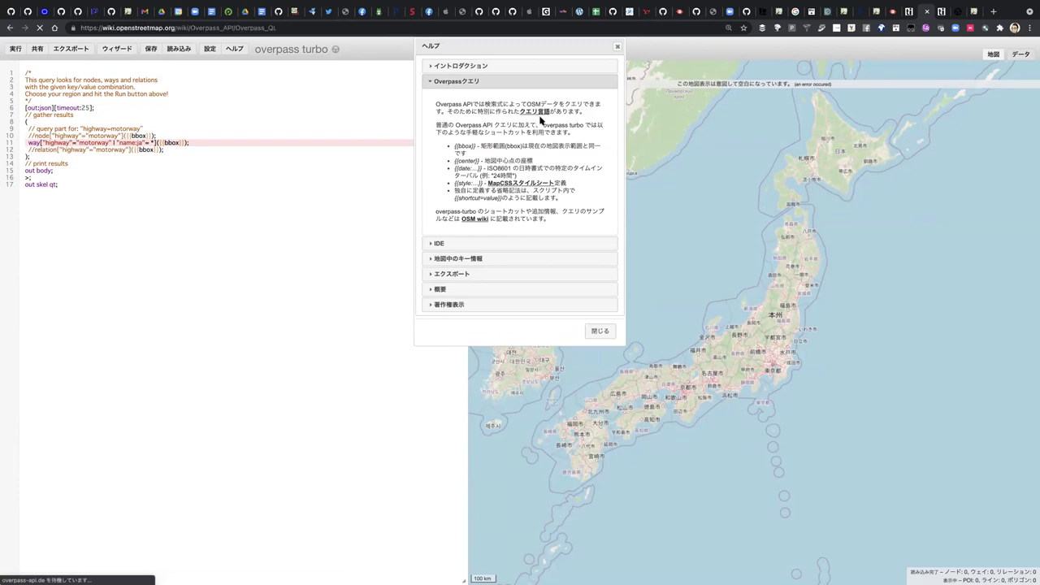
# Step: Jump to section 5.13 Conditional query filter from the Overpass QL table of contents
pyautogui.scroll(-5, 490, 266)
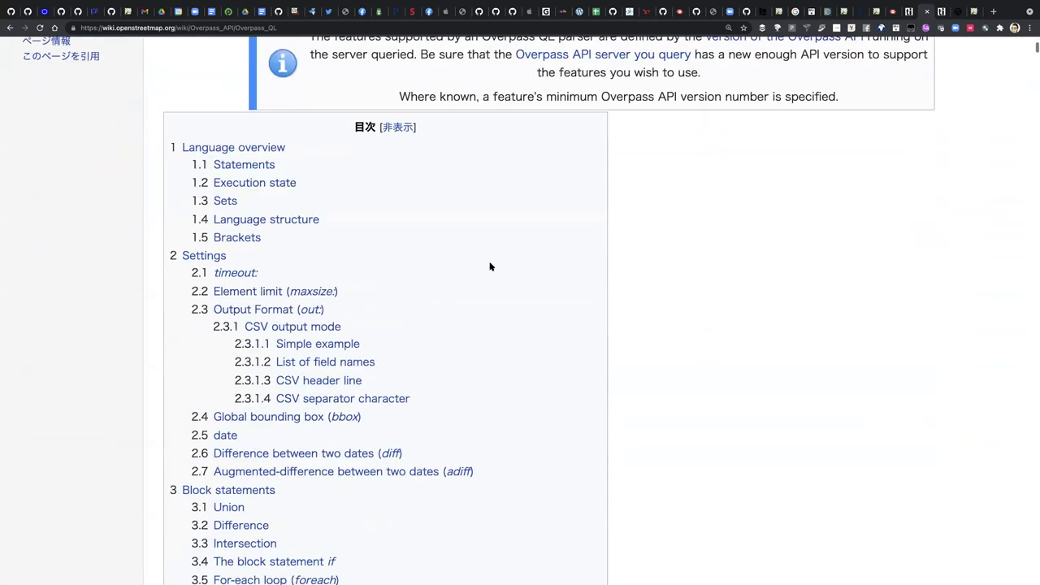
pyautogui.scroll(-3, 317, 341)
pyautogui.scroll(-2, 322, 344)
pyautogui.scroll(-1, 322, 346)
pyautogui.scroll(-6, 322, 346)
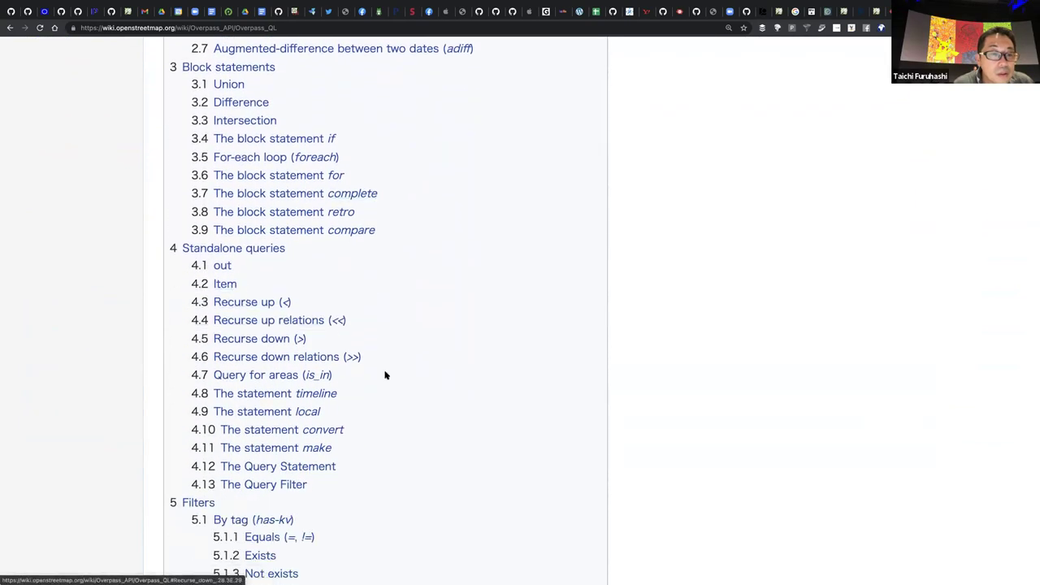
pyautogui.scroll(-4, 355, 358)
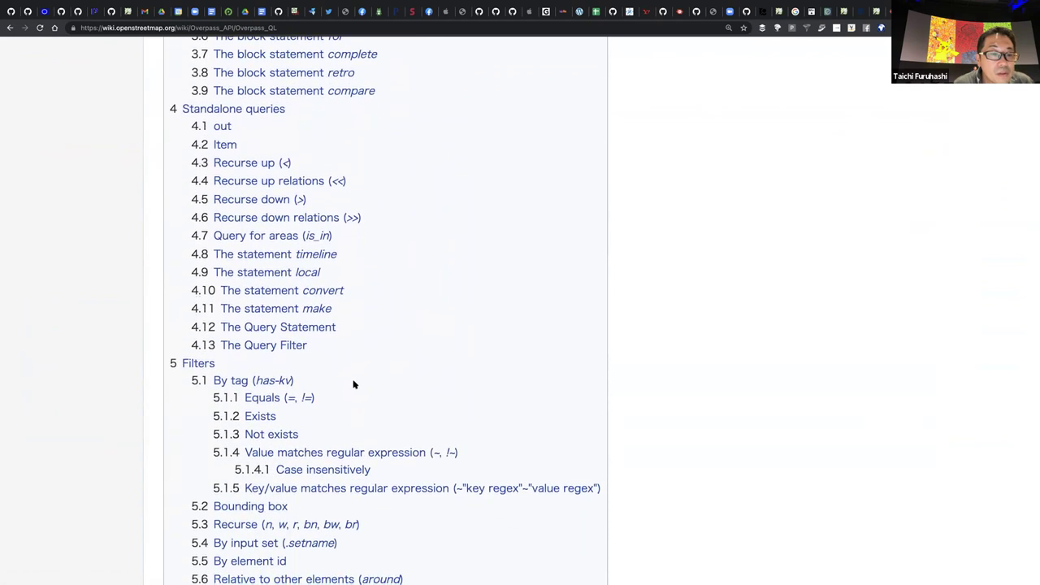
pyautogui.scroll(-3, 323, 402)
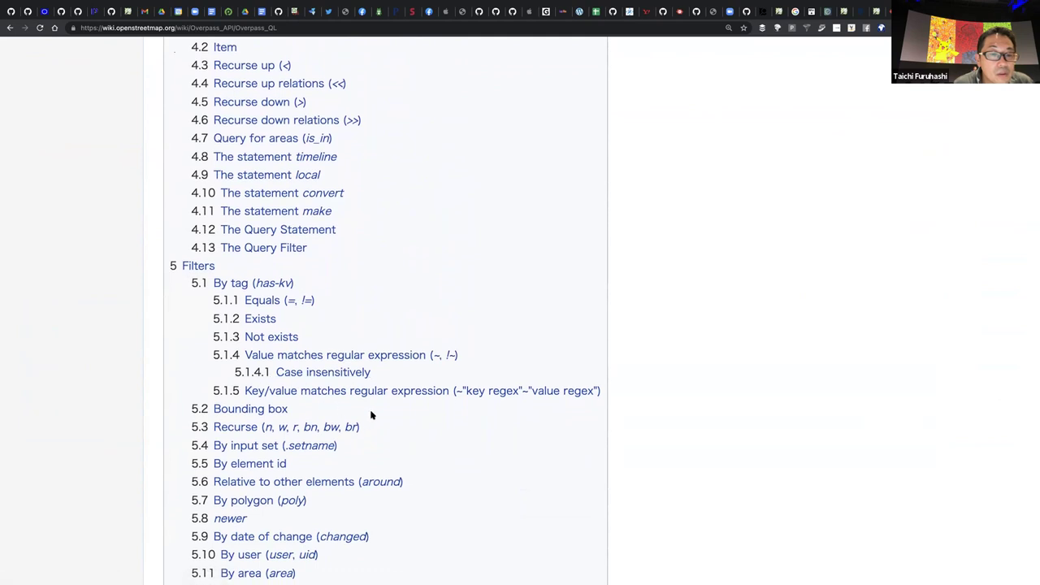
pyautogui.scroll(-2, 372, 415)
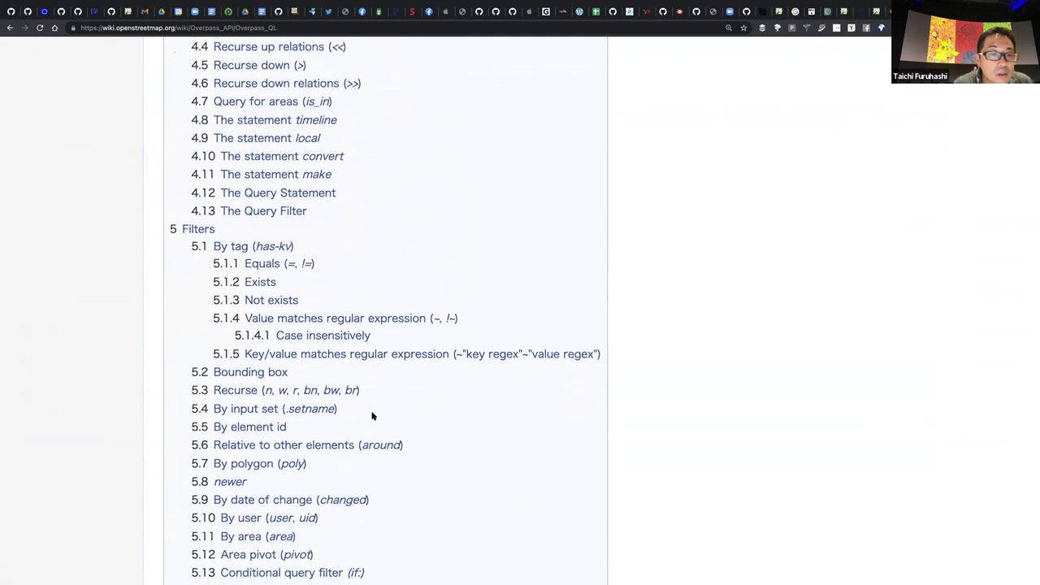
pyautogui.scroll(-2, 372, 415)
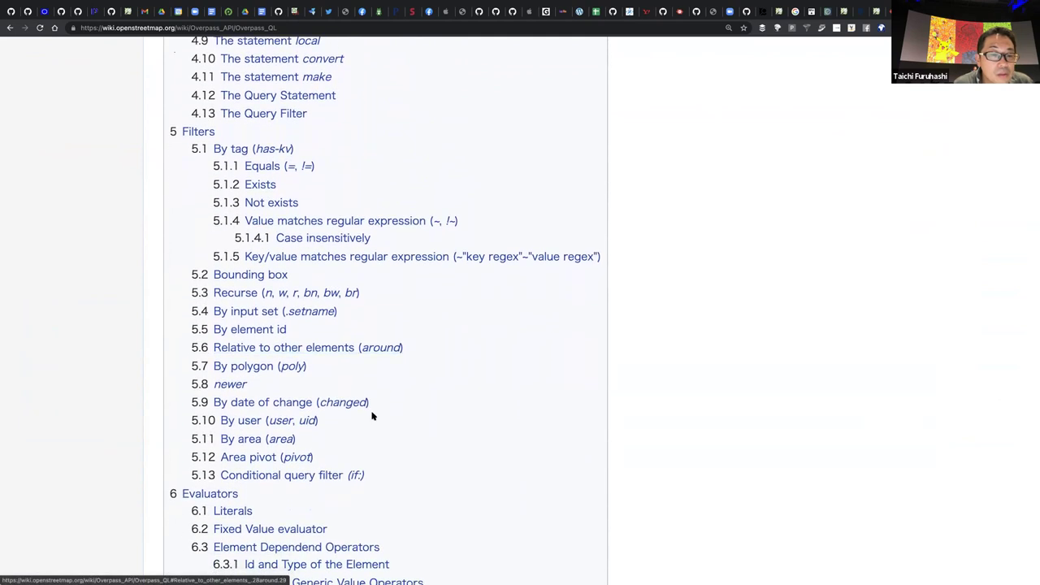
pyautogui.scroll(-1, 372, 415)
pyautogui.click(343, 457)
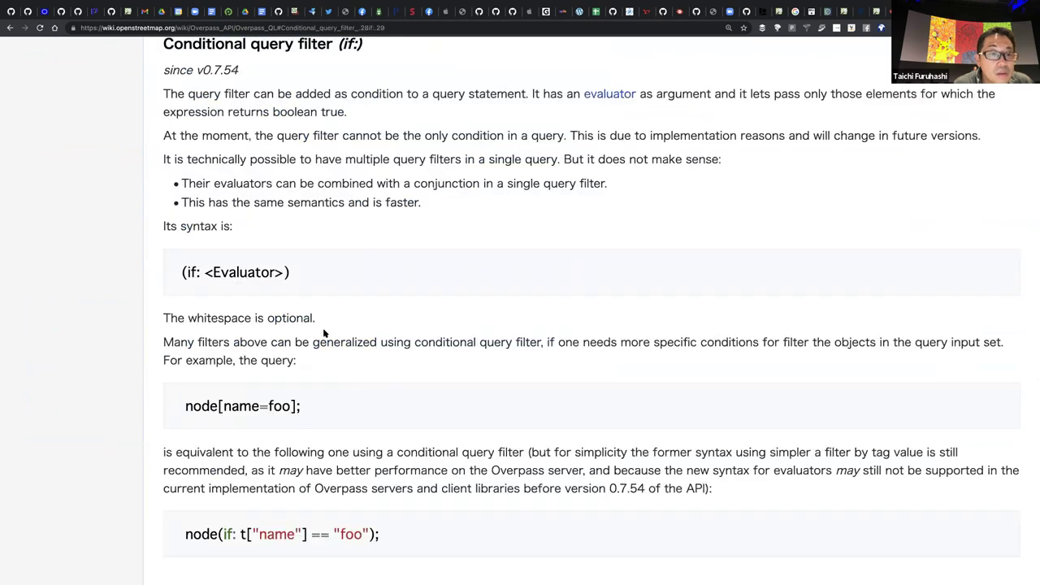
# Step: Scroll back to bring the Conditional query filter (if:) section into view
pyautogui.scroll(-3, 324, 333)
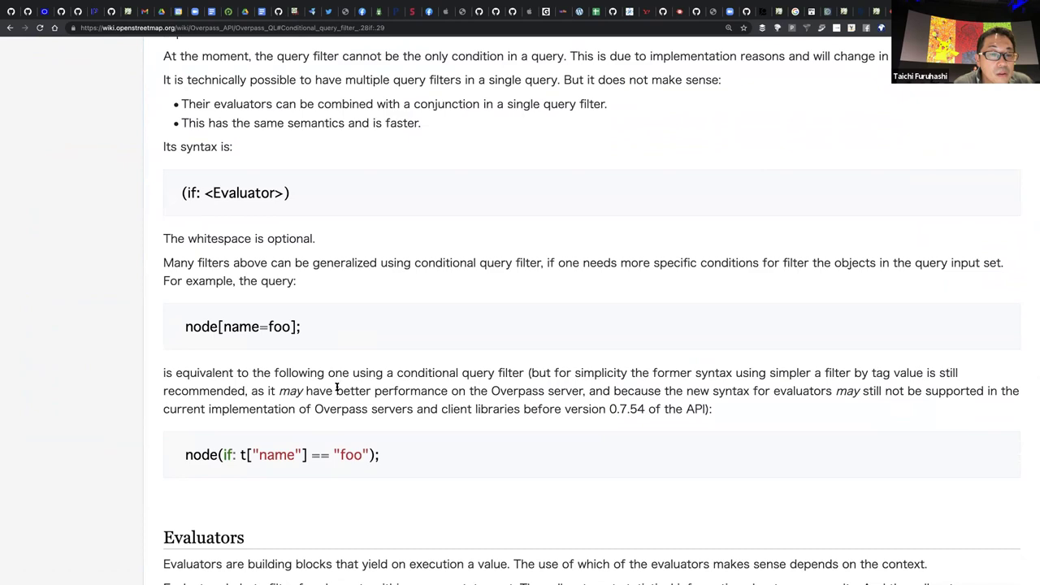
pyautogui.scroll(-1, 336, 387)
pyautogui.scroll(-6, 336, 387)
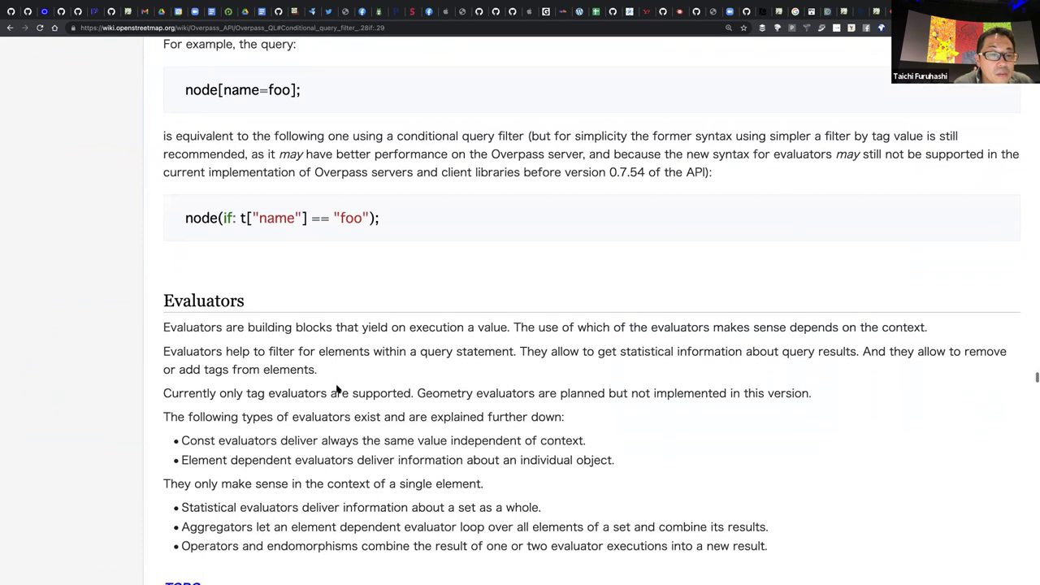
pyautogui.scroll(-10, 336, 387)
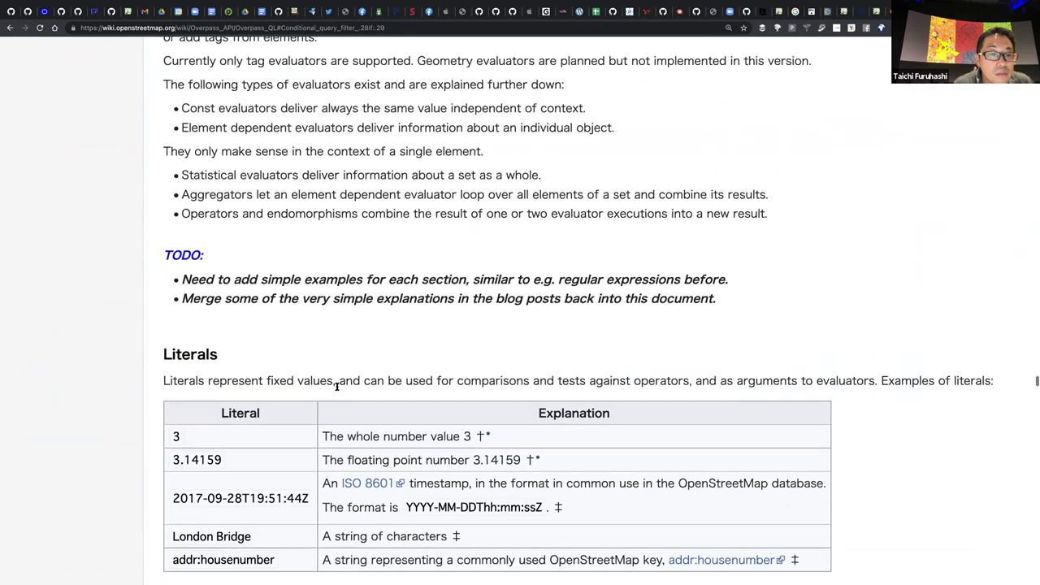
pyautogui.scroll(-7, 336, 387)
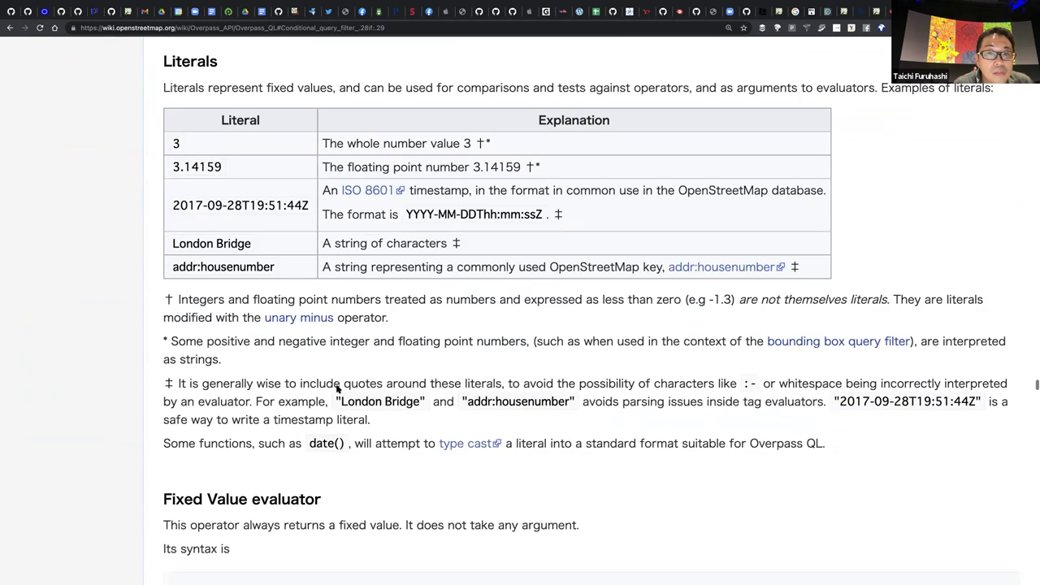
pyautogui.scroll(-10, 337, 389)
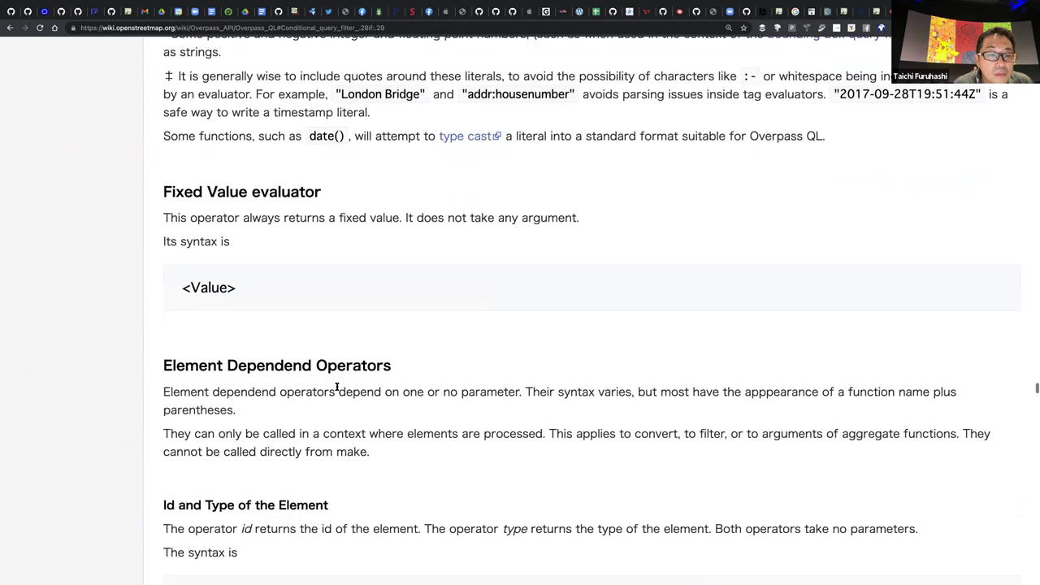
pyautogui.scroll(14, 336, 389)
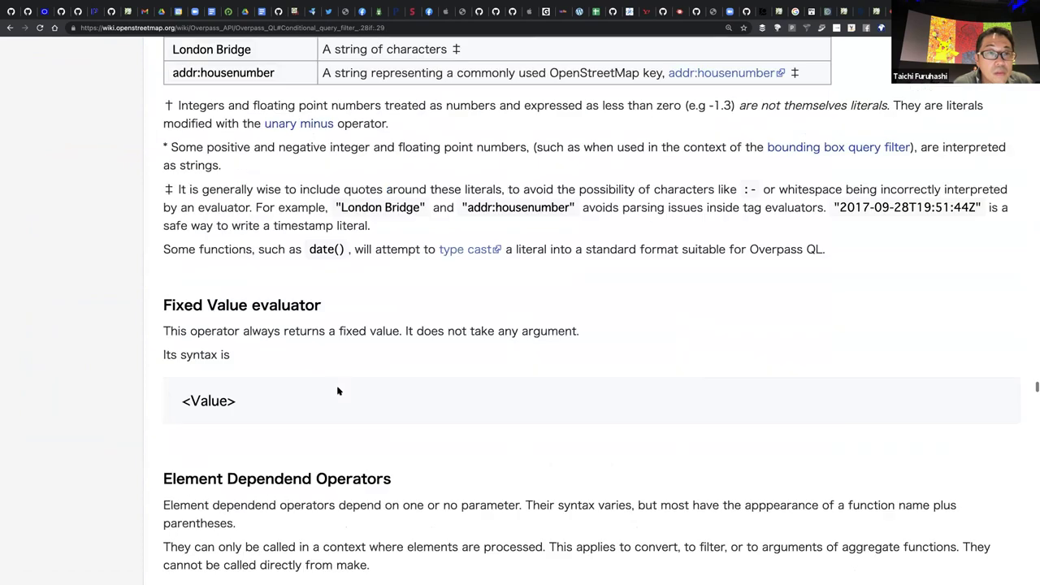
pyautogui.scroll(20, 336, 391)
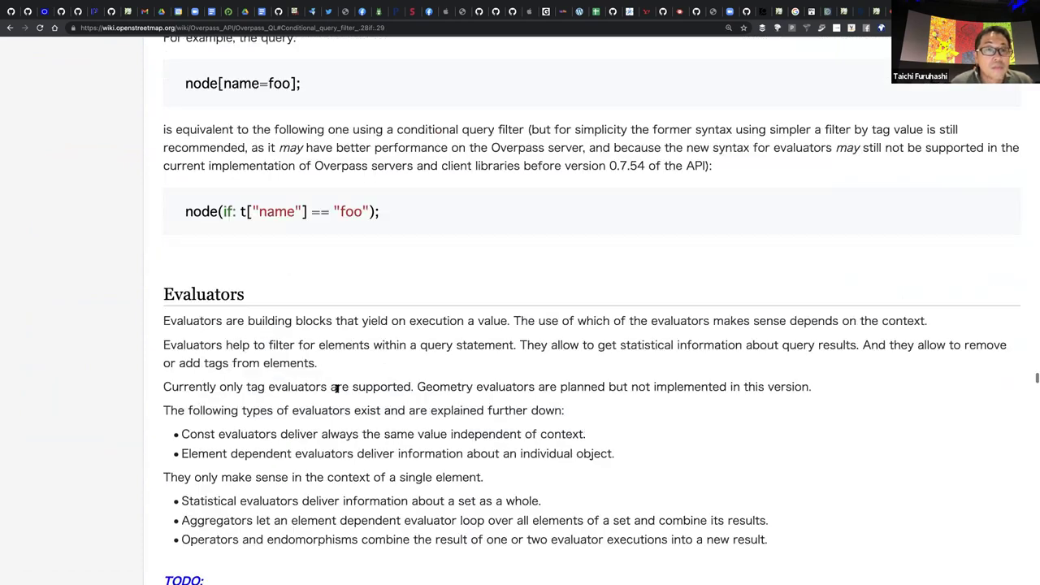
pyautogui.scroll(3, 336, 392)
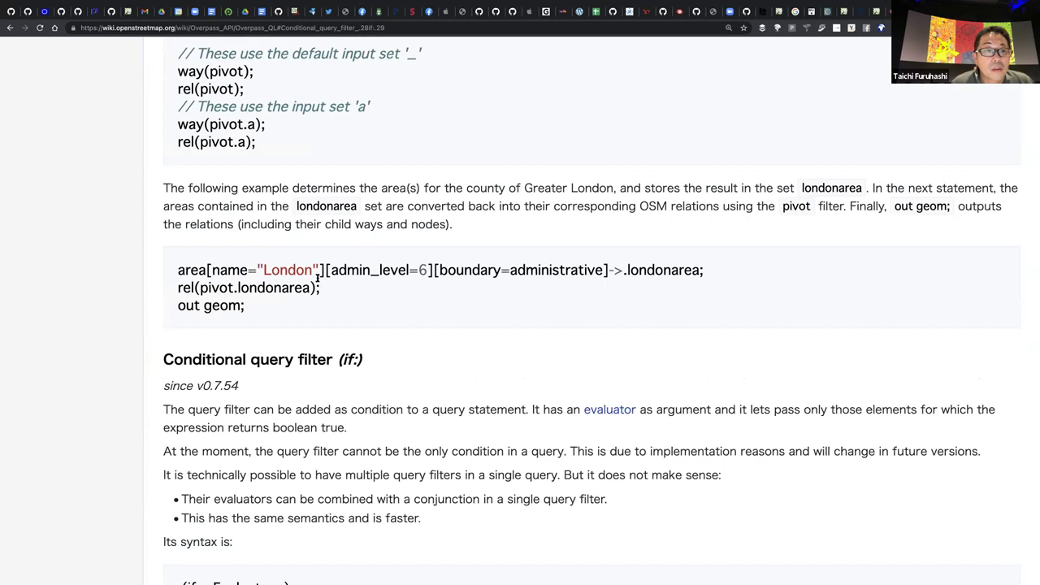
# Step: Cycle through desktops and Chrome tabs until the taginfo name:ja key page (873,907 objects) is showing
pyautogui.hotkey('ctrl', 'Right')
pyautogui.hotkey('ctrl', 'Left')
pyautogui.hotkey('ctrl', 'Tab')
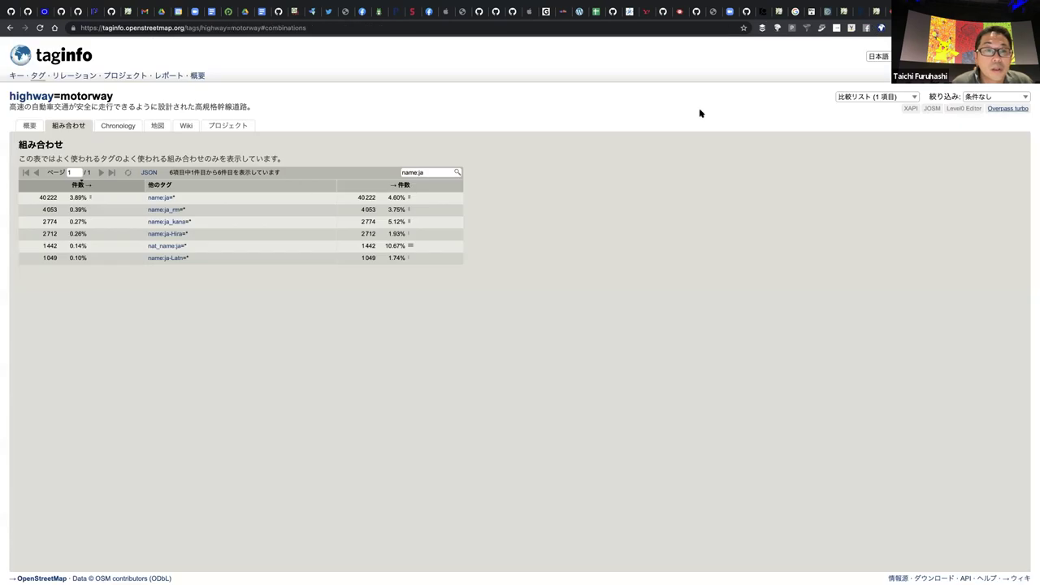
pyautogui.hotkey('ctrl', 'Tab')
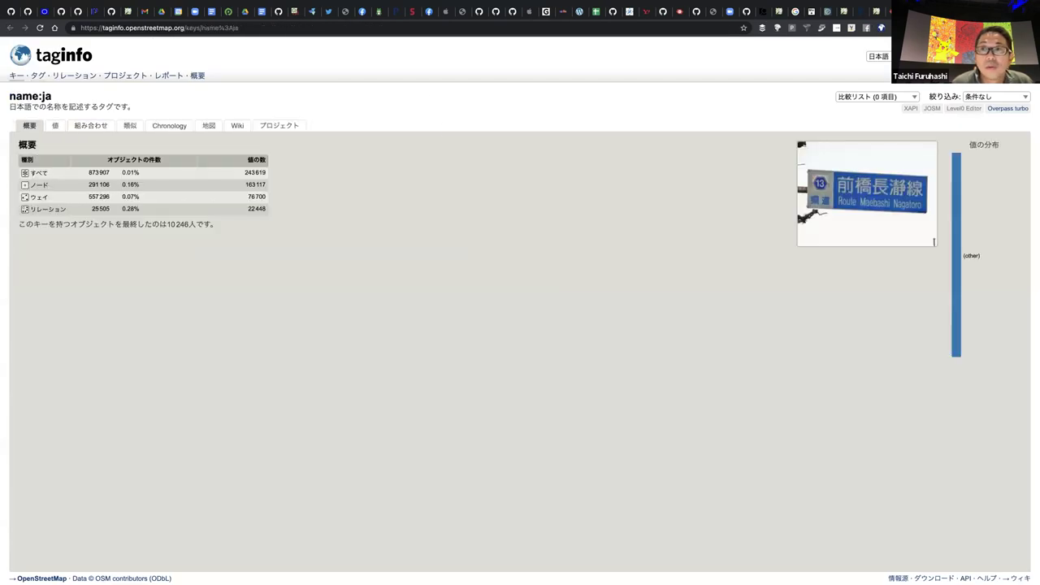
pyautogui.hotkey('ctrl', 'Tab')
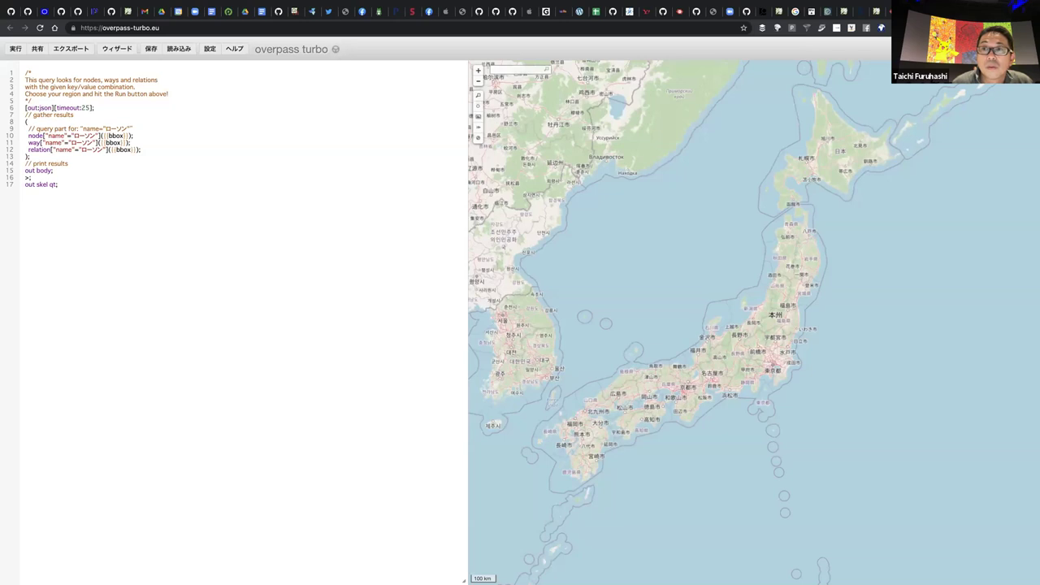
pyautogui.hotkey('ctrl', 'Tab')
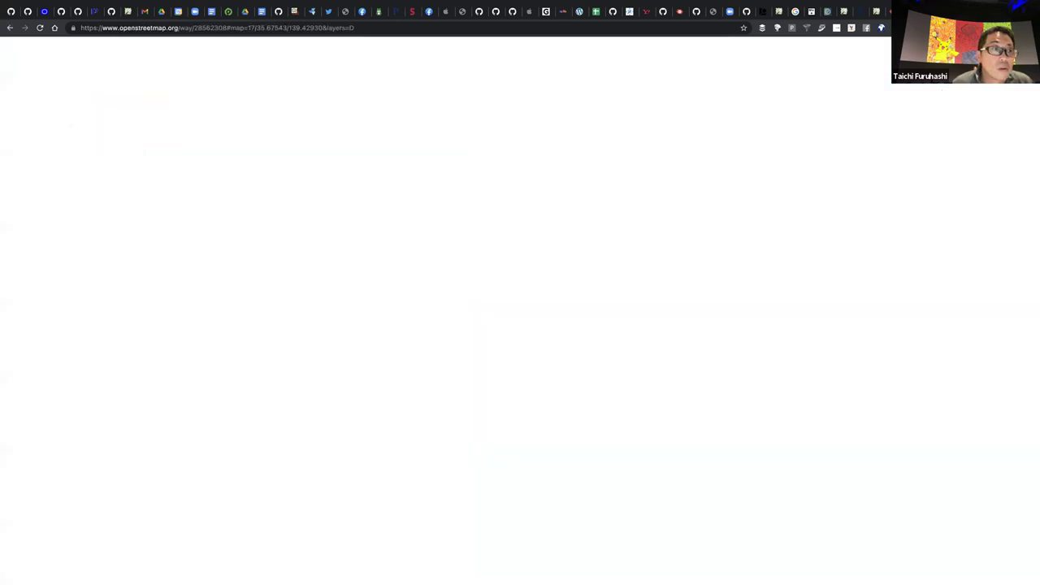
pyautogui.hotkey('ctrl', 'Tab')
pyautogui.hotkey('ctrl', 'Tab')
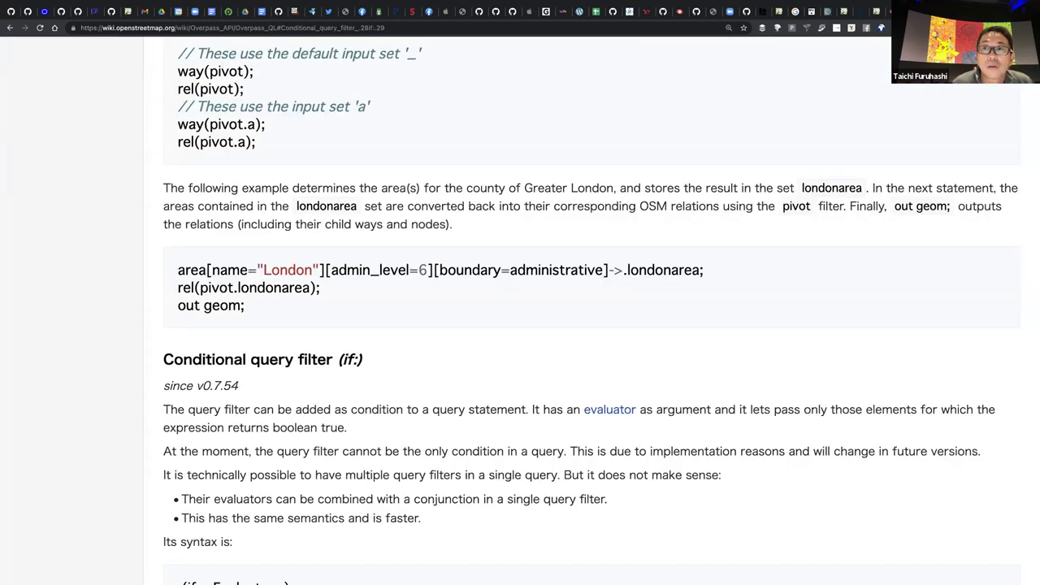
pyautogui.hotkey('ctrl', 'Tab')
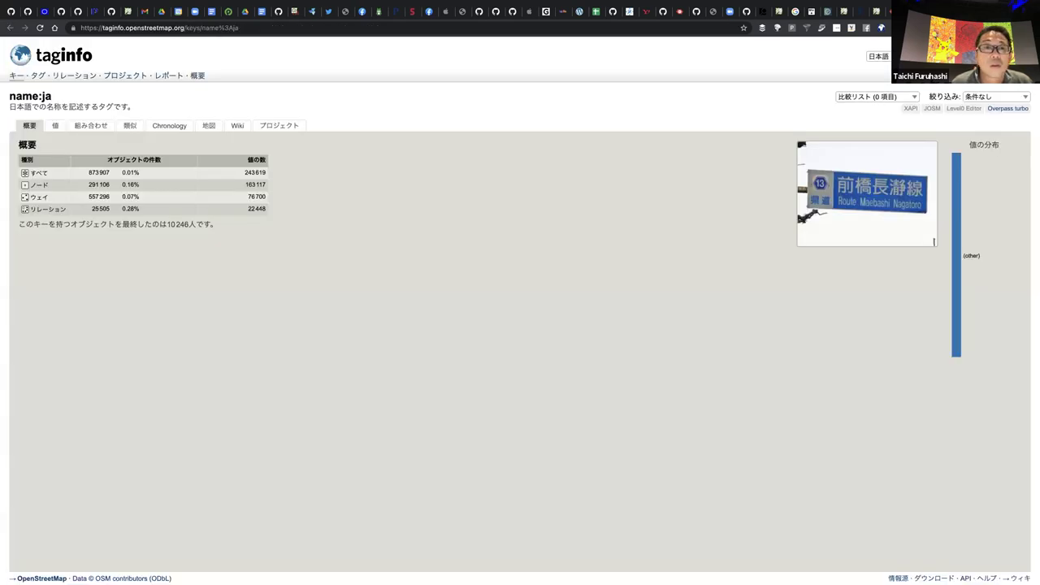
pyautogui.hotkey('ctrl', 'Tab')
pyautogui.hotkey('ctrl', 'Tab')
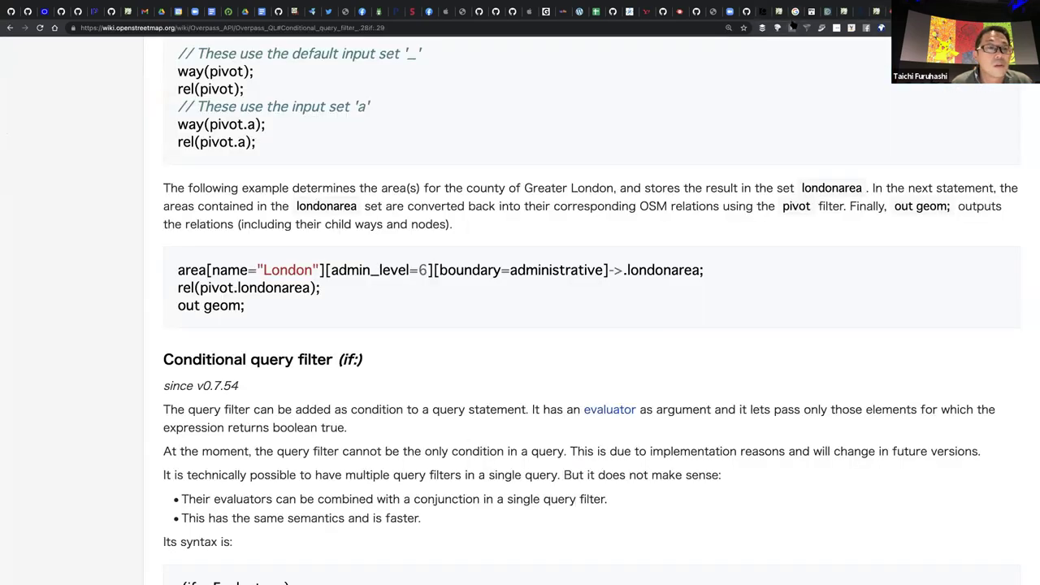
pyautogui.press('super+Tab')
pyautogui.hotkey('ctrl', 'Left')
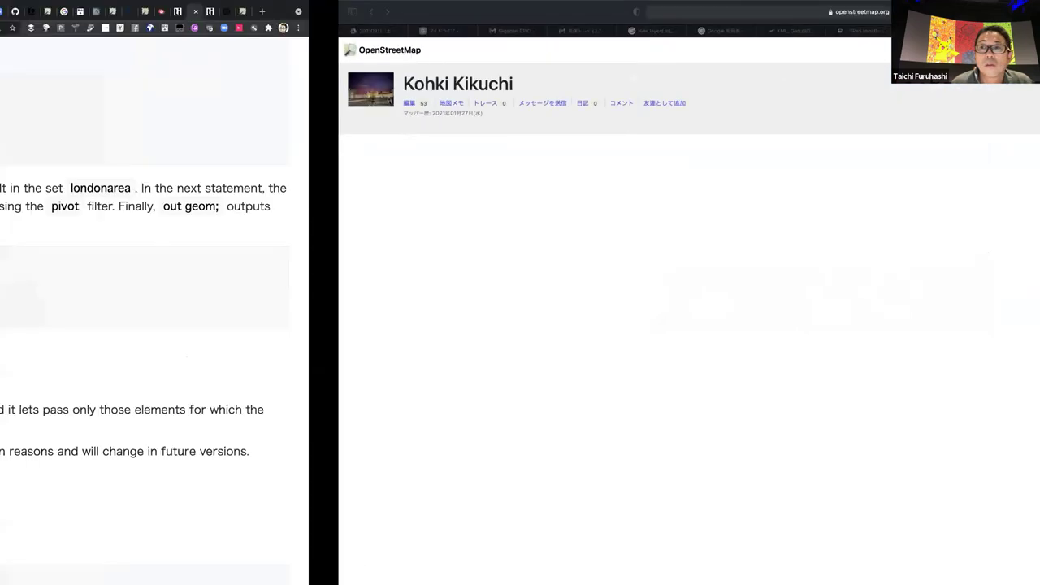
pyautogui.hotkey('ctrl', 'shift', 'Tab')
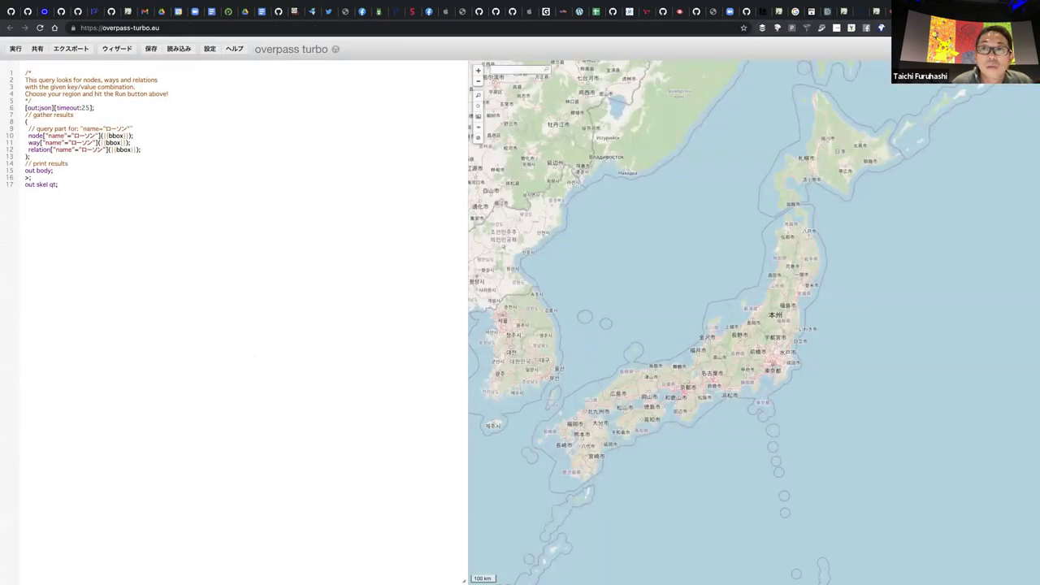
pyautogui.hotkey('ctrl', 'shift', 'Tab')
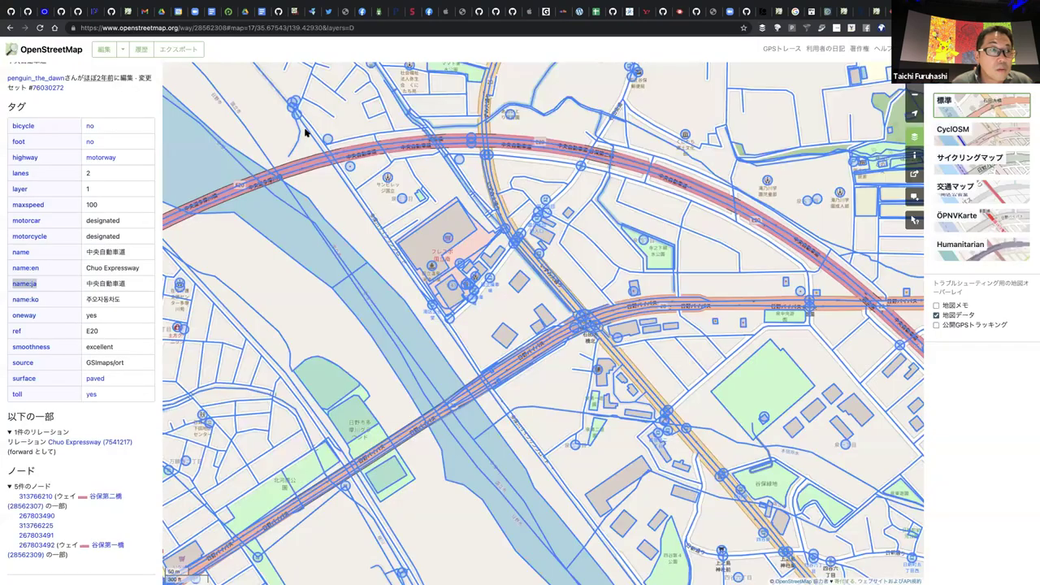
pyautogui.hotkey('ctrl', 'shift', 'Tab')
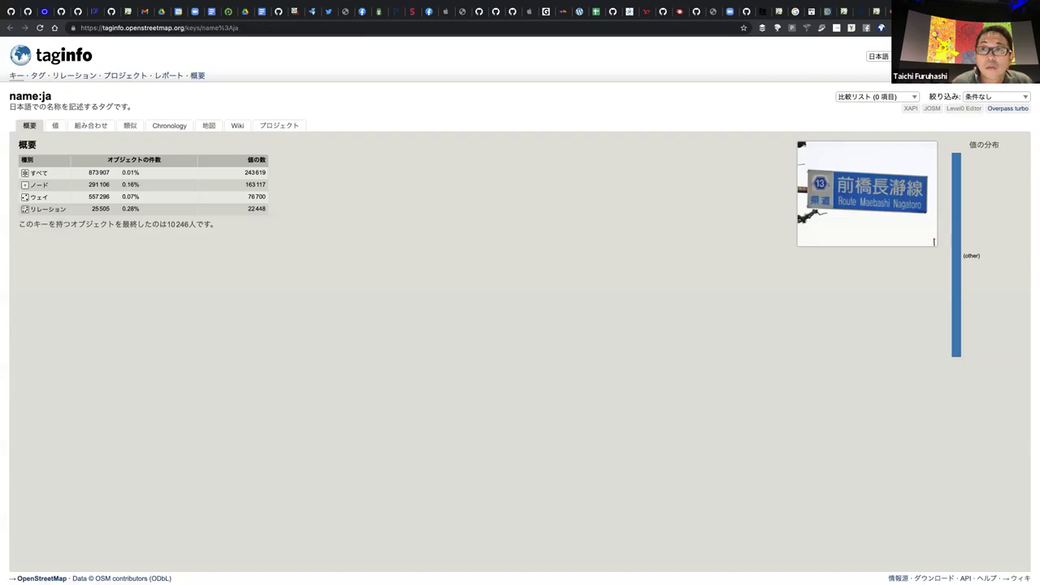
# Step: Open name:ja in Overpass turbo, comment out node and relation lines, and add a motorway filter to the way line
pyautogui.click(999, 109)
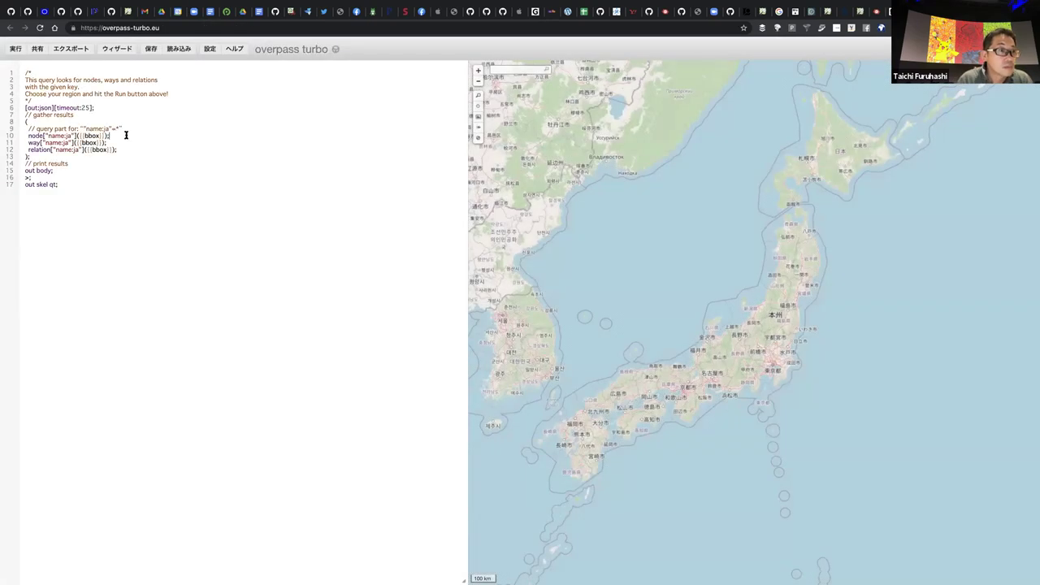
pyautogui.write('//')
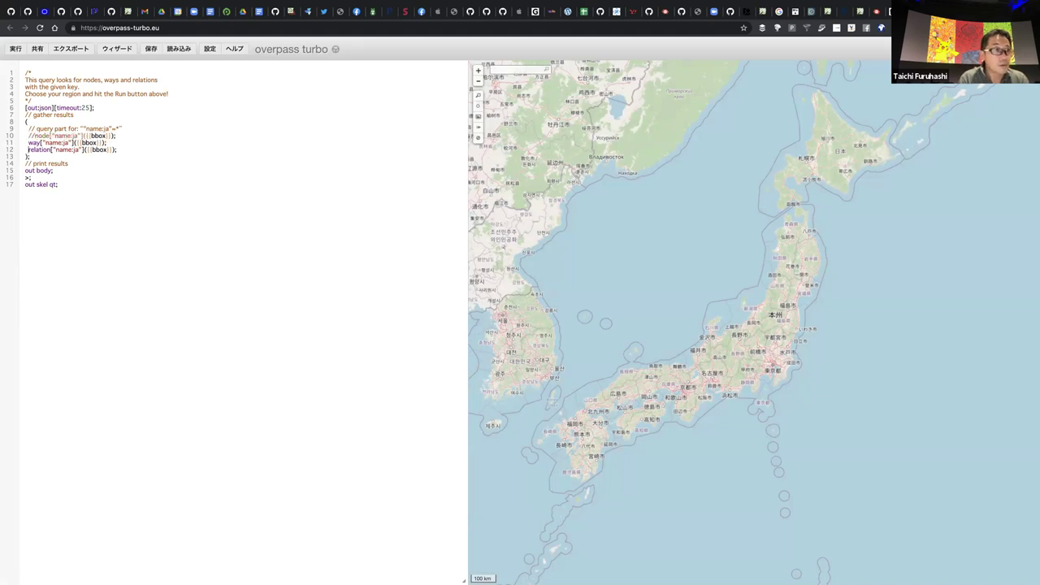
pyautogui.write('//')
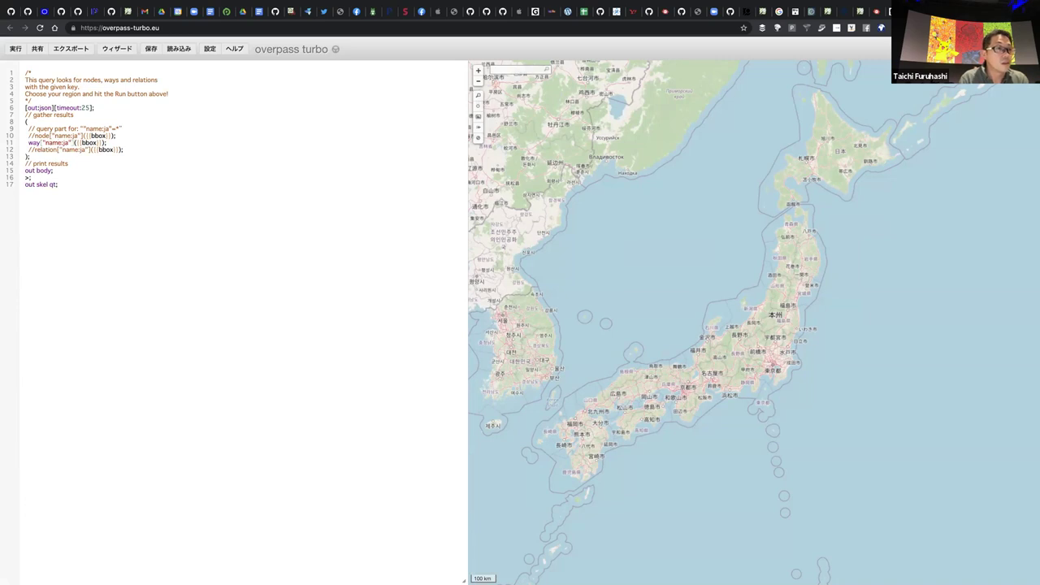
pyautogui.write('[]')
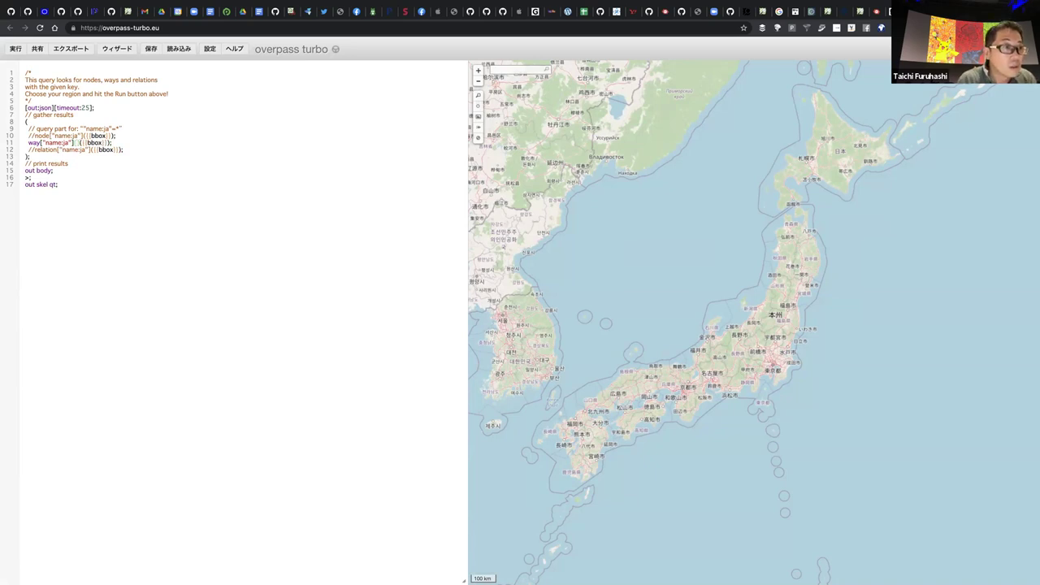
pyautogui.write('"')
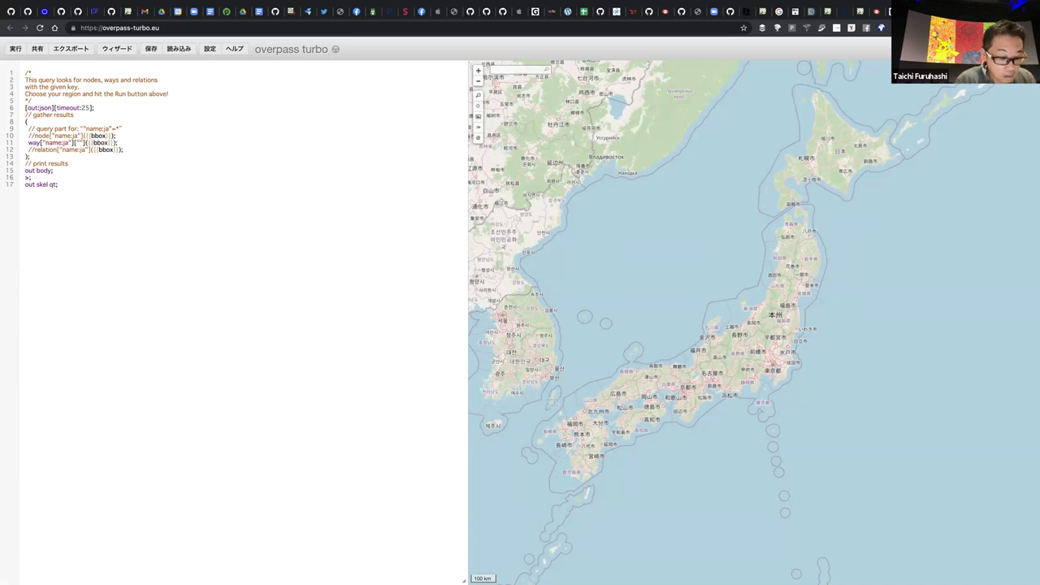
pyautogui.write('hi')
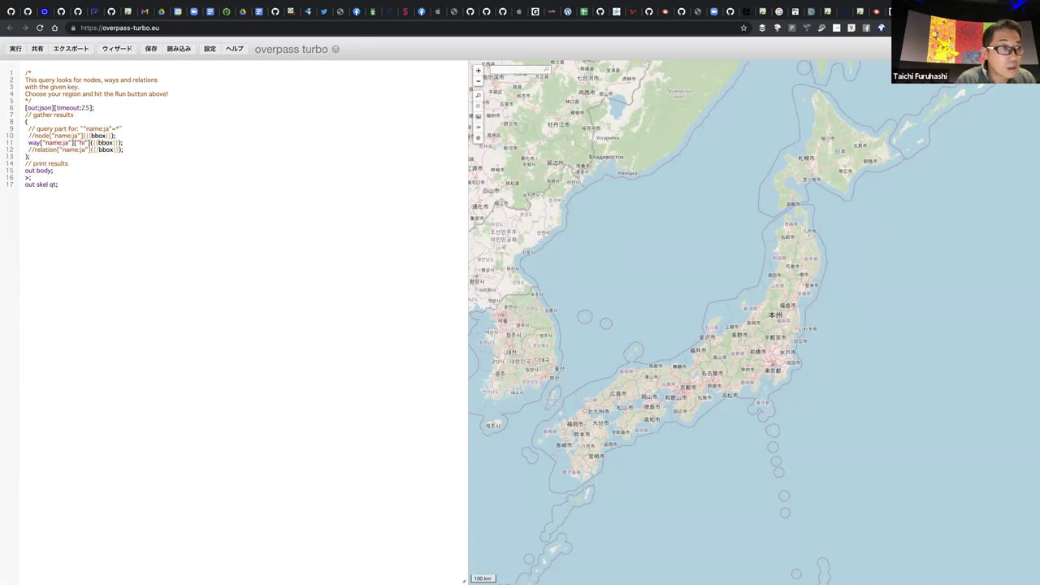
pyautogui.write('gway')
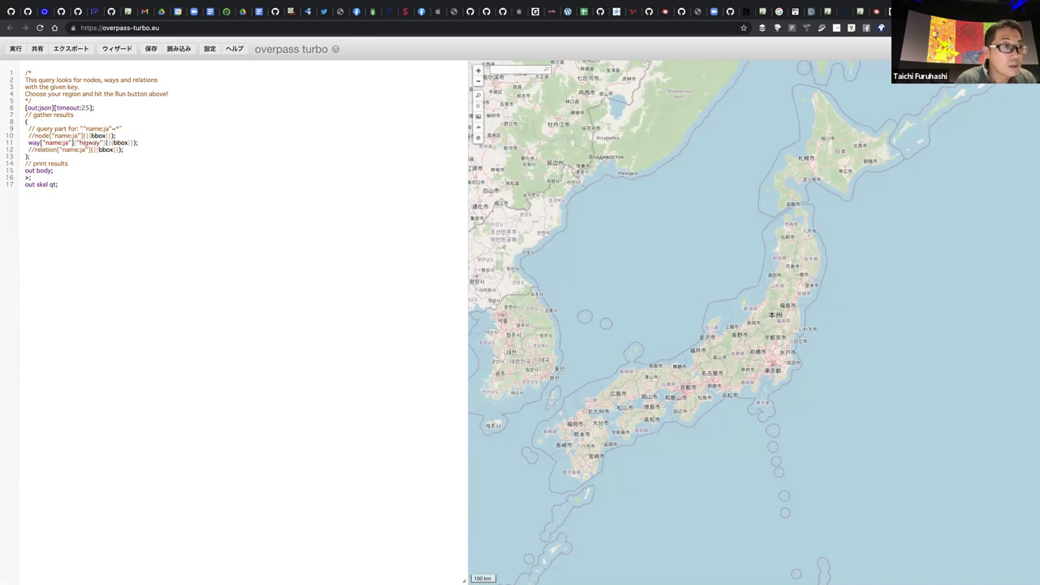
pyautogui.write('=')
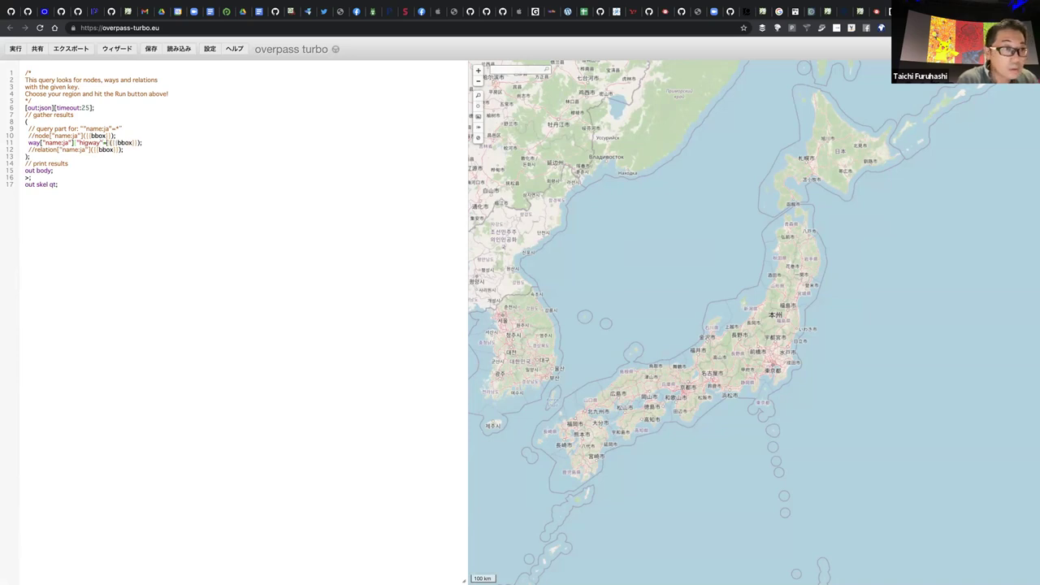
pyautogui.write('"')
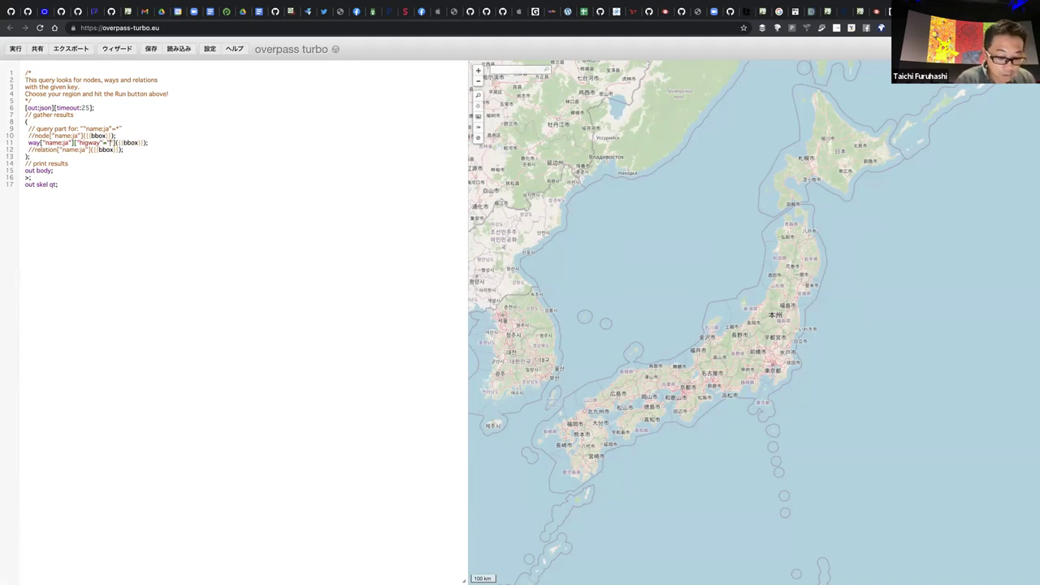
pyautogui.write('motoway')
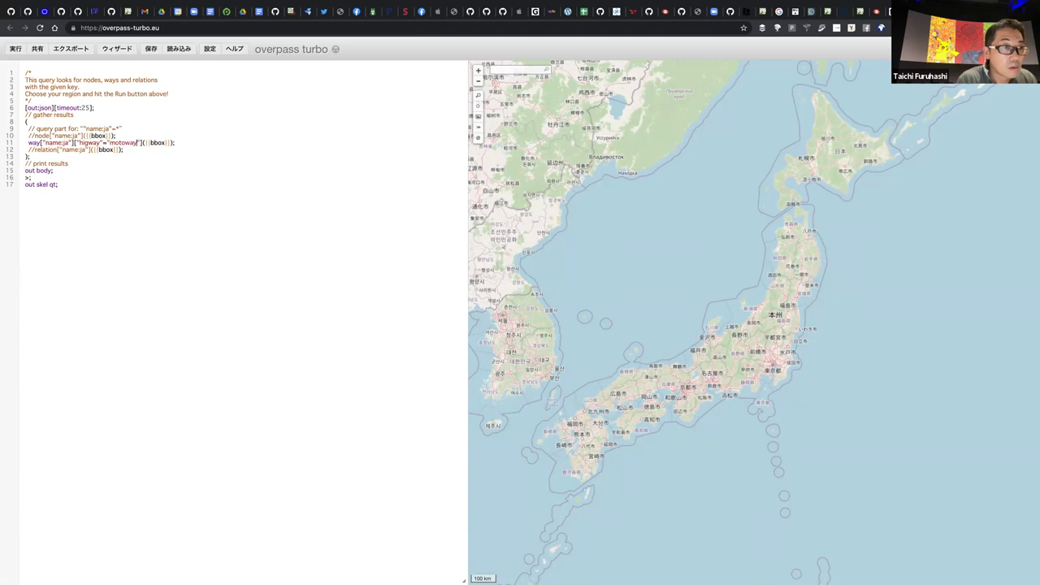
pyautogui.write('r')
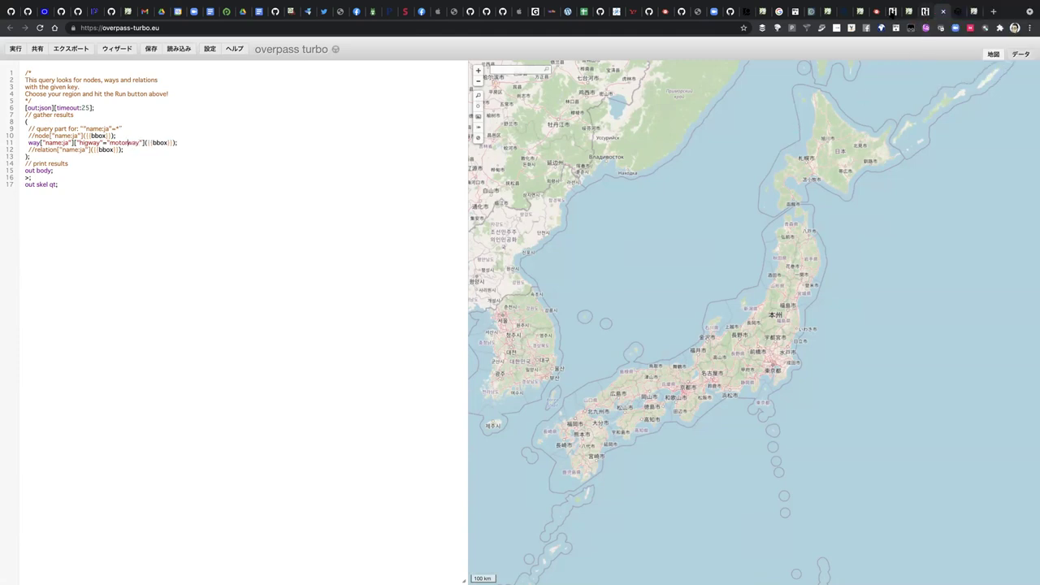
pyautogui.click(892, 11)
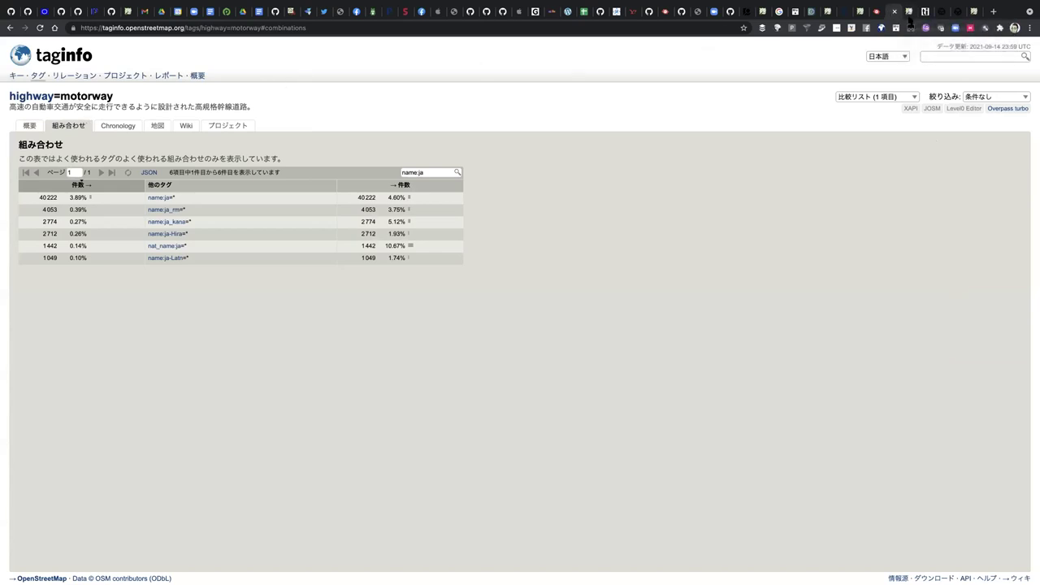
pyautogui.click(958, 11)
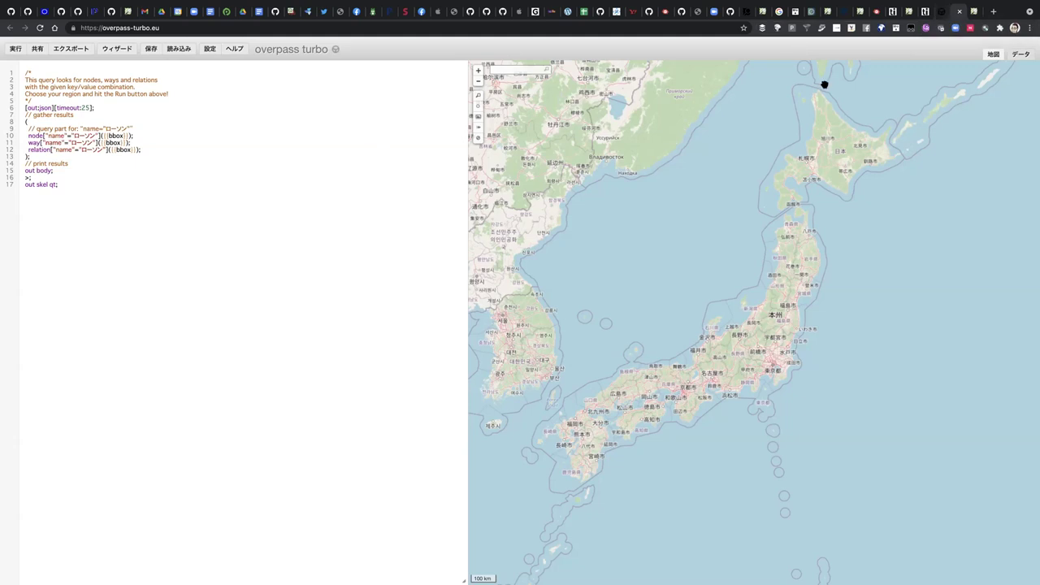
pyautogui.click(945, 11)
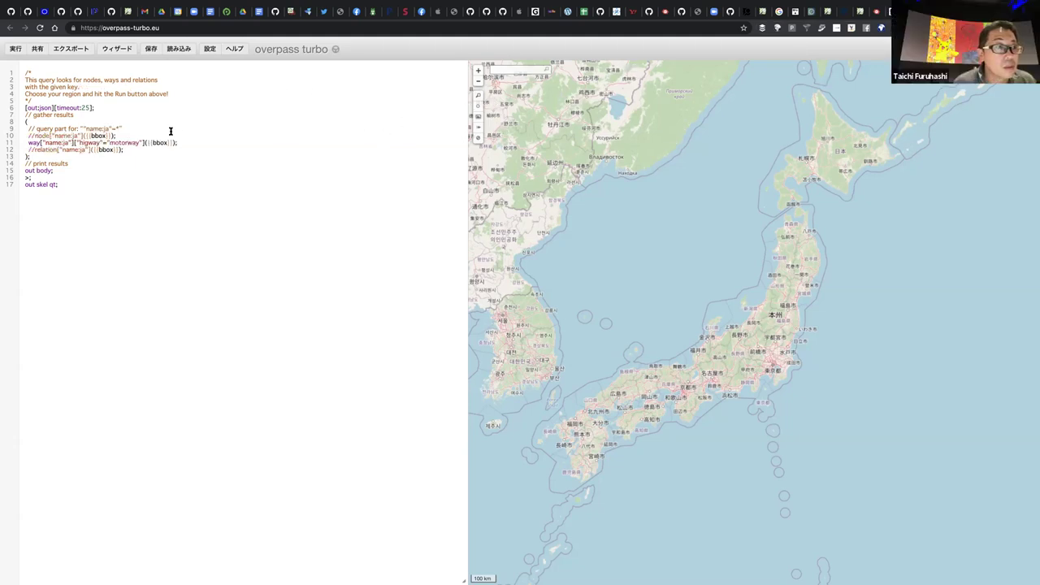
# Step: Run the query, delete the misspelled "higway" motorway filter, then rerun and abort it
pyautogui.click(15, 50)
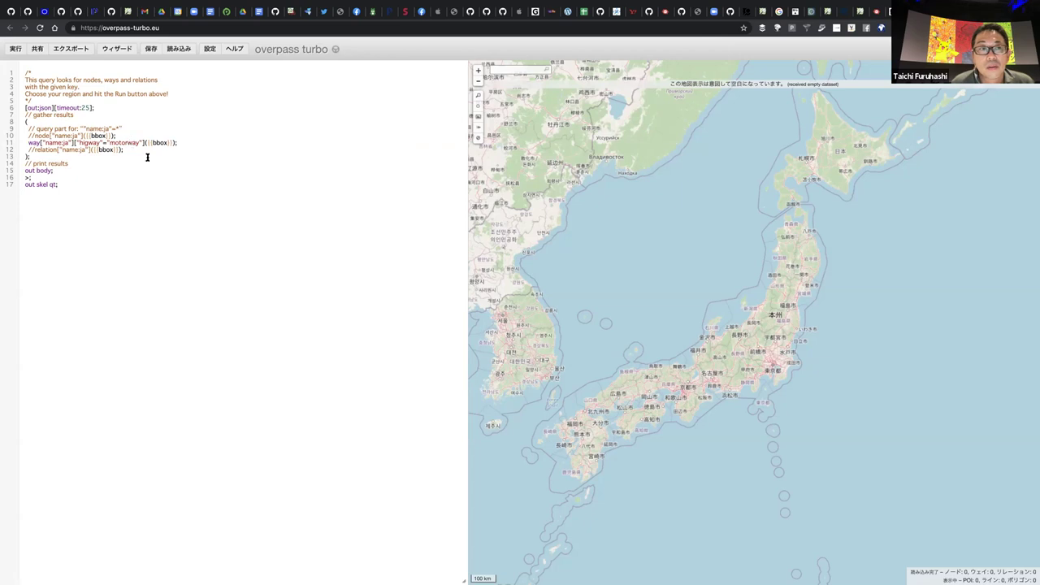
pyautogui.scroll(5, 773, 365)
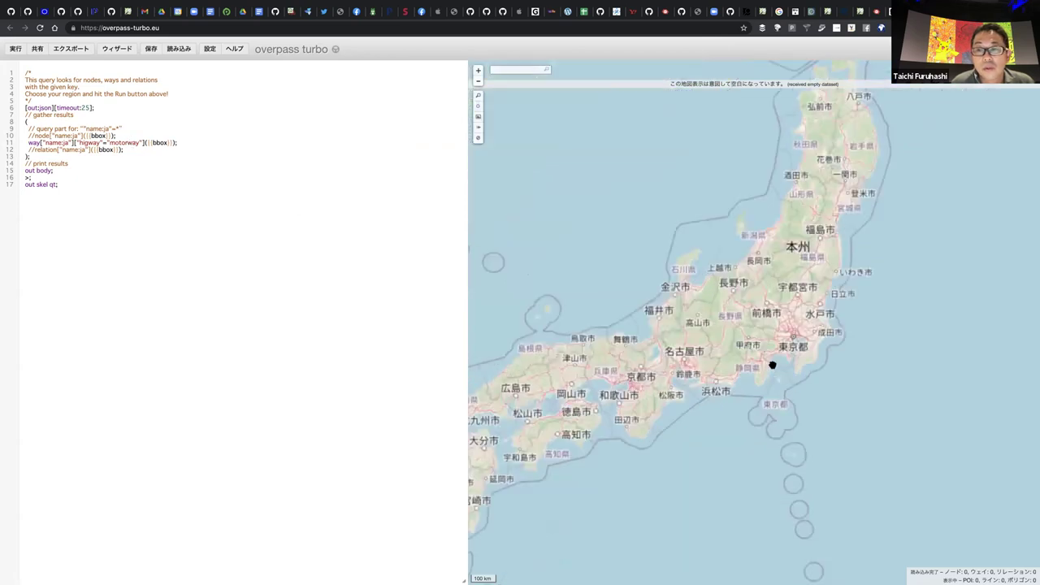
pyautogui.scroll(2, 783, 318)
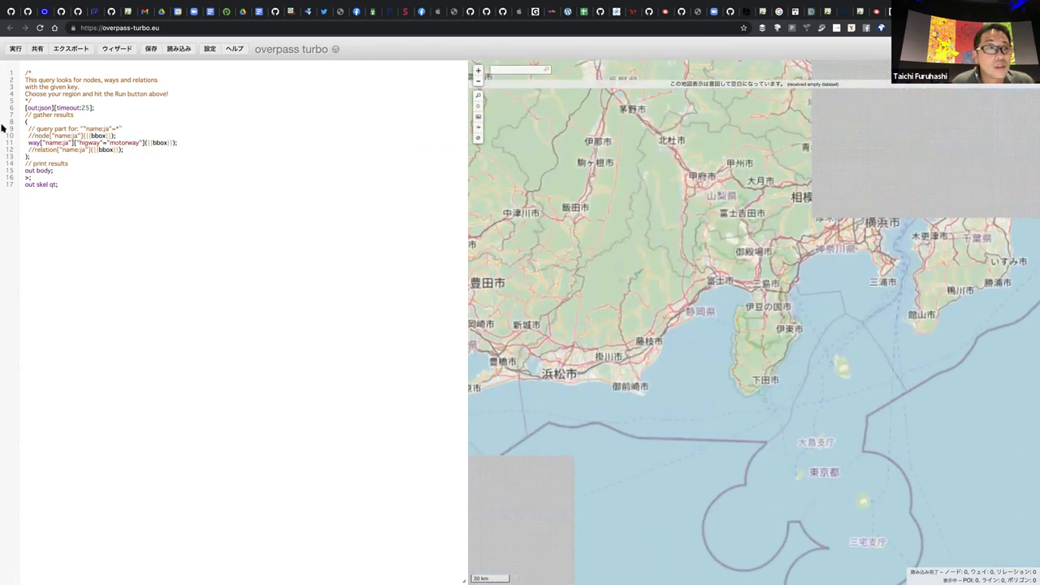
pyautogui.moveTo(143, 143); pyautogui.dragTo(72, 143)
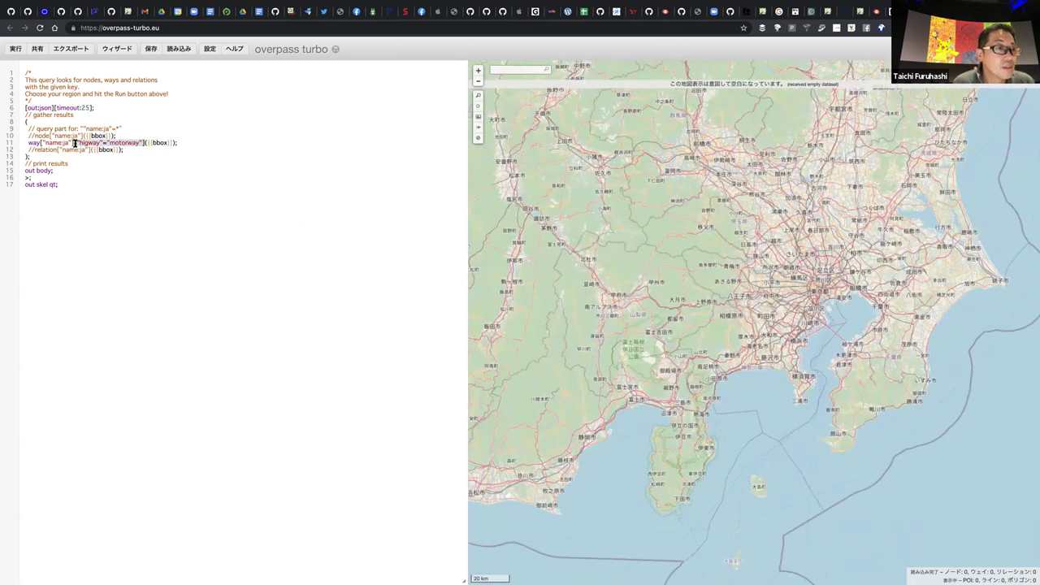
pyautogui.press('BackSpace')
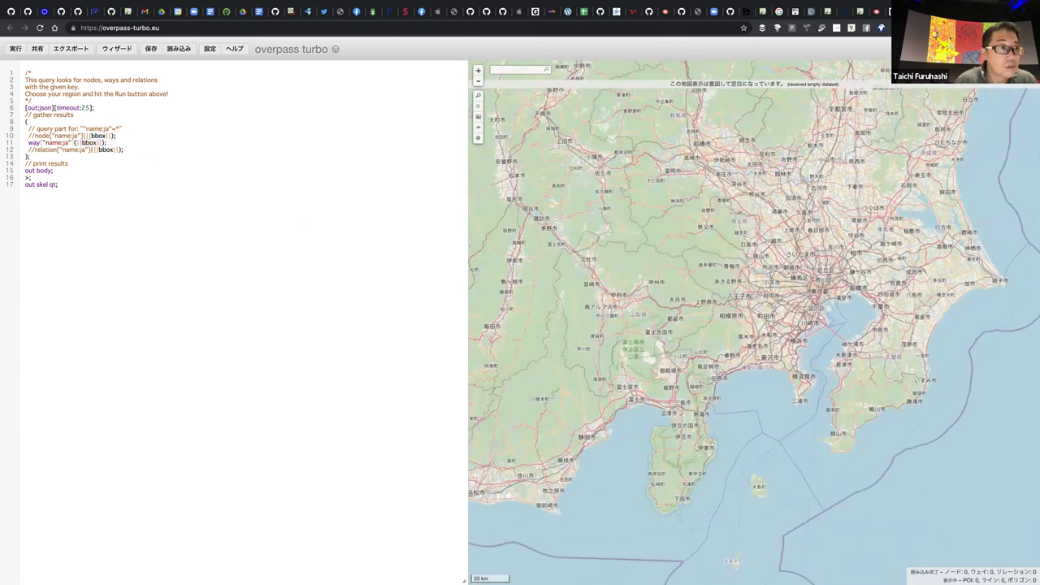
pyautogui.click(13, 49)
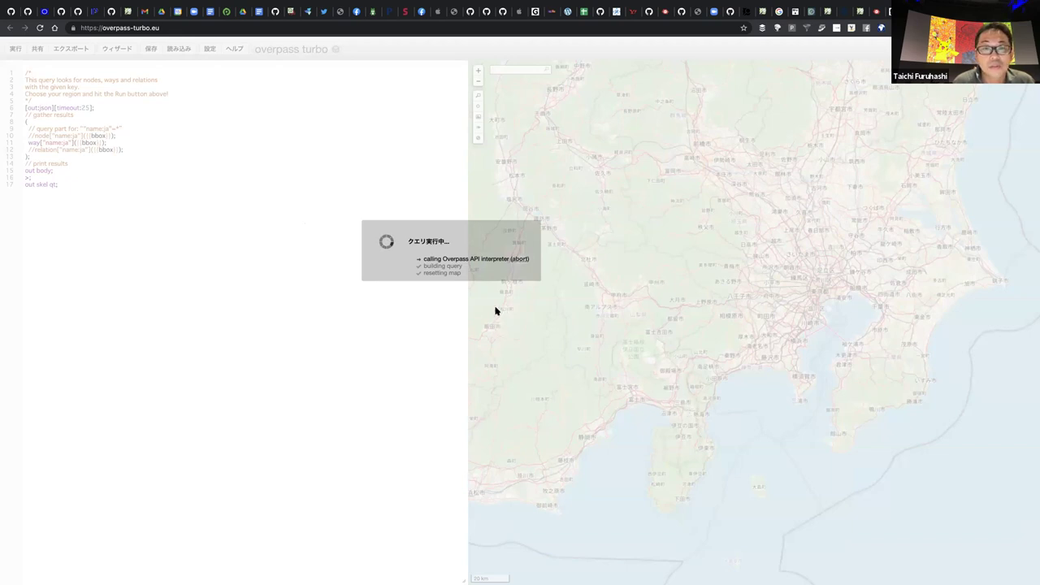
pyautogui.click(520, 259)
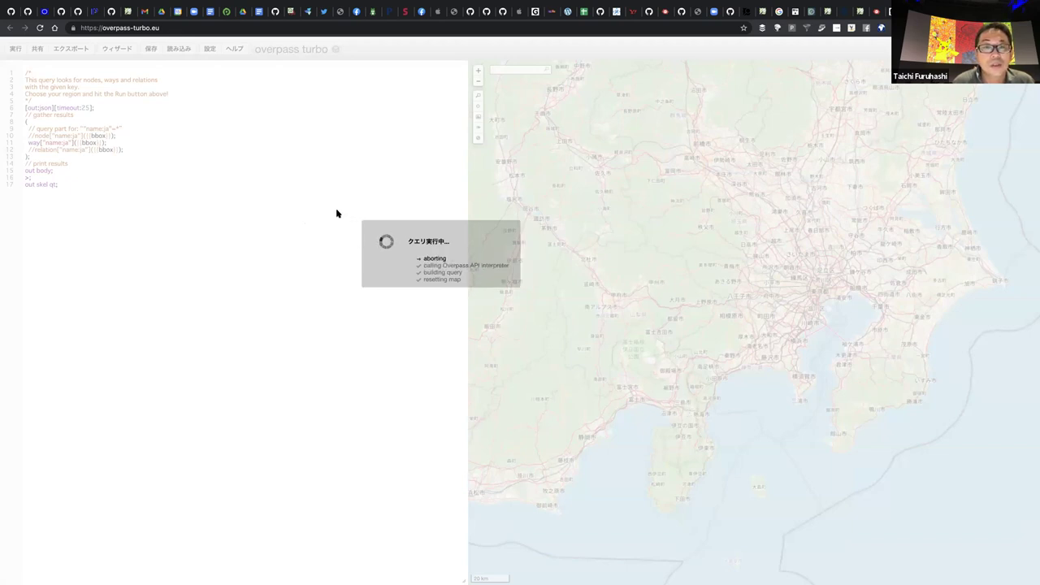
# Step: Write a new way["highway"="motorway"]({{bbox}}); line and comment out the old way line
pyautogui.click(119, 145)
pyautogui.press('Return')
pyautogui.write('"highway"="motorway"')
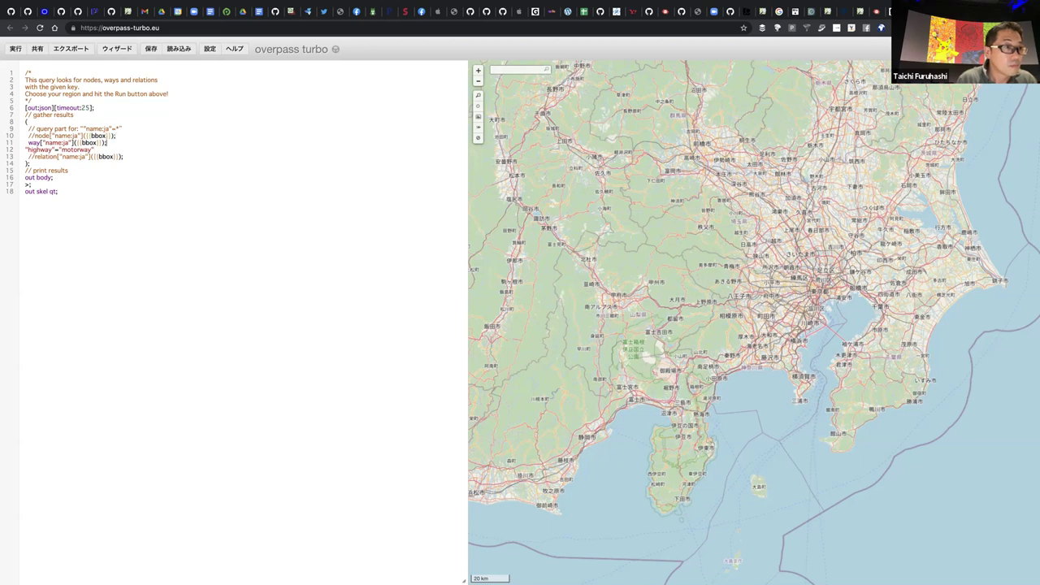
pyautogui.click(25, 143)
pyautogui.click(25, 156)
pyautogui.write('way["name:ja"]({{bbox}});')
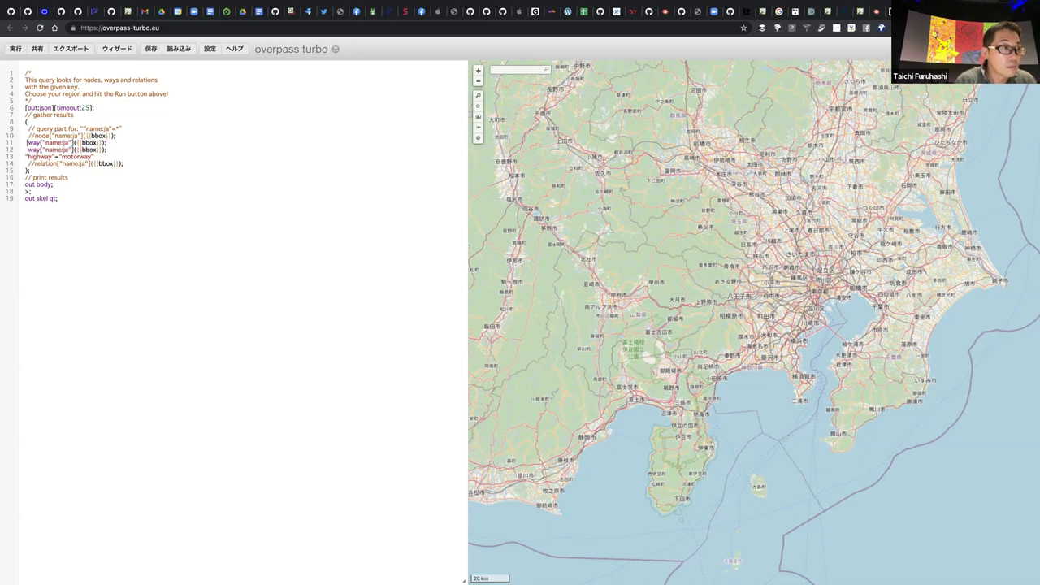
pyautogui.write('//')
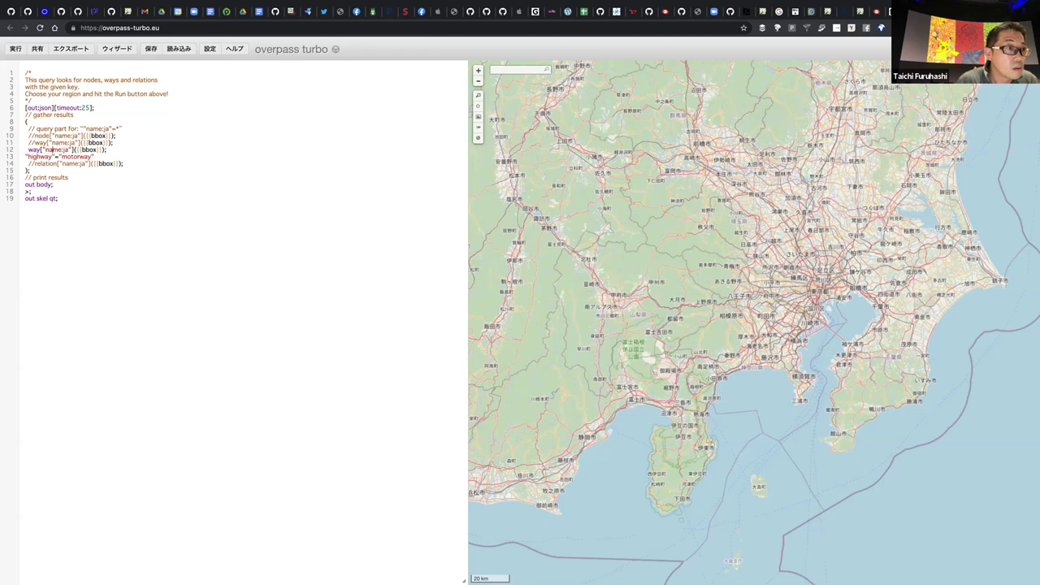
pyautogui.moveTo(94, 156); pyautogui.dragTo(72, 150)
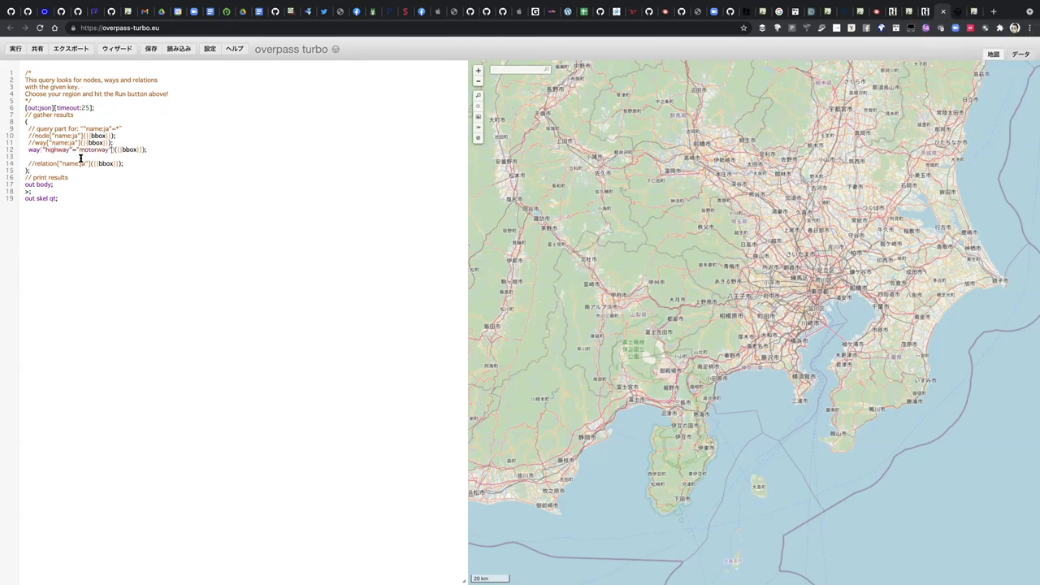
pyautogui.click(81, 157)
pyautogui.press('BackSpace')
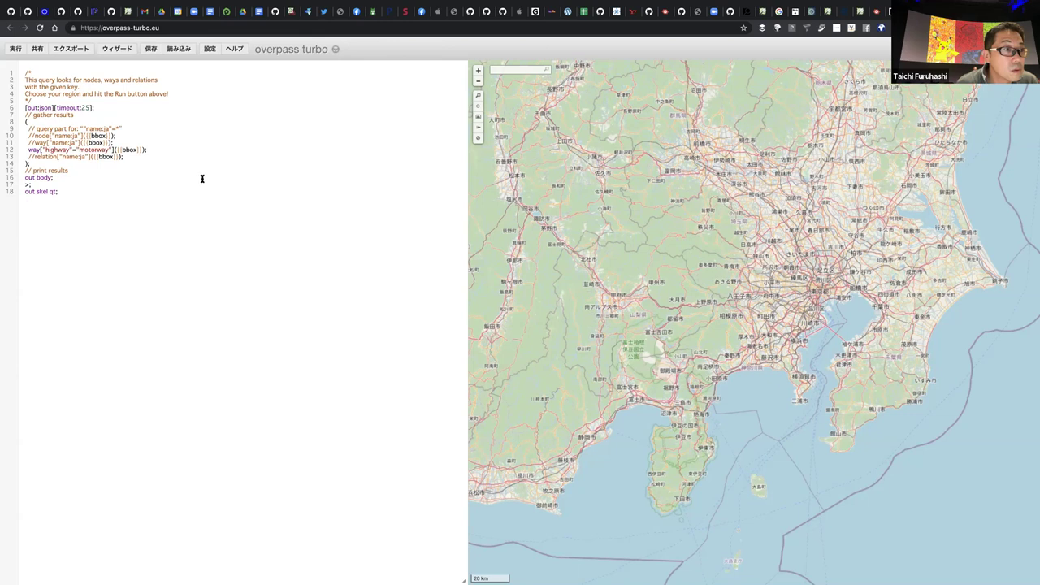
pyautogui.press('Down')
pyautogui.press('Down')
pyautogui.press('Down')
# Step: Run the way["highway"="motorway"] query, which raises the データ量超過 (data too large) warning
pyautogui.click(14, 49)
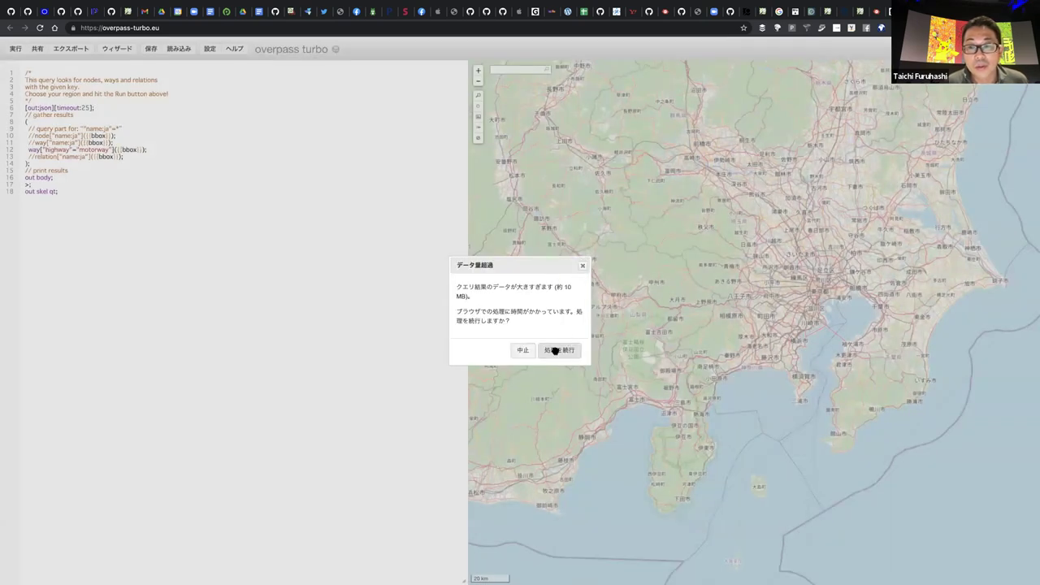
pyautogui.click(559, 350)
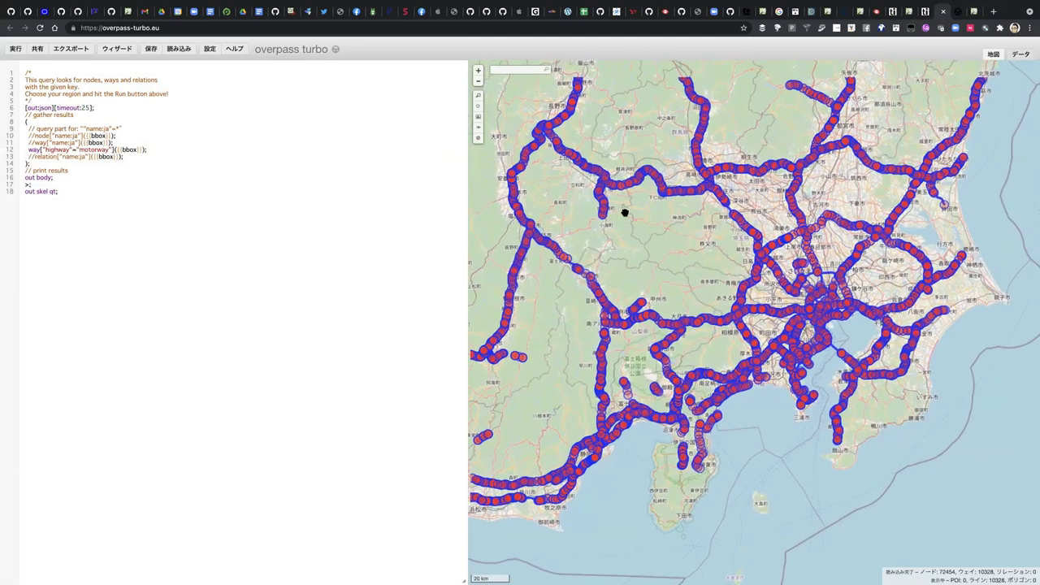
pyautogui.scroll(-1, 707, 280)
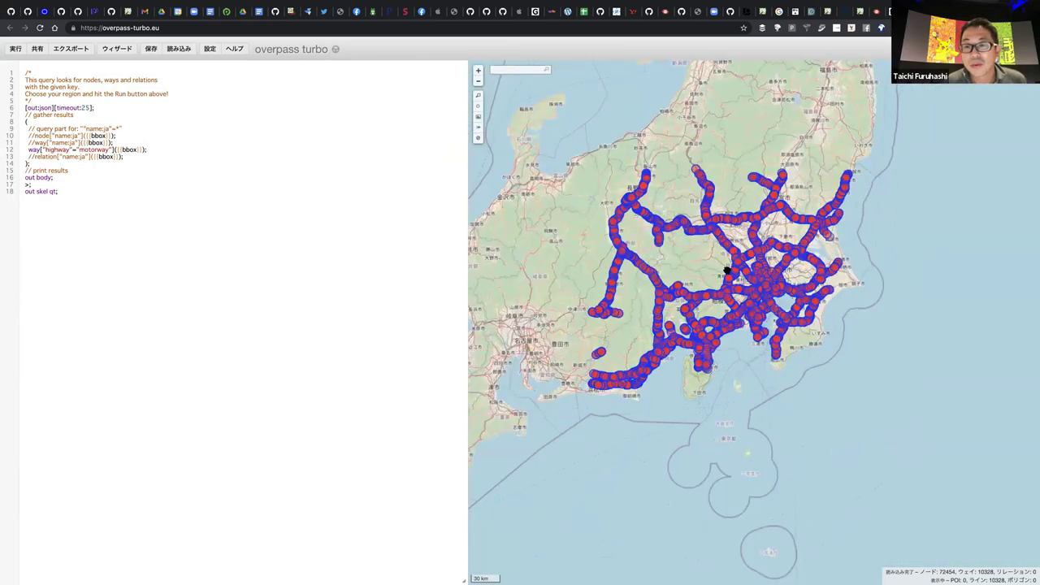
pyautogui.scroll(1, 727, 270)
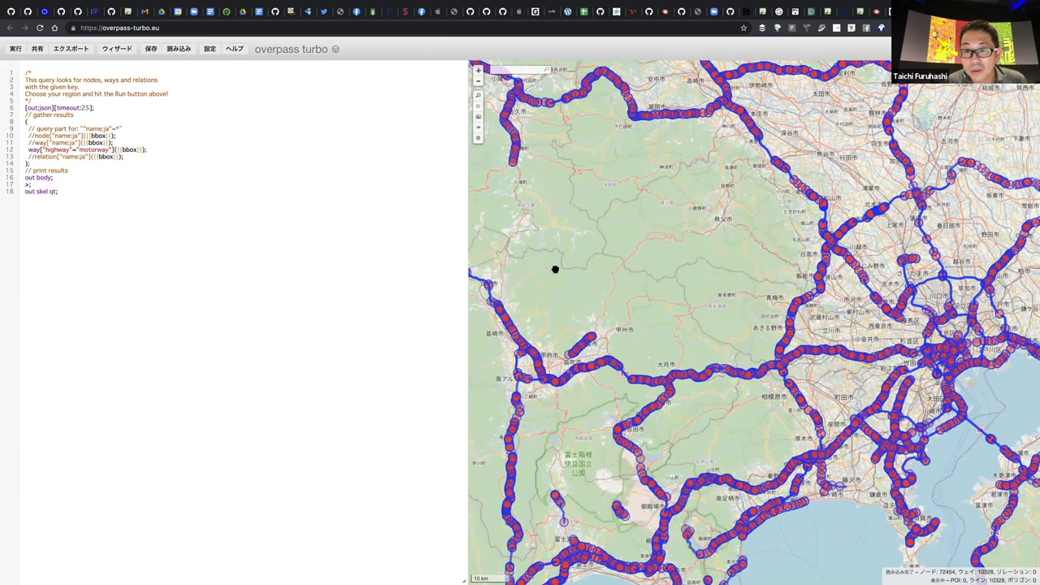
pyautogui.moveTo(830, 303); pyautogui.dragTo(815, 292)
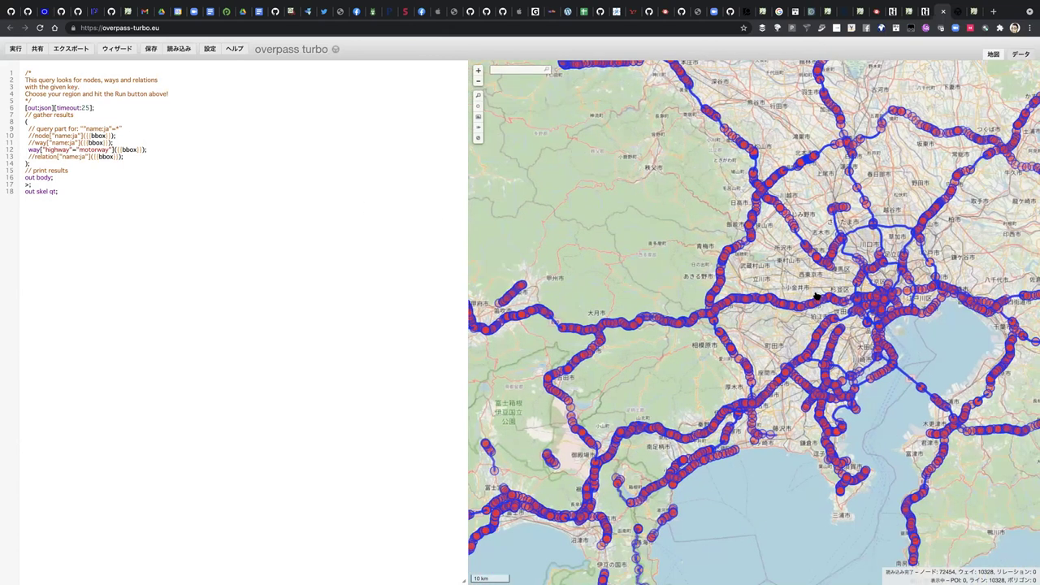
pyautogui.scroll(-2, 816, 296)
pyautogui.scroll(-1, 817, 297)
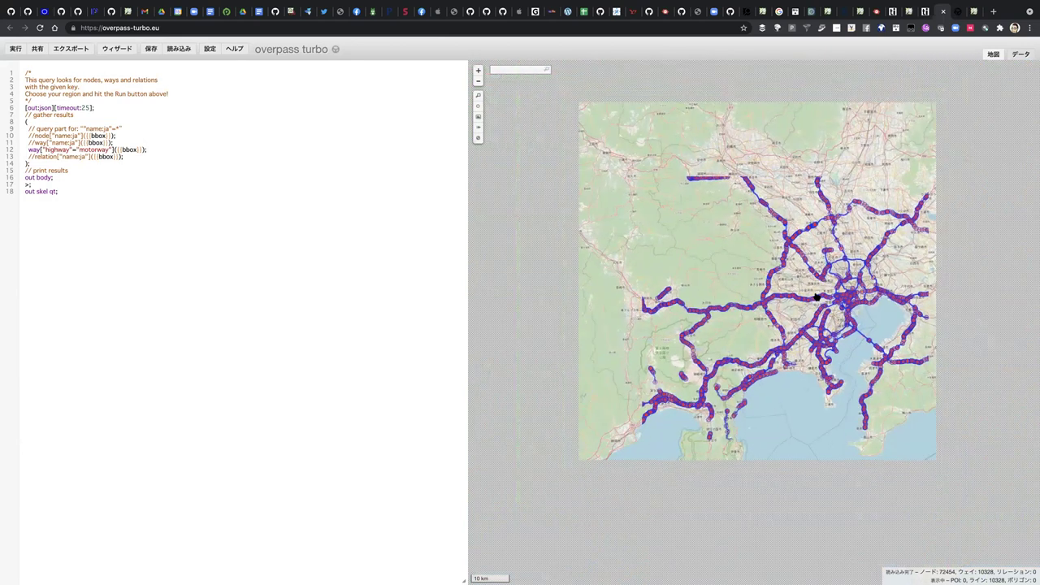
pyautogui.scroll(-4, 764, 244)
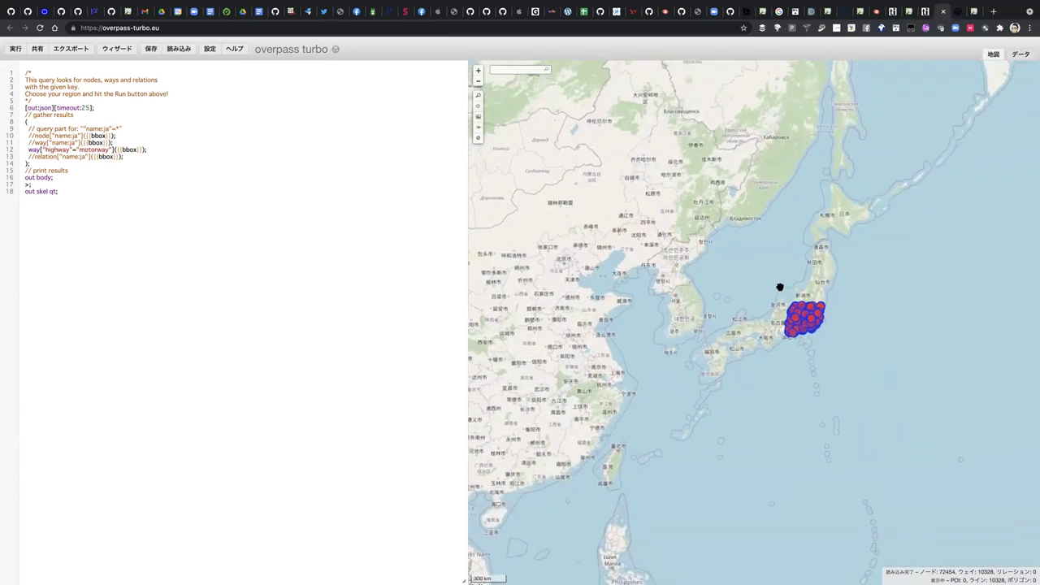
pyautogui.scroll(1, 780, 287)
pyautogui.scroll(1, 763, 292)
pyautogui.scroll(1, 763, 288)
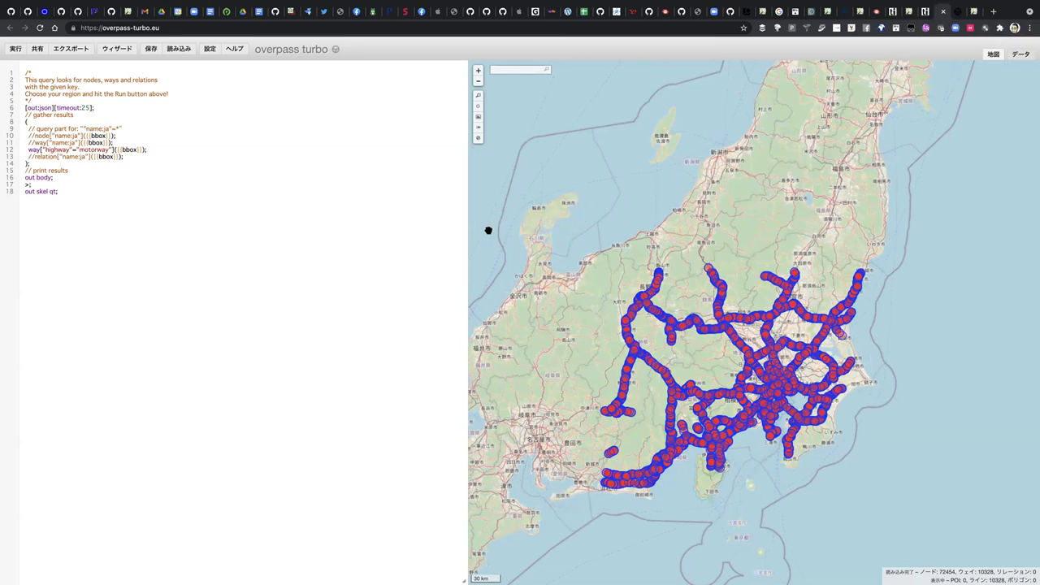
pyautogui.moveTo(679, 194); pyautogui.dragTo(671, 130)
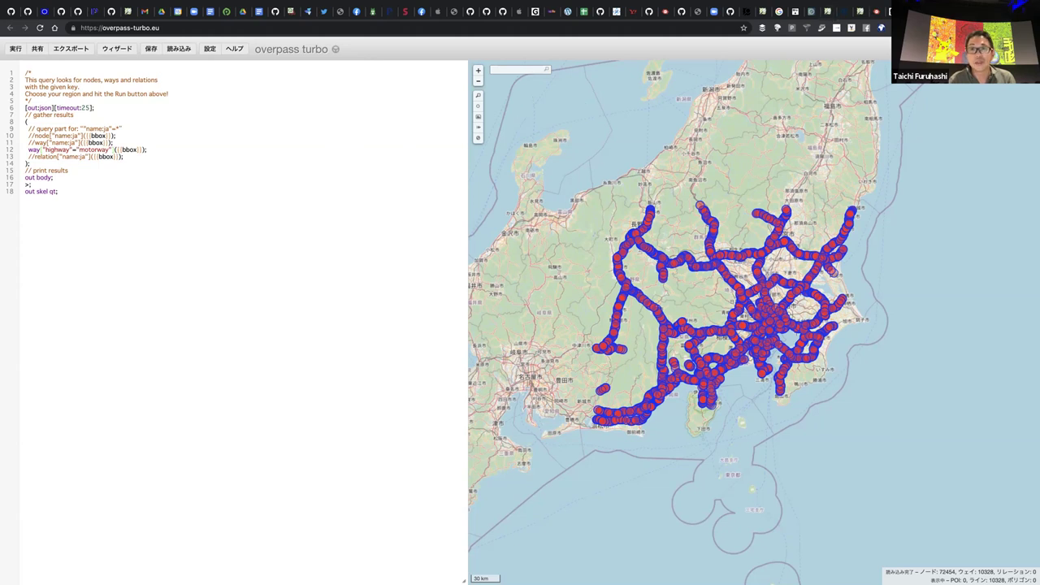
pyautogui.hotkey('ctrl', 'Tab')
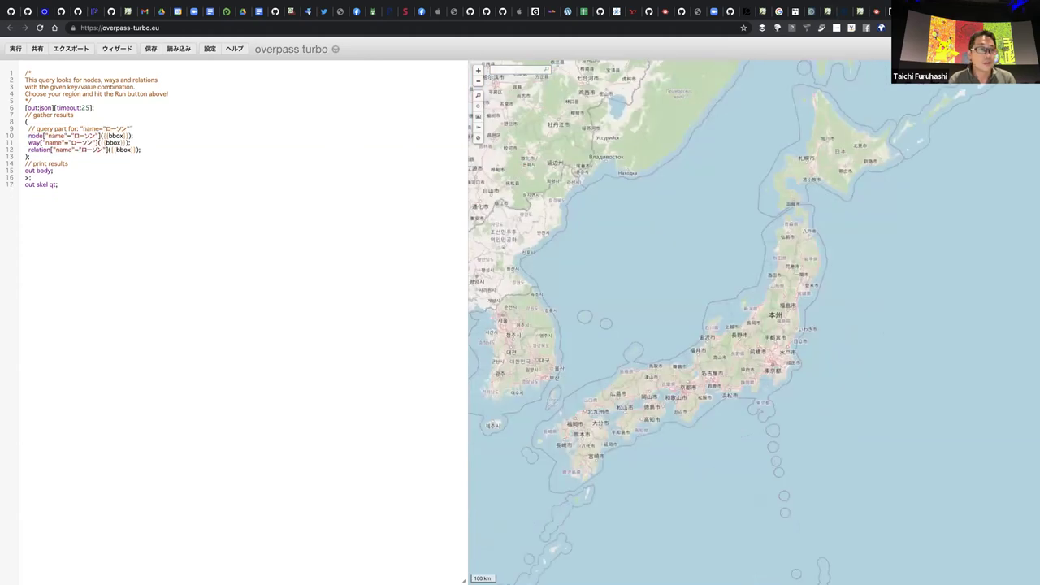
pyautogui.hotkey('ctrl', 'Tab')
pyautogui.hotkey('ctrl', 'Right')
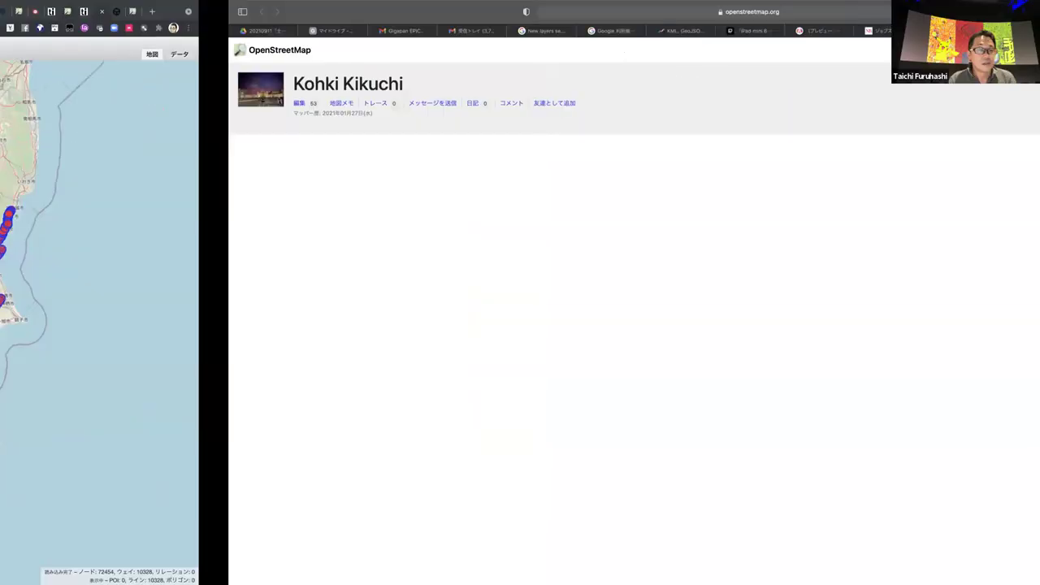
pyautogui.hotkey('ctrl', 'Left')
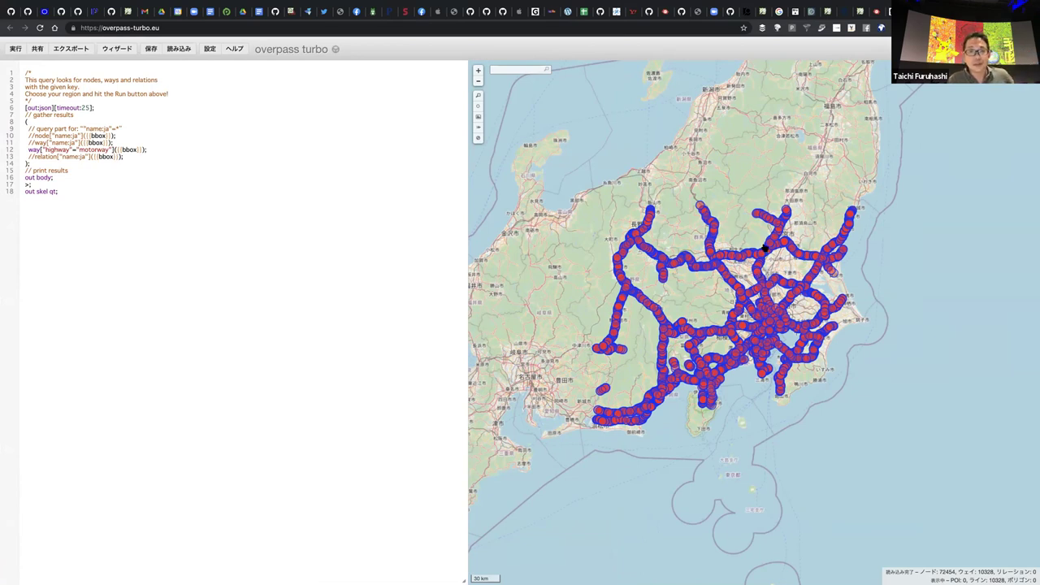
# Step: Zoom the map in on the motorway network around Tokyo and Saitama
pyautogui.scroll(2, 732, 239)
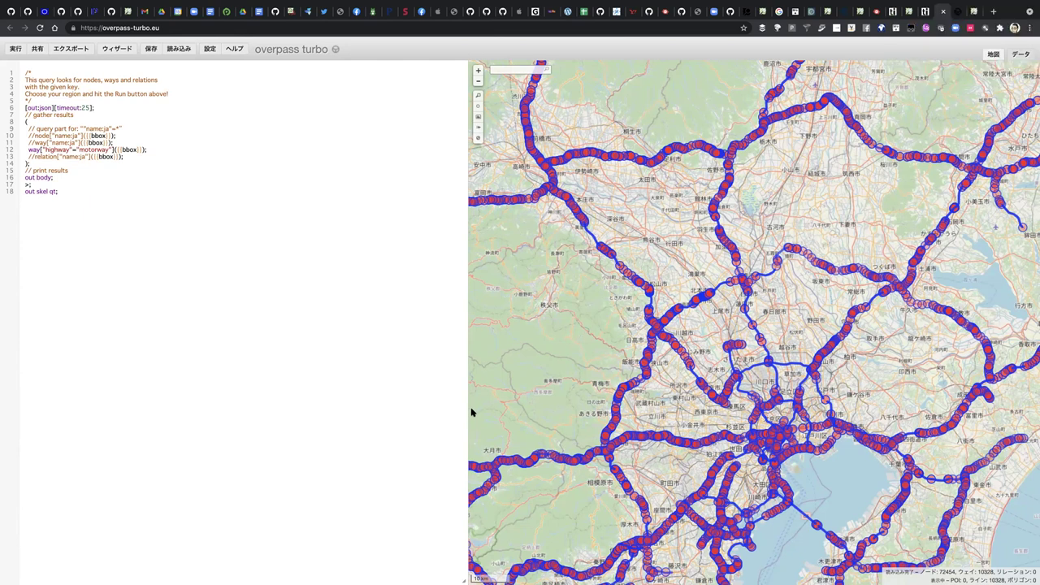
pyautogui.moveTo(366, 578)
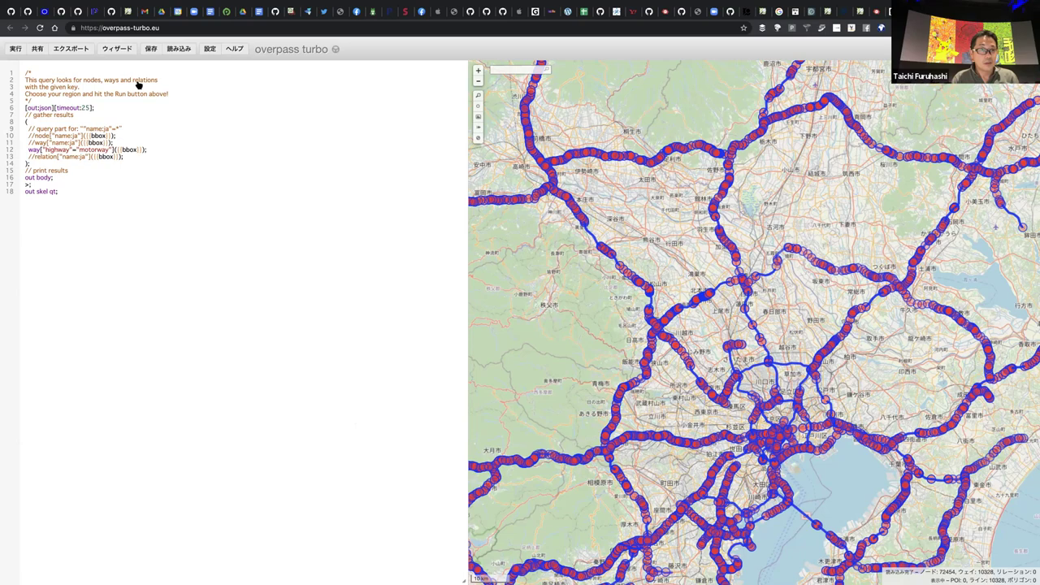
# Step: Switch to Outlook and delete the old 稲城市 search query
pyautogui.press('super+Tab')
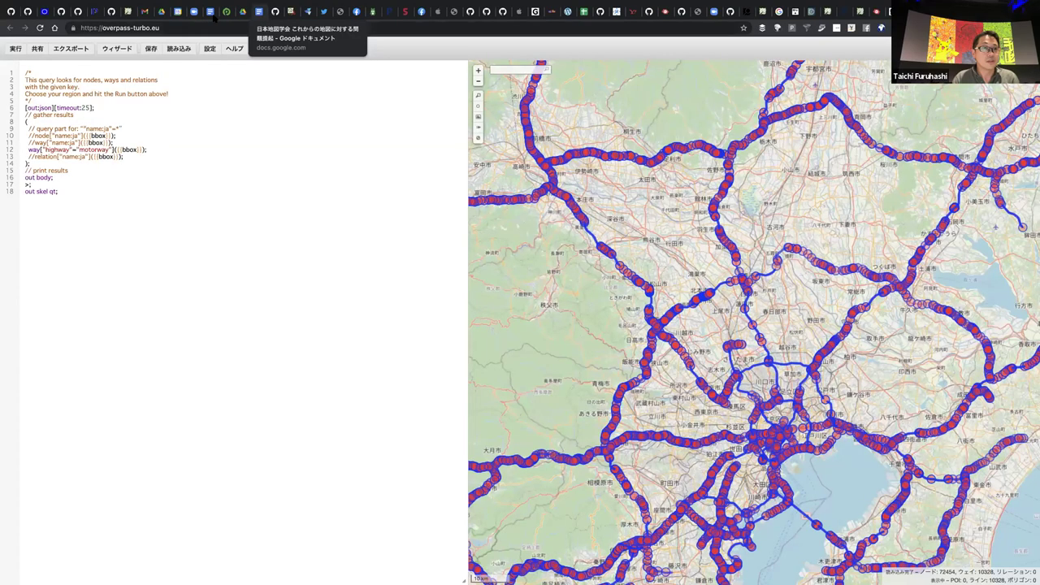
pyautogui.press('super+Tab')
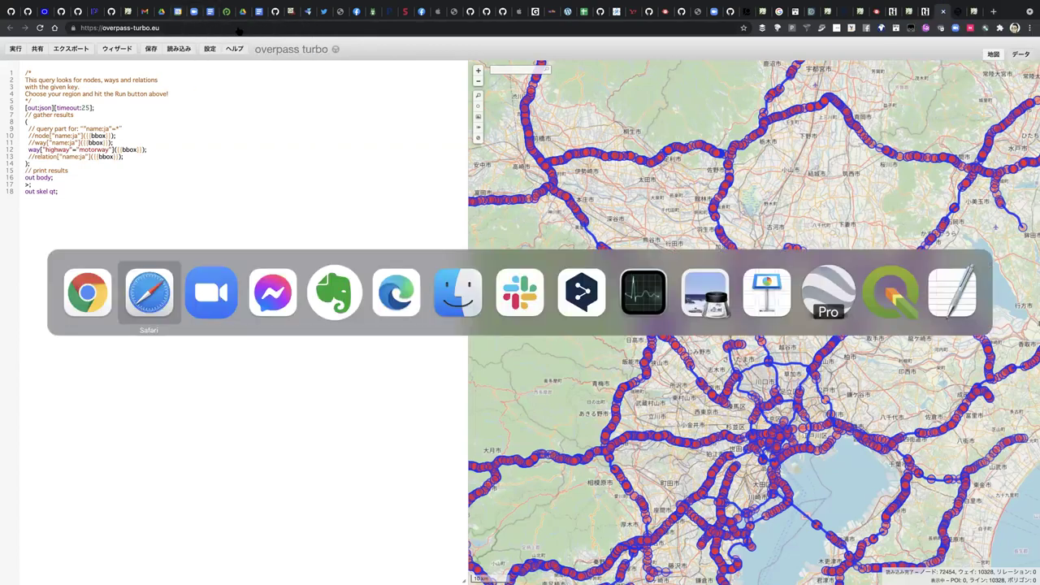
pyautogui.press('super+Tab')
pyautogui.press('super+Tab')
pyautogui.press('super+Tab')
pyautogui.press('super+Tab')
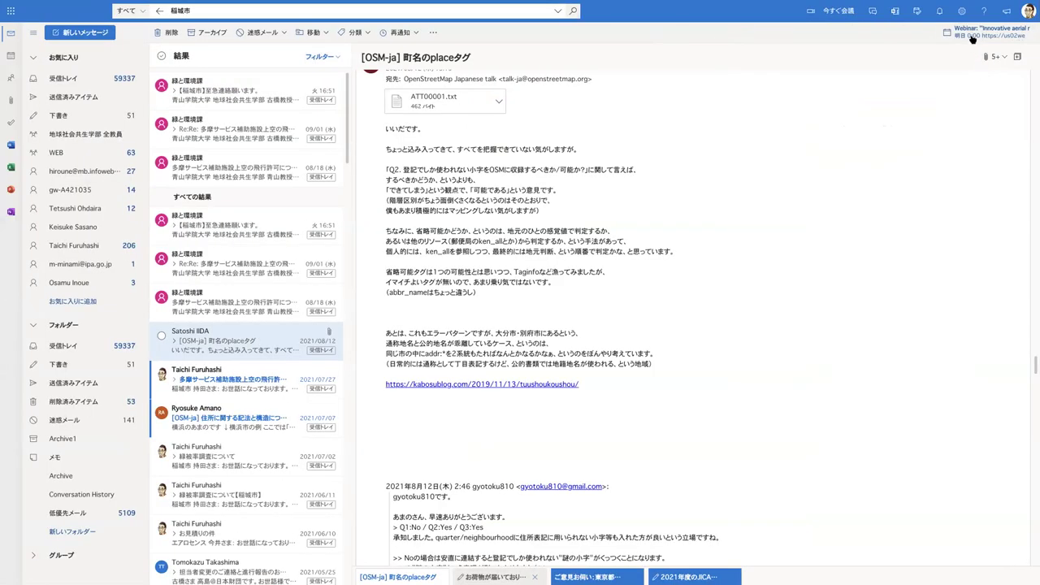
pyautogui.click(203, 12)
pyautogui.press('BackSpace')
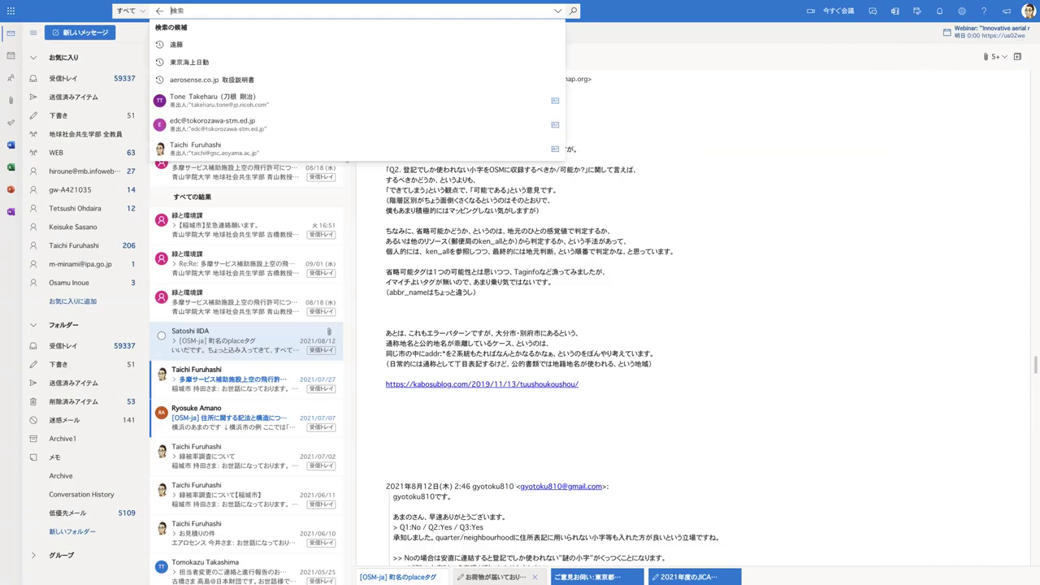
# Step: Search mail for 'UN Open GIS', then broaden the search to 'UN'
pyautogui.write('UN Open')
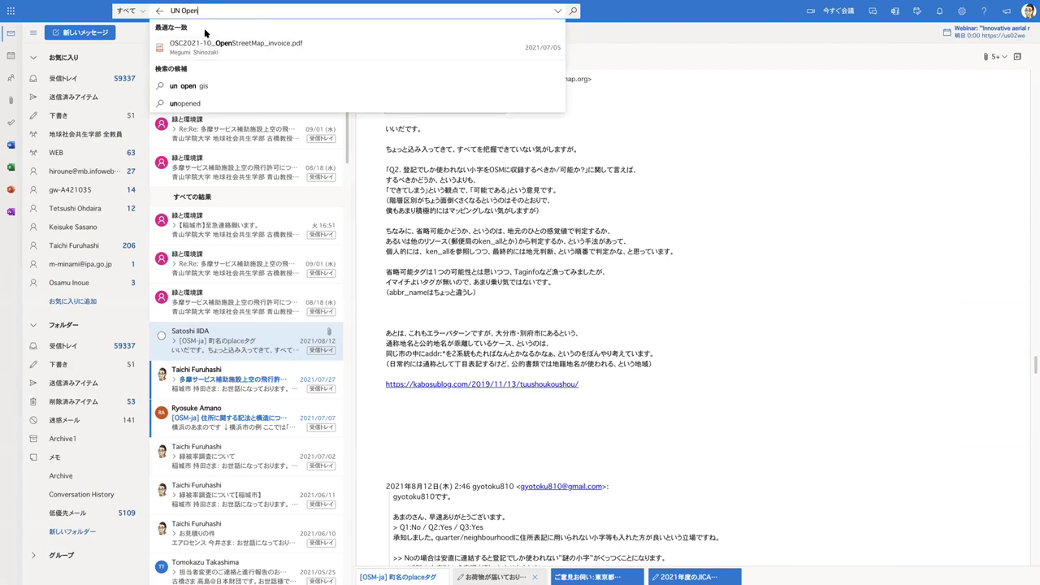
pyautogui.write('GIS')
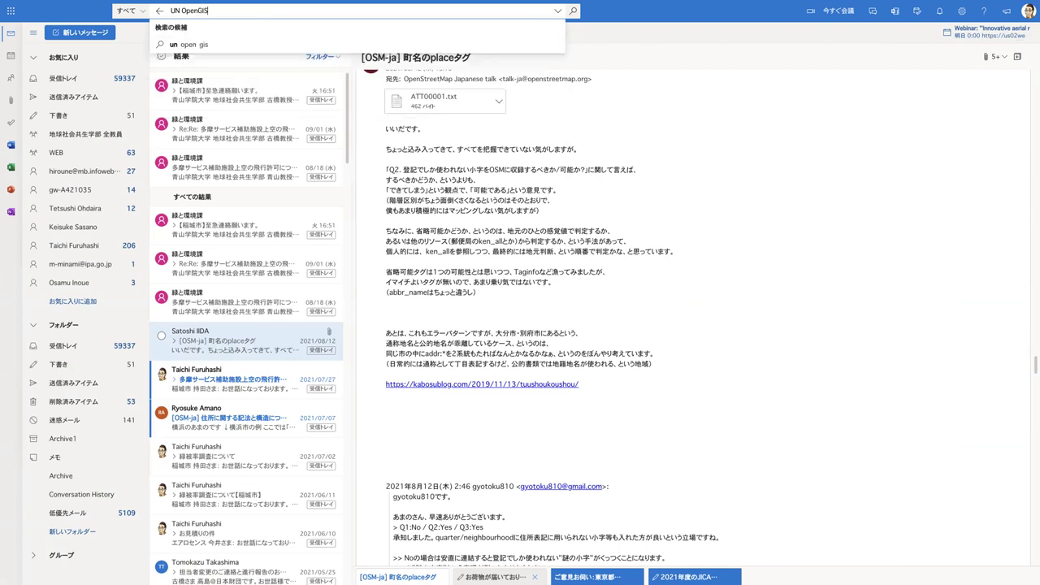
pyautogui.press('Return')
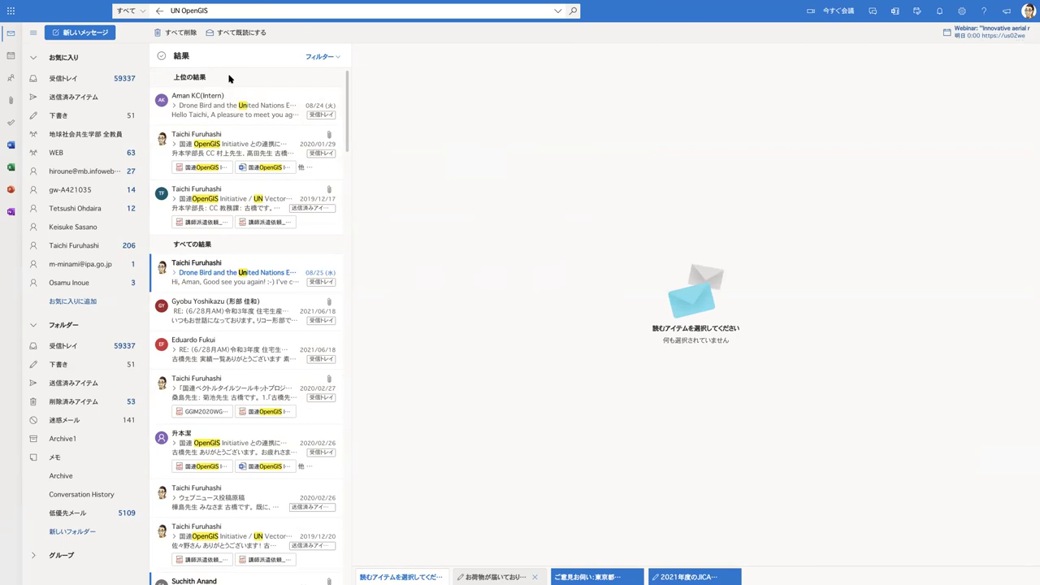
pyautogui.click(235, 10)
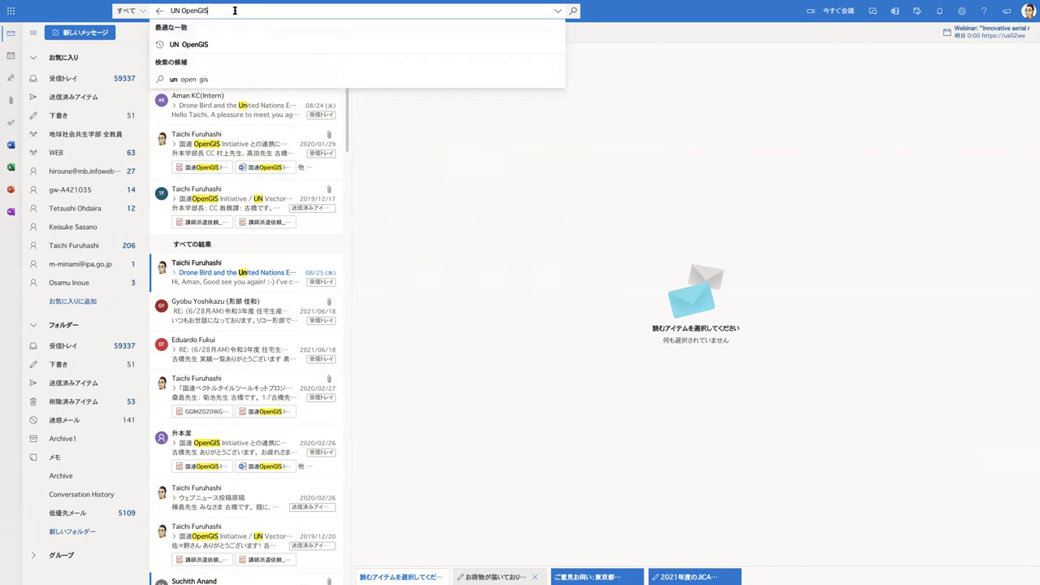
pyautogui.press('BackSpace')
pyautogui.press('BackSpace')
pyautogui.press('BackSpace')
pyautogui.press('BackSpace')
pyautogui.press('BackSpace')
pyautogui.press('BackSpace')
pyautogui.press('BackSpace')
pyautogui.press('BackSpace')
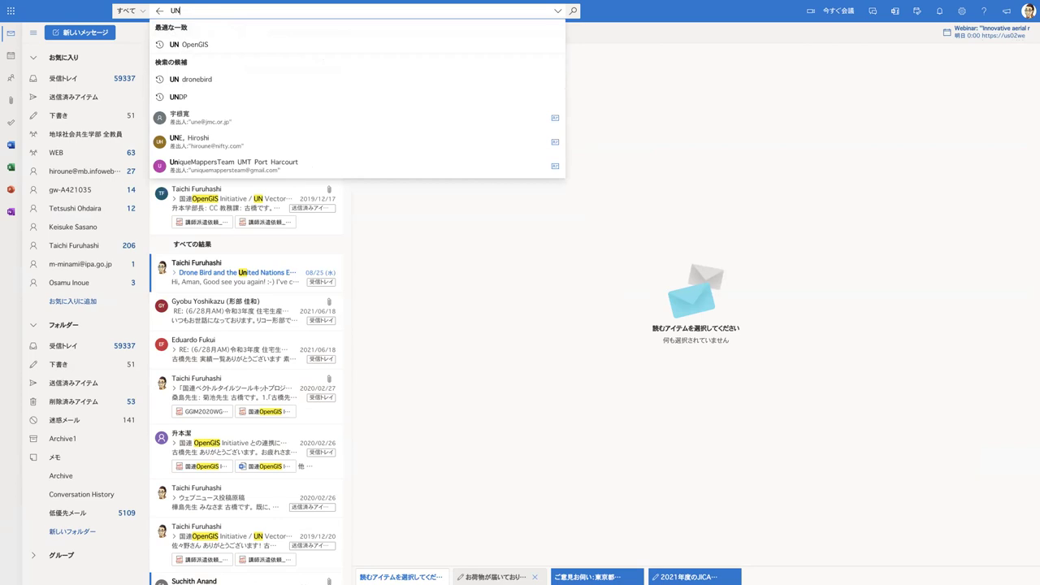
pyautogui.press('Return')
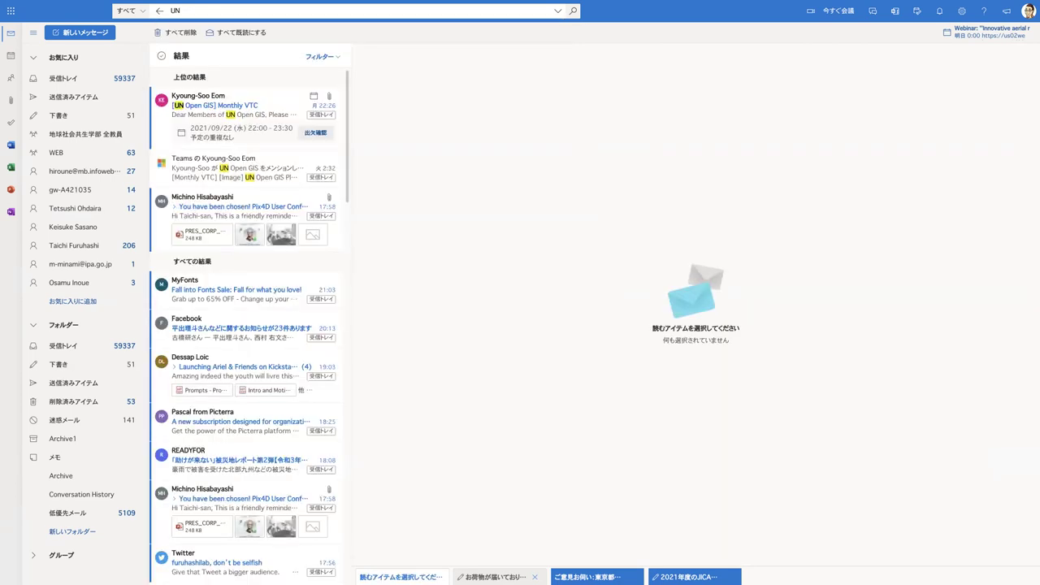
# Step: Open the [UN Open GIS] Monthly VTC invitation for 22 September 2021 and read through it
pyautogui.click(256, 108)
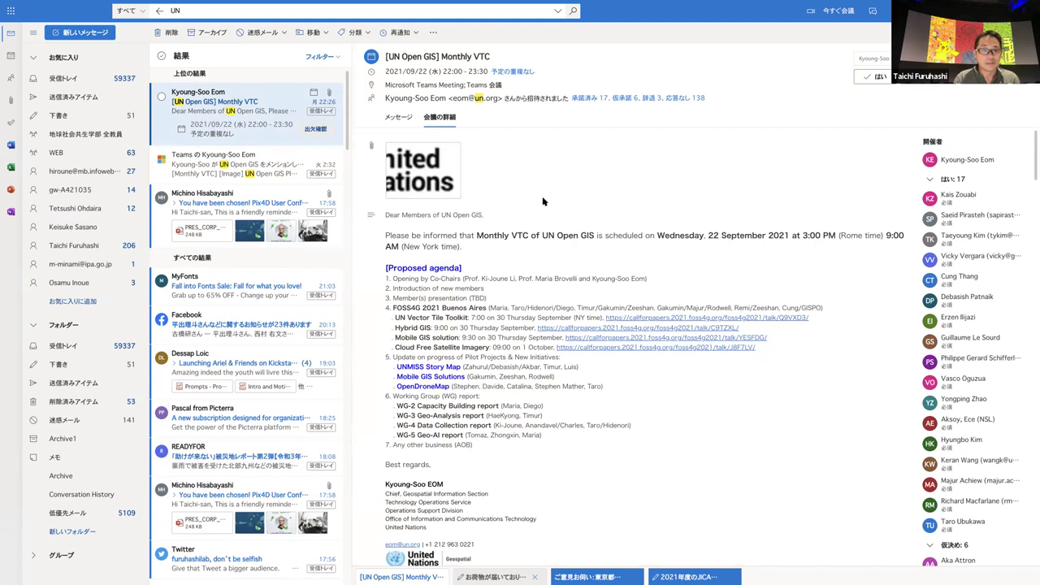
pyautogui.scroll(-2, 543, 200)
pyautogui.scroll(-5, 542, 201)
pyautogui.scroll(6, 541, 201)
pyautogui.scroll(1, 541, 202)
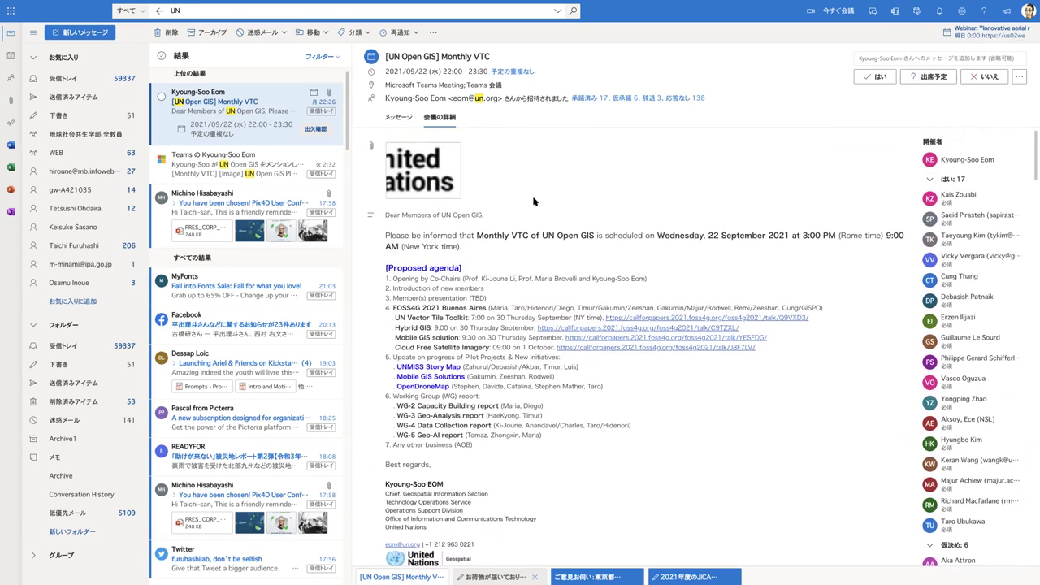
pyautogui.scroll(-1, 530, 208)
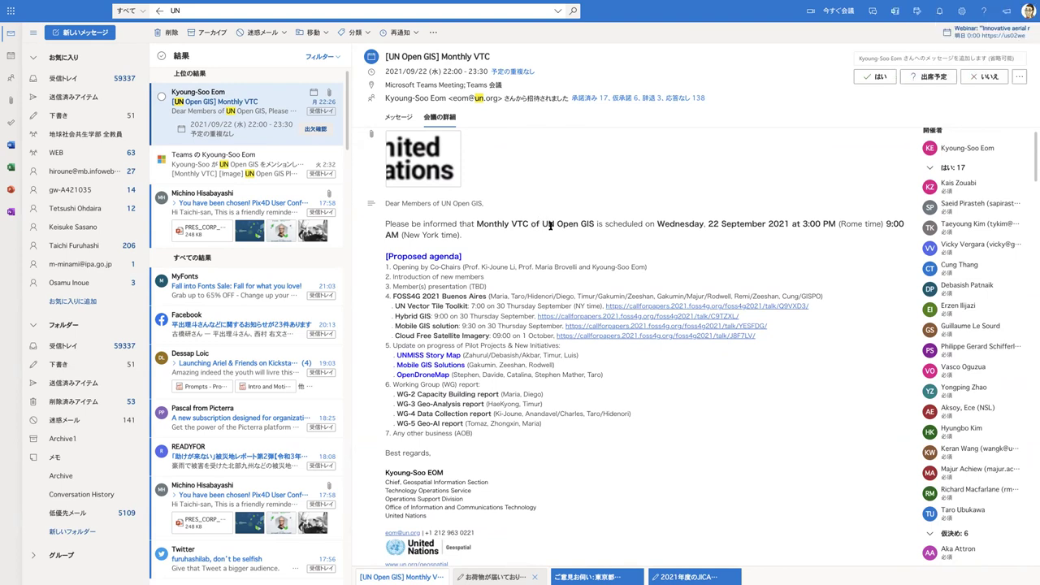
pyautogui.scroll(-2, 550, 226)
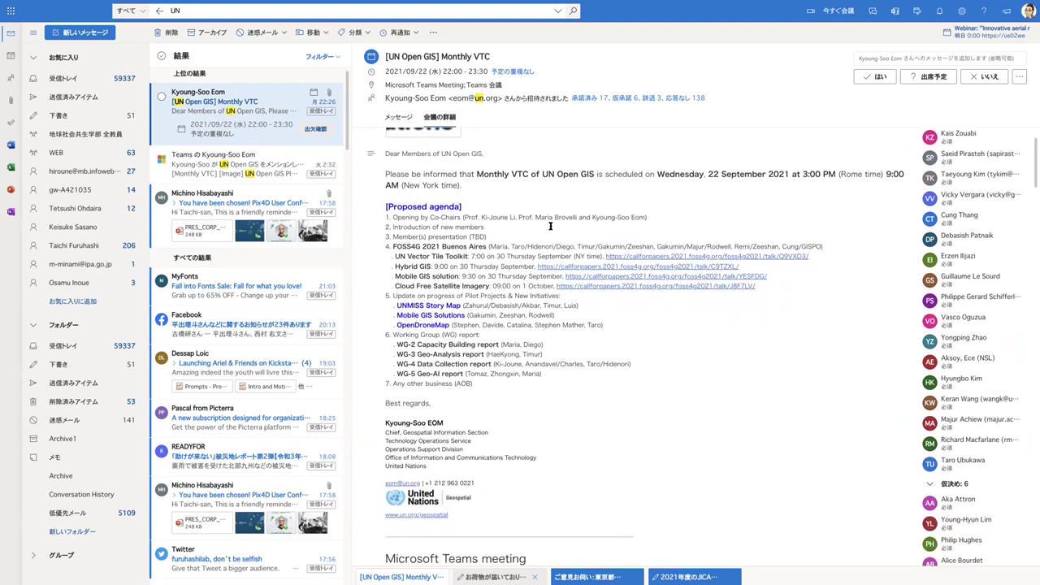
pyautogui.scroll(1, 544, 226)
pyautogui.scroll(-1, 532, 226)
pyautogui.scroll(1, 530, 226)
pyautogui.scroll(2, 529, 225)
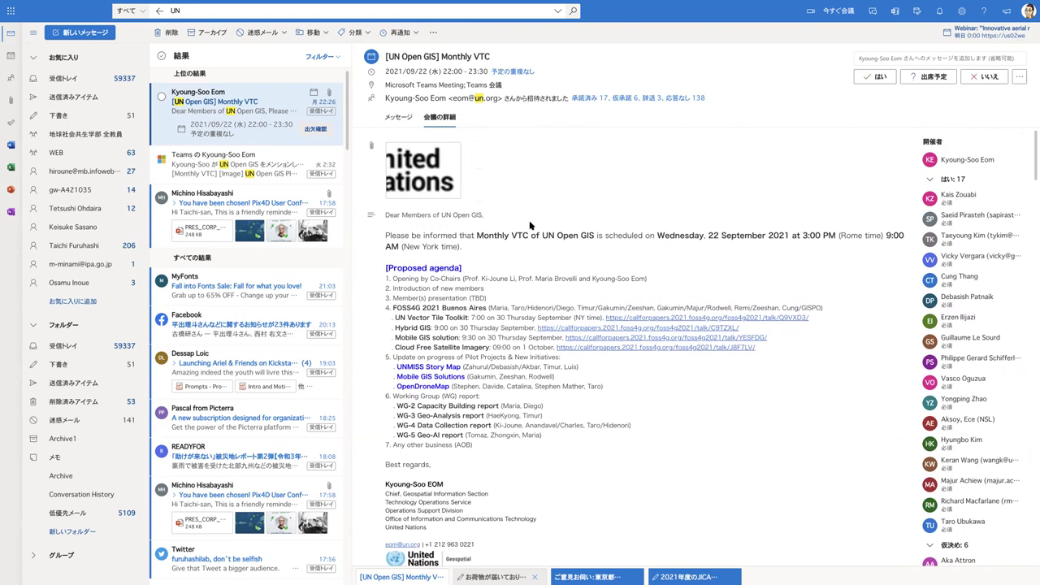
pyautogui.scroll(-1, 530, 225)
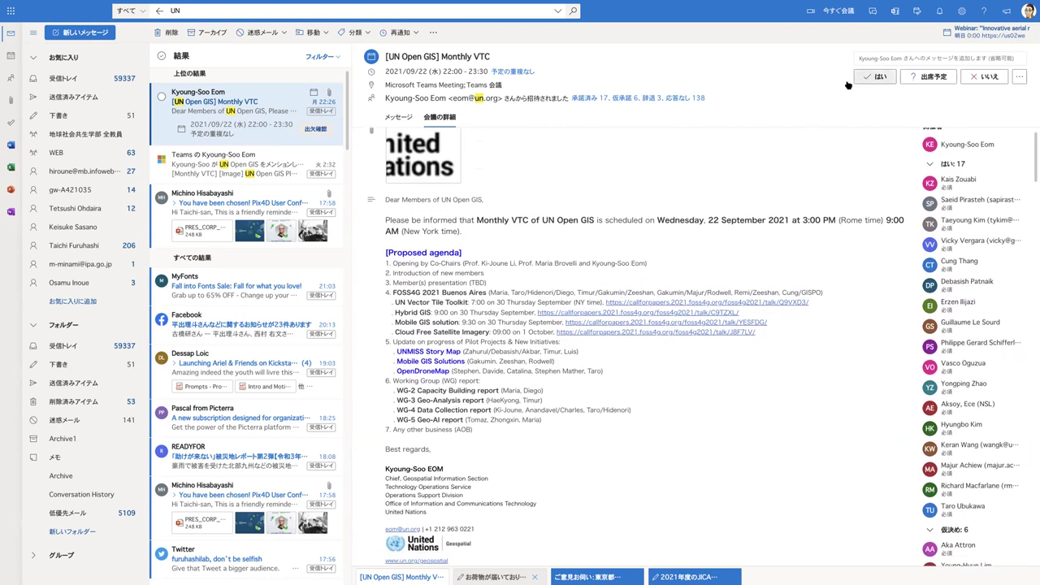
# Step: Accept the UN Open GIS Monthly VTC invitation with はい (Yes)
pyautogui.click(854, 78)
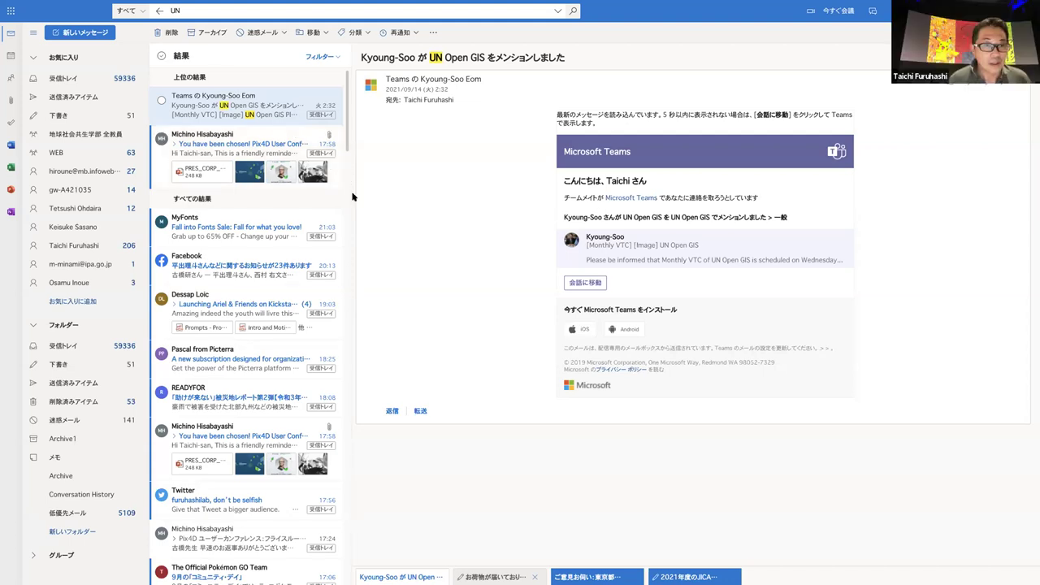
pyautogui.scroll(-1, 347, 148)
pyautogui.scroll(-1, 347, 148)
pyautogui.scroll(2, 347, 143)
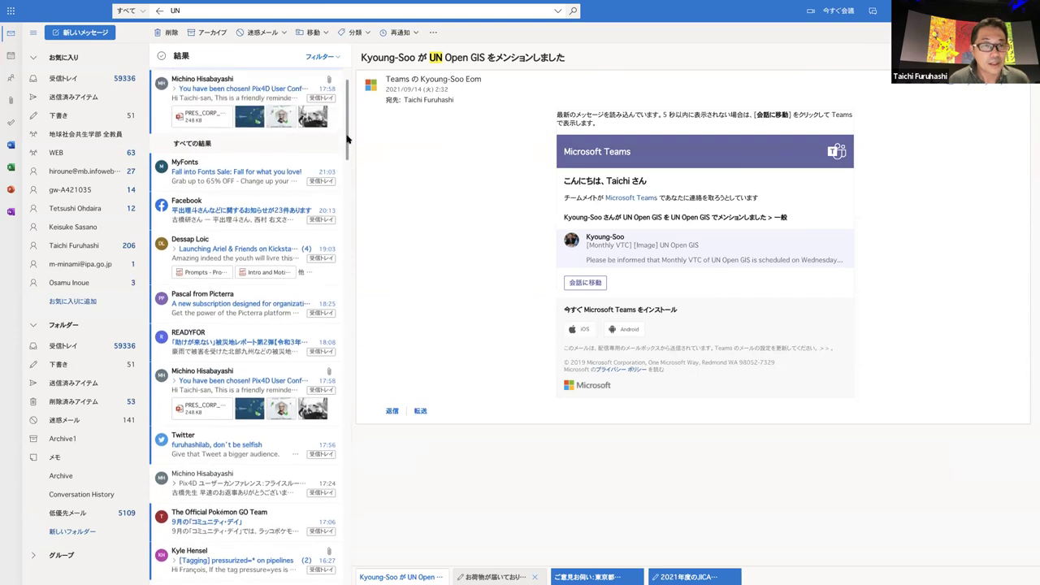